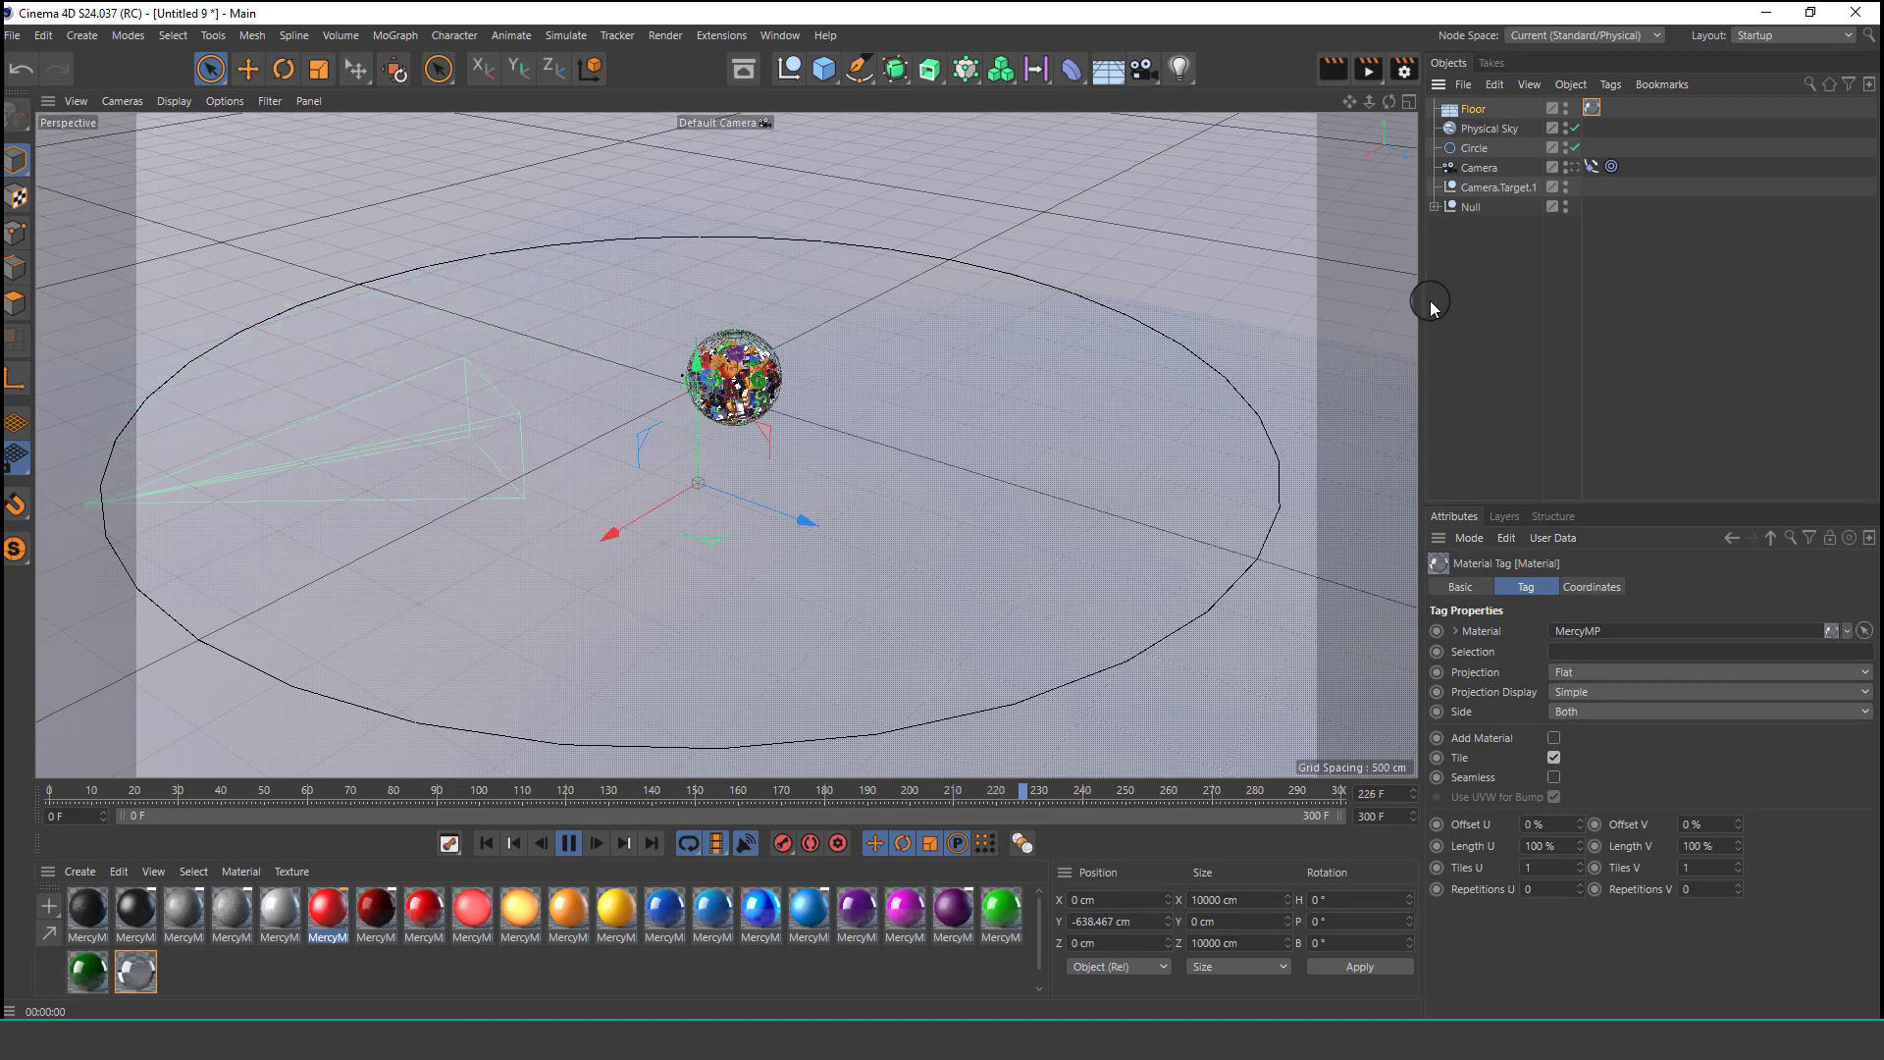
# Preview the finished scene by toggling the camera view and playing the animation.
pyautogui.click(1474, 168)
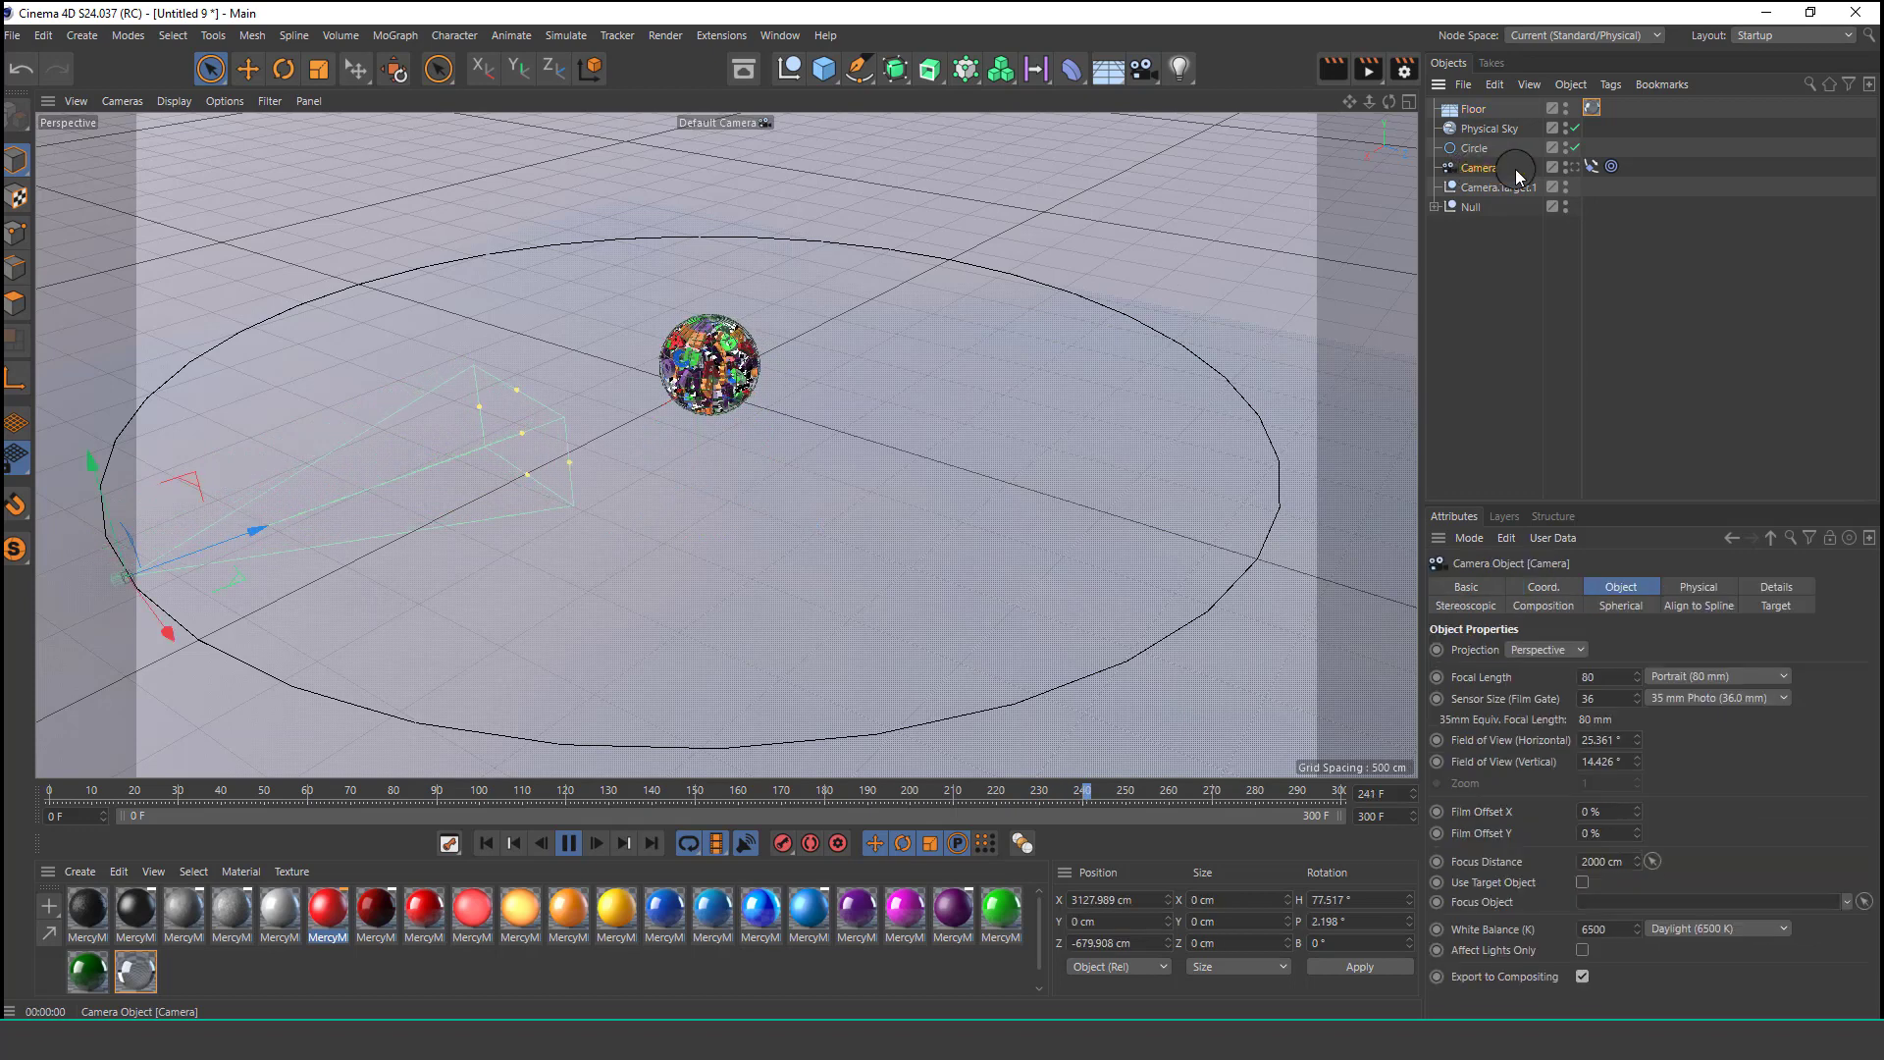
pyautogui.click(1570, 168)
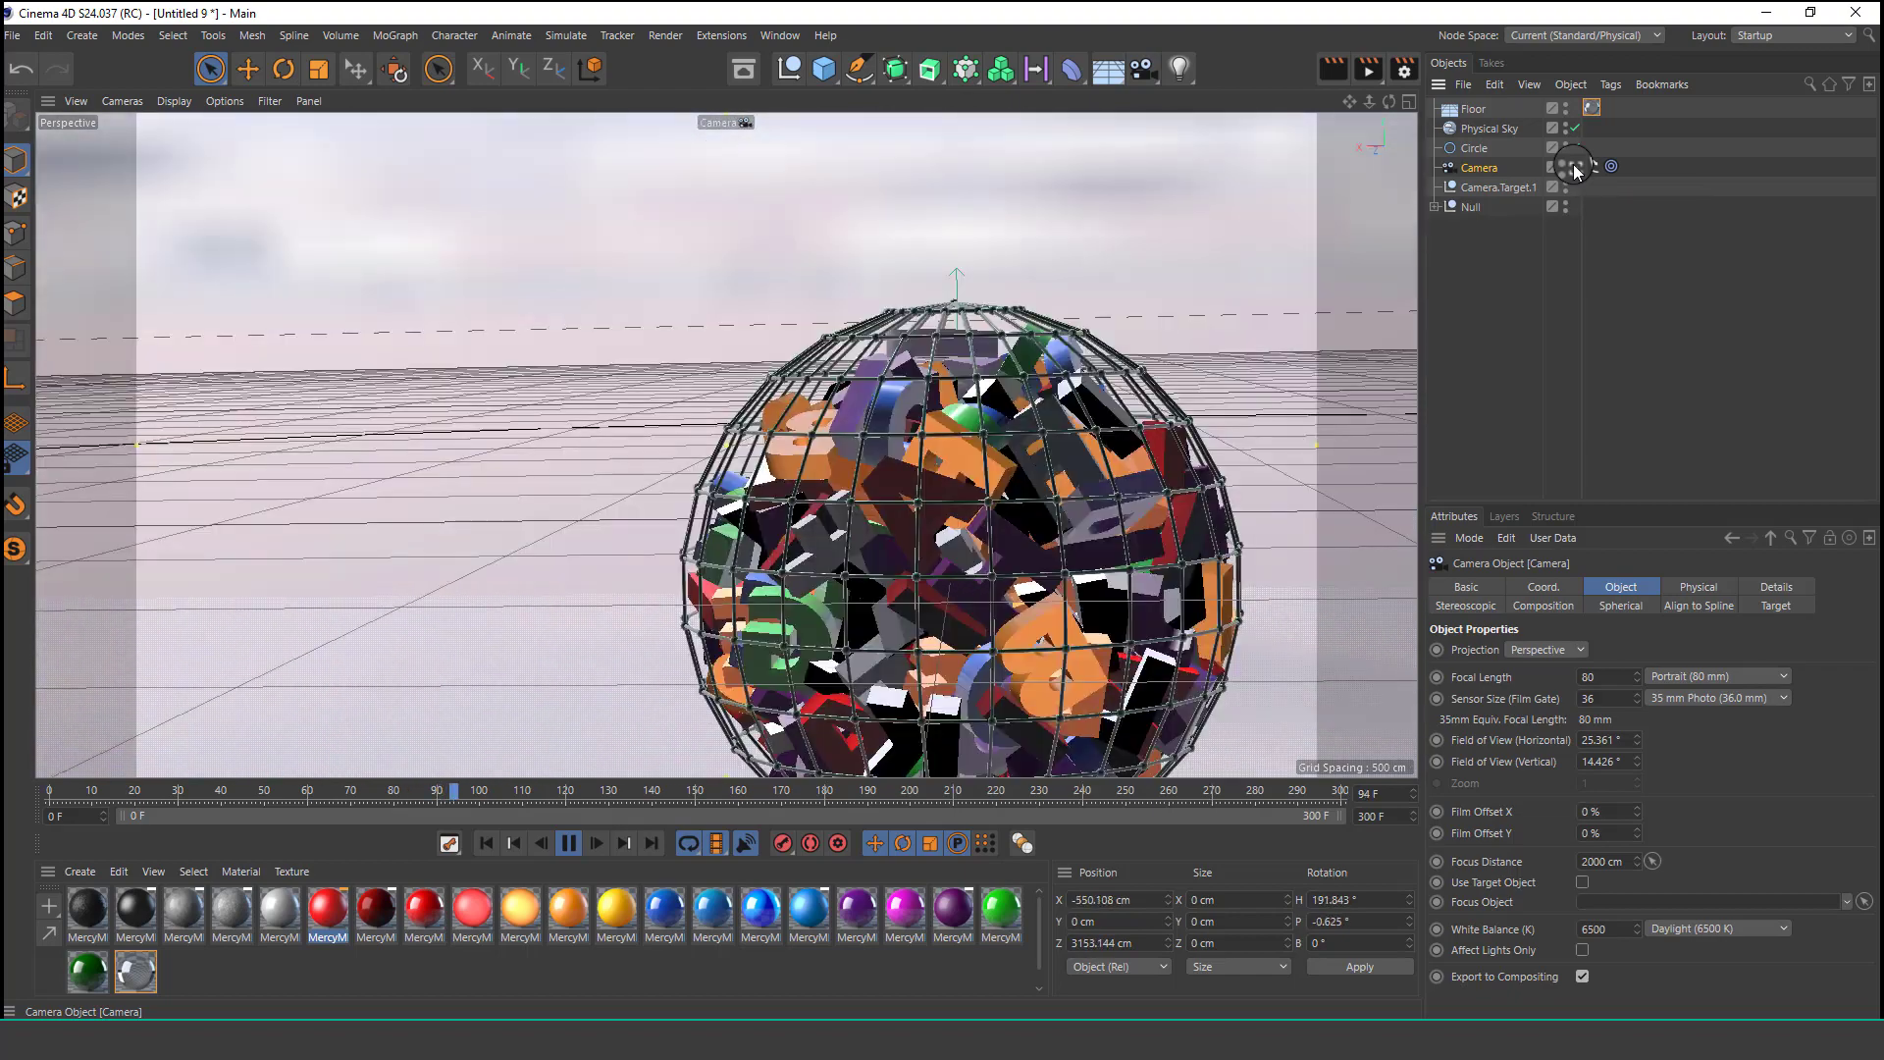
pyautogui.click(1575, 168)
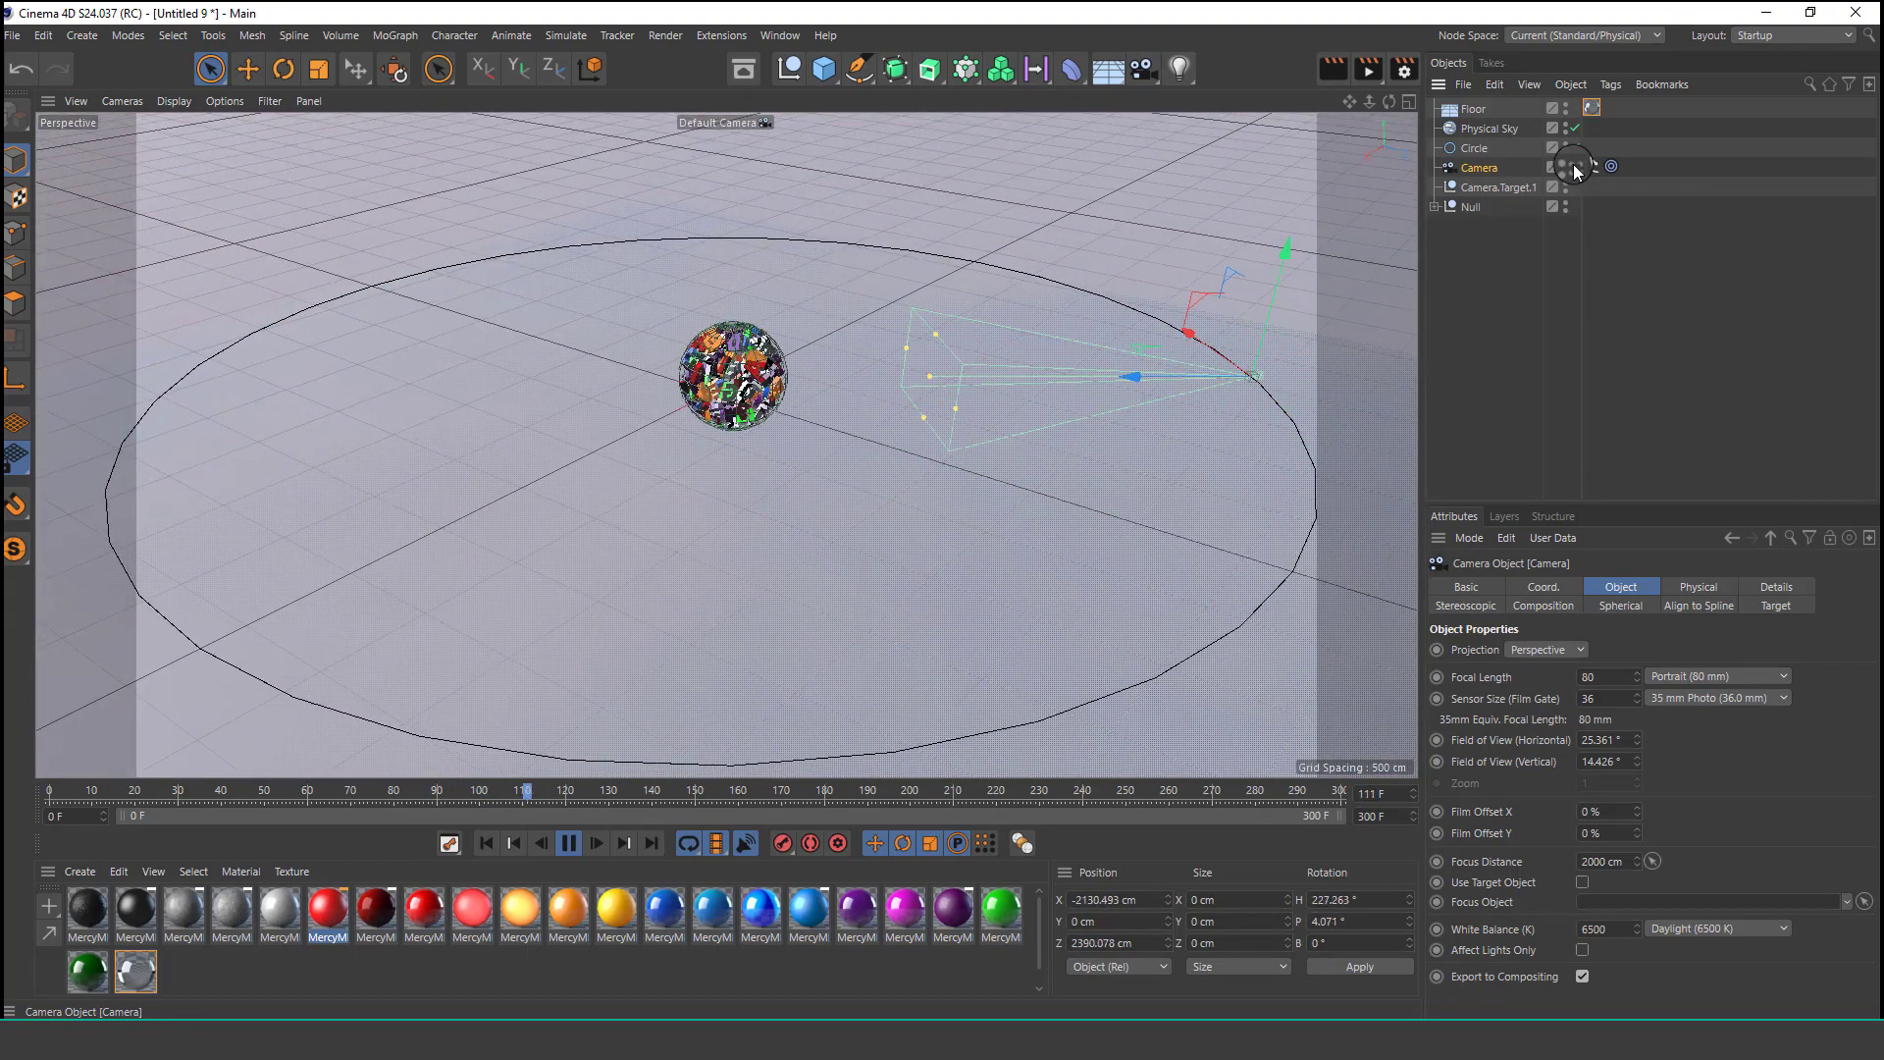
pyautogui.click(1574, 168)
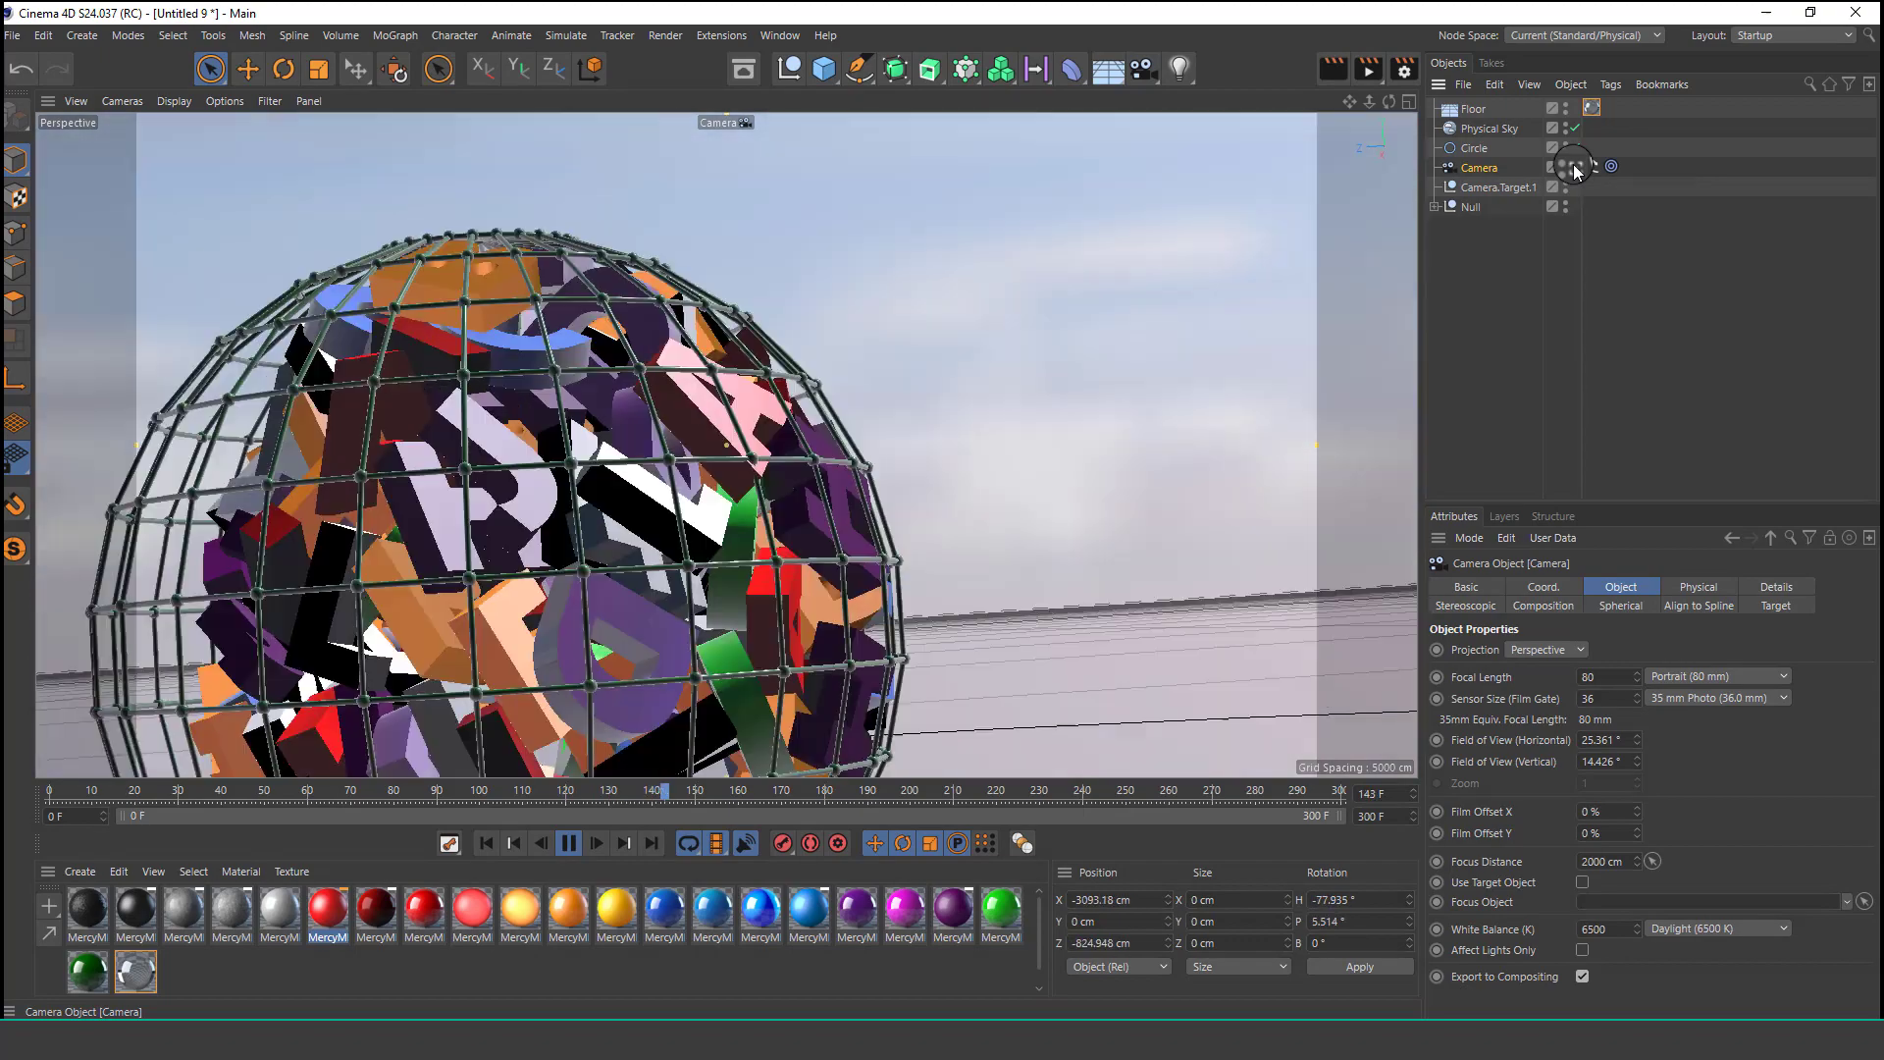
pyautogui.click(1575, 169)
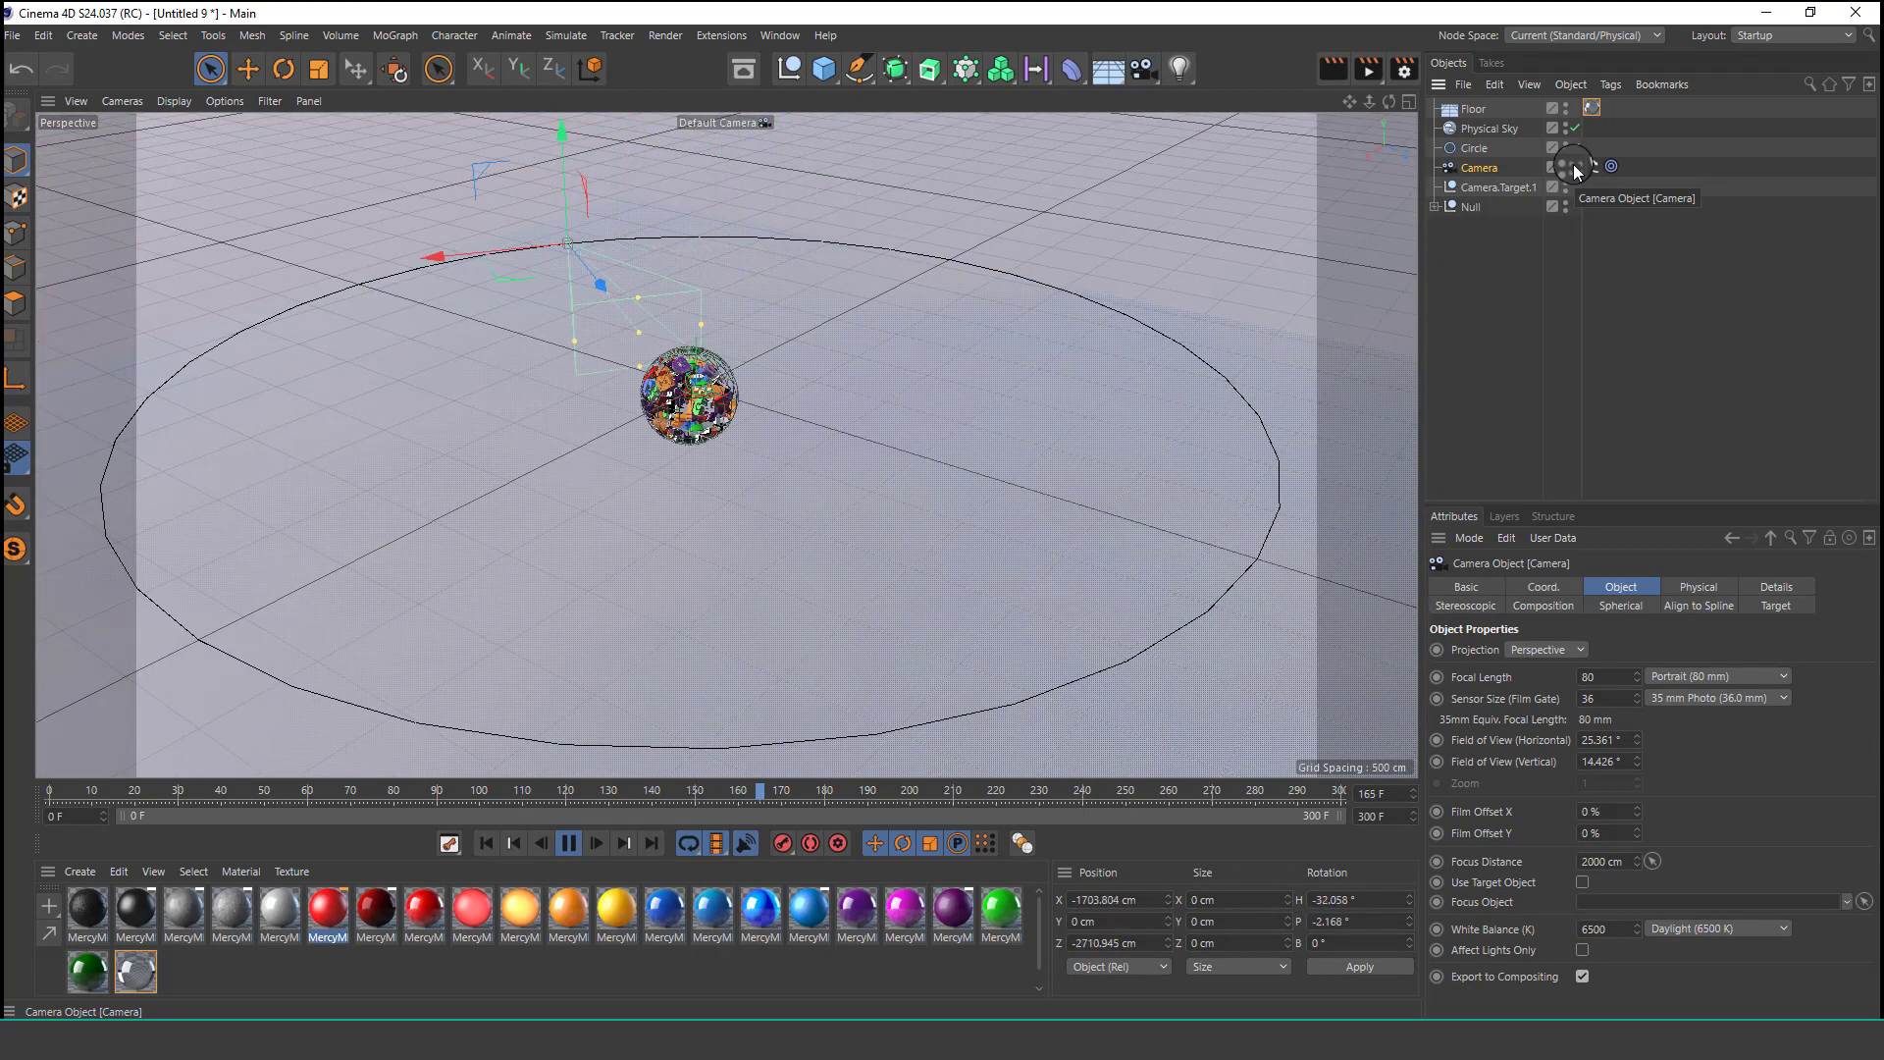
pyautogui.click(1575, 168)
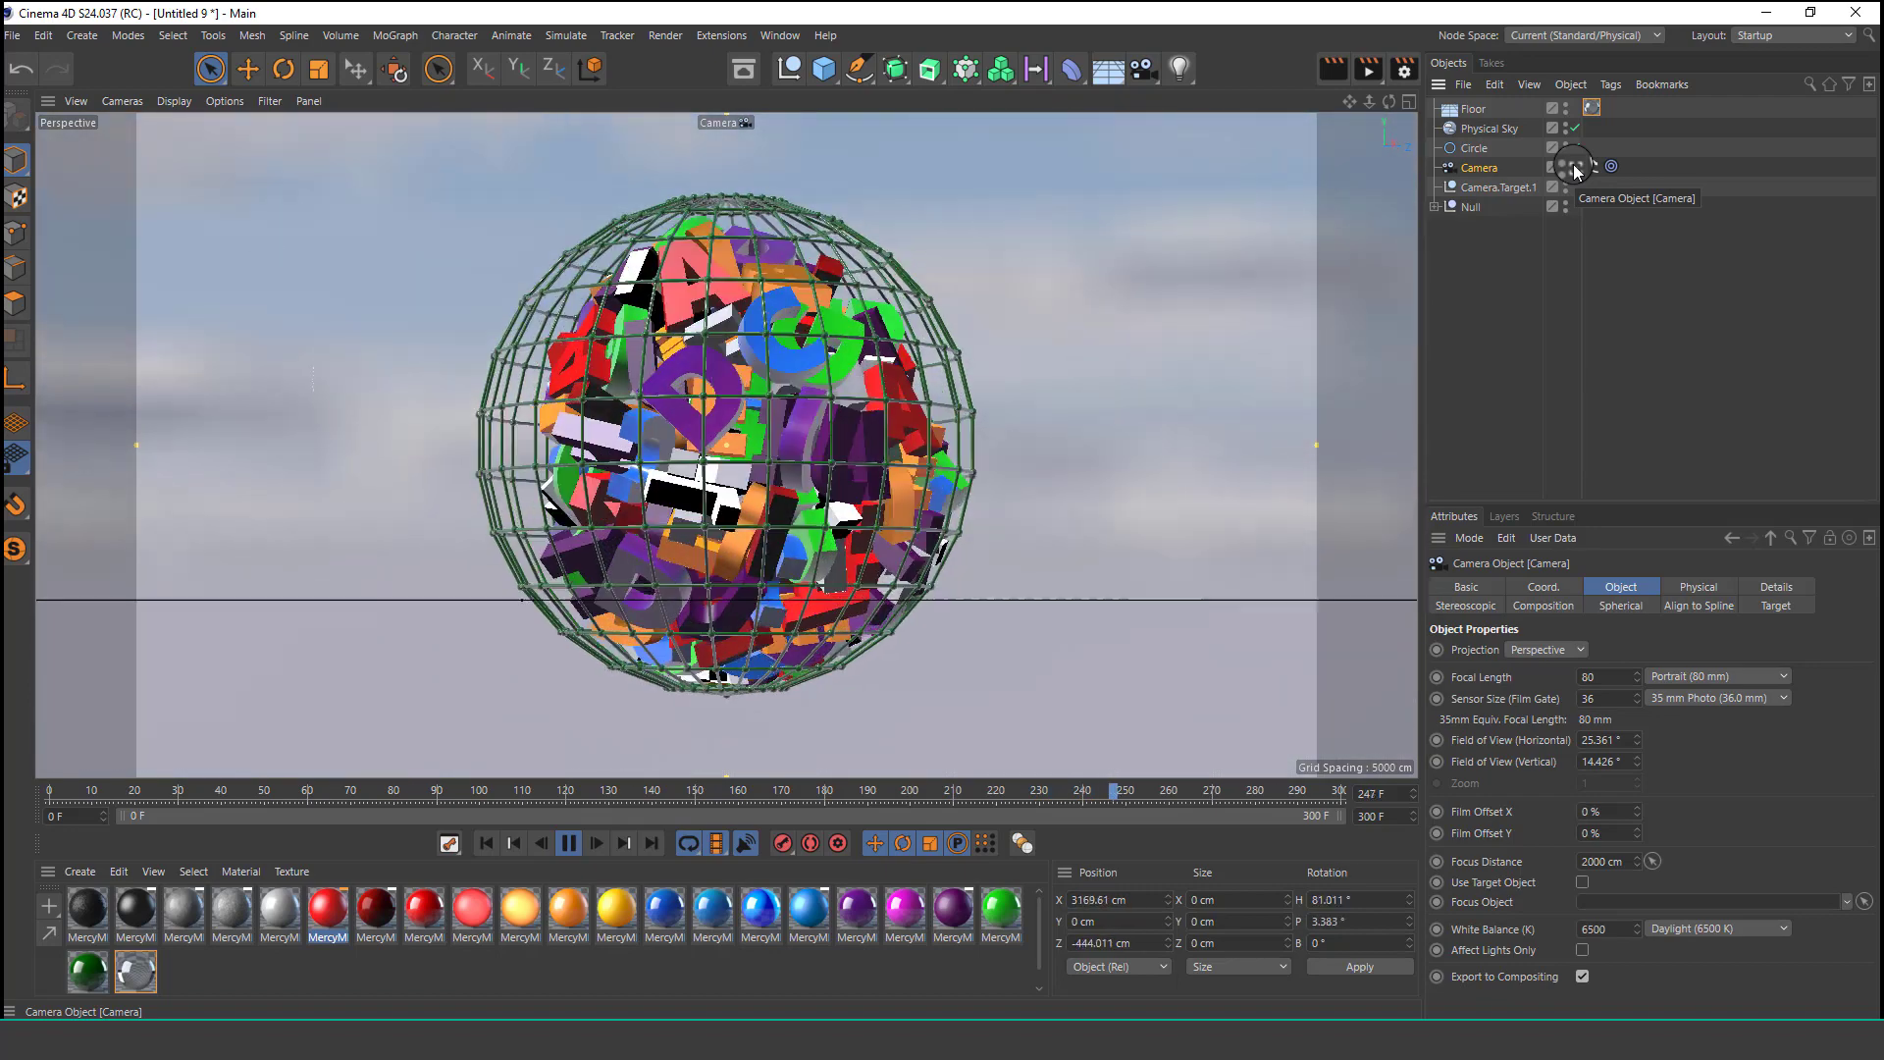
pyautogui.click(569, 844)
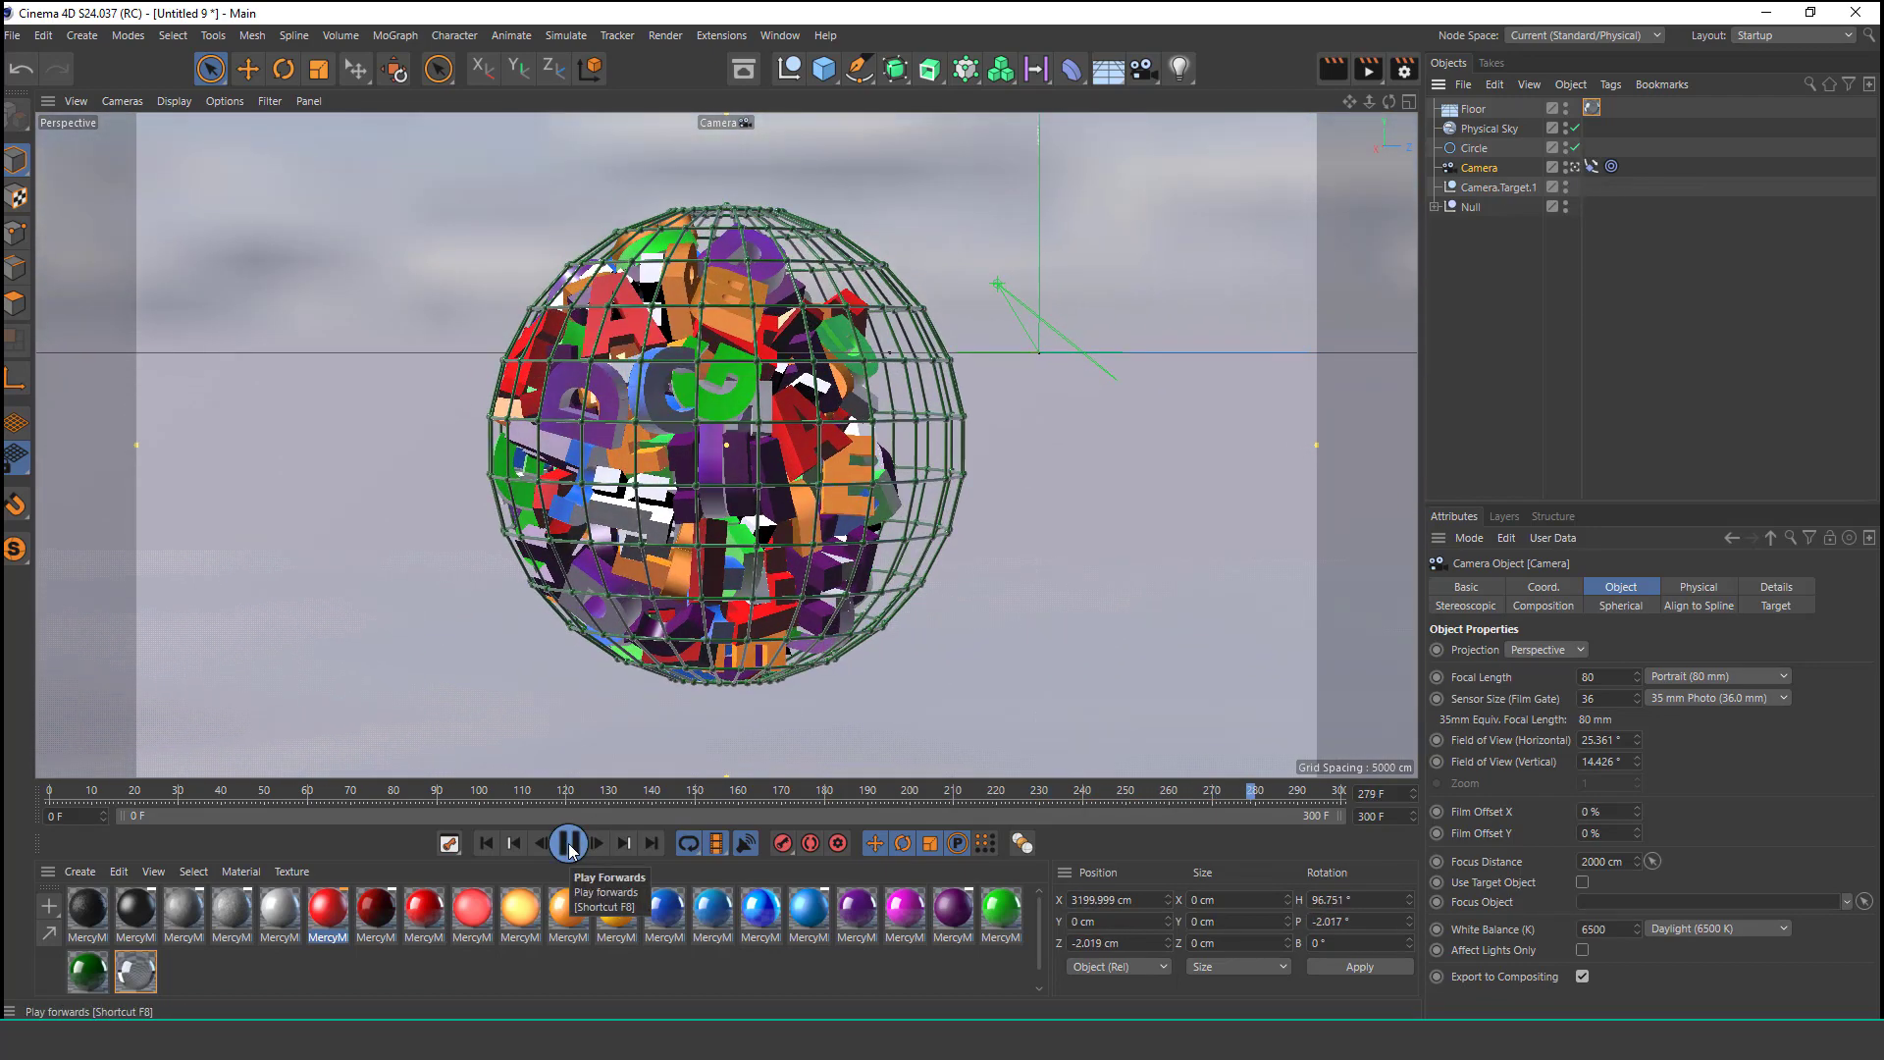
pyautogui.click(569, 844)
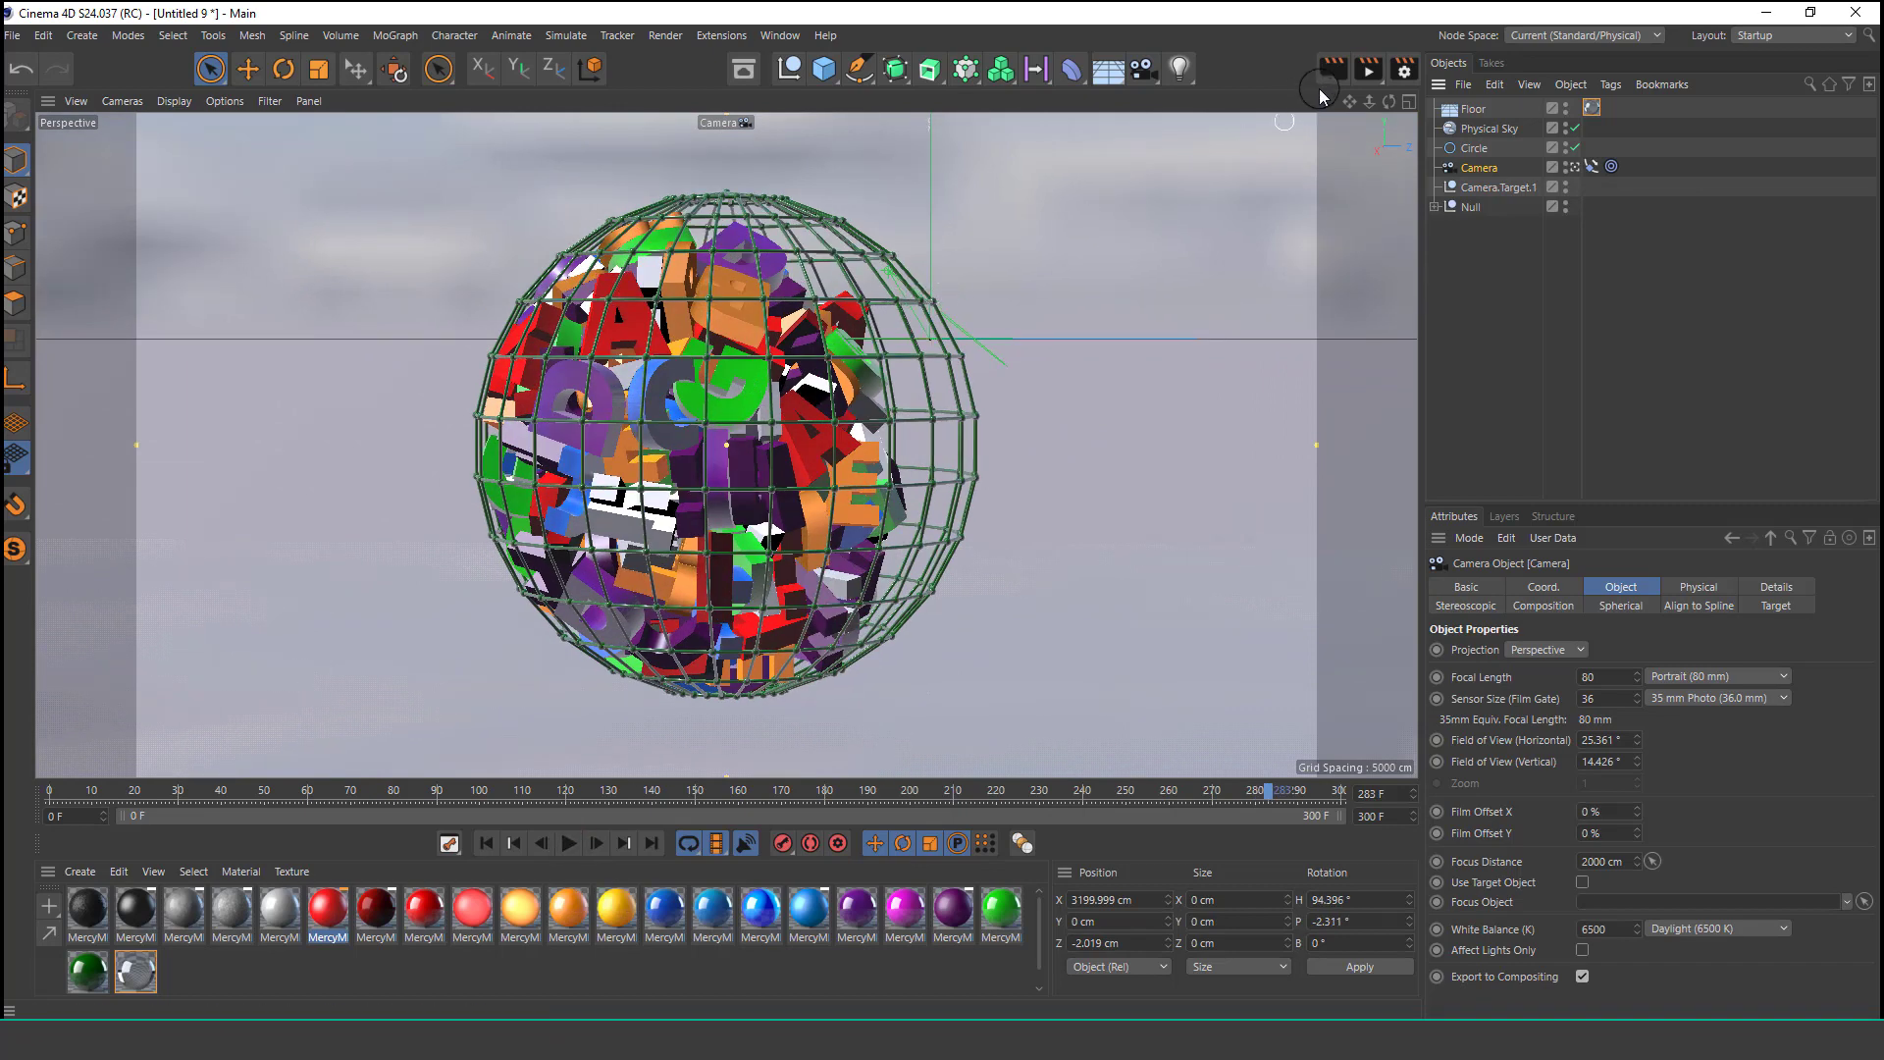
pyautogui.click(1332, 79)
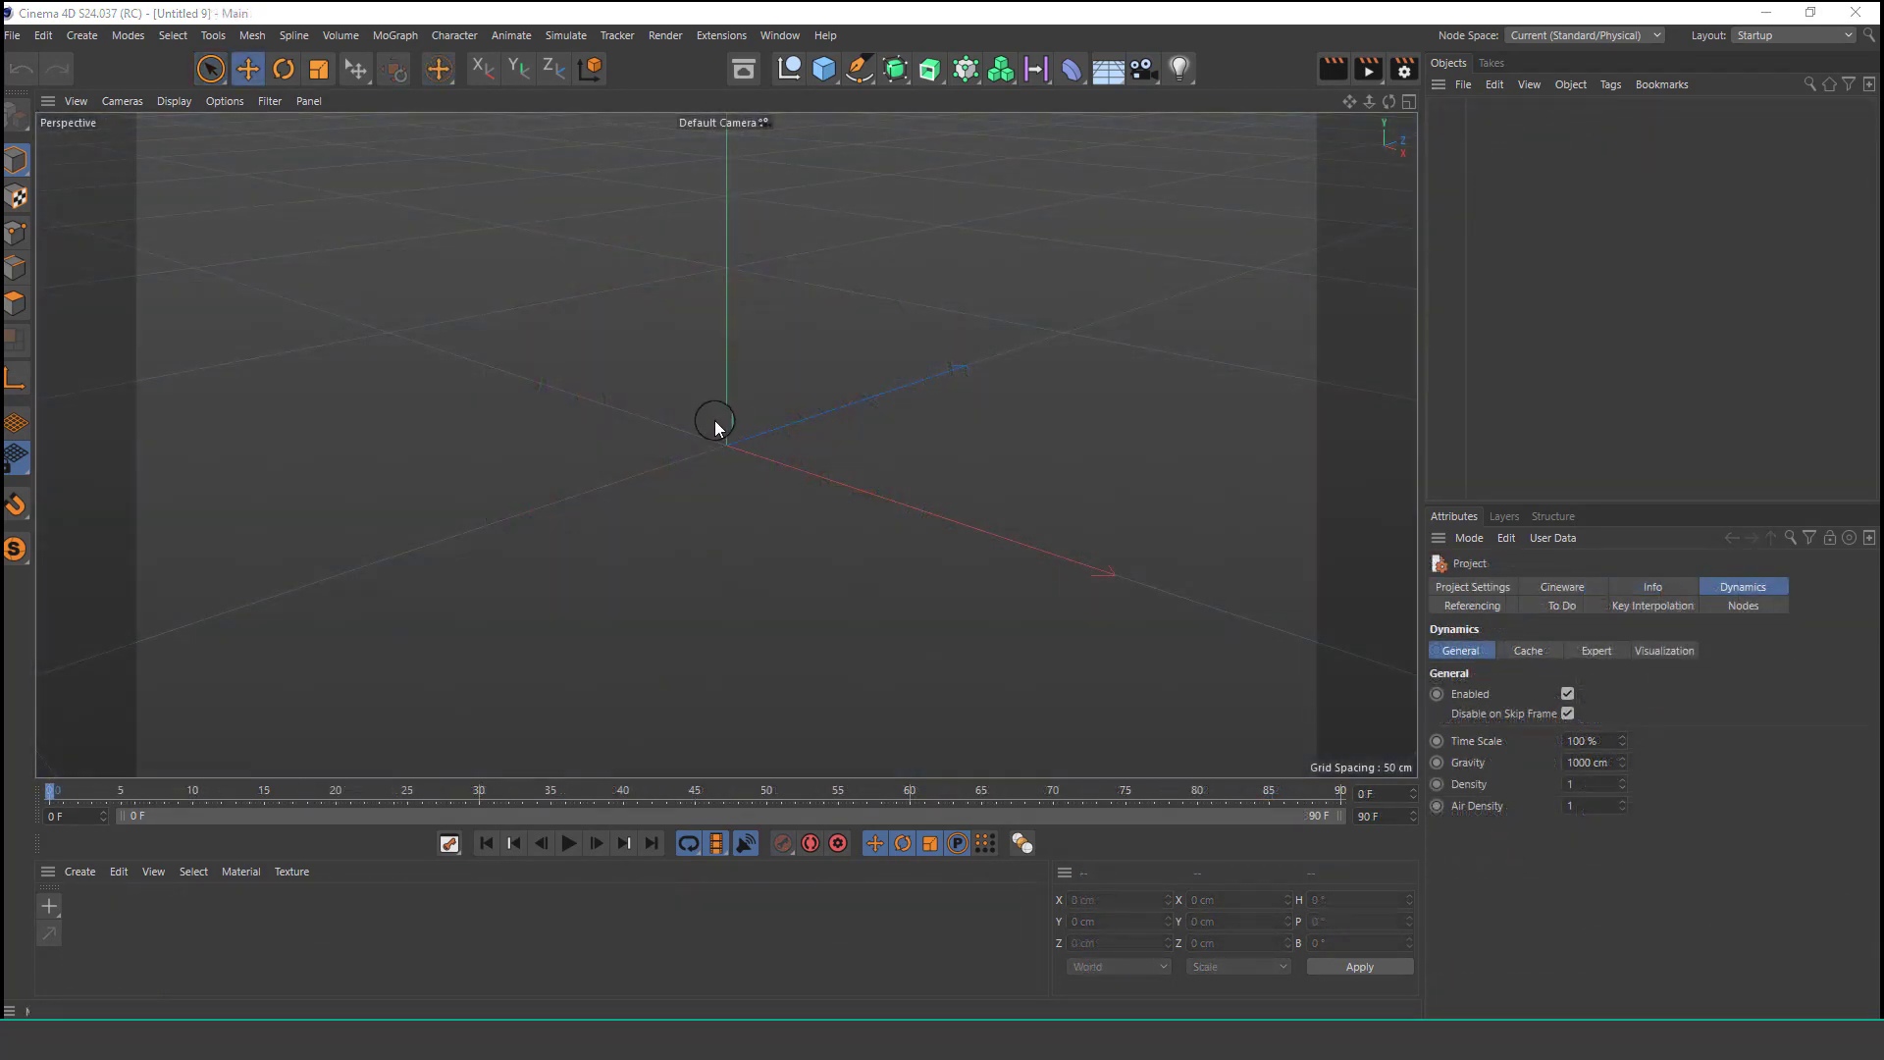
# Add a sphere primitive and set the viewport display to Gouraud Shading (Lines).
pyautogui.click(822, 76)
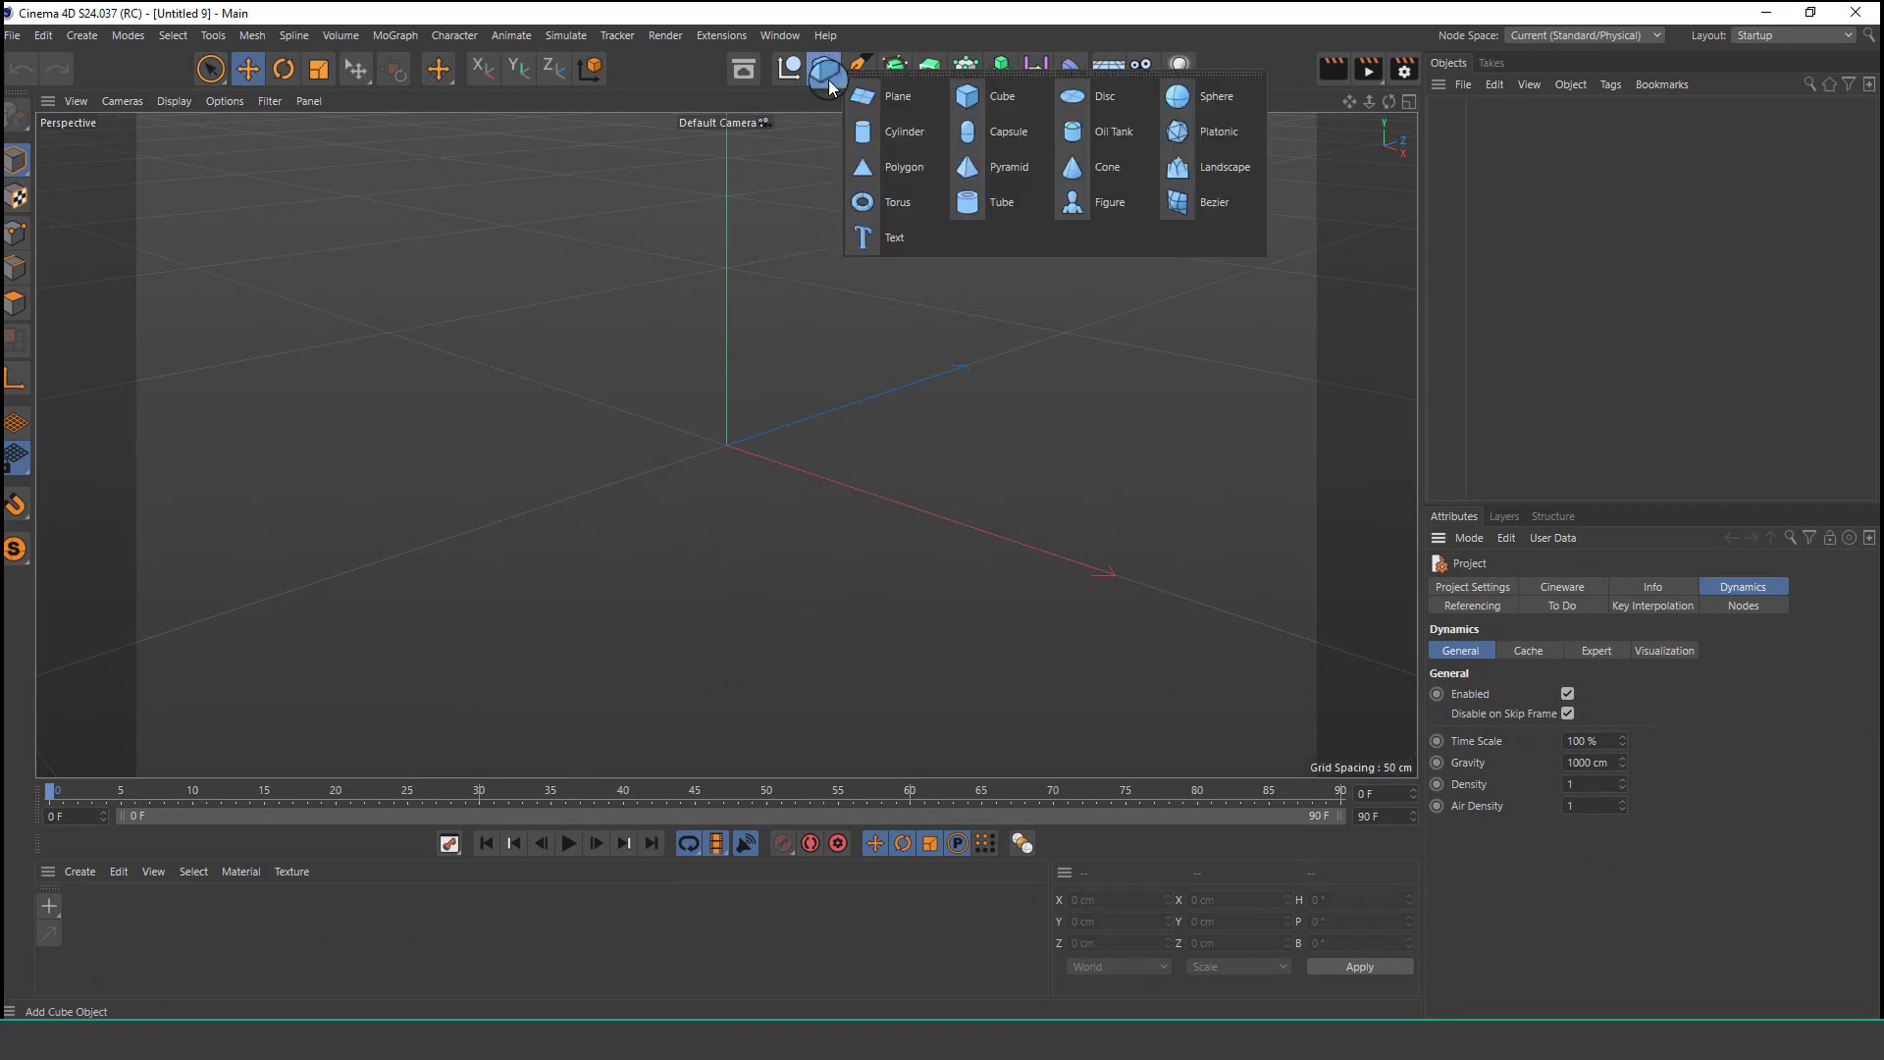
pyautogui.click(1179, 101)
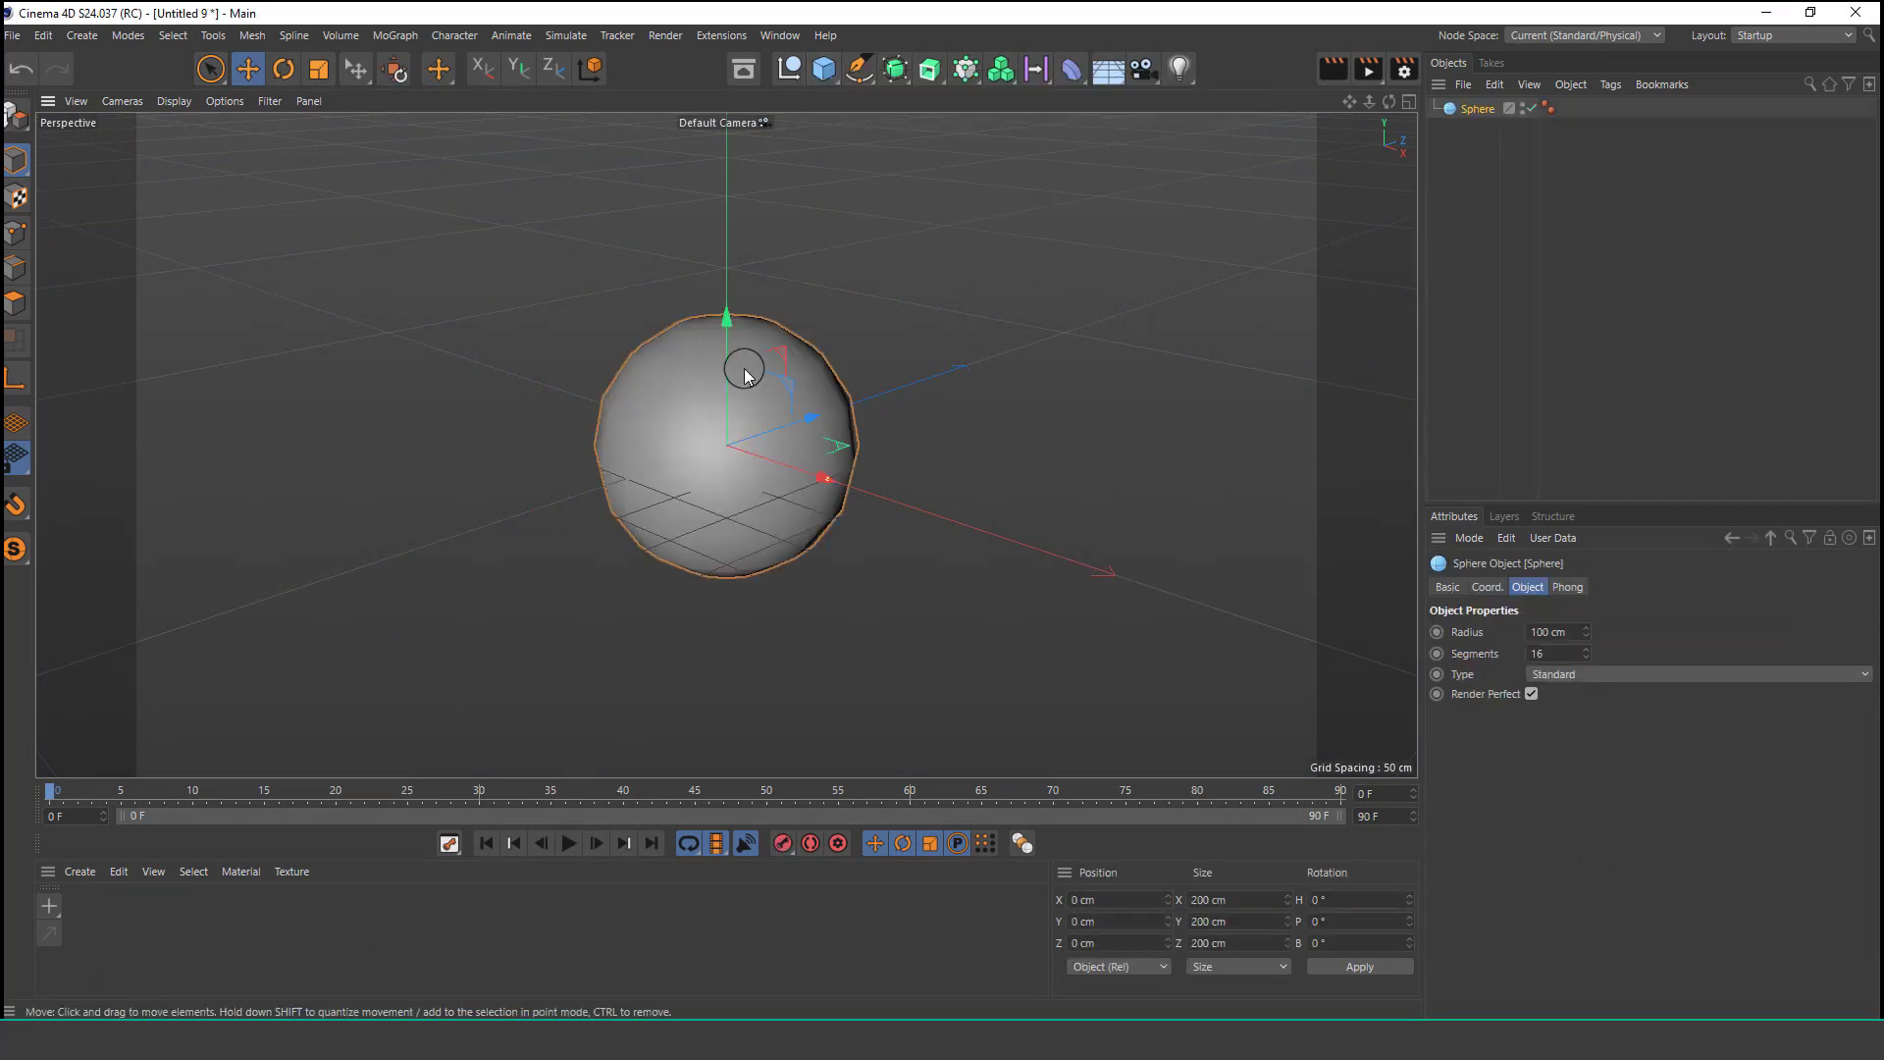
pyautogui.scroll(3, 750, 363)
pyautogui.click(168, 101)
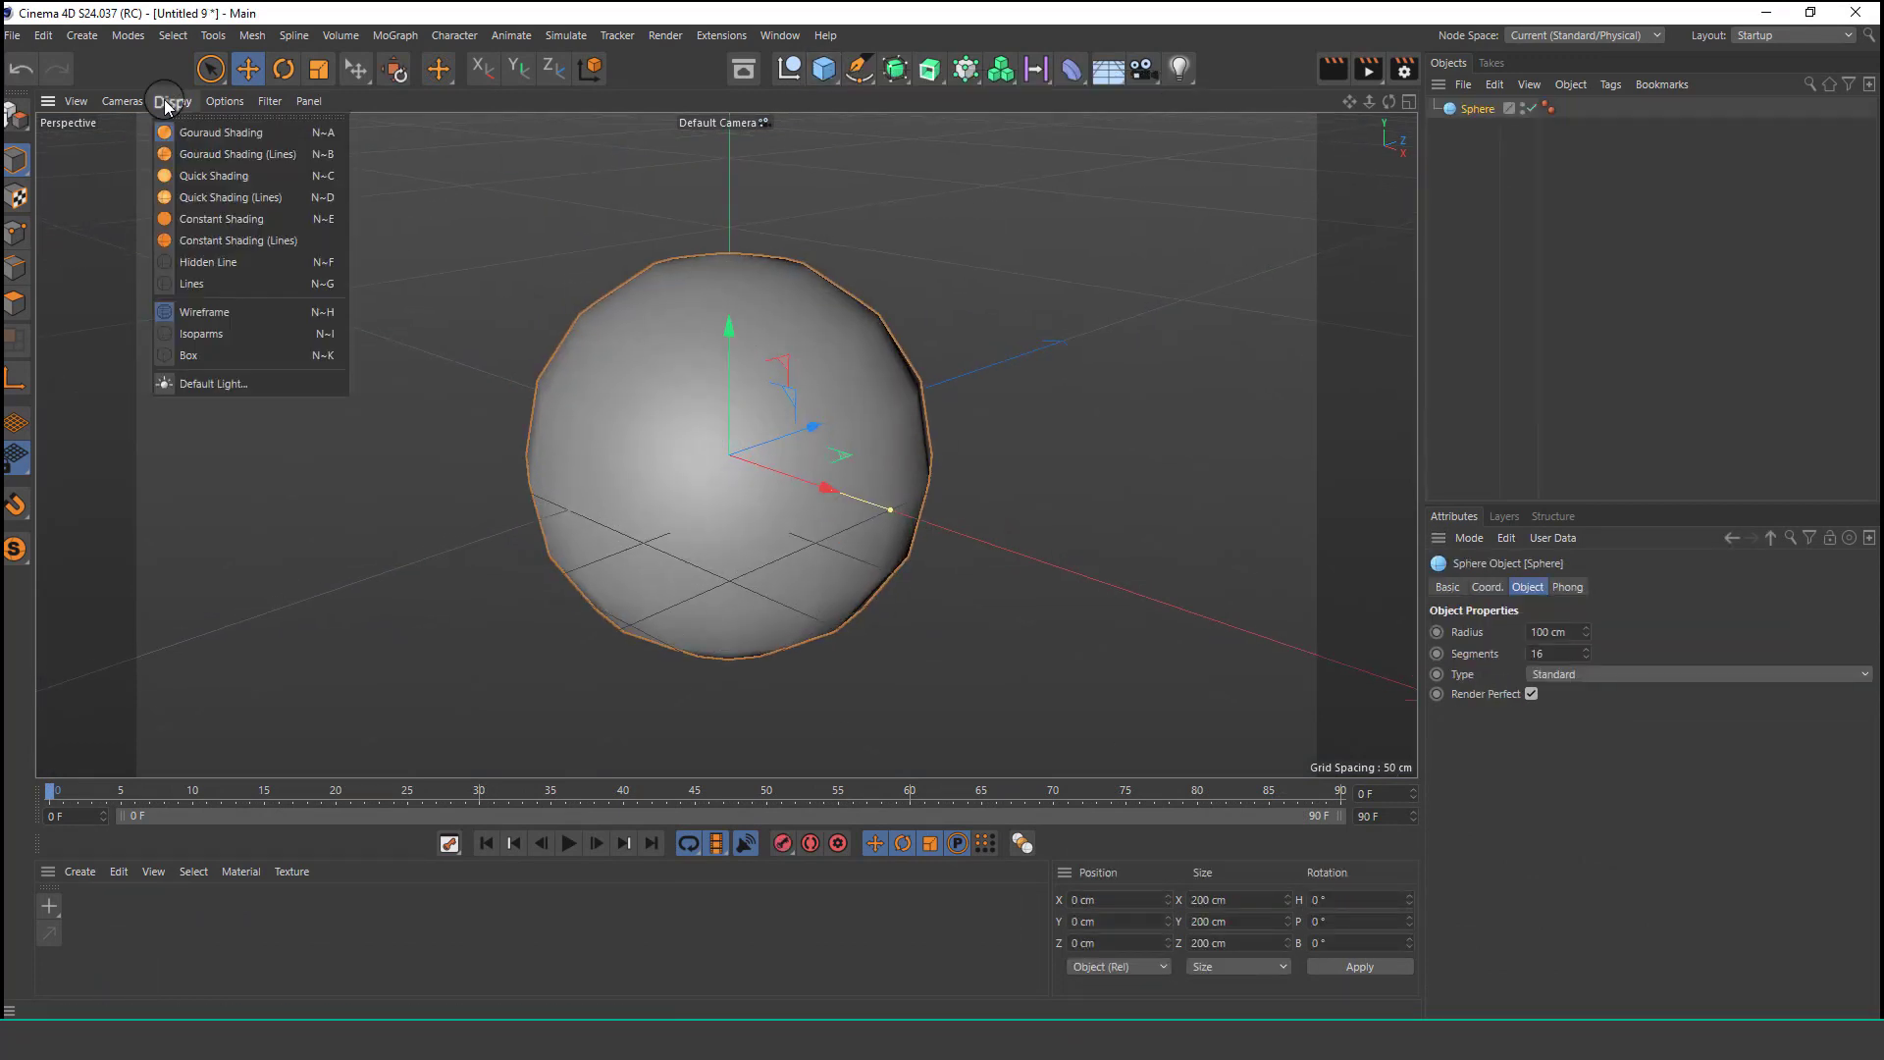
pyautogui.click(198, 155)
# Set the sphere's radius to 300 cm.
pyautogui.scroll(2, 752, 406)
pyautogui.scroll(1, 753, 406)
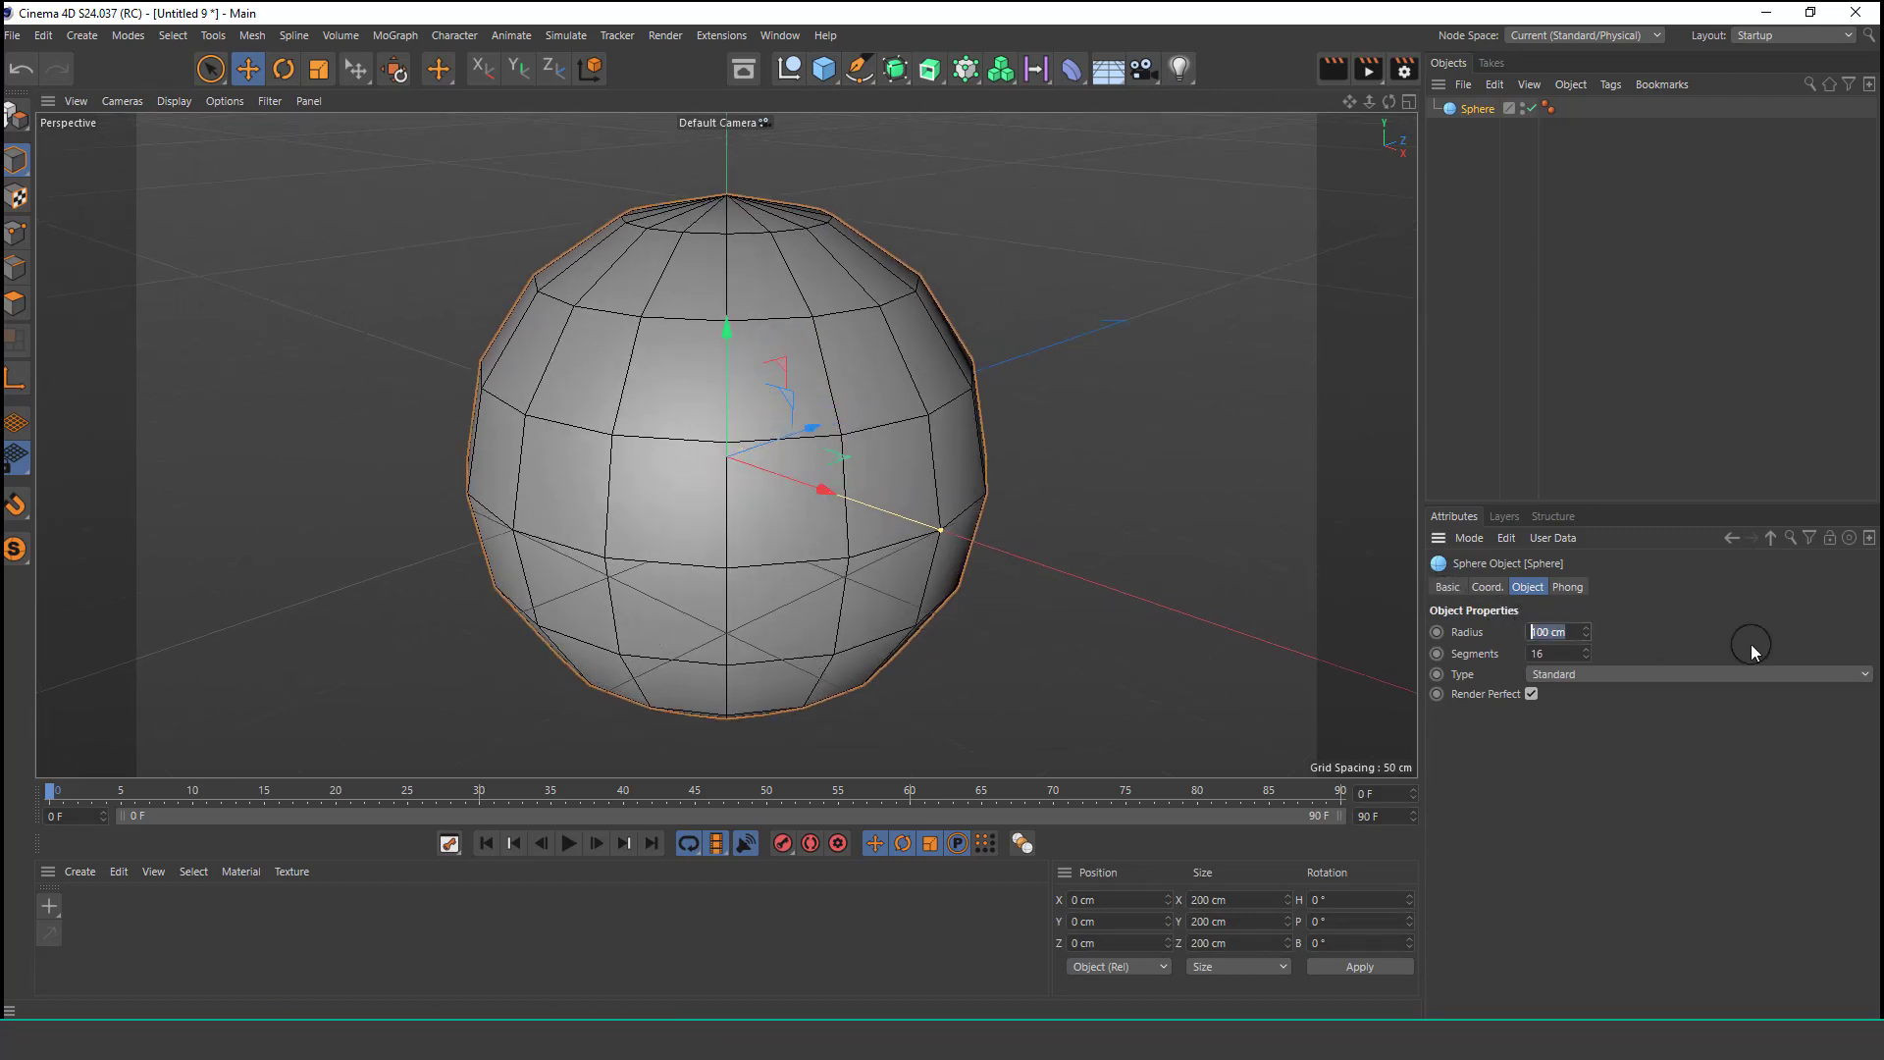
pyautogui.press('Return')
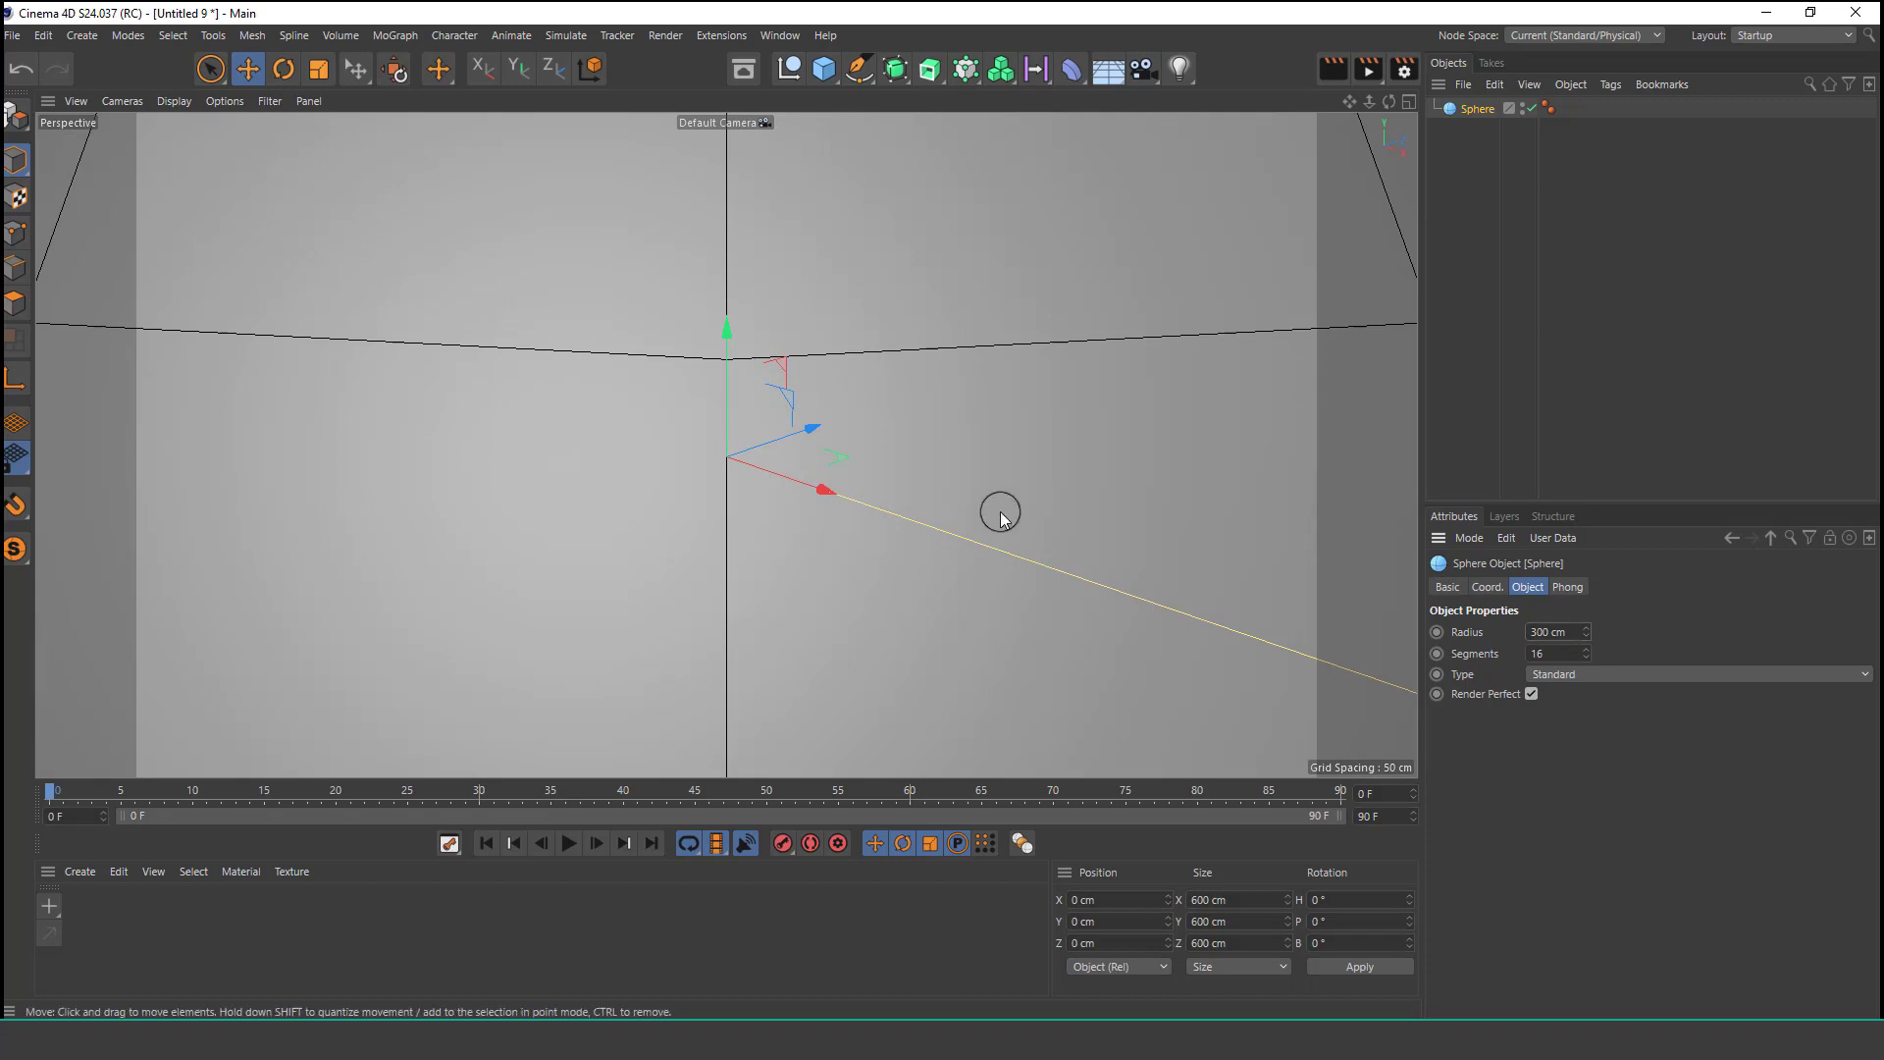
# Set the sphere's segments to 26.
pyautogui.scroll(-6, 677, 375)
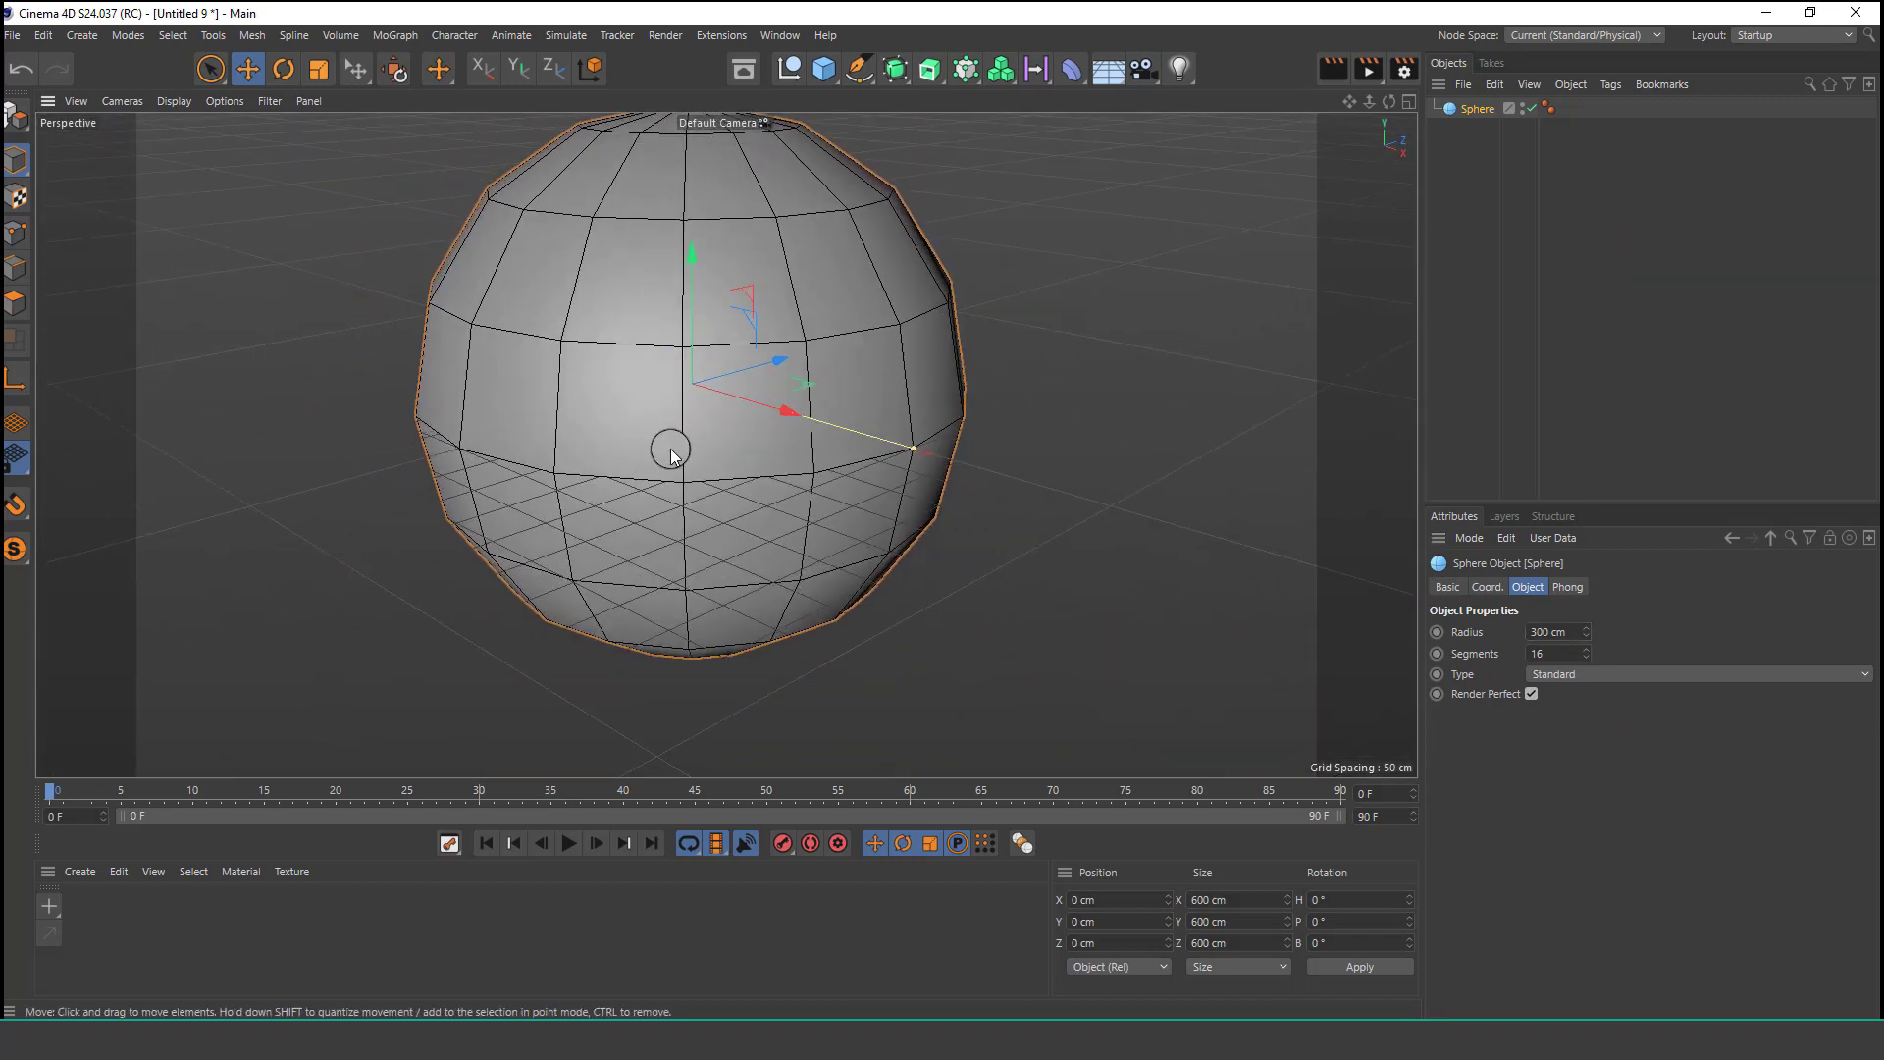
pyautogui.write('2')
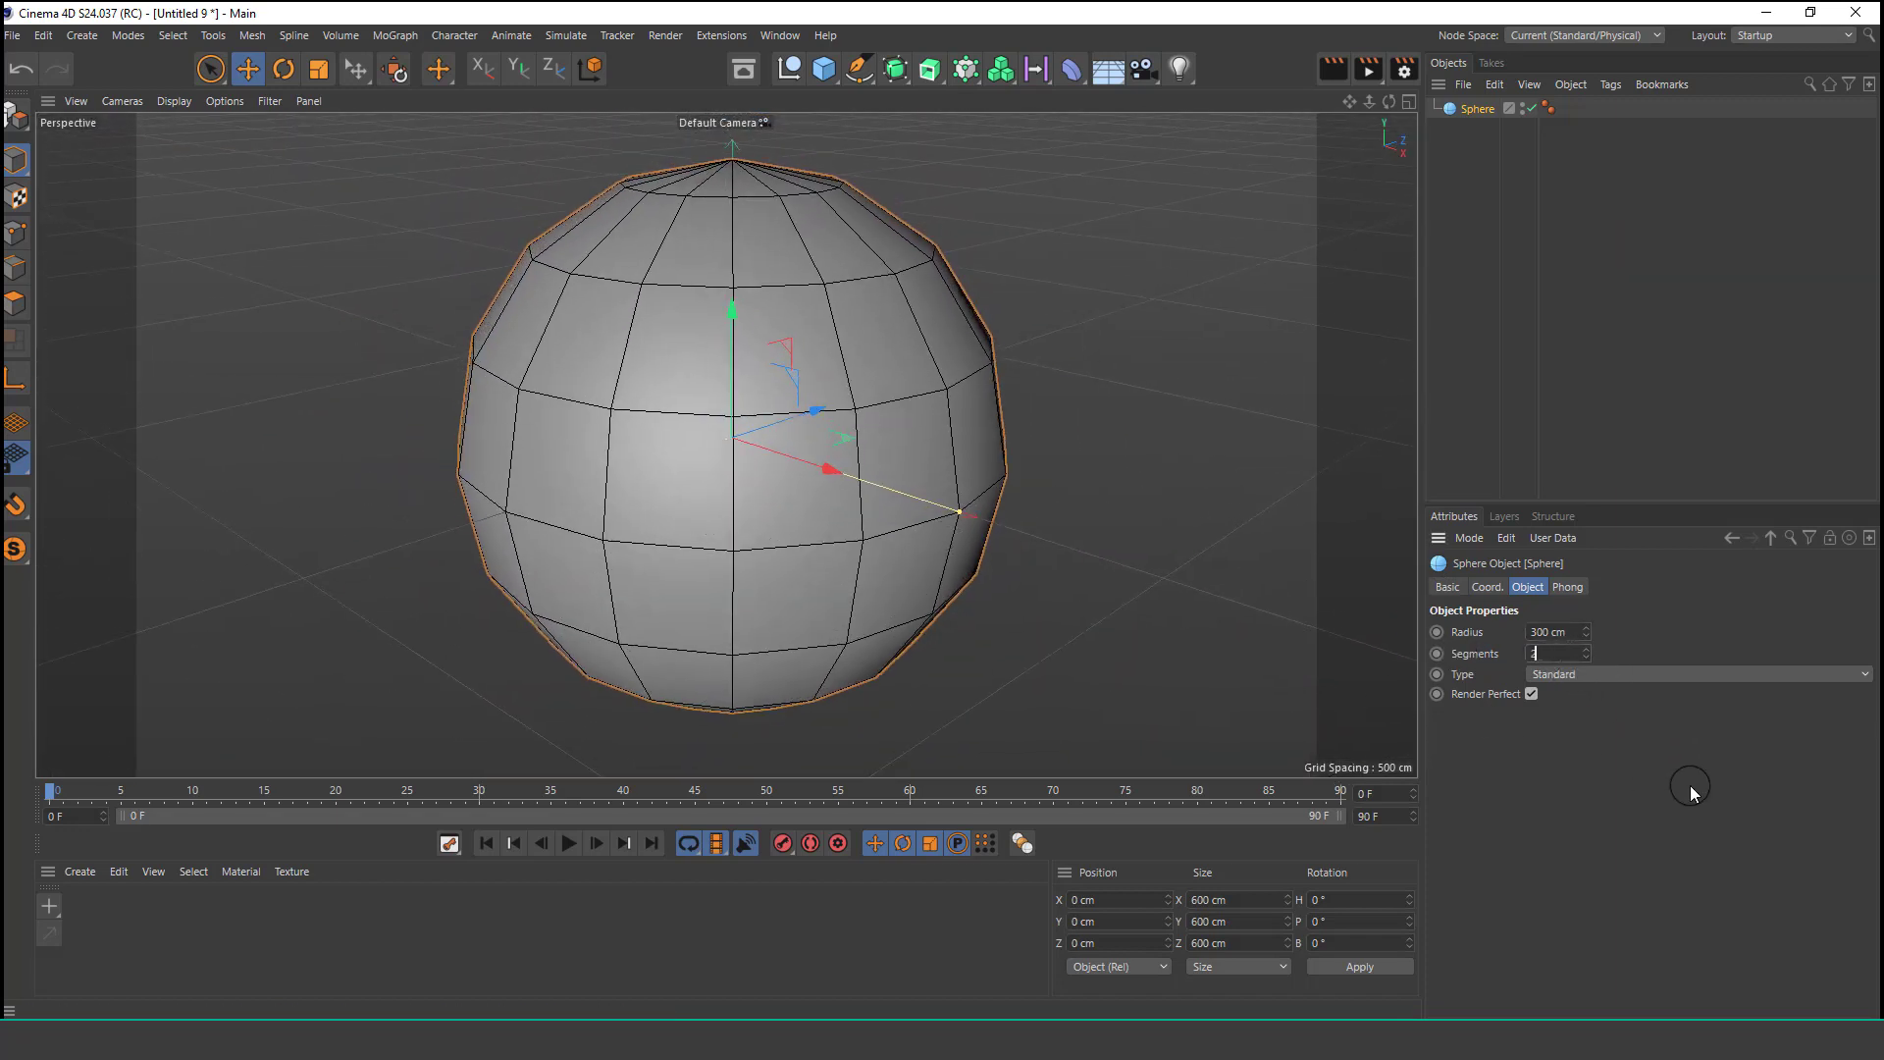
pyautogui.press('Return')
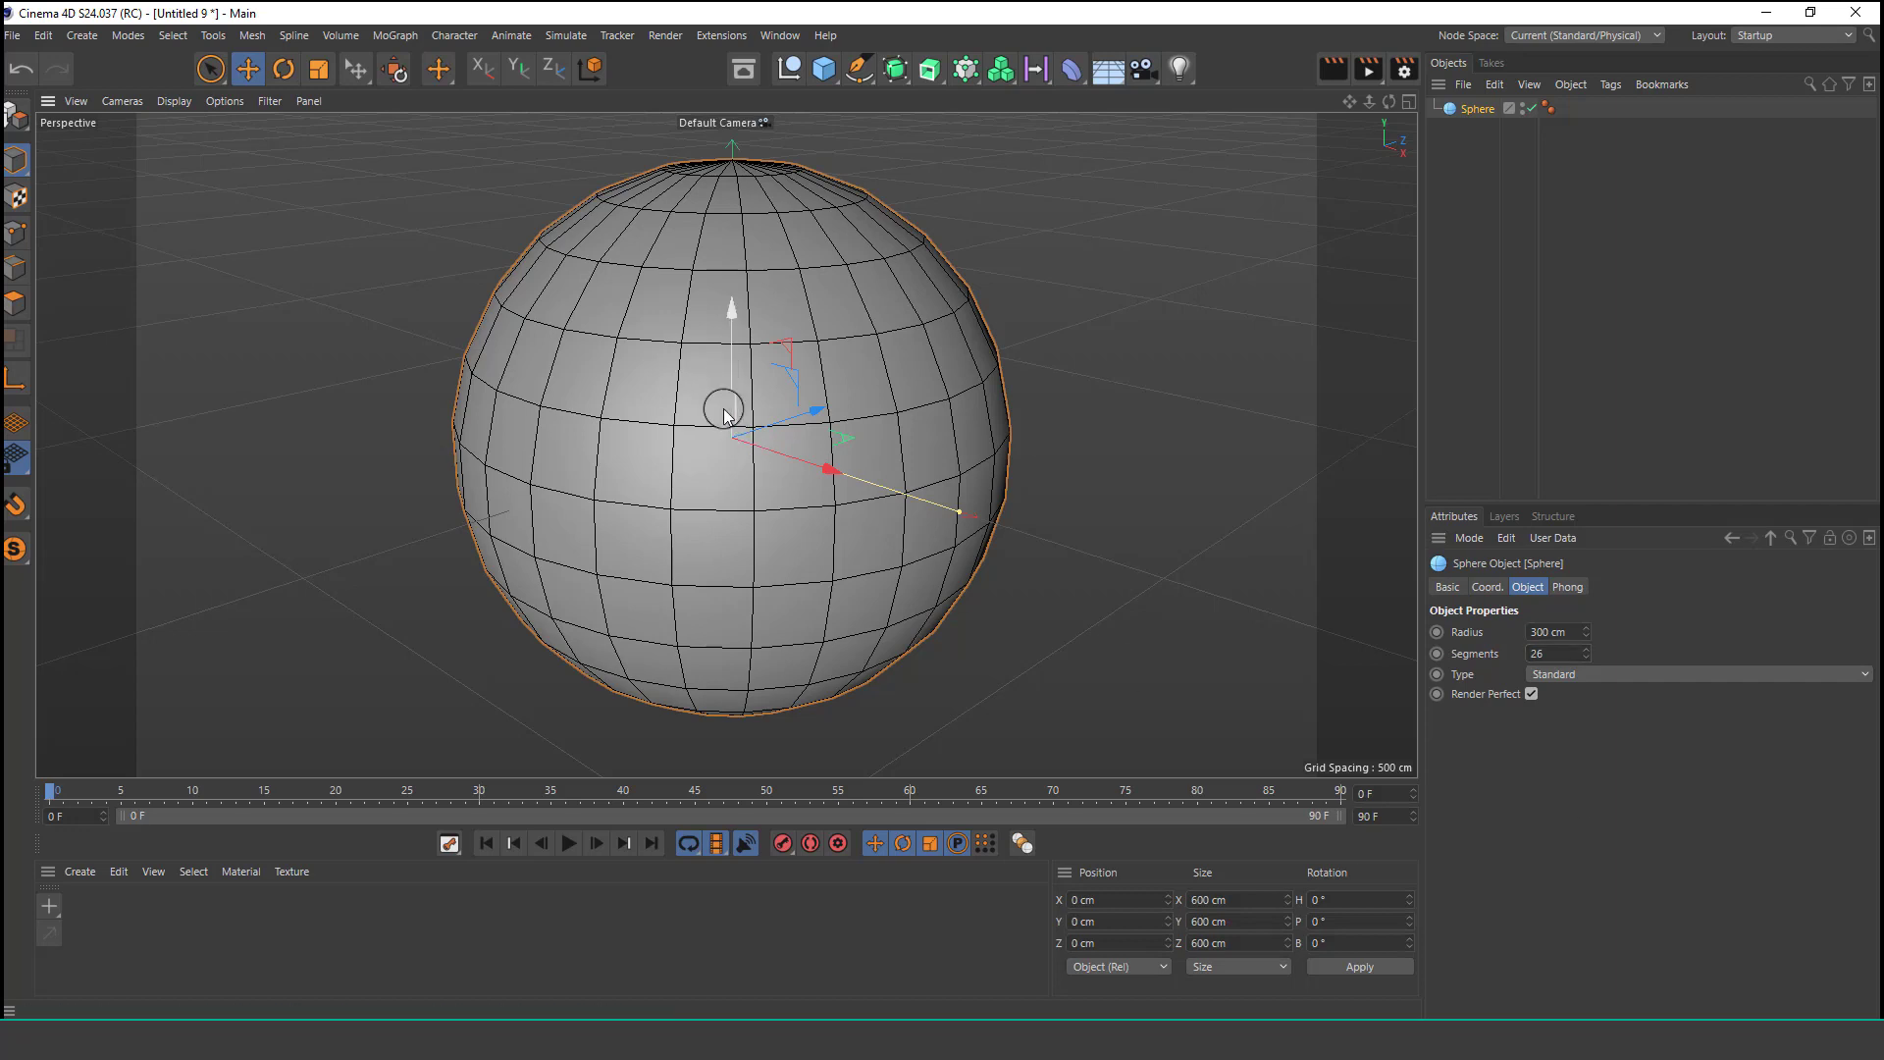
# Enable X-Ray on the large sphere.
pyautogui.scroll(-1, 726, 391)
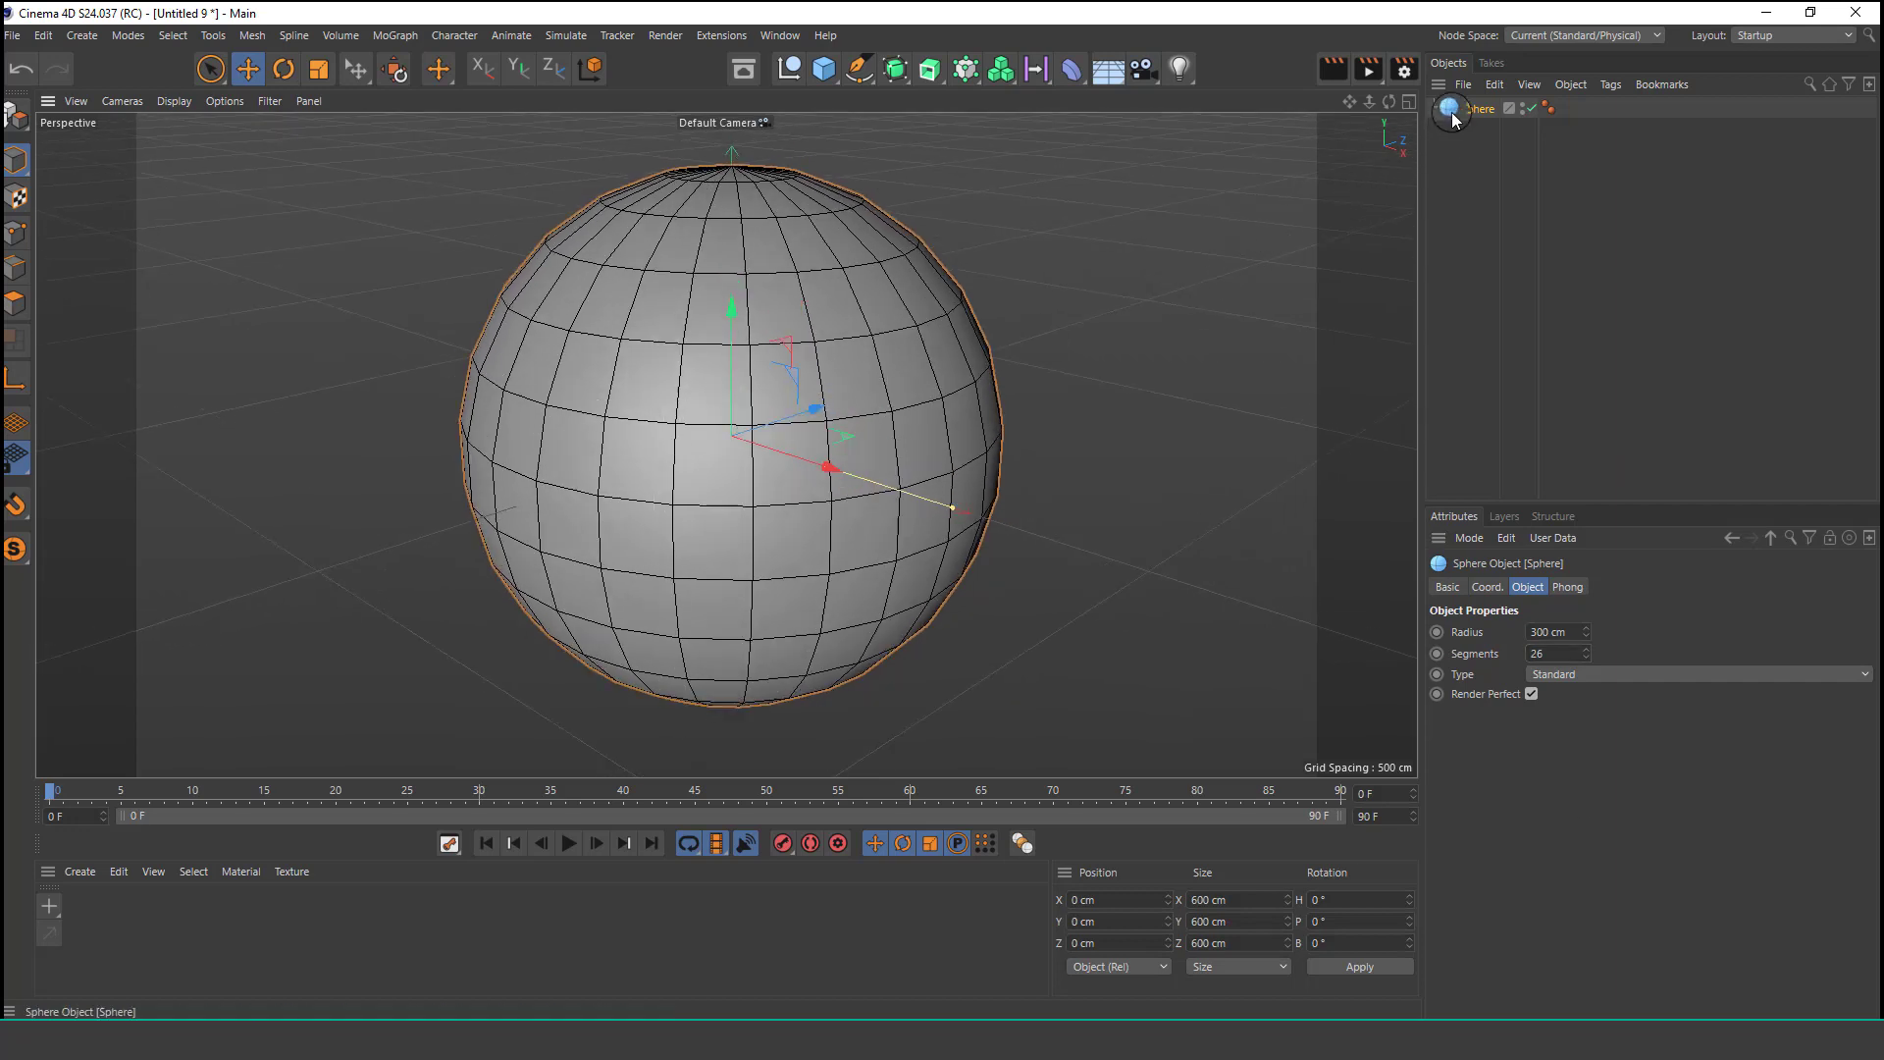
pyautogui.click(1447, 587)
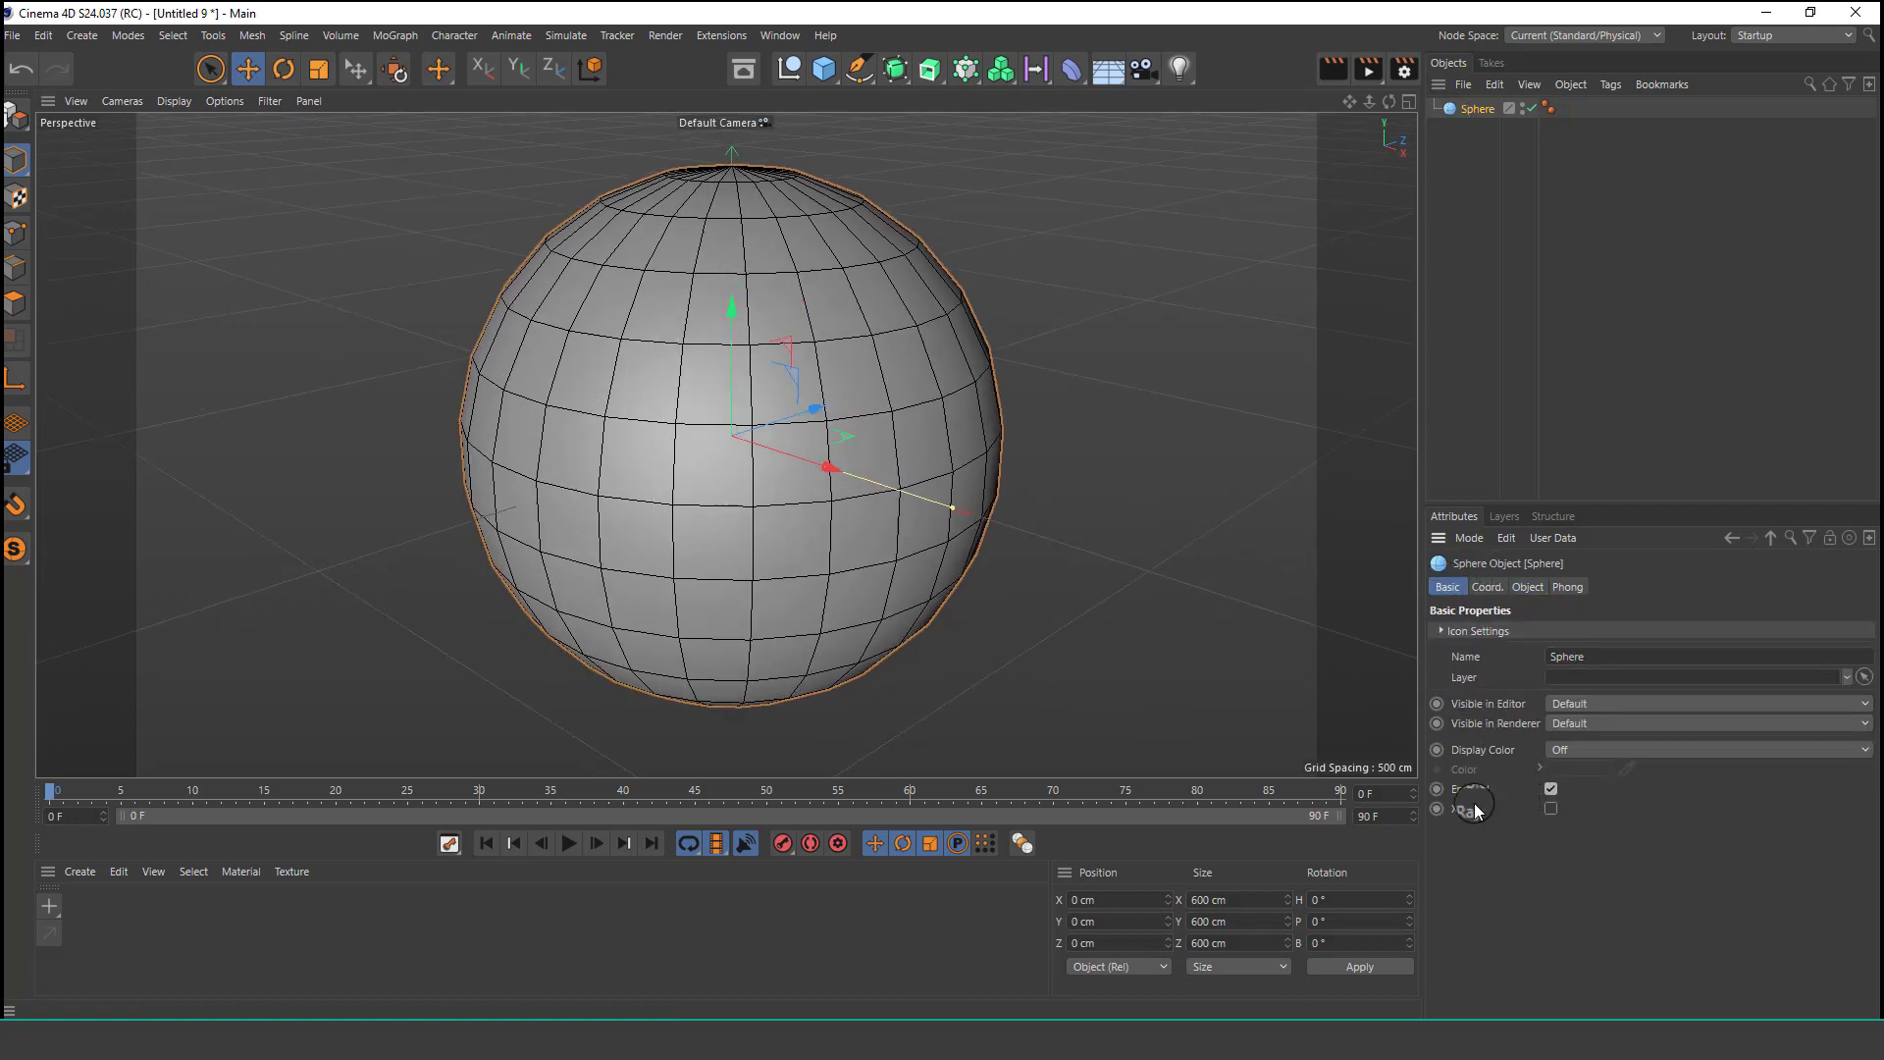
pyautogui.click(1552, 808)
pyautogui.scroll(-3, 686, 399)
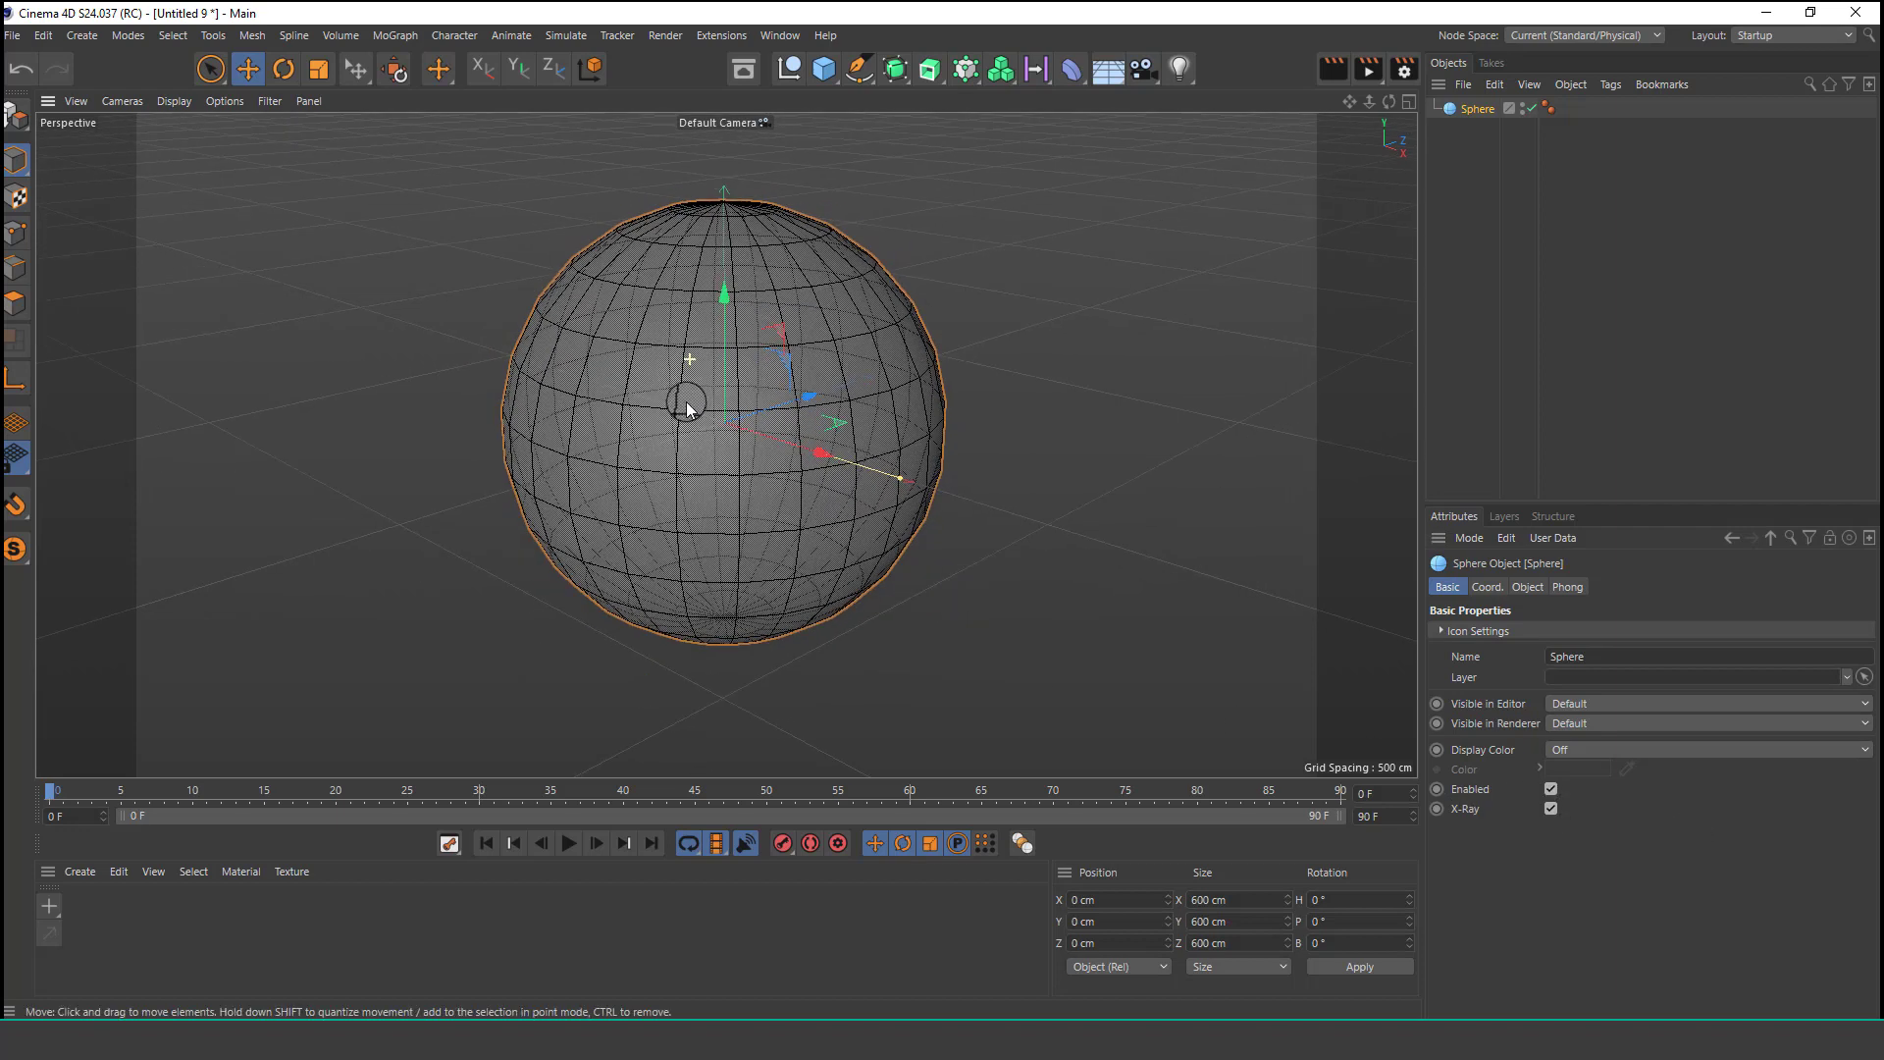
pyautogui.scroll(2, 693, 383)
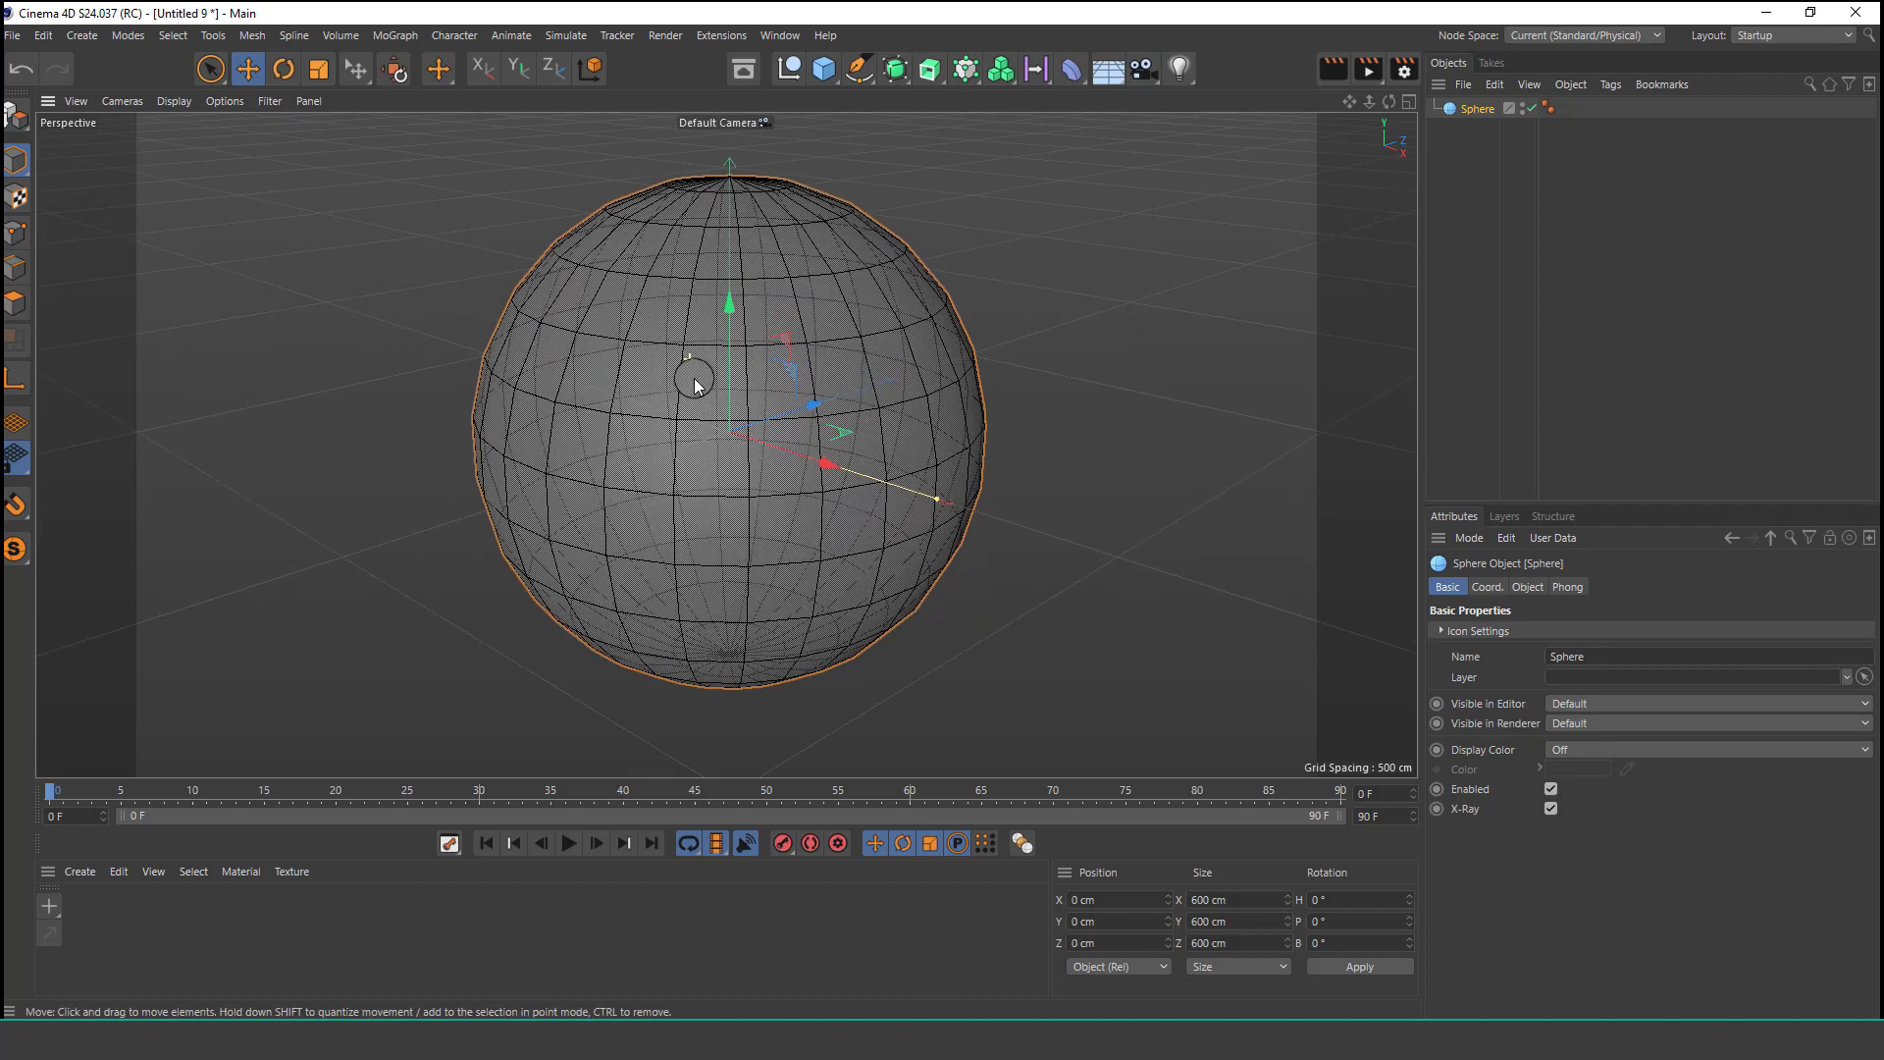
# Add a second sphere and scale it down to about 44 cm across.
pyautogui.click(820, 69)
pyautogui.click(1212, 96)
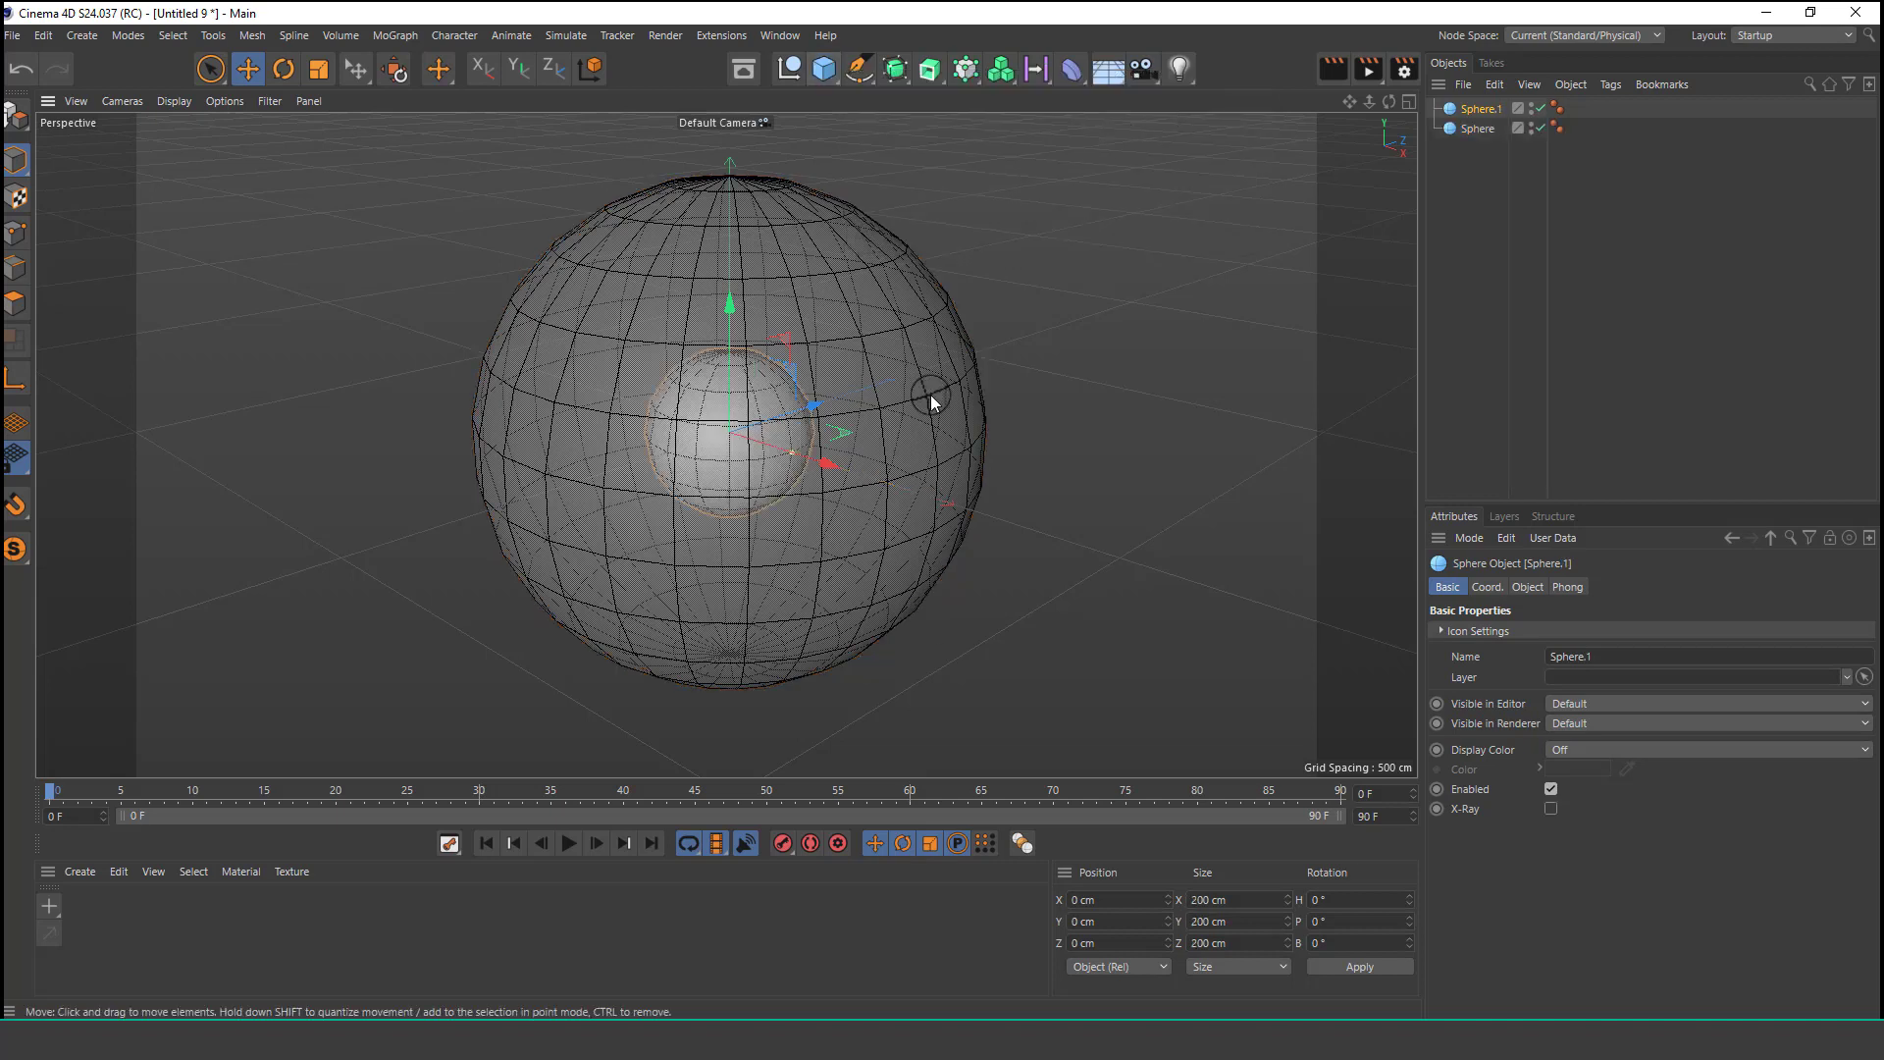
pyautogui.scroll(4, 750, 398)
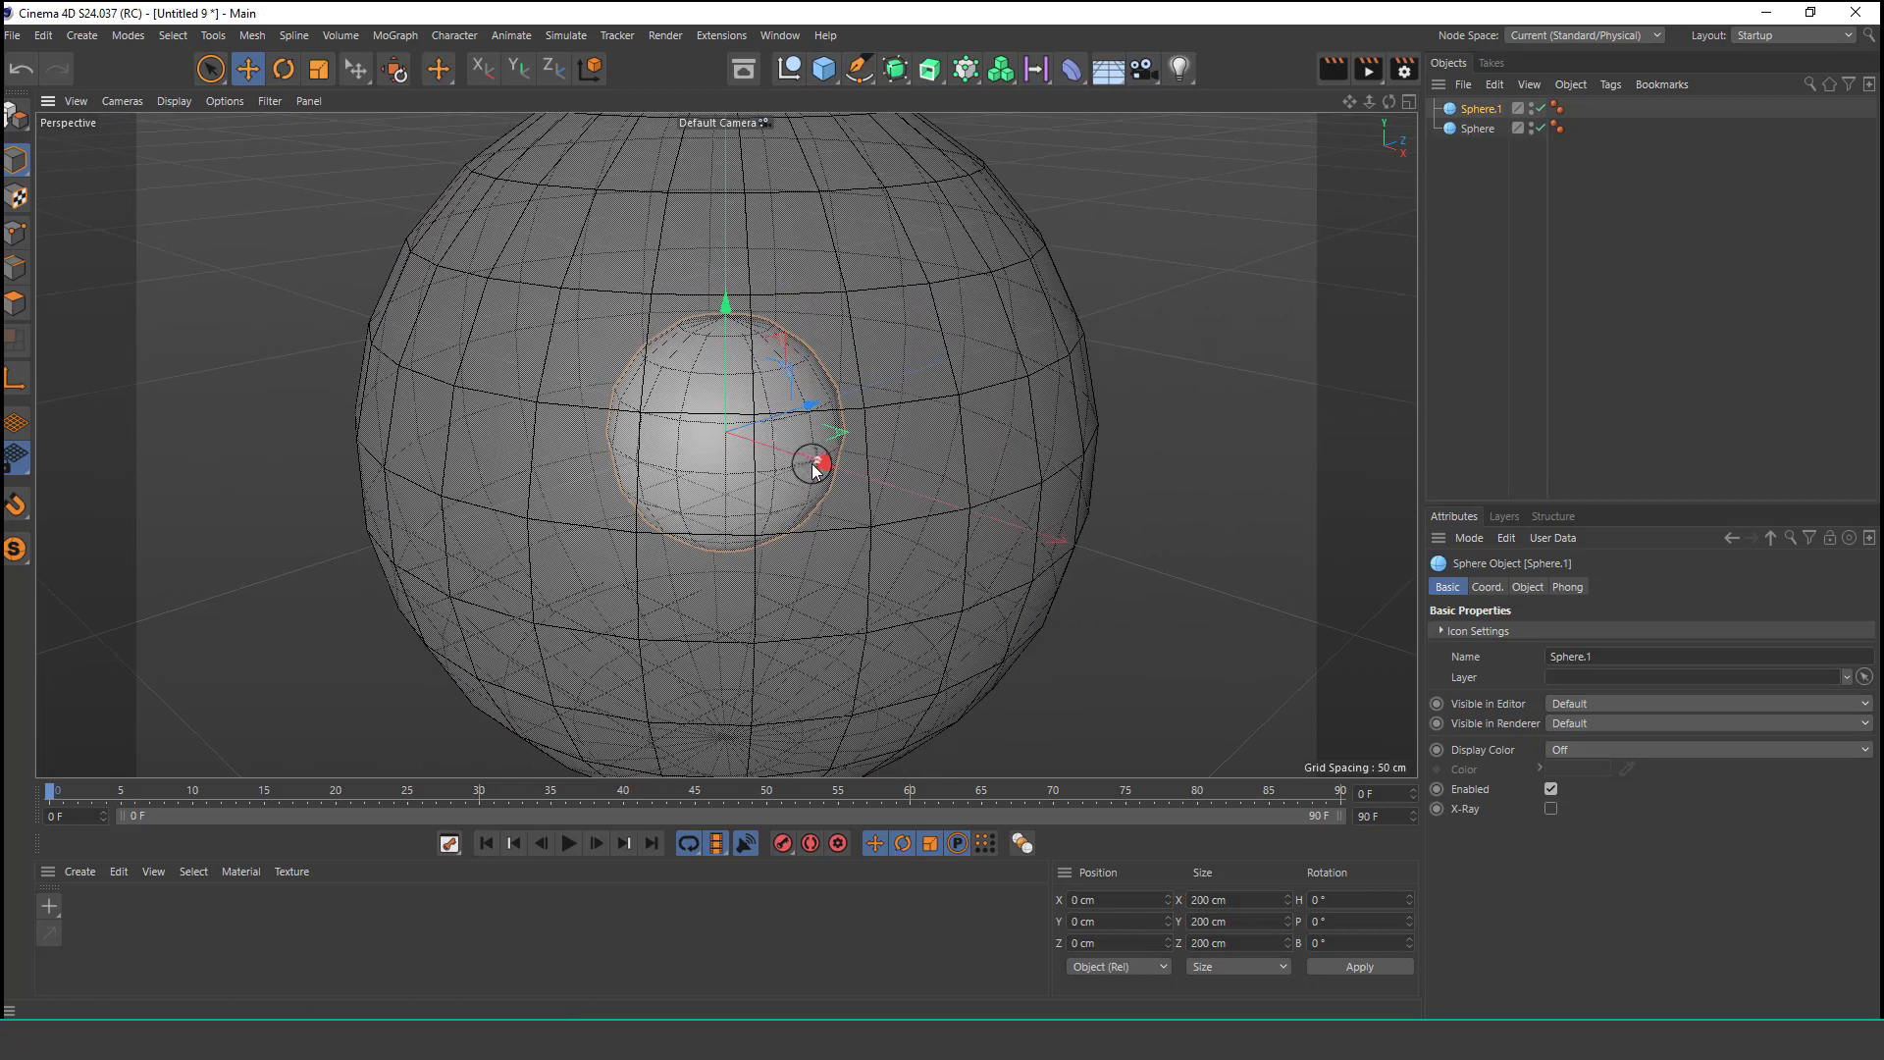
pyautogui.moveTo(814, 468); pyautogui.dragTo(744, 449)
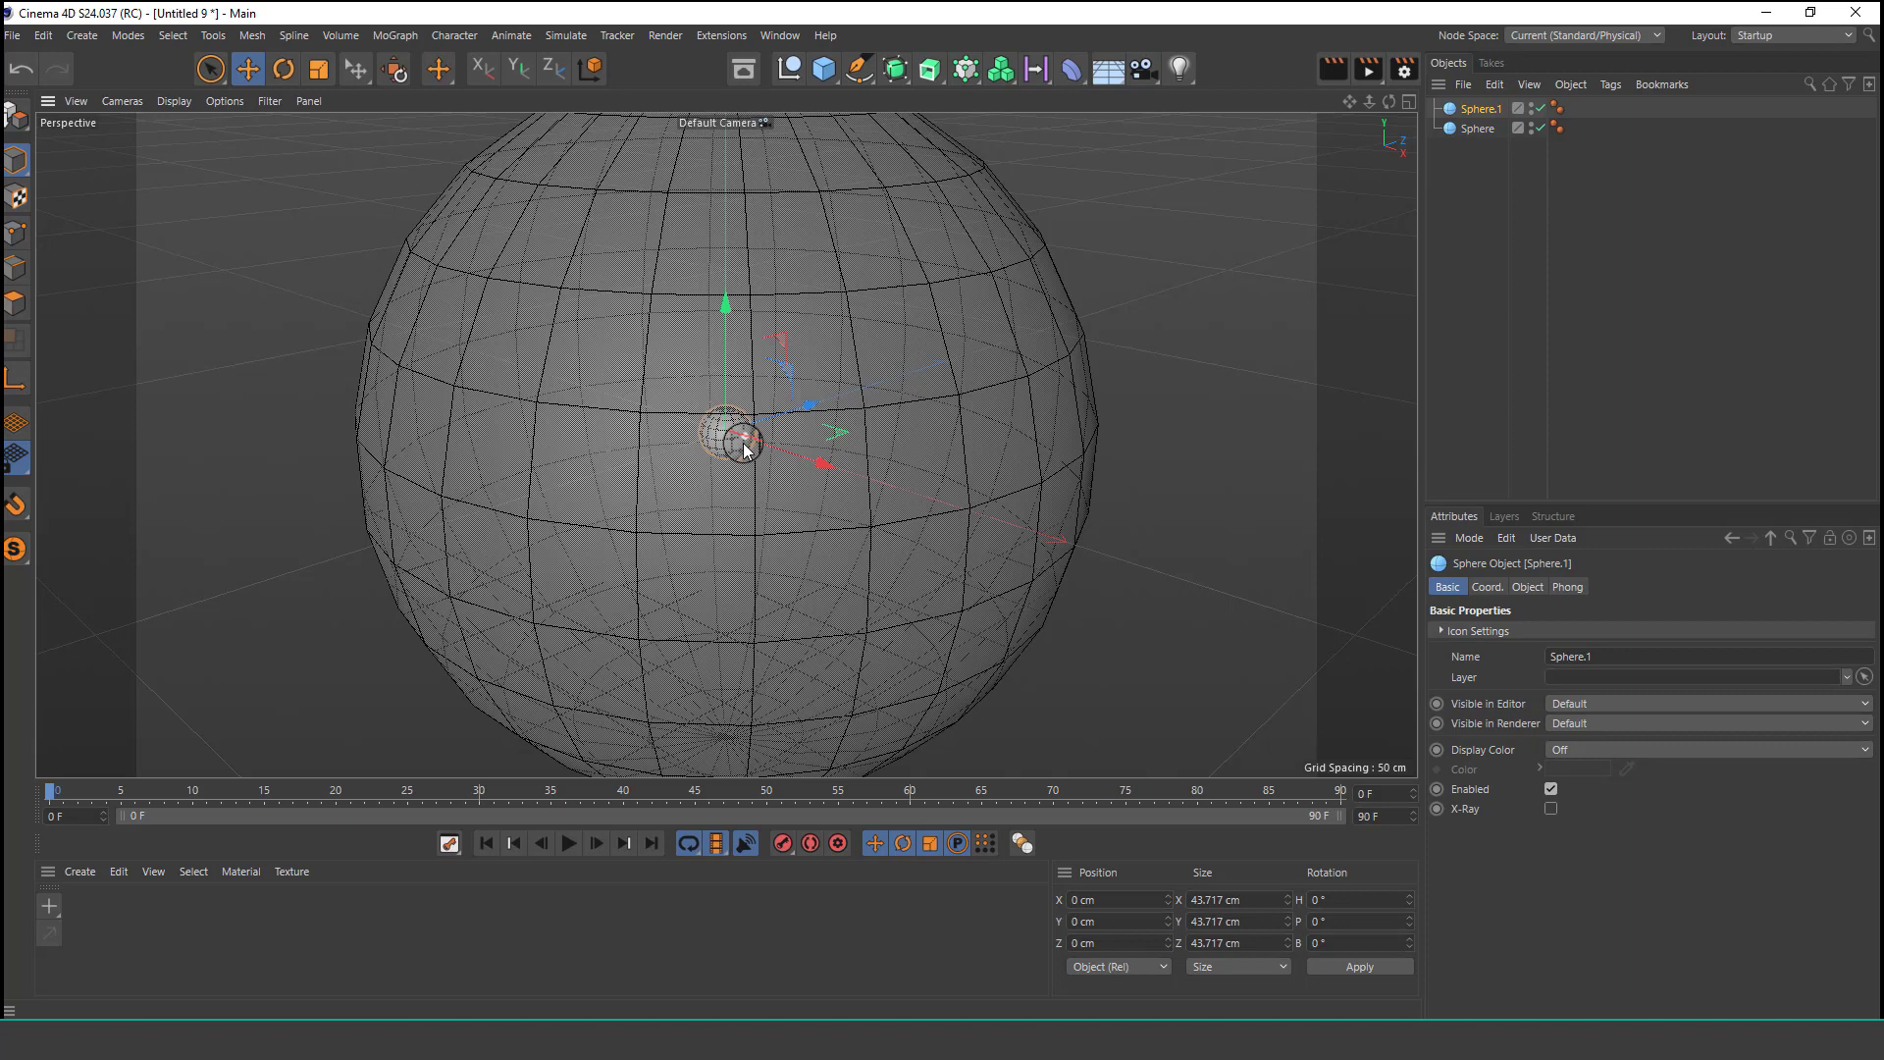
# Create a Cloner and place the small sphere inside it.
pyautogui.click(396, 35)
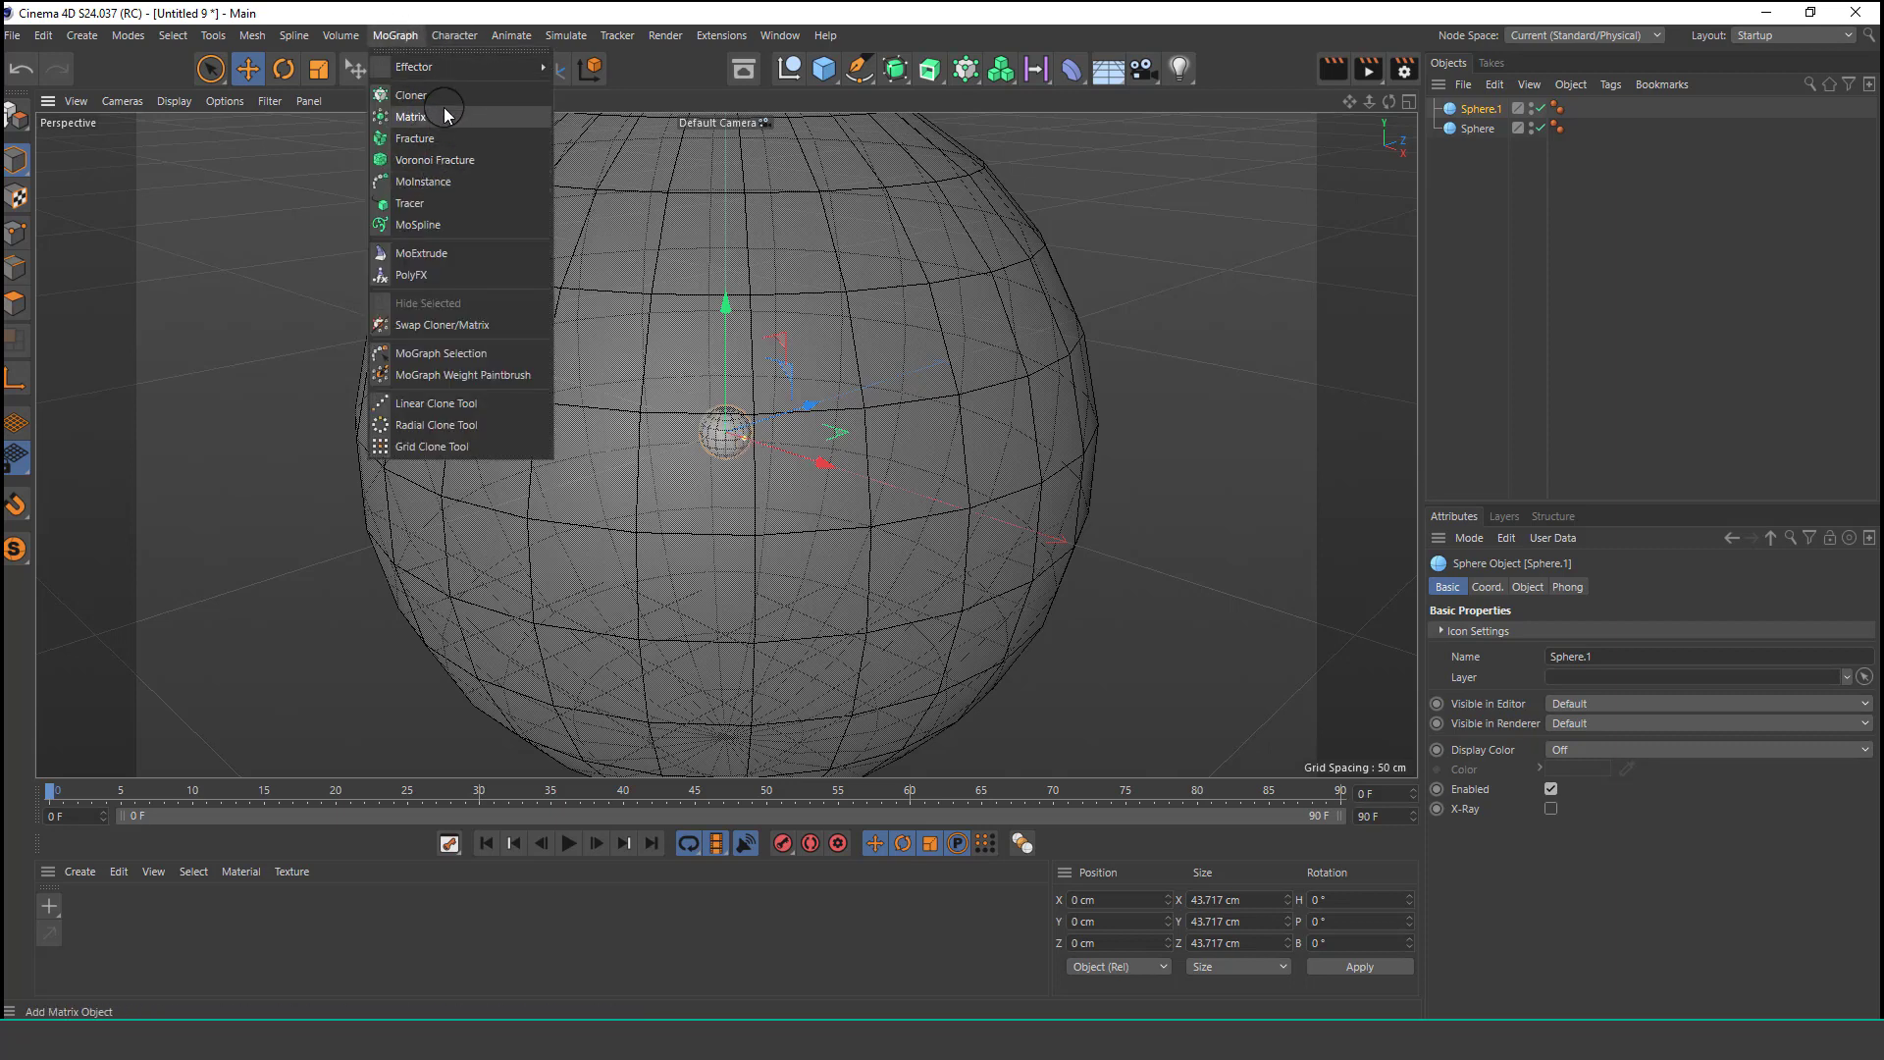
pyautogui.click(410, 95)
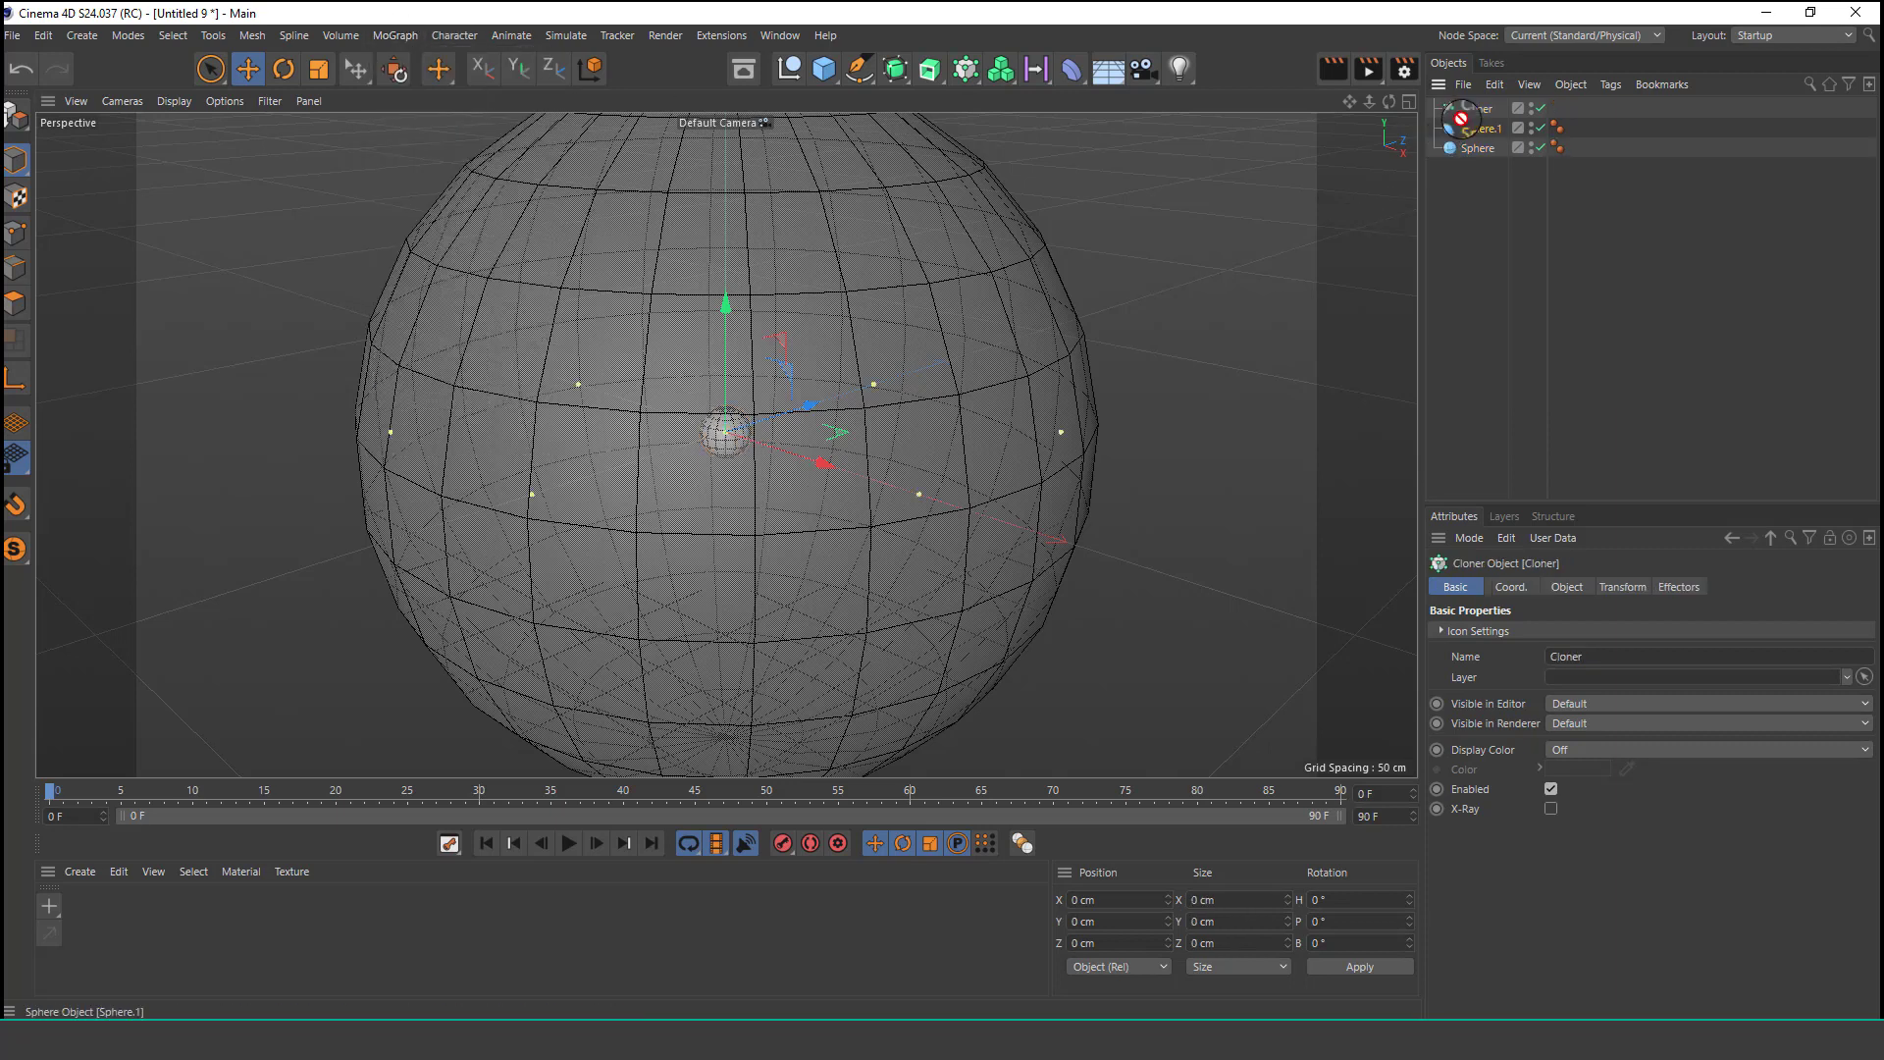
pyautogui.moveTo(1472, 116); pyautogui.dragTo(1475, 110)
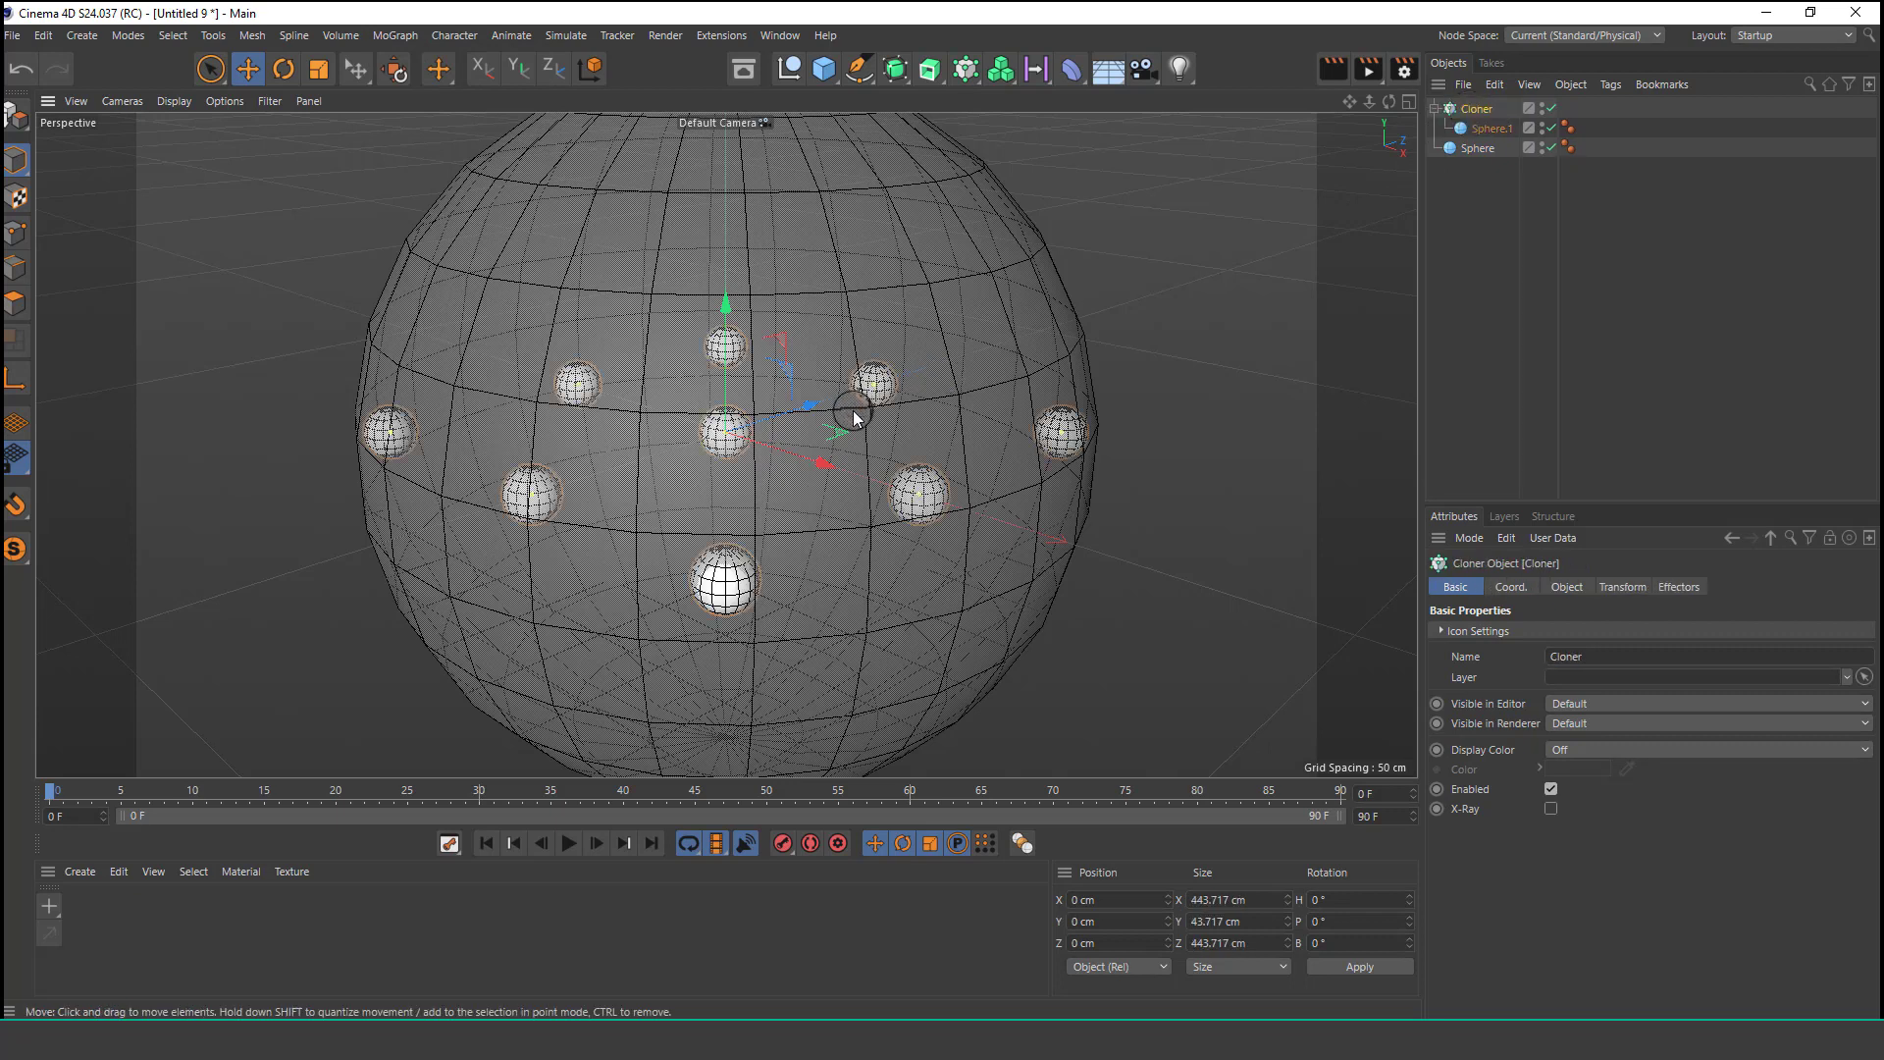
# Set the cloner's grid count to 3, 5, 3.
pyautogui.scroll(-1, 850, 442)
pyautogui.click(1567, 587)
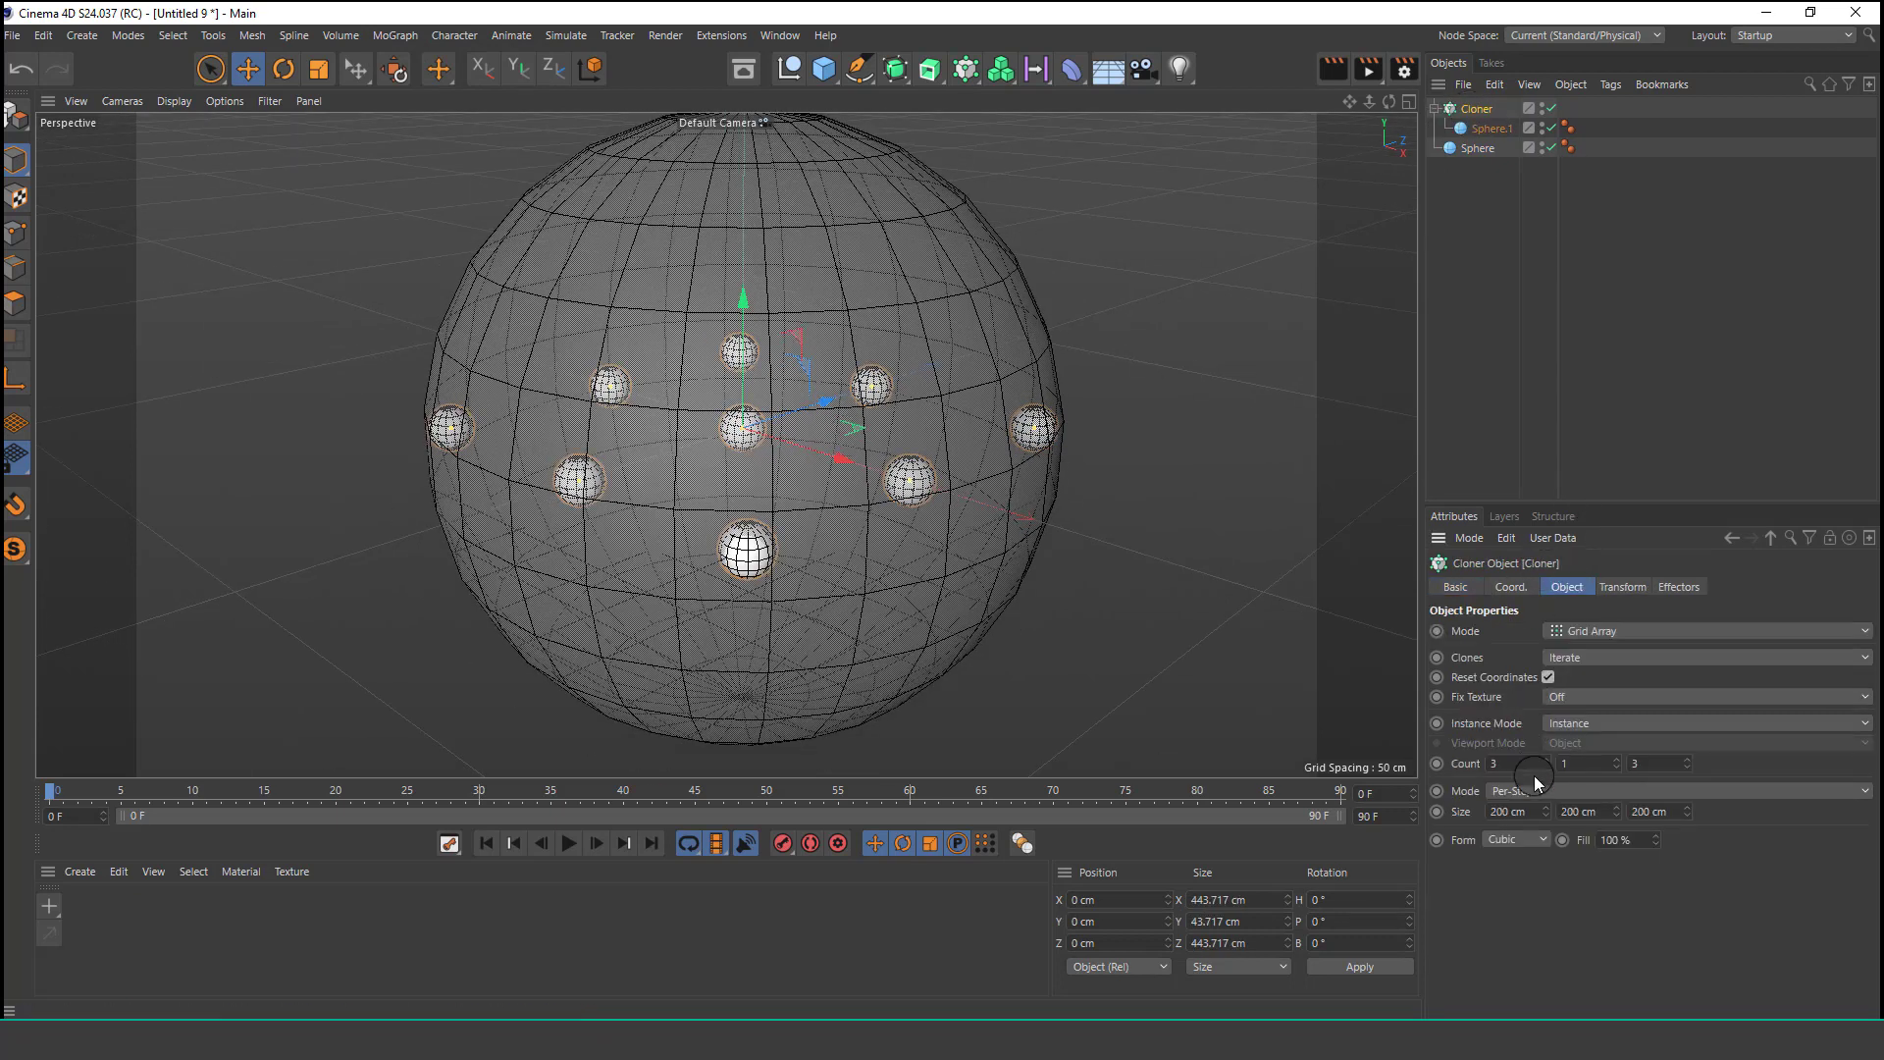
pyautogui.moveTo(1612, 762); pyautogui.dragTo(1619, 765)
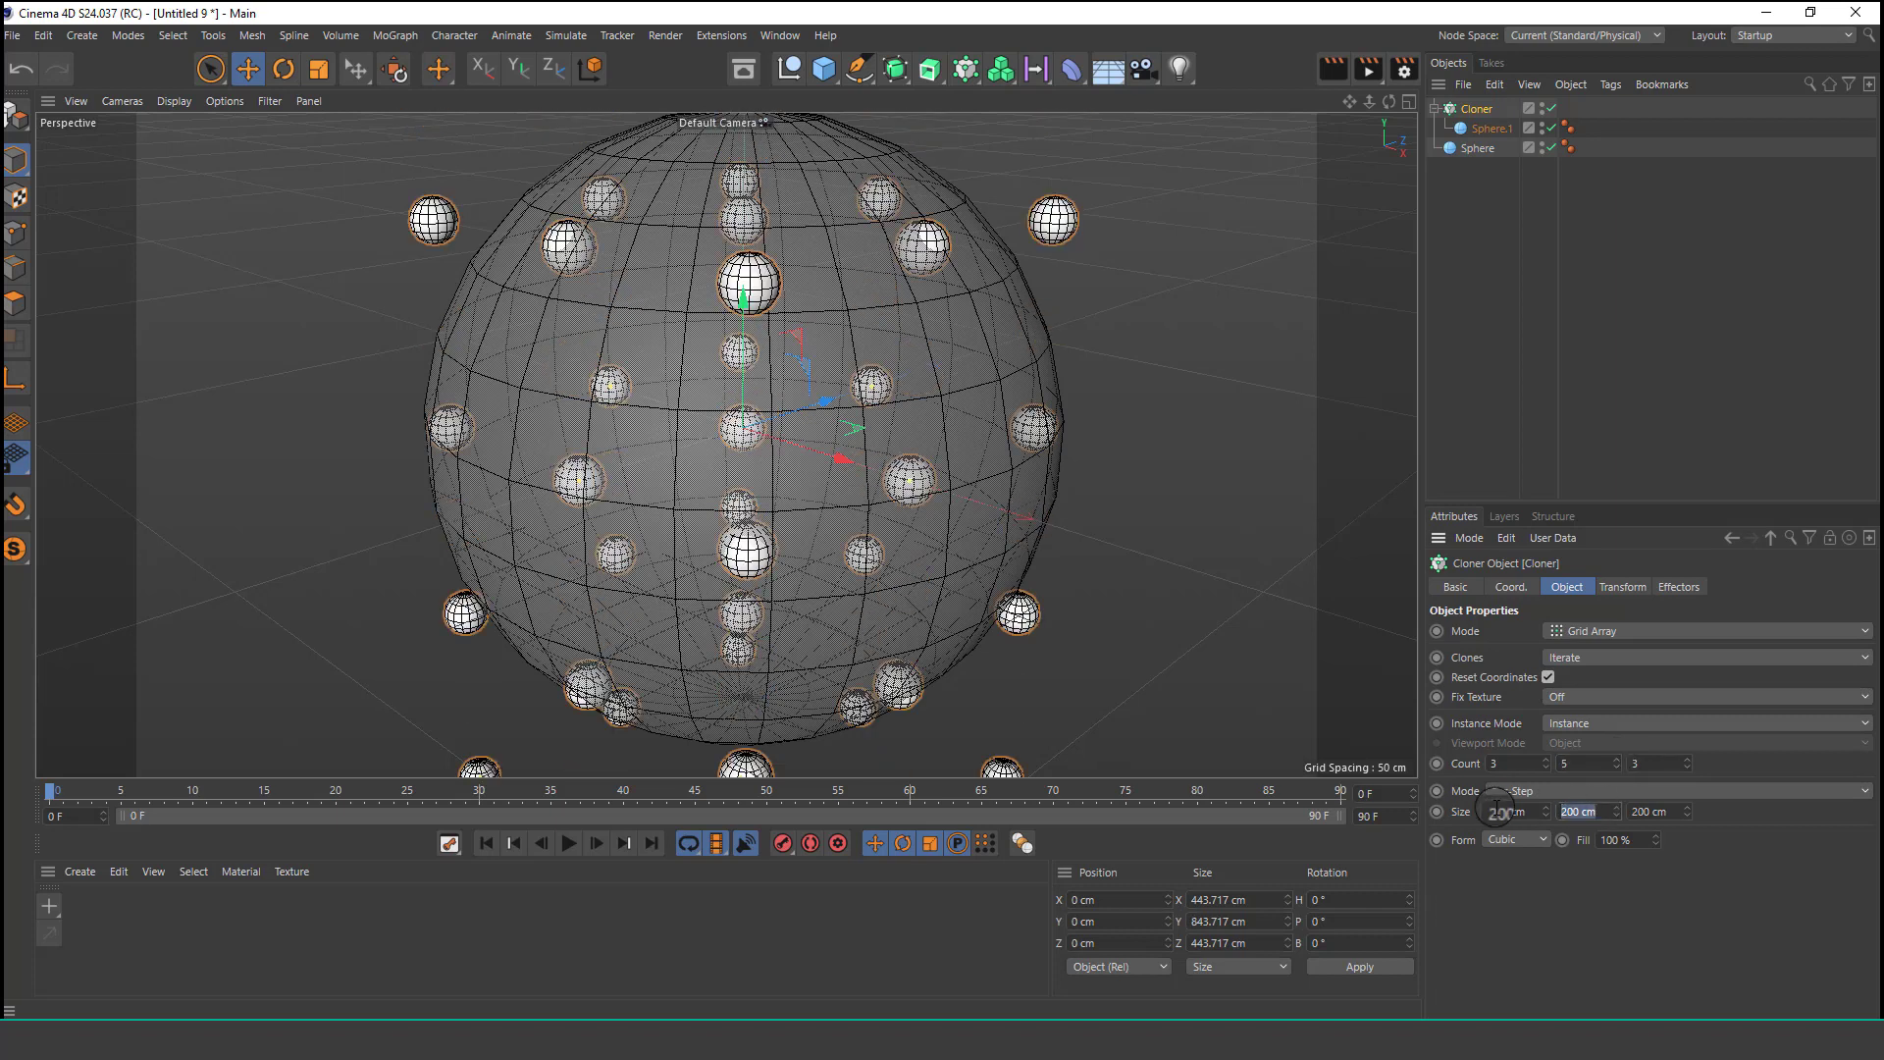
# Set the cloner's Y step size to about 47 cm.
pyautogui.write('100')
pyautogui.press('Return')
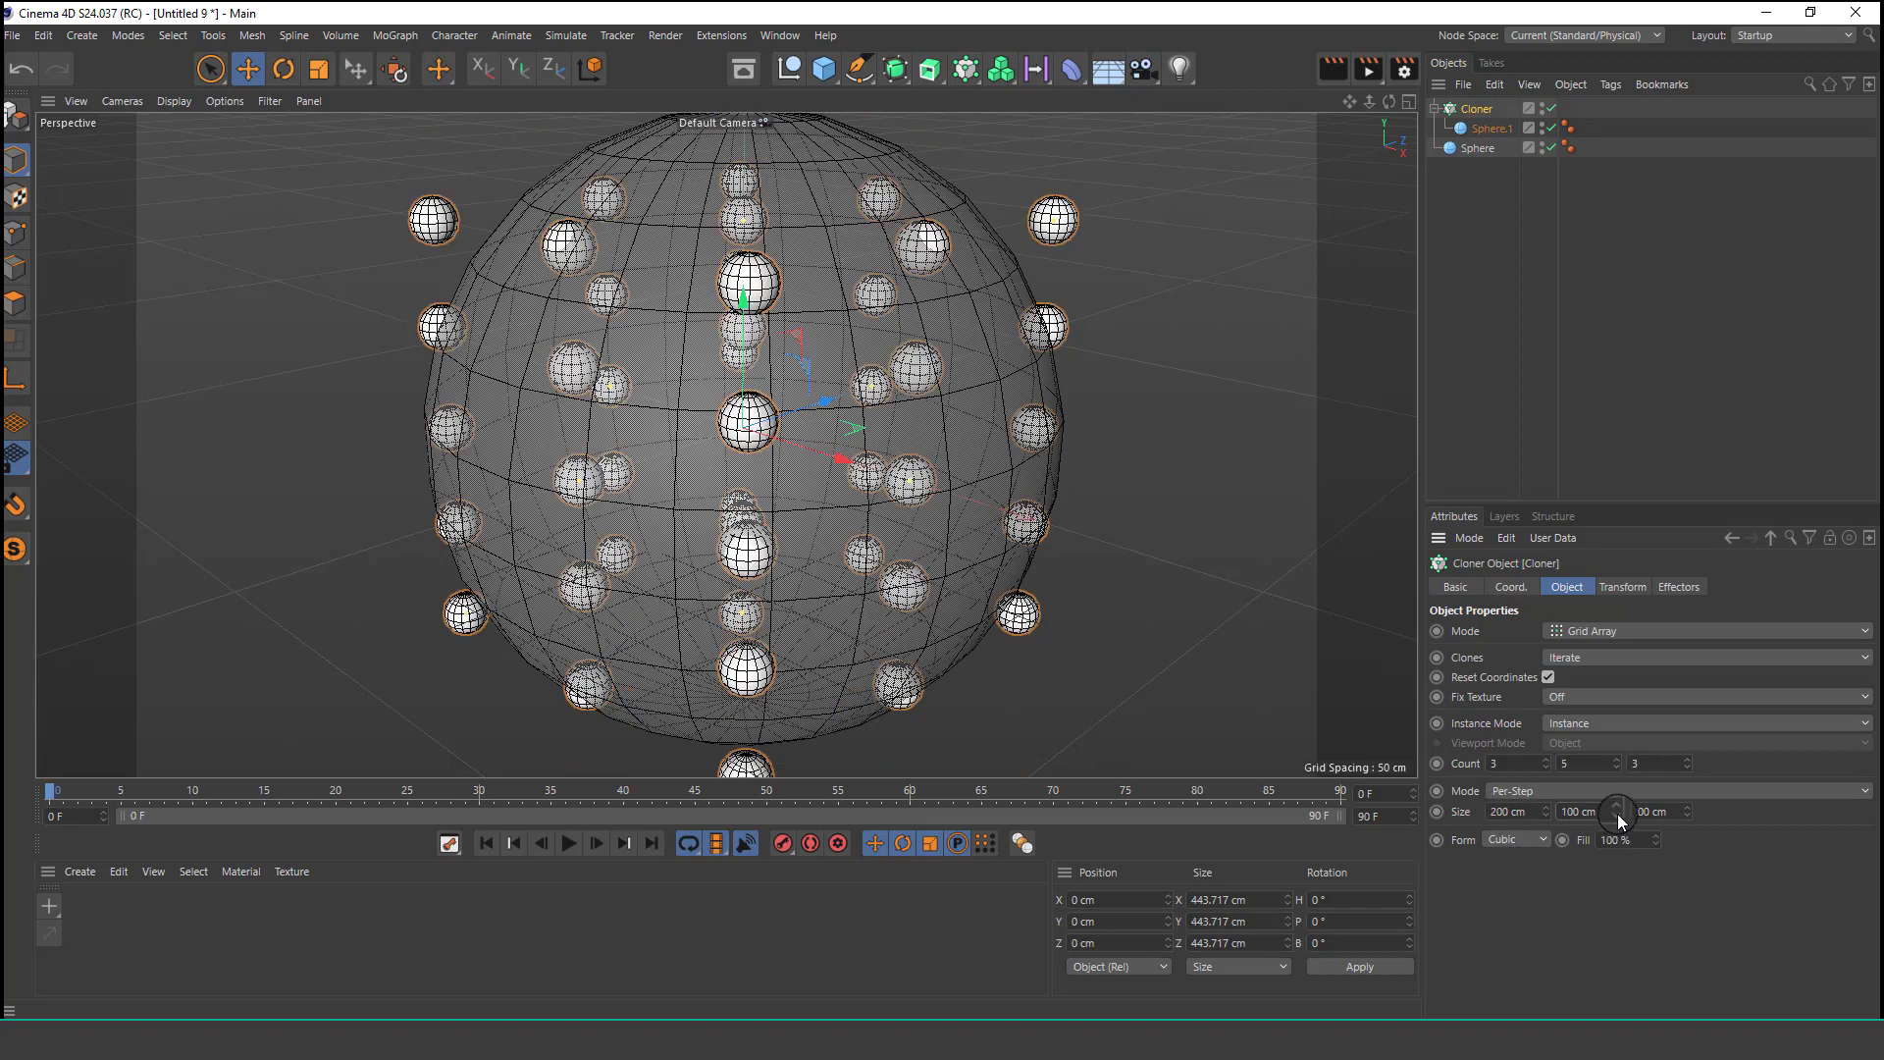
pyautogui.moveTo(1617, 817); pyautogui.dragTo(1616, 814)
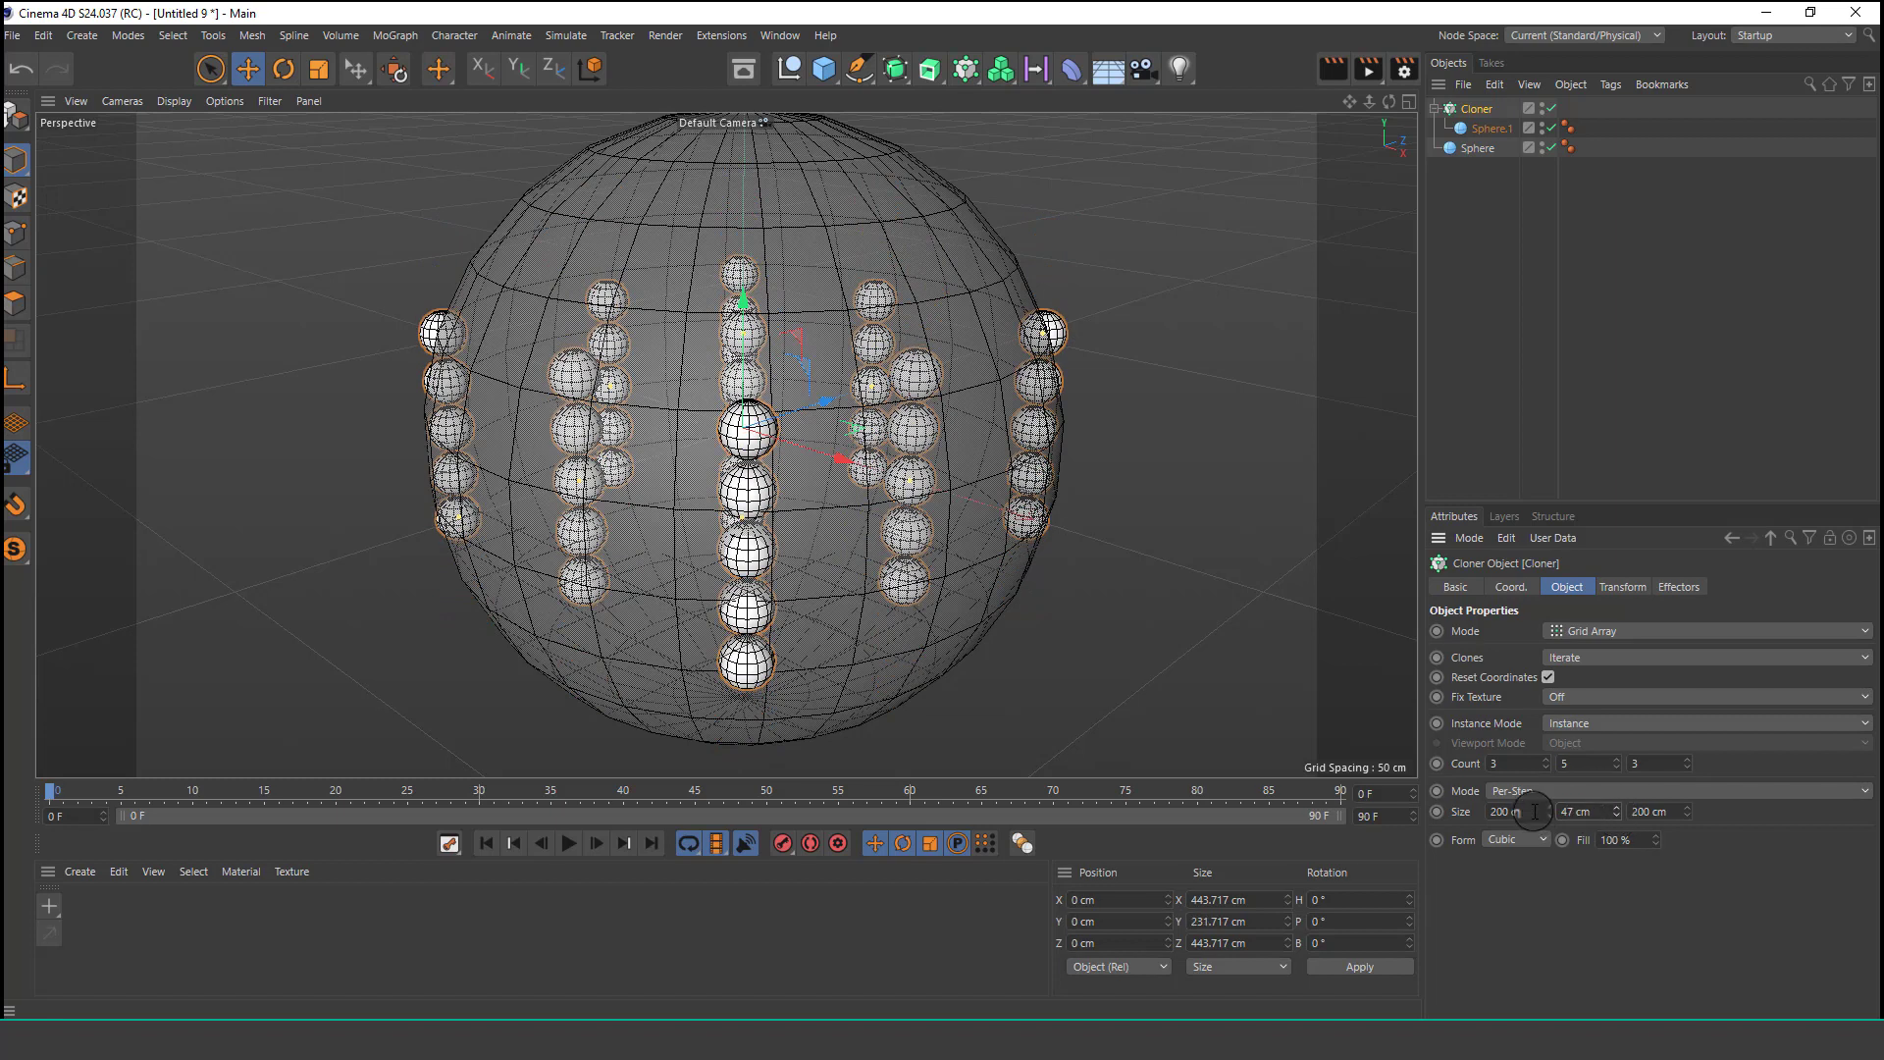
# Reselect the Cloner and set its X and Z step sizes to 50 cm.
pyautogui.press('0')
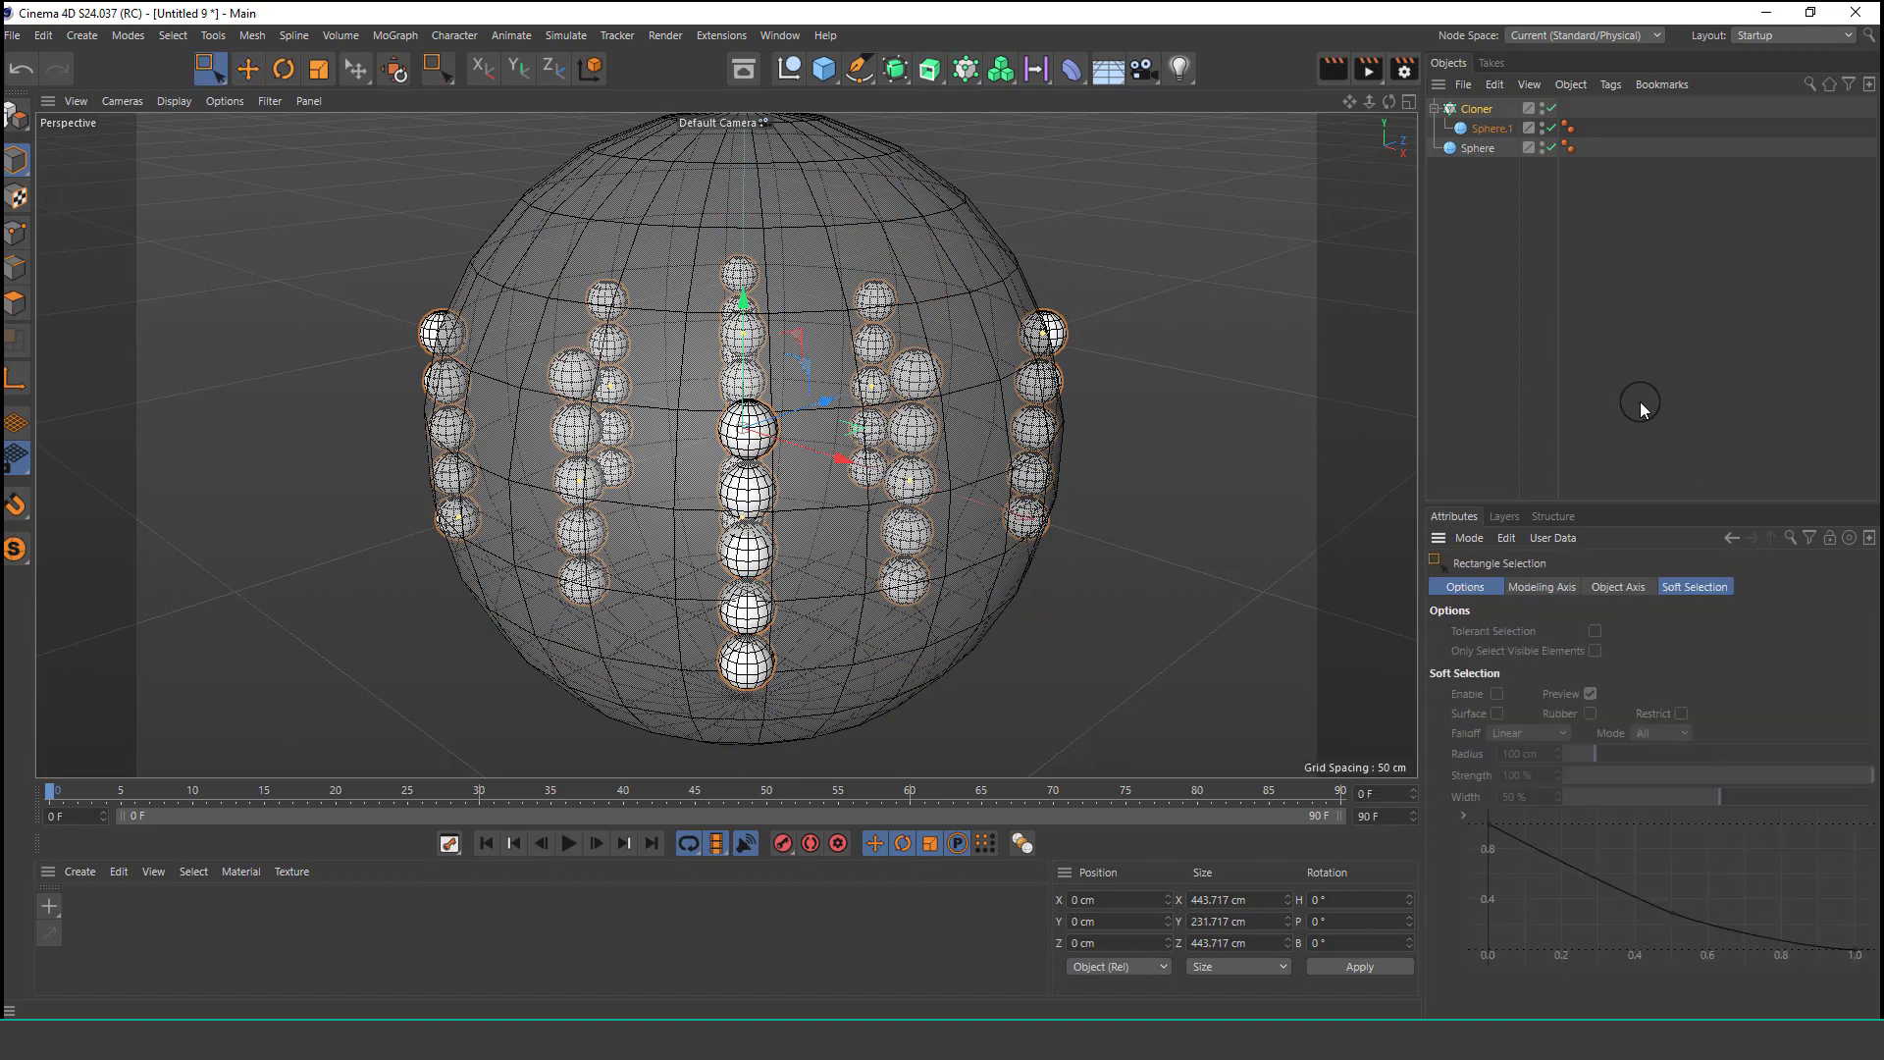
pyautogui.click(1451, 315)
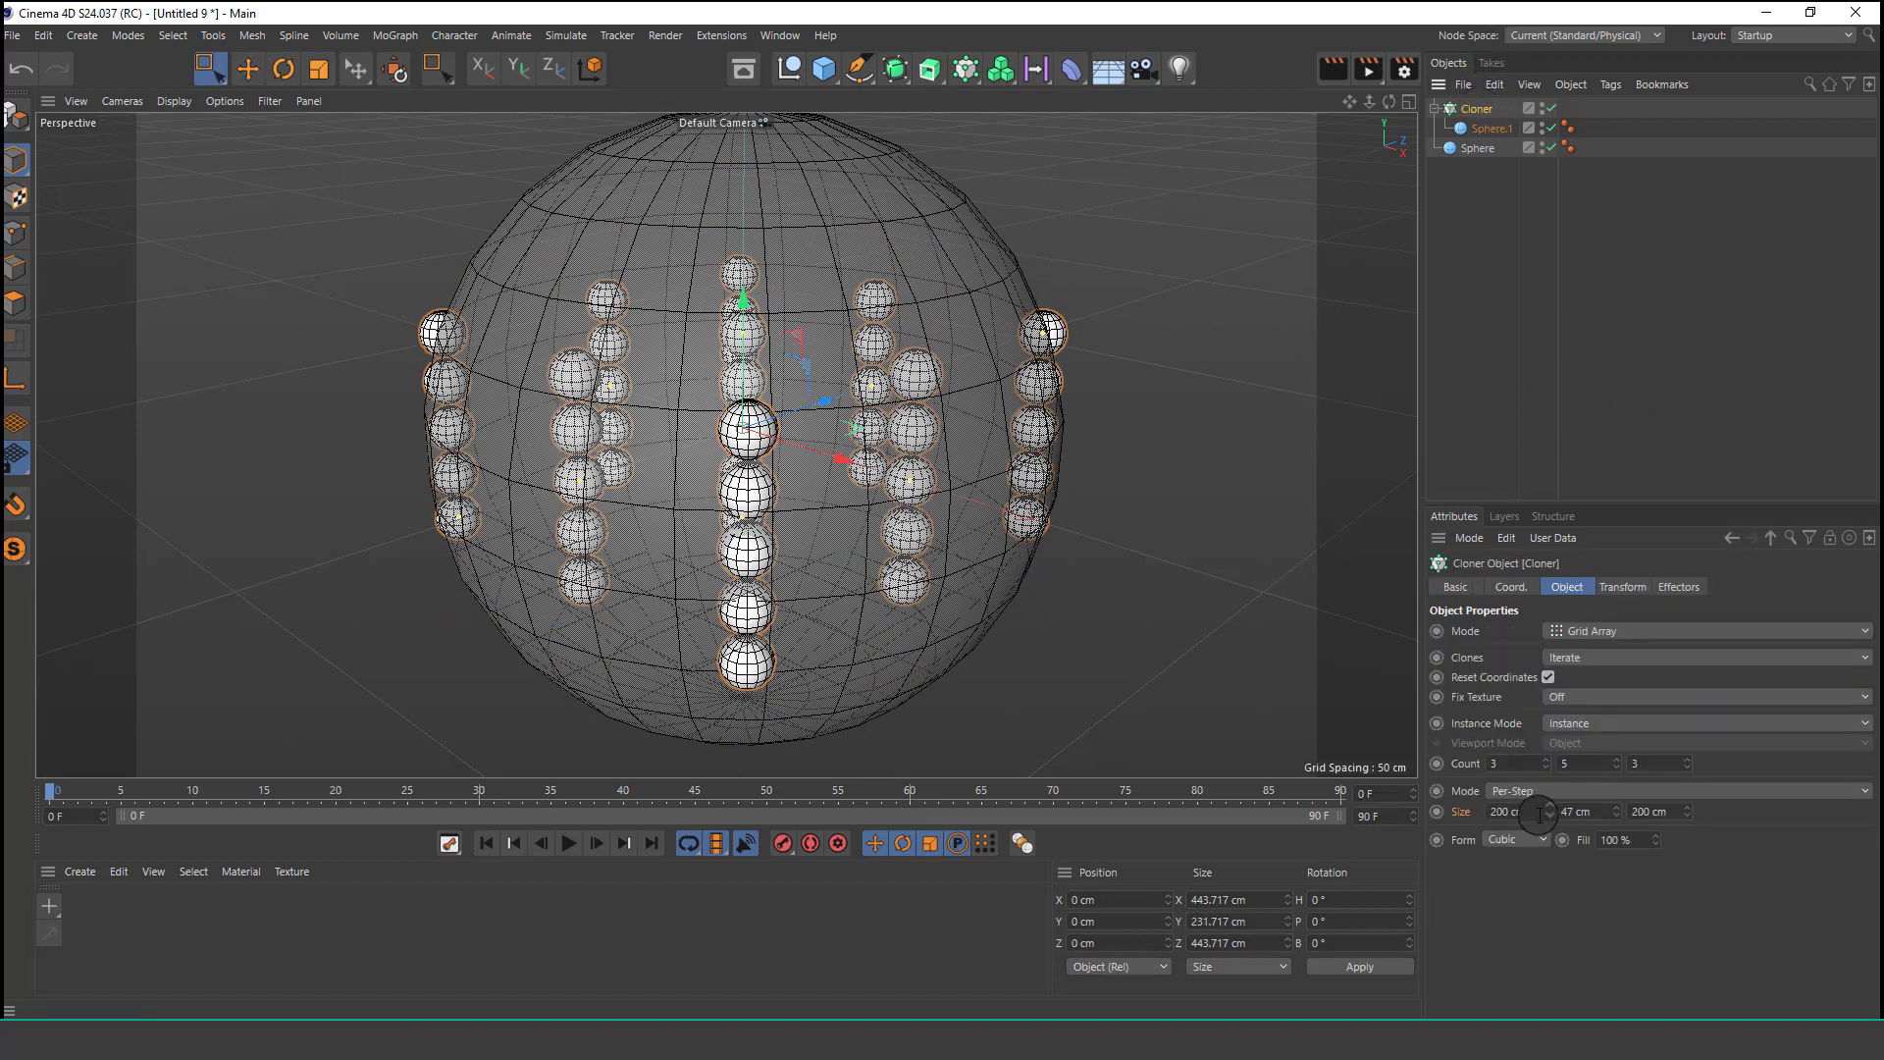
pyautogui.write('50')
pyautogui.press('Return')
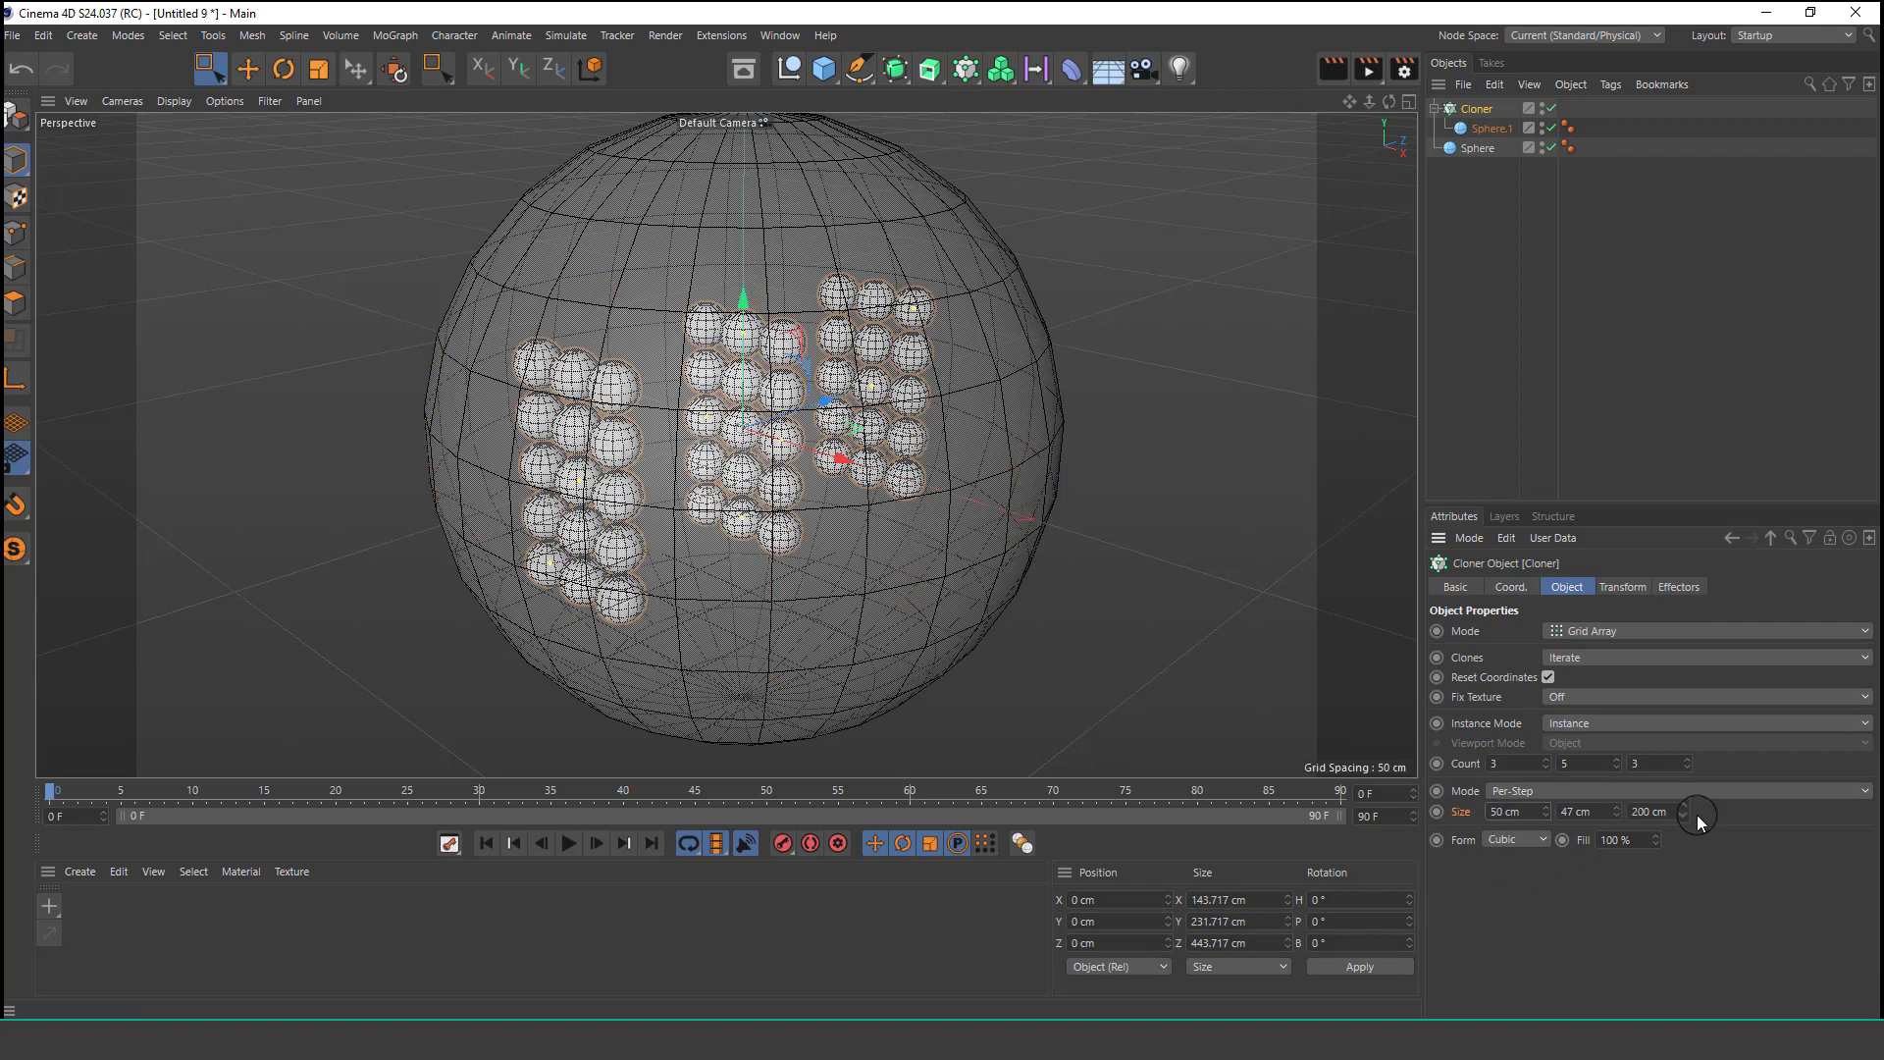
pyautogui.write('50')
pyautogui.press('Return')
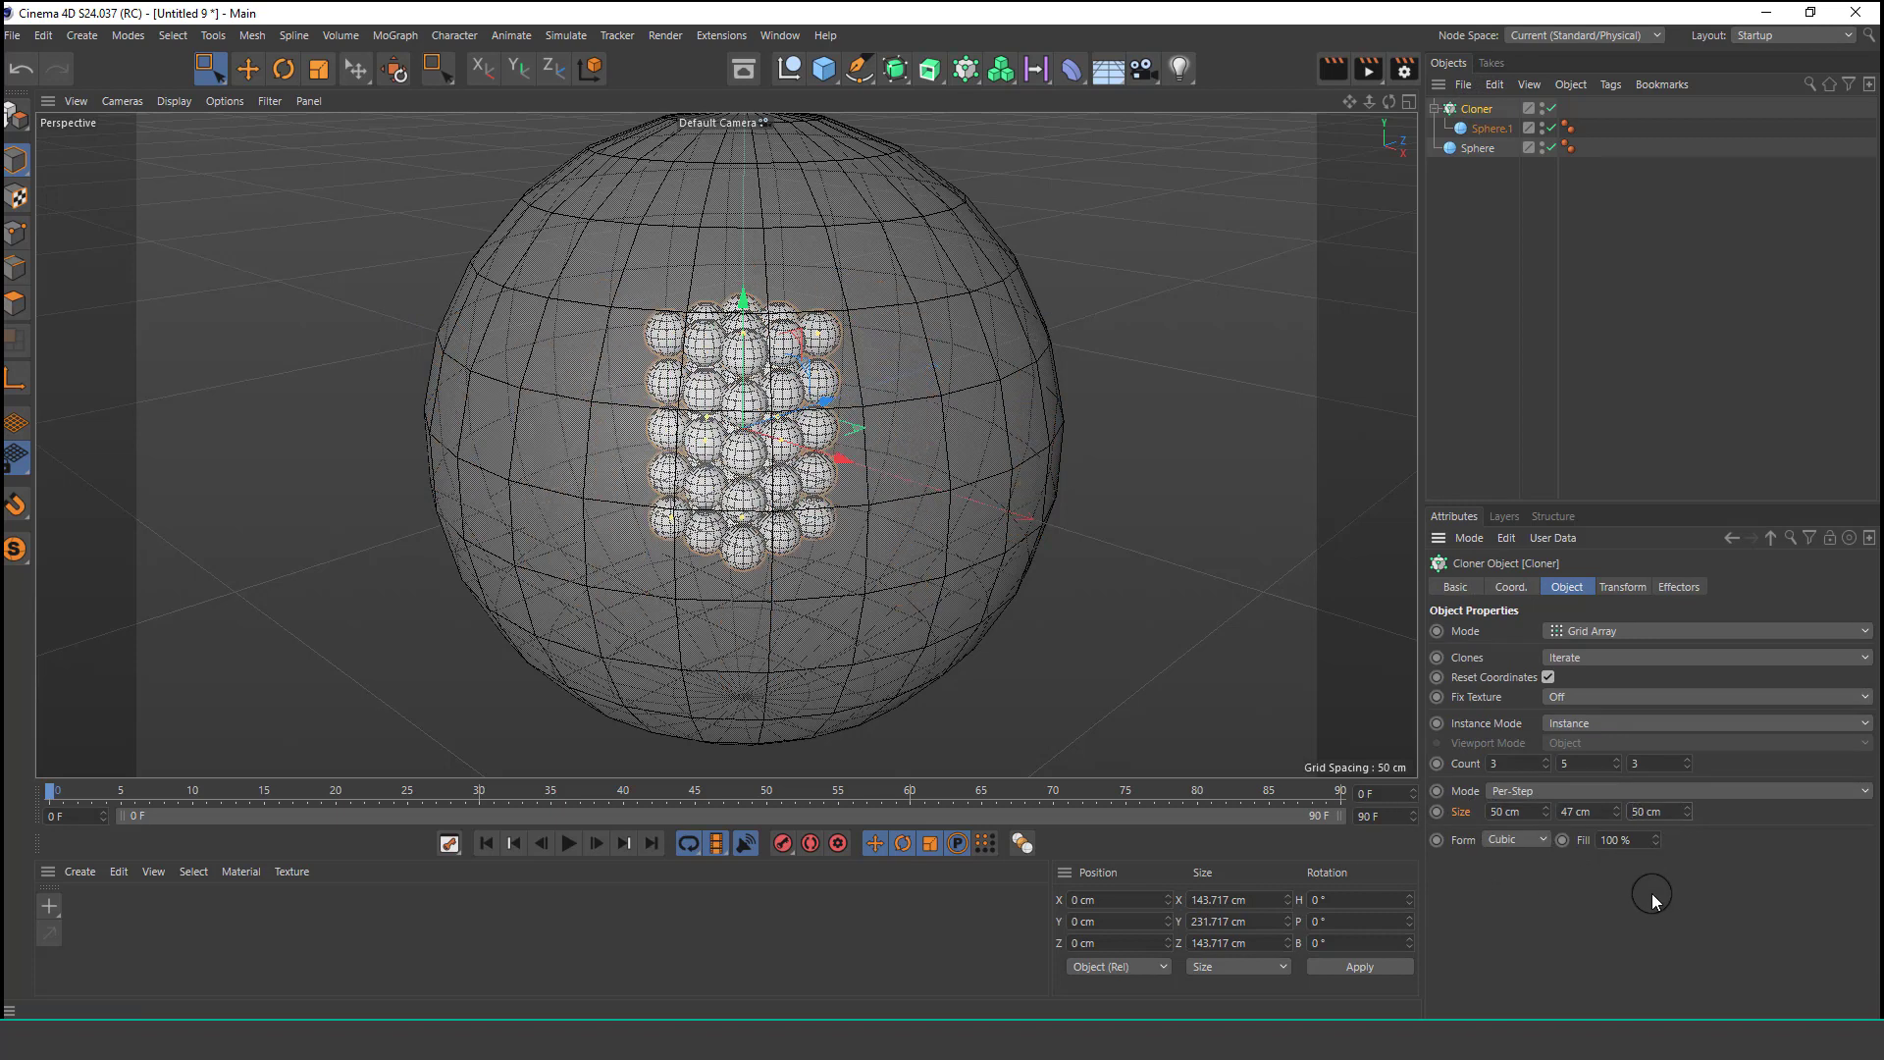
# Set the cloner's Y count to 8.
pyautogui.moveTo(1610, 757); pyautogui.dragTo(1618, 766)
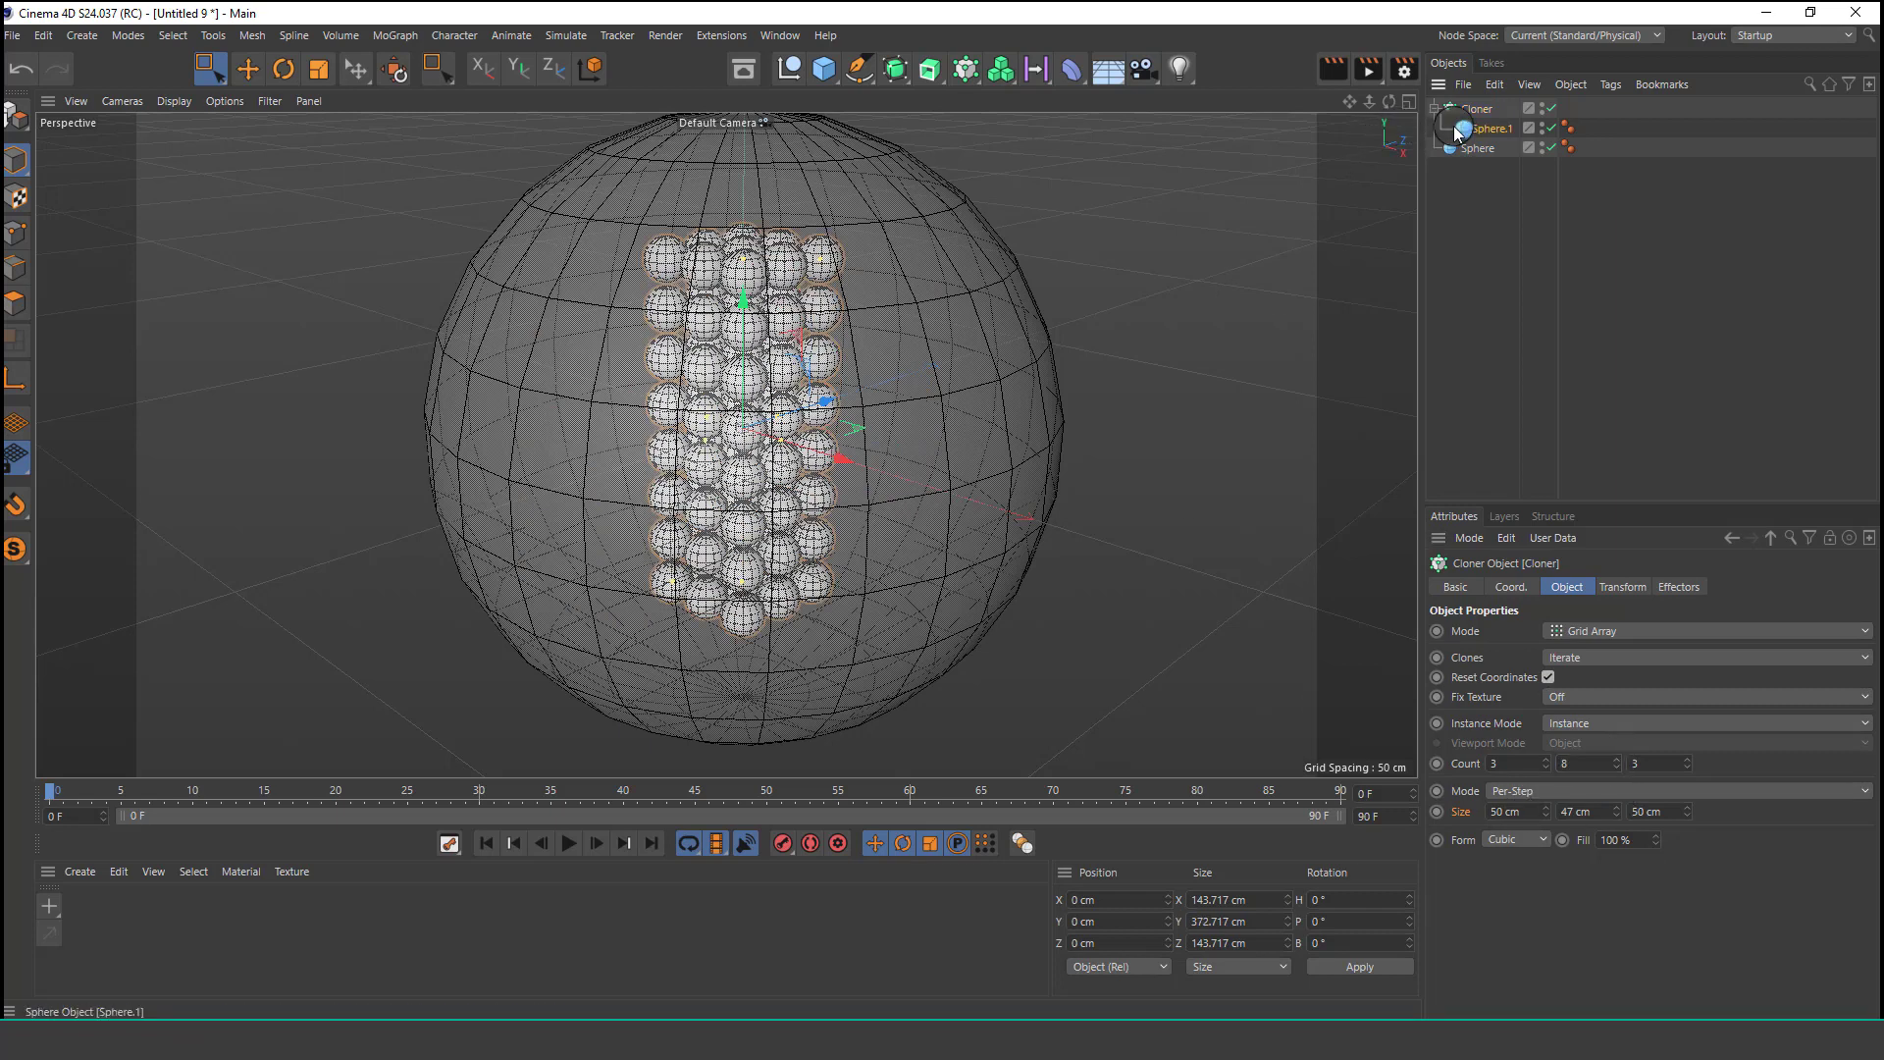
# Scale the small sphere up to a radius of about 31 cm with the Scale tool.
pyautogui.click(319, 68)
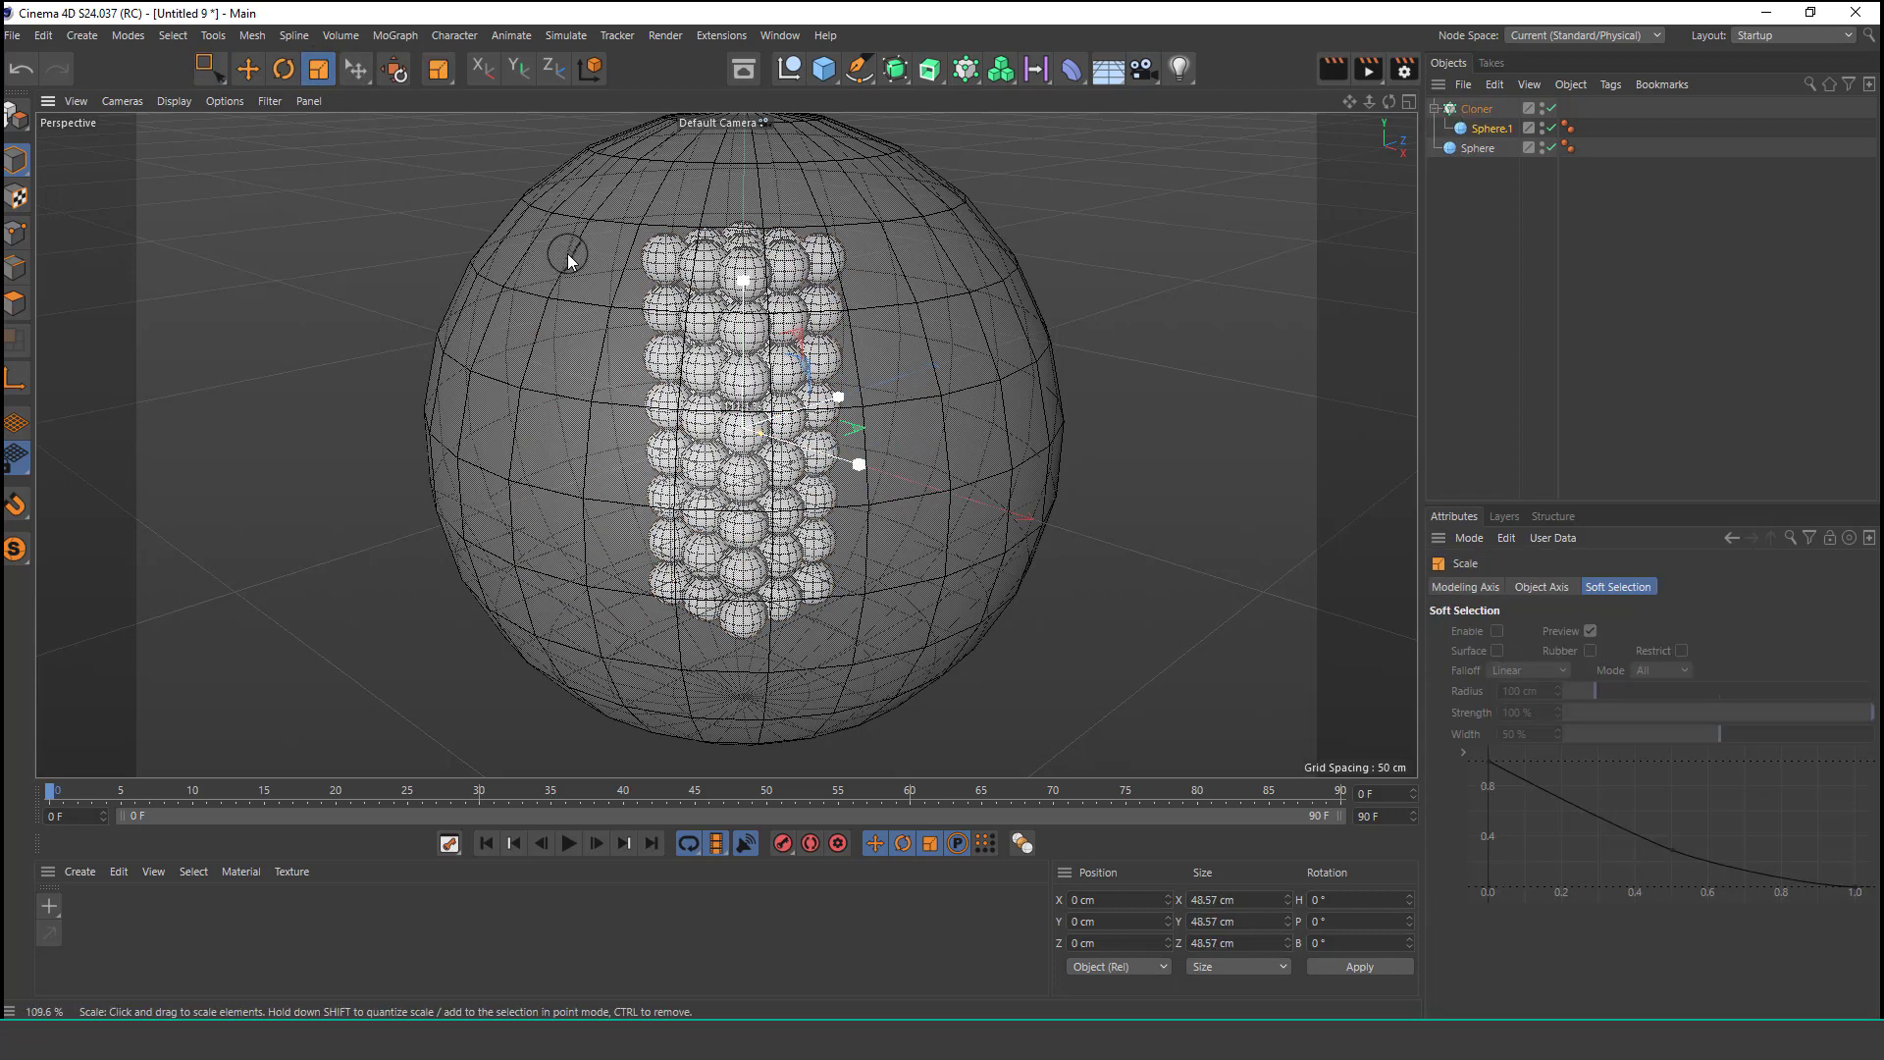
pyautogui.moveTo(567, 254); pyautogui.dragTo(705, 175)
# Select the Cloner and set its X and Z counts to 6.
pyautogui.click(1478, 110)
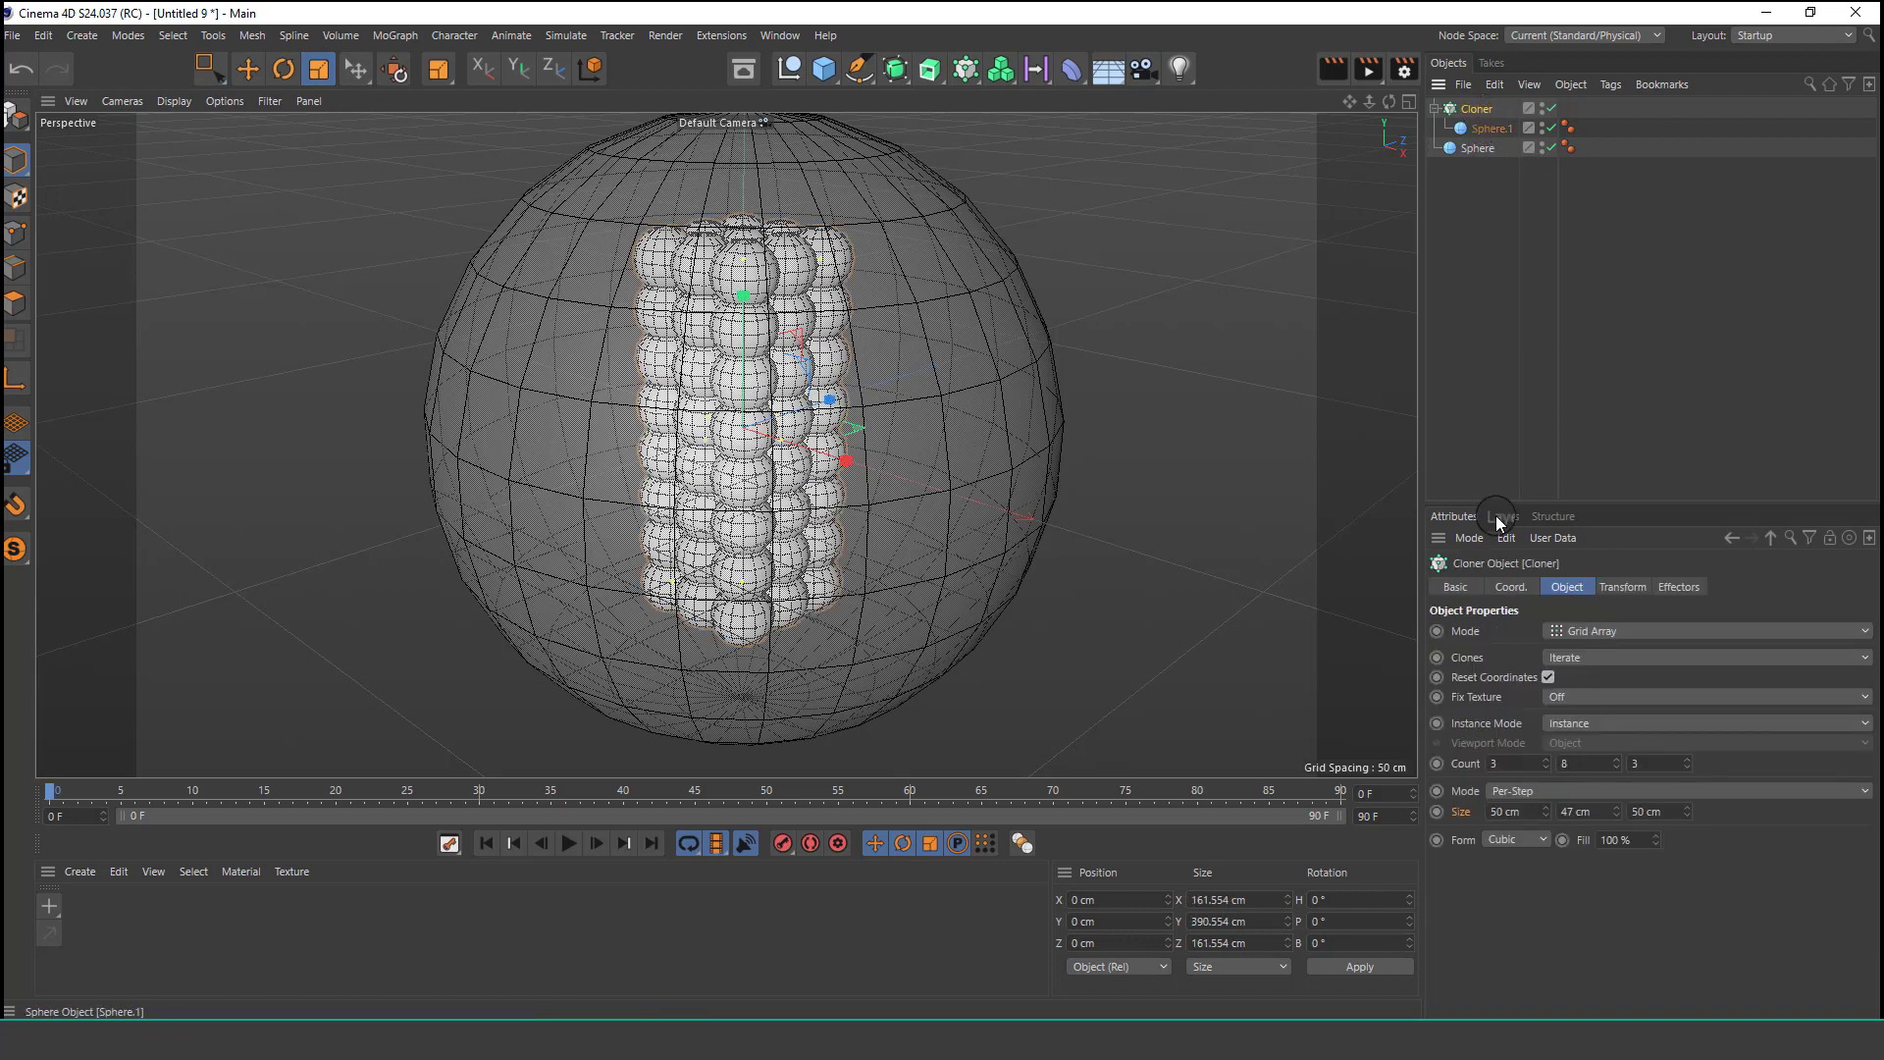
pyautogui.click(1546, 760)
pyautogui.click(1545, 760)
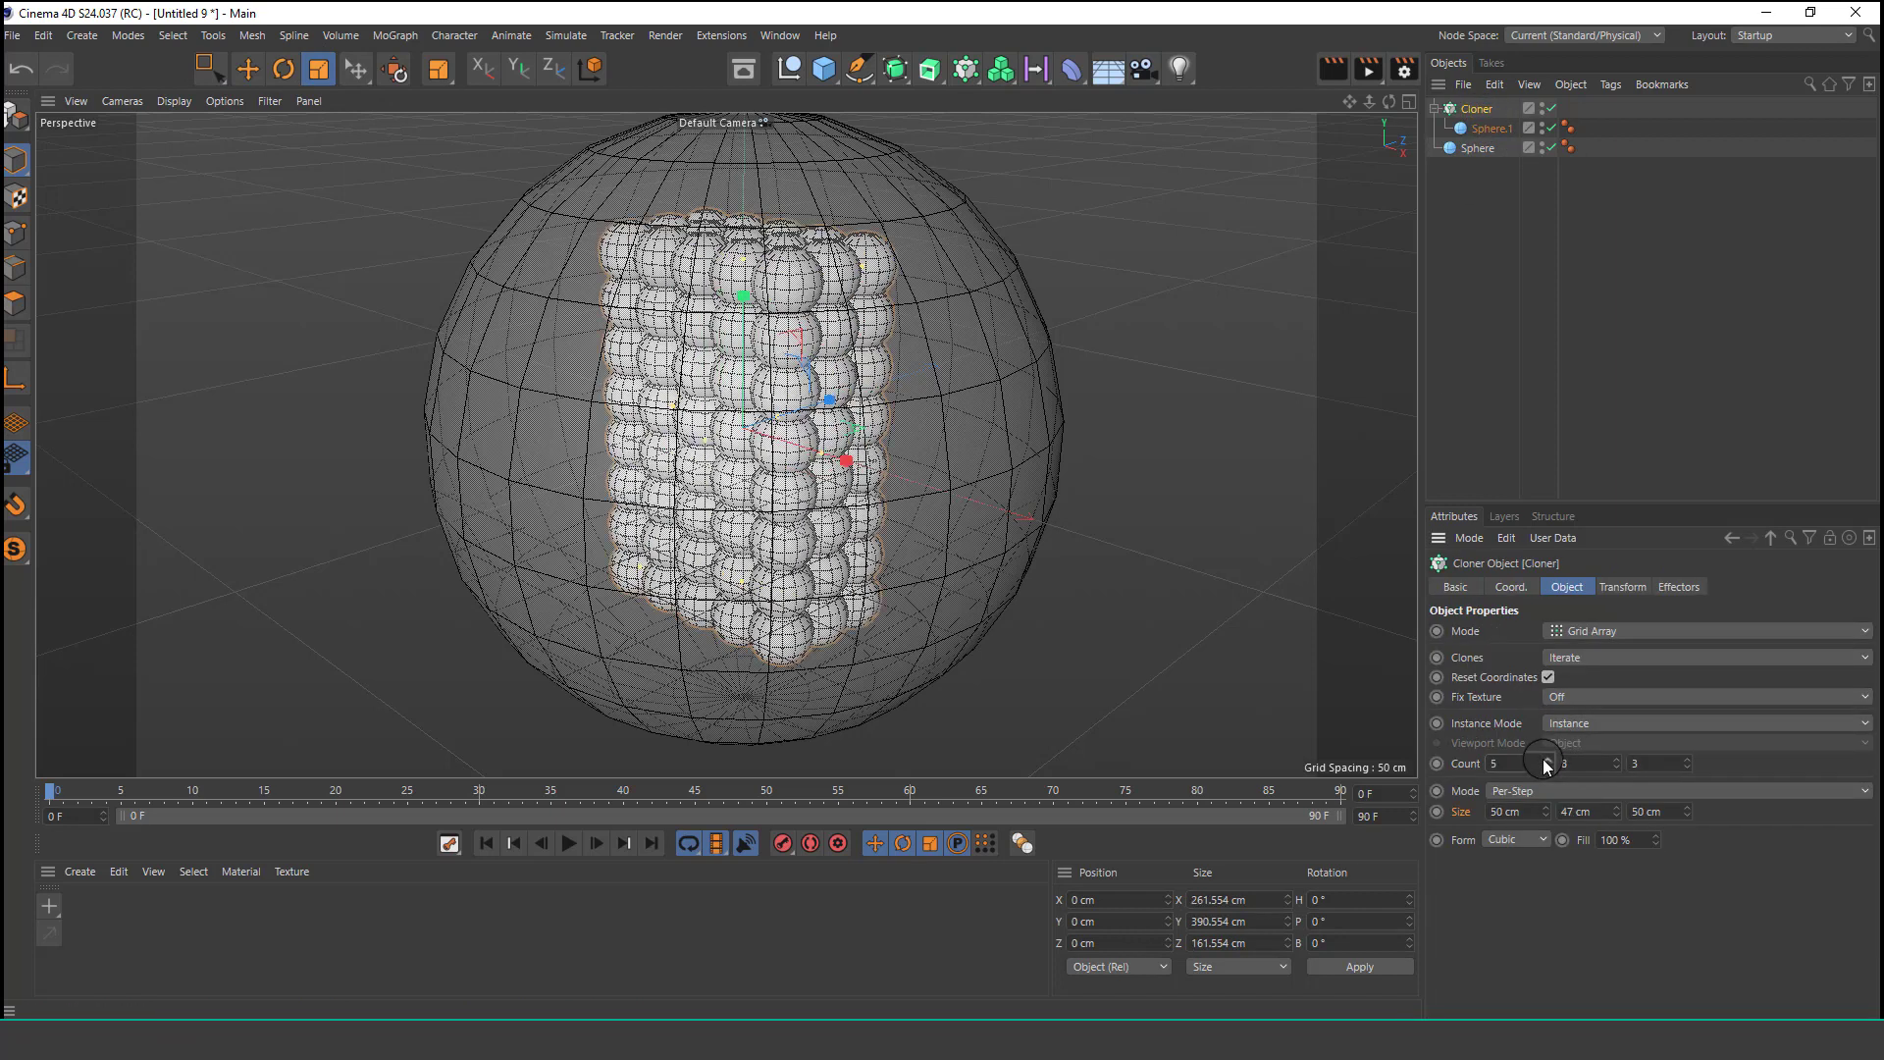
pyautogui.click(1546, 759)
pyautogui.click(1687, 761)
pyautogui.click(1686, 760)
pyautogui.click(1687, 760)
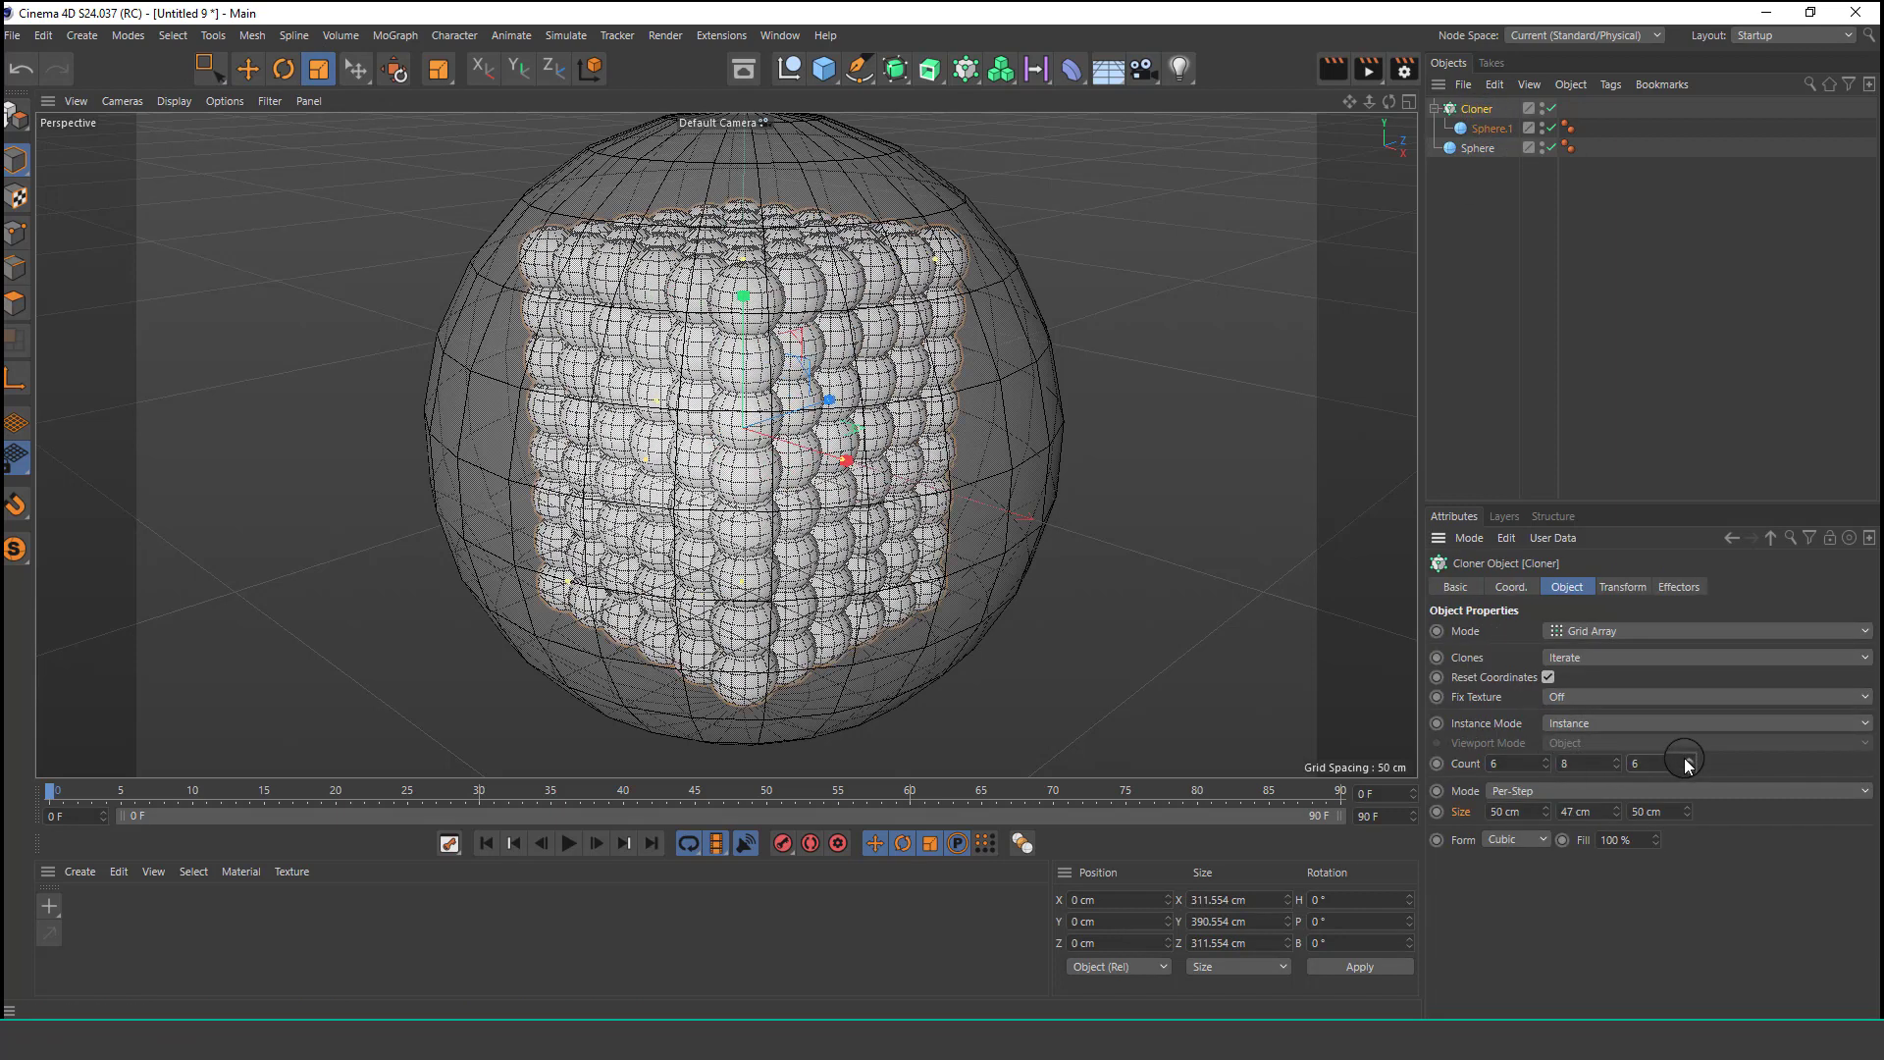
# Add a Rigid Body simulation tag to the small sphere and open its collision settings.
pyautogui.click(1498, 129)
pyautogui.click(1483, 148)
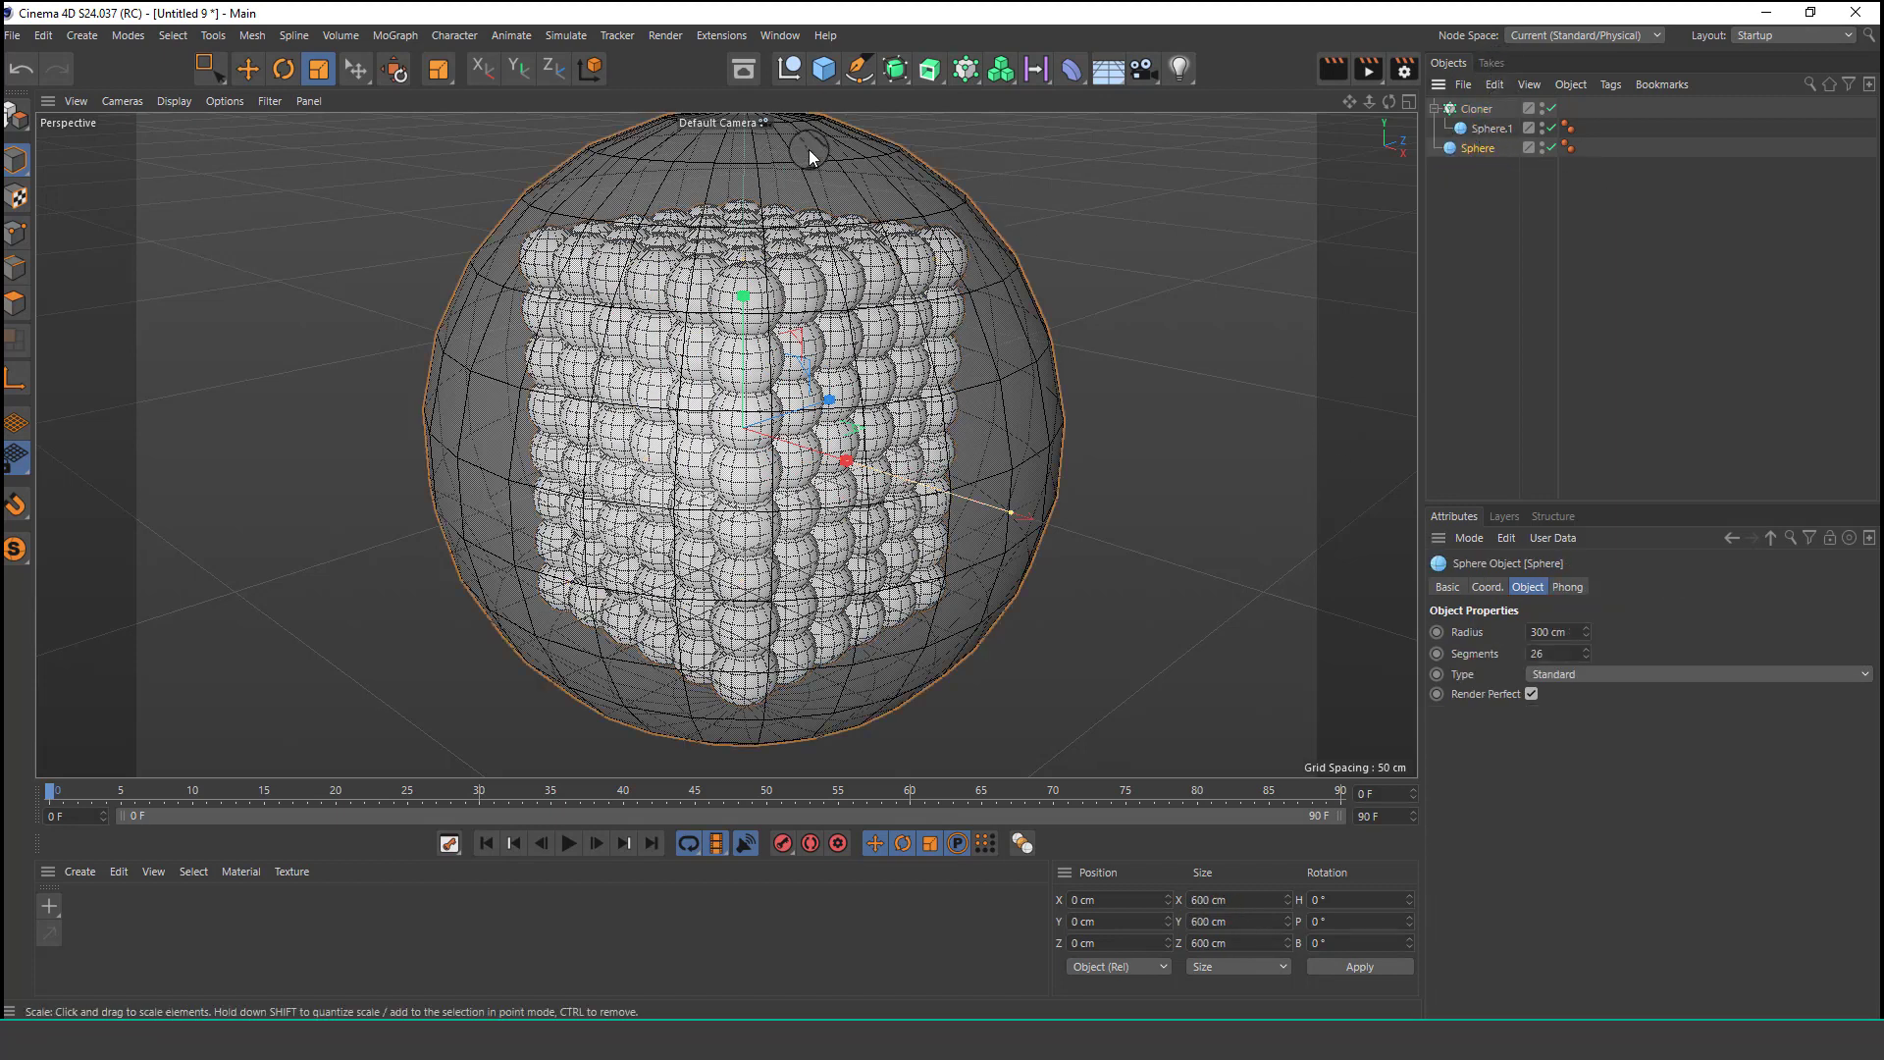
pyautogui.click(1487, 131)
pyautogui.click(1610, 84)
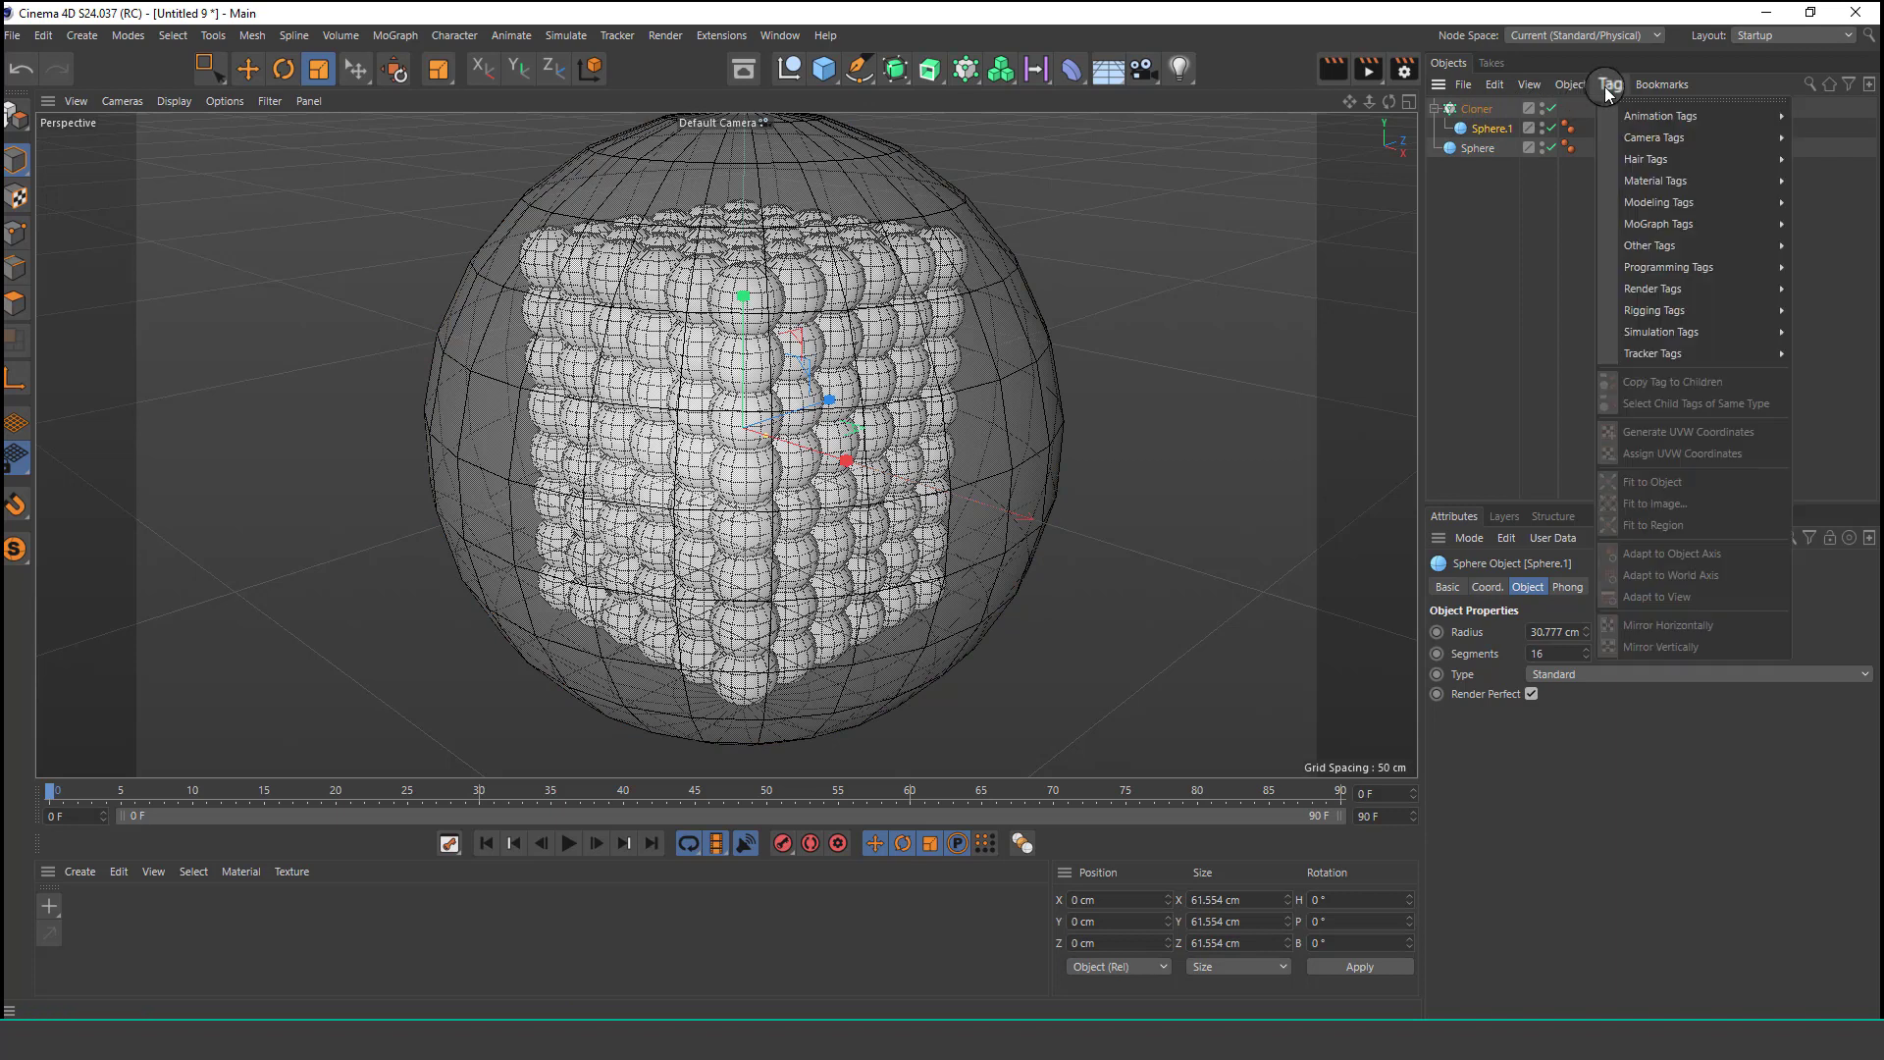
pyautogui.moveTo(1684, 334)
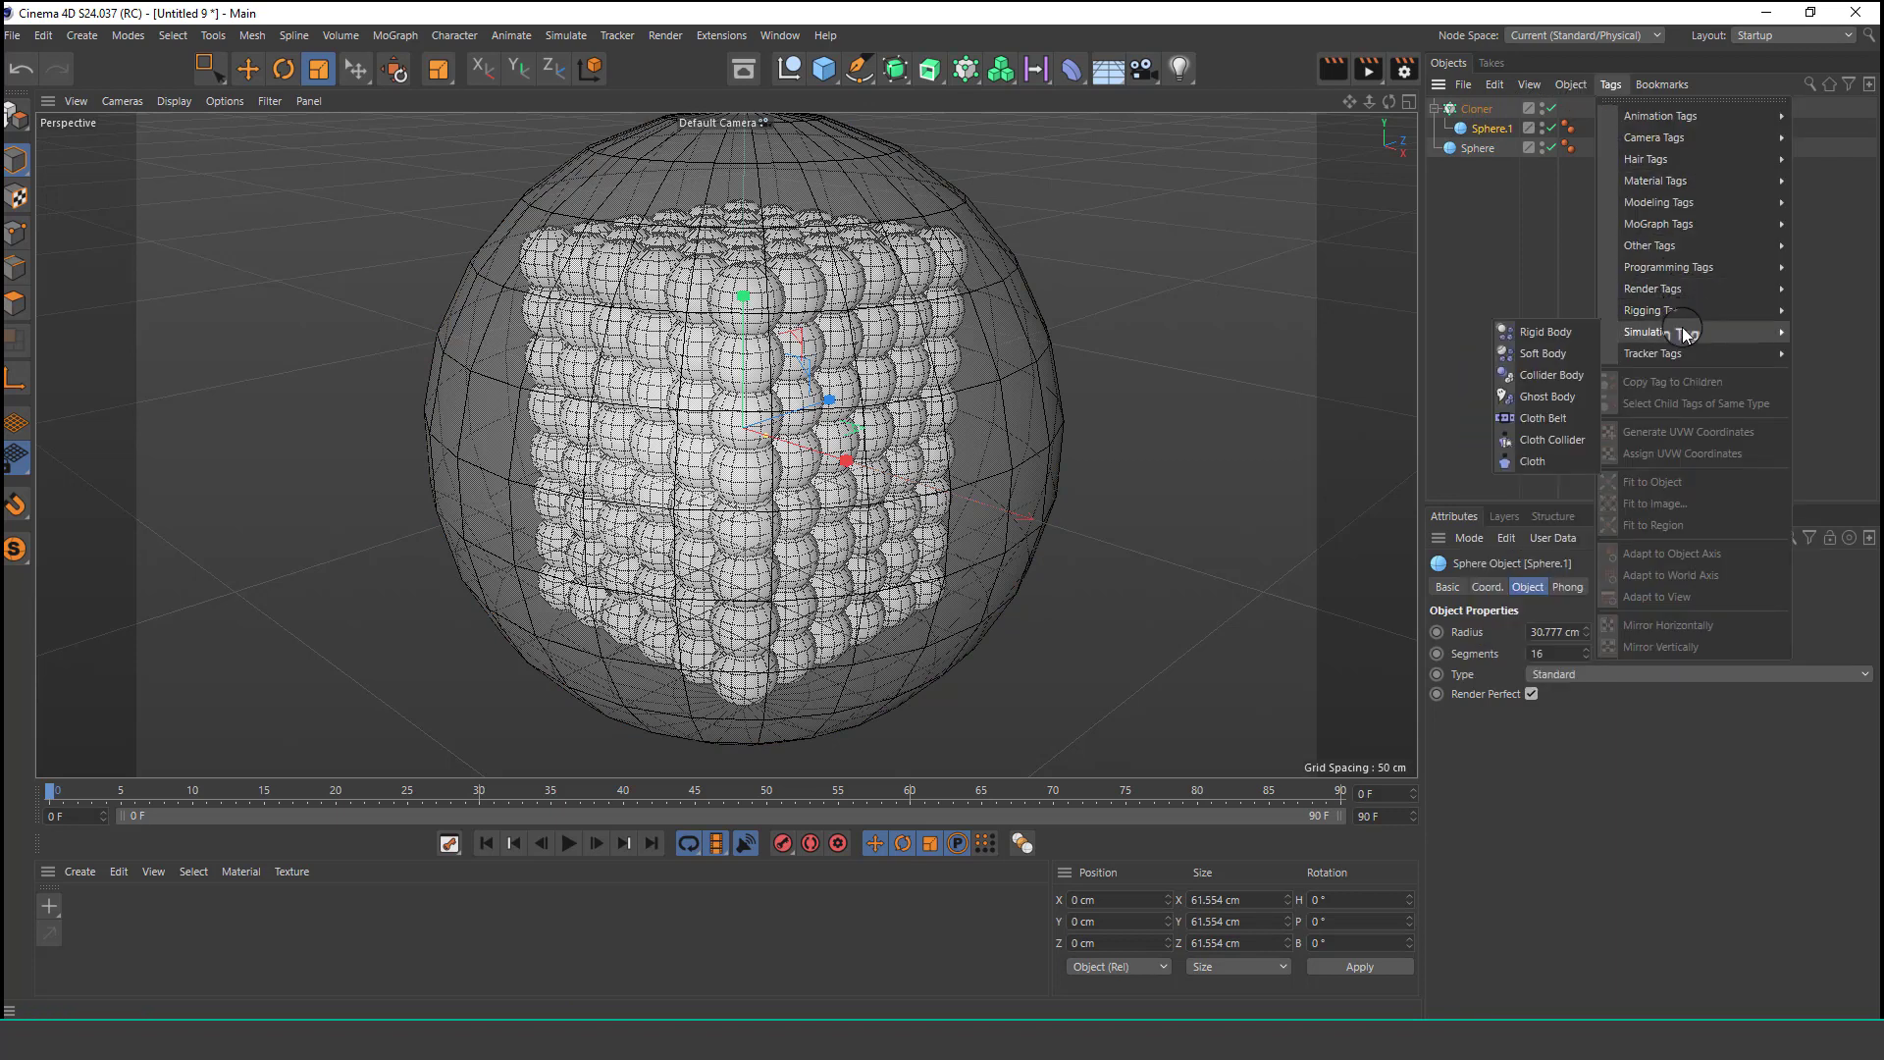
pyautogui.click(1581, 338)
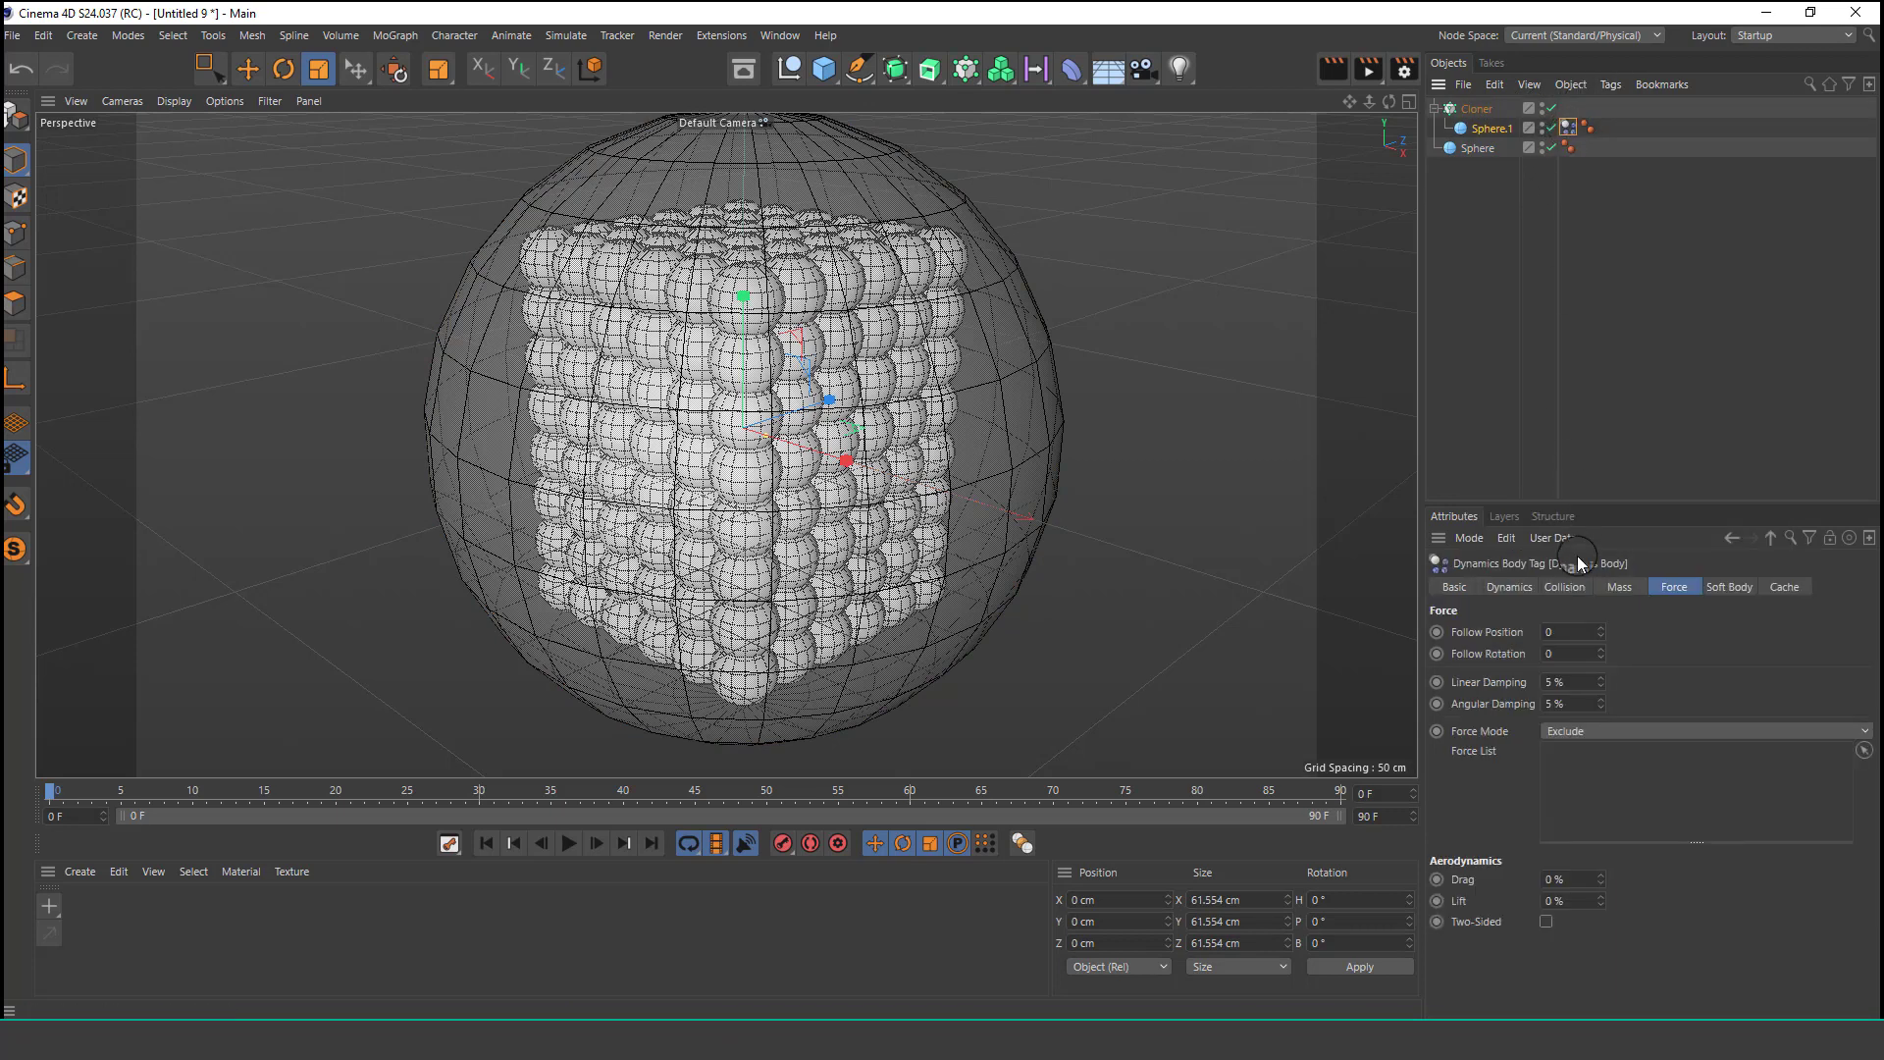
pyautogui.click(1564, 586)
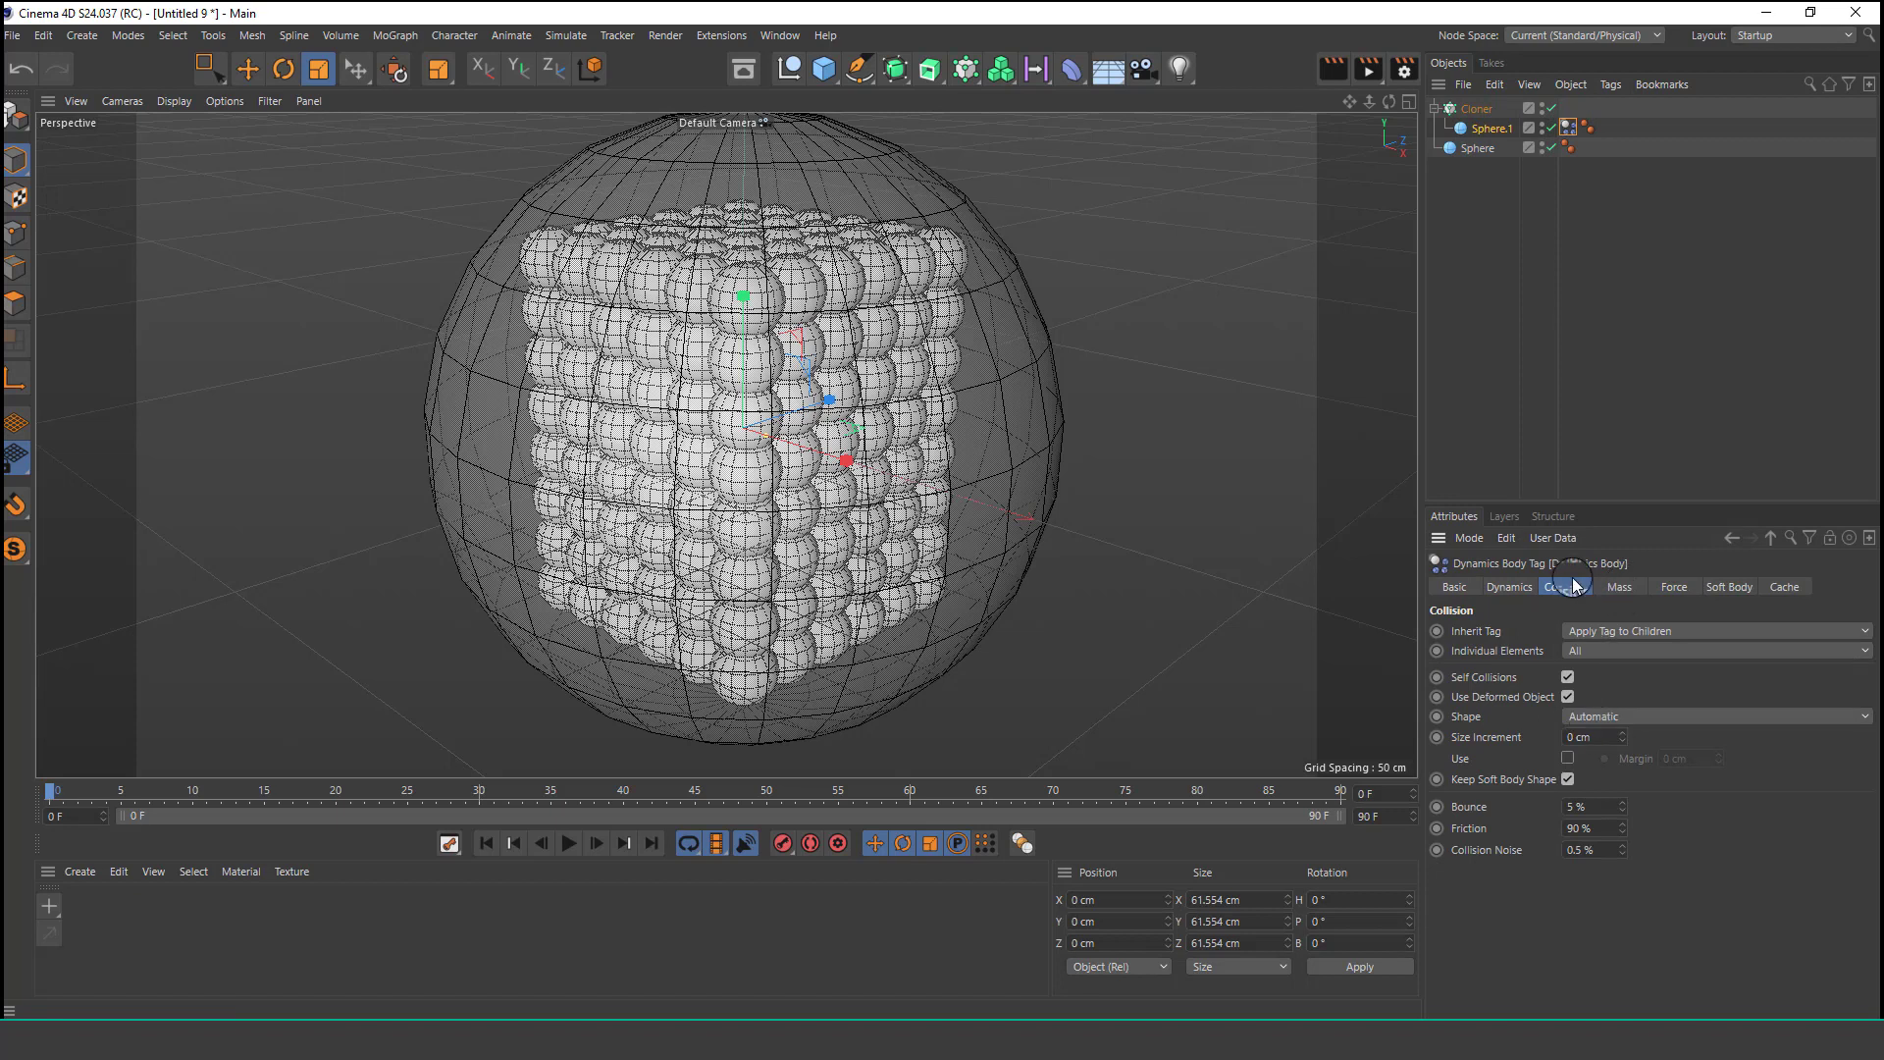
# Add a Collider Body tag to the large sphere and set its collision shape to Static Mesh.
pyautogui.click(1484, 149)
pyautogui.click(1610, 85)
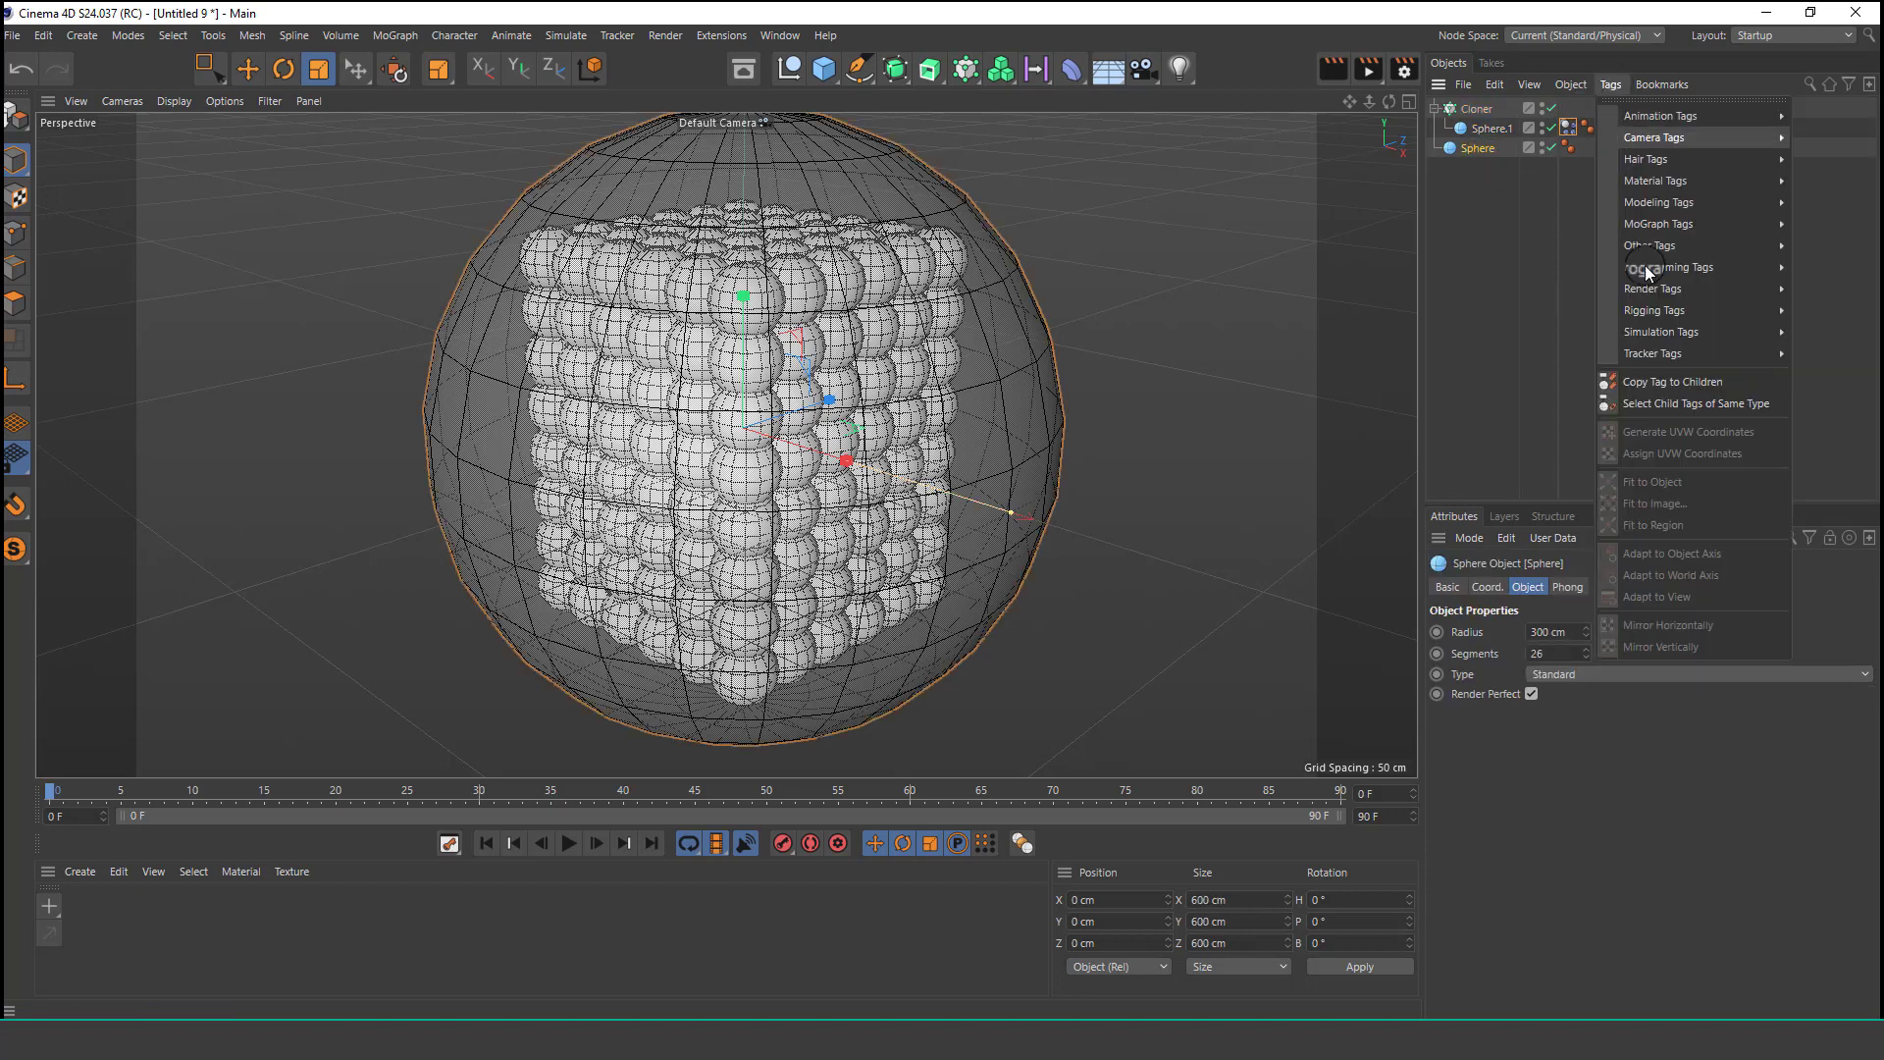
pyautogui.moveTo(1662, 334)
pyautogui.click(1587, 334)
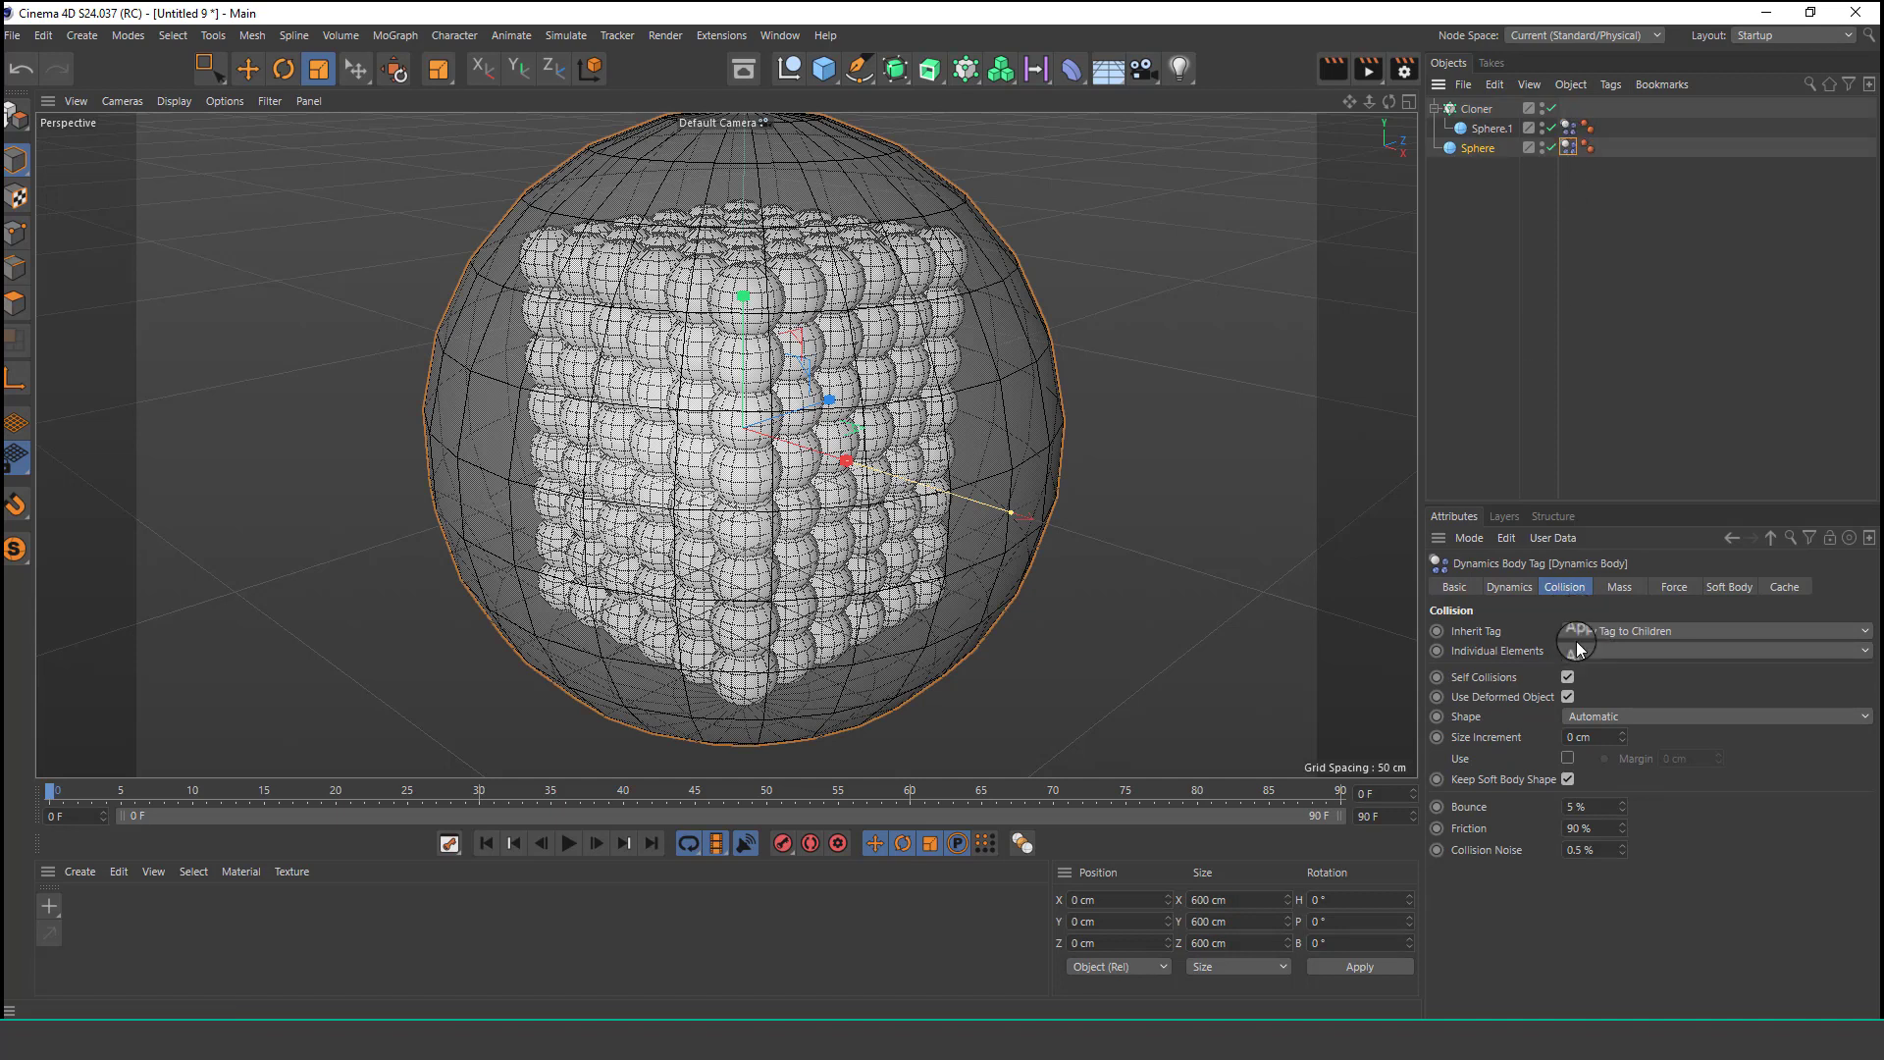
pyautogui.click(1633, 715)
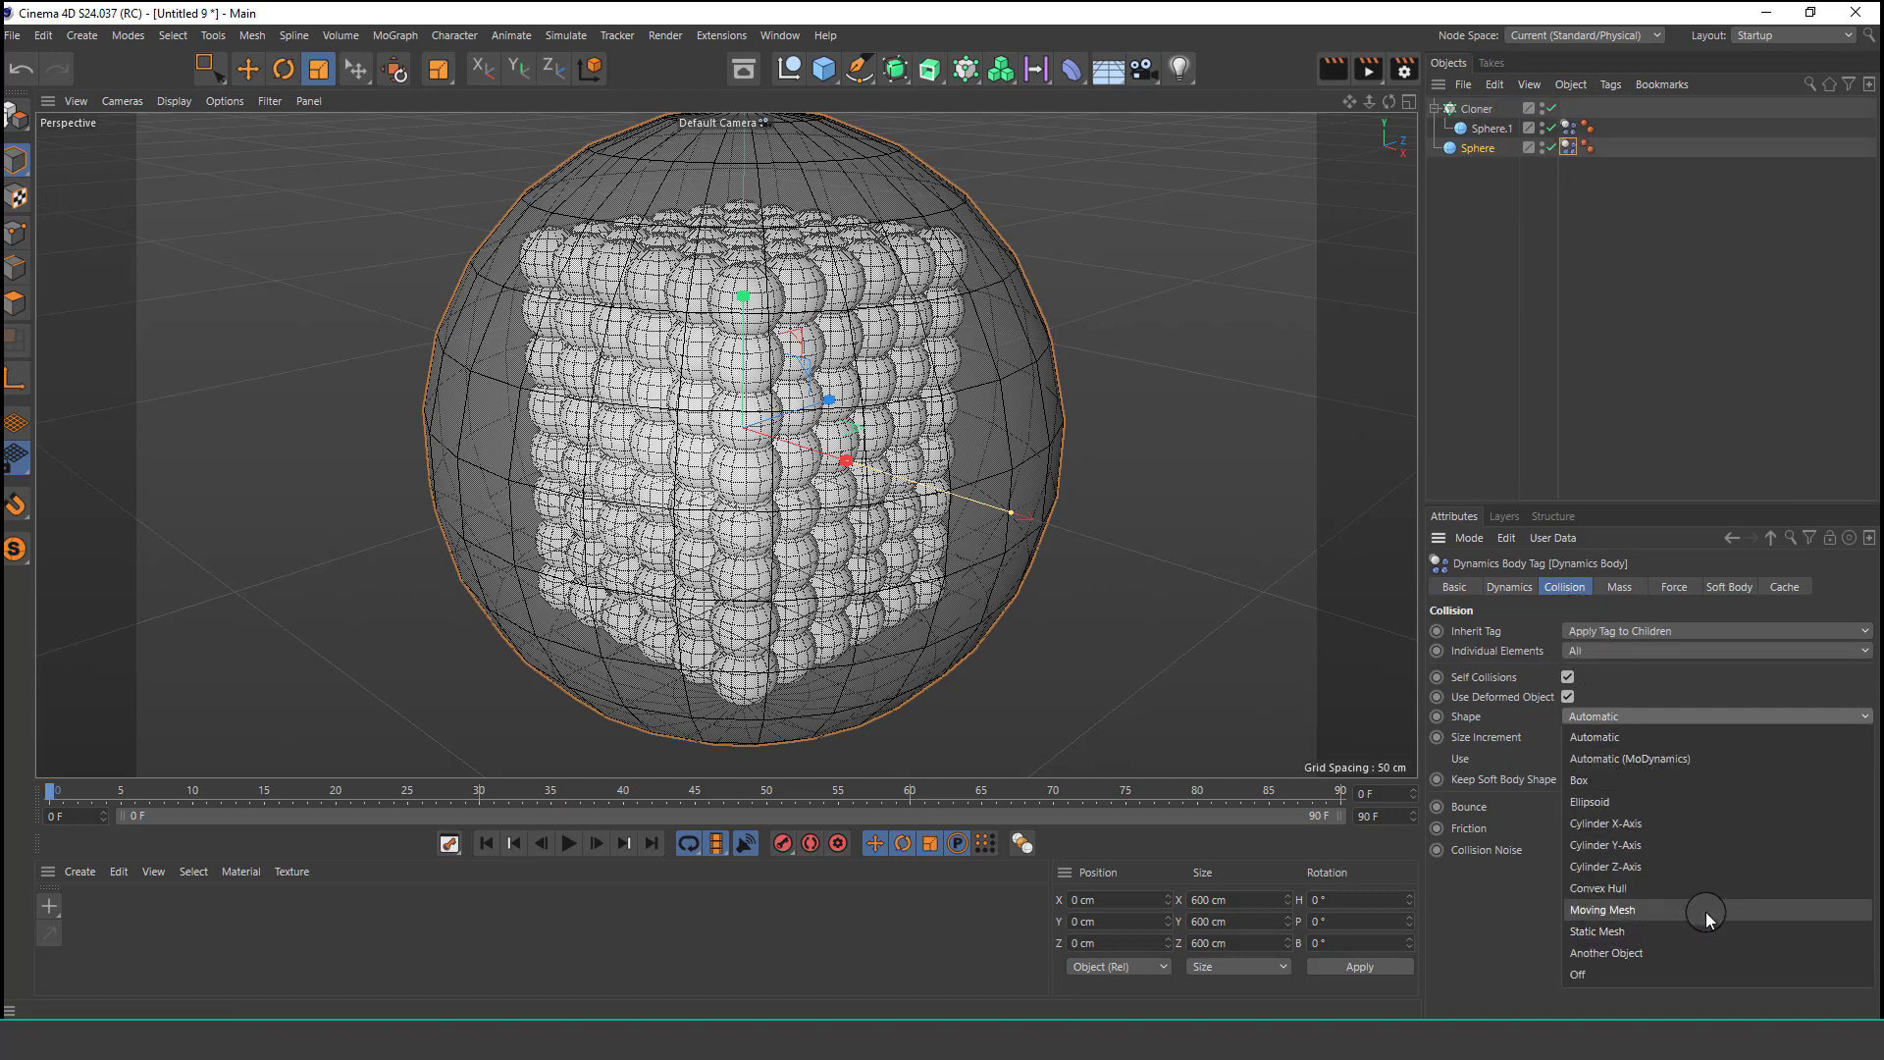
pyautogui.click(1689, 932)
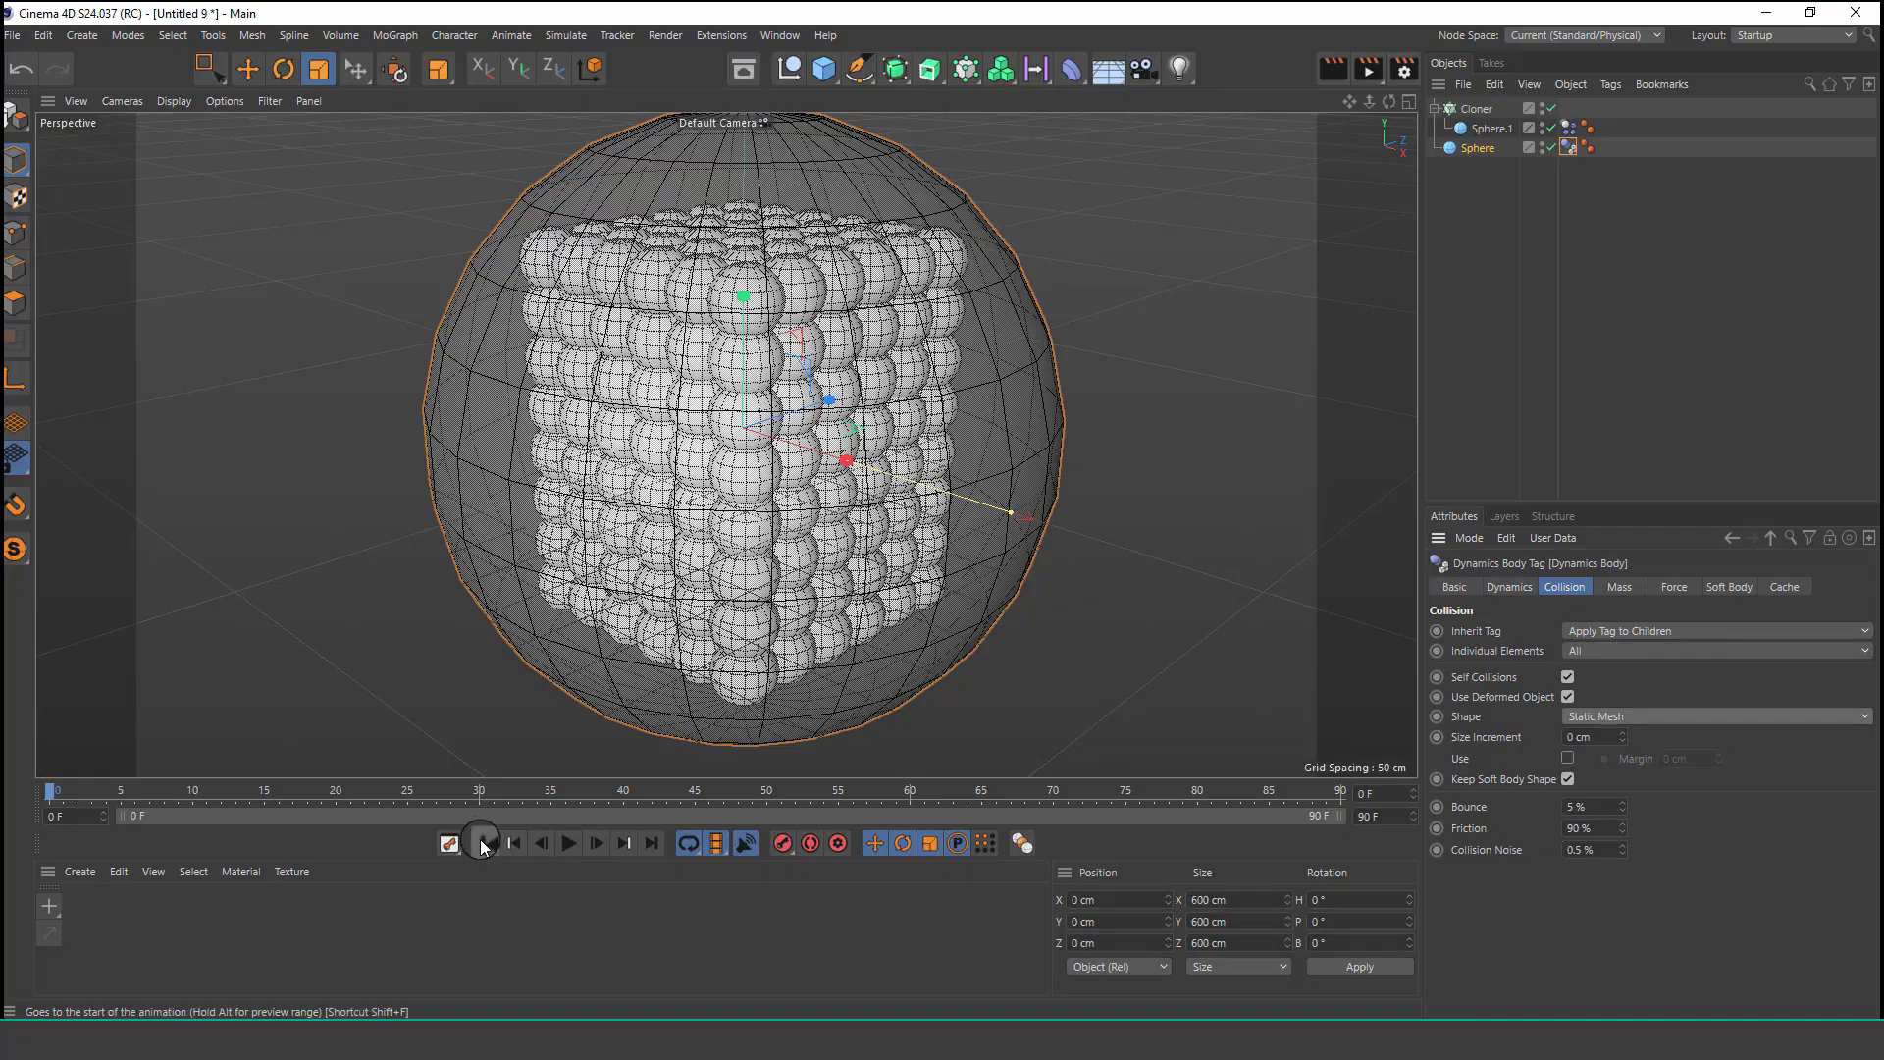
# Play the dynamics simulation and pause it.
pyautogui.click(571, 843)
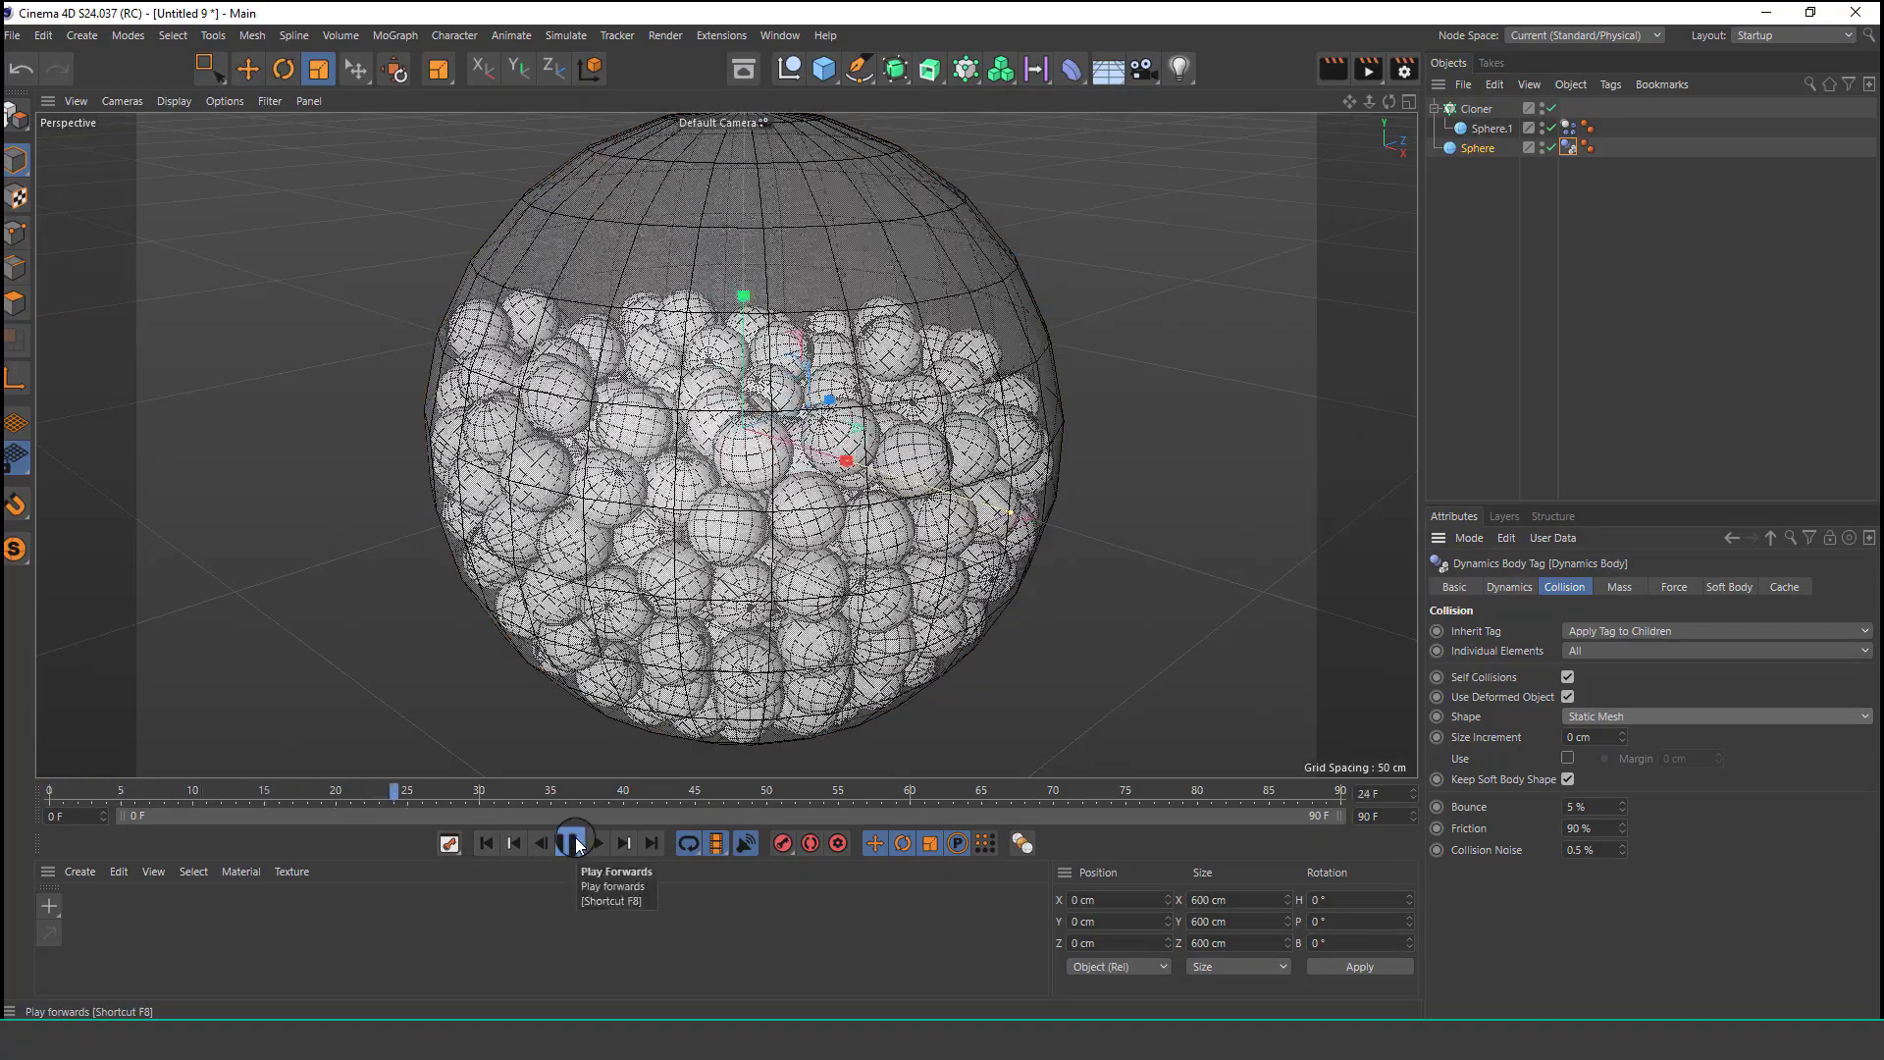
pyautogui.click(571, 843)
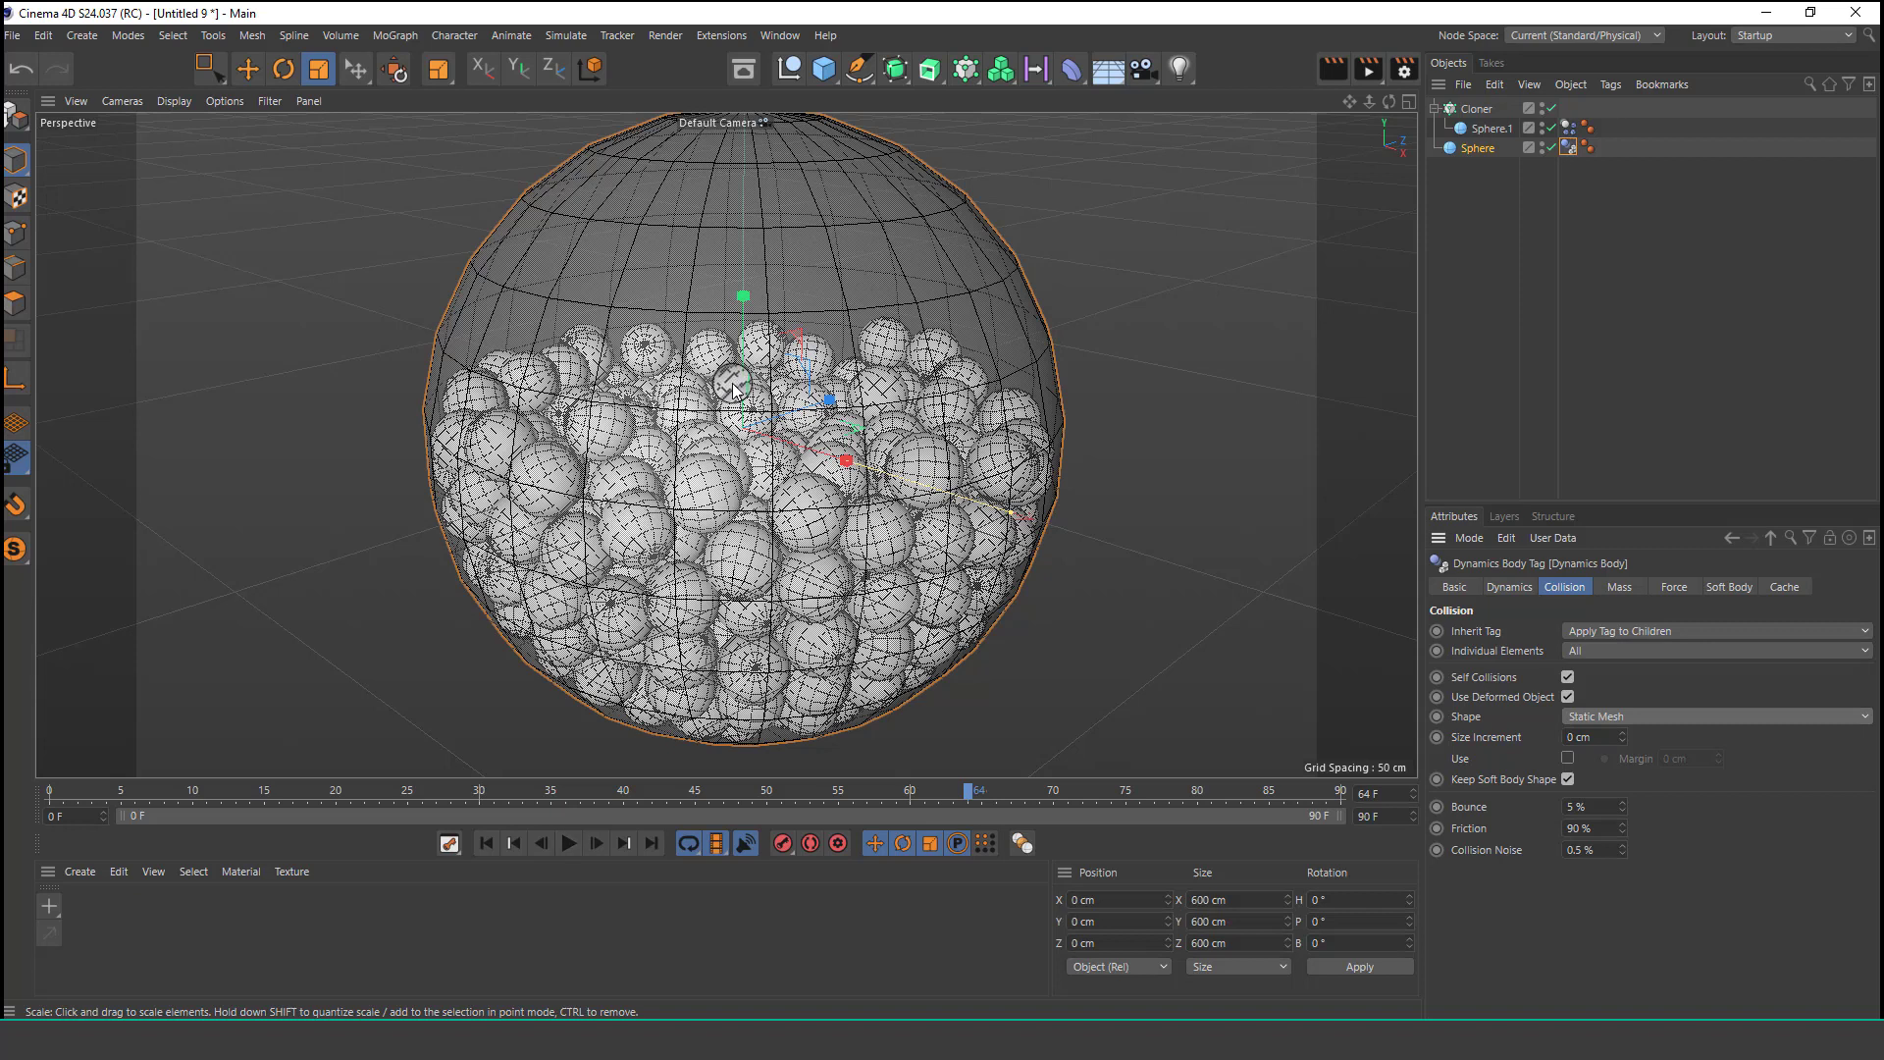
# Create an Atom Array and place the large sphere inside it.
pyautogui.click(1477, 148)
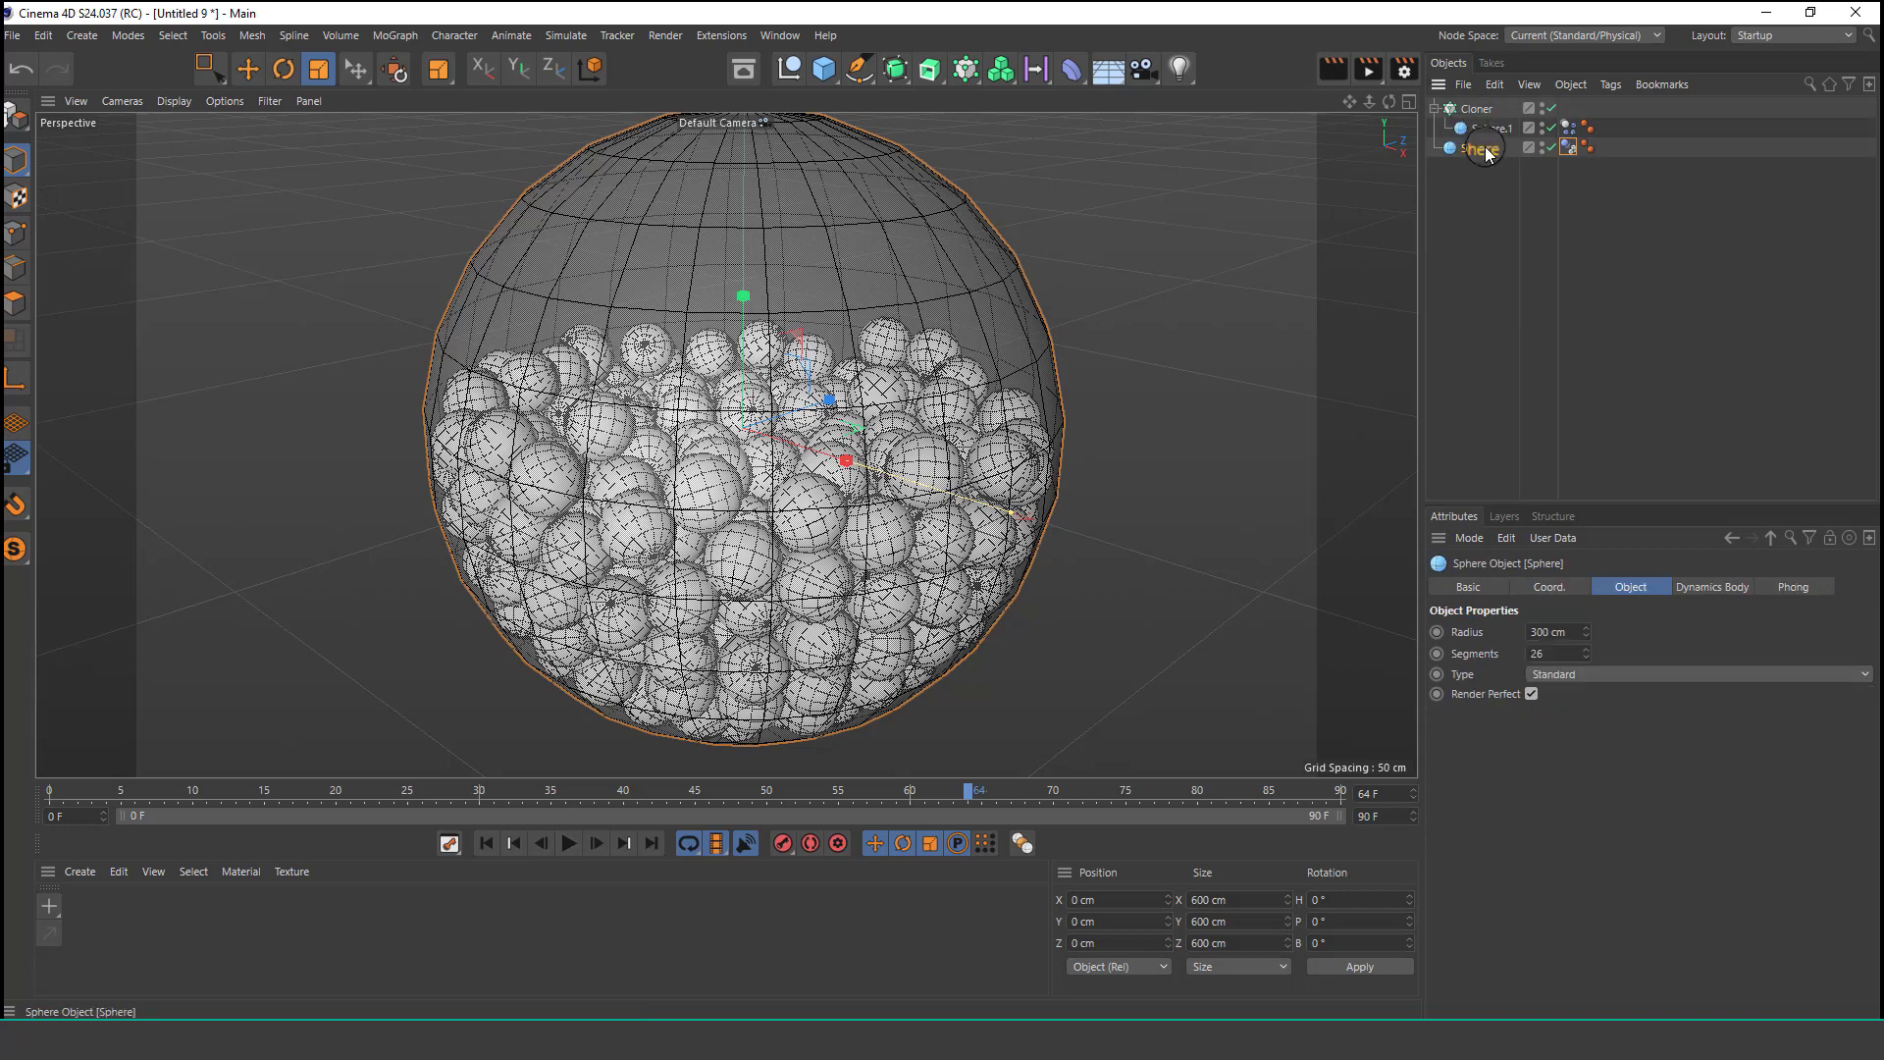
pyautogui.click(901, 69)
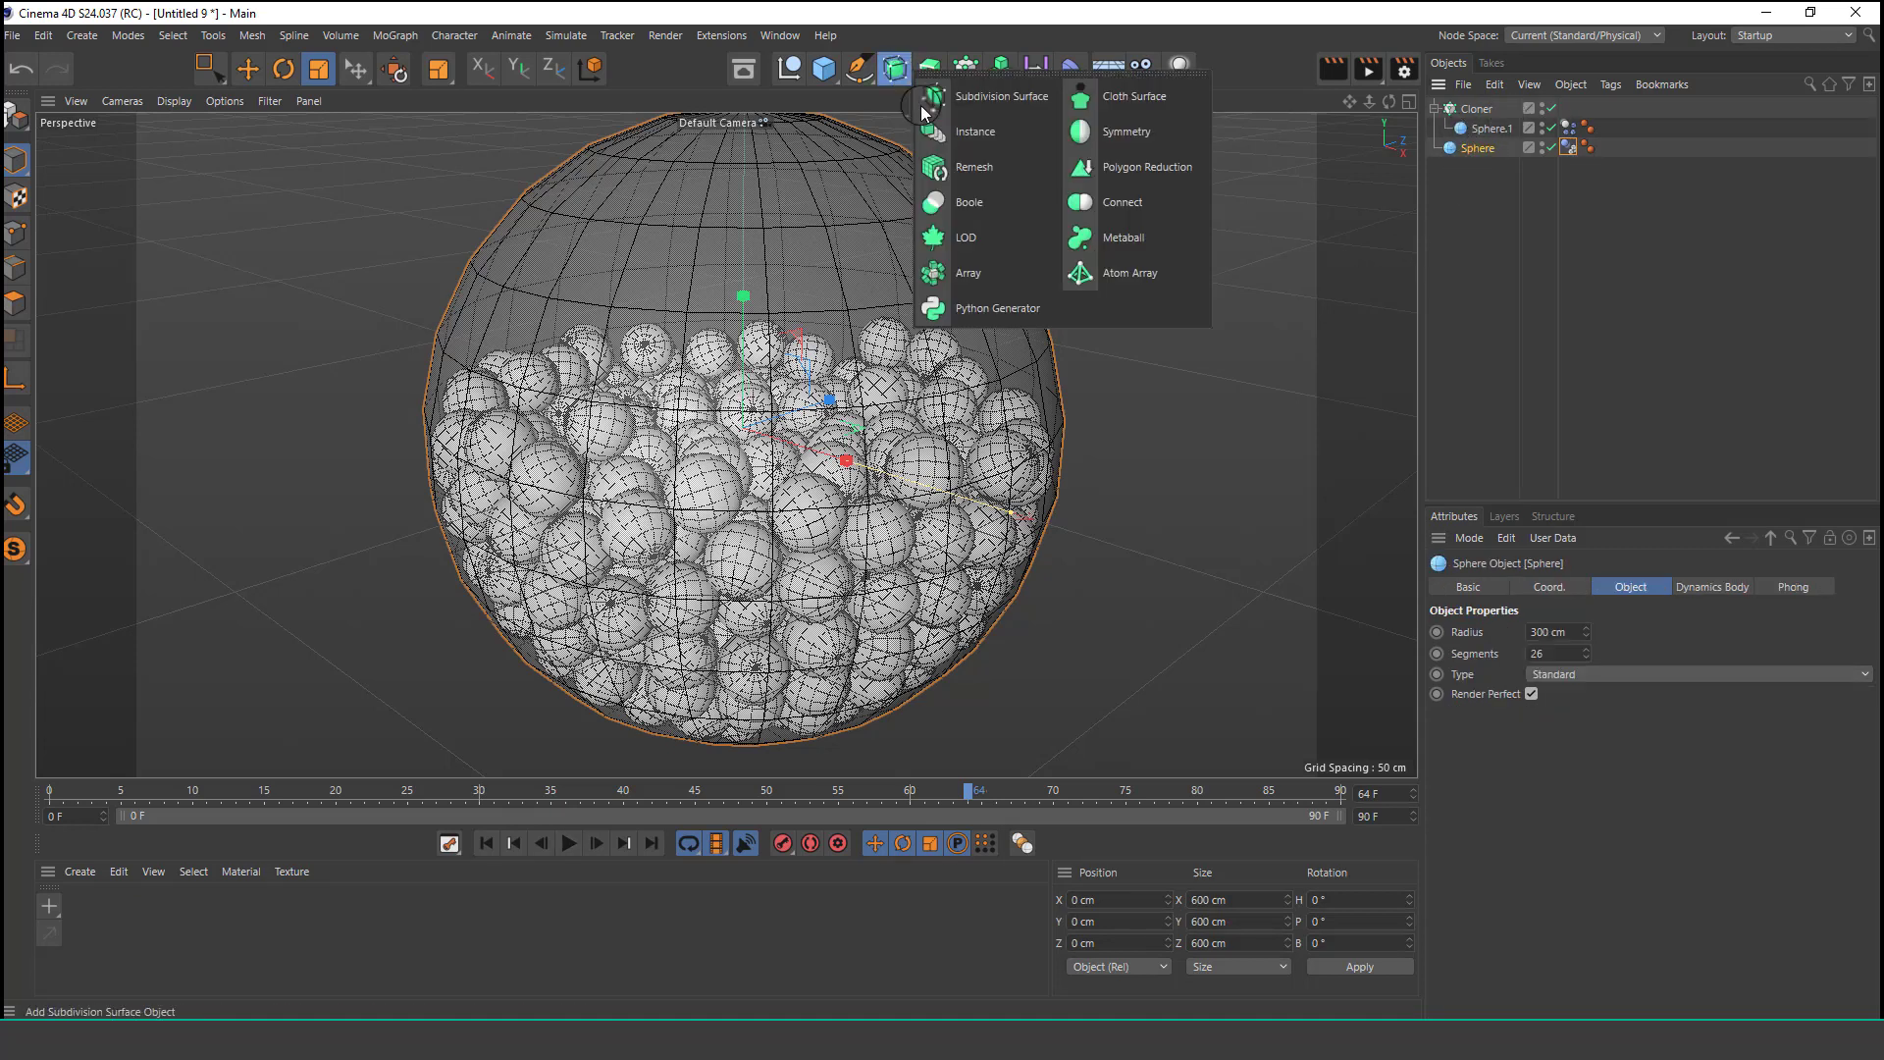
pyautogui.click(1156, 273)
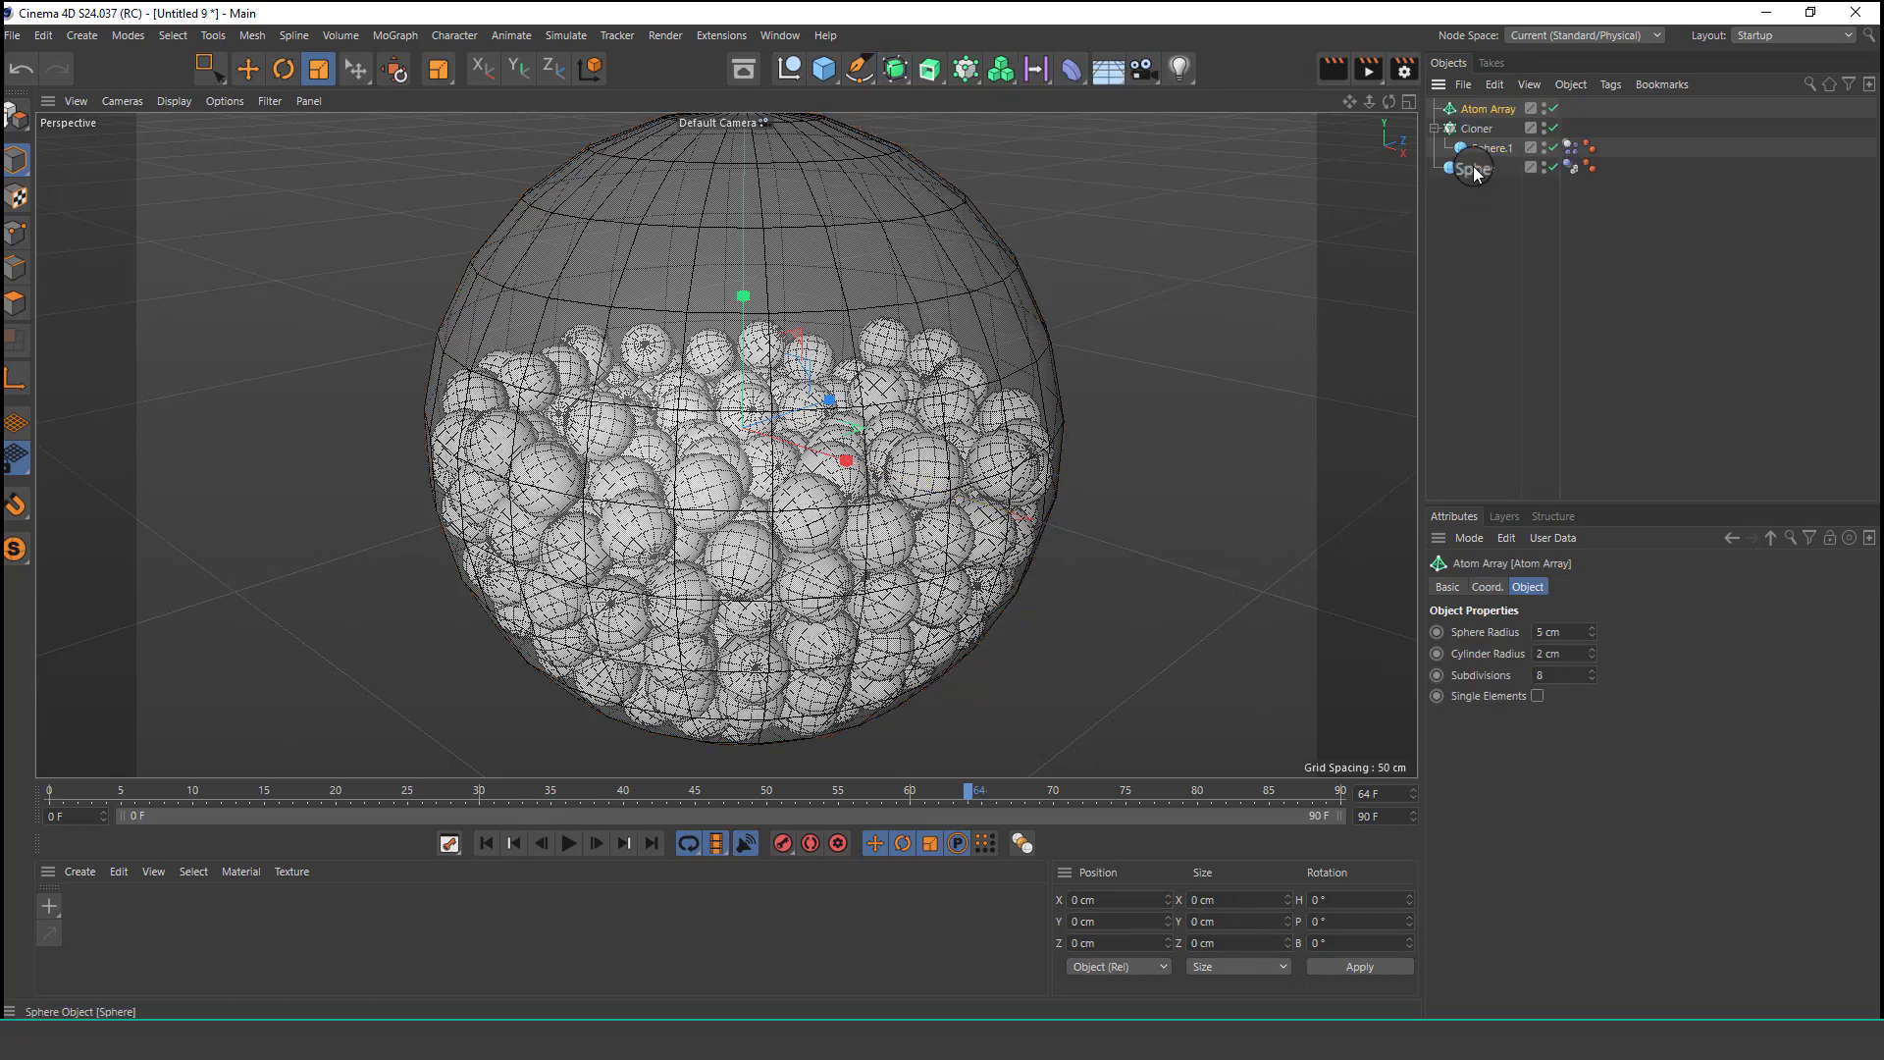
pyautogui.moveTo(1513, 114); pyautogui.dragTo(1505, 112)
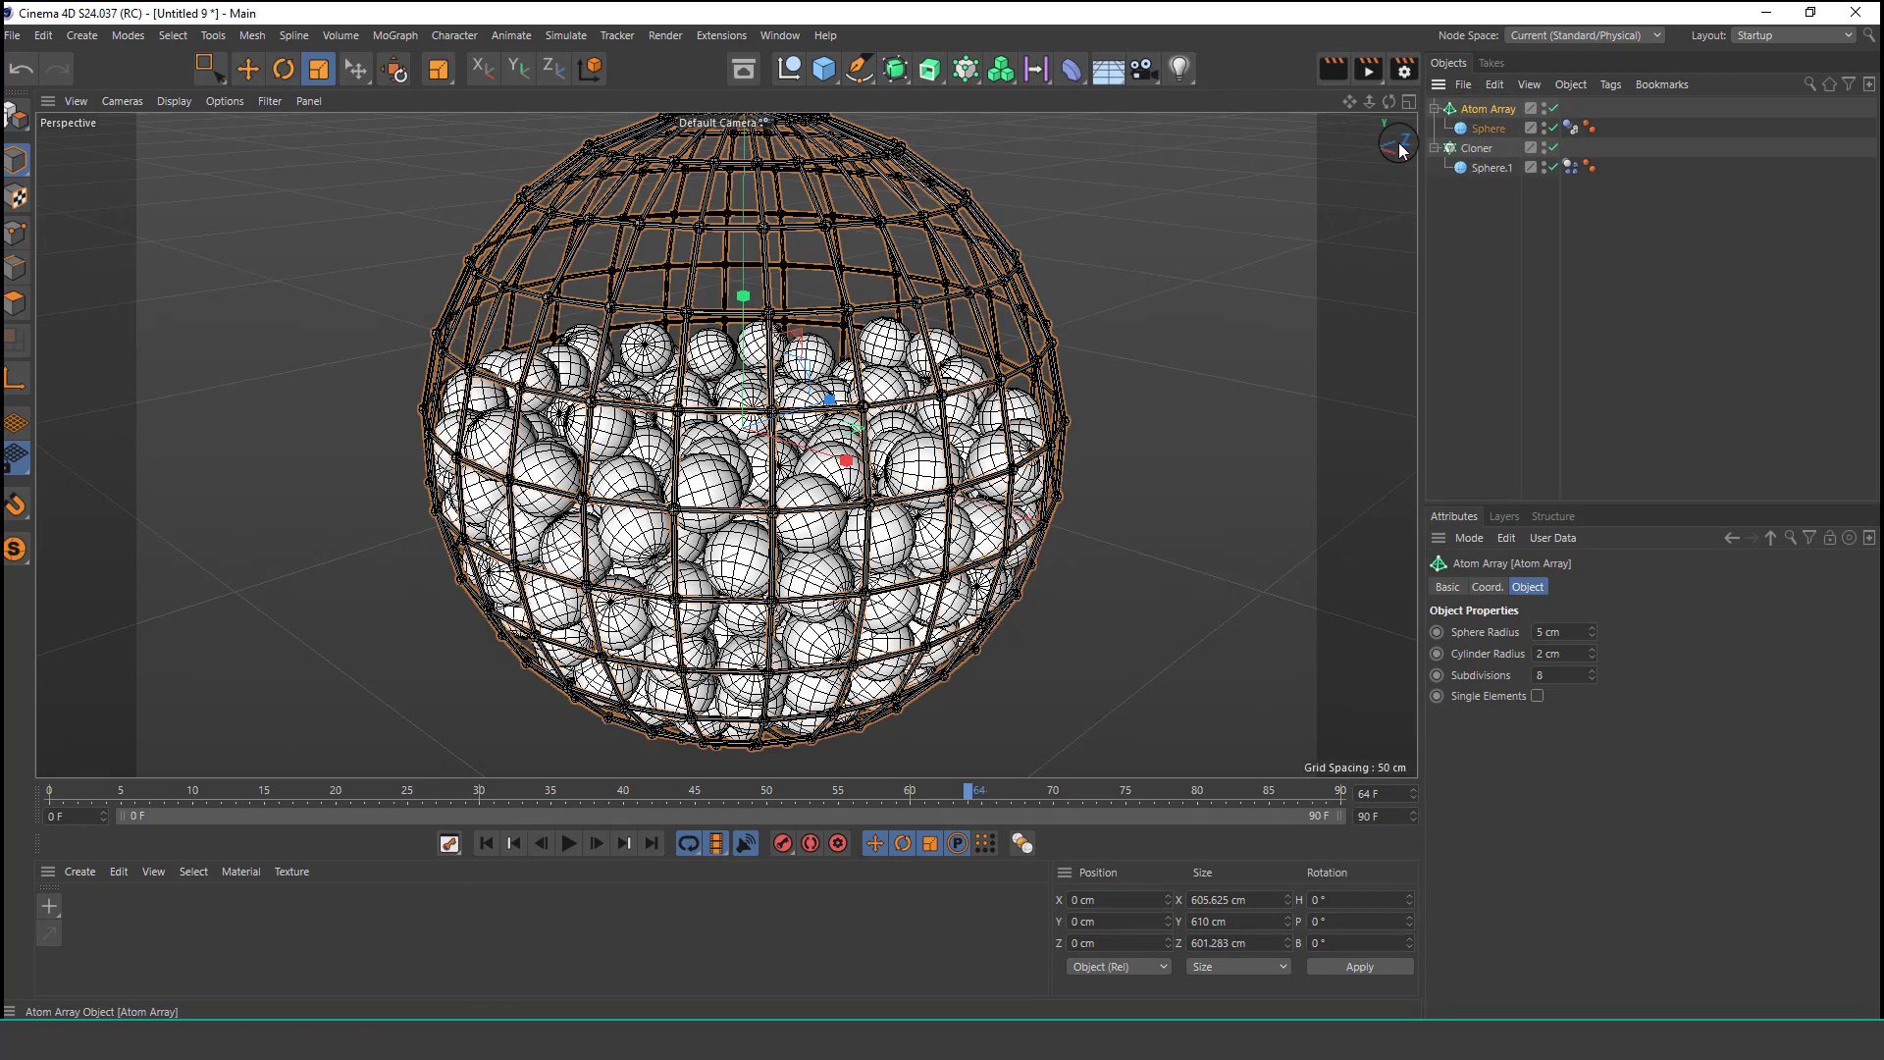
# Play the simulation from the start to inspect the balls inside the atom-array cage.
pyautogui.scroll(10, 751, 304)
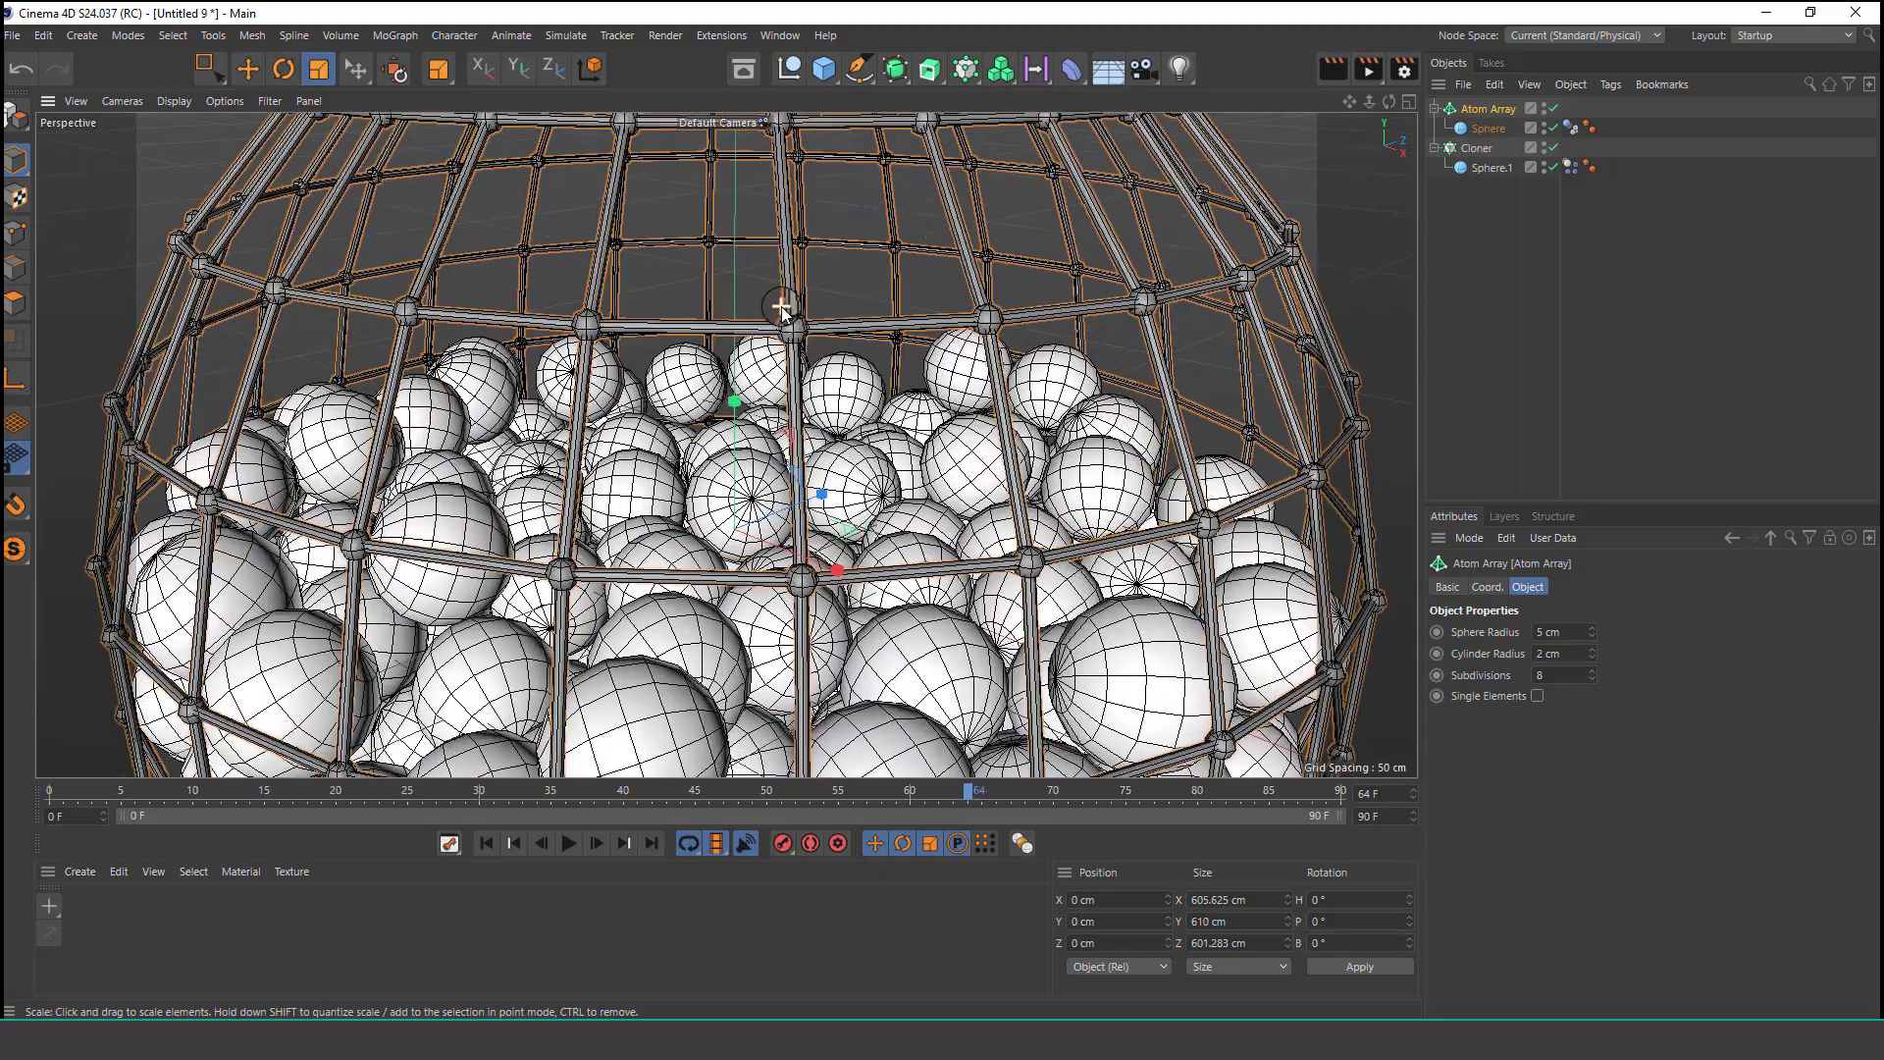
pyautogui.scroll(-10, 781, 306)
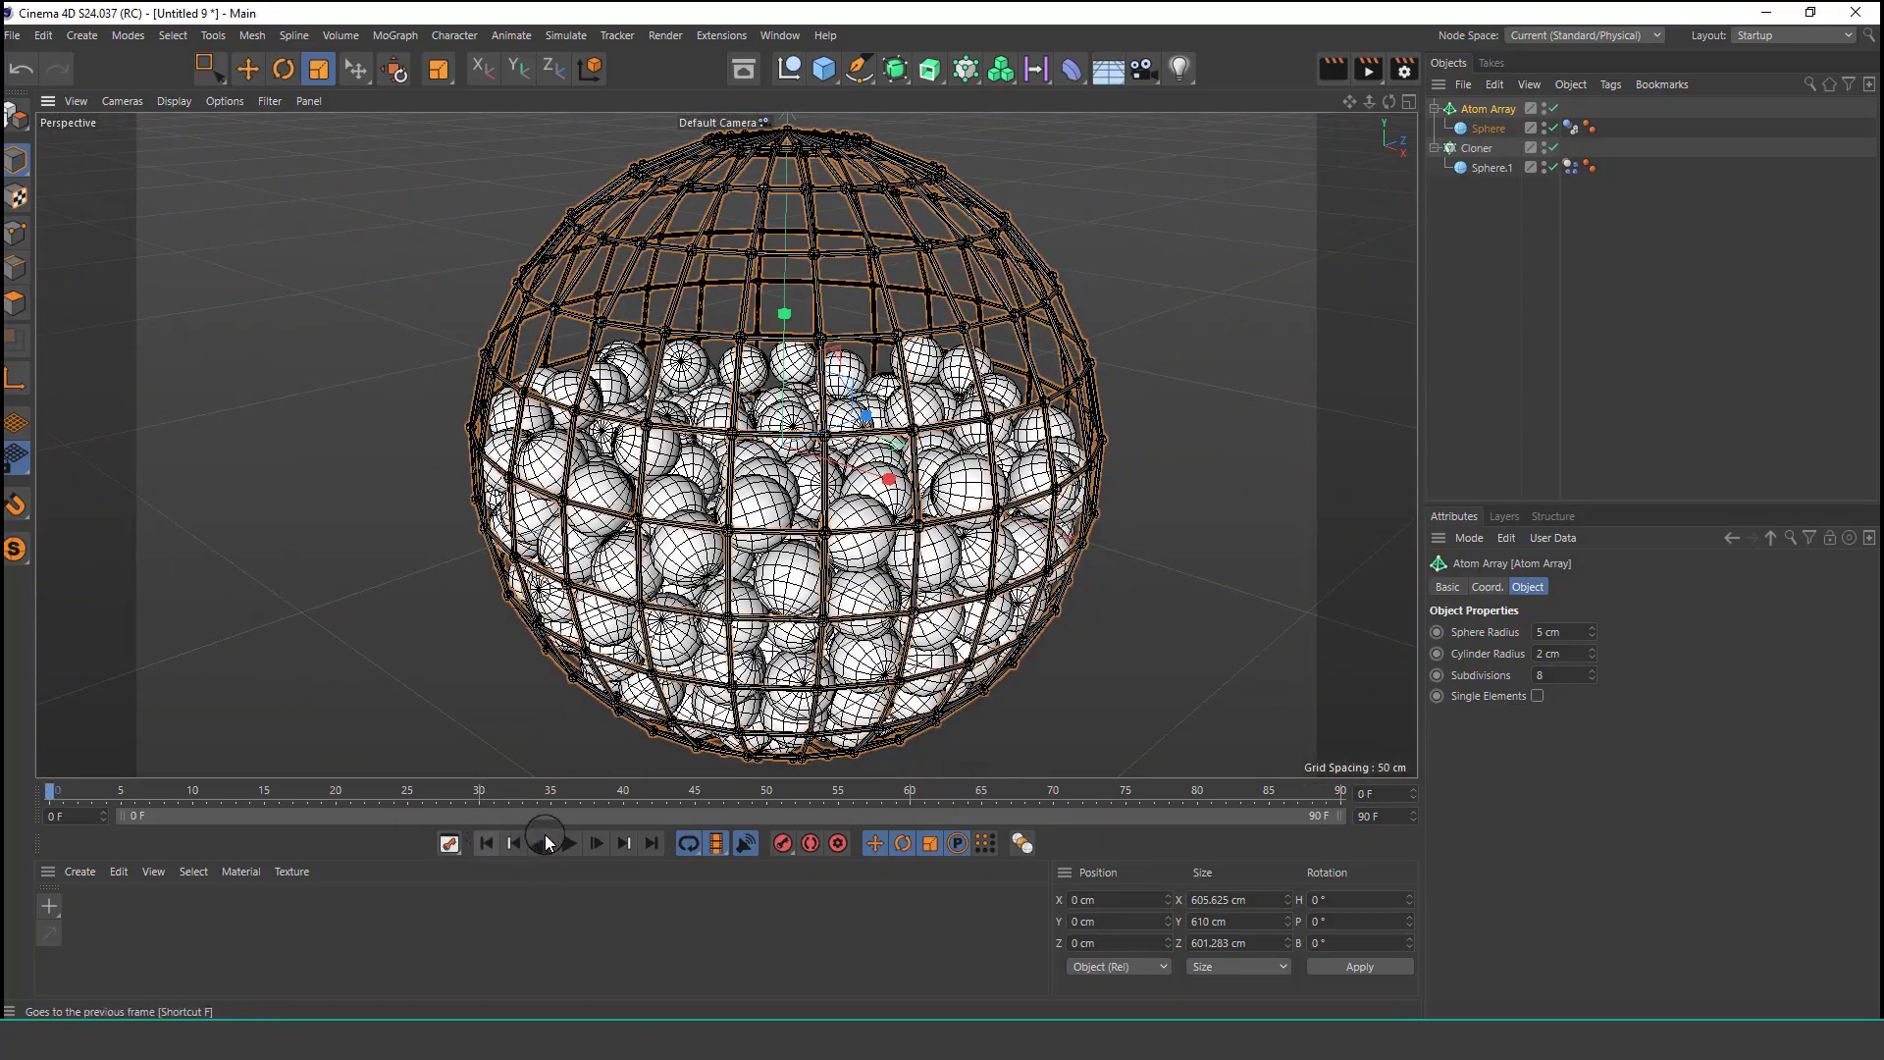
pyautogui.click(485, 843)
pyautogui.click(569, 843)
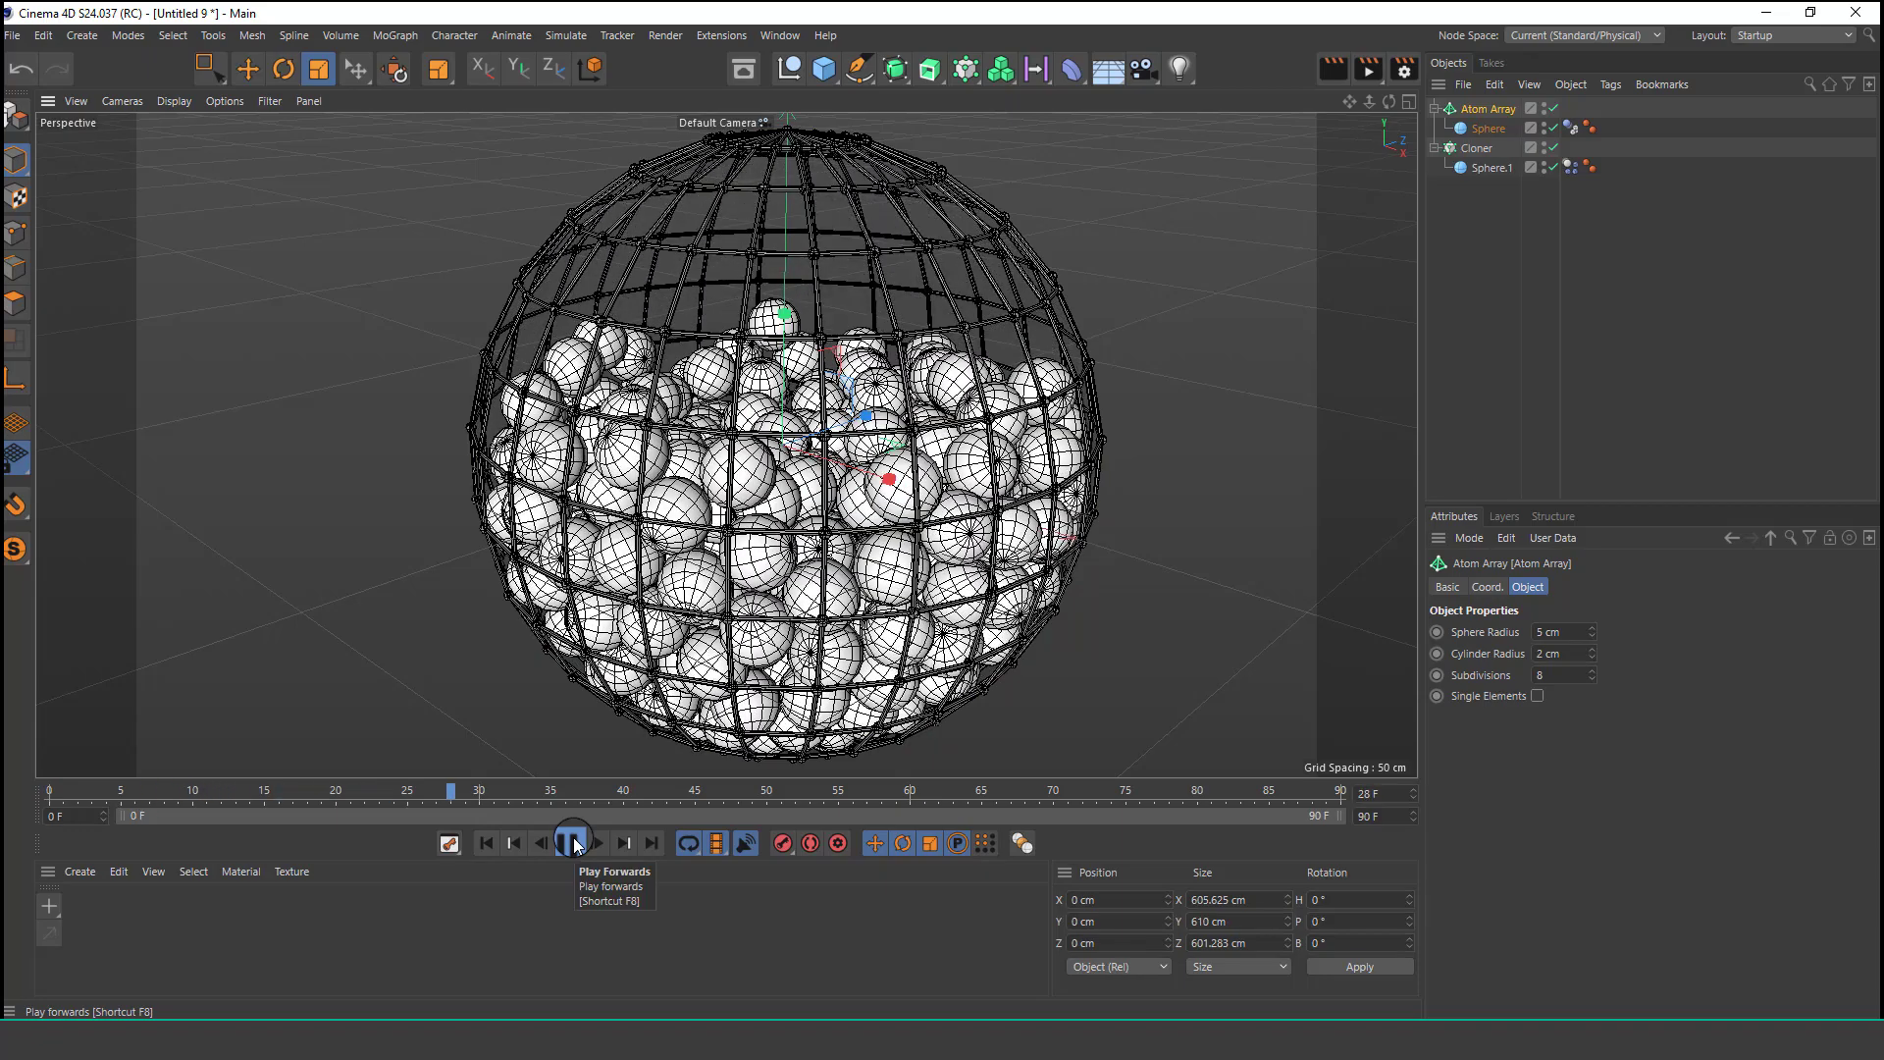
pyautogui.click(570, 843)
pyautogui.click(491, 845)
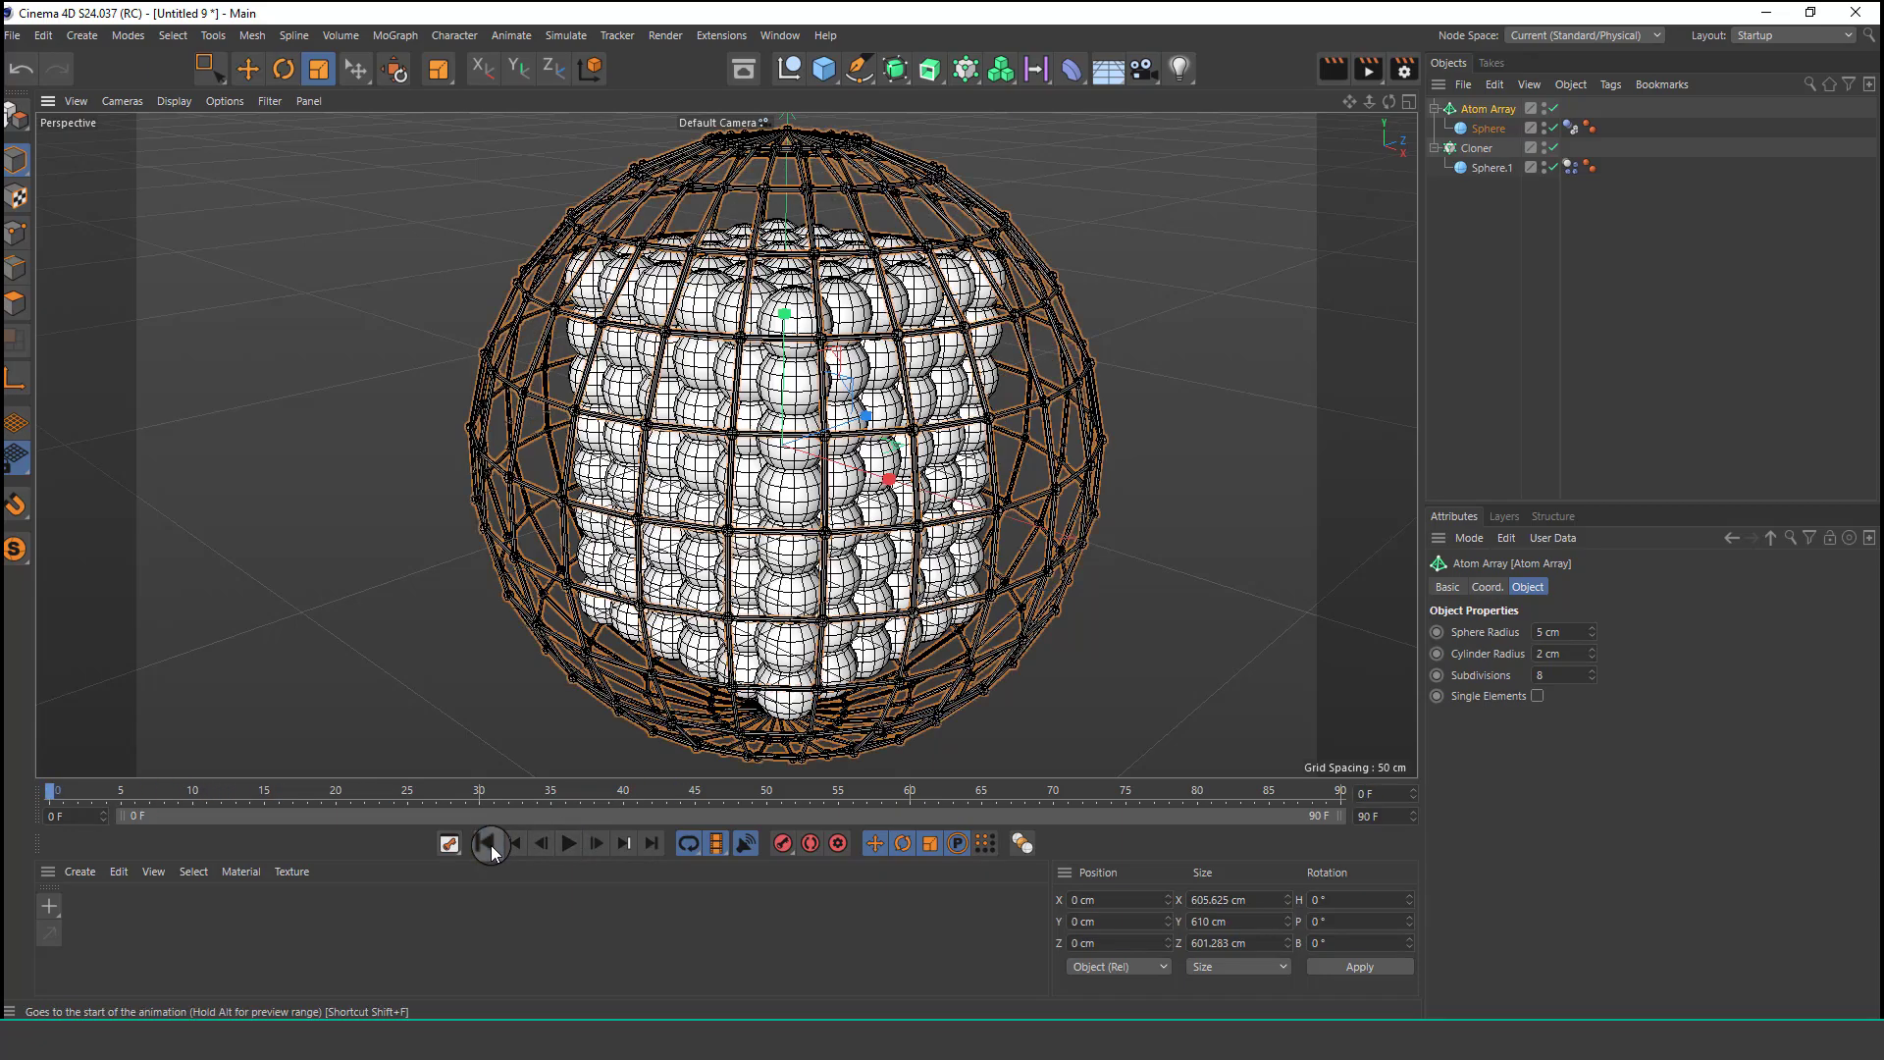
# Enlarge the small sphere to about 36 cm radius and play the simulation to test it.
pyautogui.click(1491, 167)
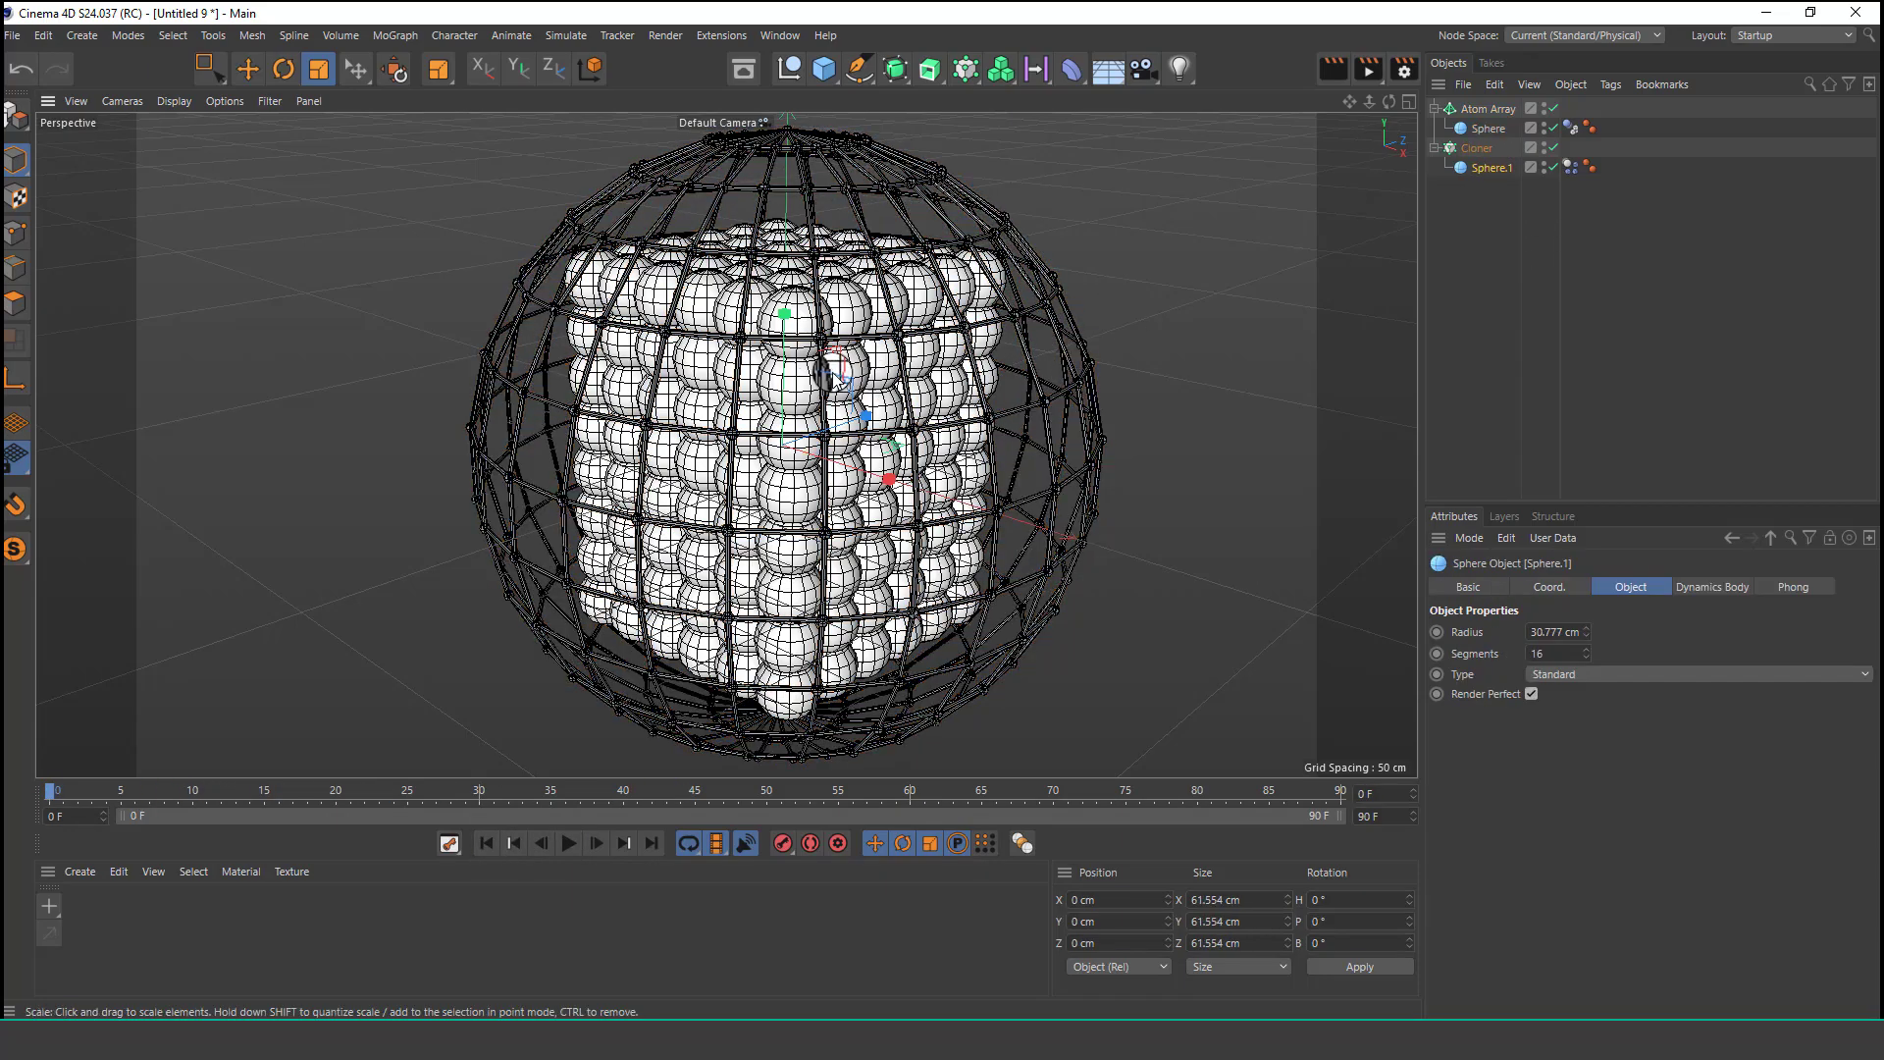
pyautogui.moveTo(829, 371); pyautogui.dragTo(907, 373)
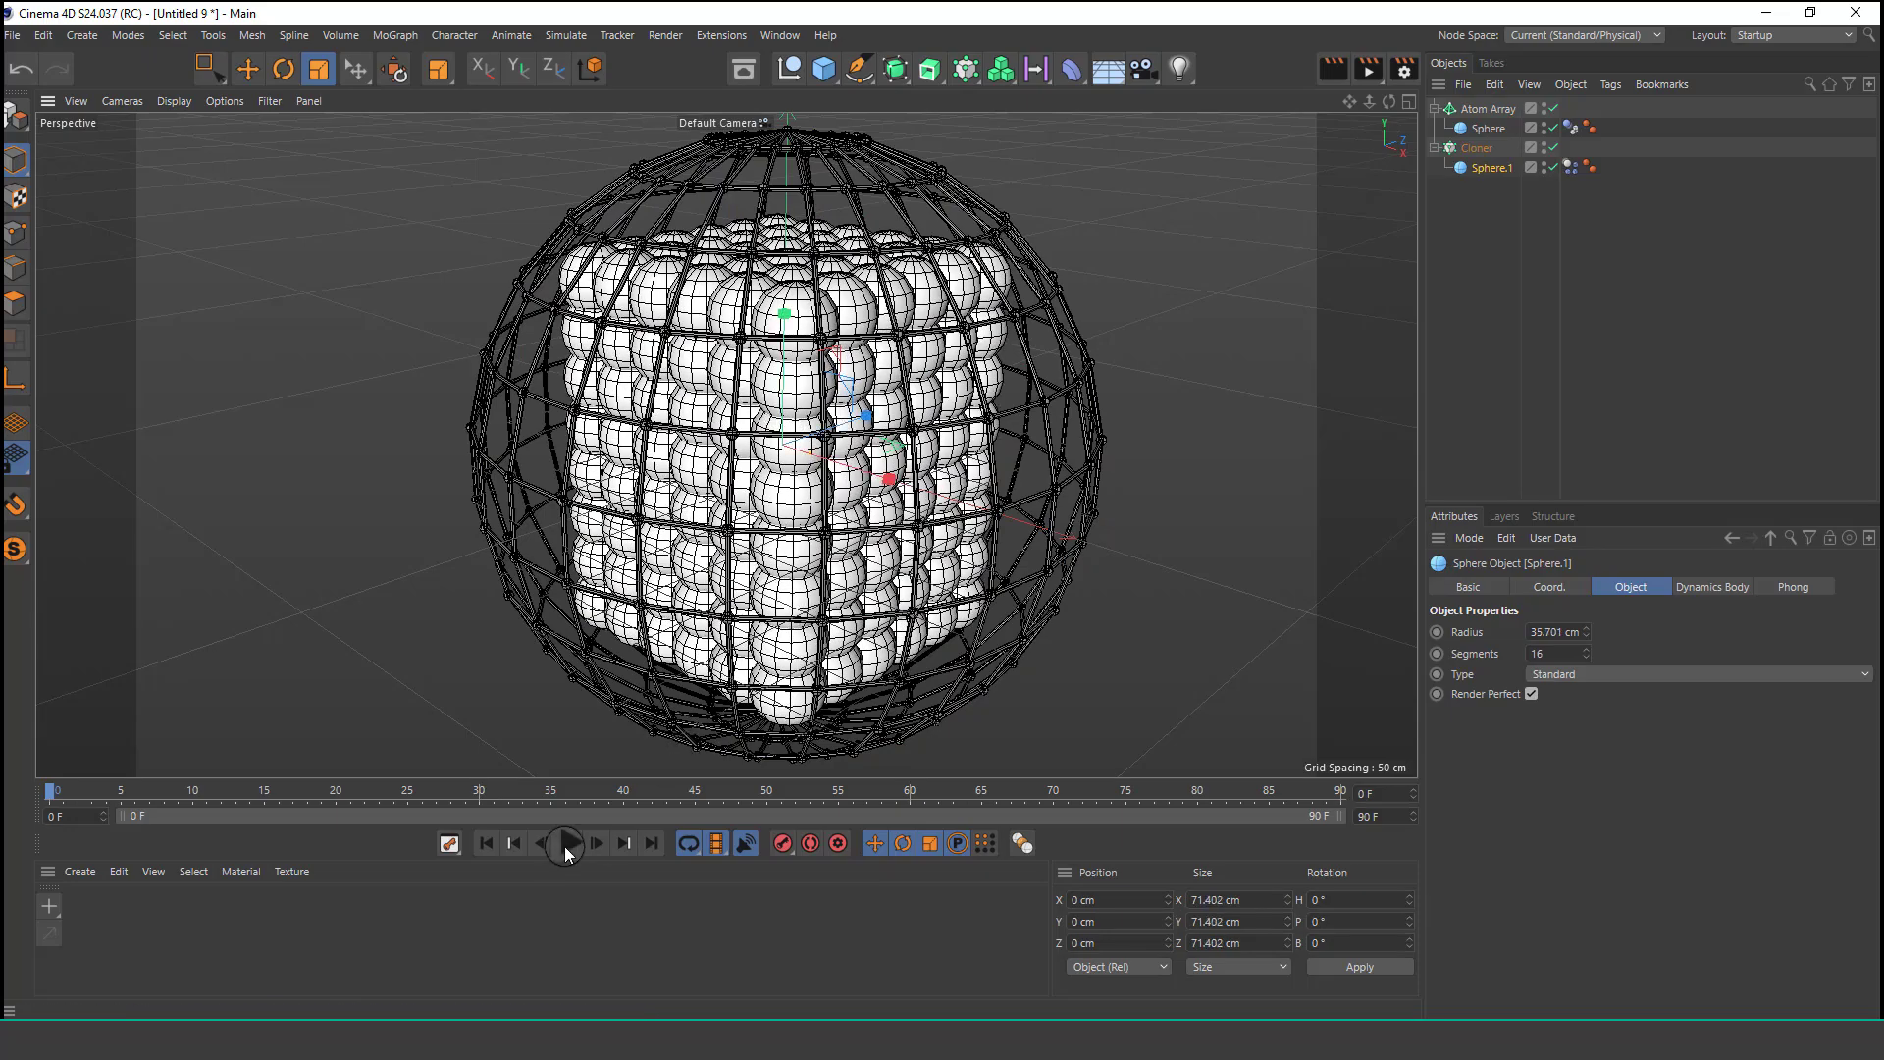
pyautogui.click(566, 844)
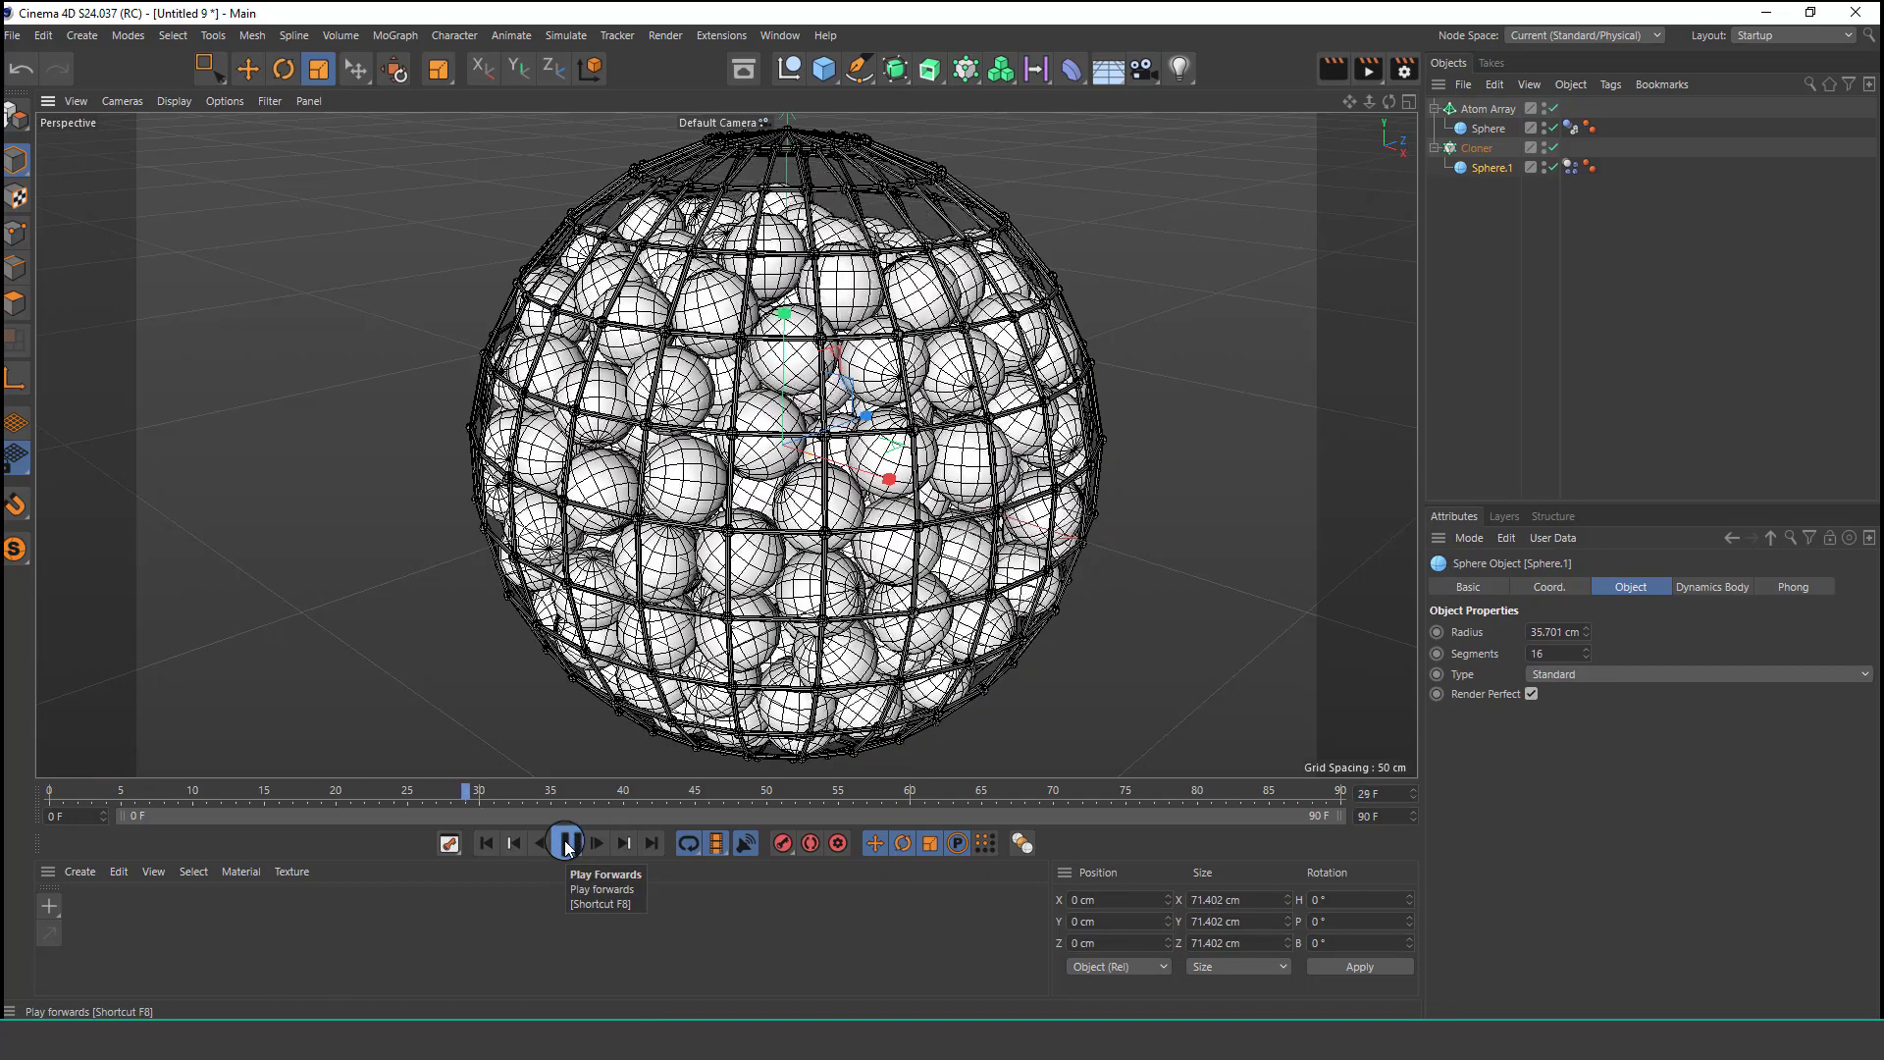
pyautogui.scroll(-3, 769, 643)
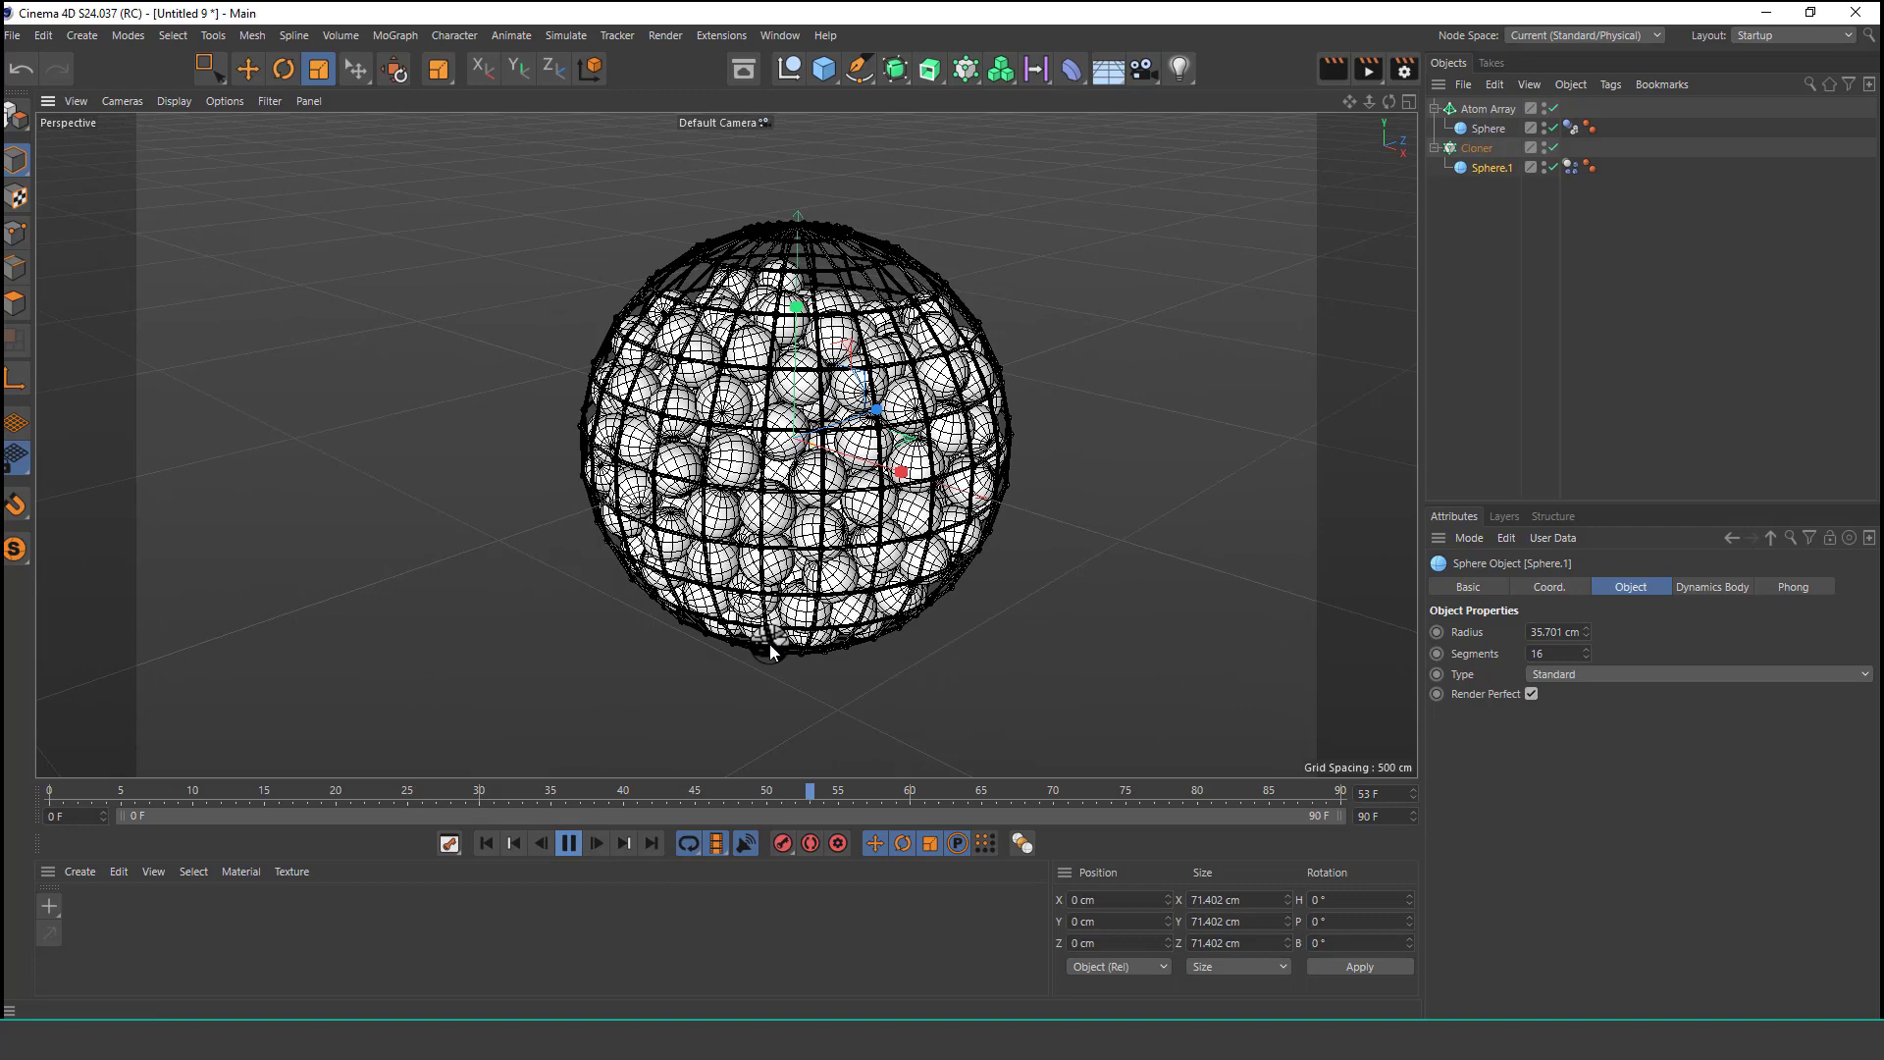
pyautogui.click(569, 843)
# Shrink the small sphere to about 34 cm radius and replay the simulation from the start.
pyautogui.moveTo(908, 379); pyautogui.dragTo(893, 412)
pyautogui.click(487, 844)
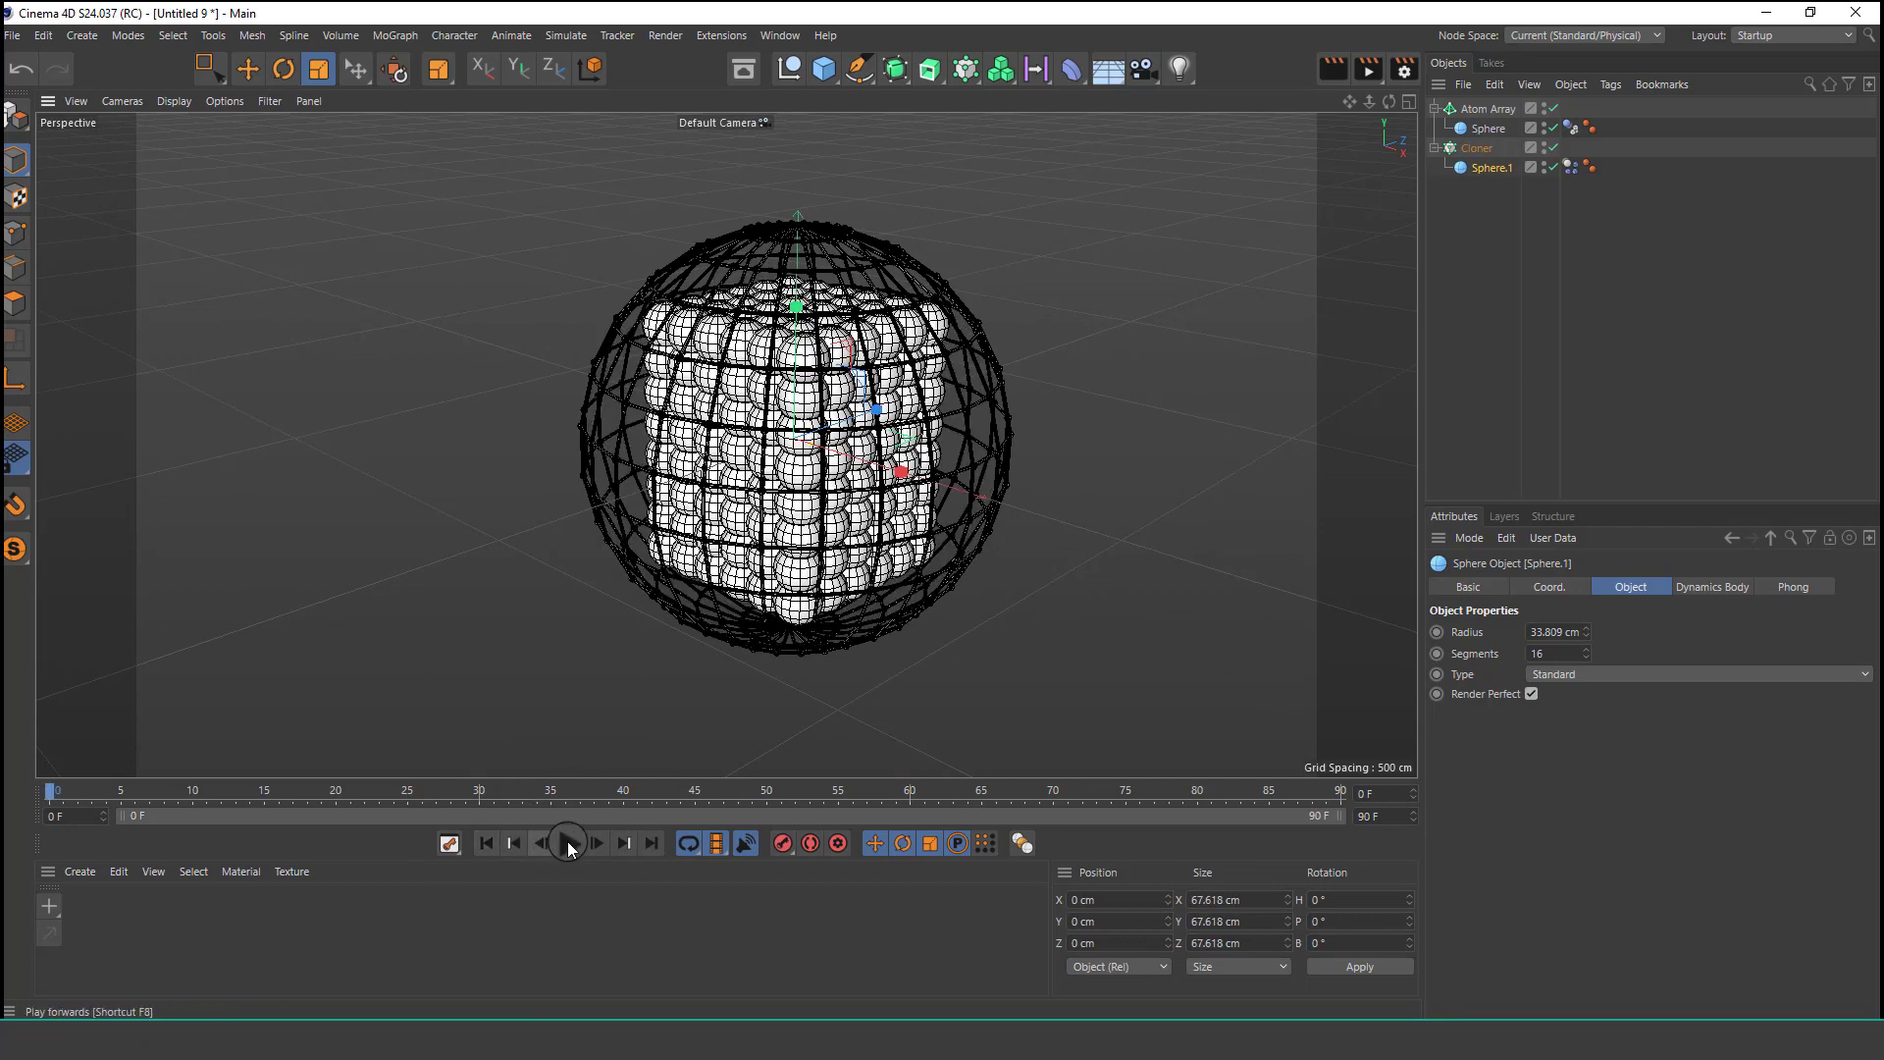
pyautogui.click(570, 844)
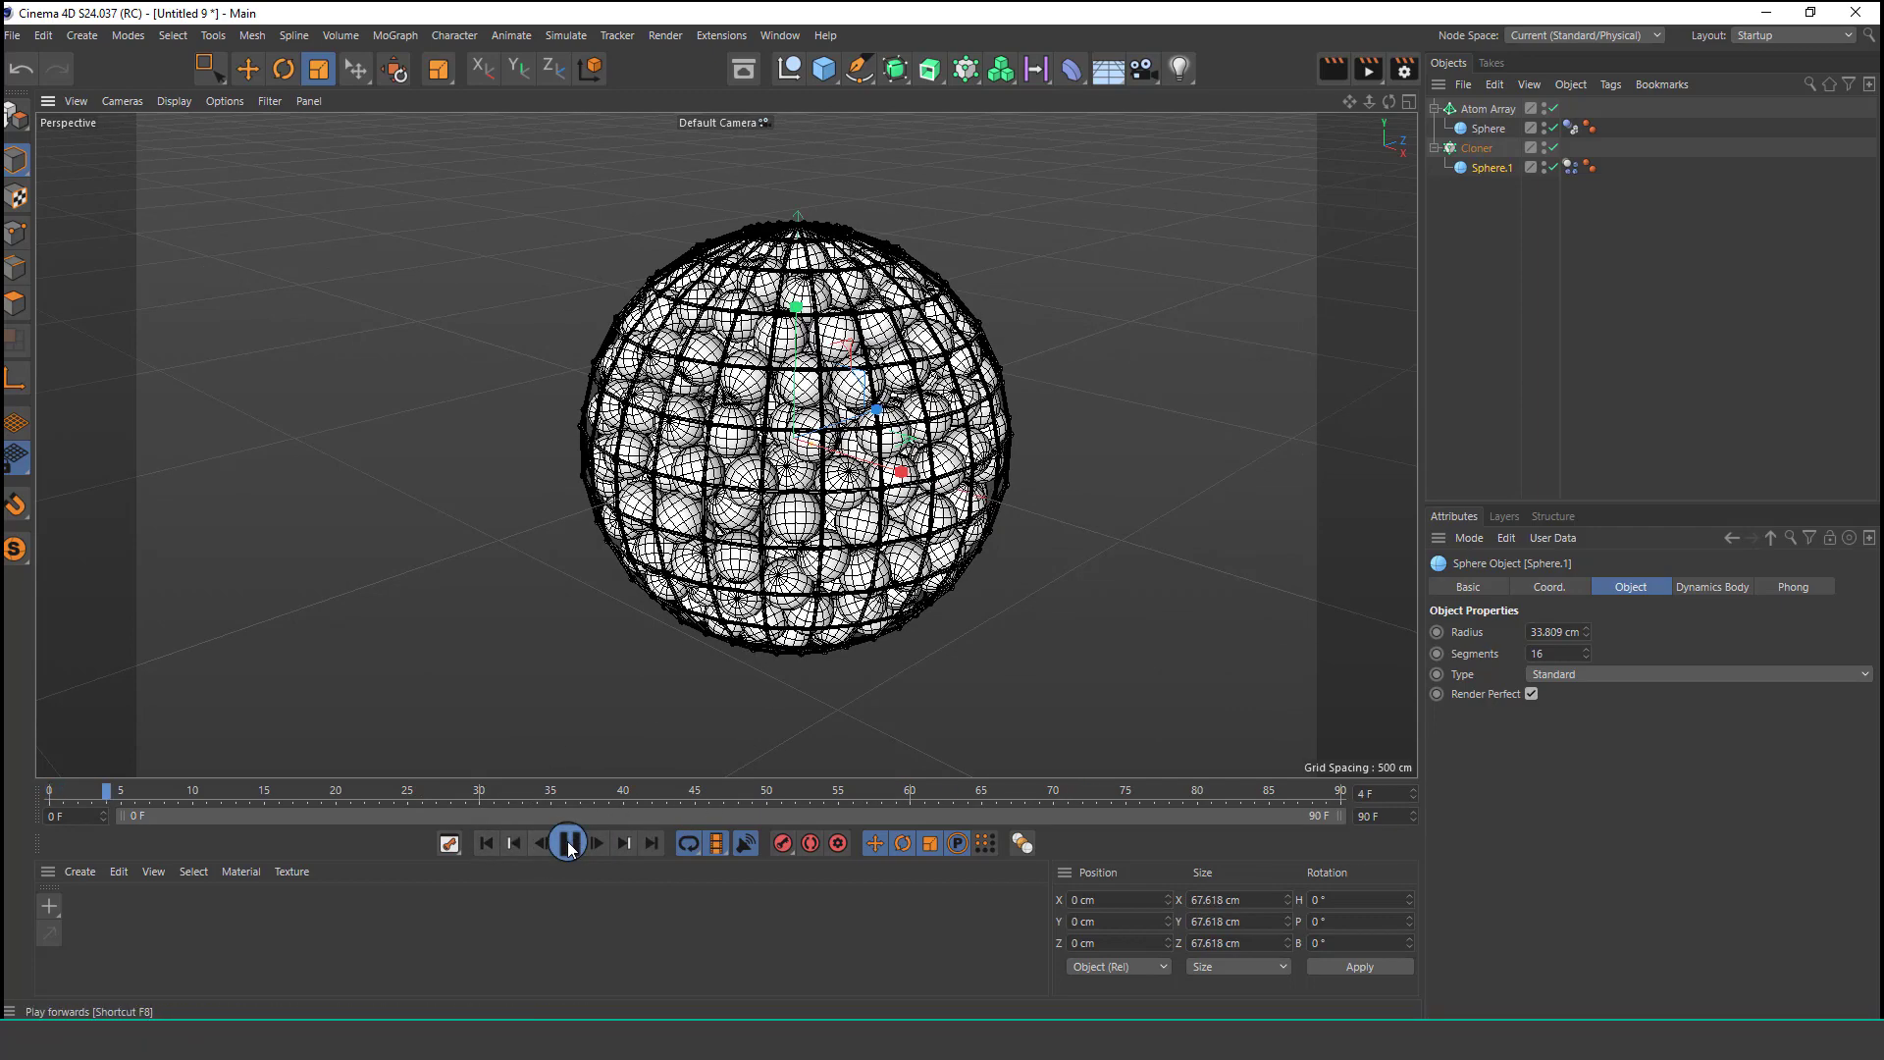
pyautogui.click(1493, 286)
pyautogui.scroll(5, 898, 345)
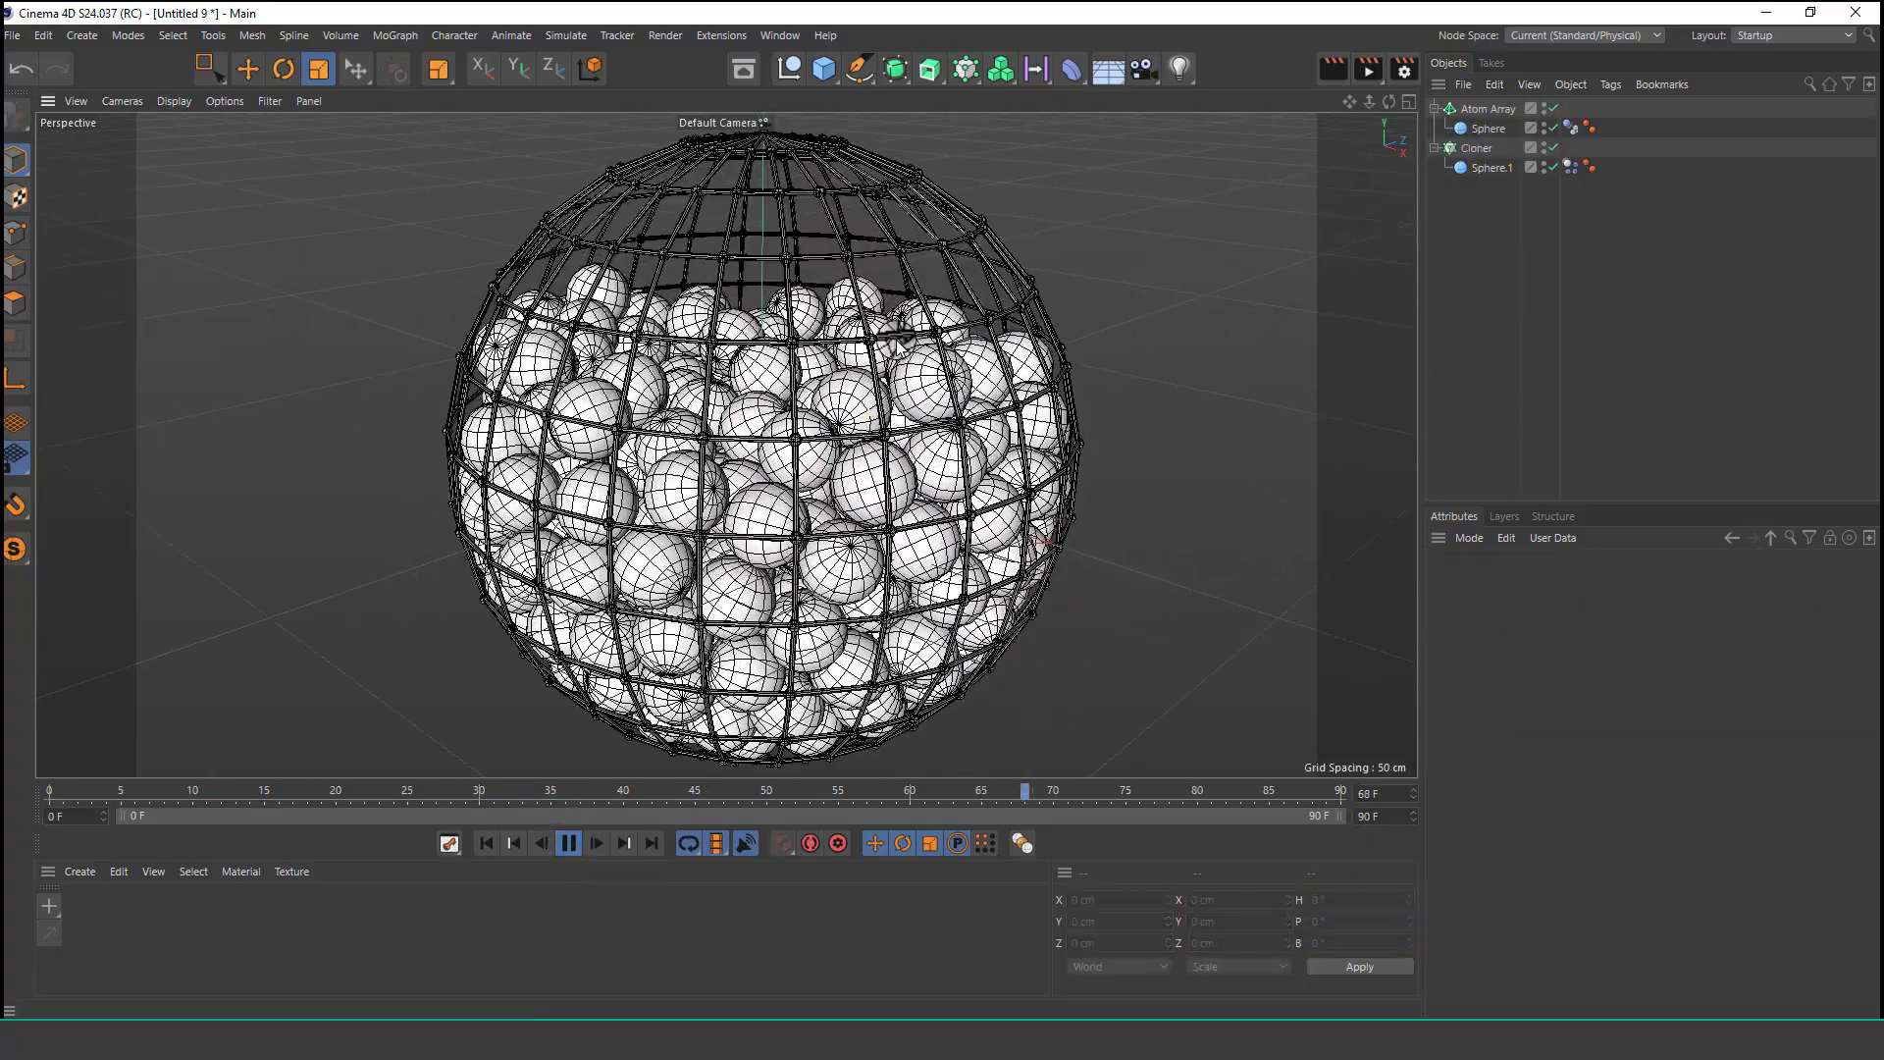
pyautogui.click(569, 844)
pyautogui.click(486, 843)
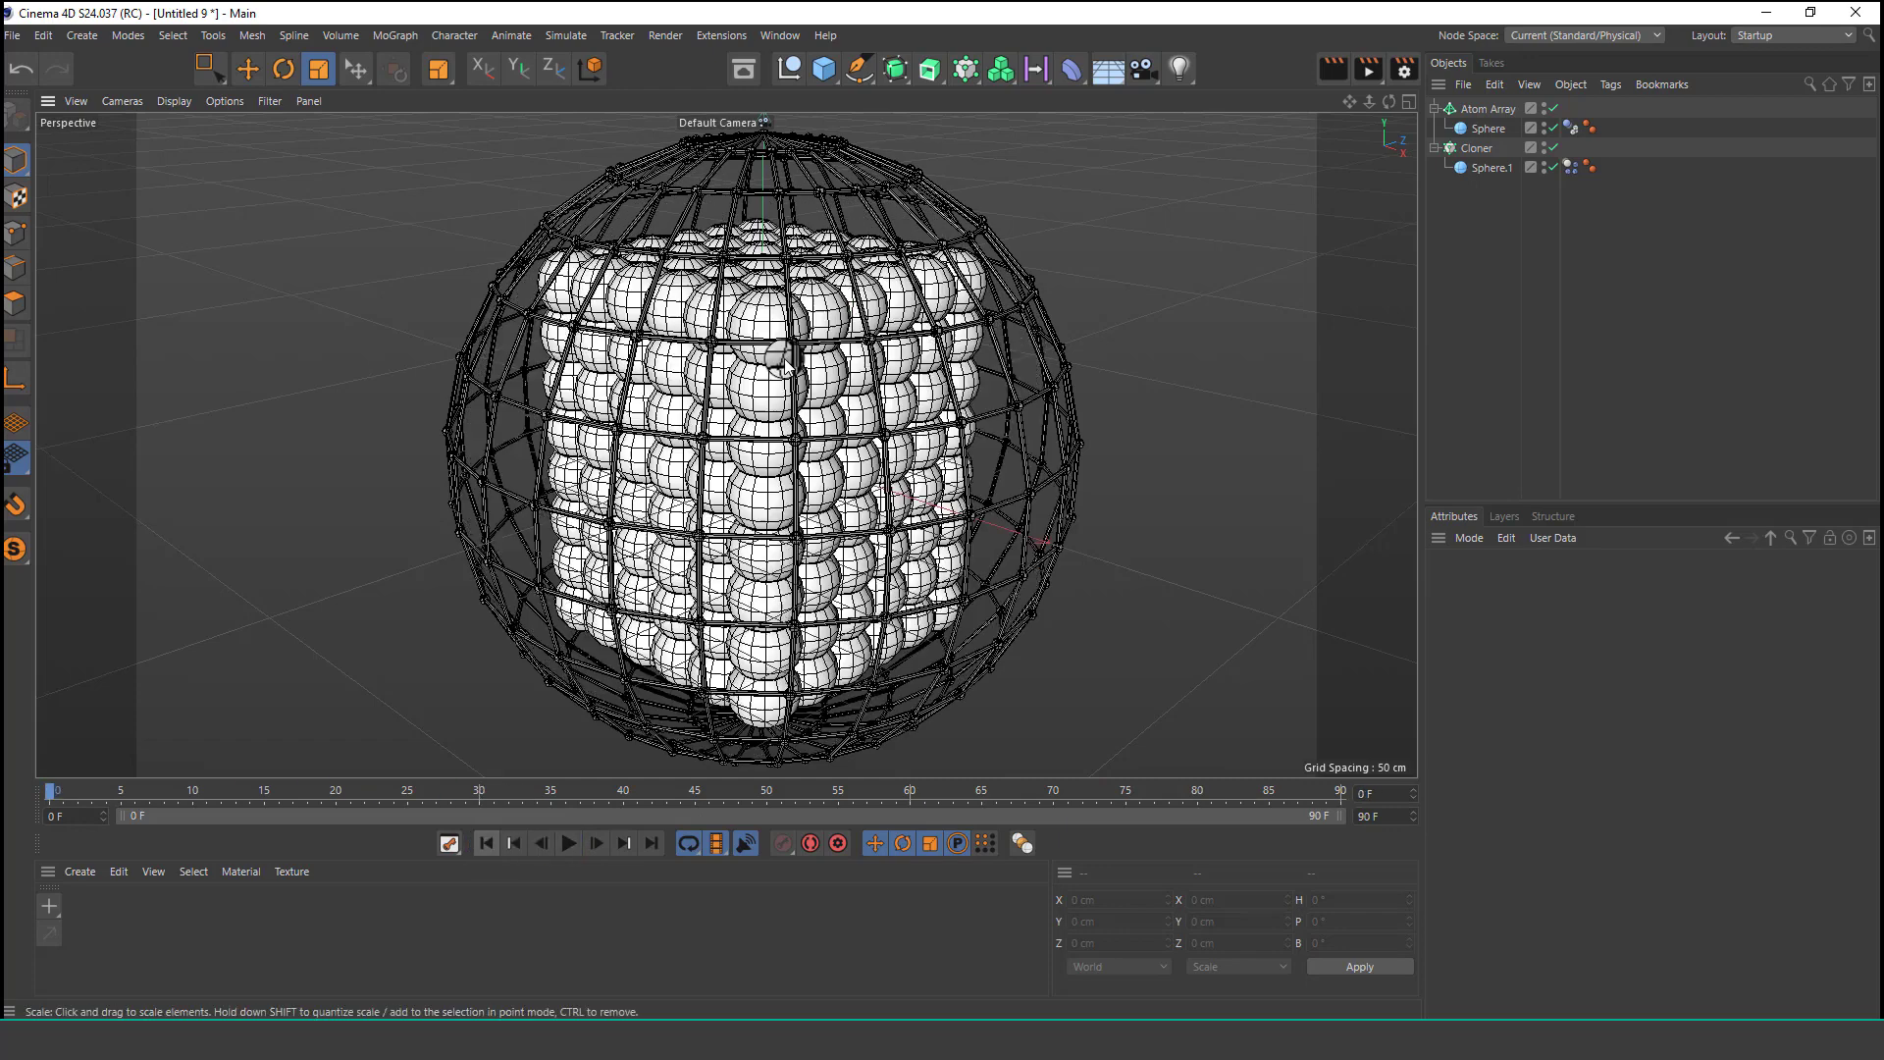
# Add a Null object to the scene and switch to the Live Selection tool.
pyautogui.scroll(-5, 780, 362)
pyautogui.scroll(-1, 781, 355)
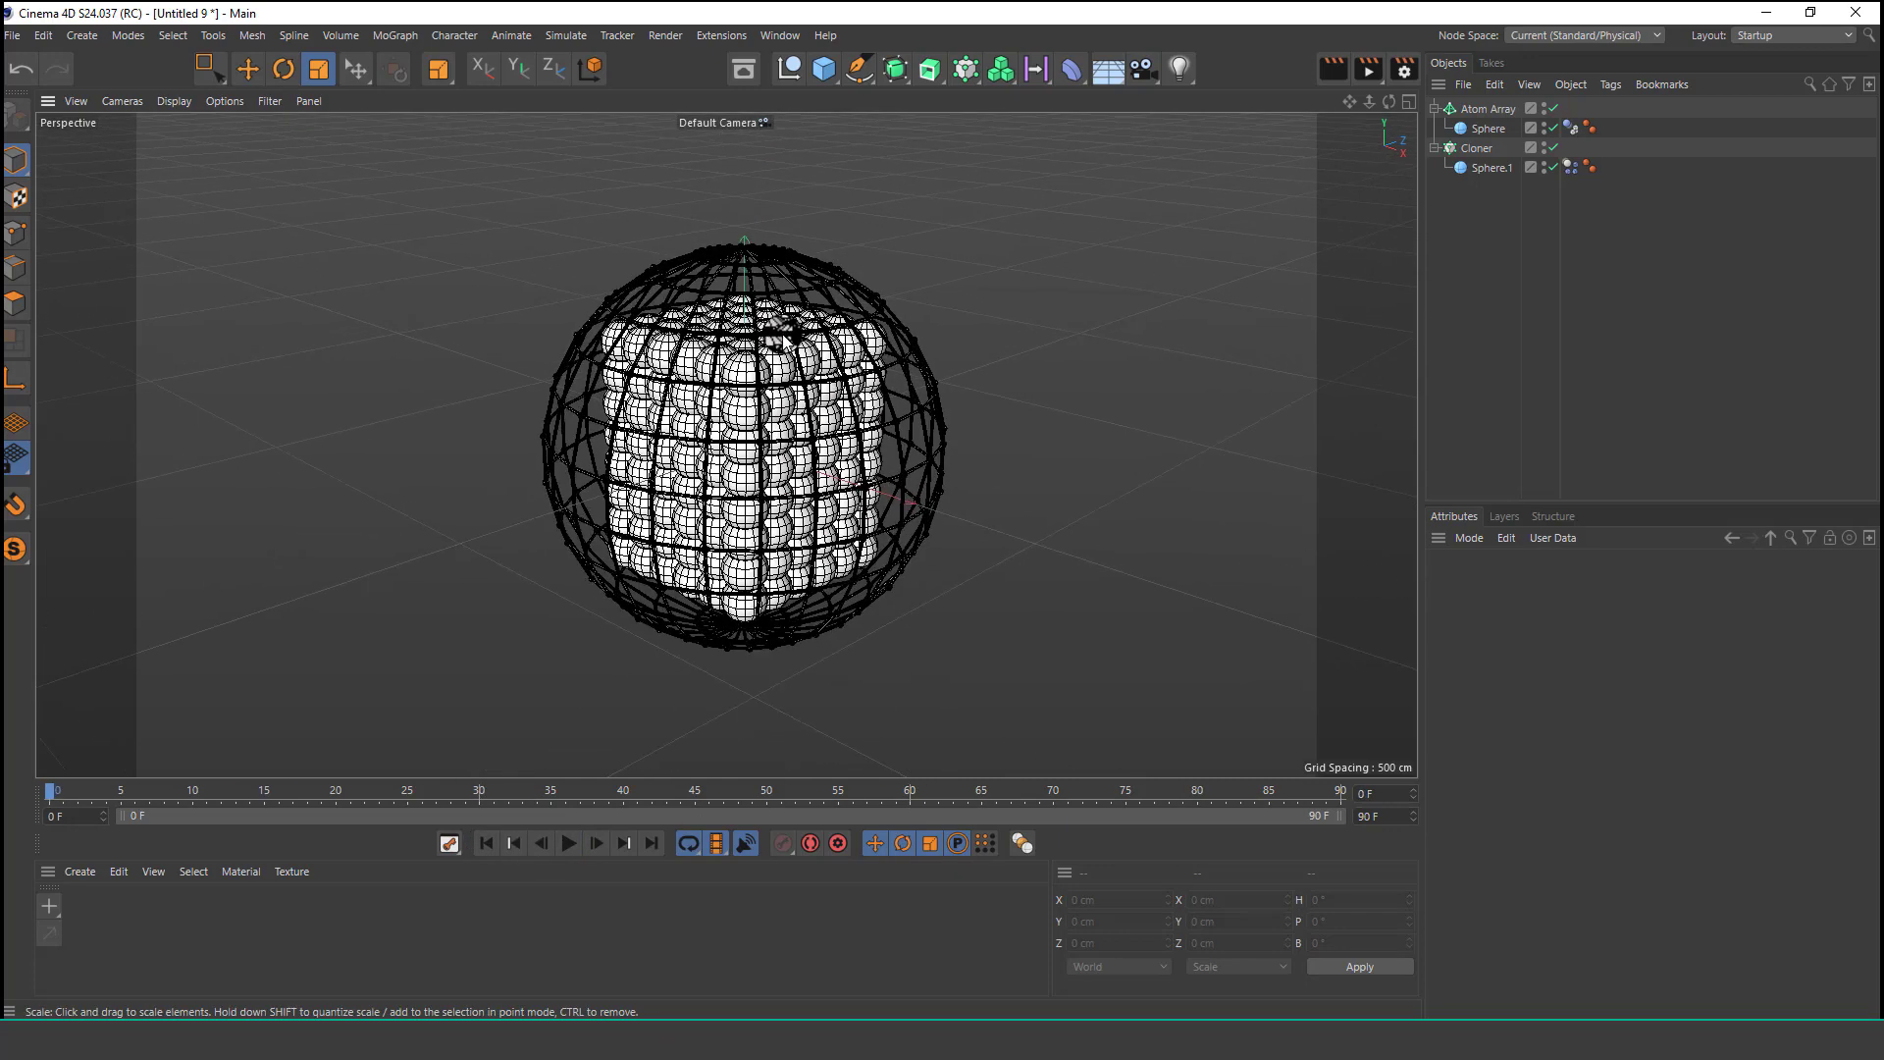
pyautogui.click(785, 74)
pyautogui.moveTo(210, 68); pyautogui.dragTo(263, 93)
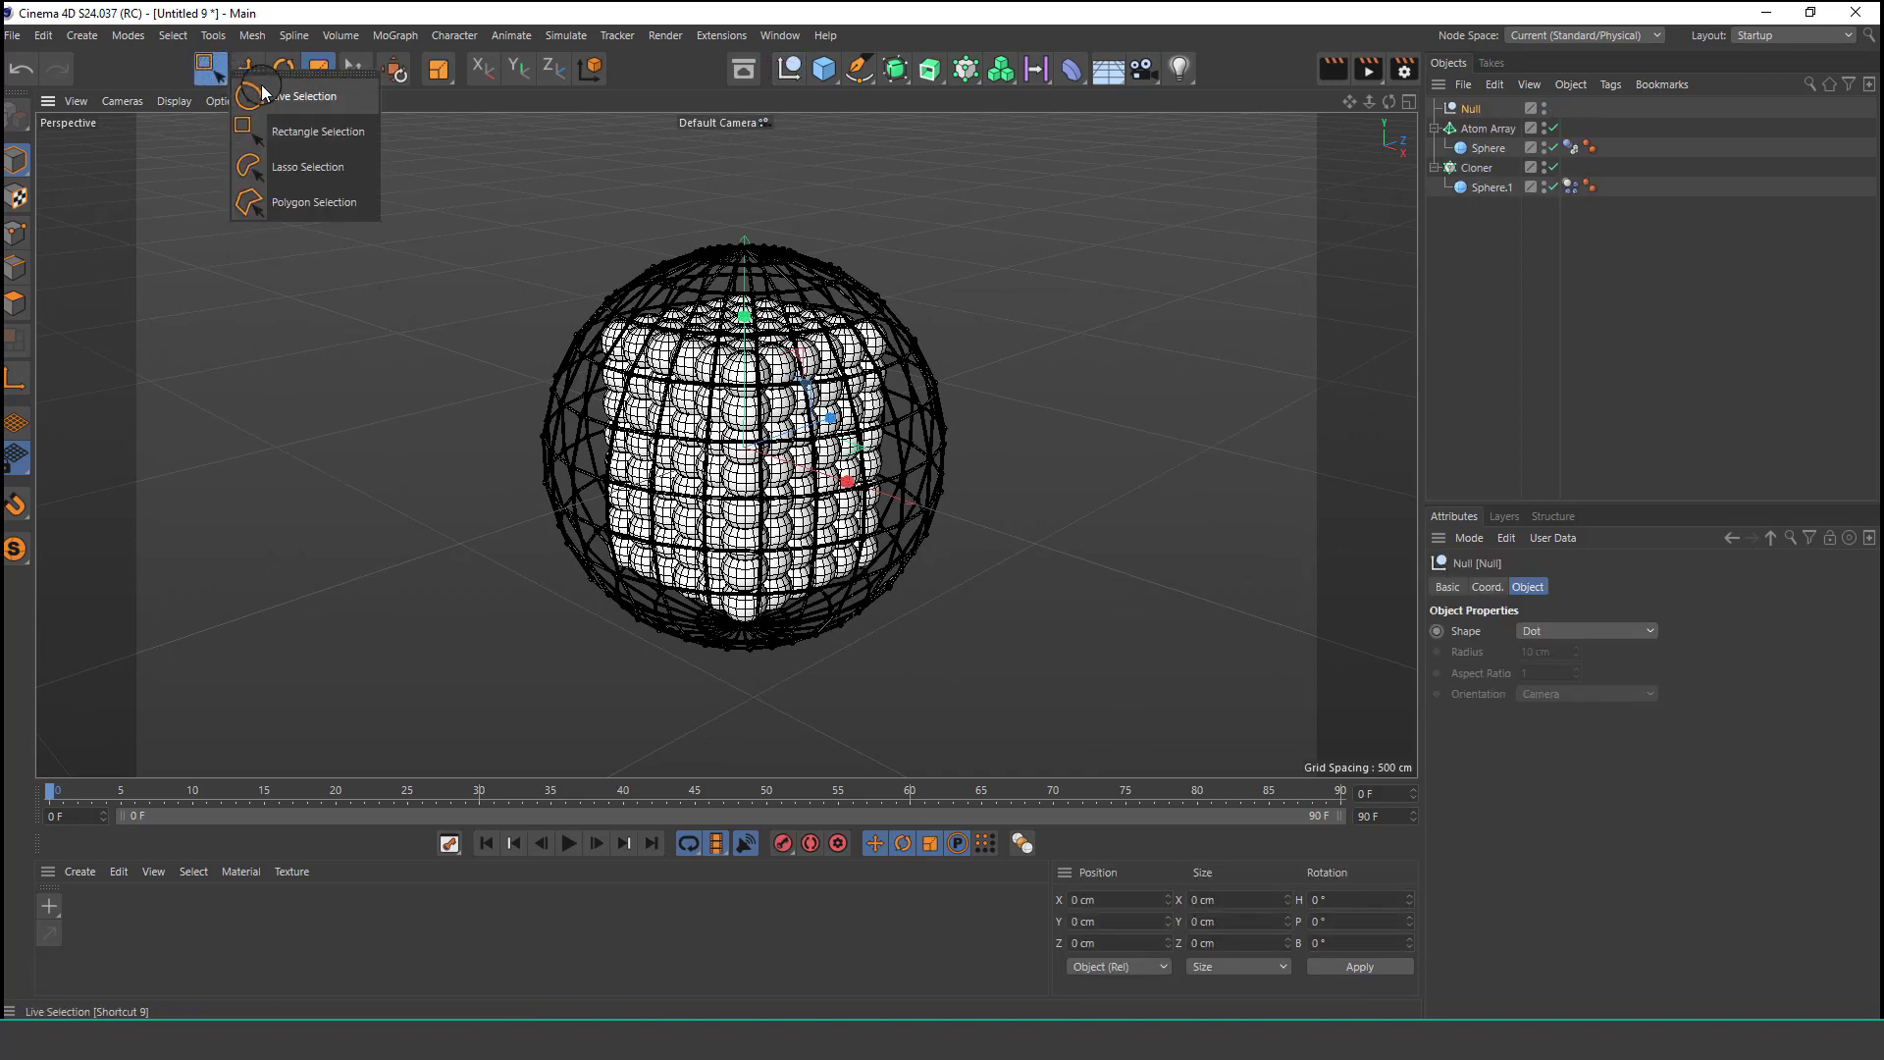
pyautogui.click(263, 93)
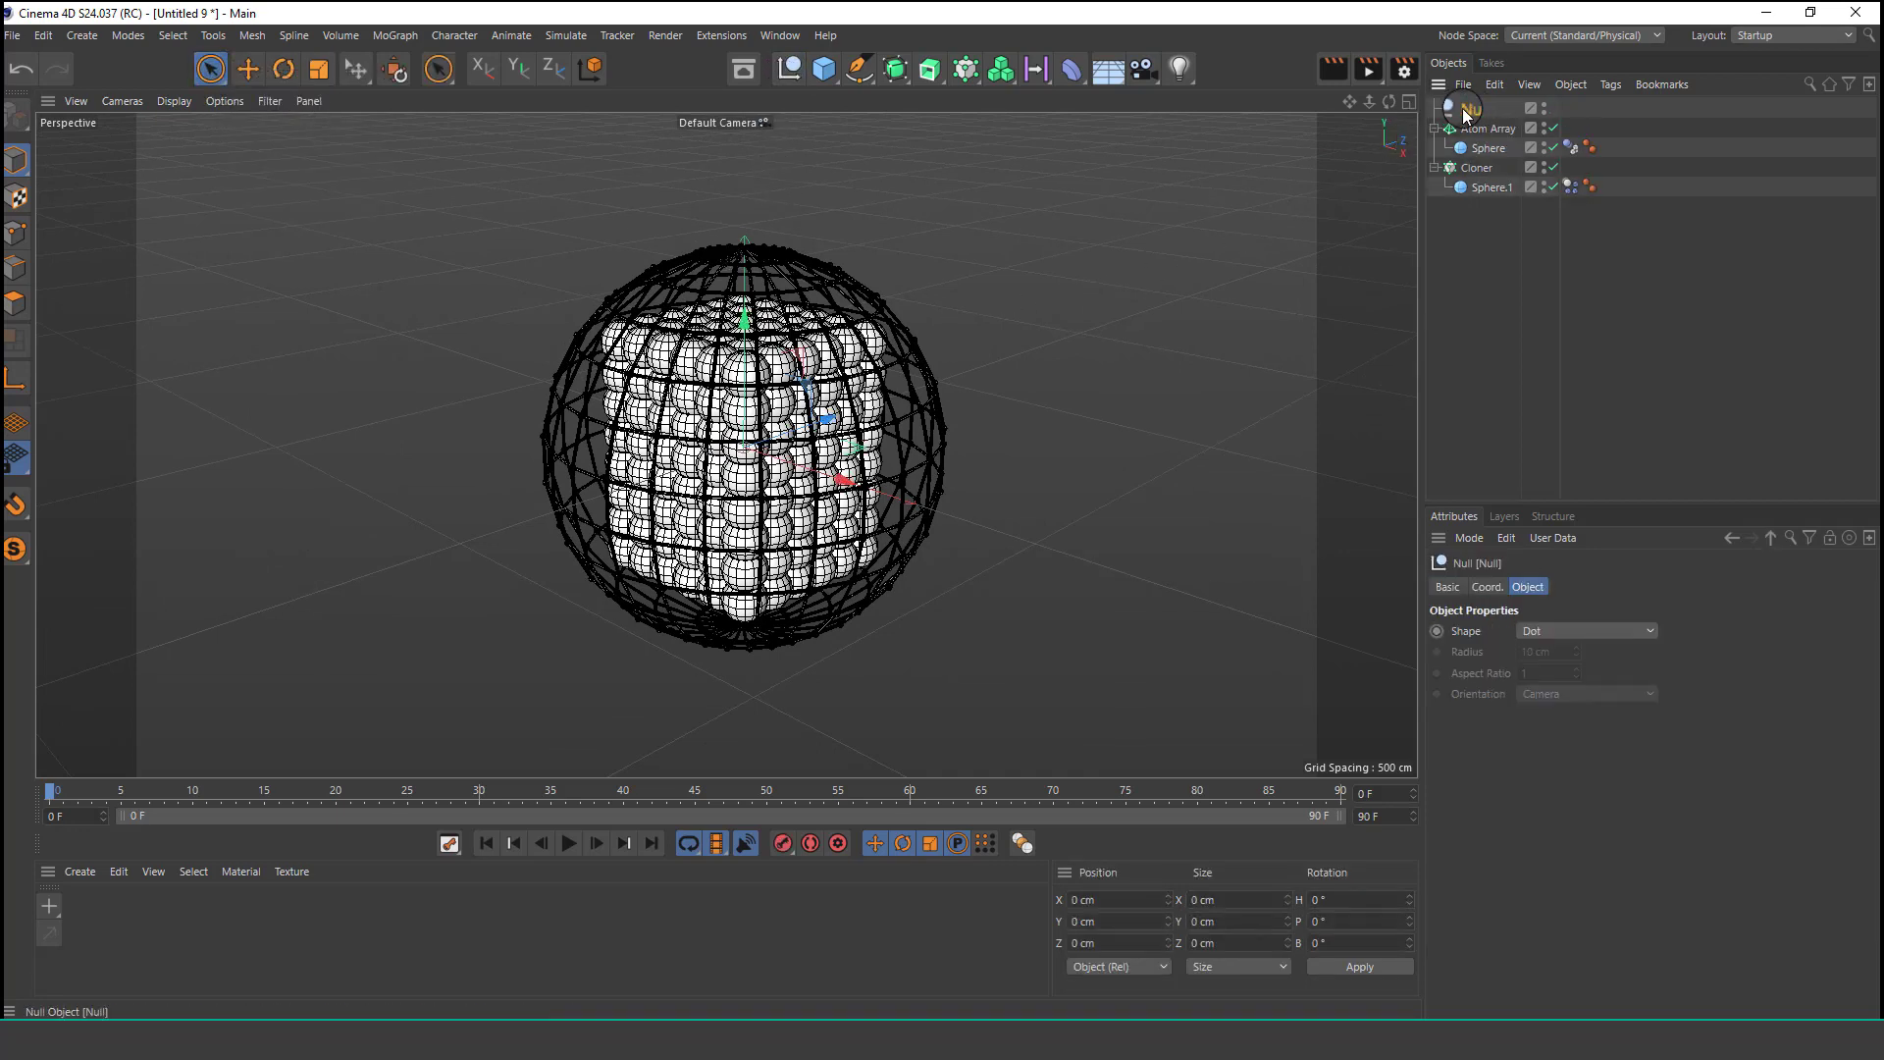
# Add a Vibrate tag to the Null with position amplitude 400, 0, 600 cm and frequency 0.5.
pyautogui.click(1604, 88)
pyautogui.moveTo(1658, 116)
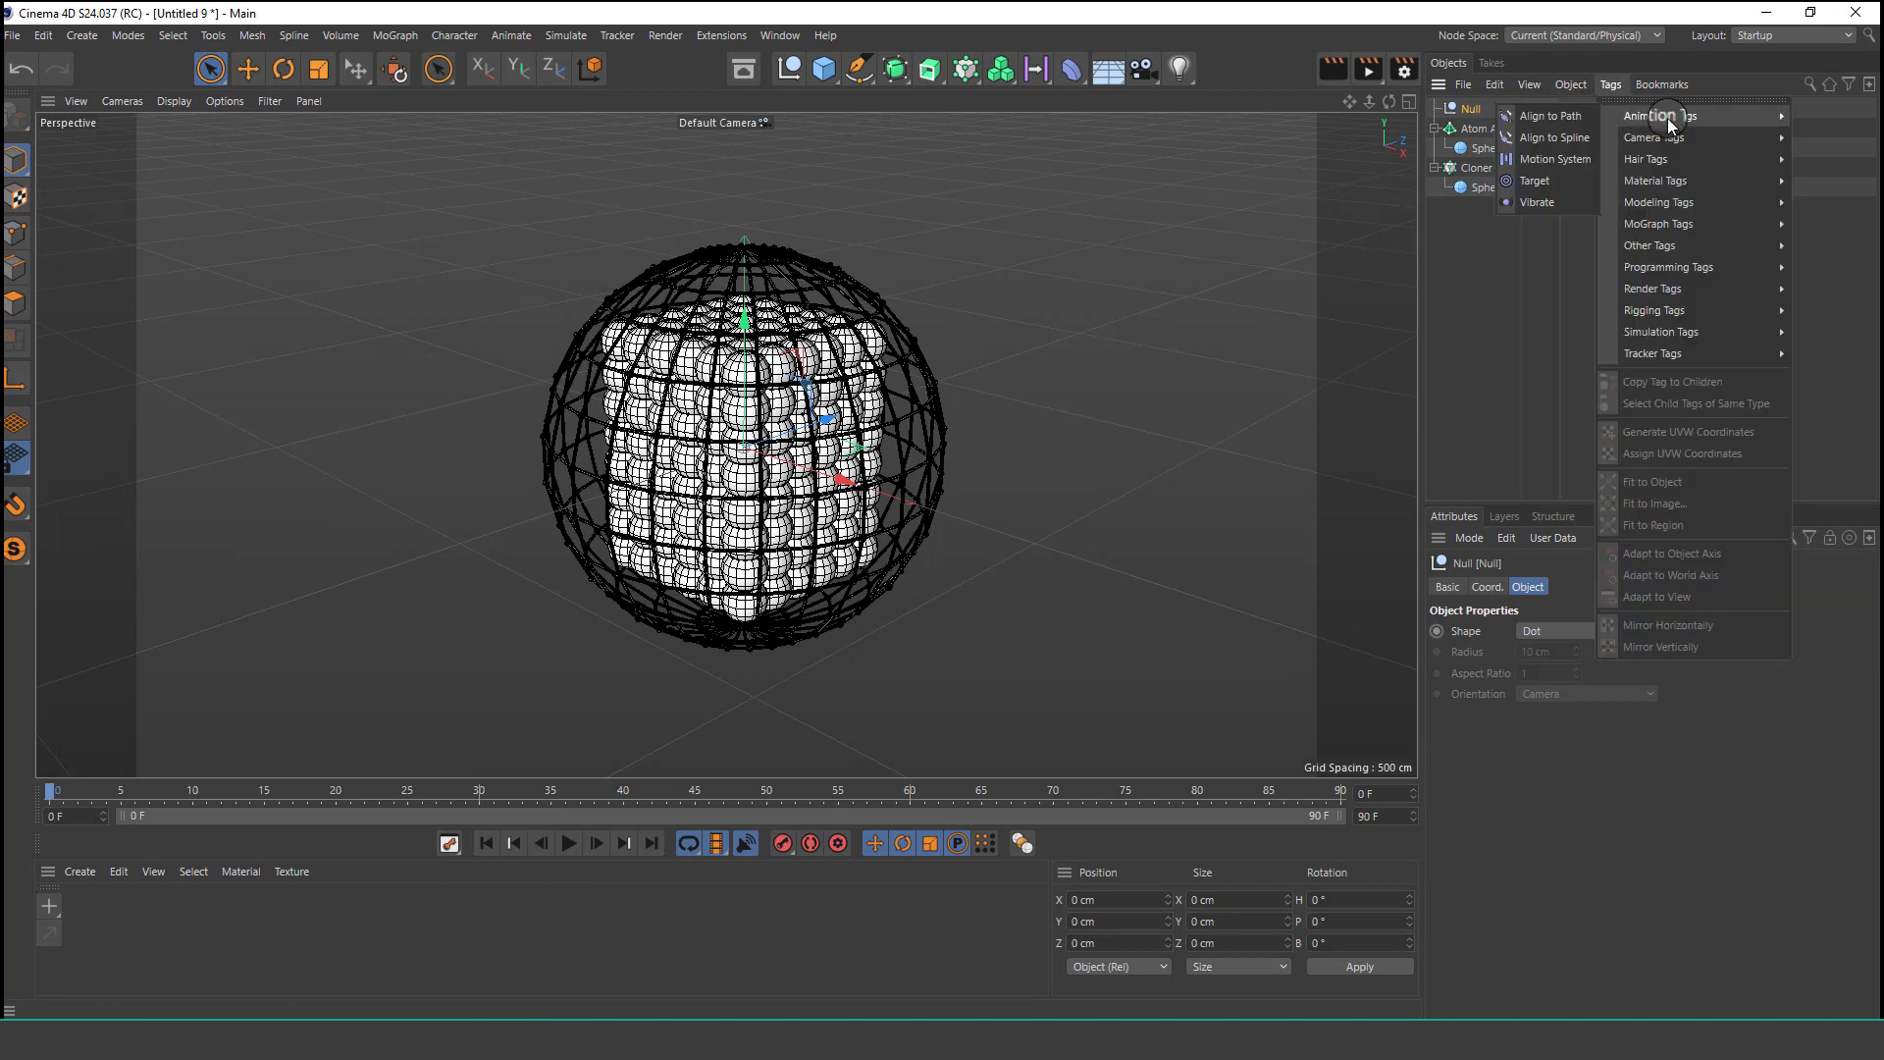
pyautogui.click(1546, 202)
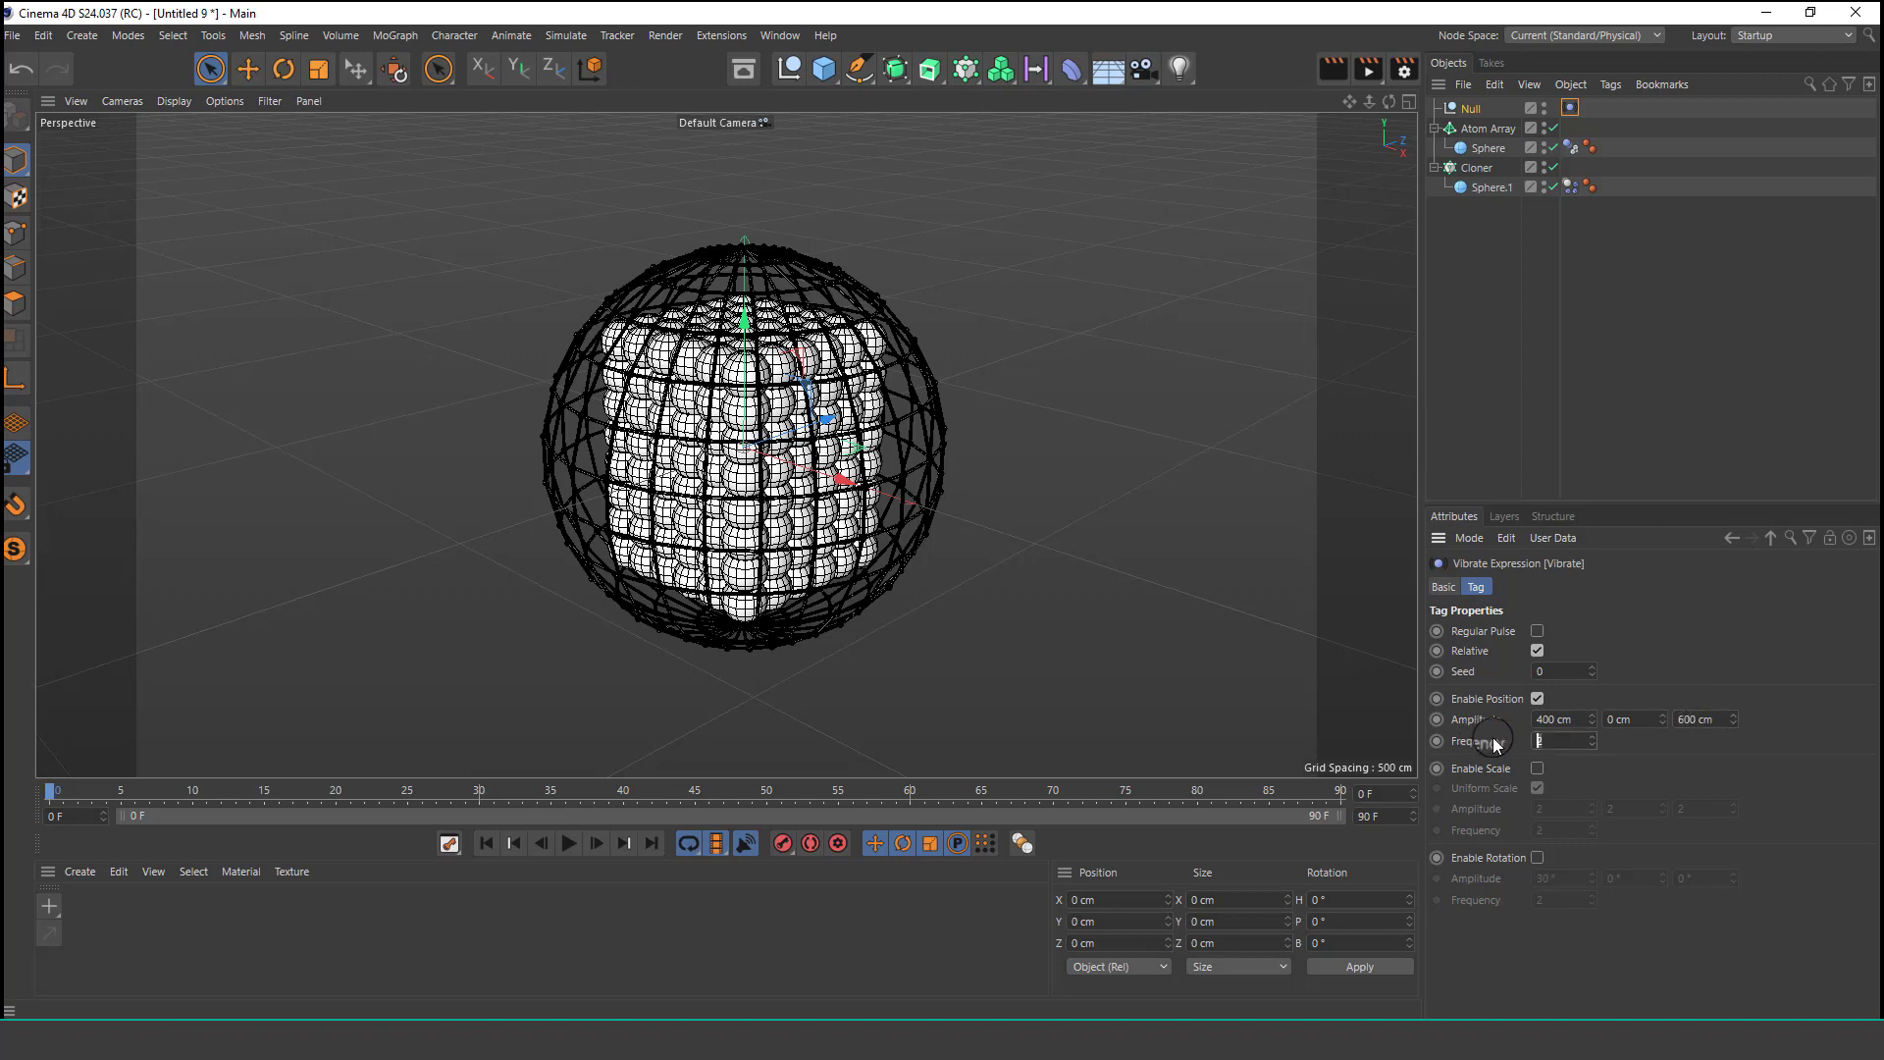
pyautogui.press('Return')
# Play the simulation to test the vibration, select the Null, and pause playback.
pyautogui.click(574, 842)
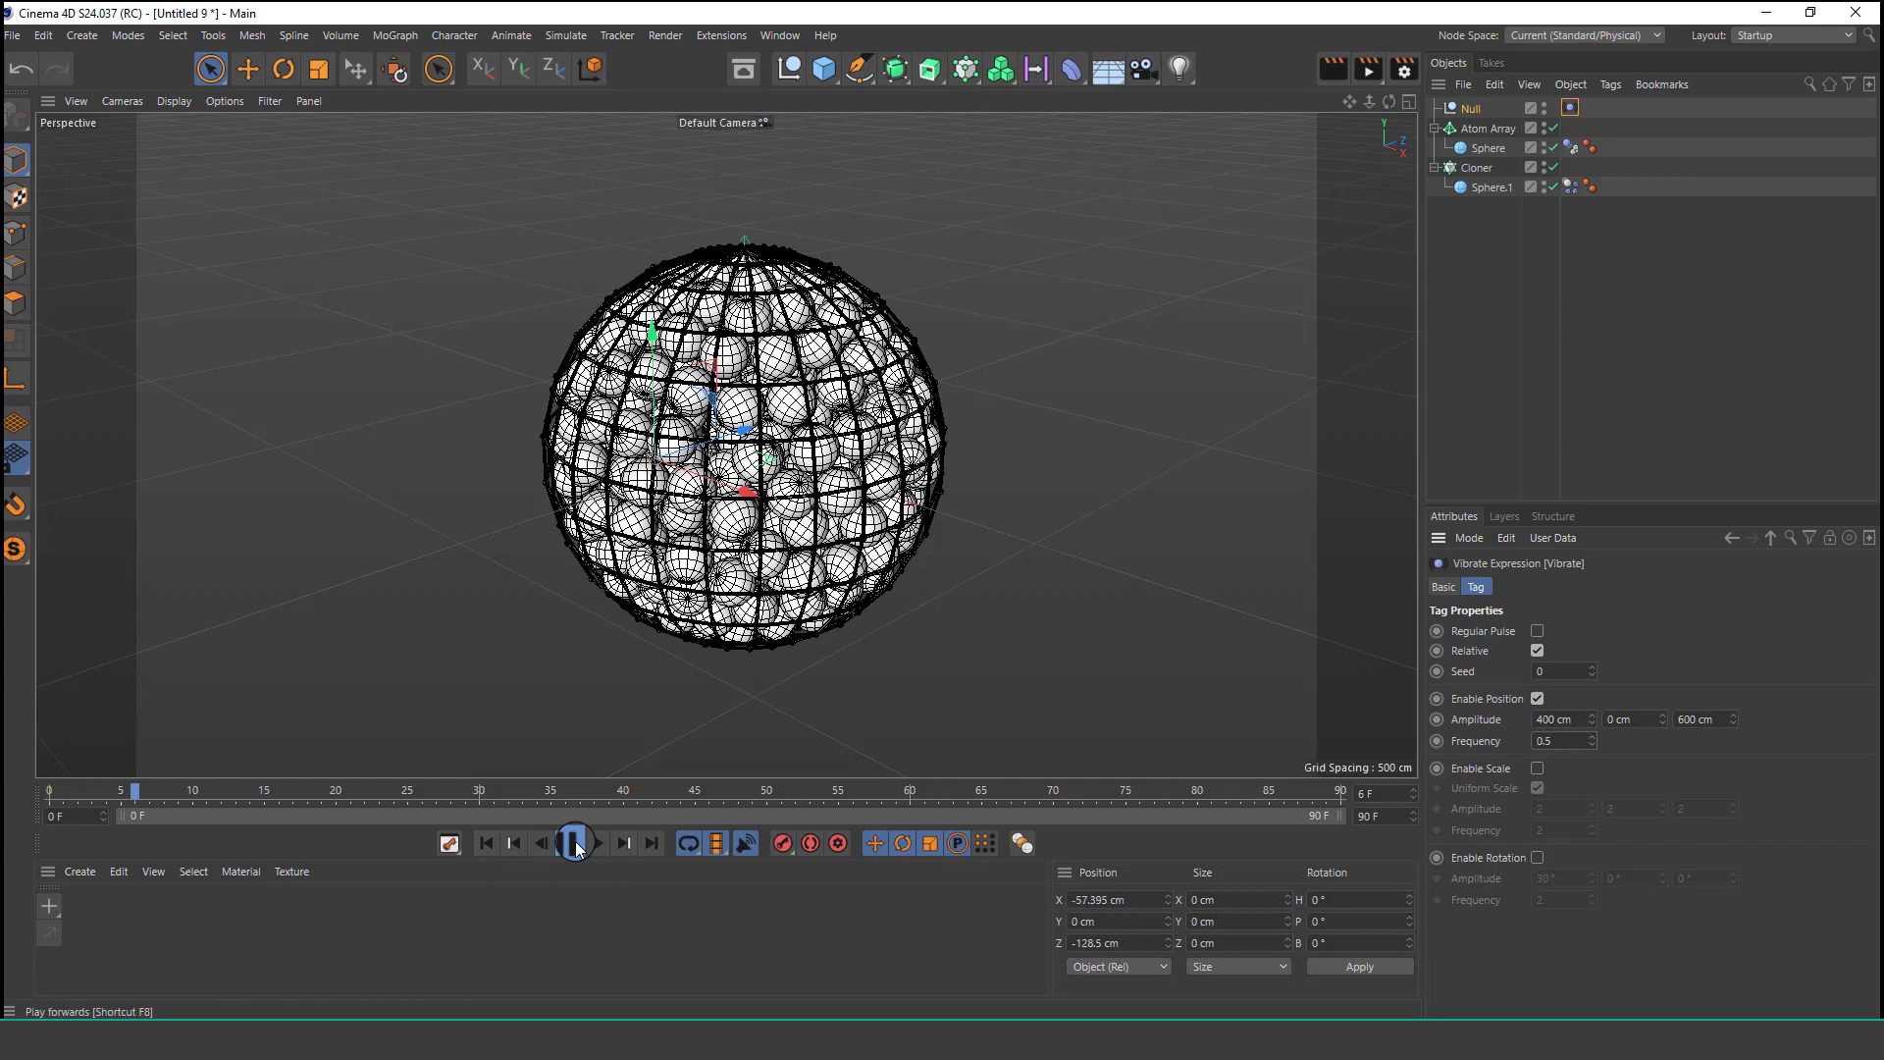
pyautogui.click(1471, 110)
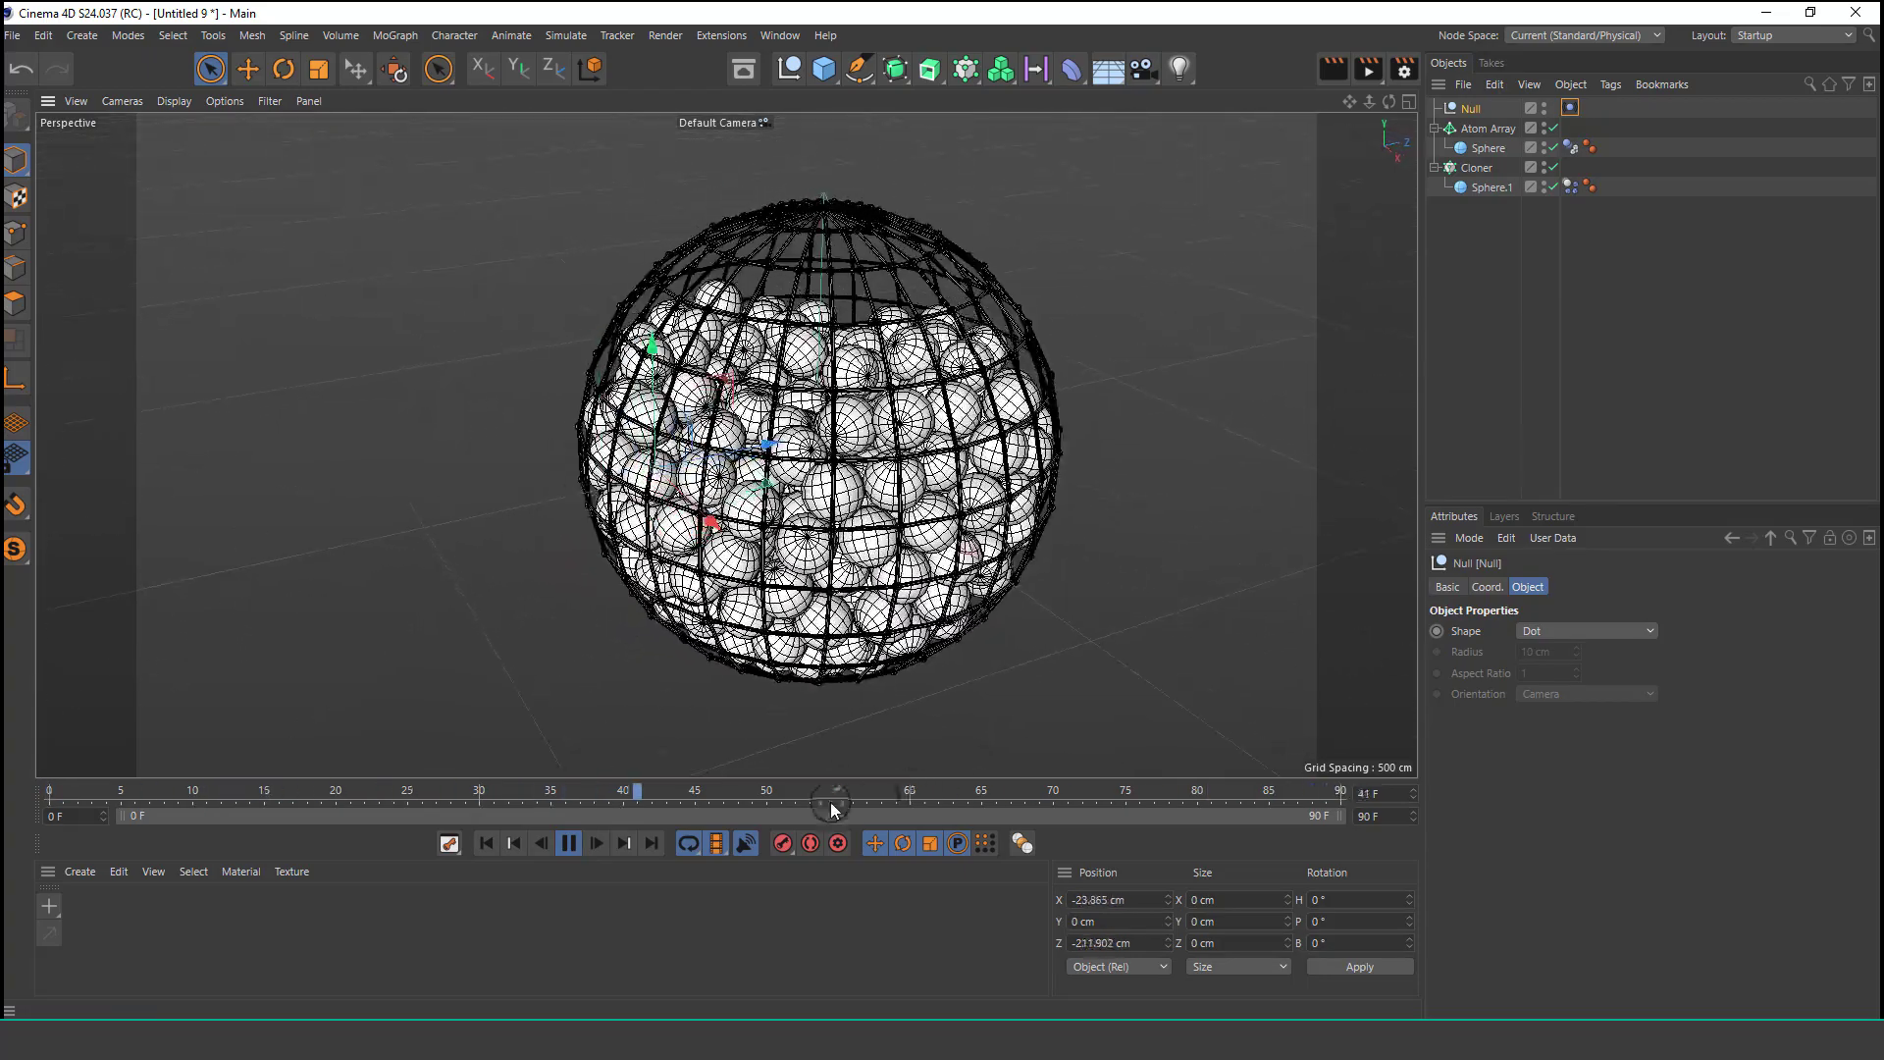
pyautogui.click(566, 844)
# Group the Atom Array and Cloner objects into a new null and parent it under the vibrating Null.
pyautogui.moveTo(1438, 197); pyautogui.dragTo(1504, 123)
pyautogui.rightClick(1504, 137)
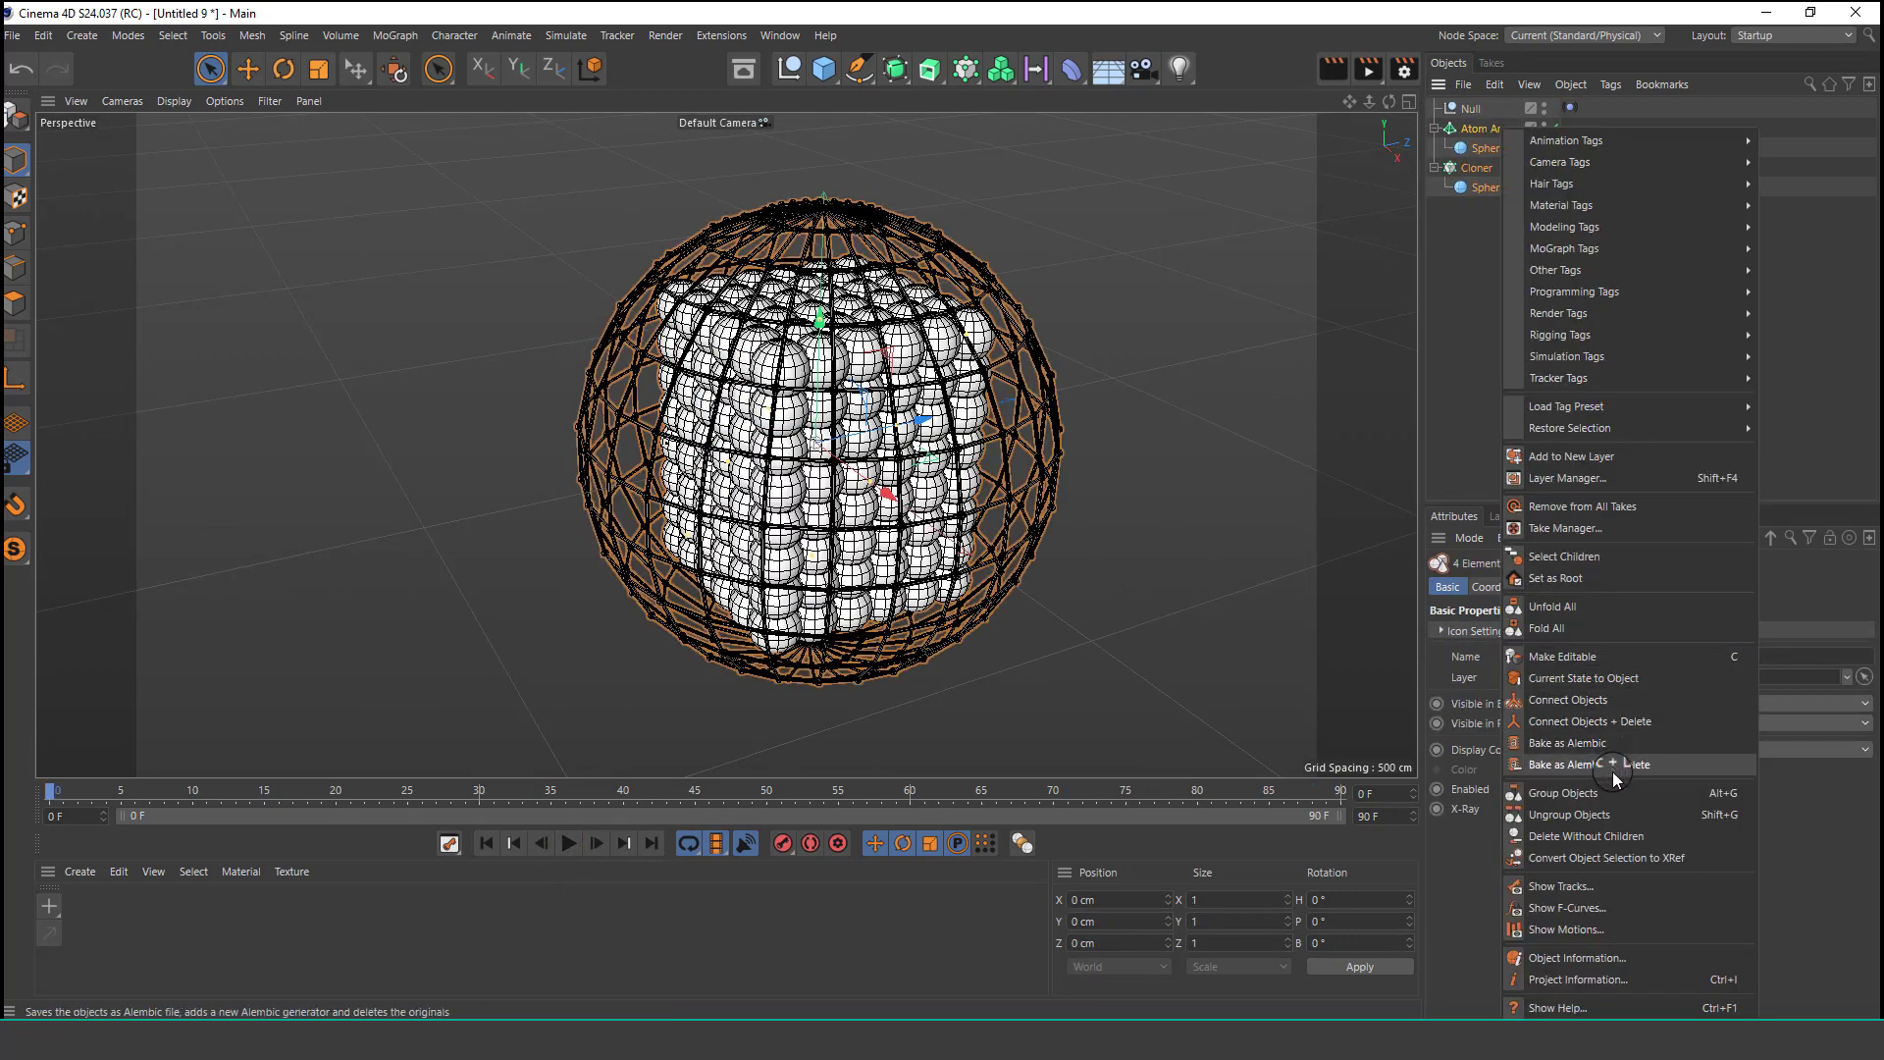
pyautogui.click(1570, 792)
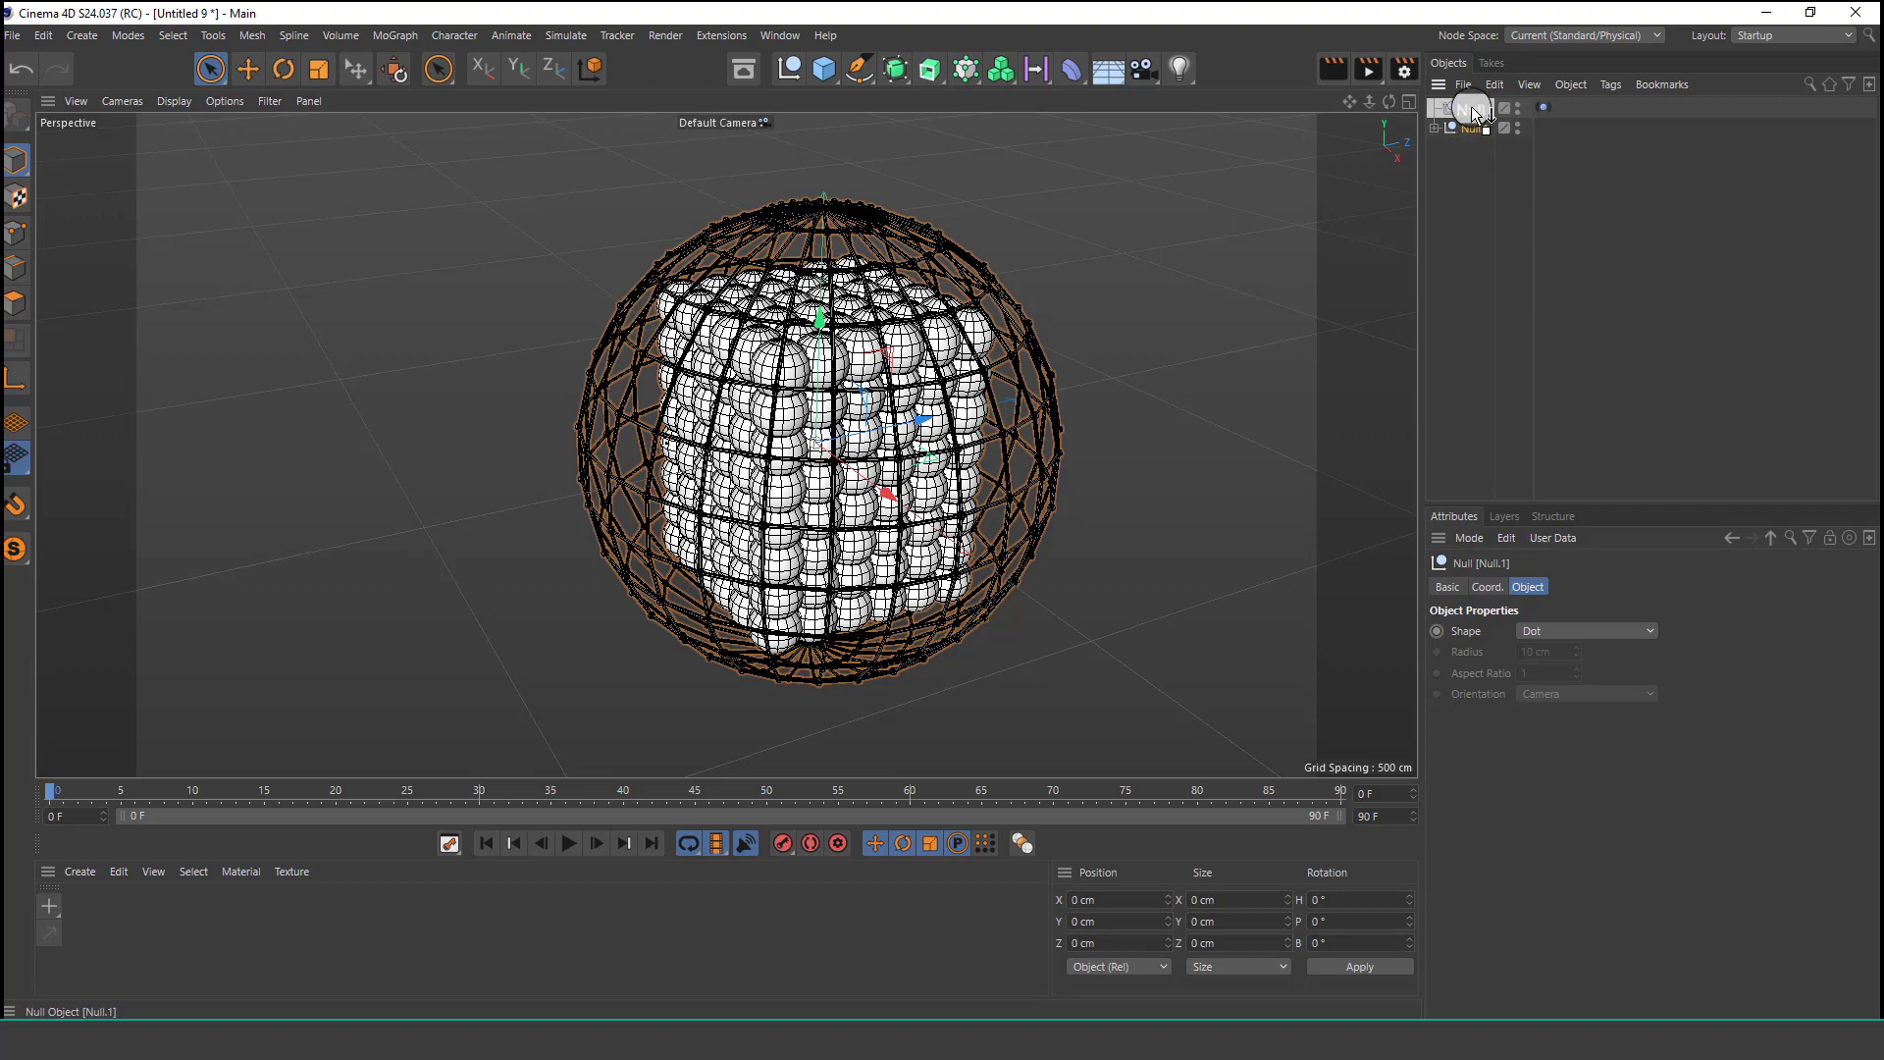
pyautogui.moveTo(1472, 114); pyautogui.dragTo(1471, 109)
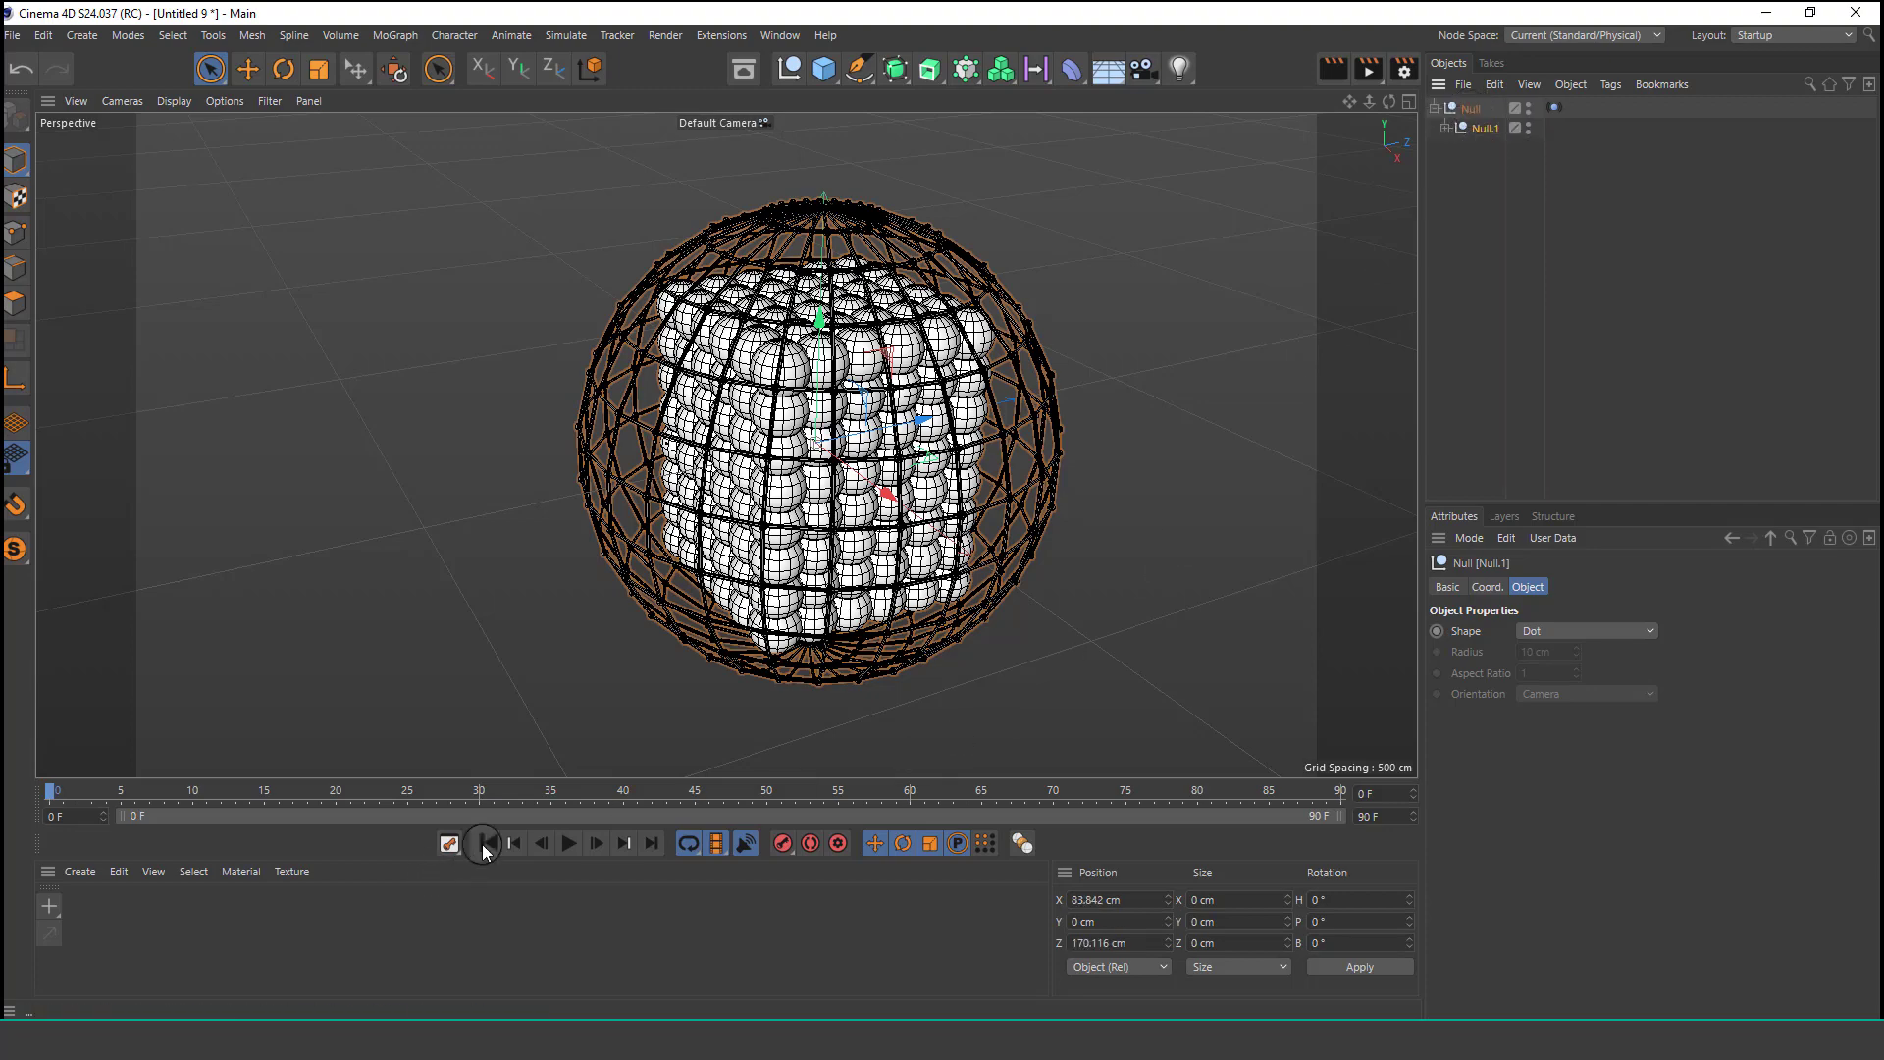
# Play the simulation and orbit and zoom the viewport to examine the moving sphere.
pyautogui.click(568, 843)
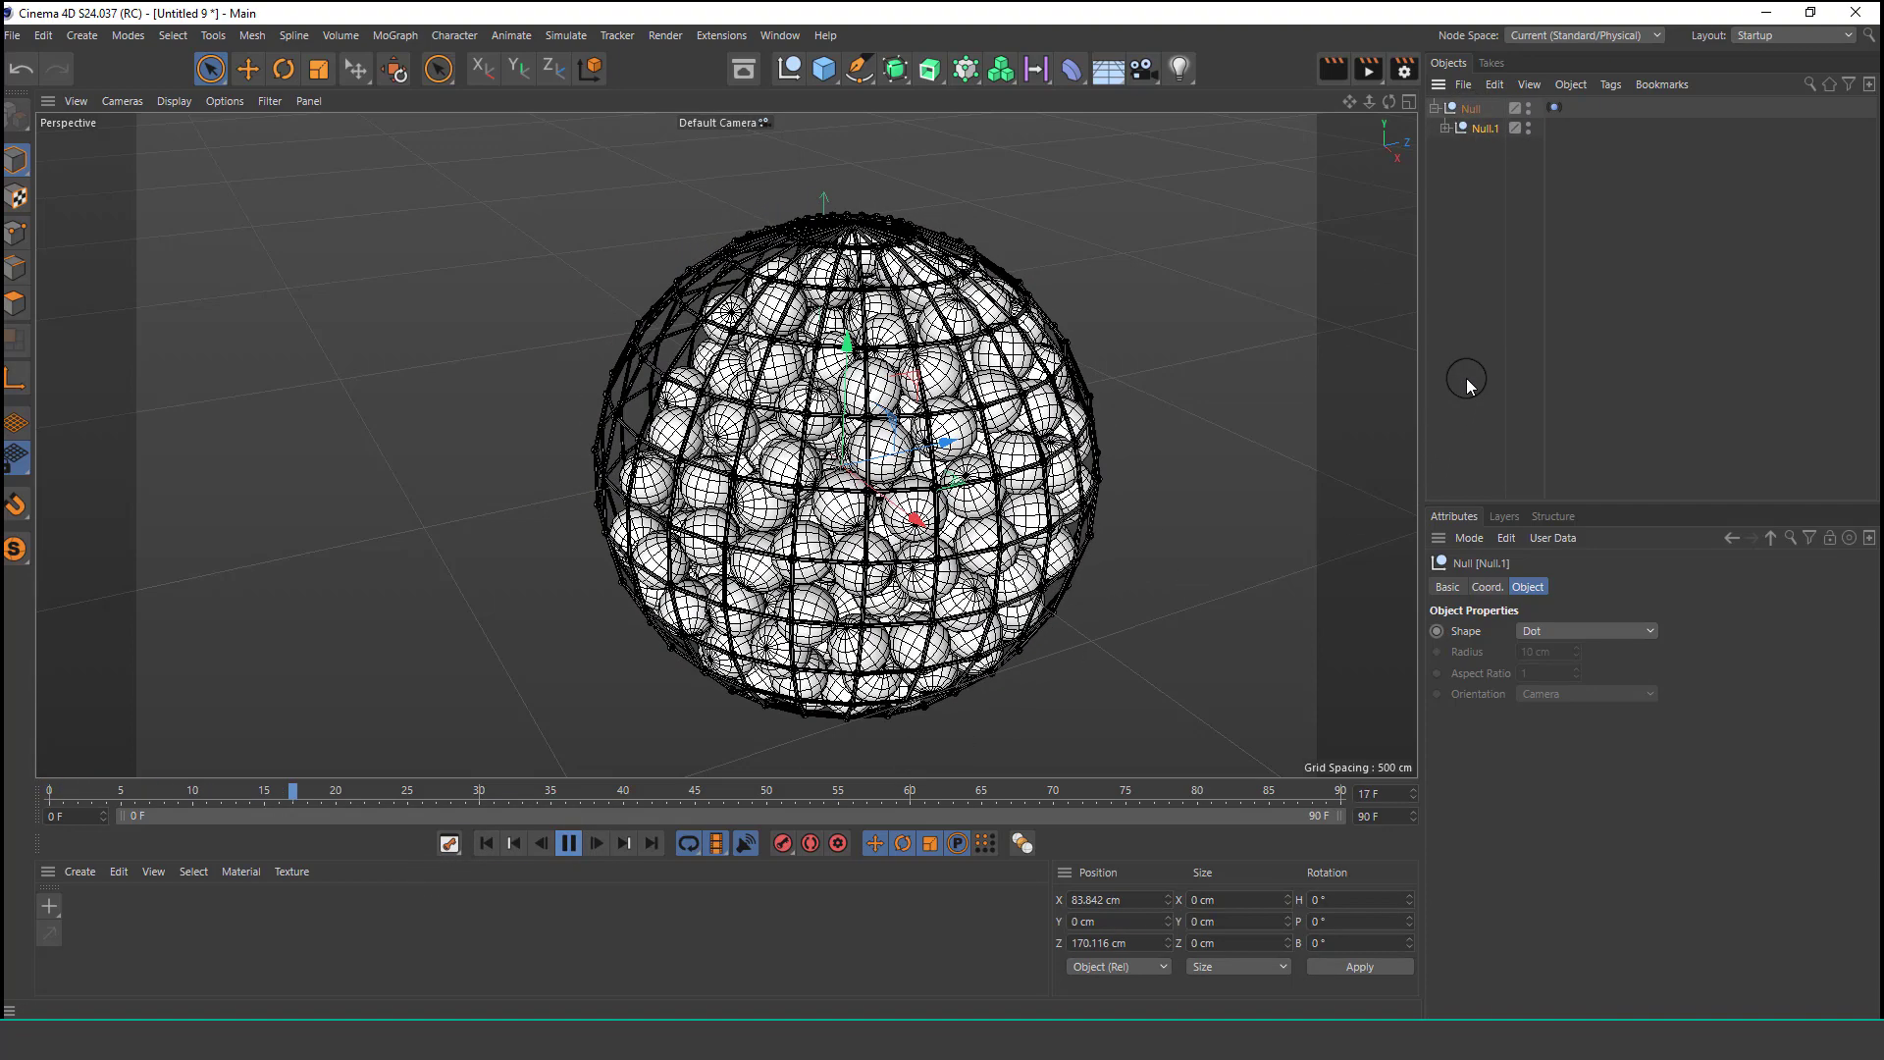
pyautogui.click(1466, 380)
pyautogui.click(1055, 427)
pyautogui.scroll(-1, 1071, 422)
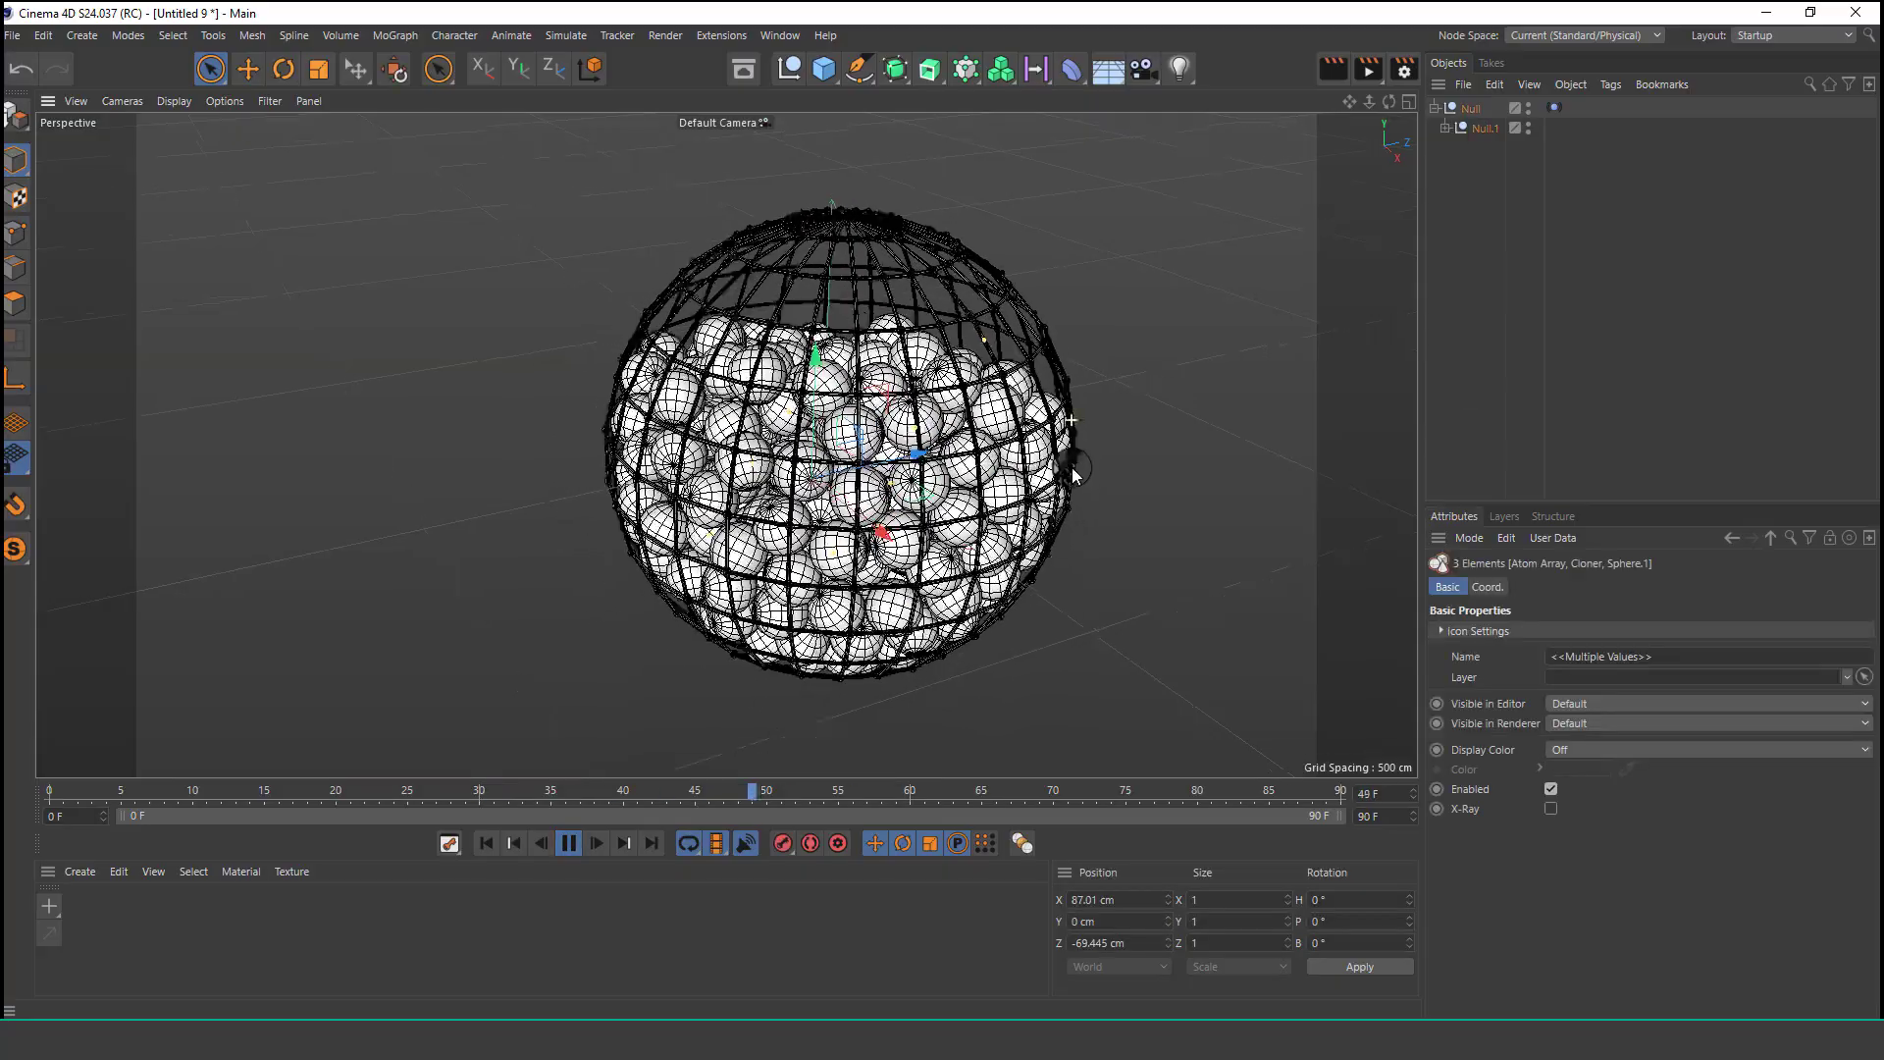
pyautogui.keyDown('alt'); pyautogui.moveTo(1072, 467); pyautogui.dragTo(1076, 500, button='right'); pyautogui.keyUp('alt')
pyautogui.keyDown('alt'); pyautogui.moveTo(1170, 451); pyautogui.dragTo(1022, 448, button='middle'); pyautogui.keyUp('alt')
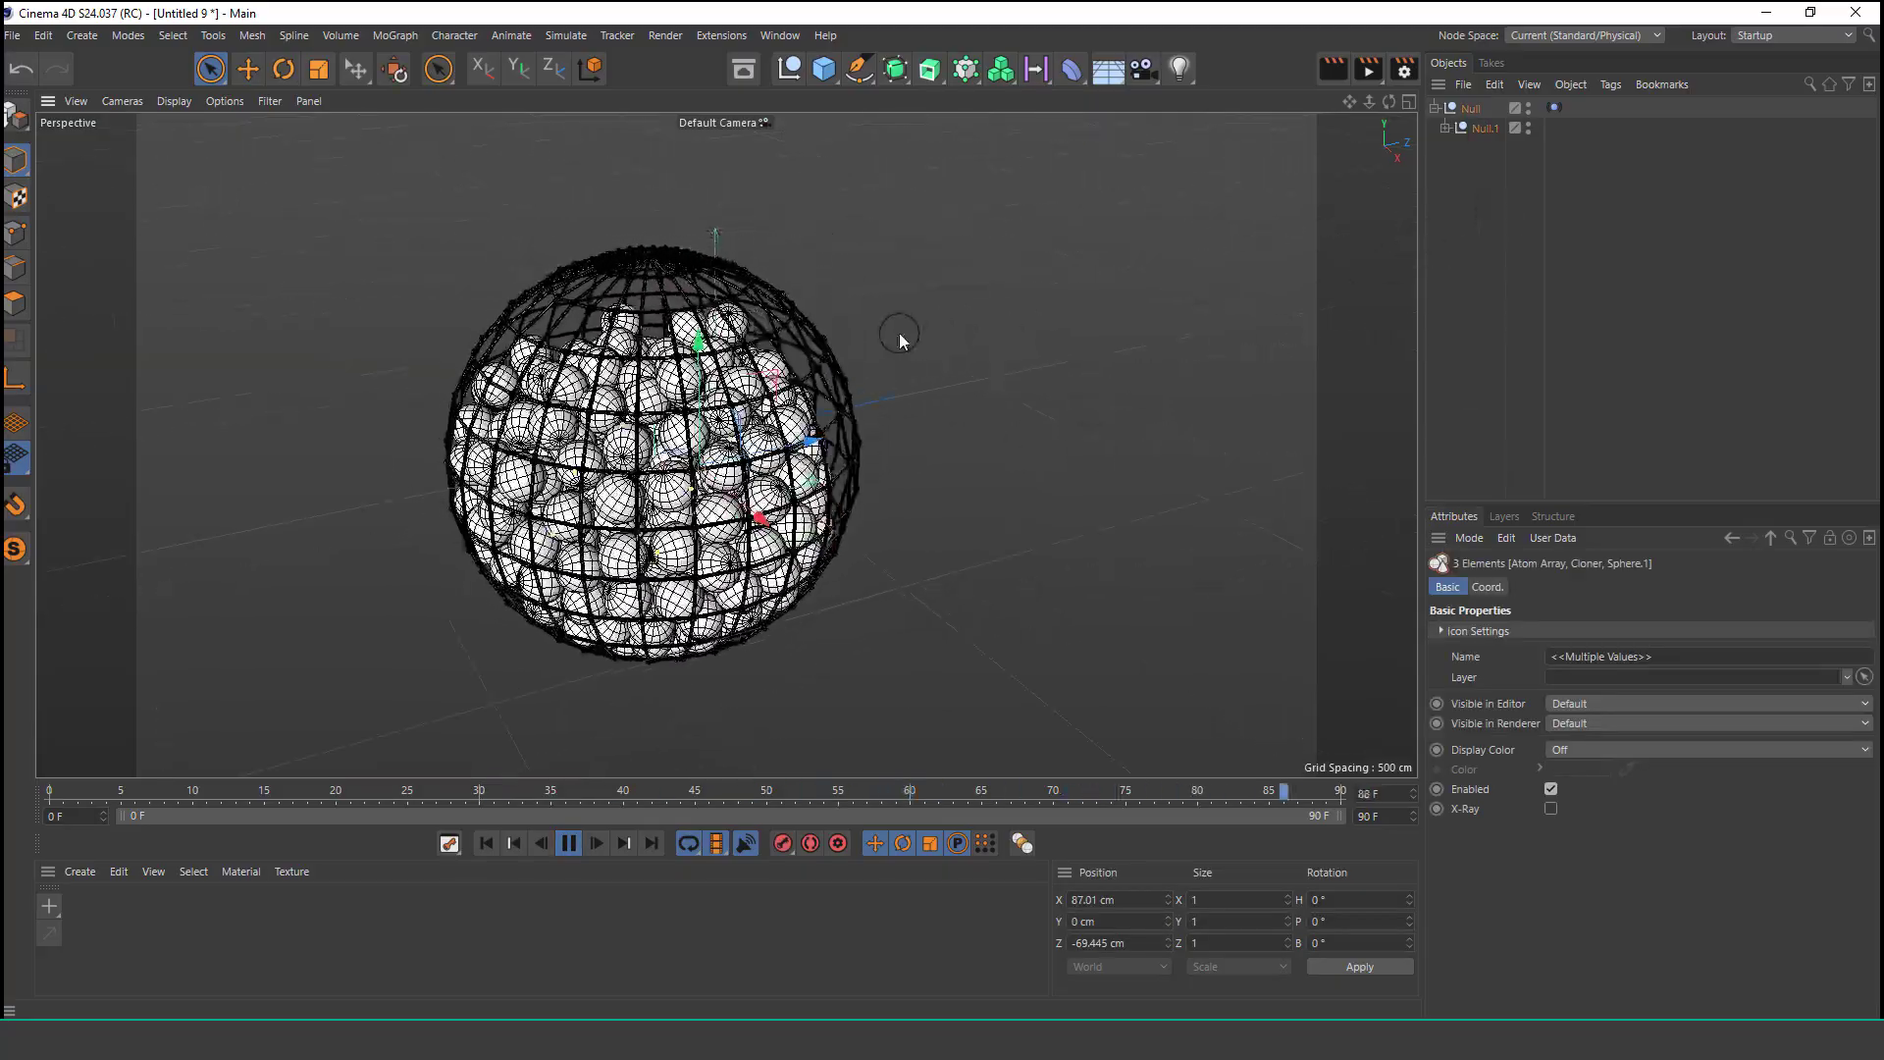
pyautogui.scroll(-4, 900, 335)
pyautogui.click(1447, 275)
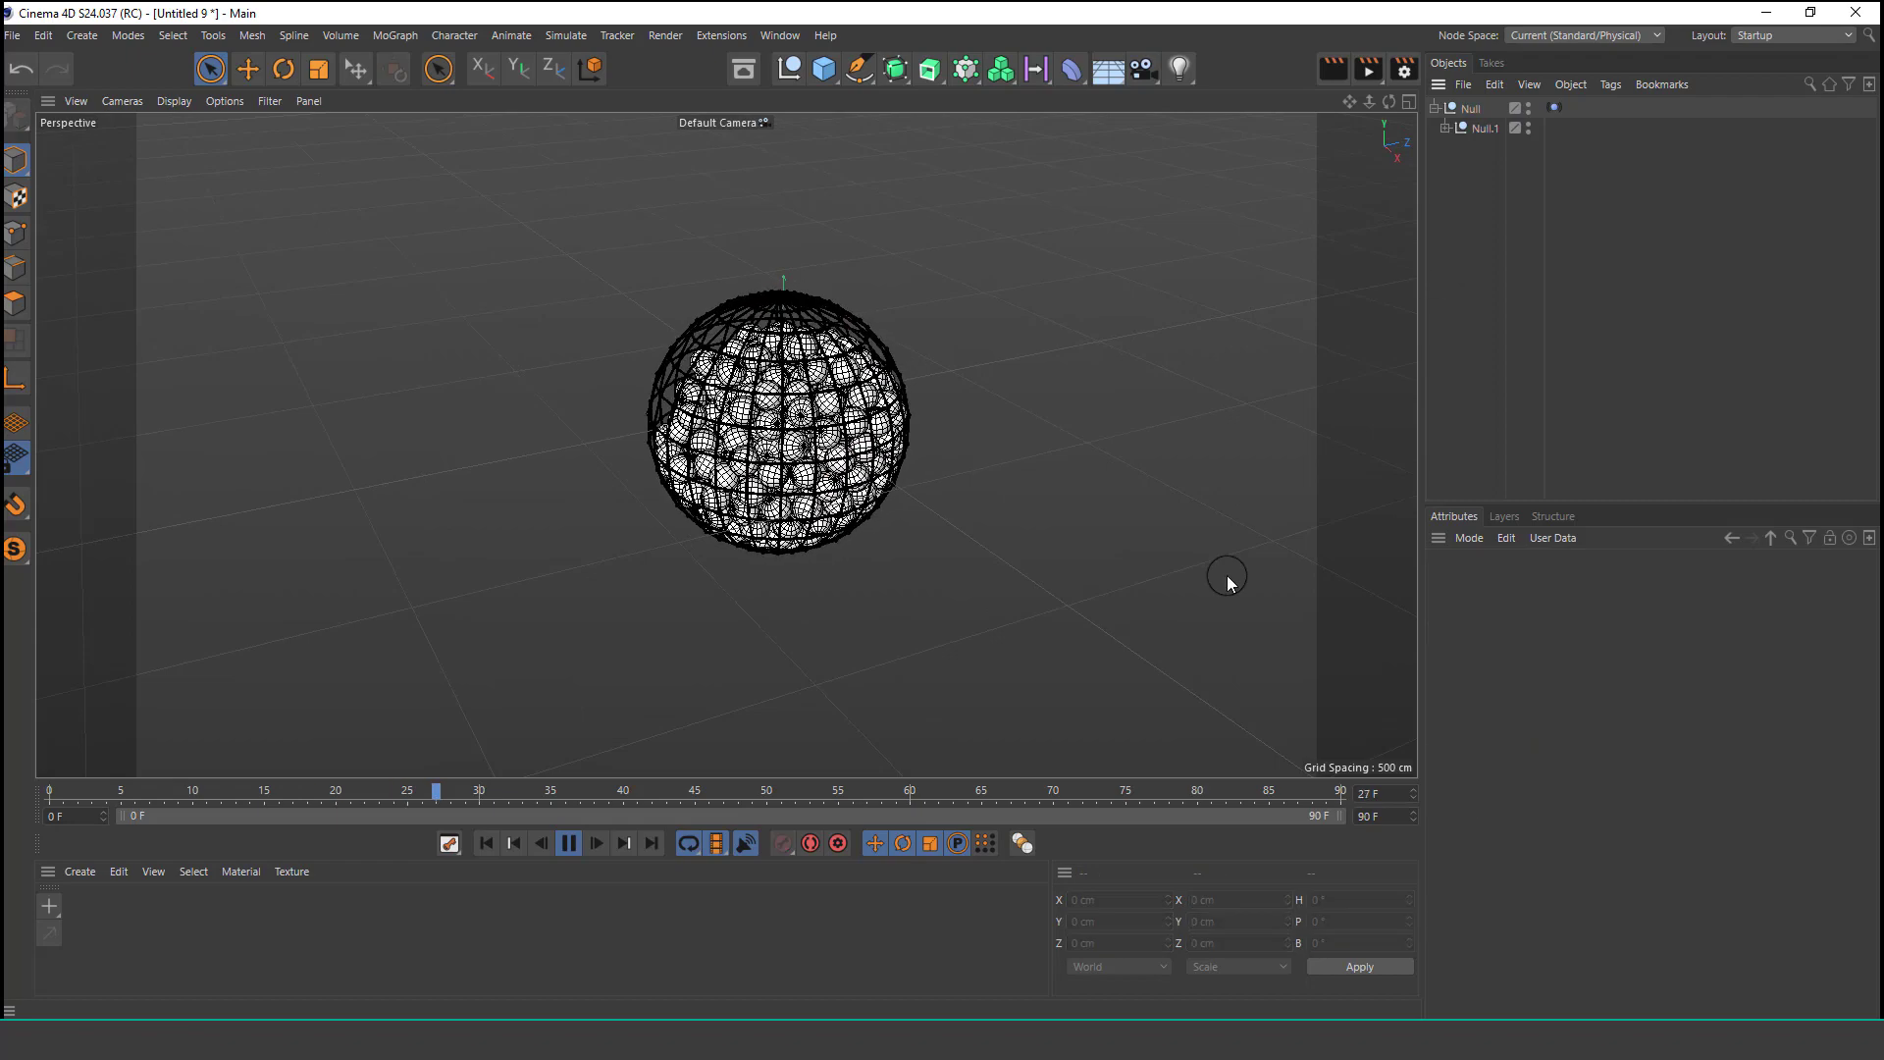
# Switch the viewport display to Gouraud Shading (Lines).
pyautogui.click(175, 101)
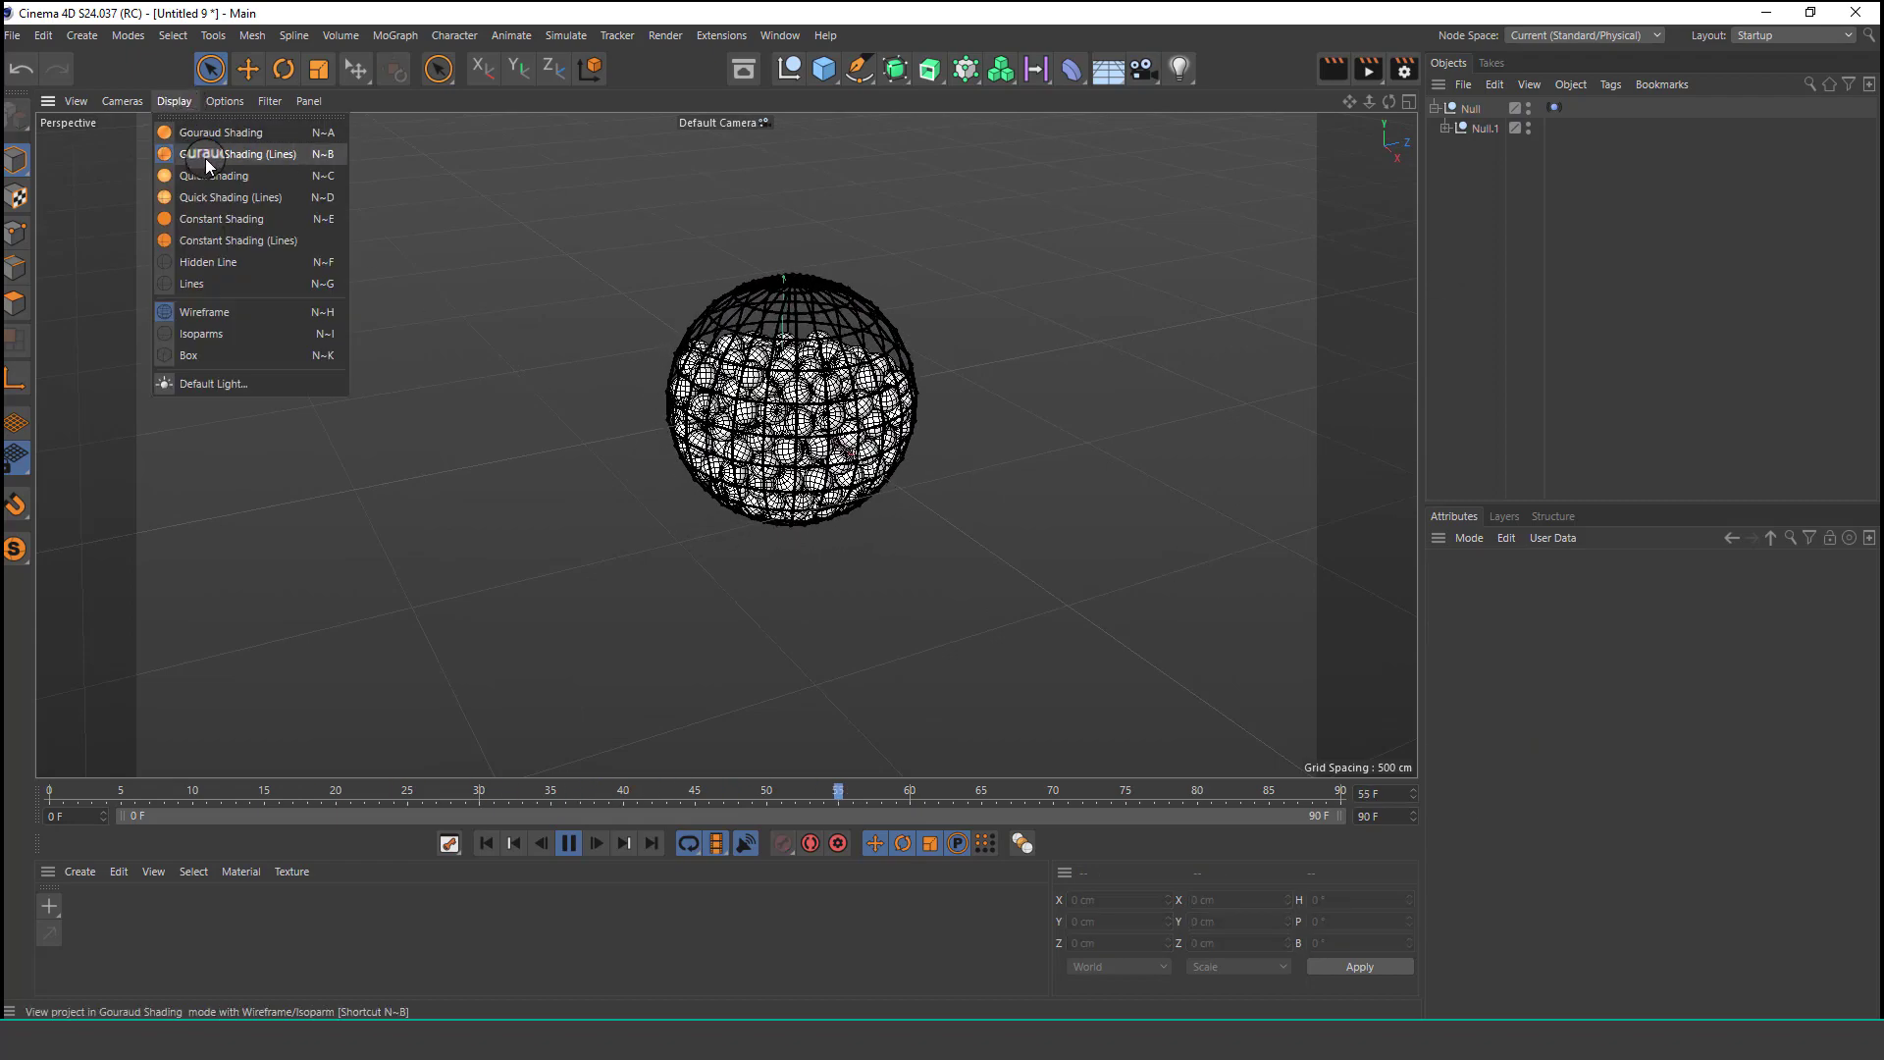
pyautogui.click(204, 155)
pyautogui.click(1469, 128)
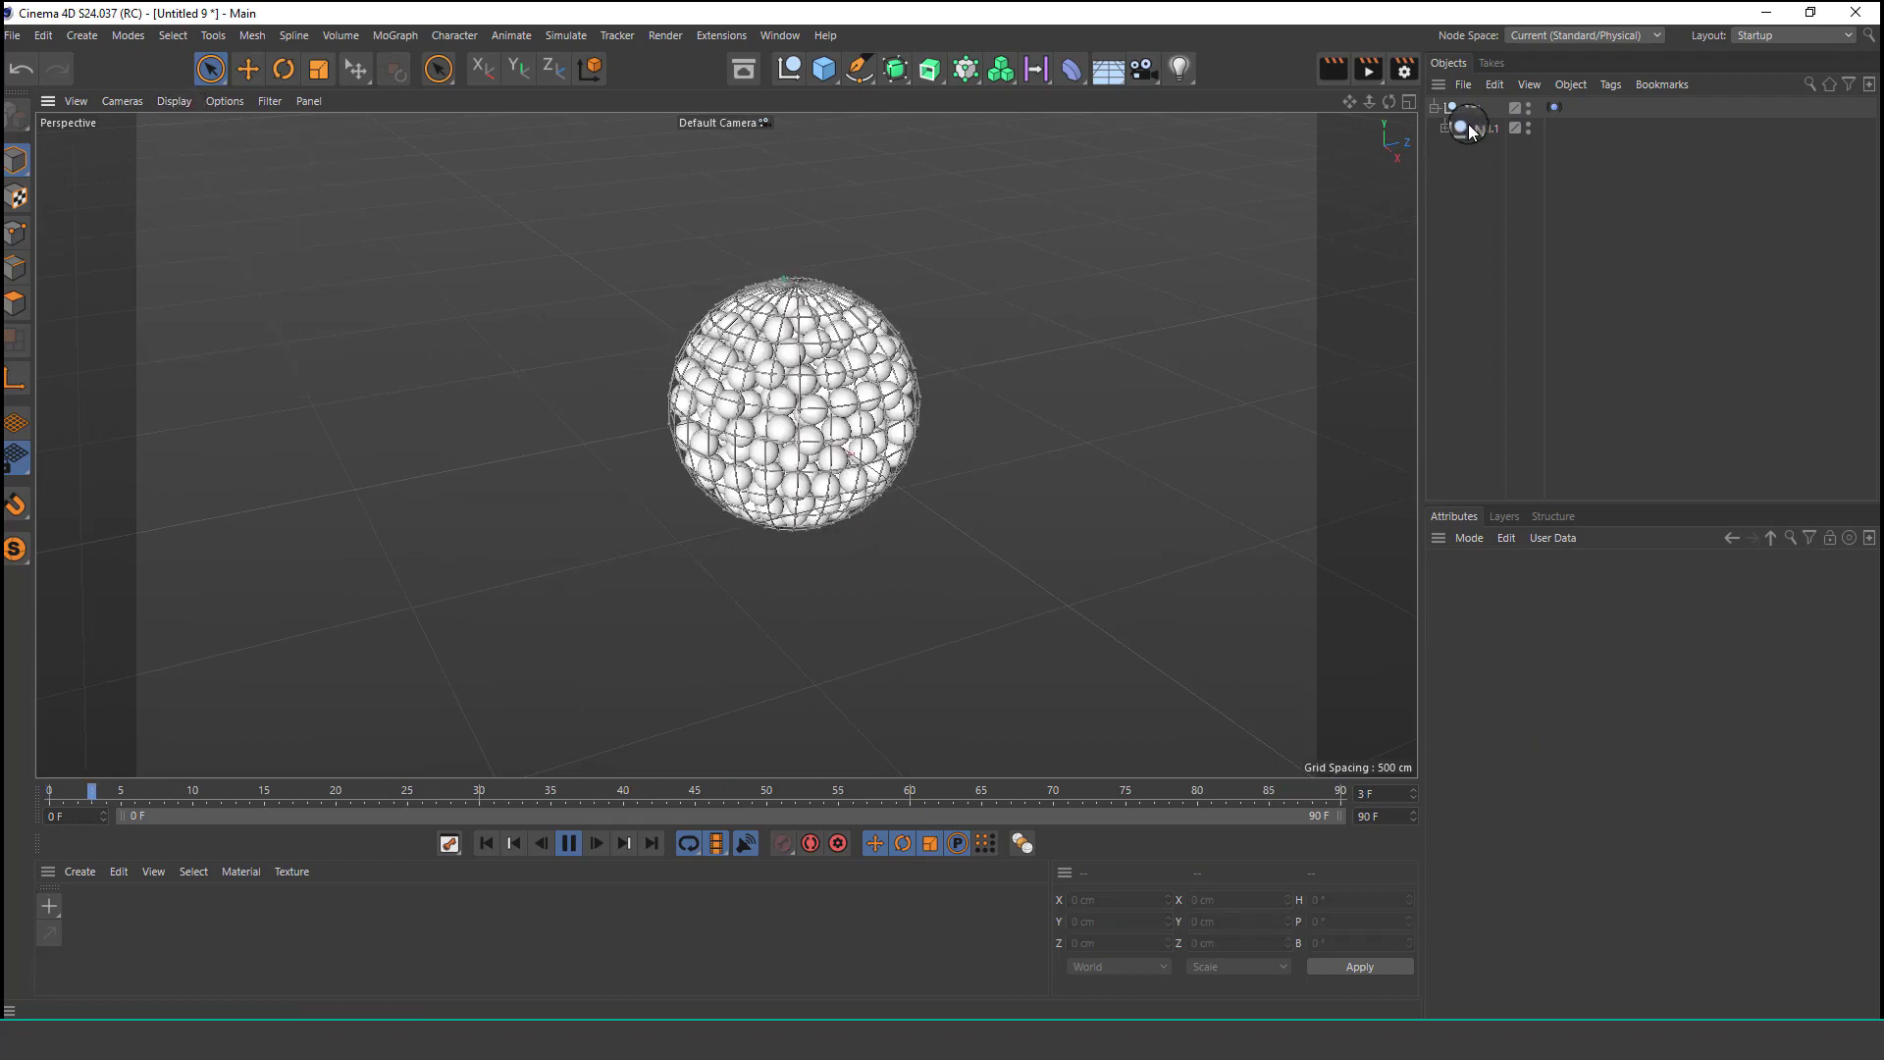
# Pause playback and set the animation end frame to 400.
pyautogui.click(569, 842)
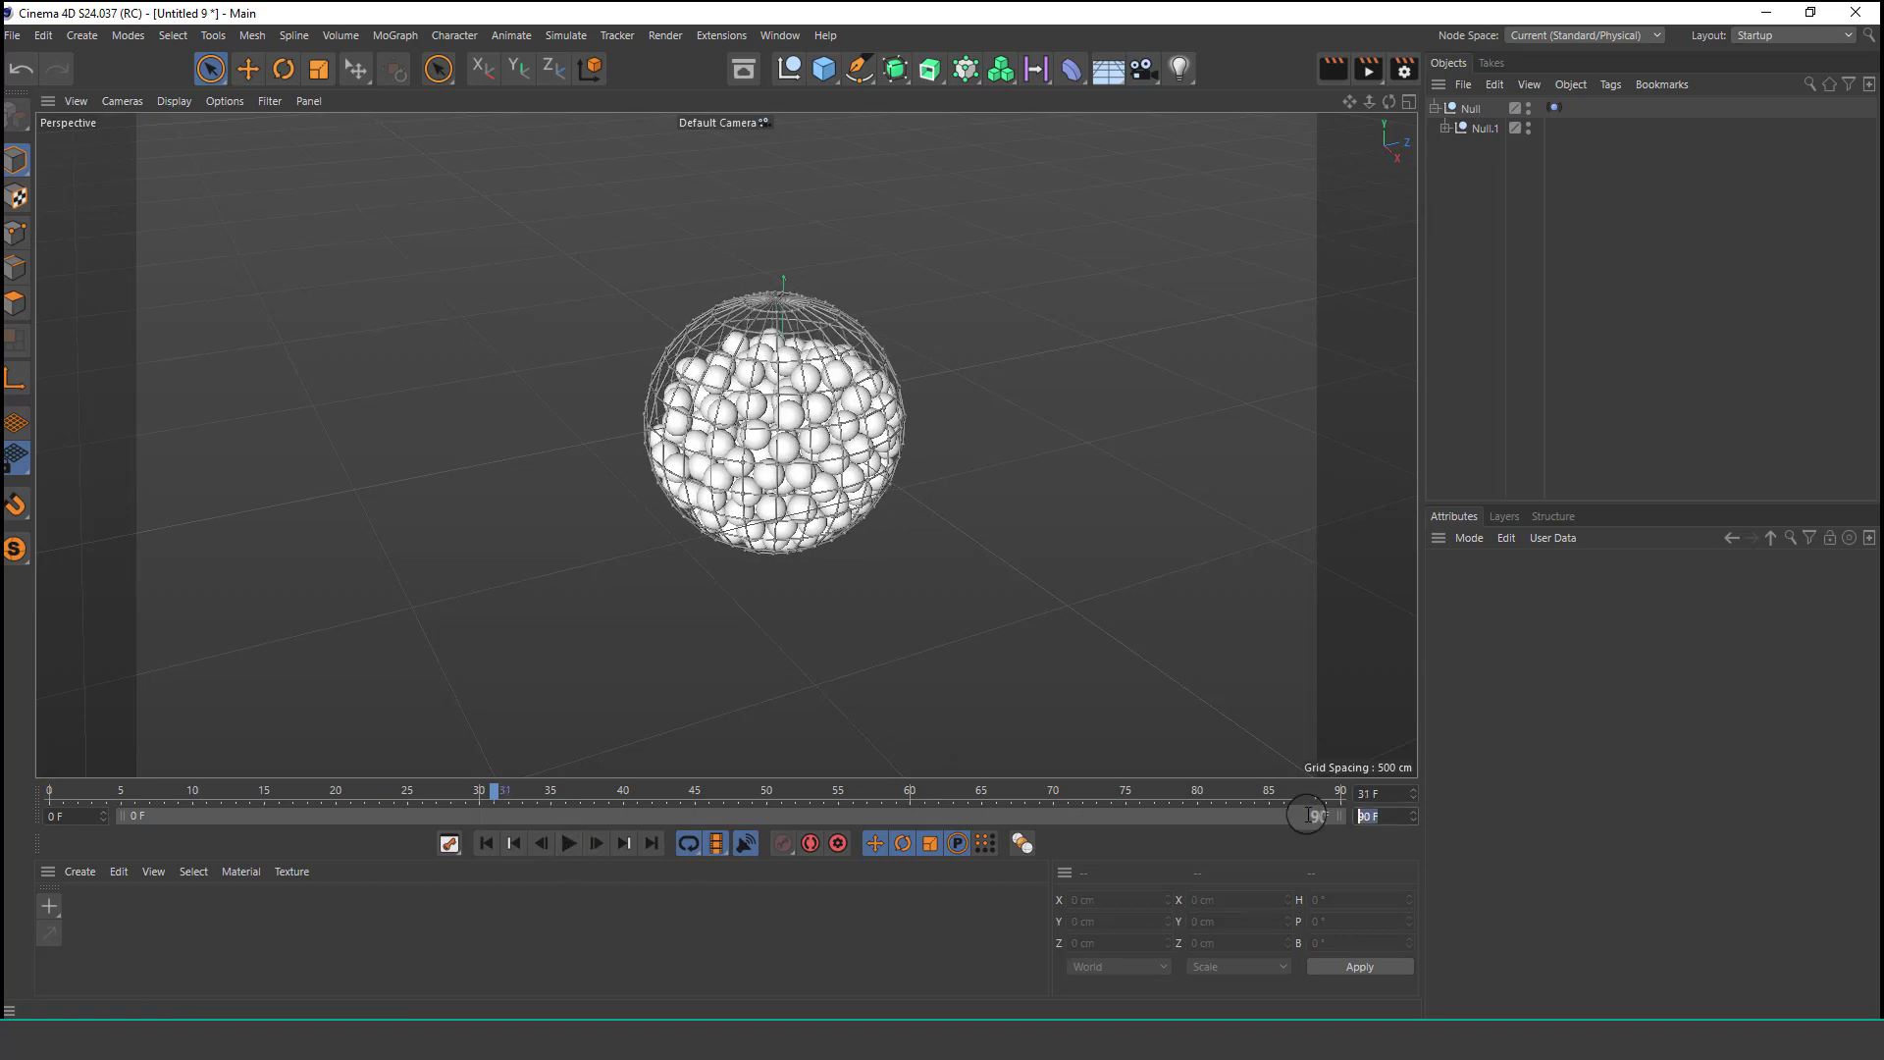
pyautogui.write('400')
pyautogui.press('Return')
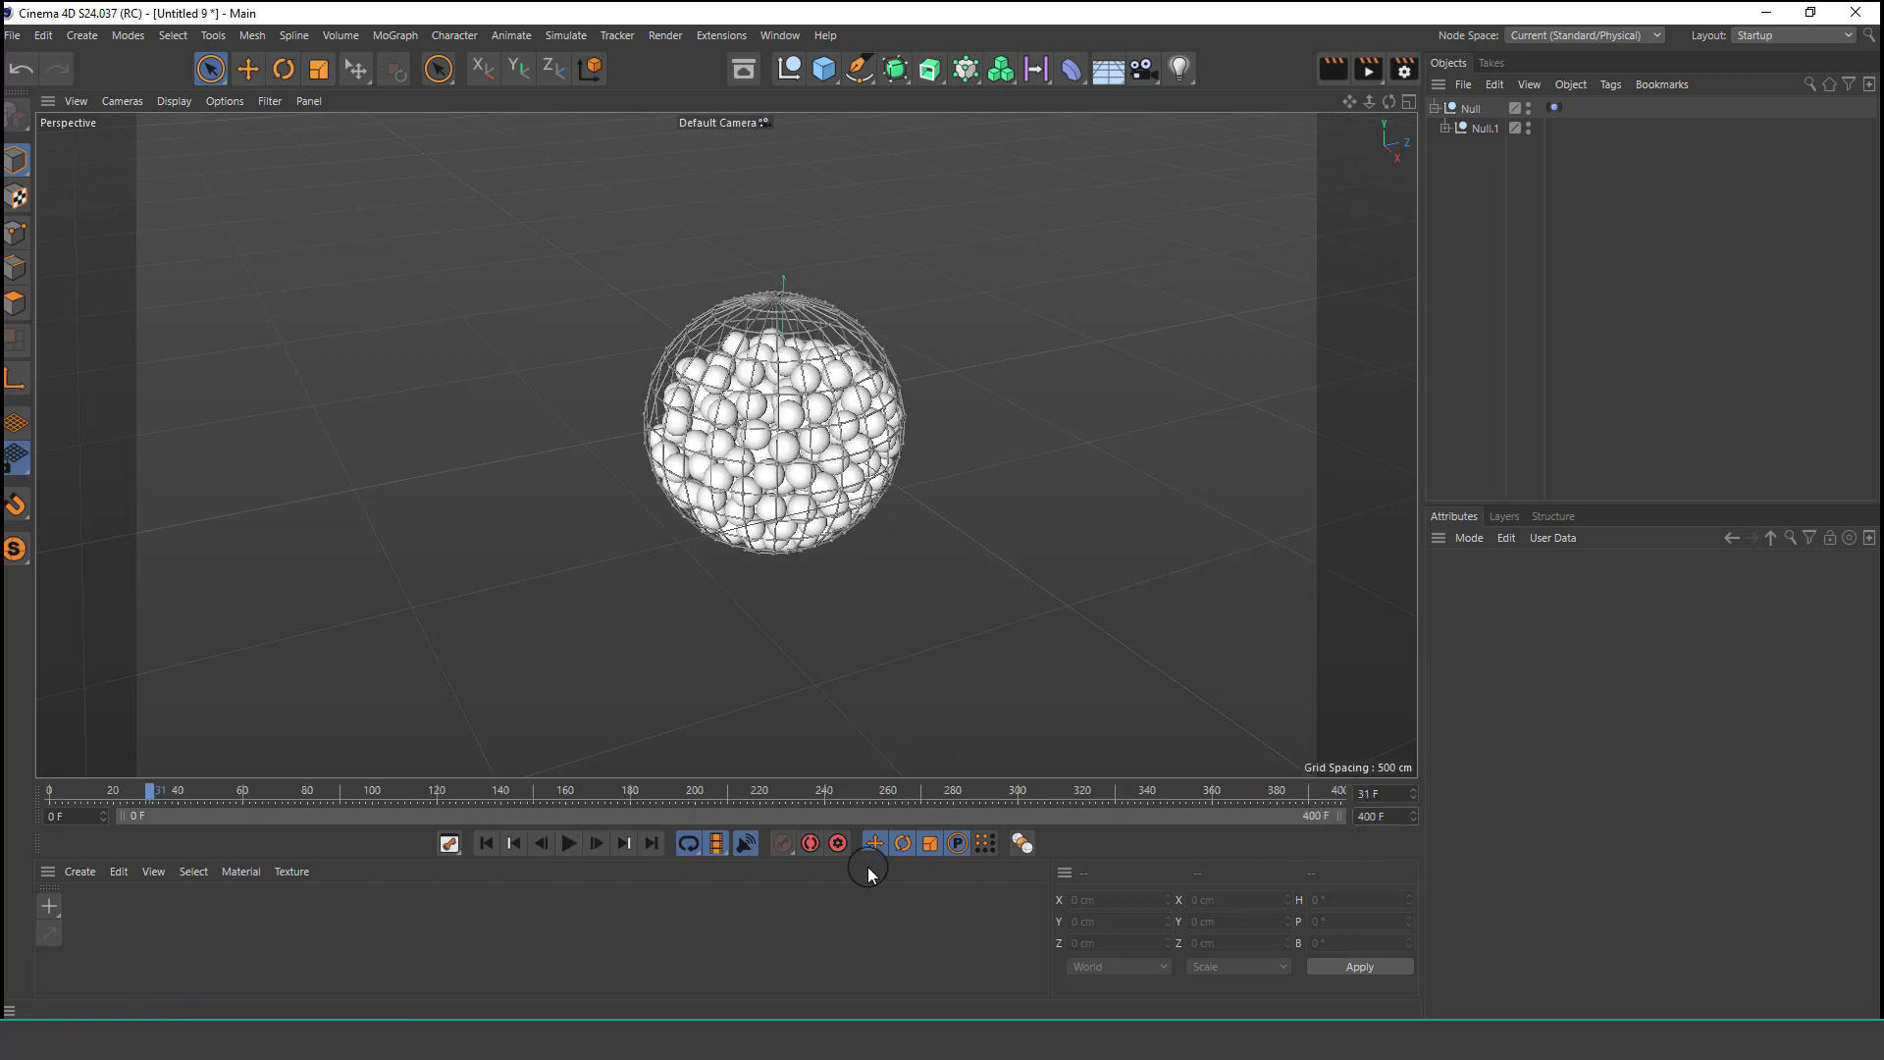
# Set the Vibrate tag's X amplitude to 800 cm, rewind, and replay the simulation.
pyautogui.click(1459, 110)
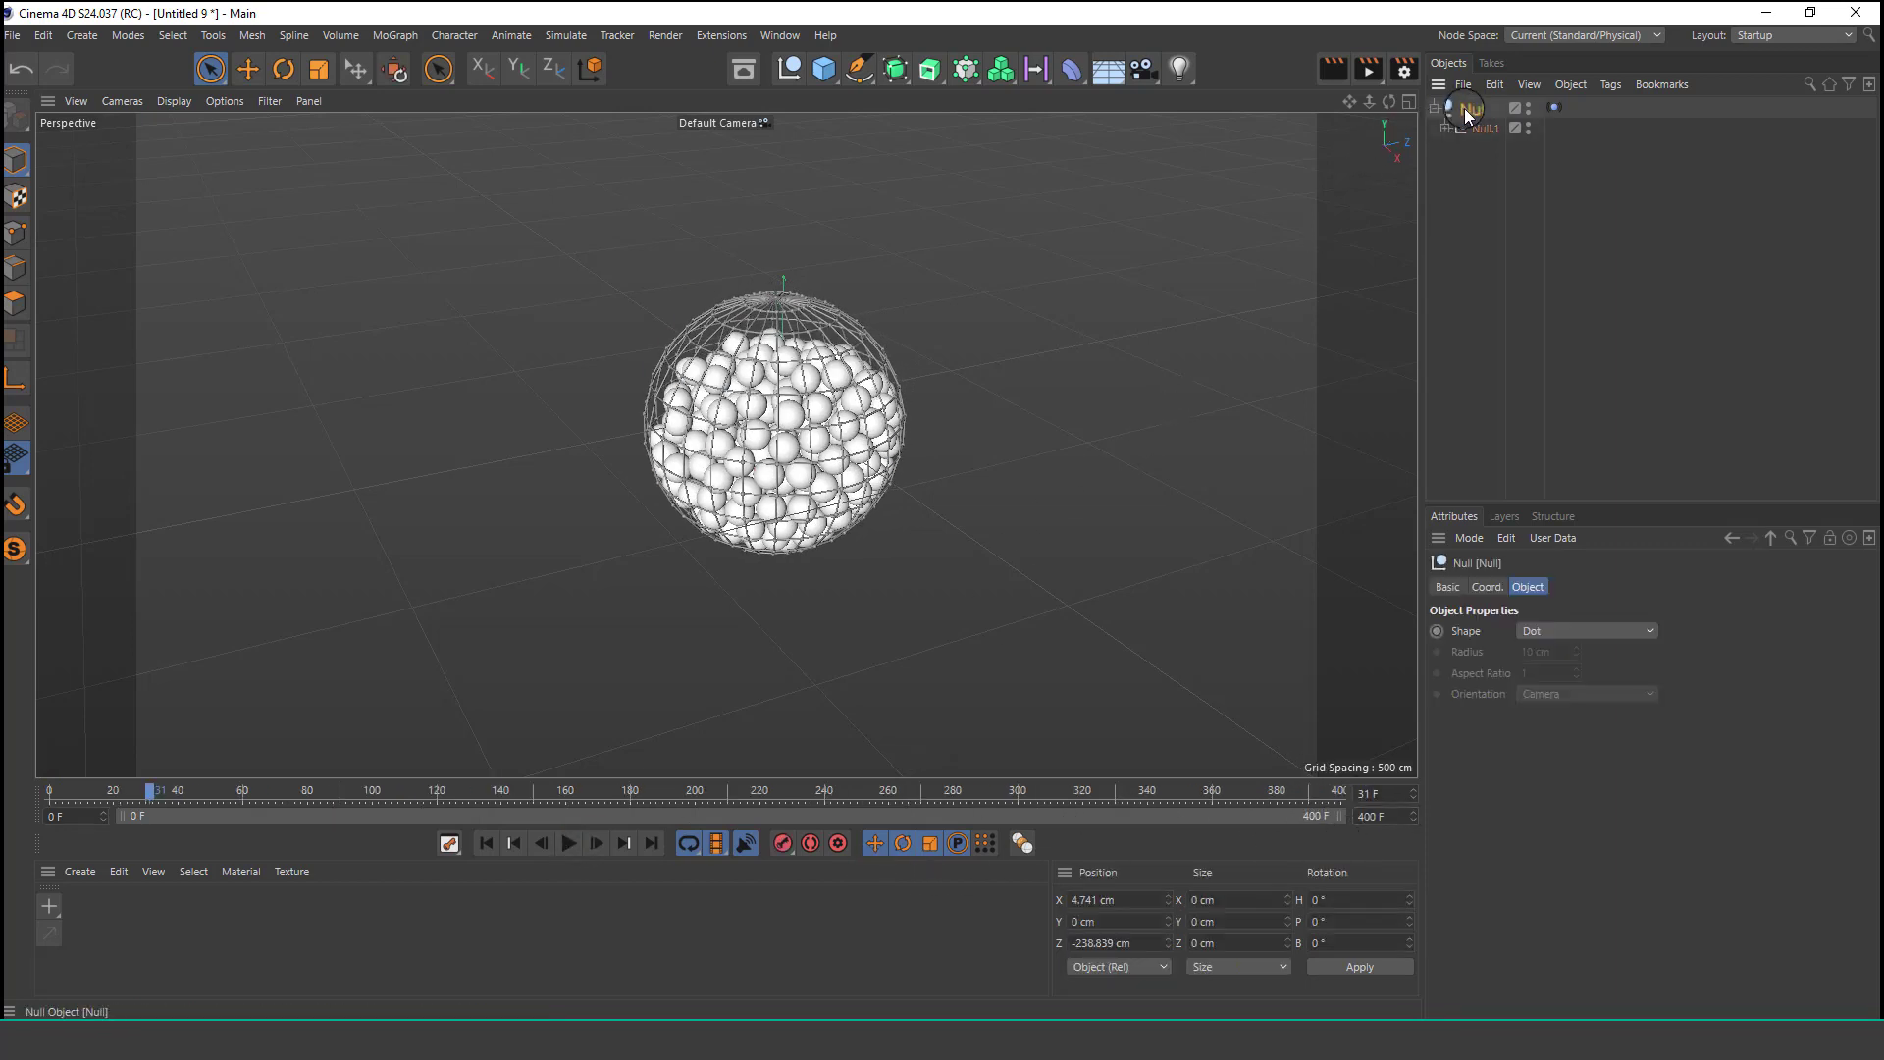
pyautogui.click(1554, 107)
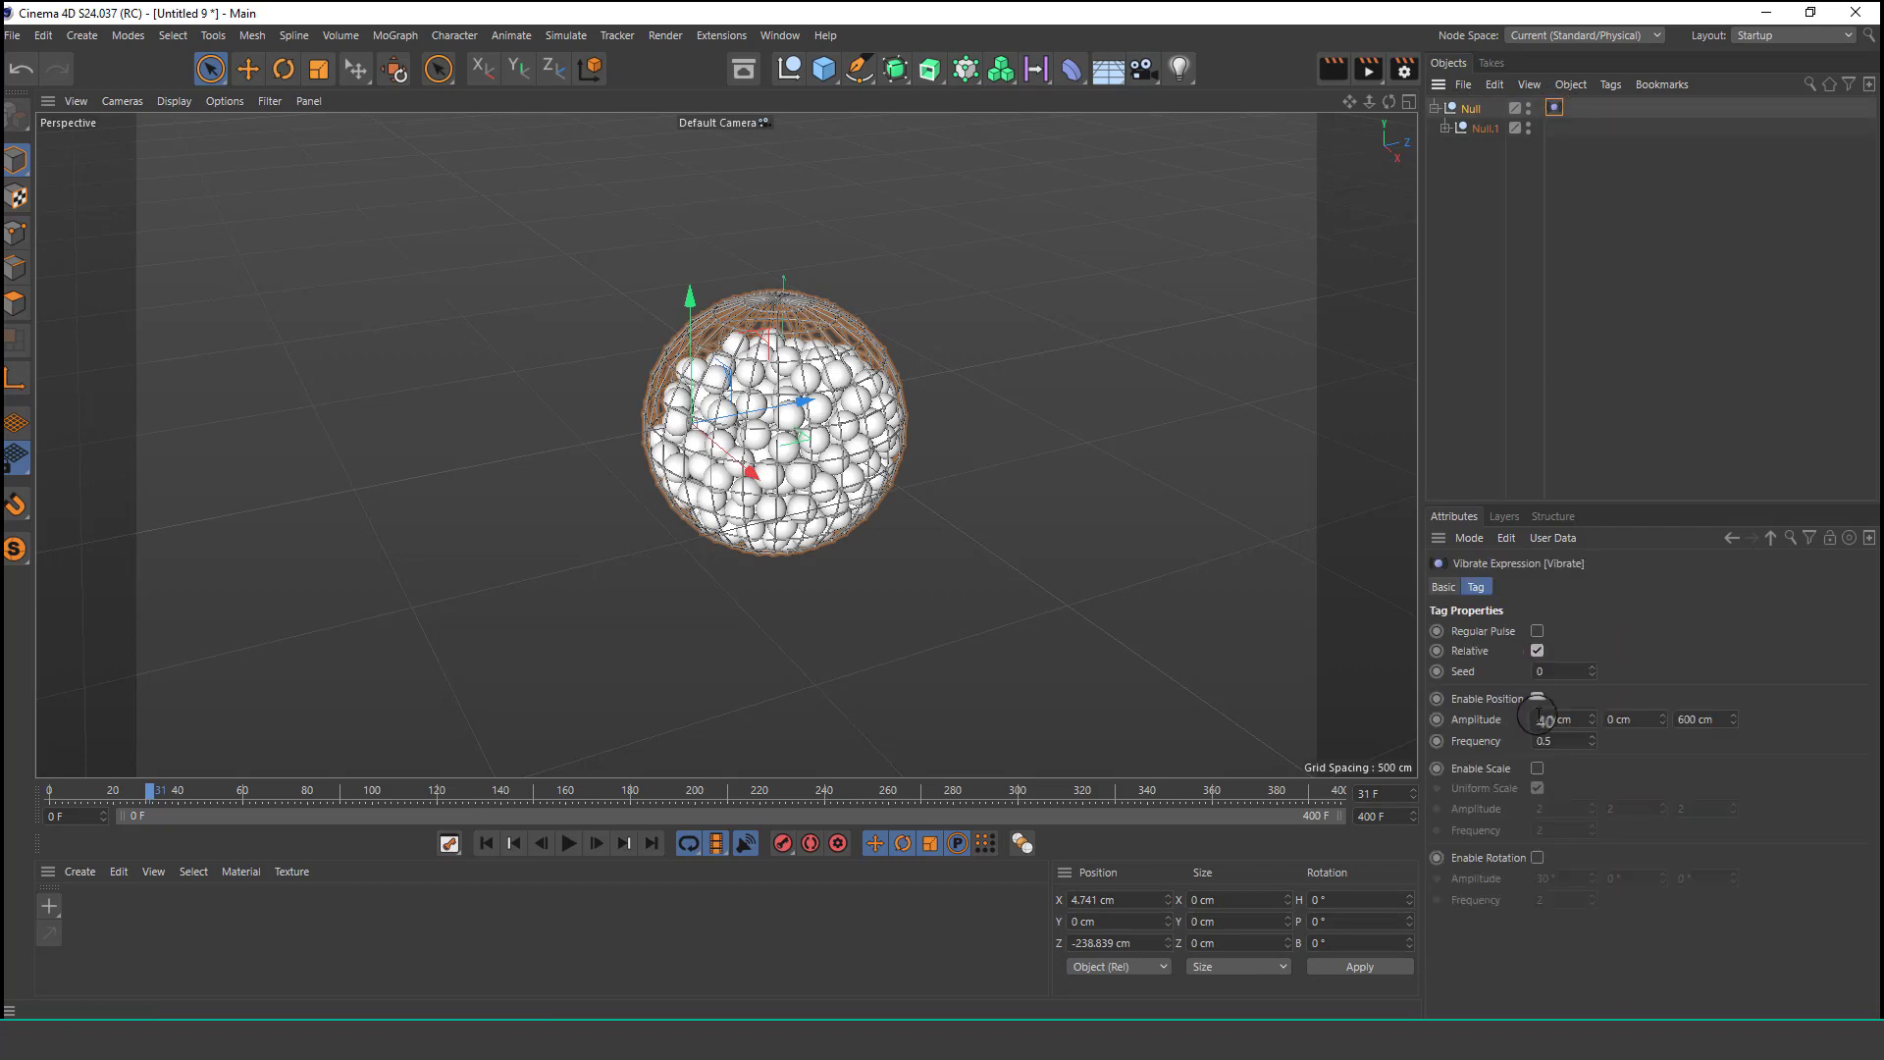
pyautogui.click(478, 843)
pyautogui.click(568, 843)
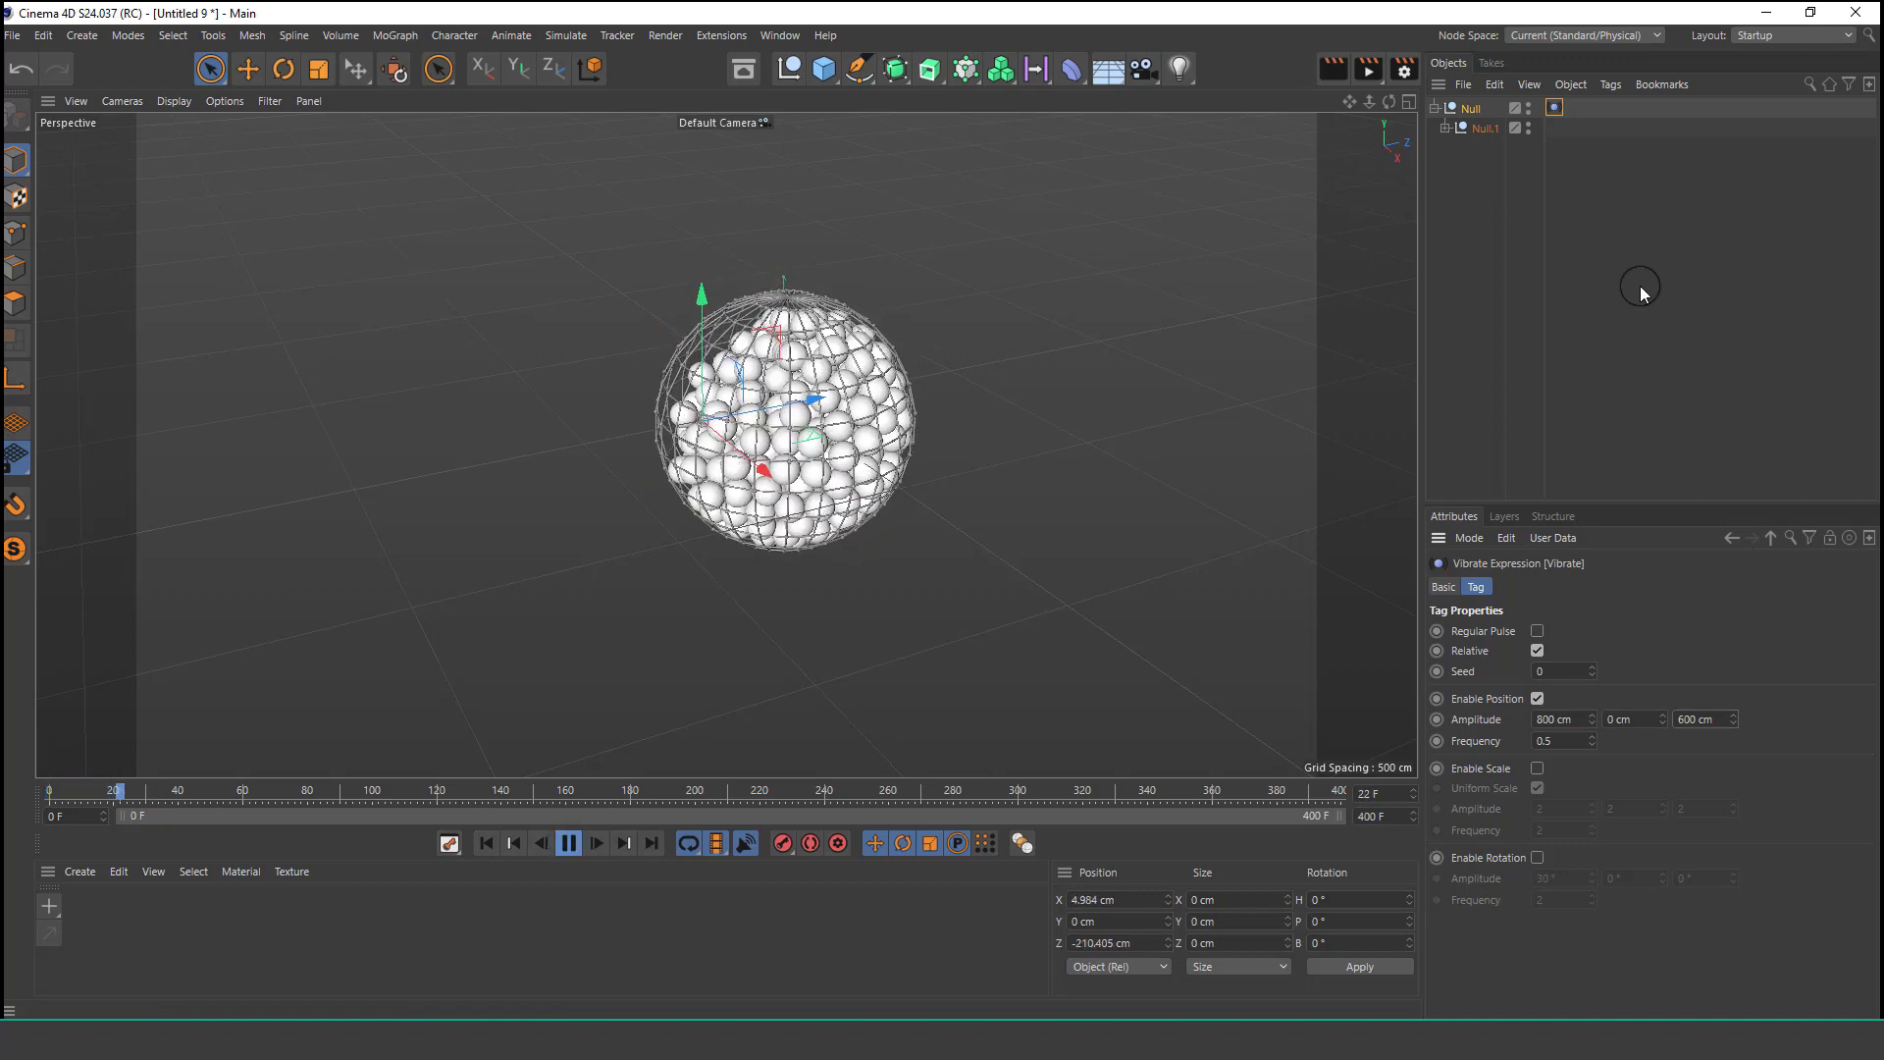
pyautogui.click(1471, 290)
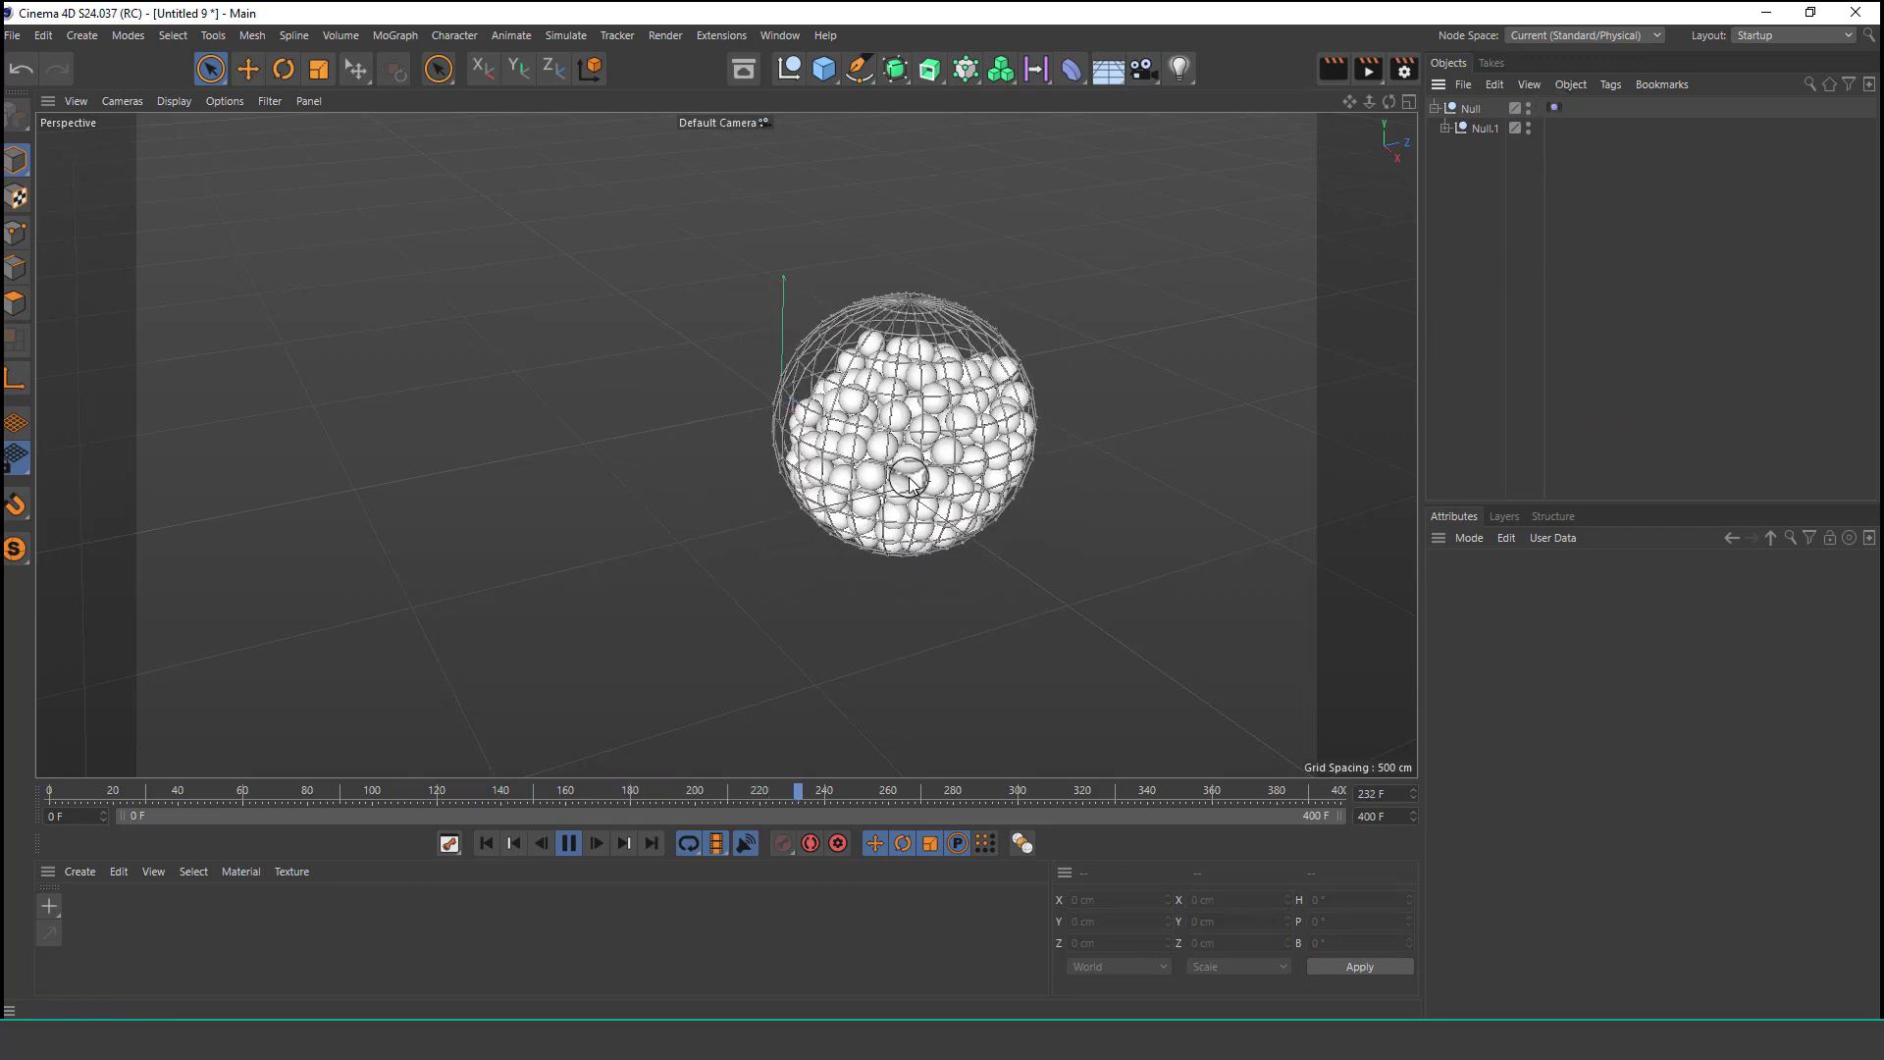
# Pause playback and group the vibrating Null into a new parent null.
pyautogui.click(562, 850)
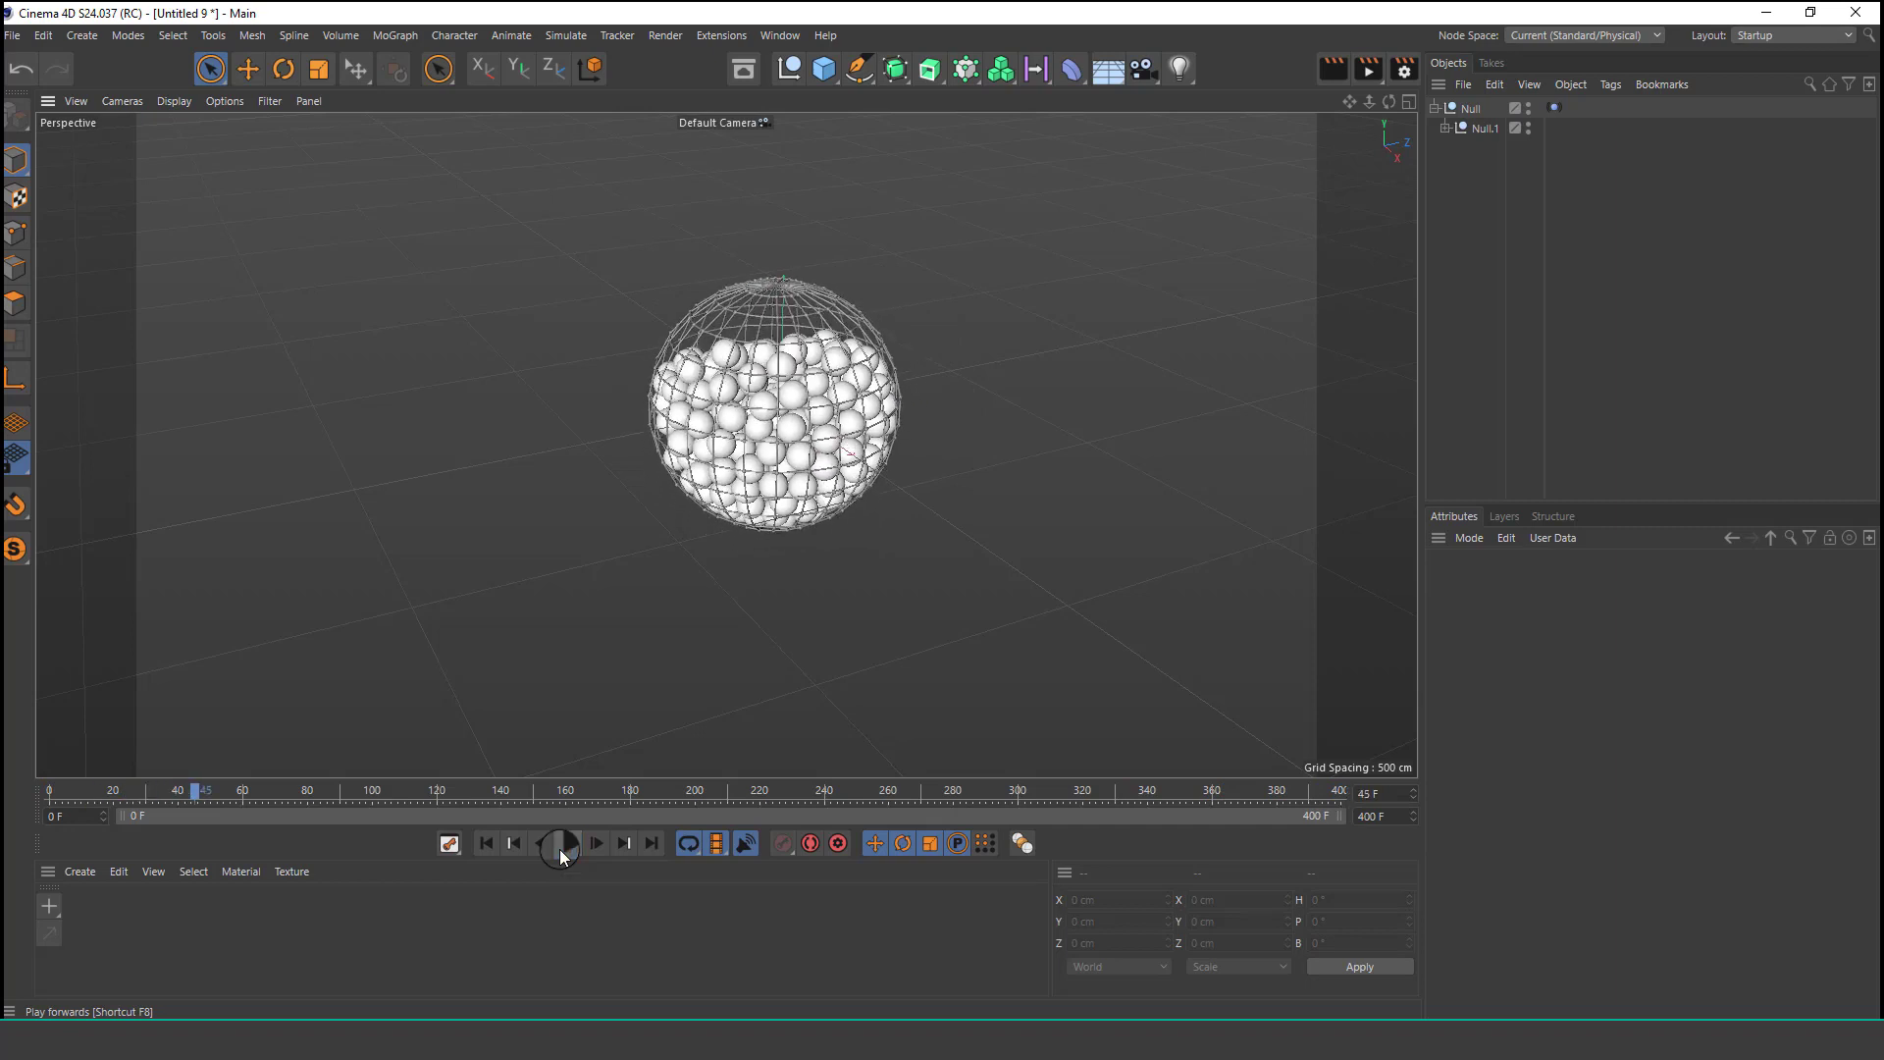
pyautogui.click(1475, 106)
pyautogui.rightClick(1480, 112)
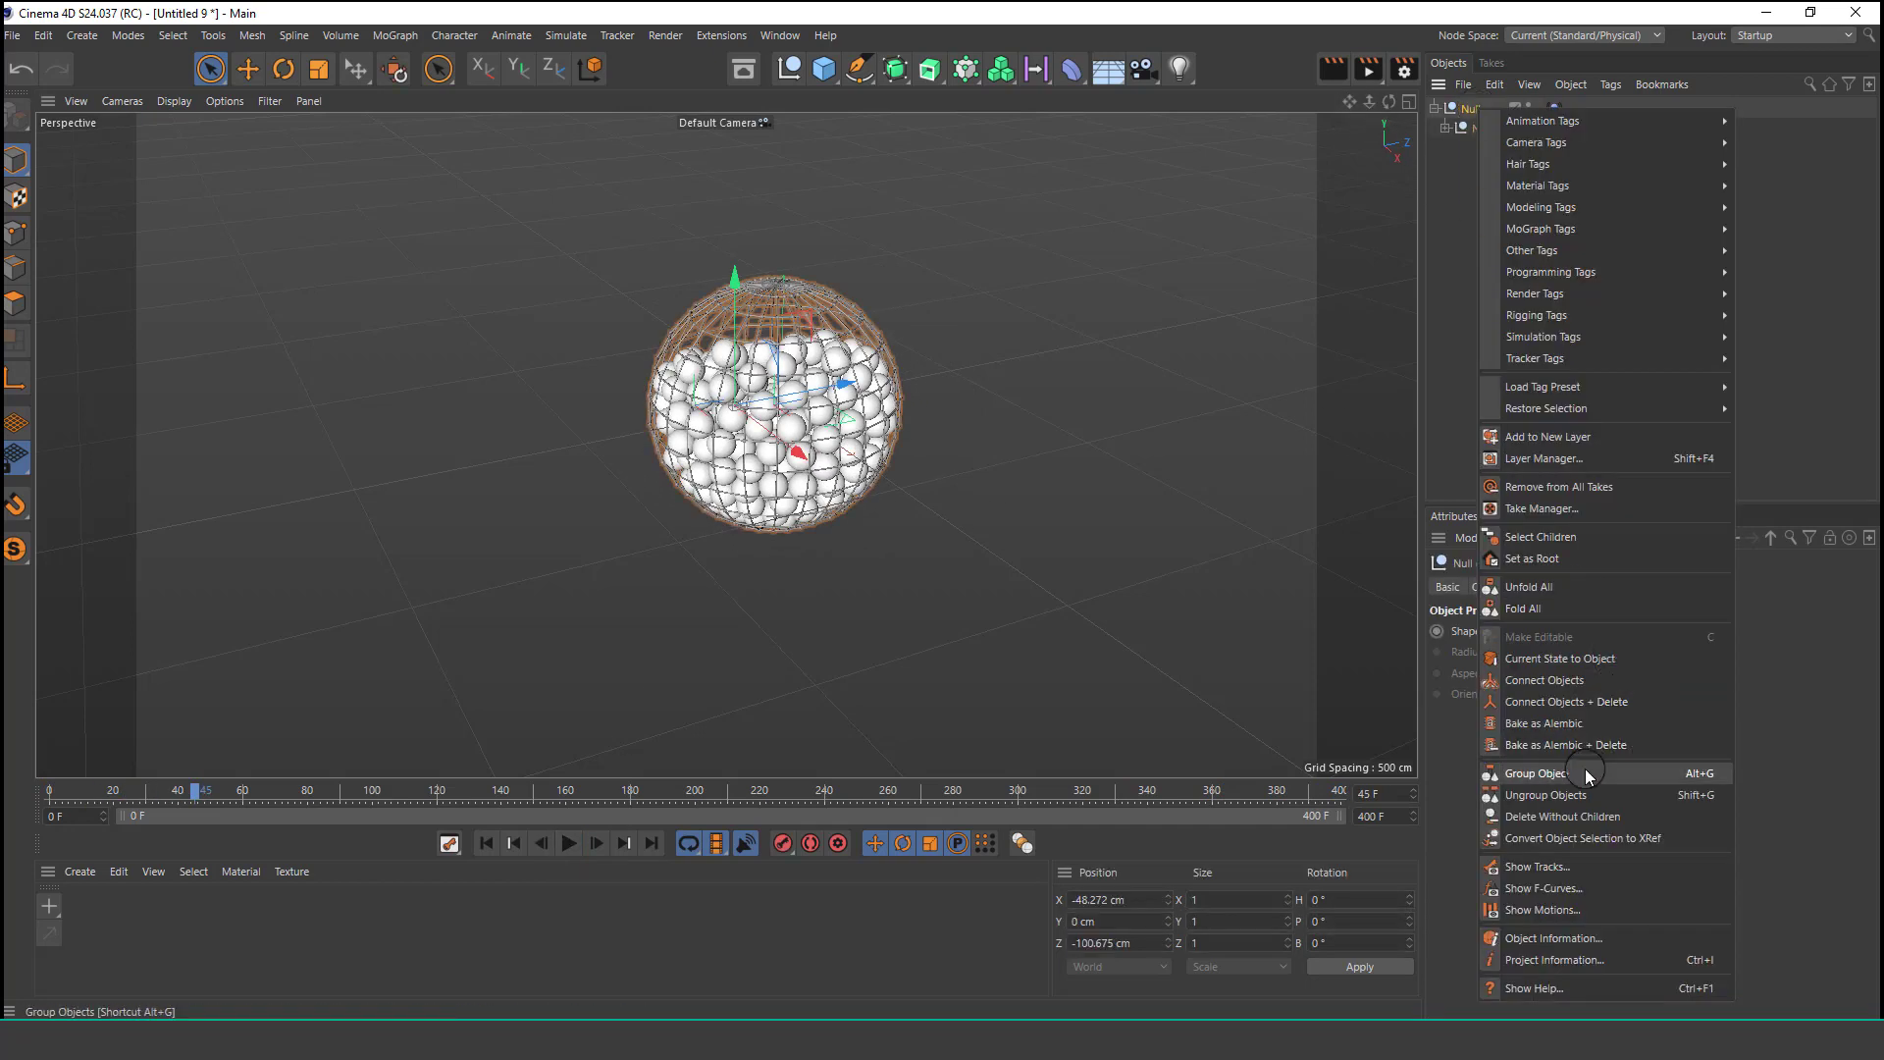
pyautogui.click(1540, 774)
# Copy and paste the group to duplicate the vibrating sphere setup.
pyautogui.click(1495, 89)
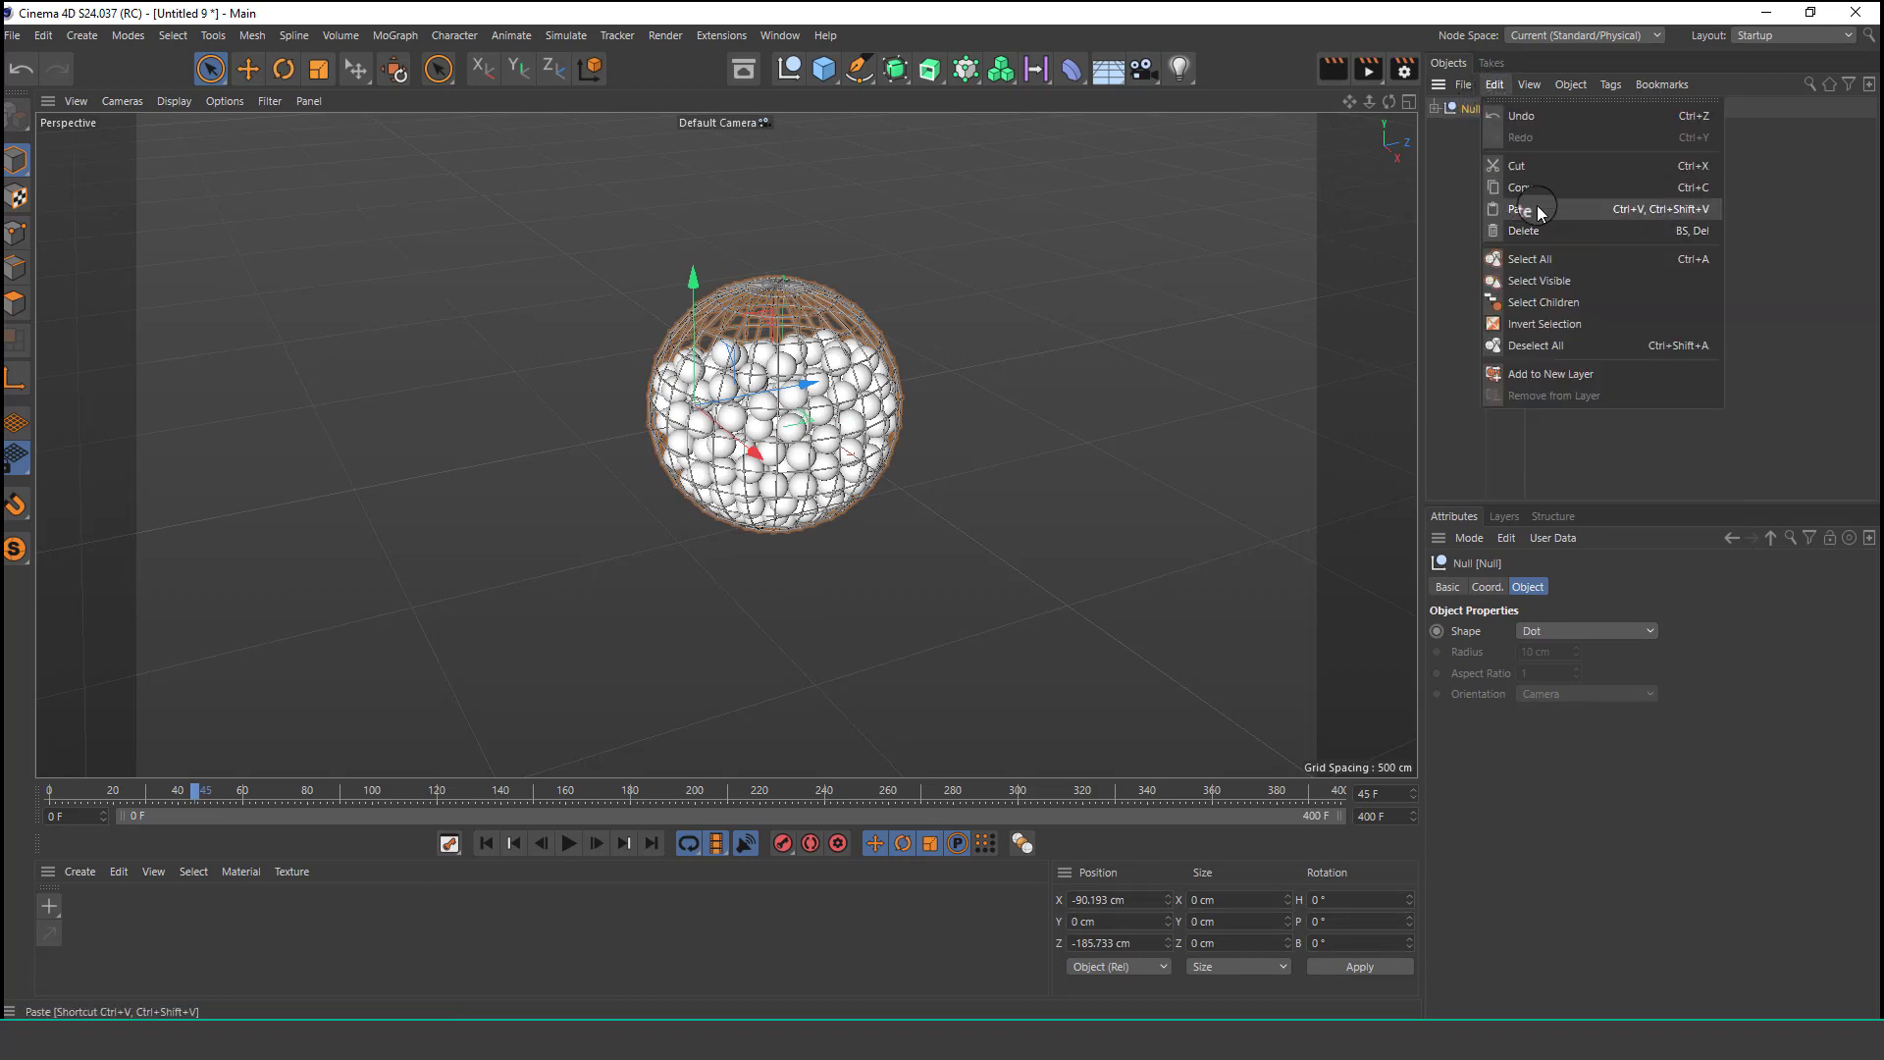
pyautogui.click(1534, 187)
pyautogui.click(1491, 88)
pyautogui.click(1531, 207)
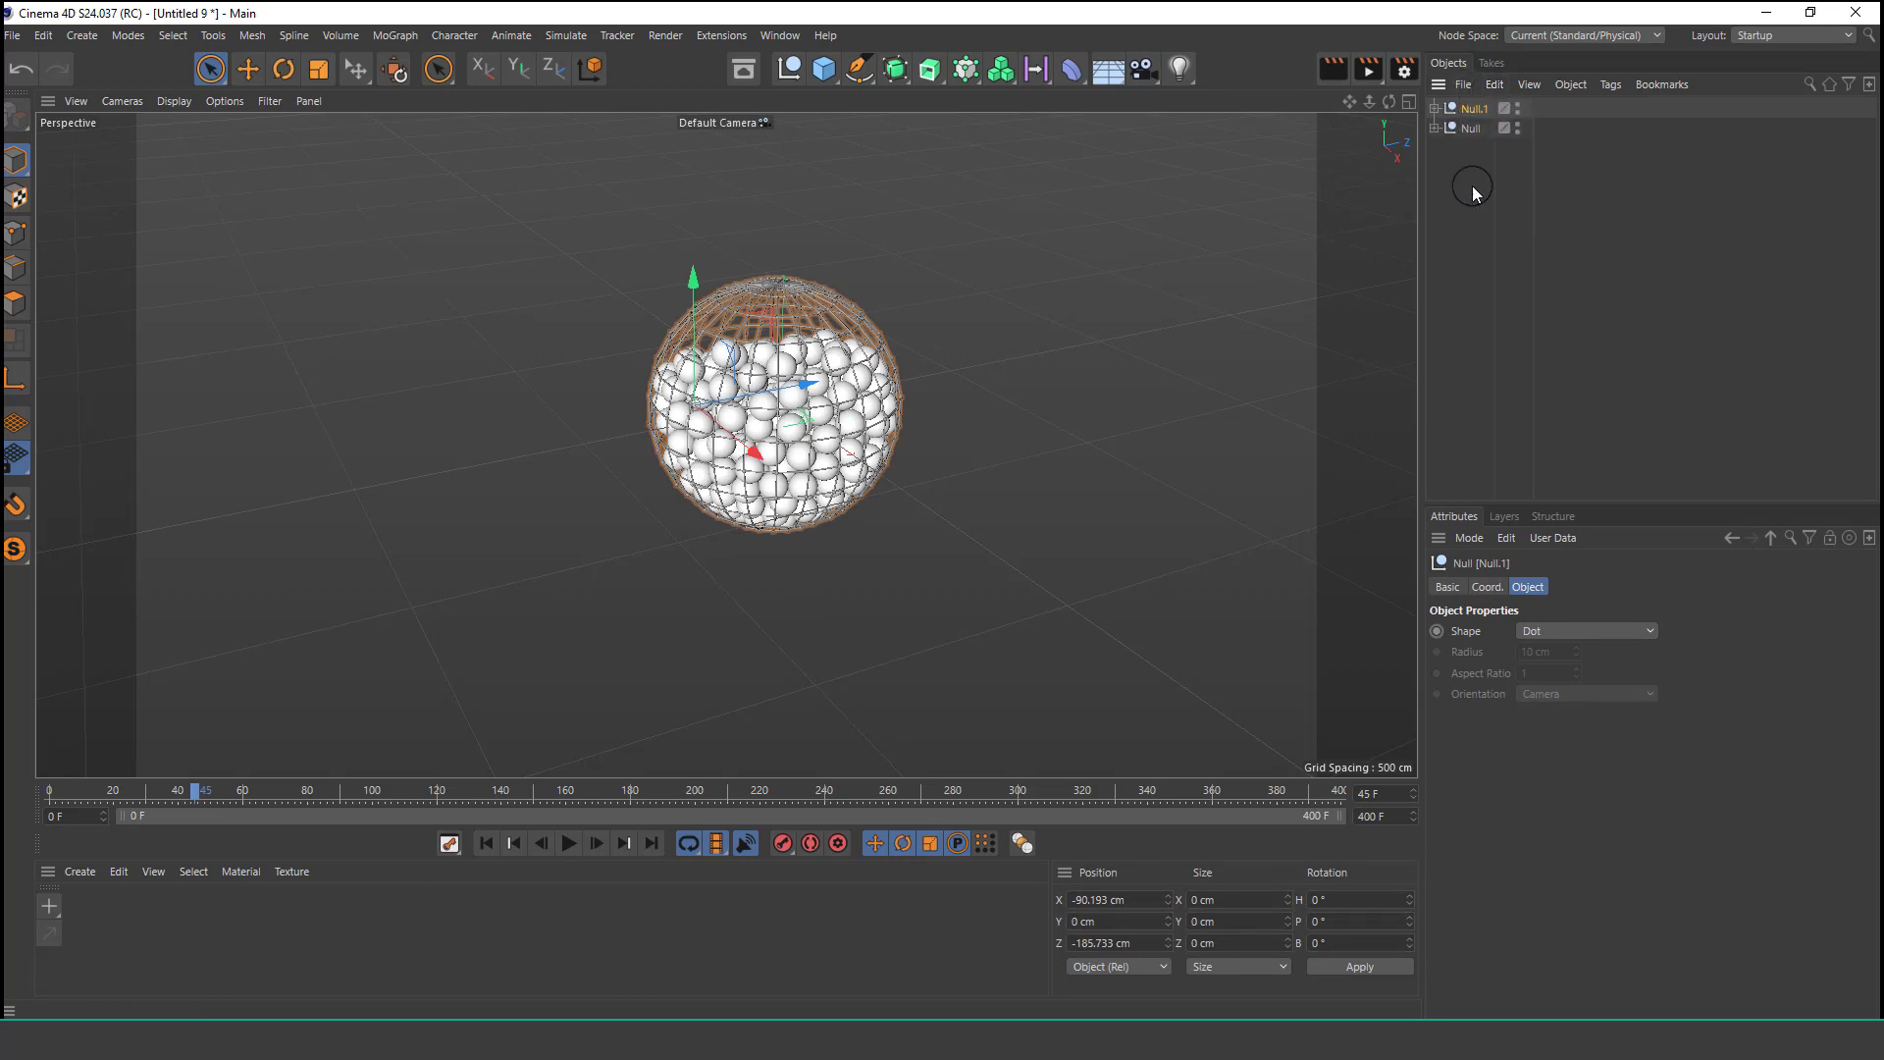
# Set the duplicate's Vibrate amplitude to -800 cm X and -600 cm Z and play the simulation.
pyautogui.click(1435, 129)
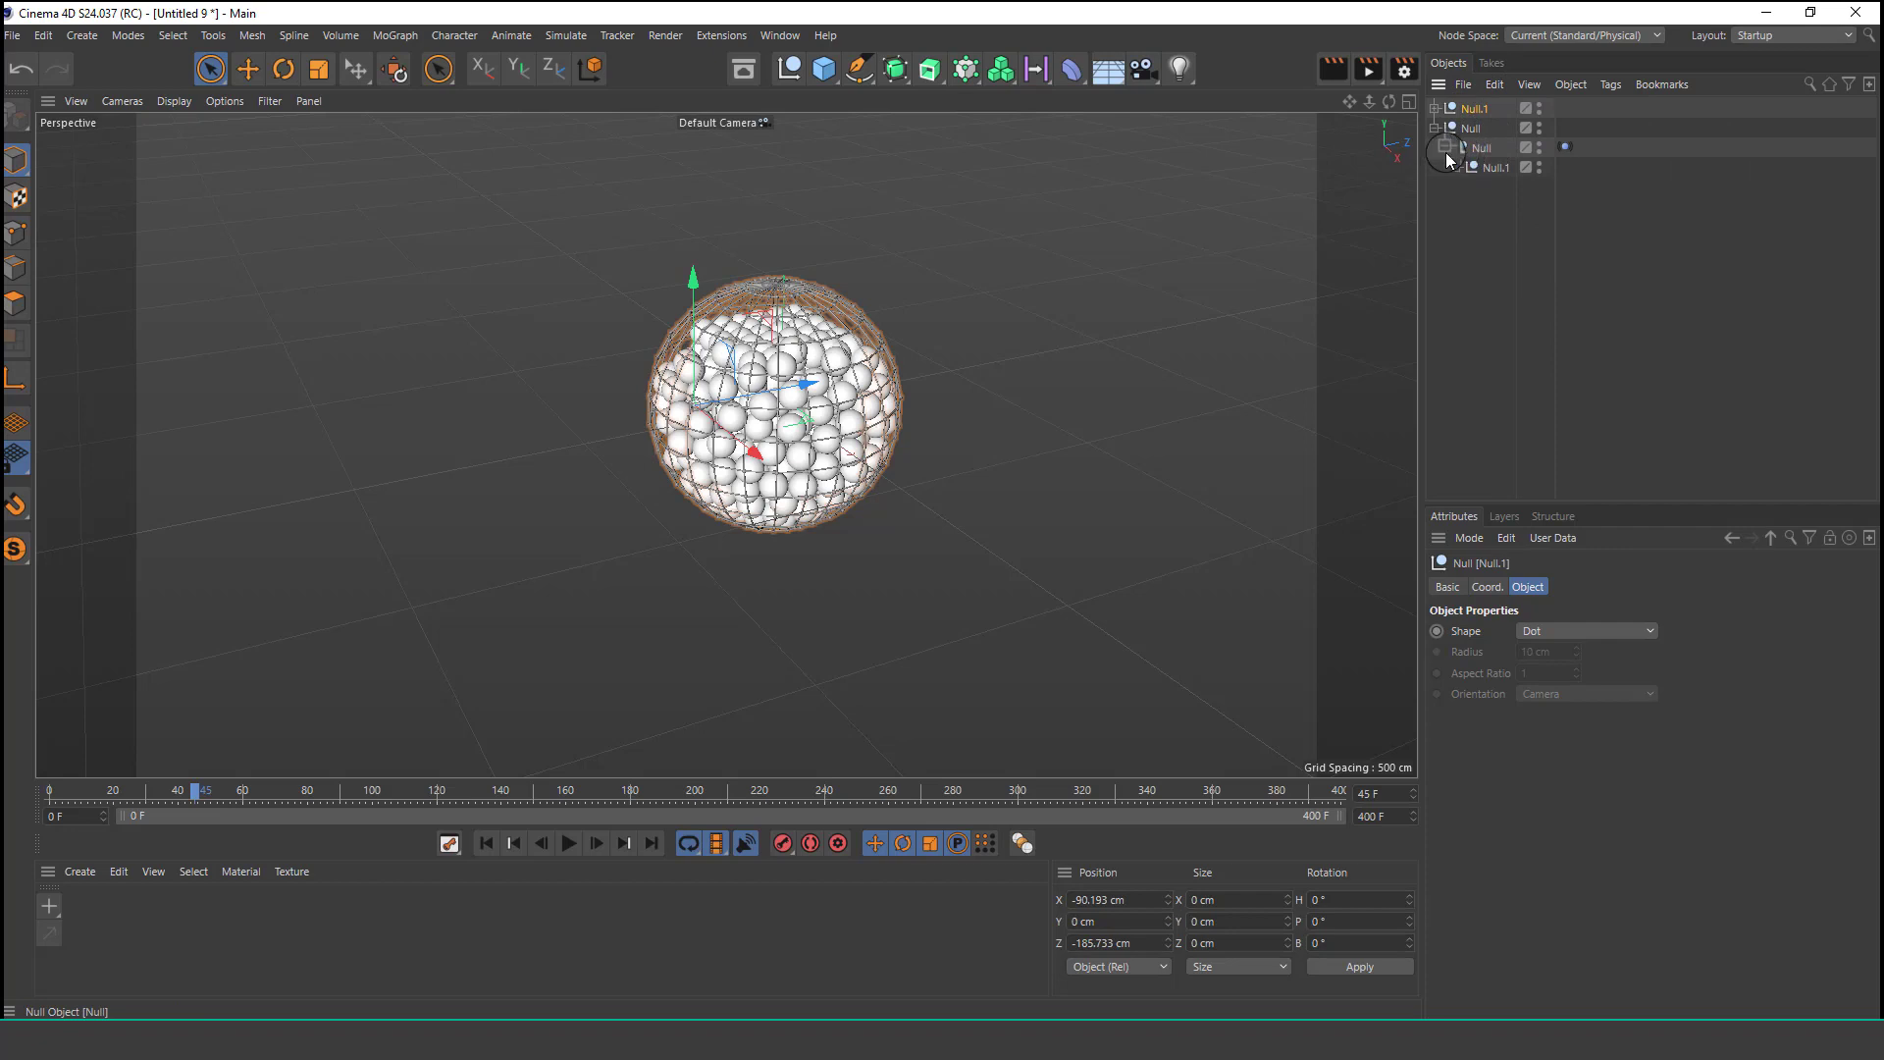
pyautogui.click(1450, 149)
pyautogui.click(492, 832)
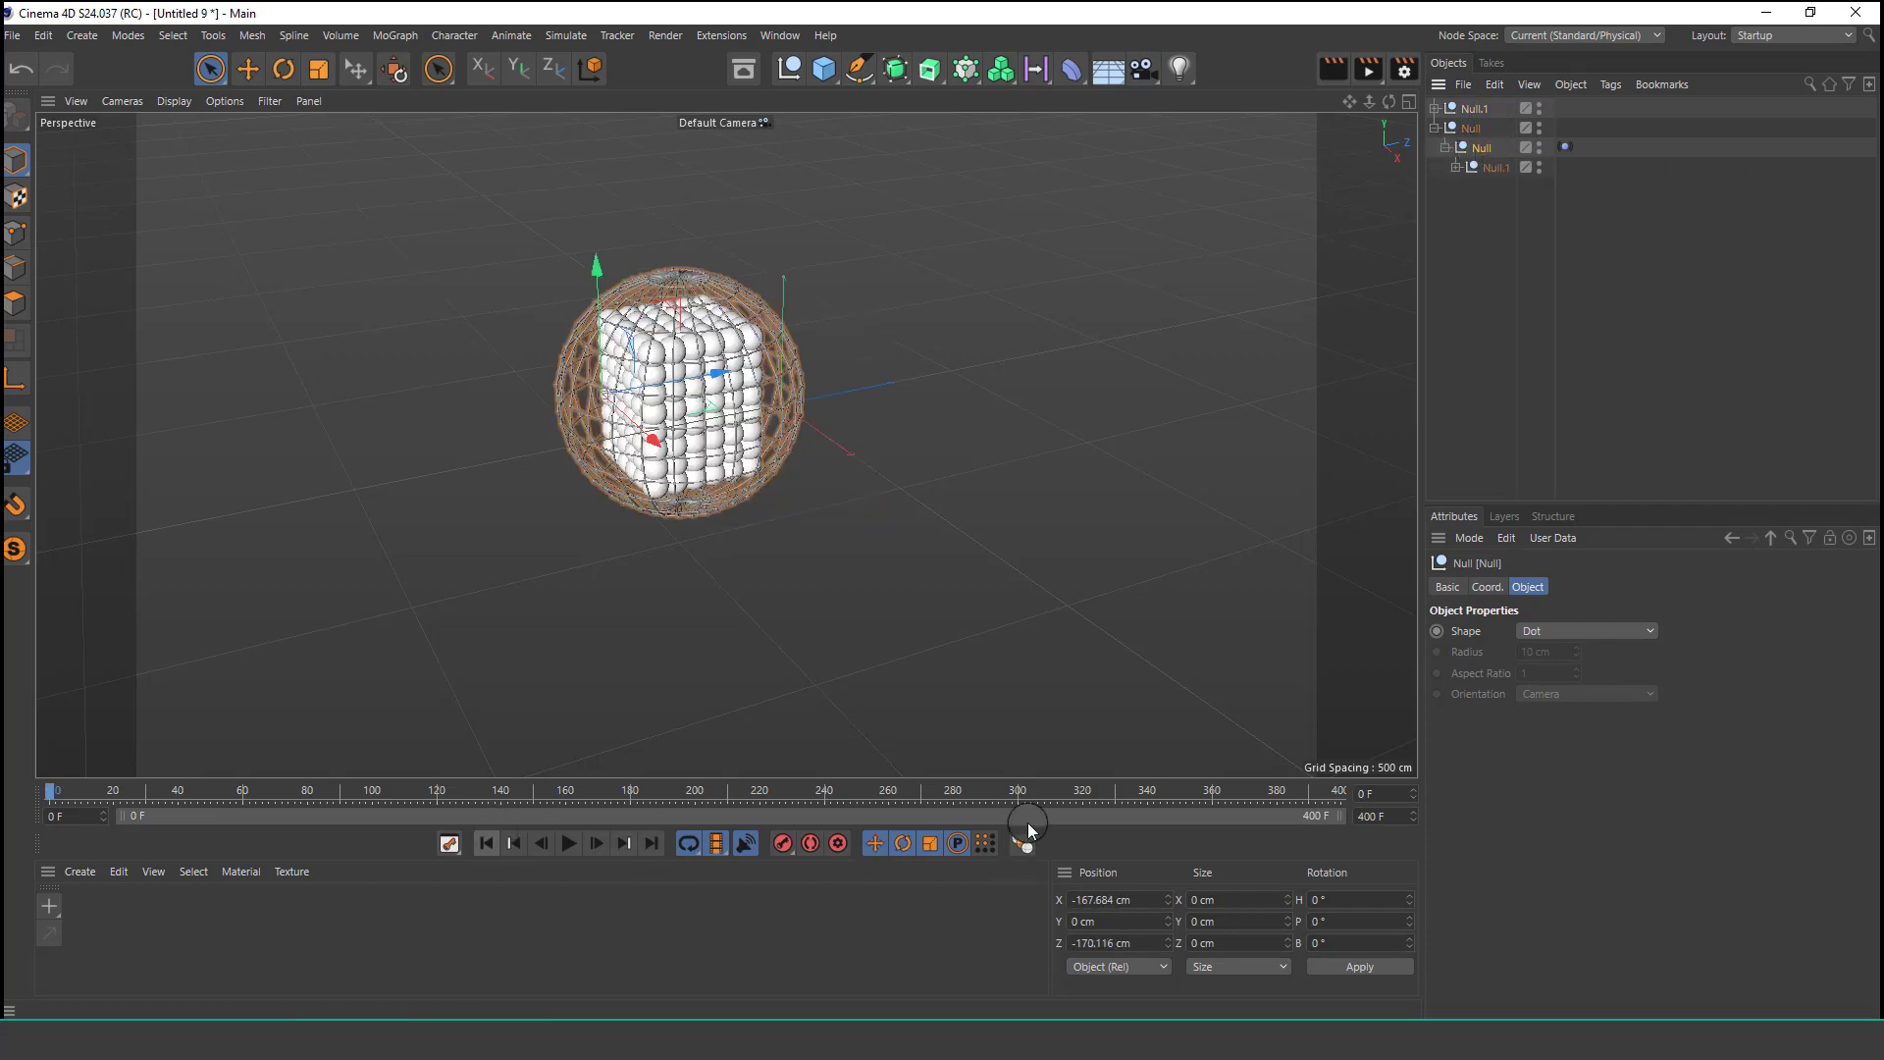
pyautogui.click(1565, 147)
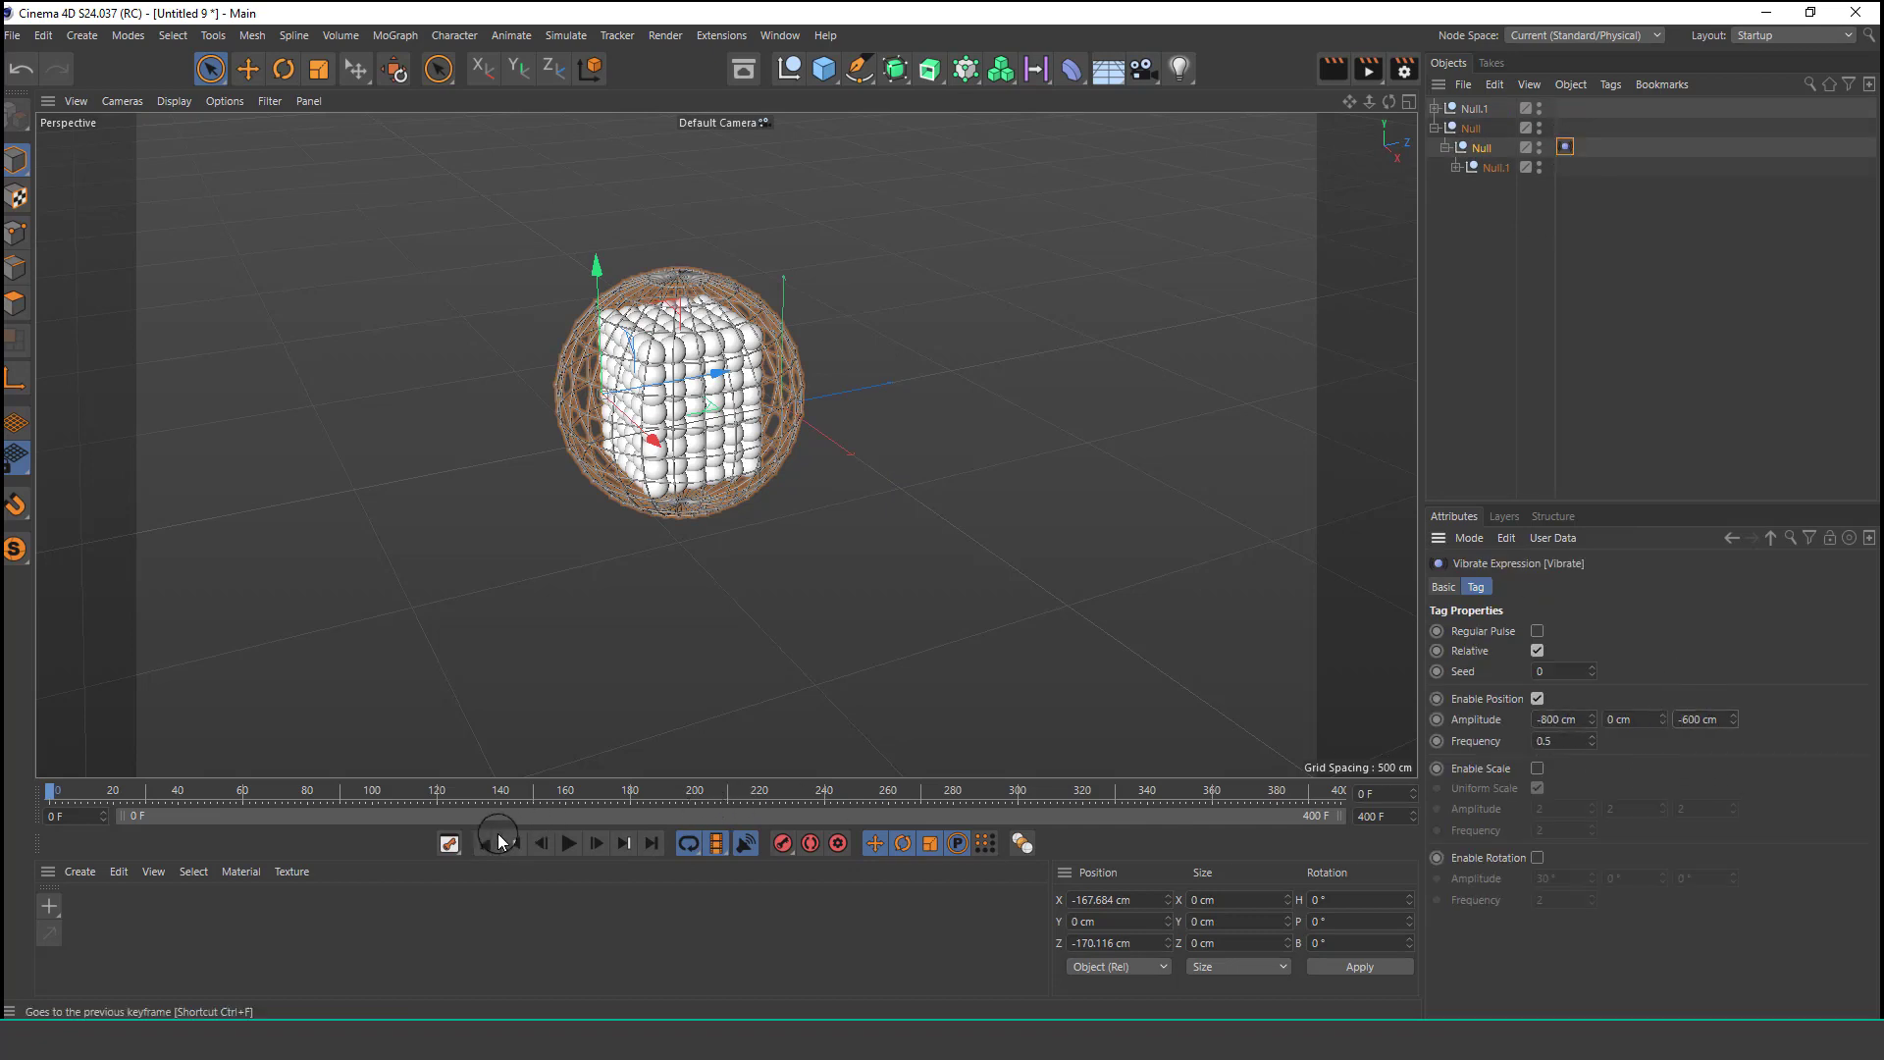
pyautogui.click(556, 845)
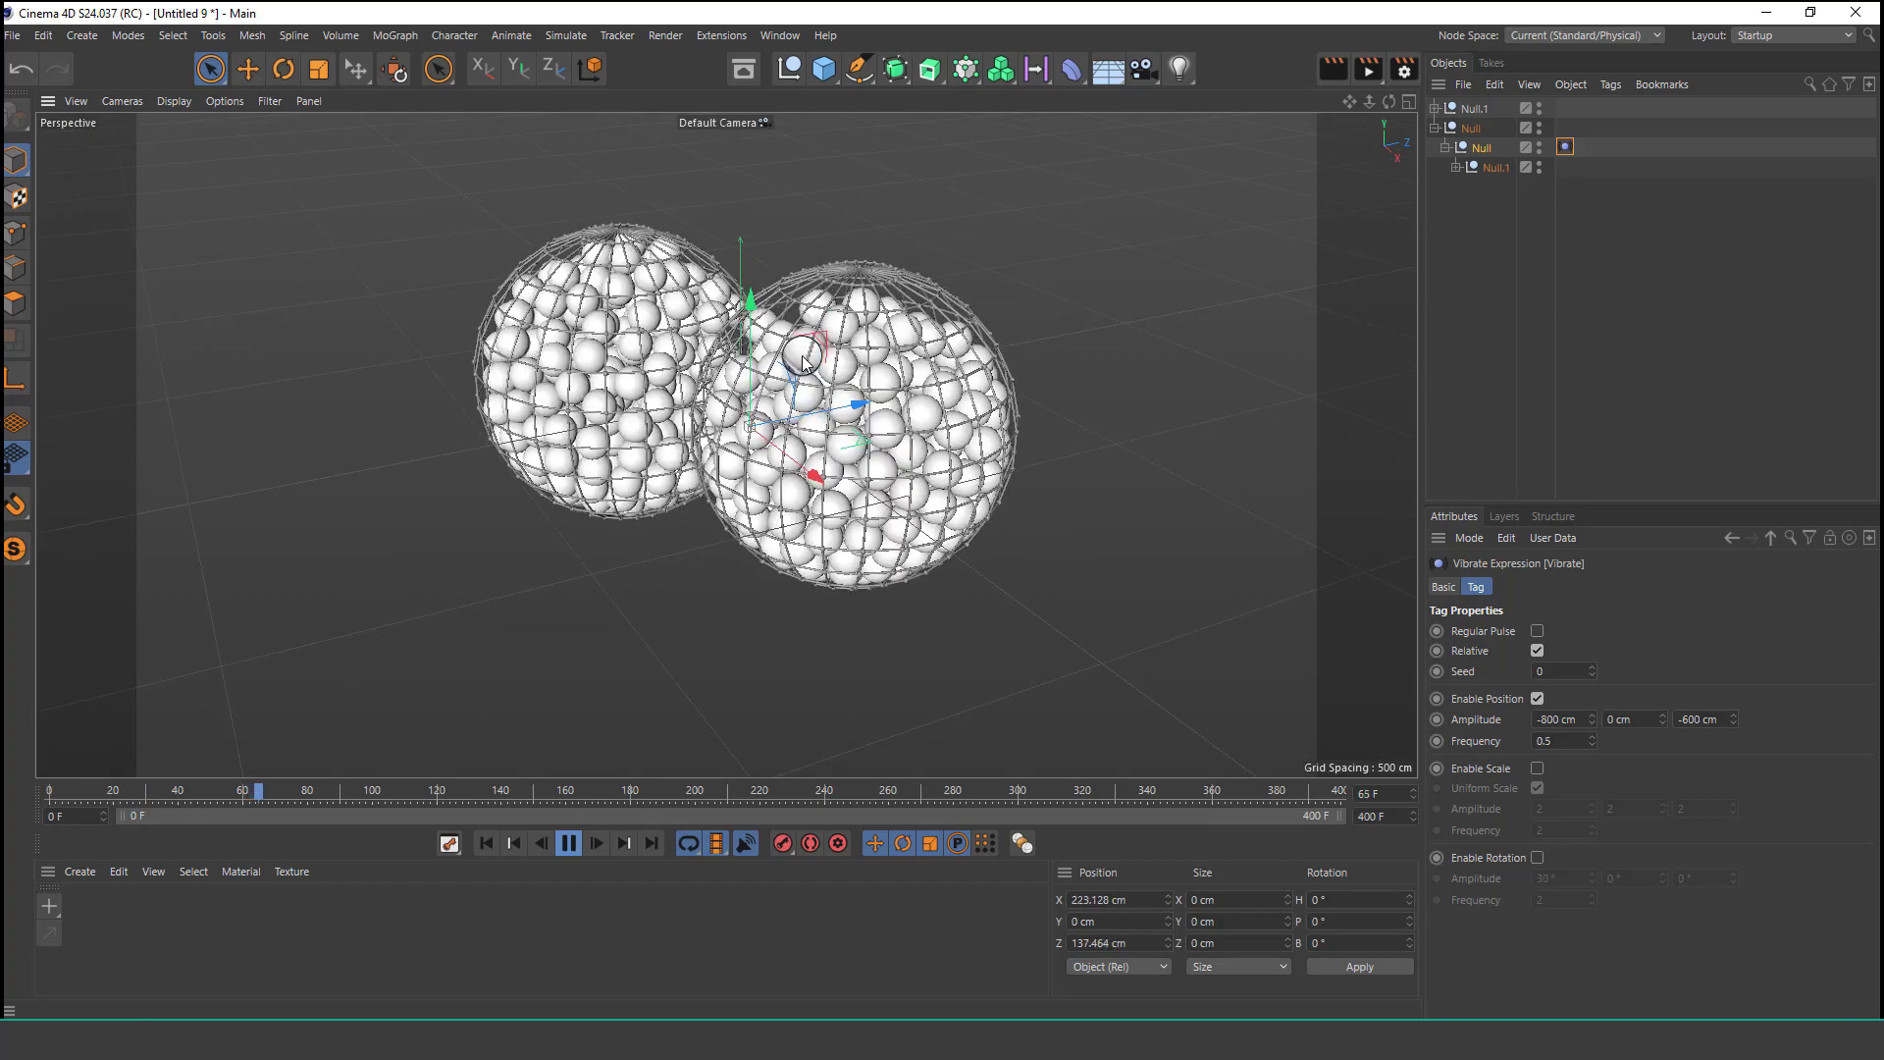
# Set the duplicate's Vibrate amplitude to -1800 cm X and -1600 cm Z, rewind, and replay.
pyautogui.scroll(4, 569, 426)
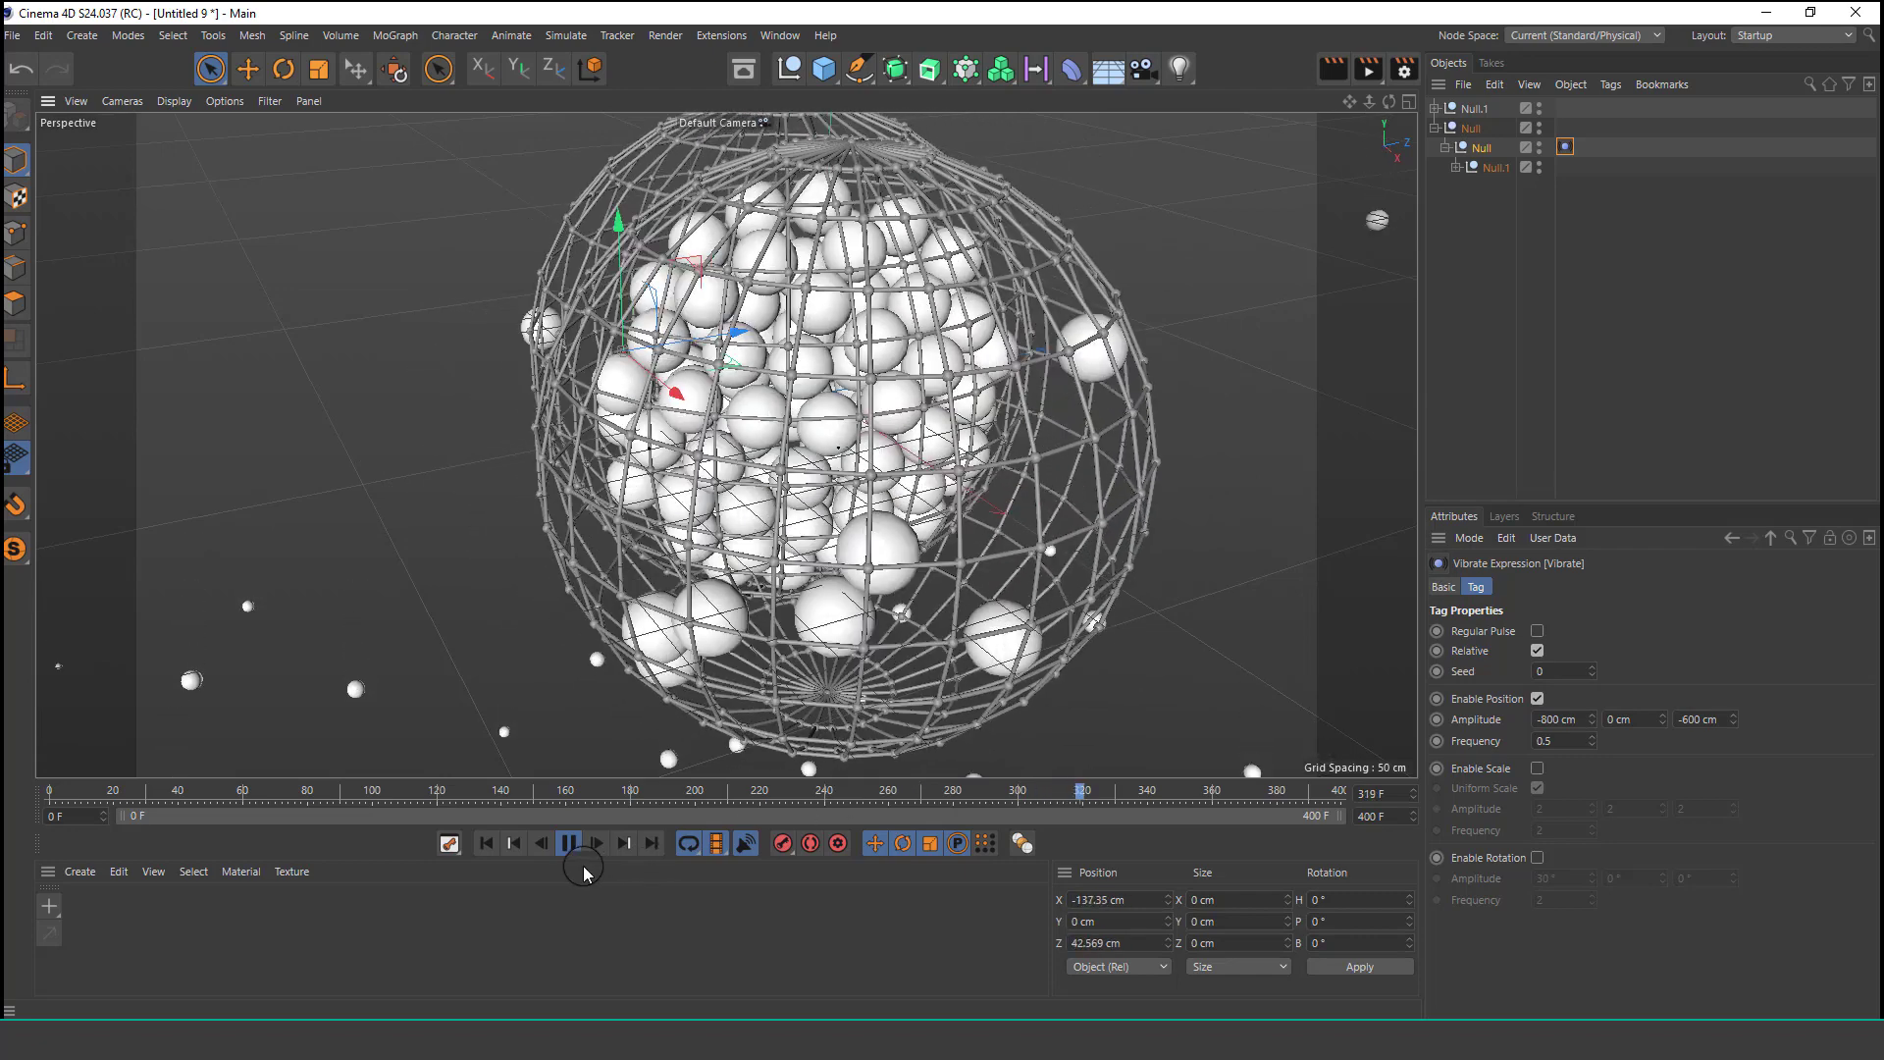
pyautogui.click(481, 844)
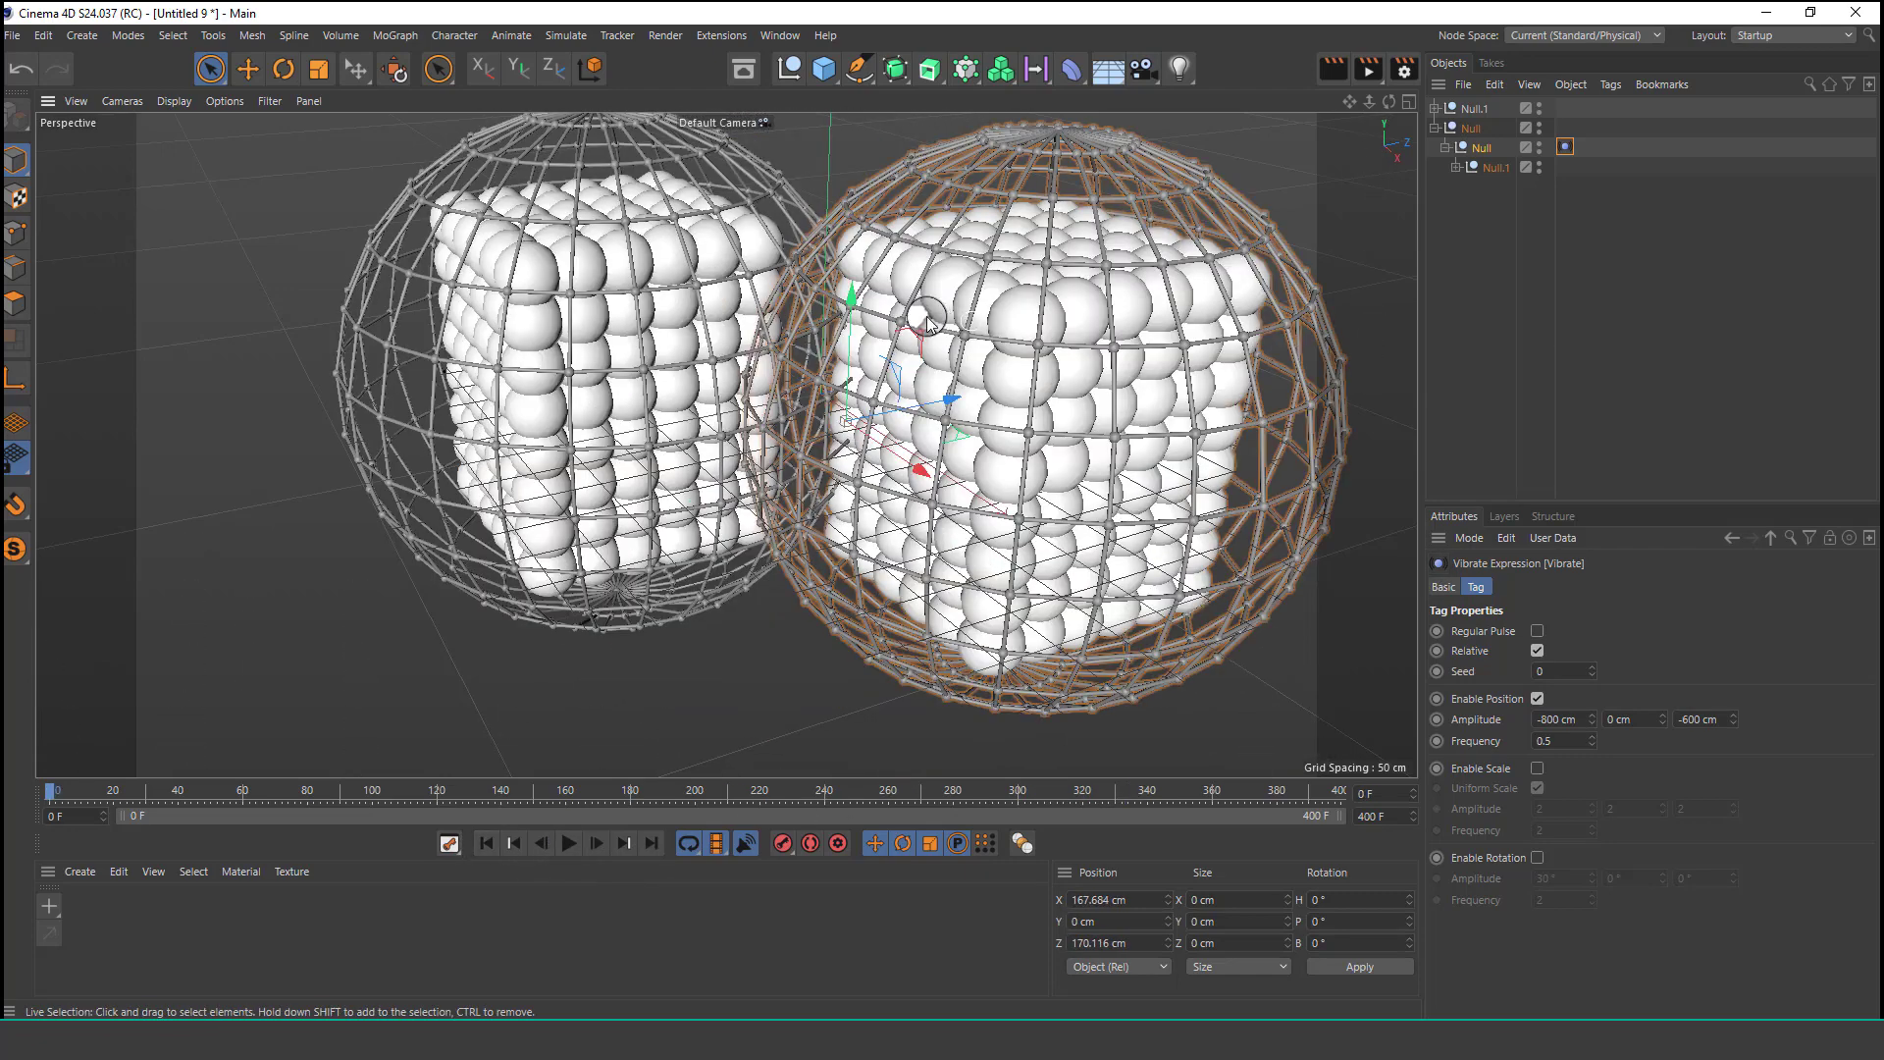
pyautogui.scroll(-3, 880, 285)
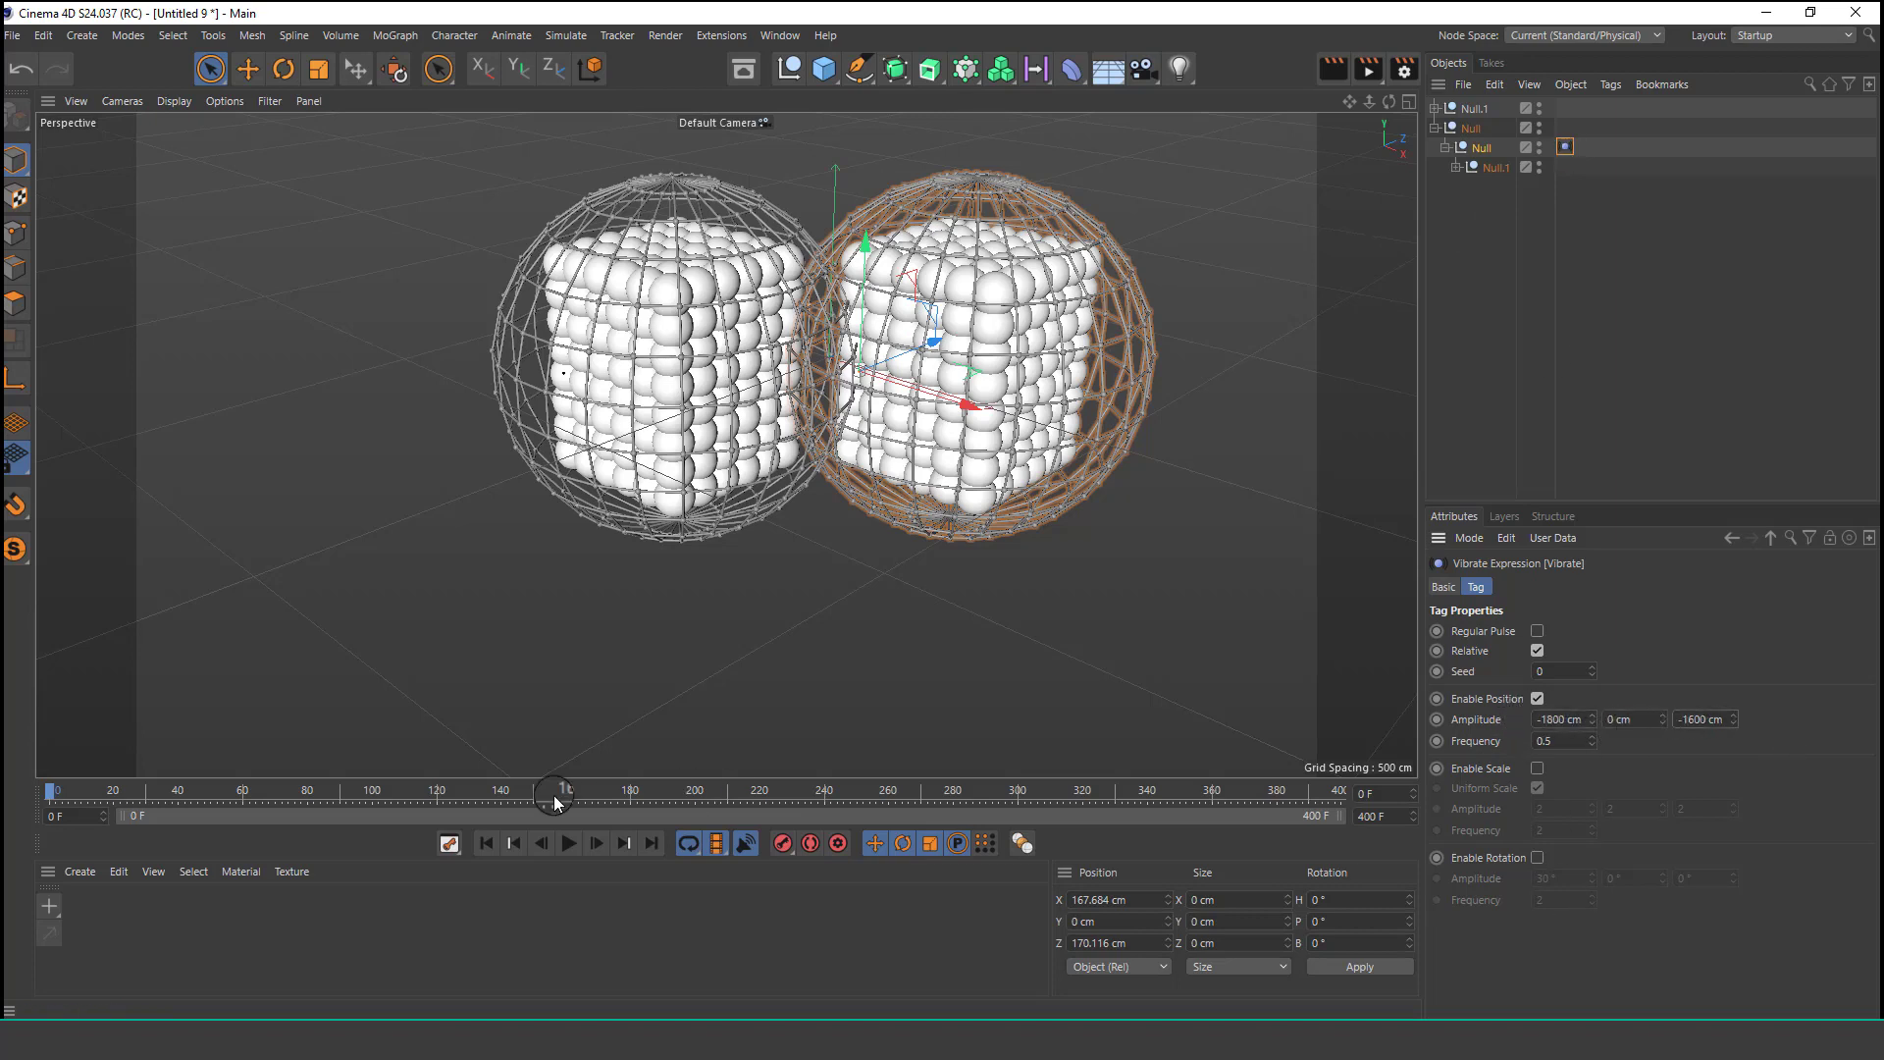
pyautogui.click(569, 843)
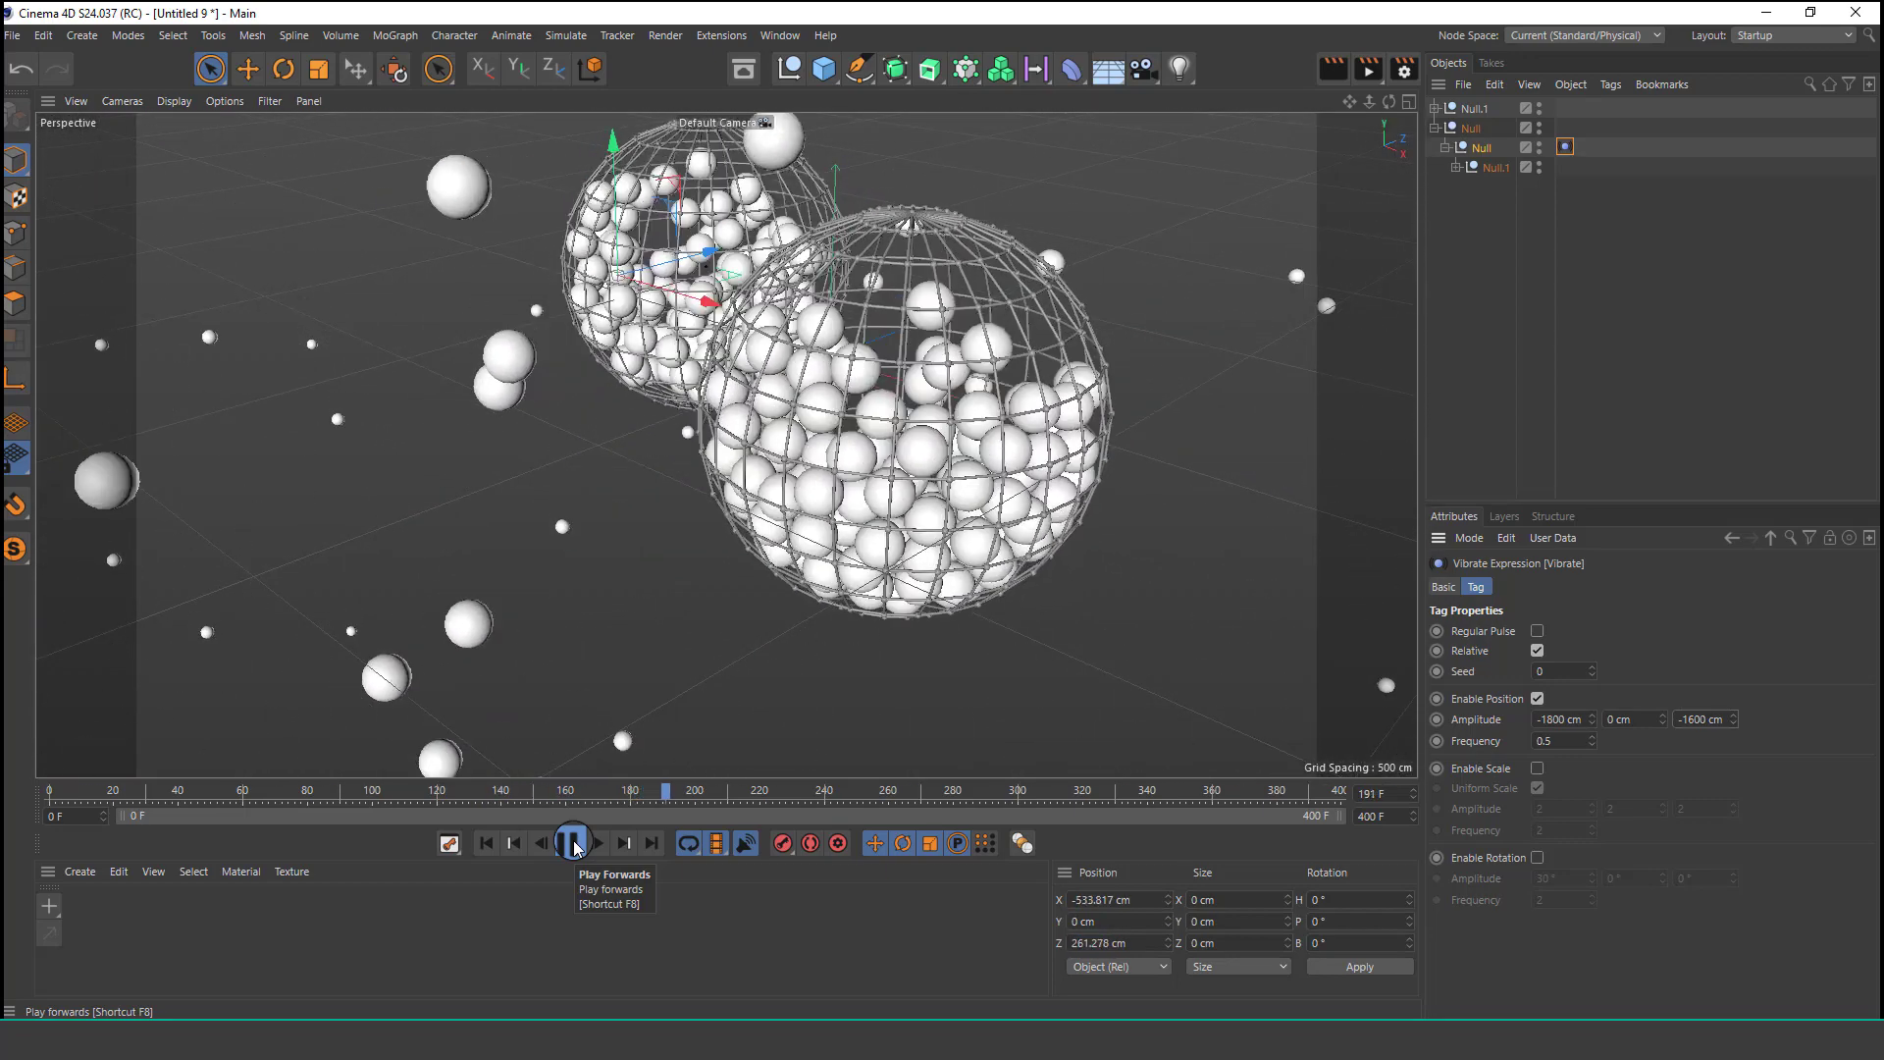
# Set the duplicate's Vibrate Y amplitude to 500 cm and replay the simulation from the start.
pyautogui.click(511, 843)
pyautogui.click(487, 843)
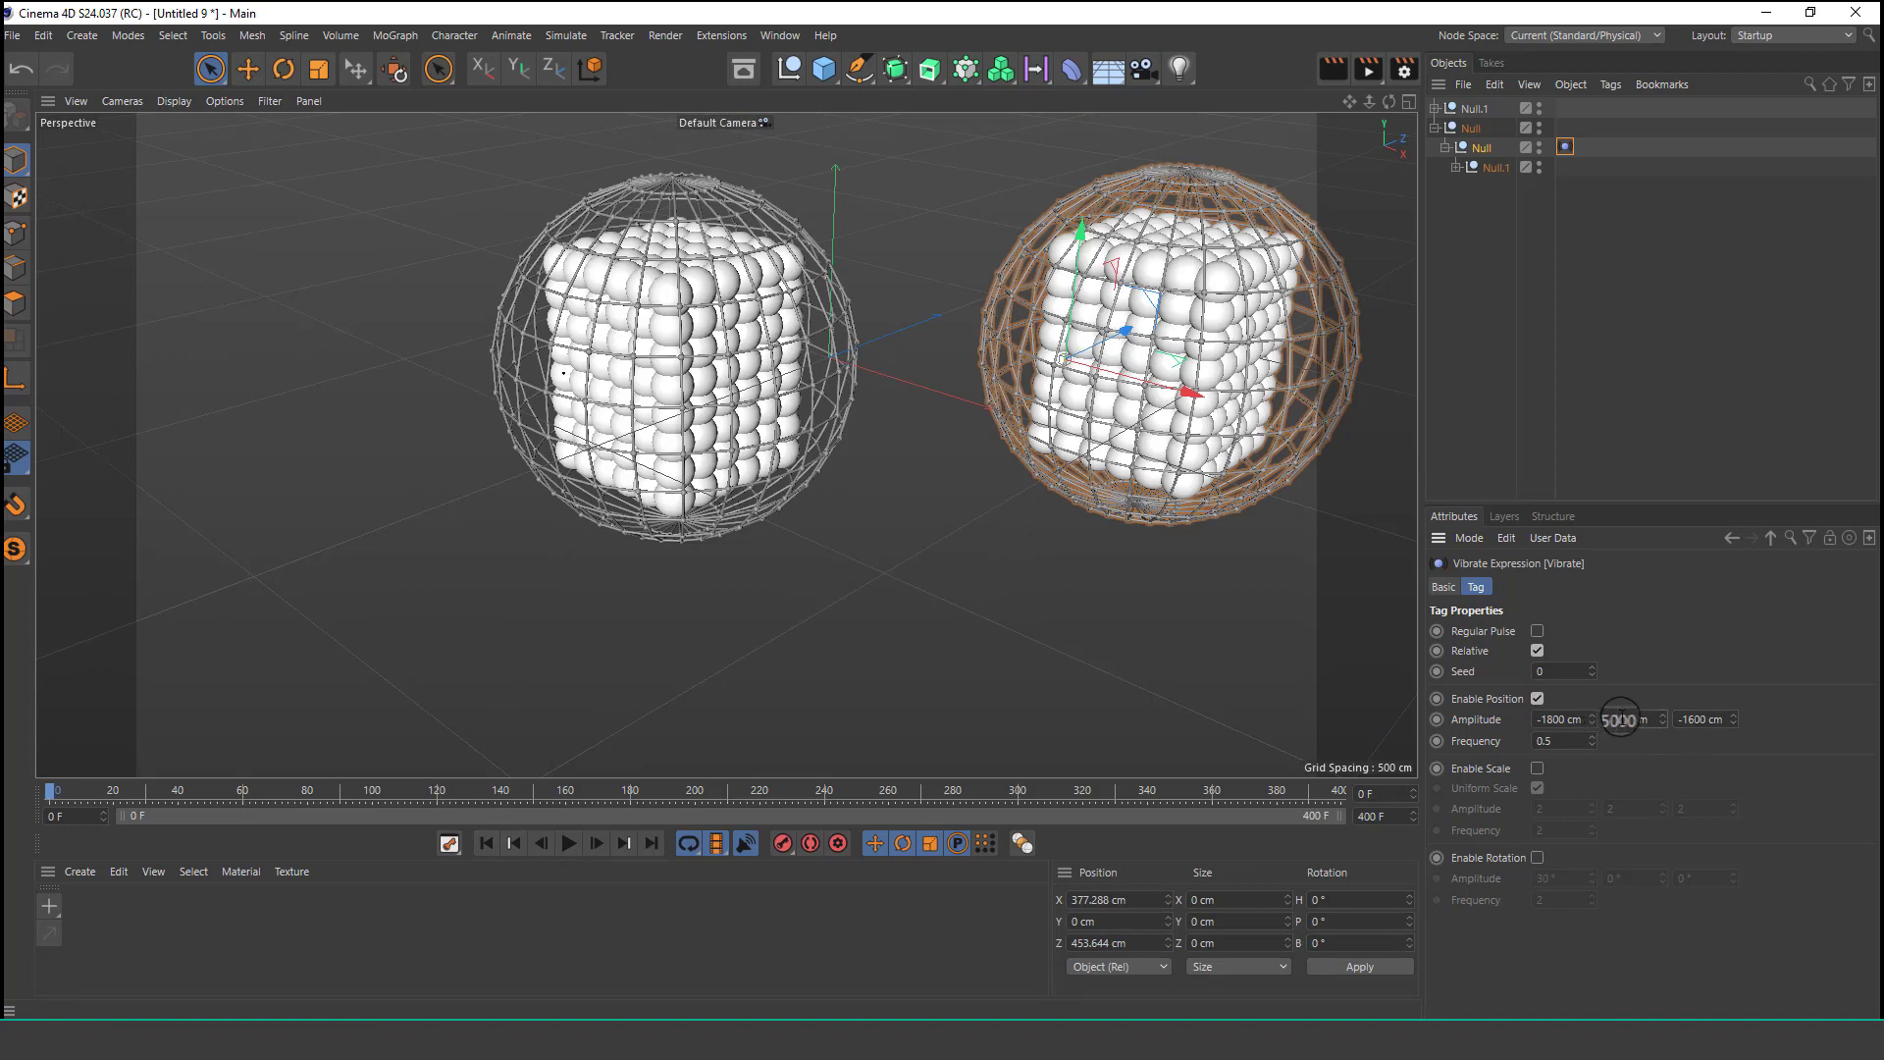
pyautogui.click(570, 843)
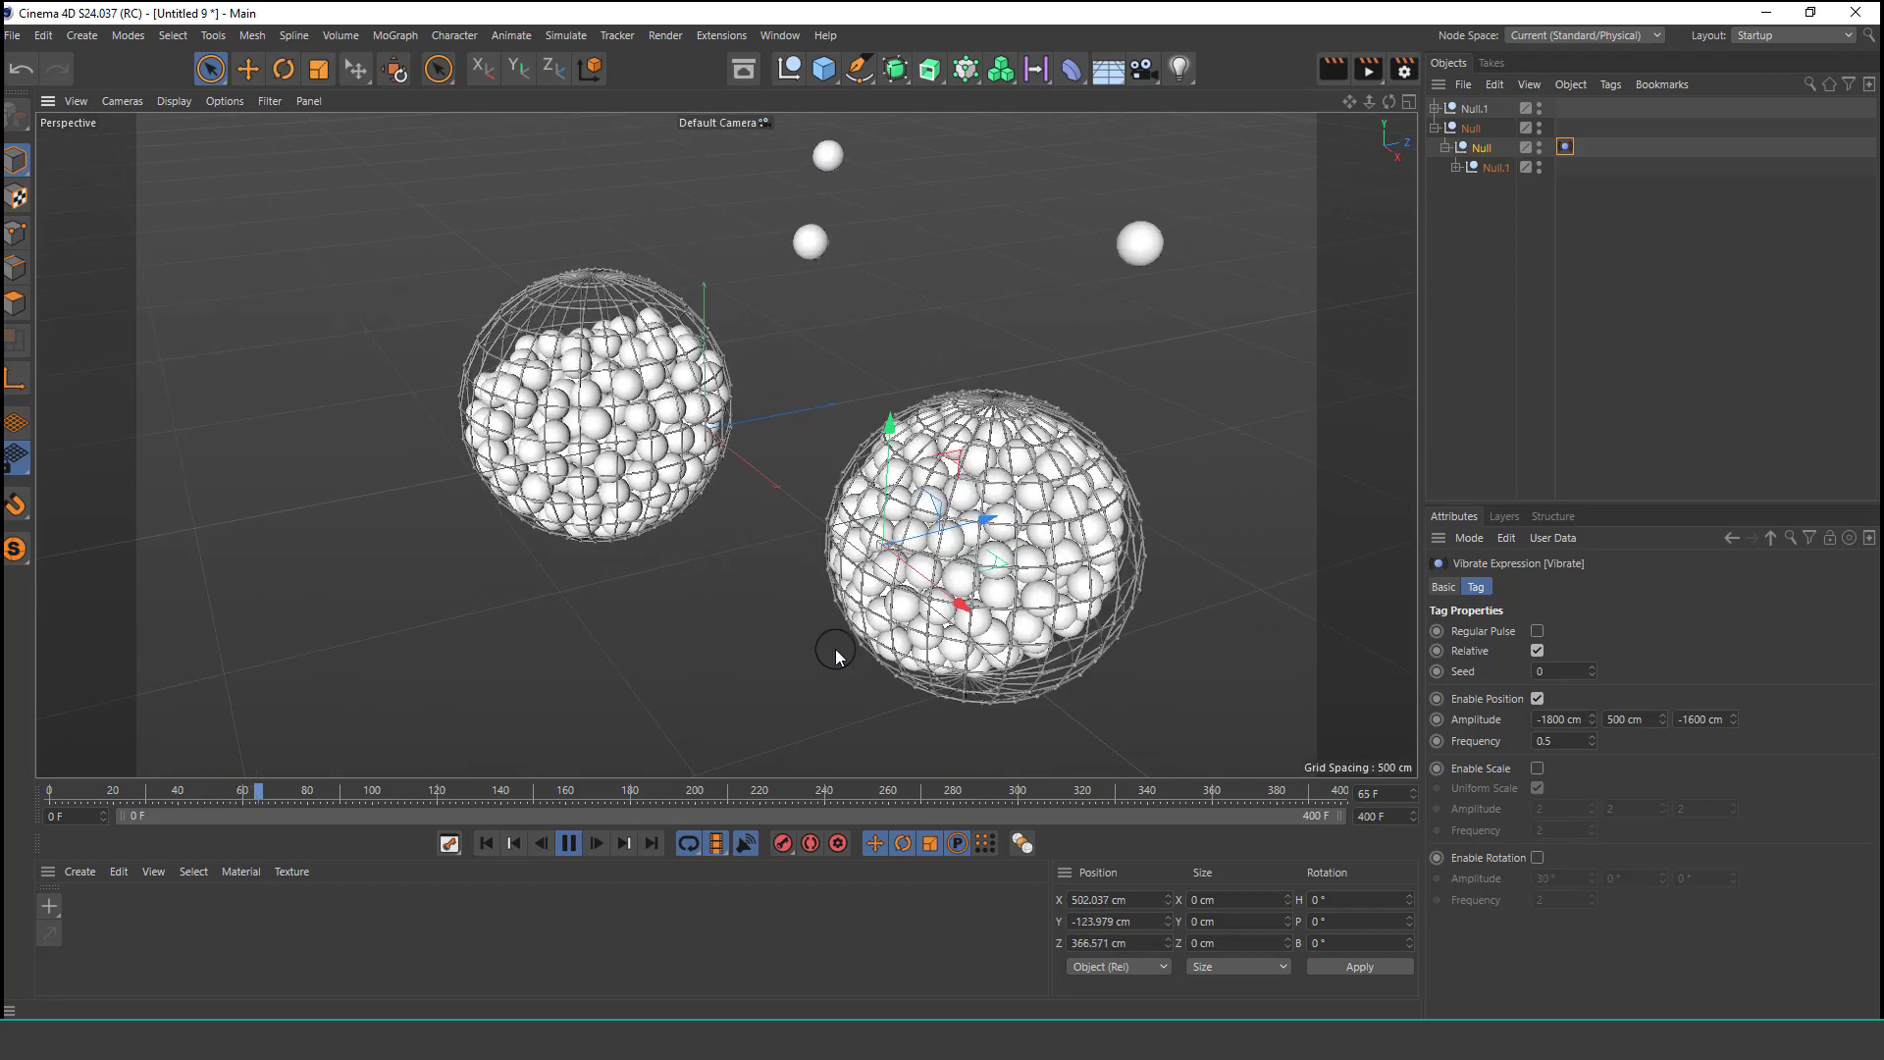
# Rewind, toggle looping, and replay the simulation.
pyautogui.click(492, 843)
pyautogui.click(690, 843)
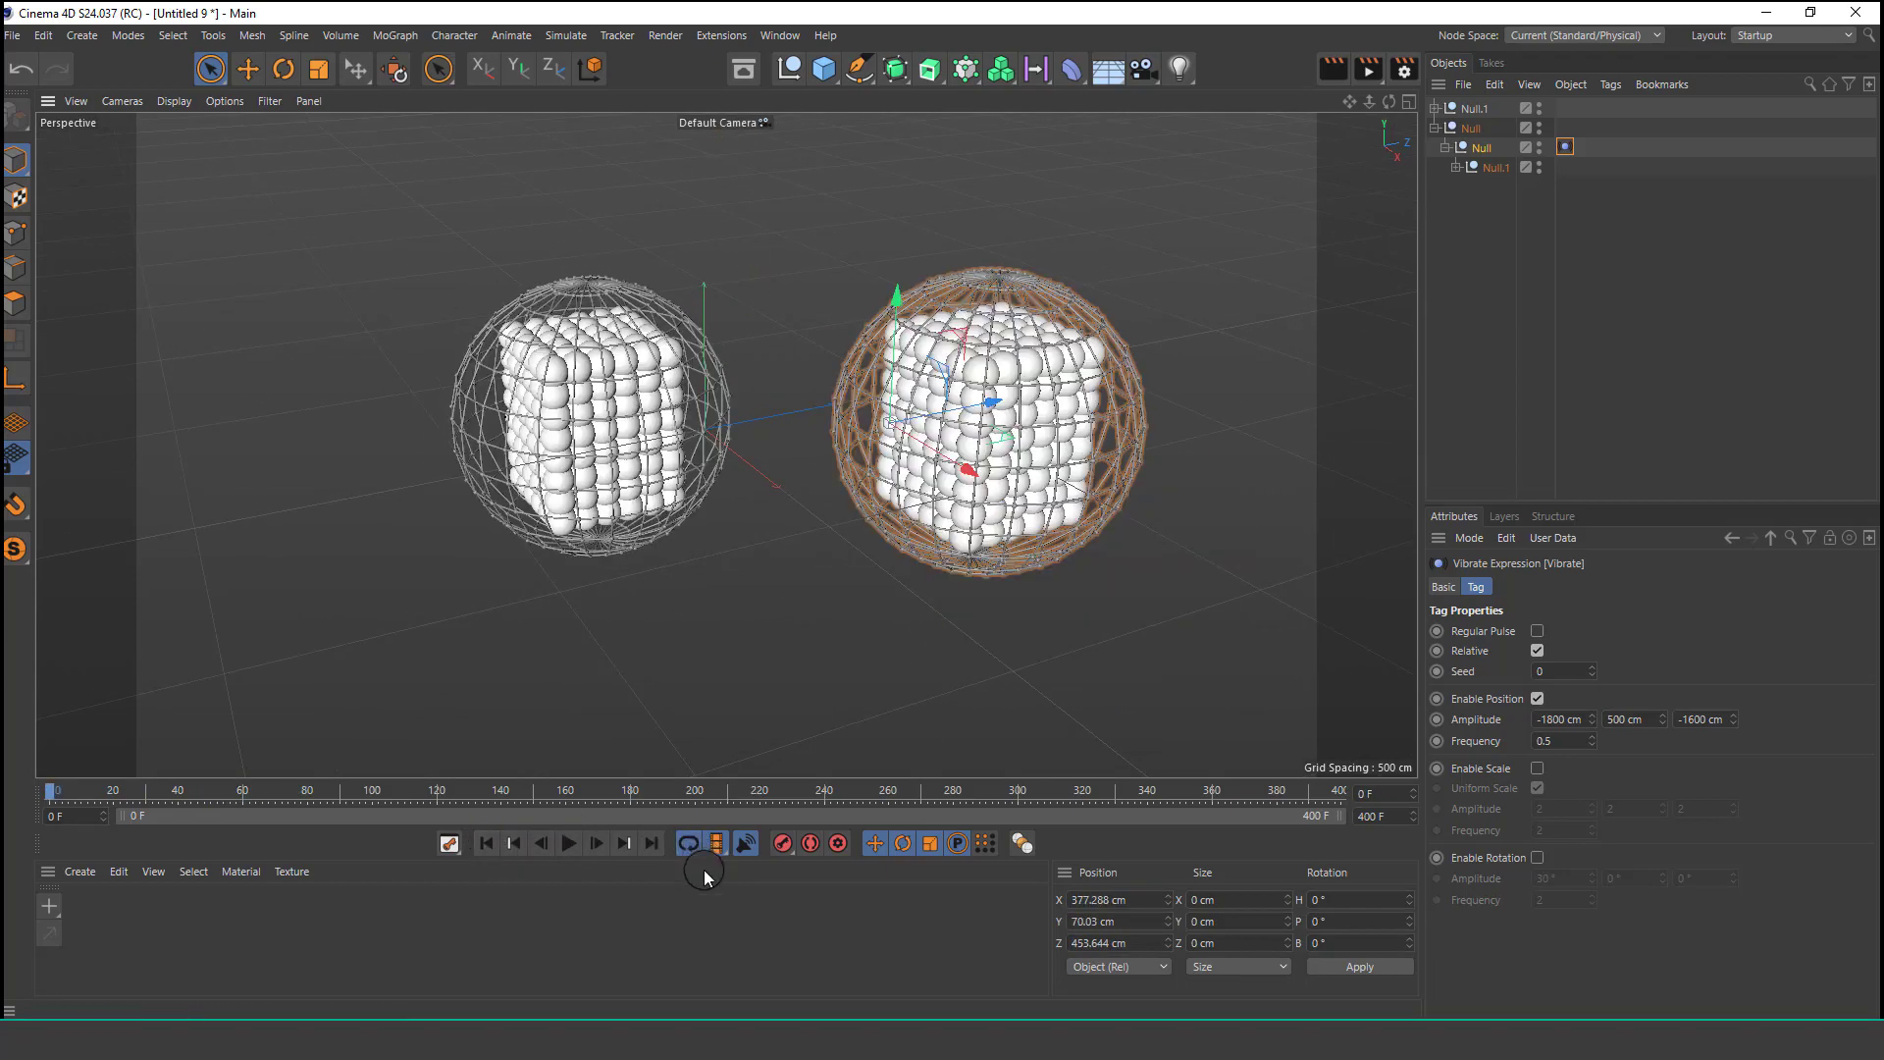
pyautogui.click(560, 844)
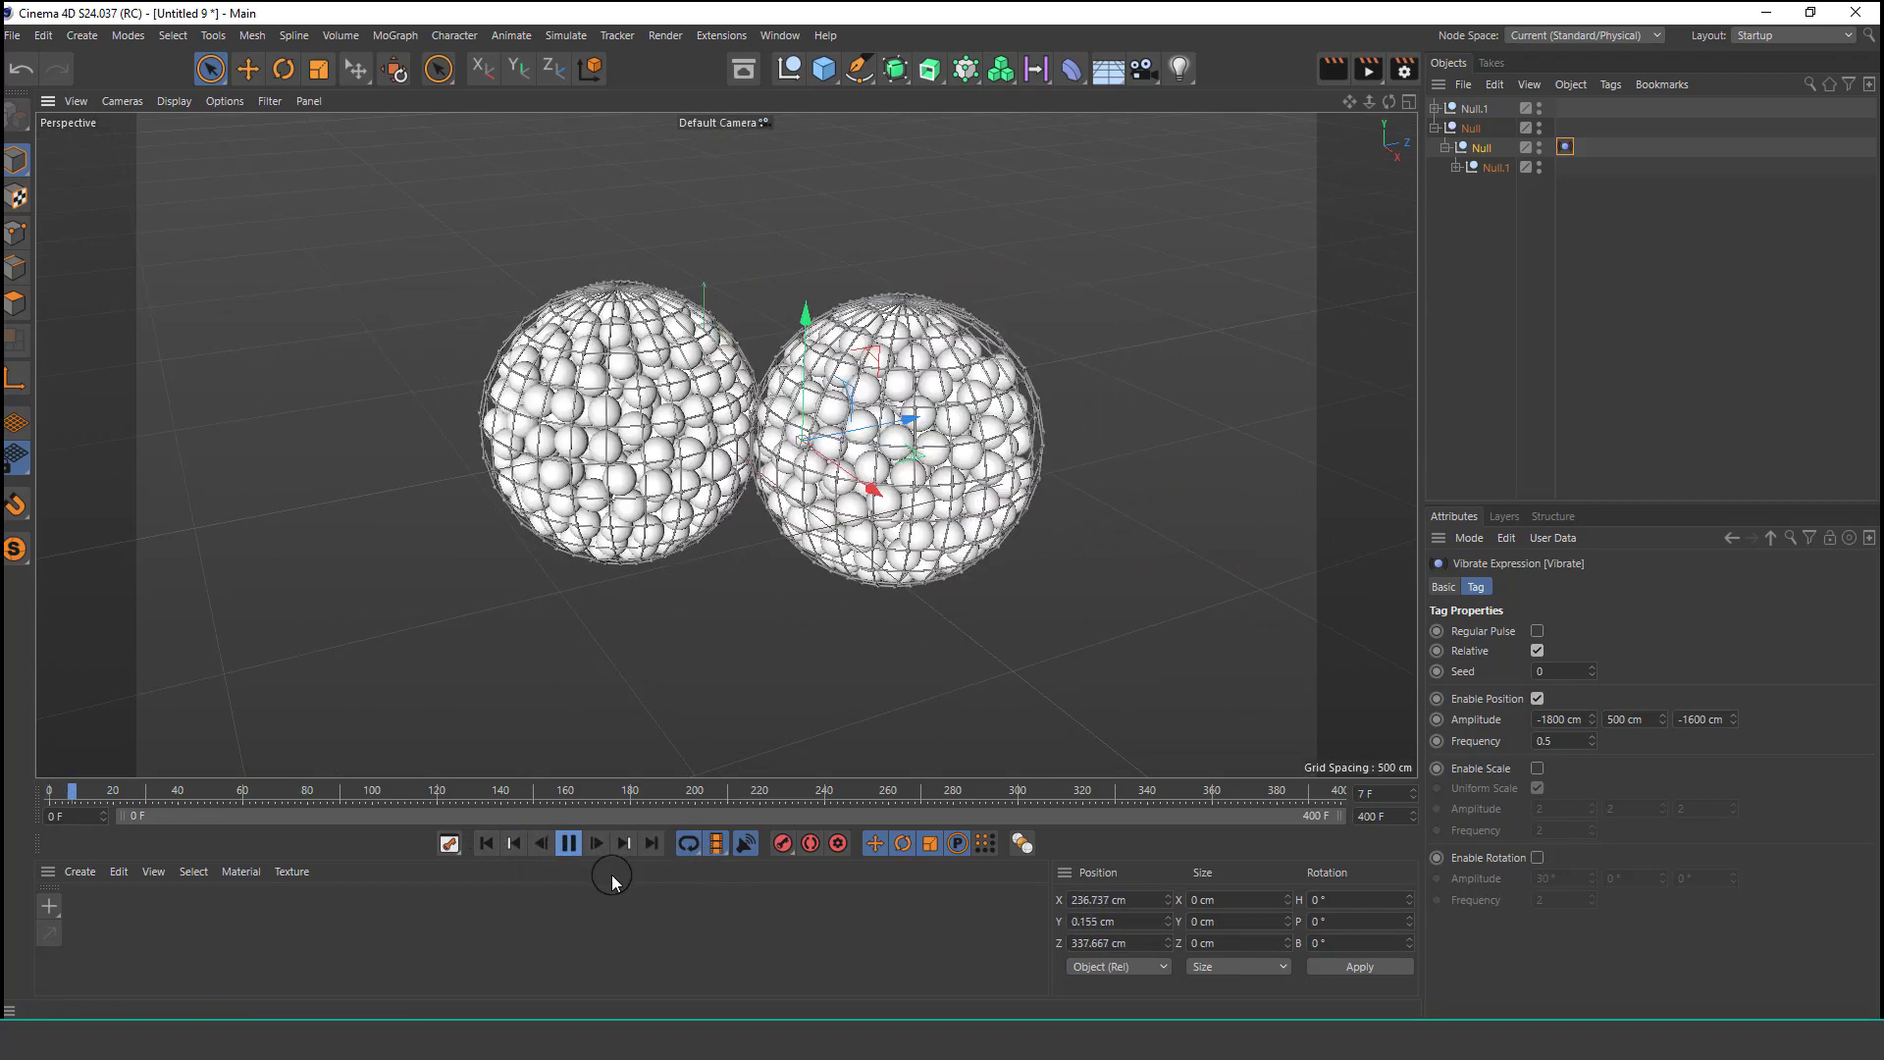
# Rewind, set the original sphere's Vibrate amplitude to 800 cm X, -800 cm Y and 600 cm Z, and play the simulation.
pyautogui.click(1471, 331)
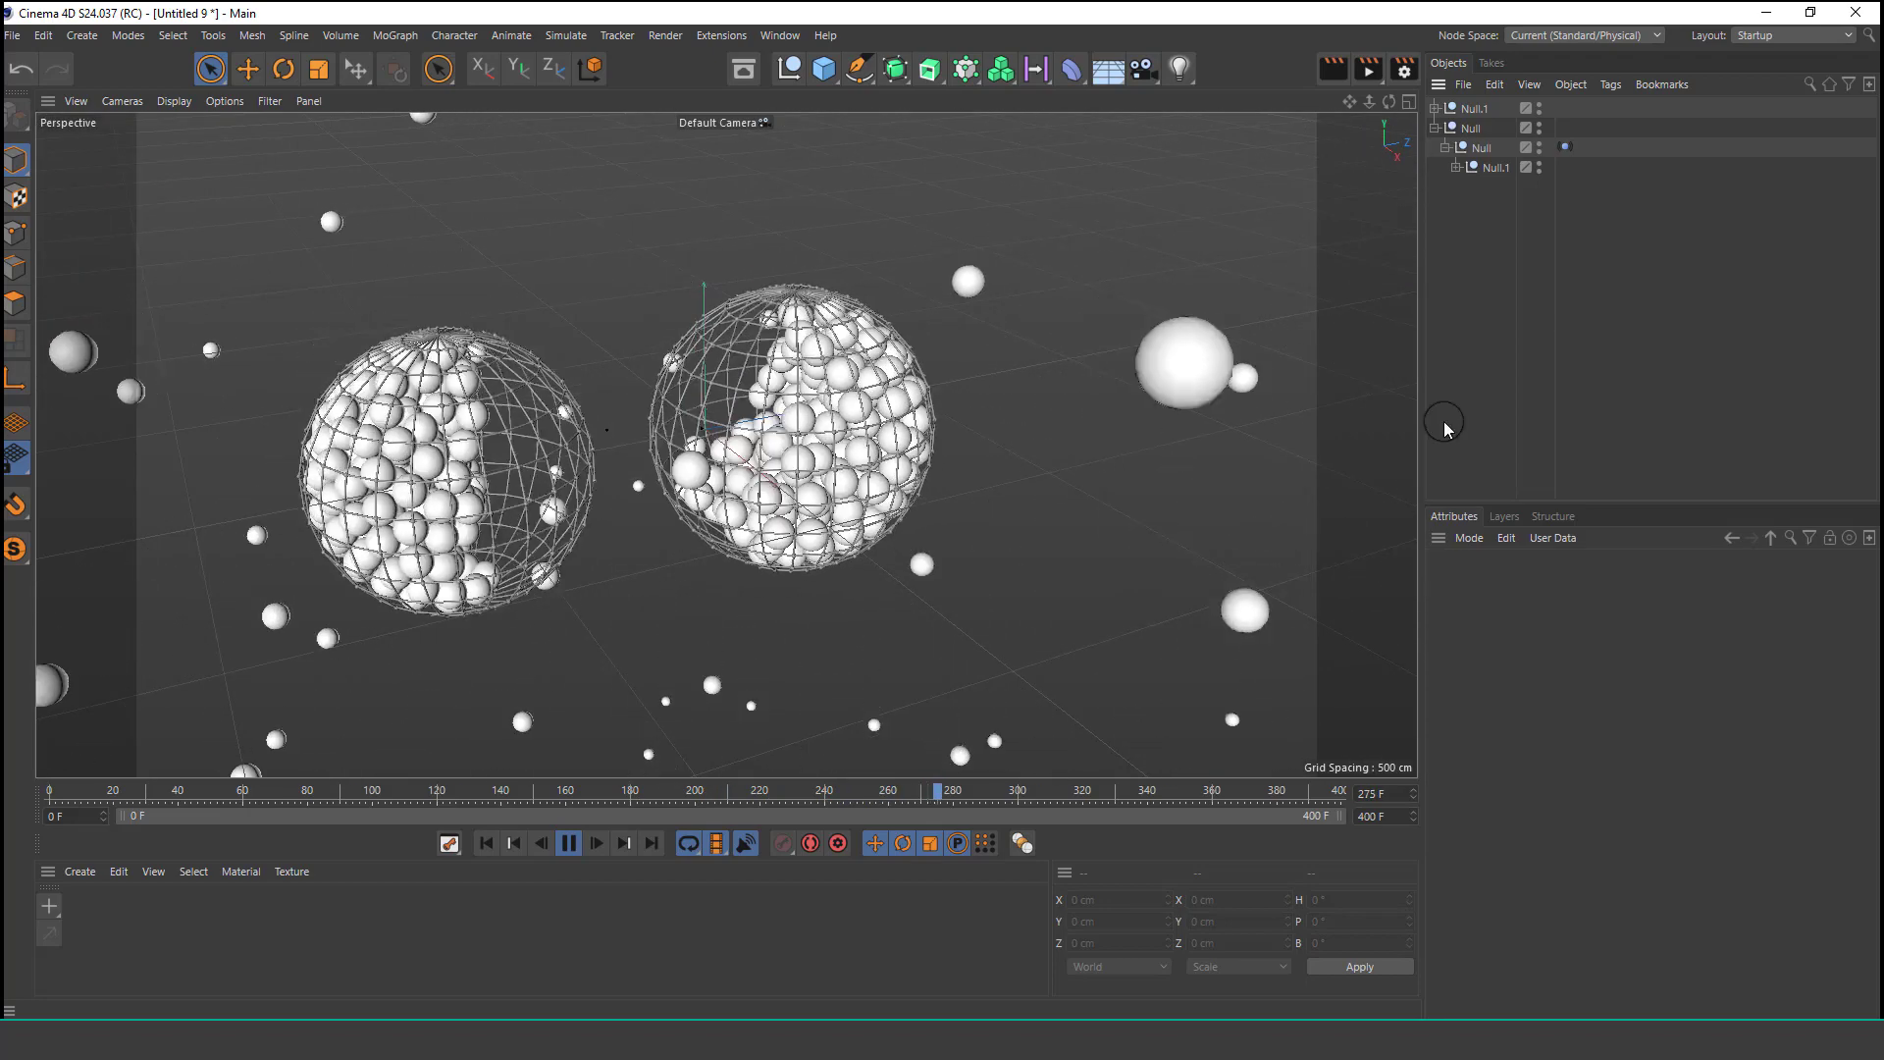
pyautogui.click(565, 847)
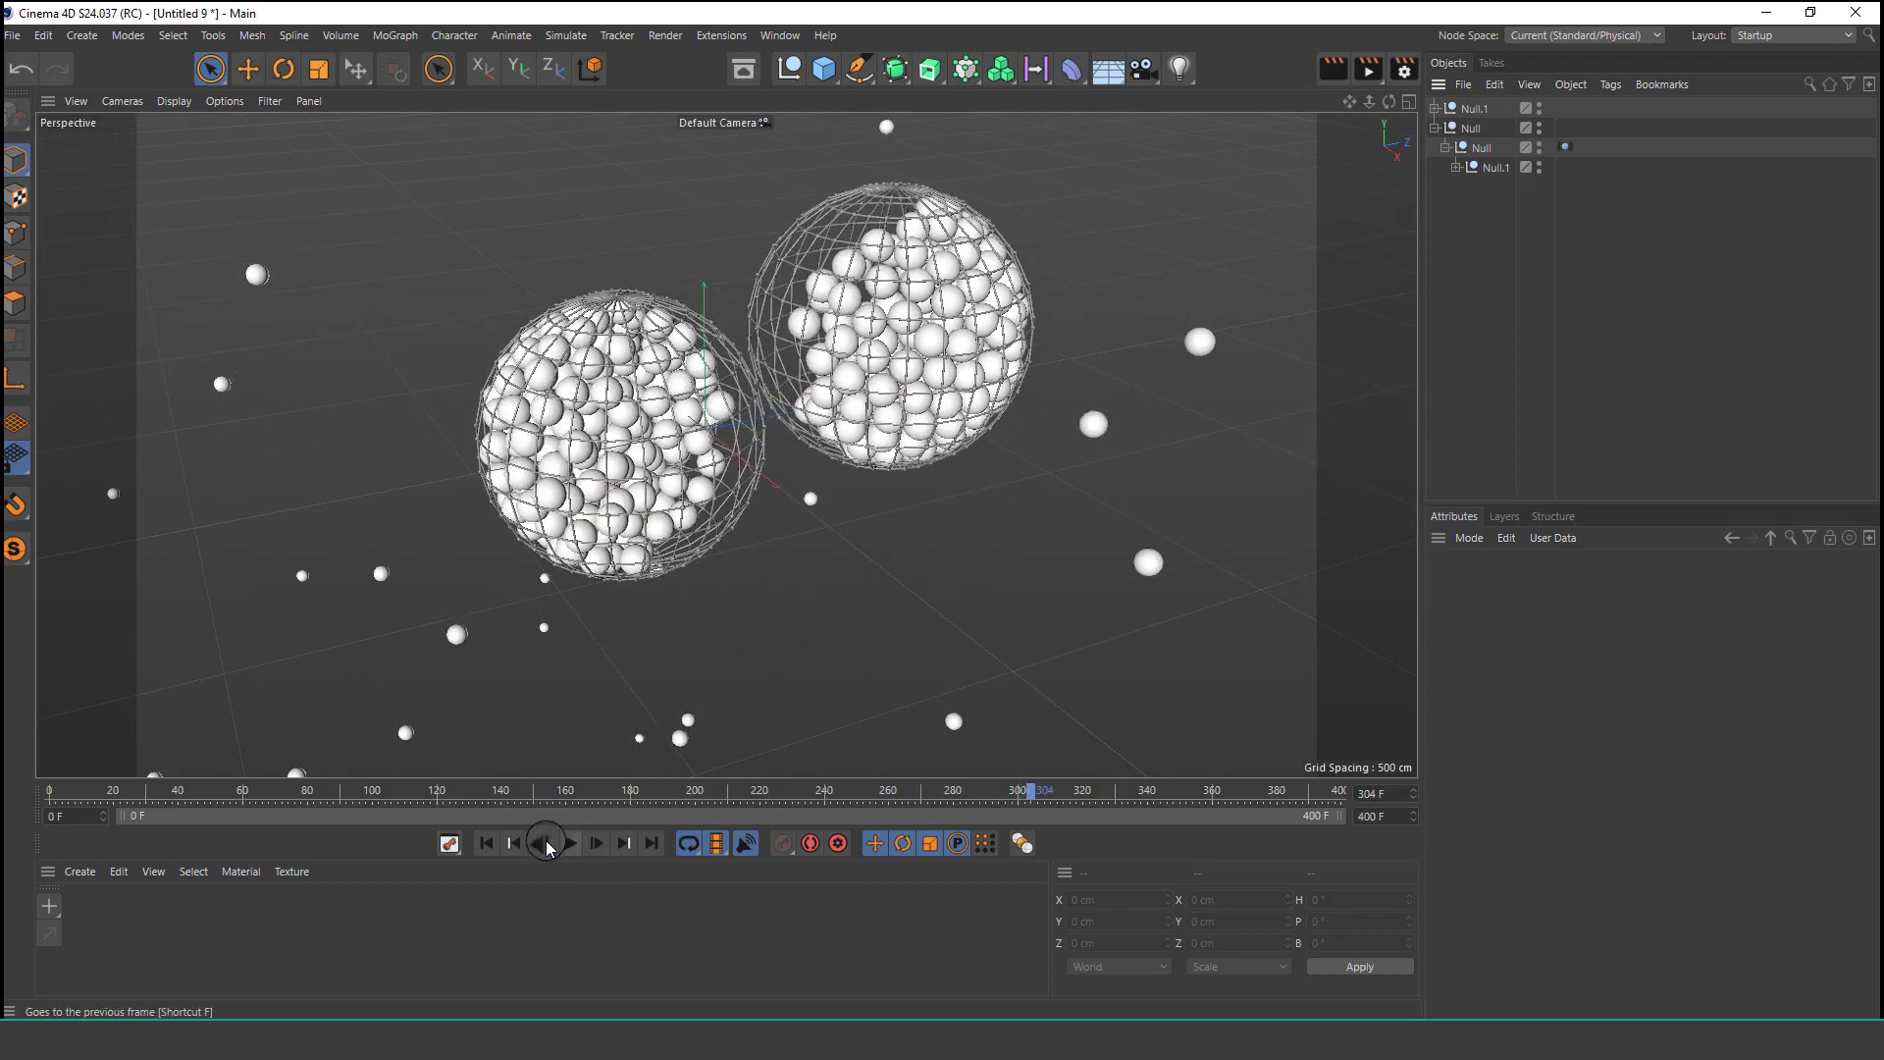
pyautogui.click(482, 850)
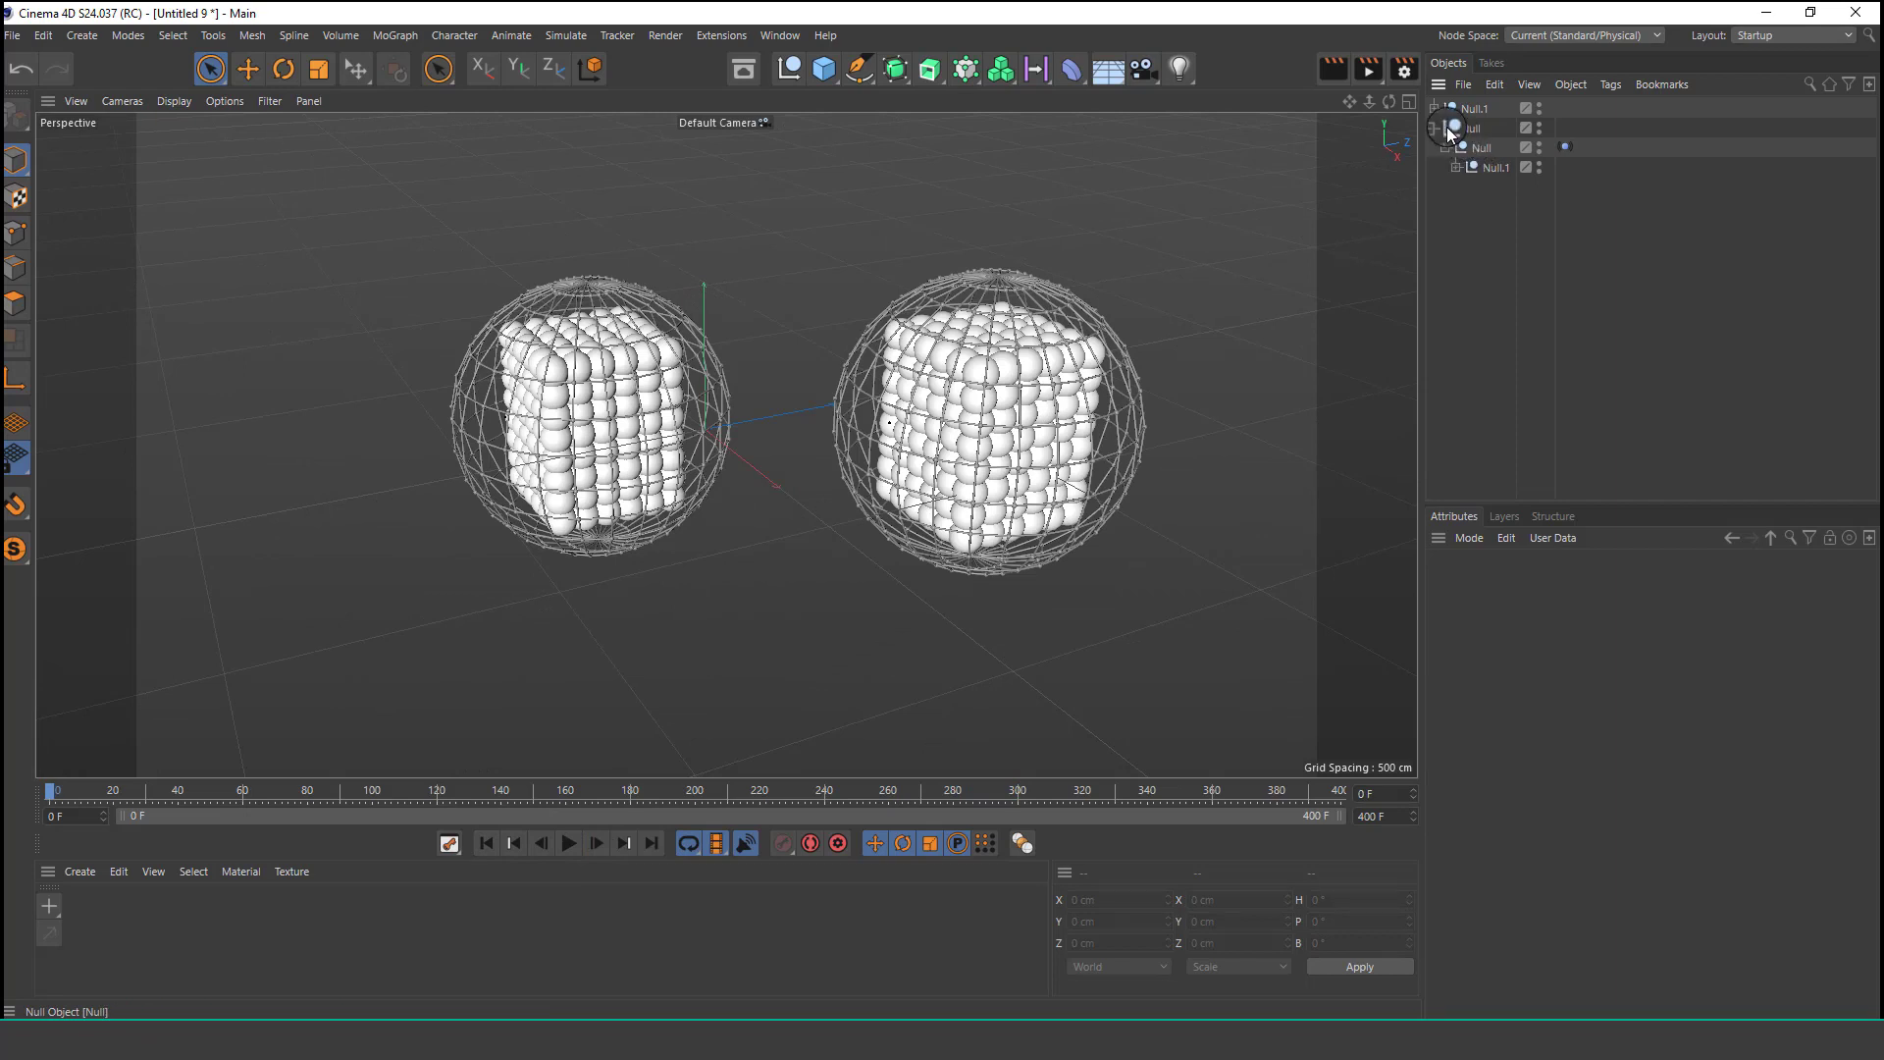
pyautogui.click(1565, 148)
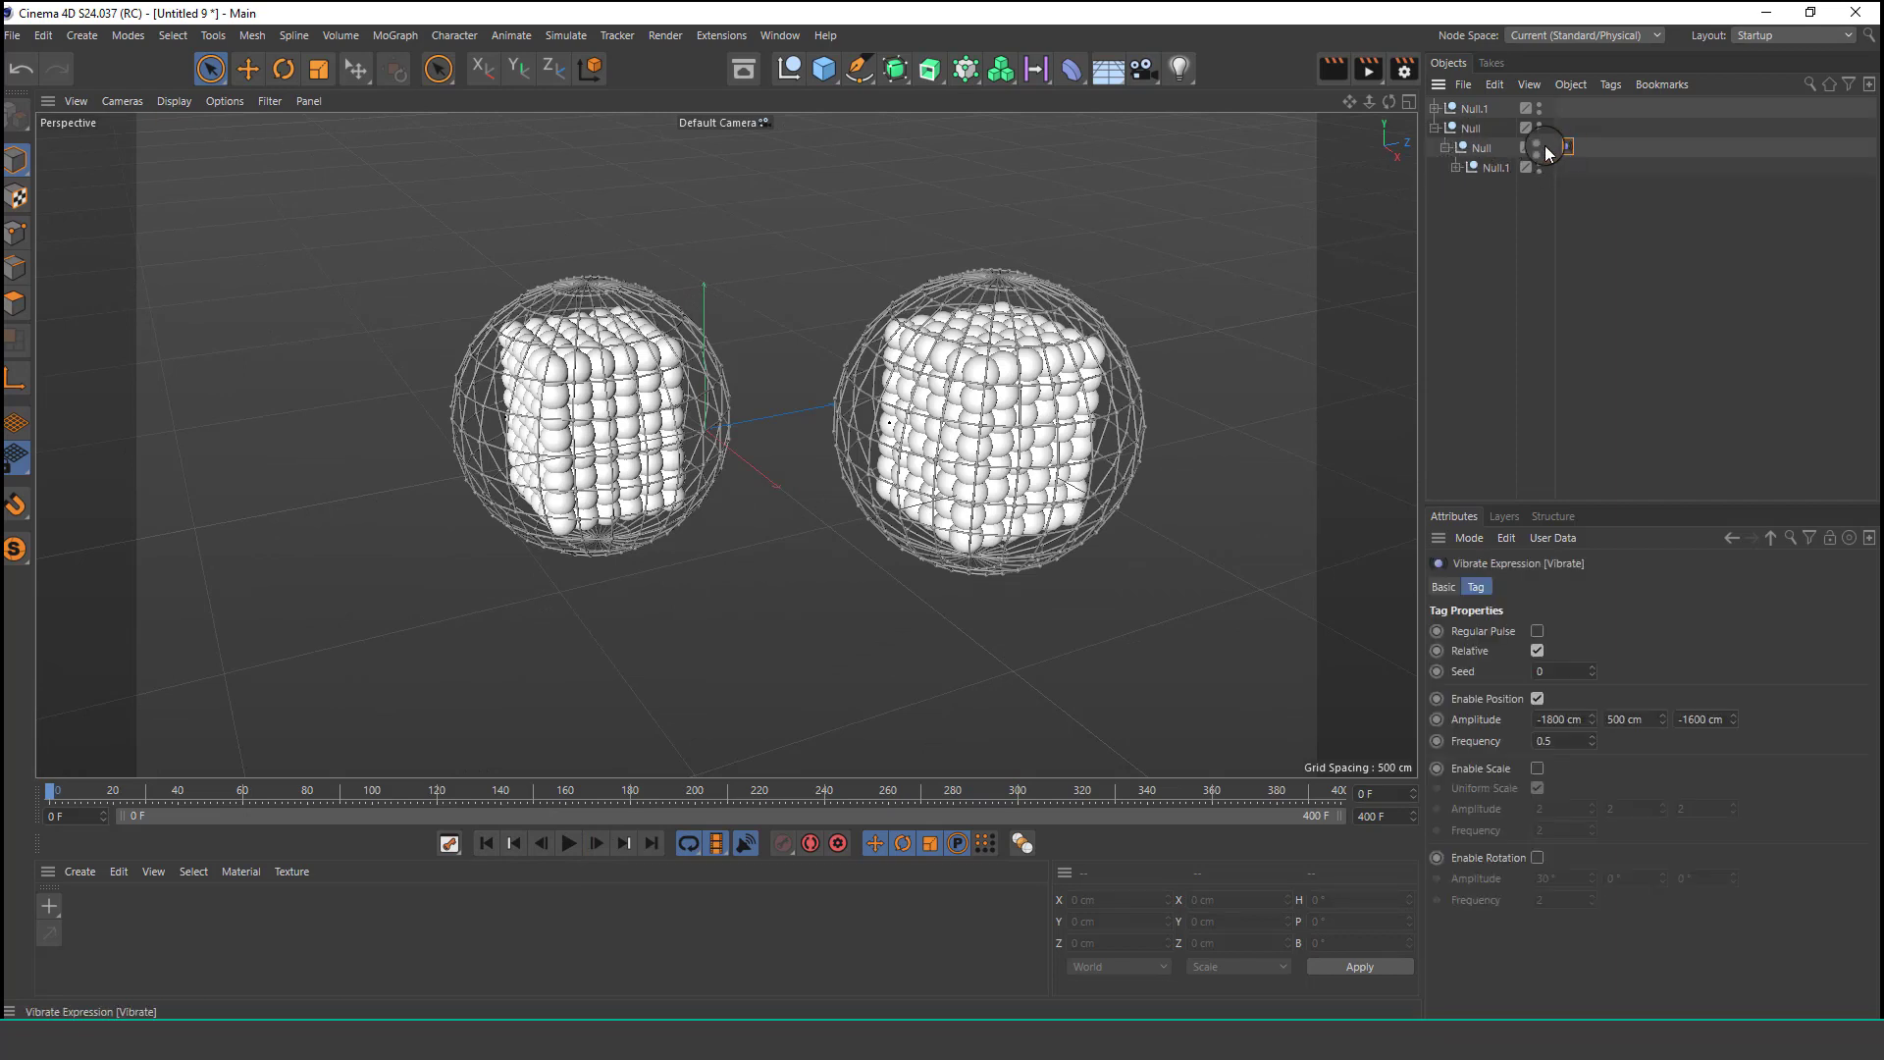
pyautogui.click(1433, 130)
pyautogui.click(1433, 114)
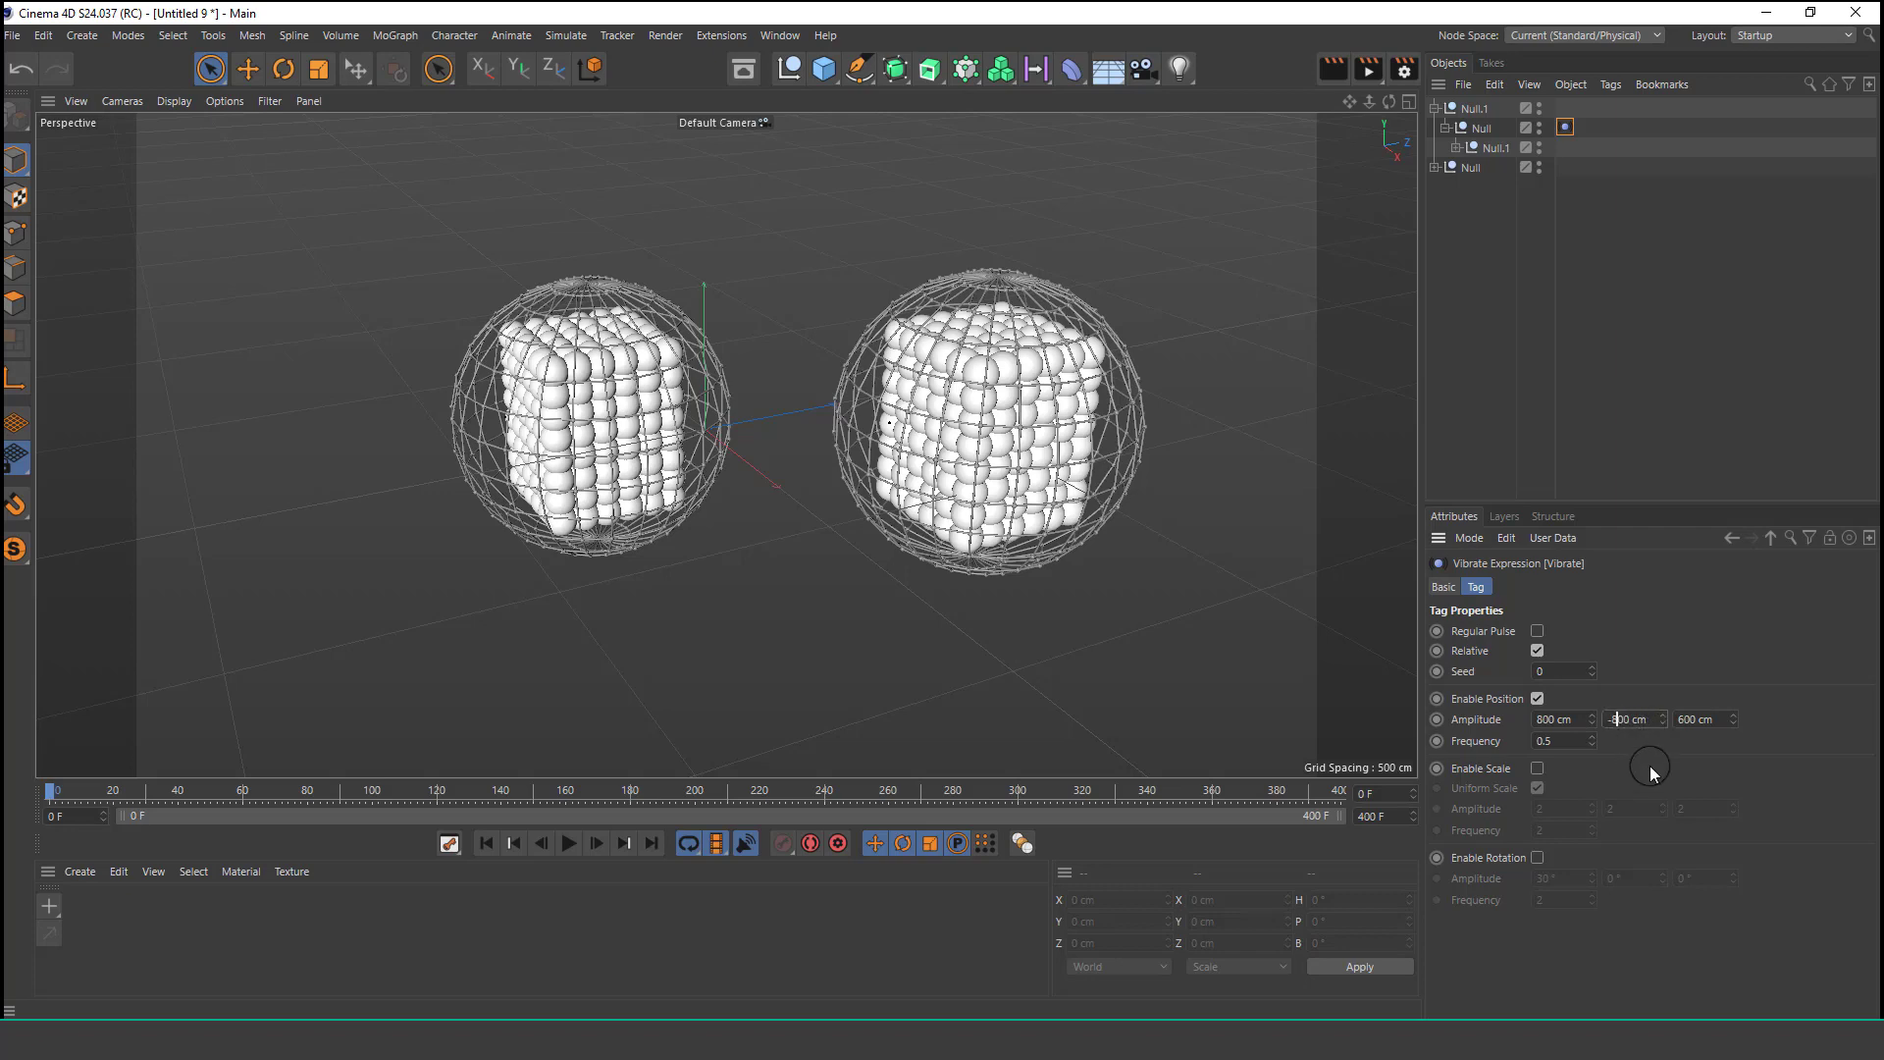
pyautogui.click(537, 846)
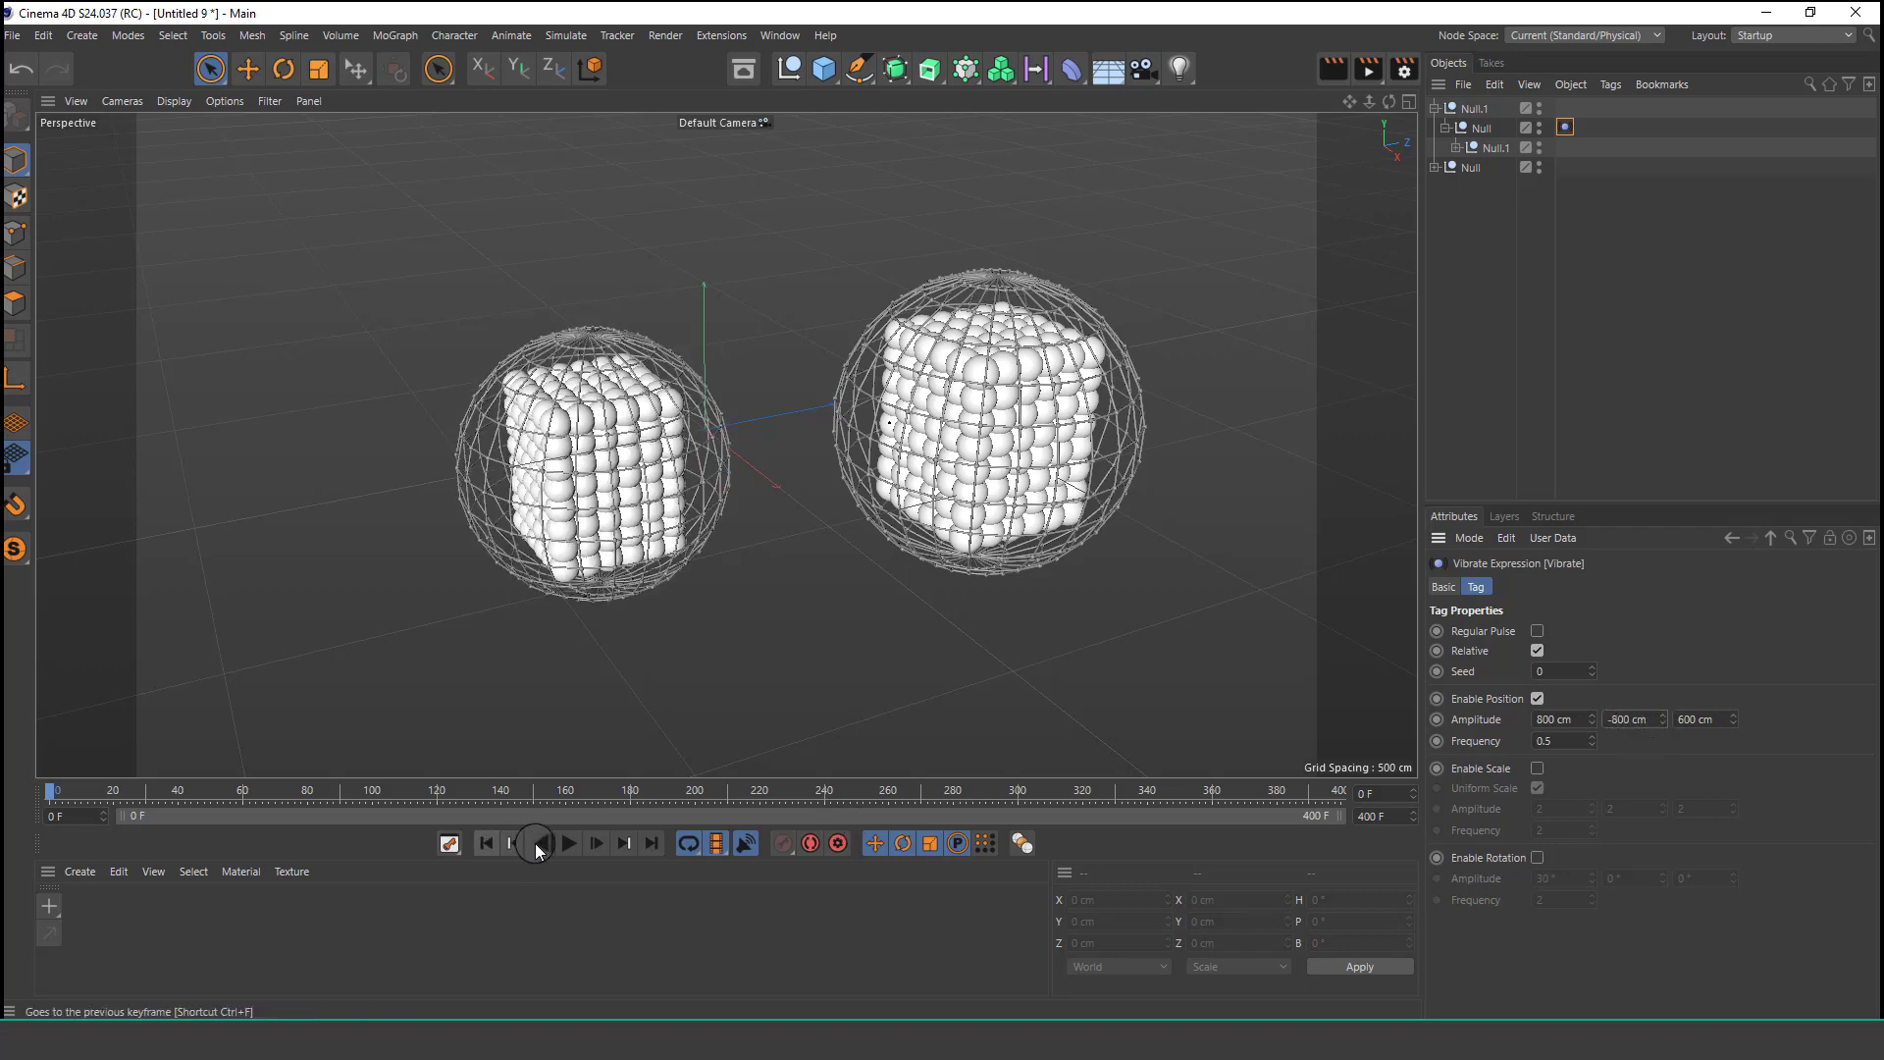
pyautogui.click(565, 843)
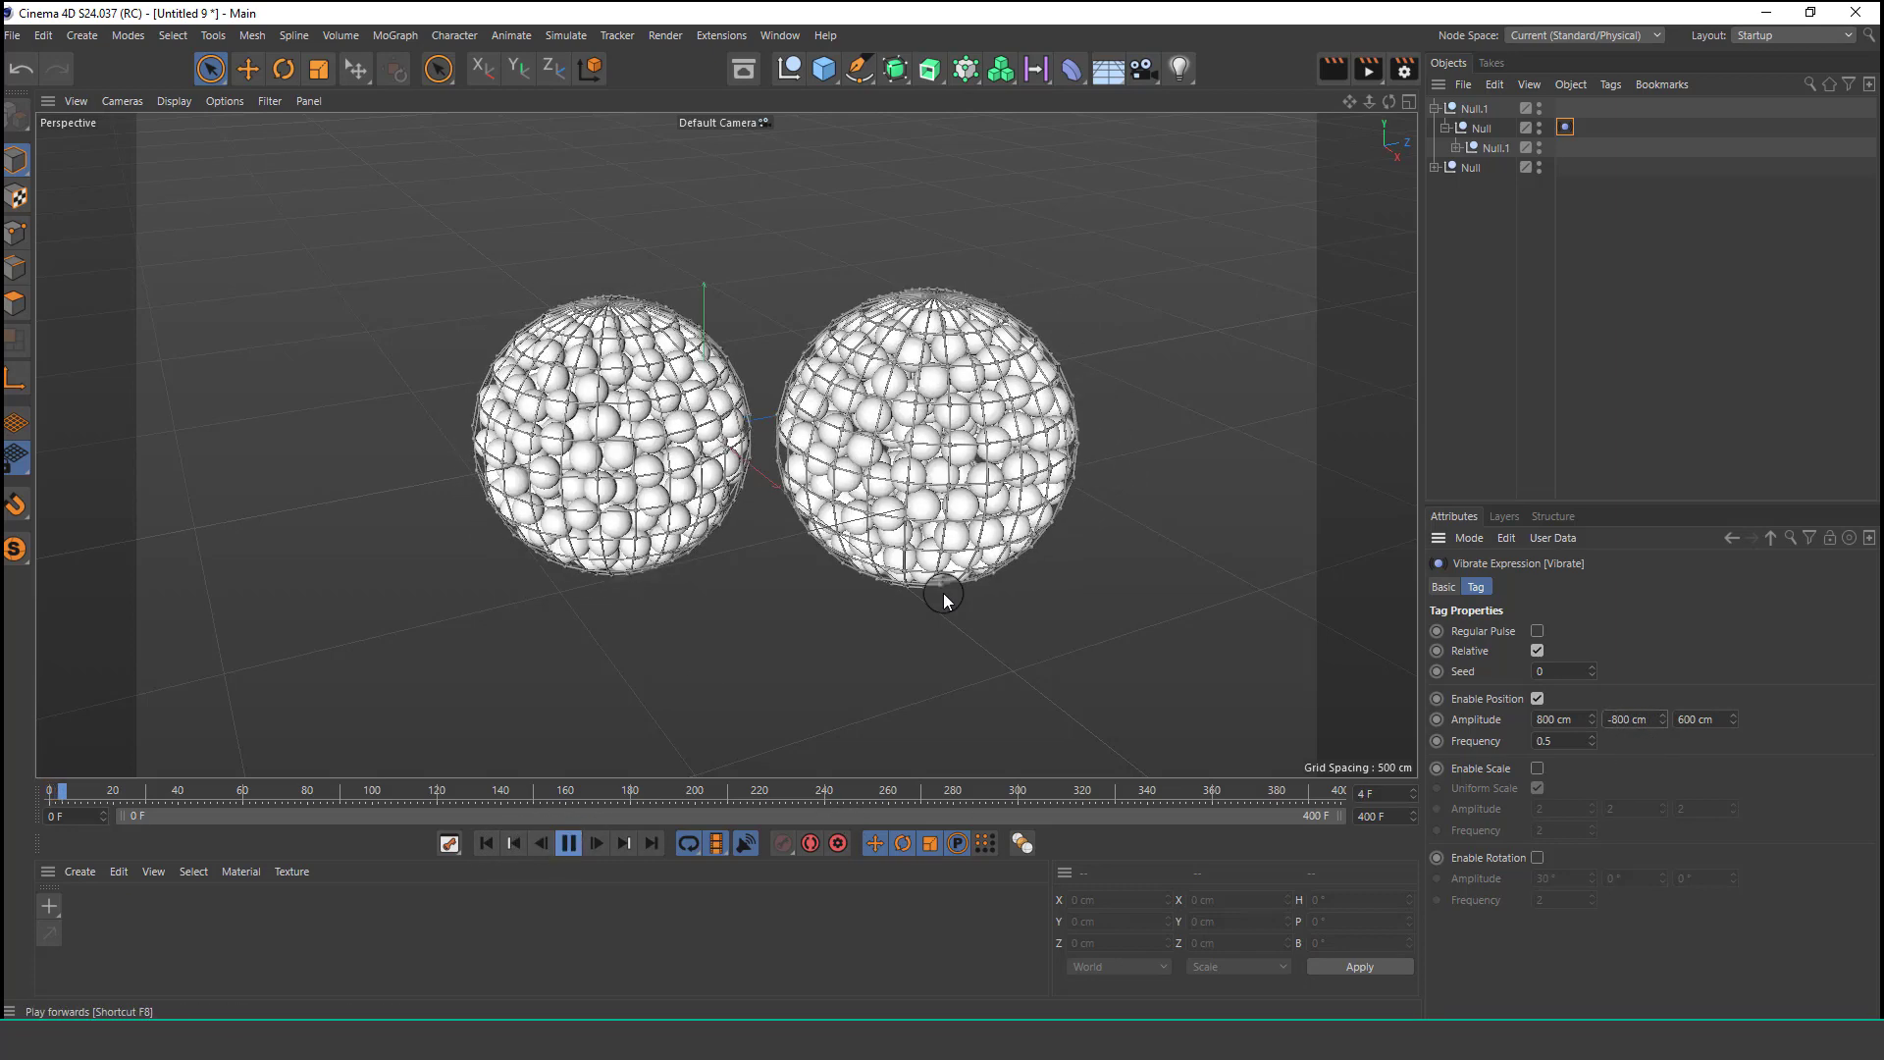
# Orbit around the two spheres to watch the balls during playback.
pyautogui.click(1449, 295)
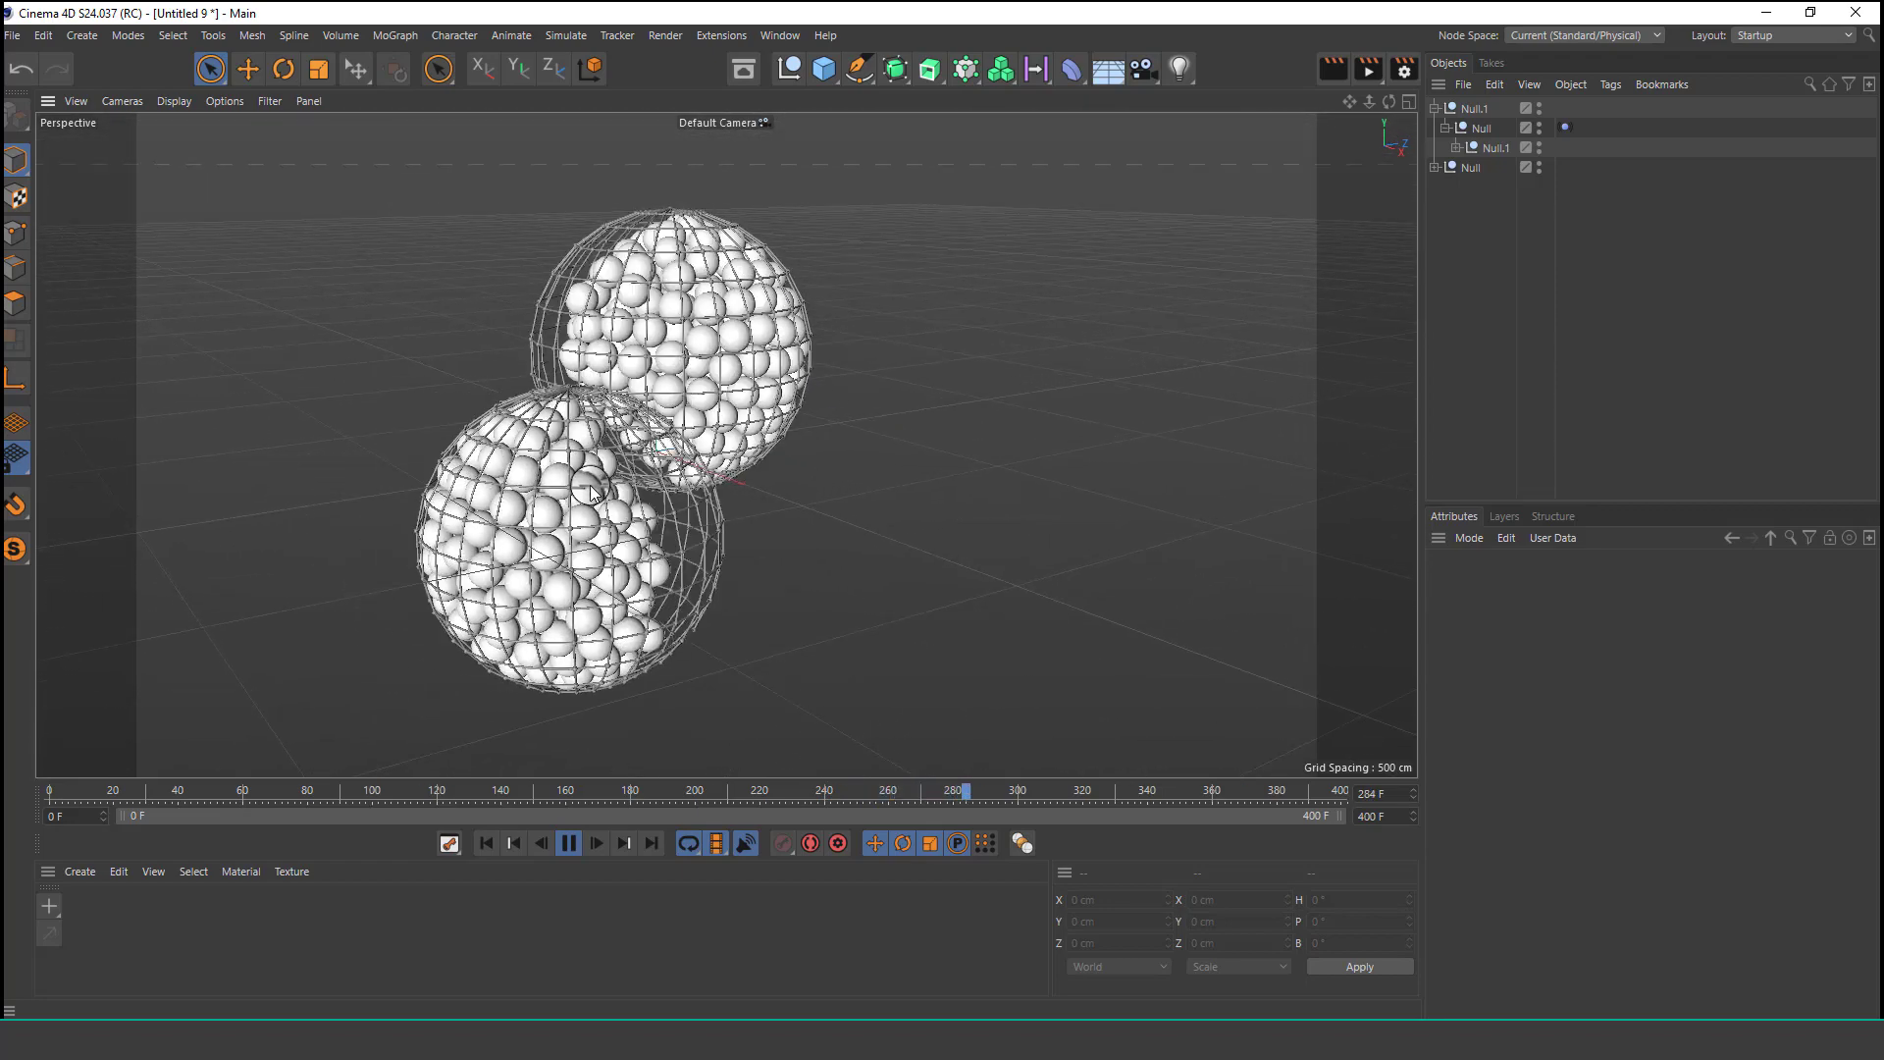
pyautogui.keyDown('alt'); pyautogui.moveTo(644, 496); pyautogui.dragTo(887, 677); pyautogui.keyUp('alt')
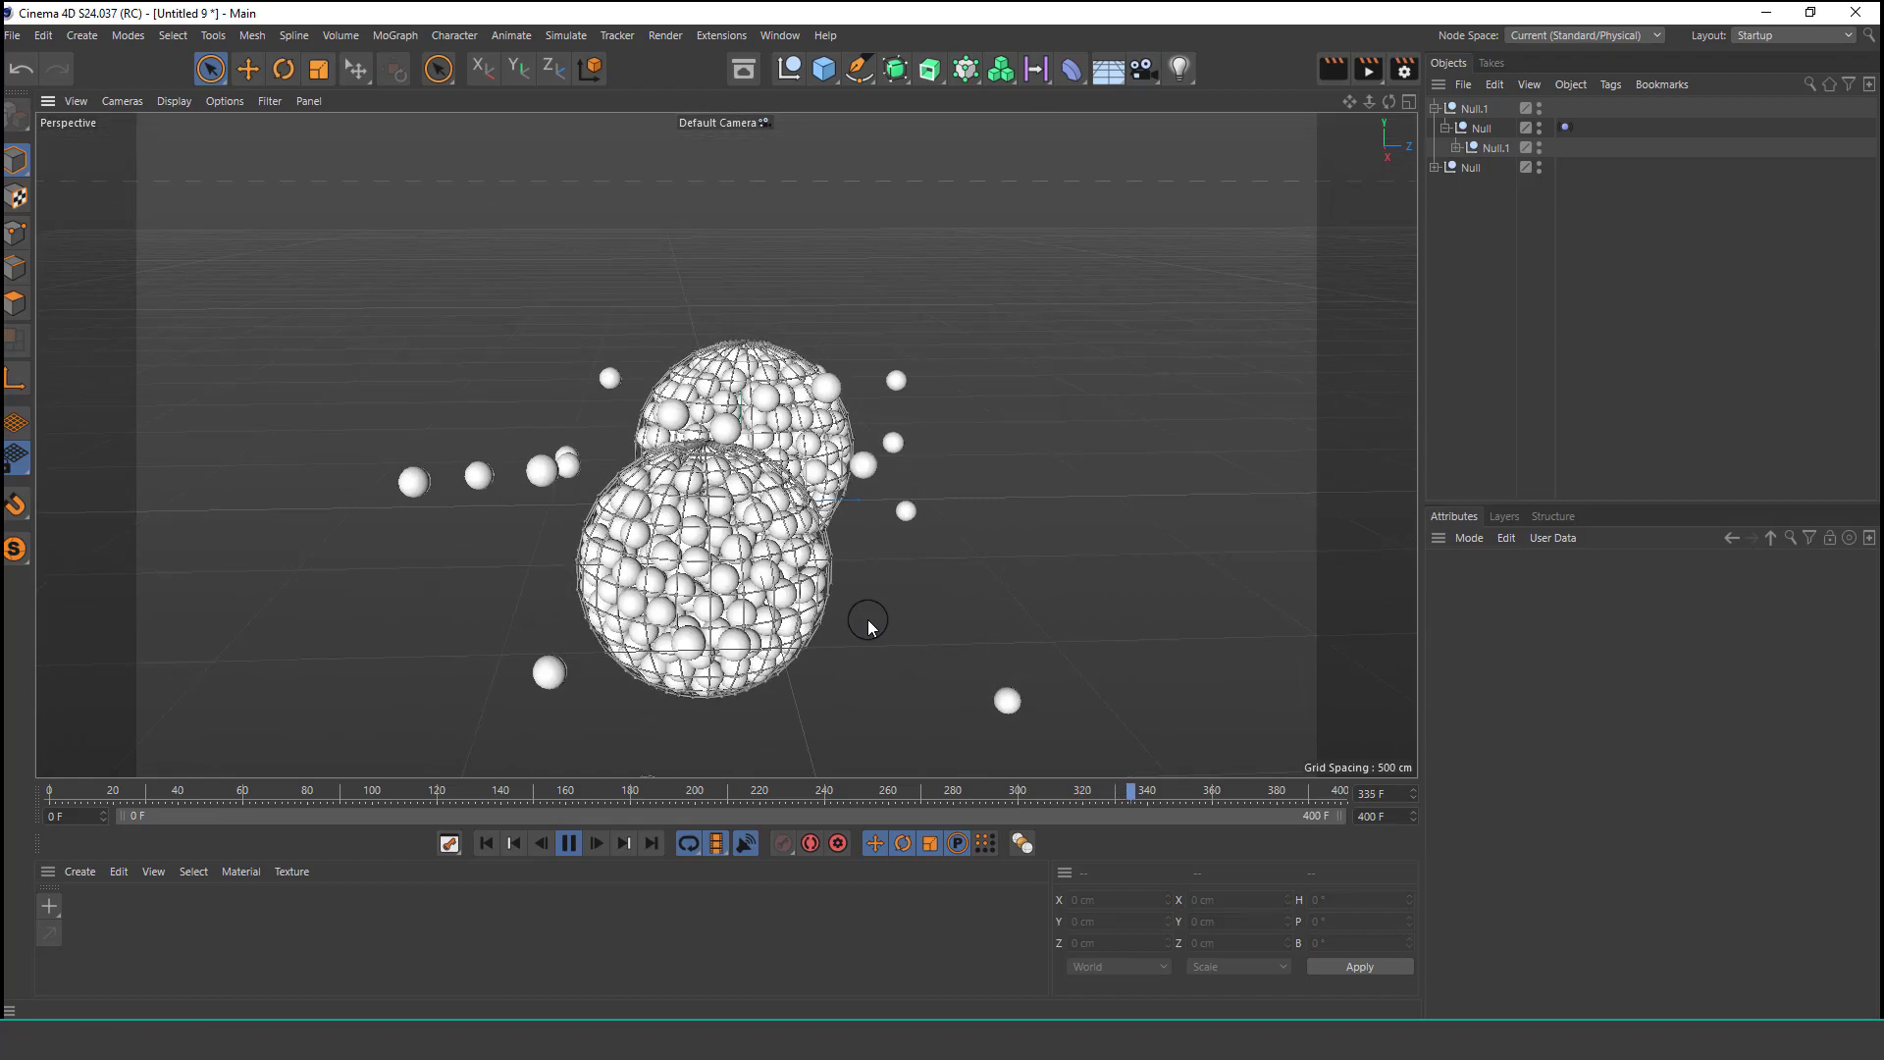
pyautogui.keyDown('alt'); pyautogui.moveTo(850, 643); pyautogui.dragTo(824, 658); pyautogui.keyUp('alt')
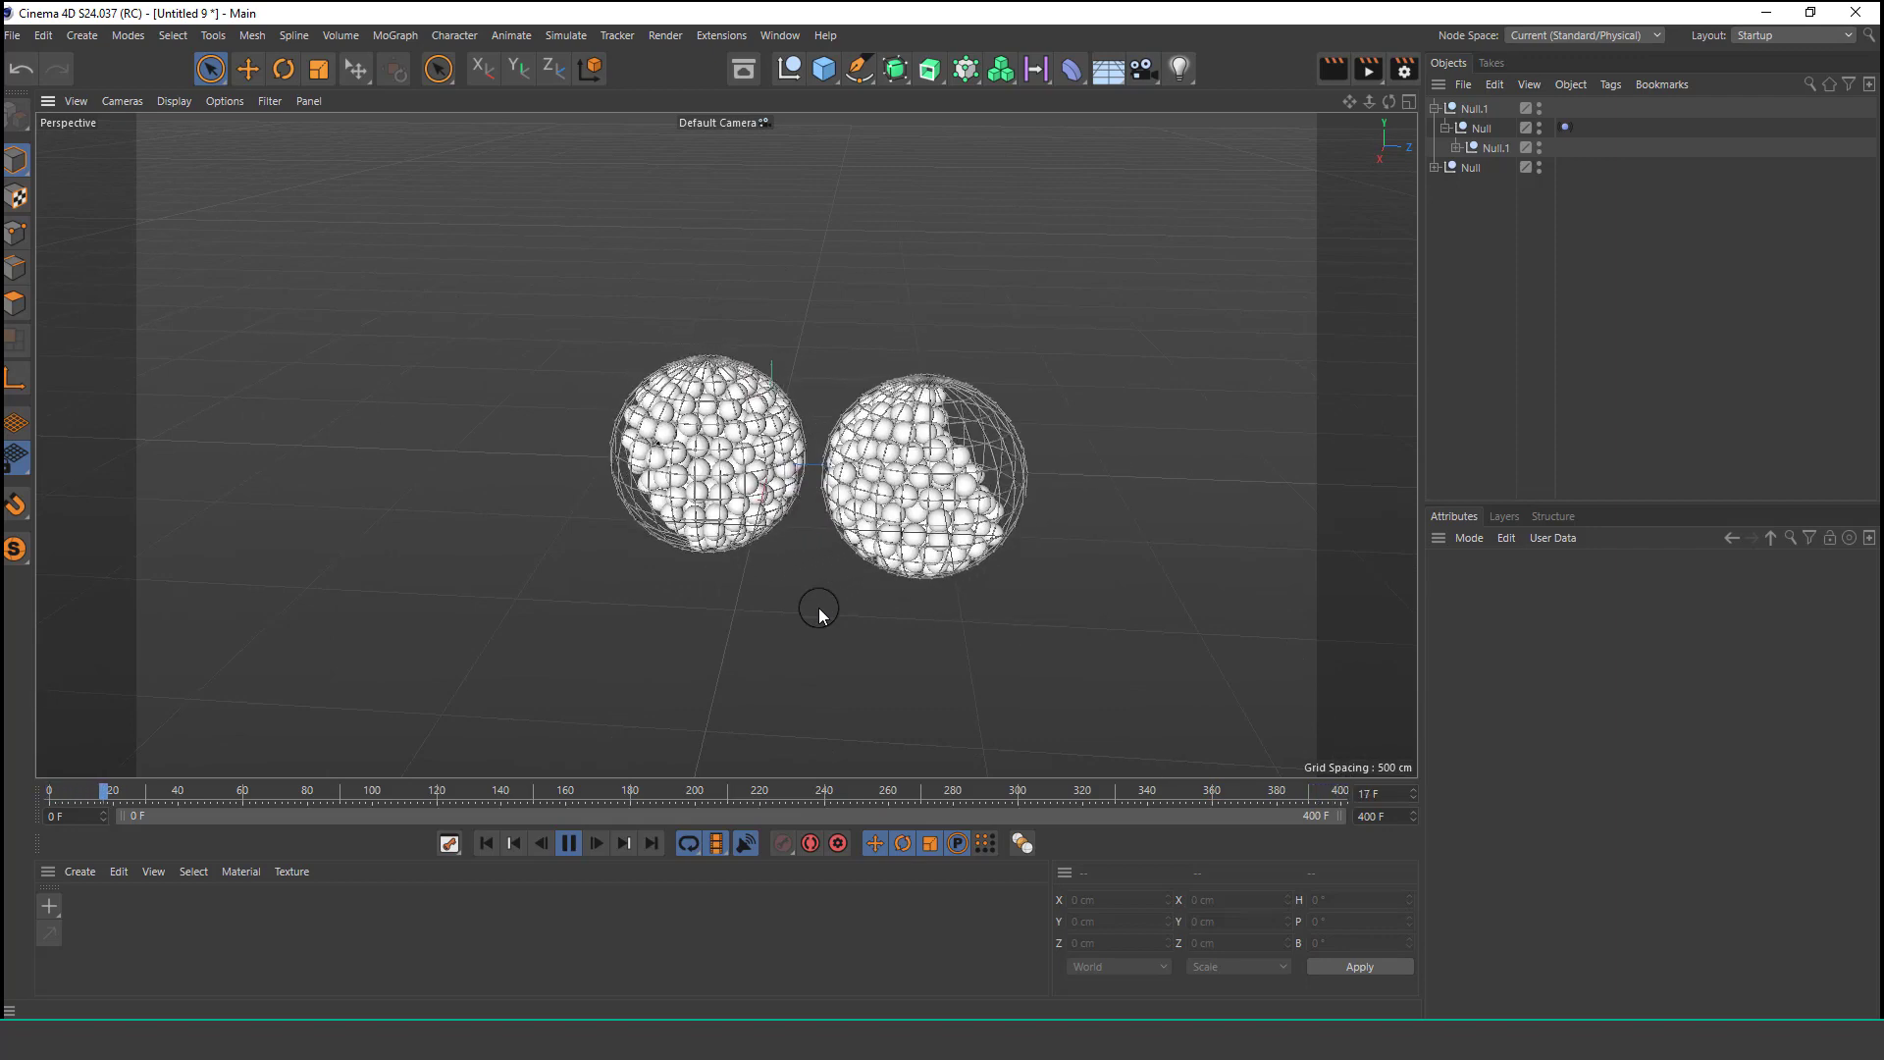
# Set the scene's end frame to 300 F, rewind and replay the simulation.
pyautogui.click(577, 844)
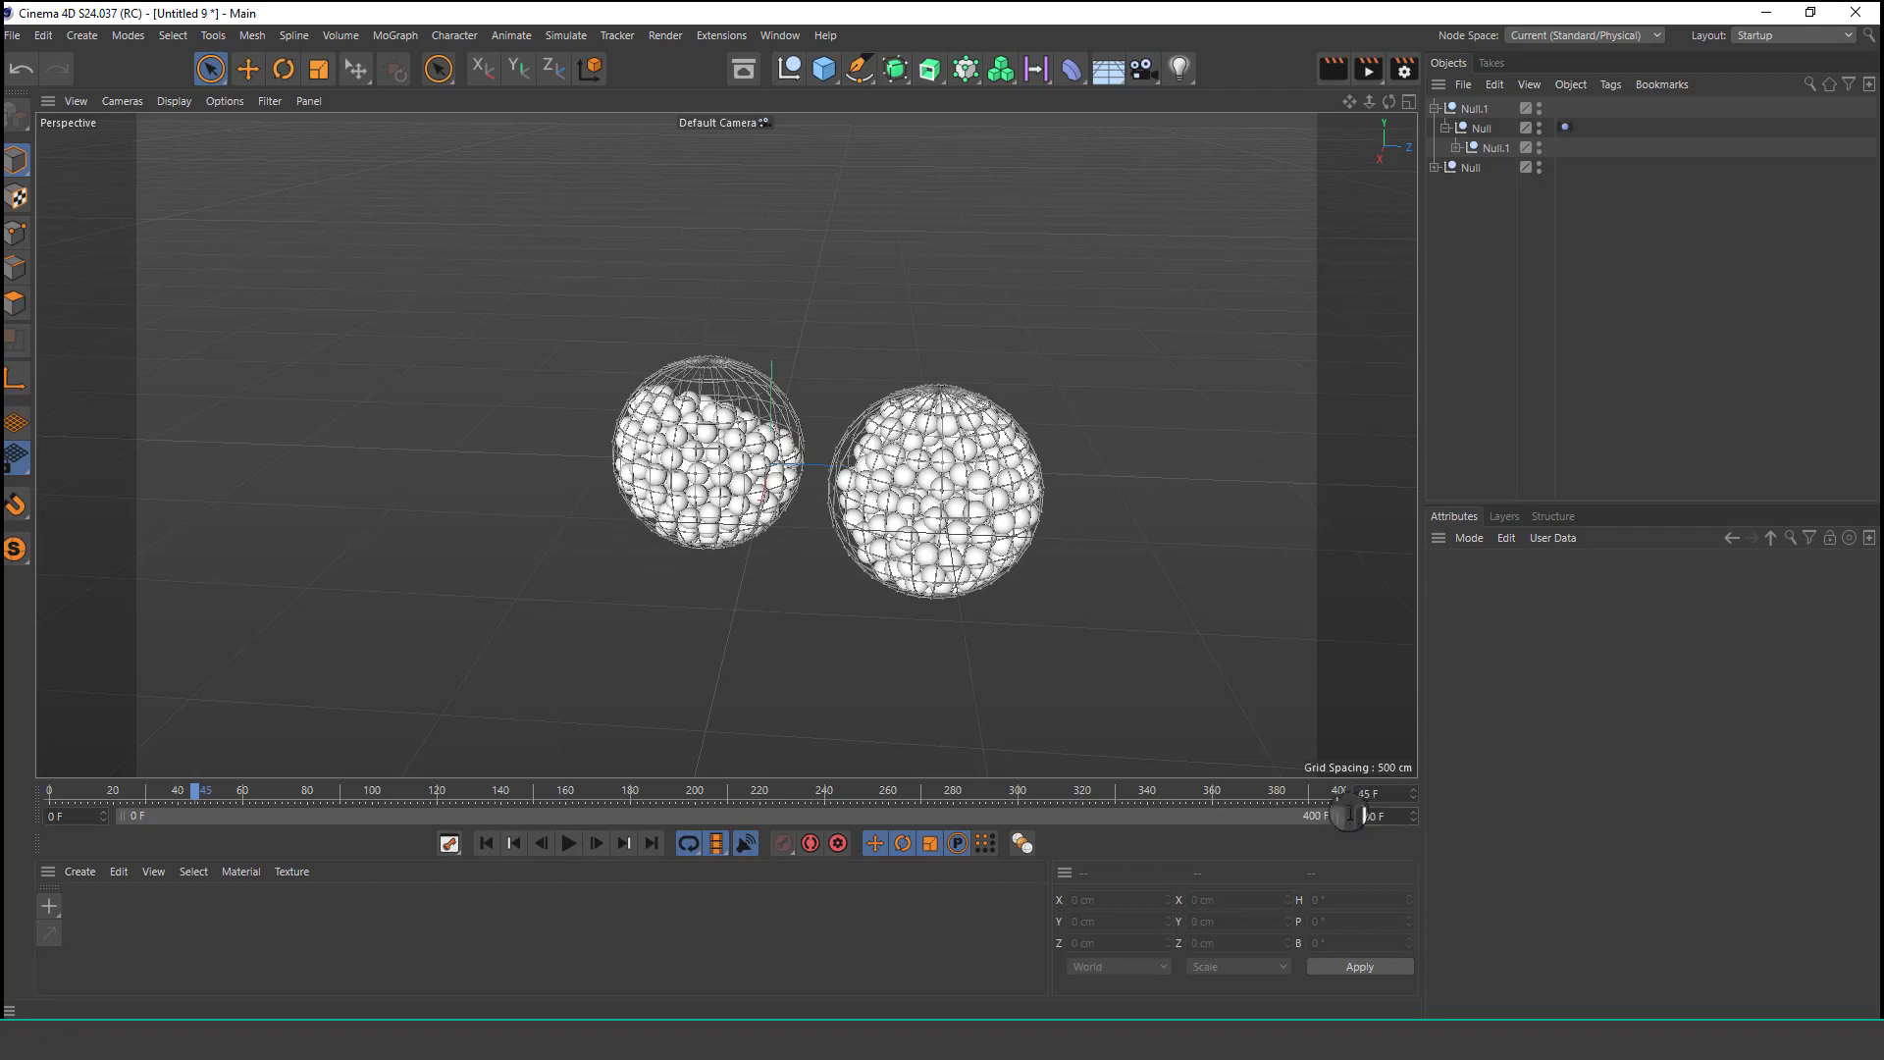
pyautogui.write('3')
pyautogui.press('Return')
pyautogui.click(473, 843)
pyautogui.click(570, 844)
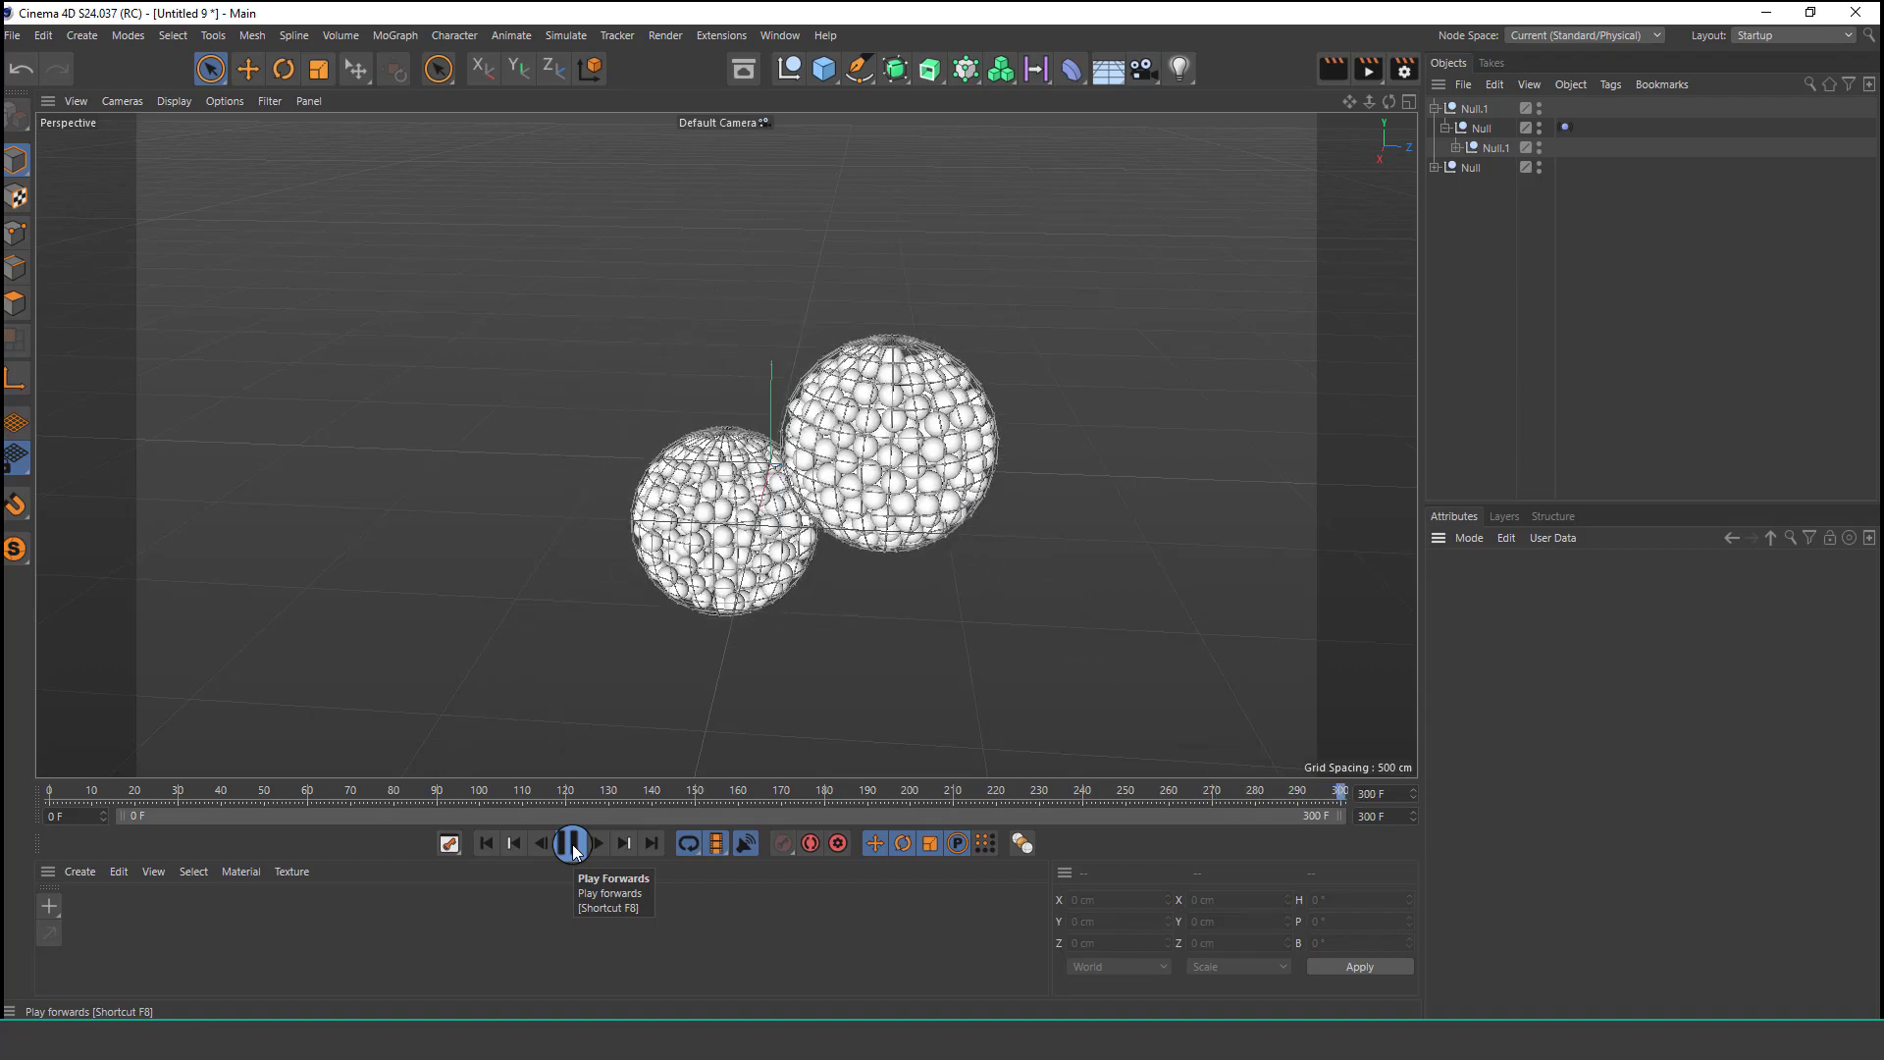
pyautogui.click(567, 844)
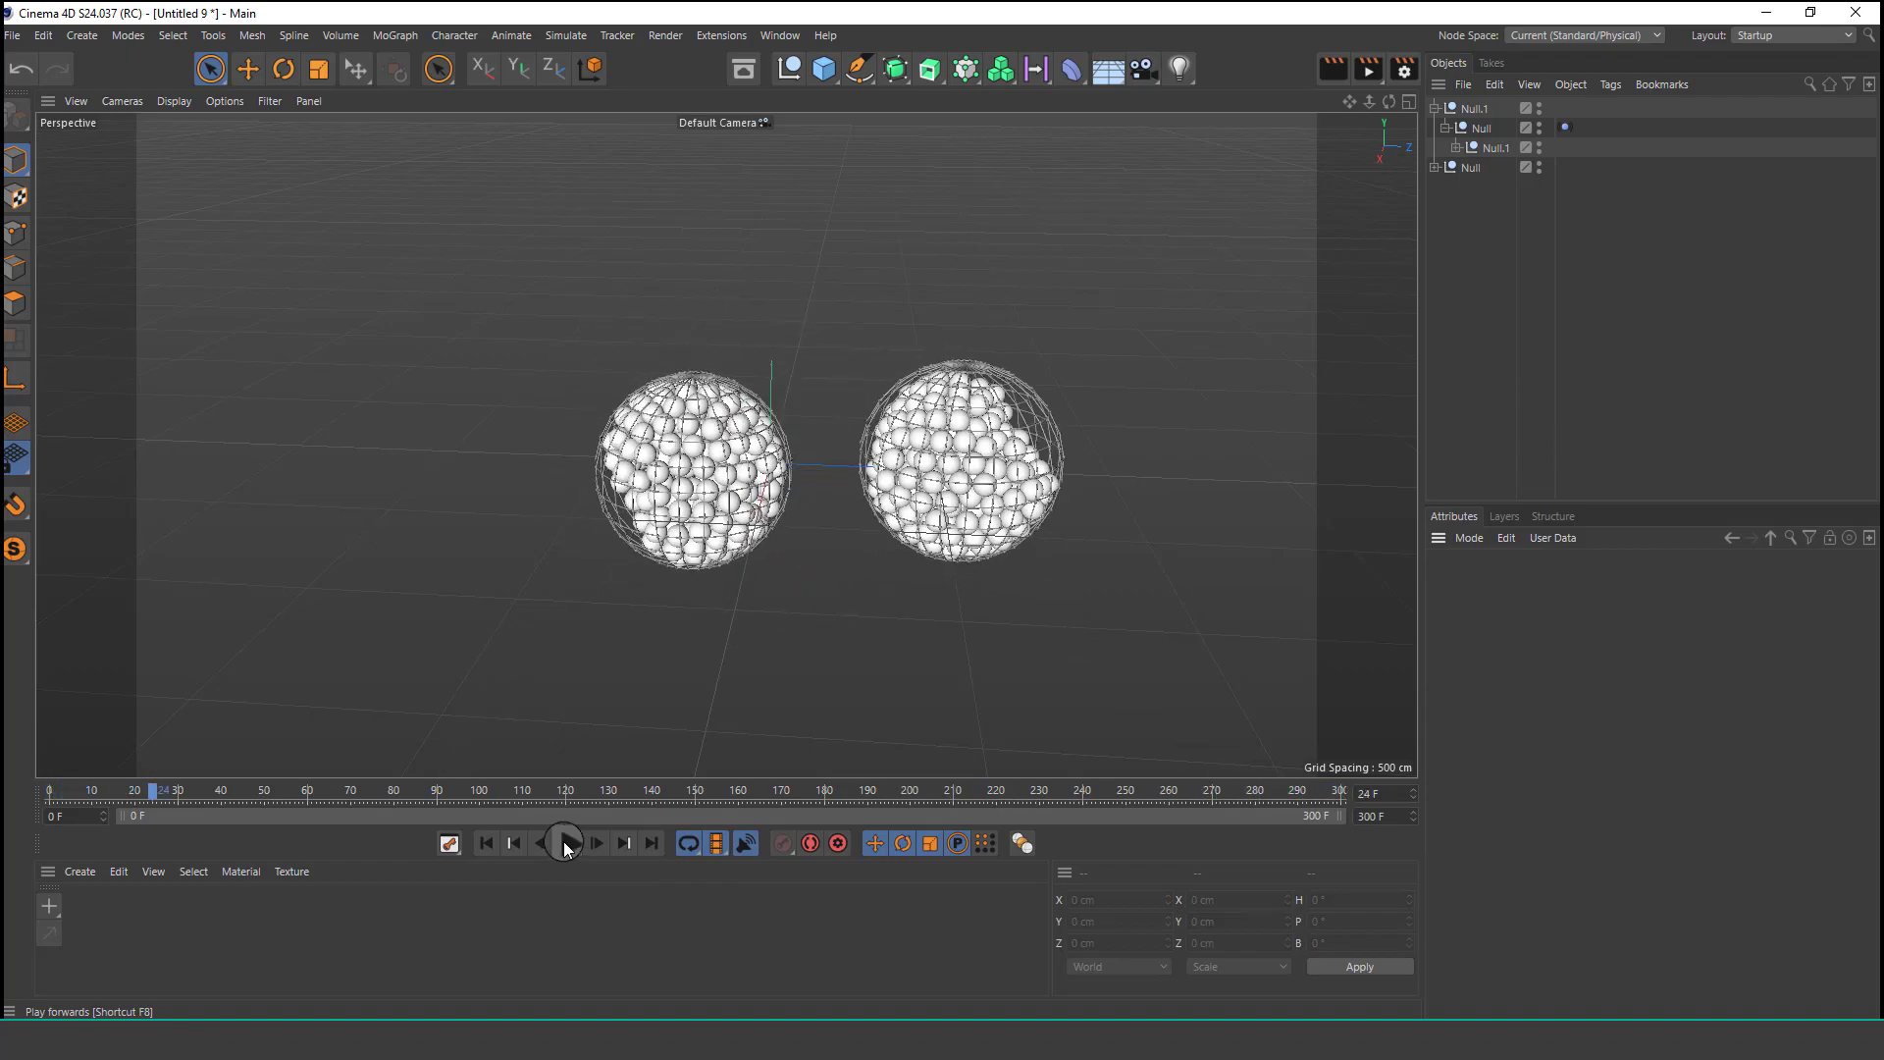
# Expand the second sphere group's hierarchy and inspect its ball and wireframe sphere objects.
pyautogui.scroll(4, 869, 491)
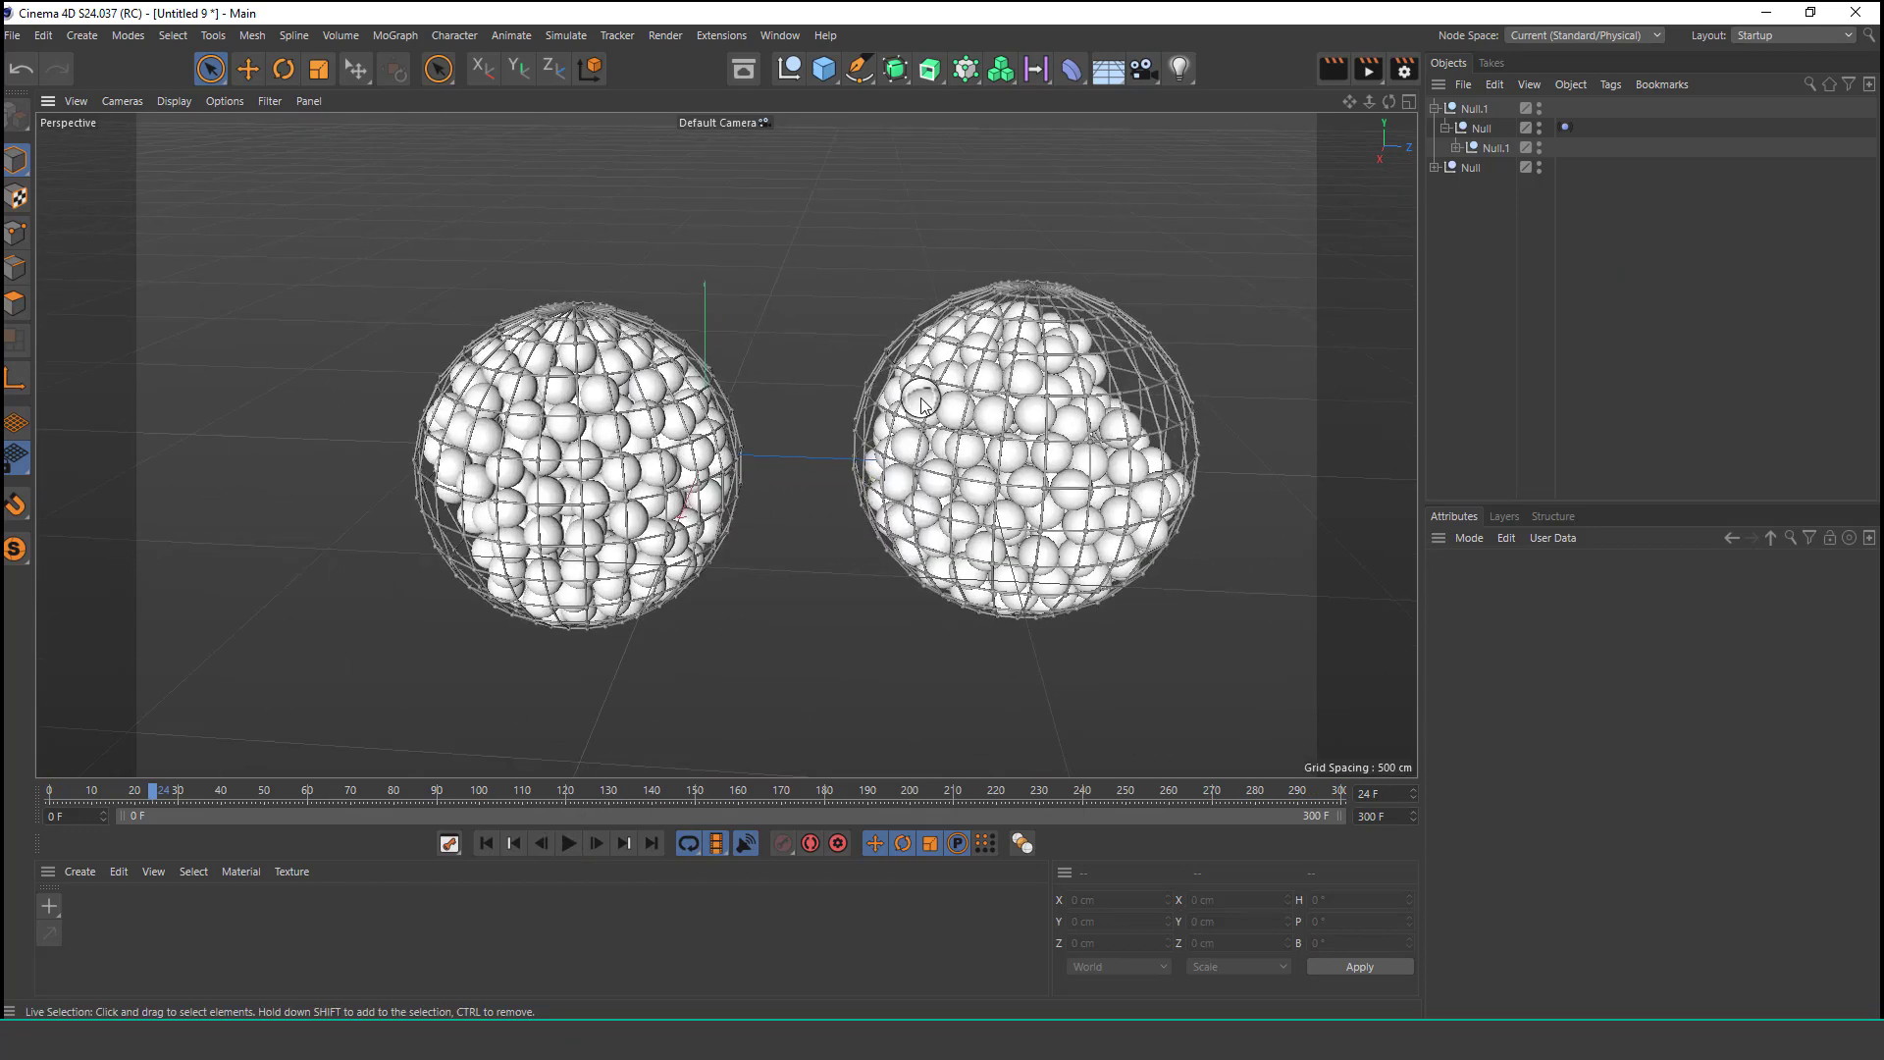
pyautogui.click(1433, 168)
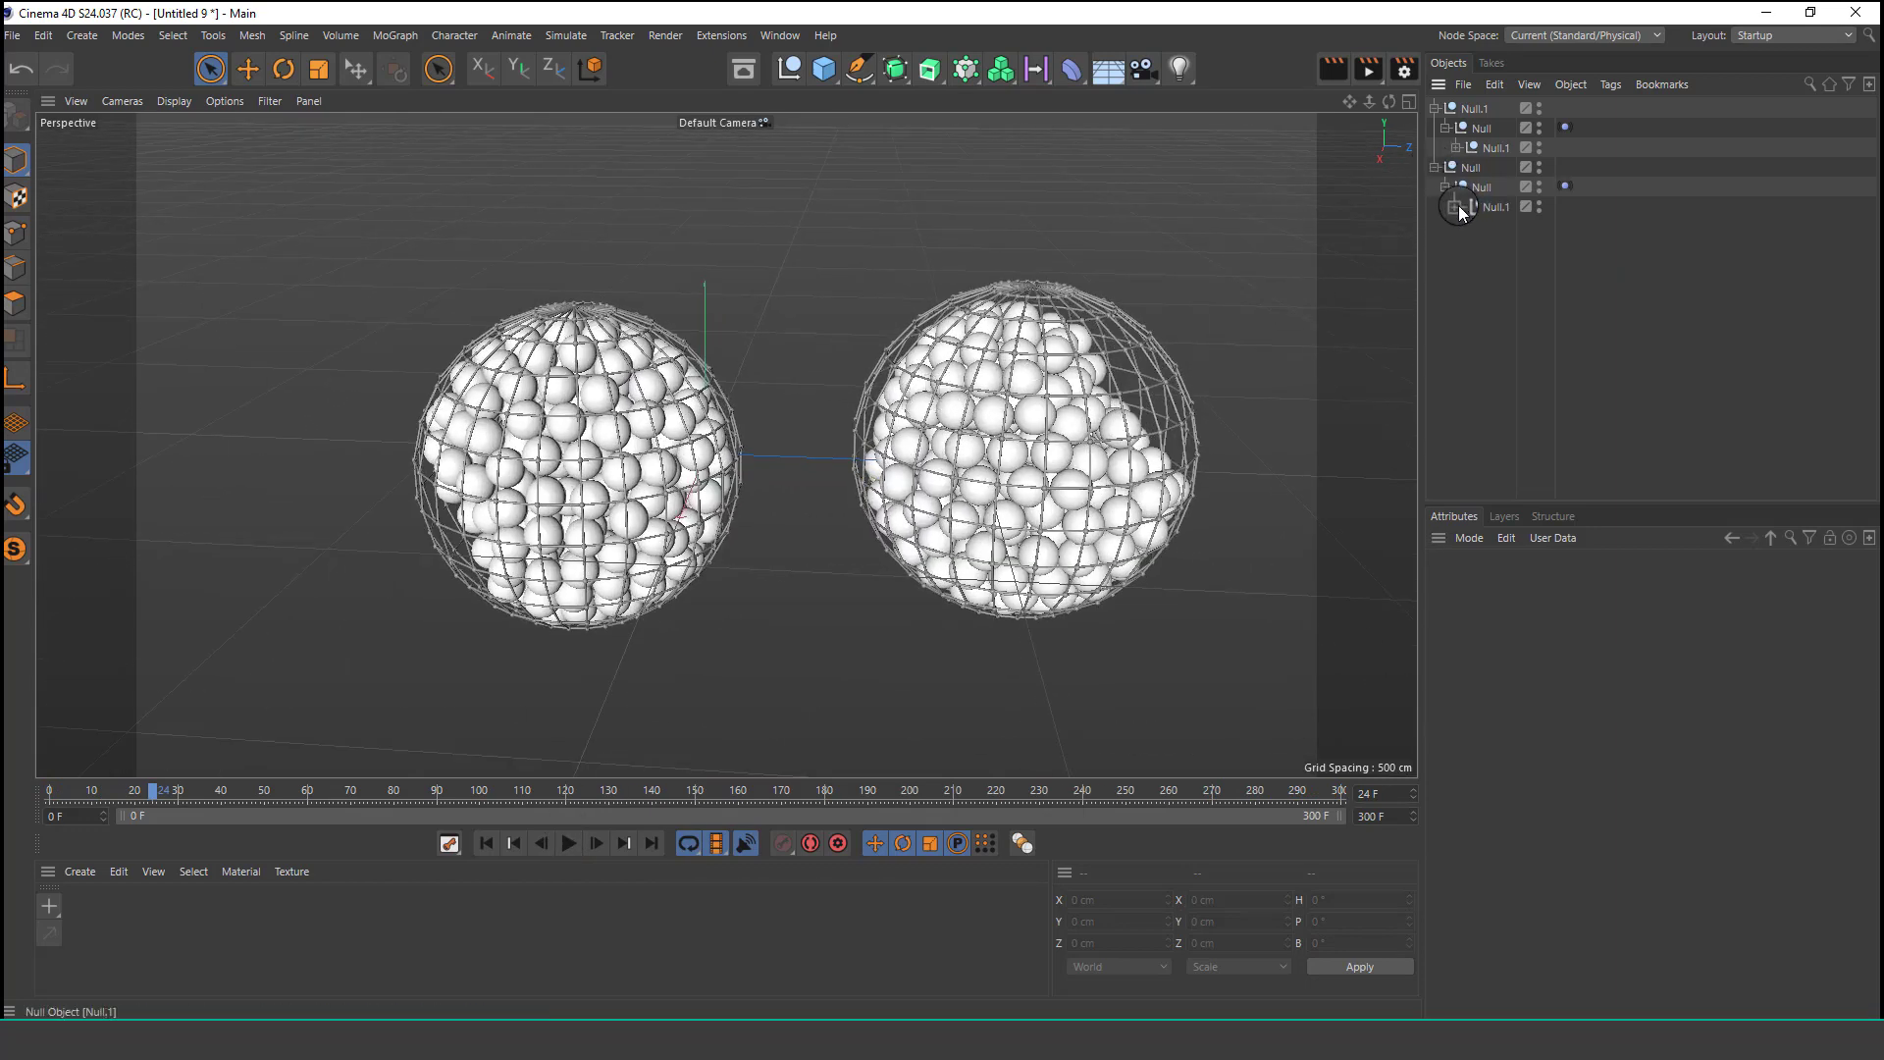
pyautogui.click(1456, 207)
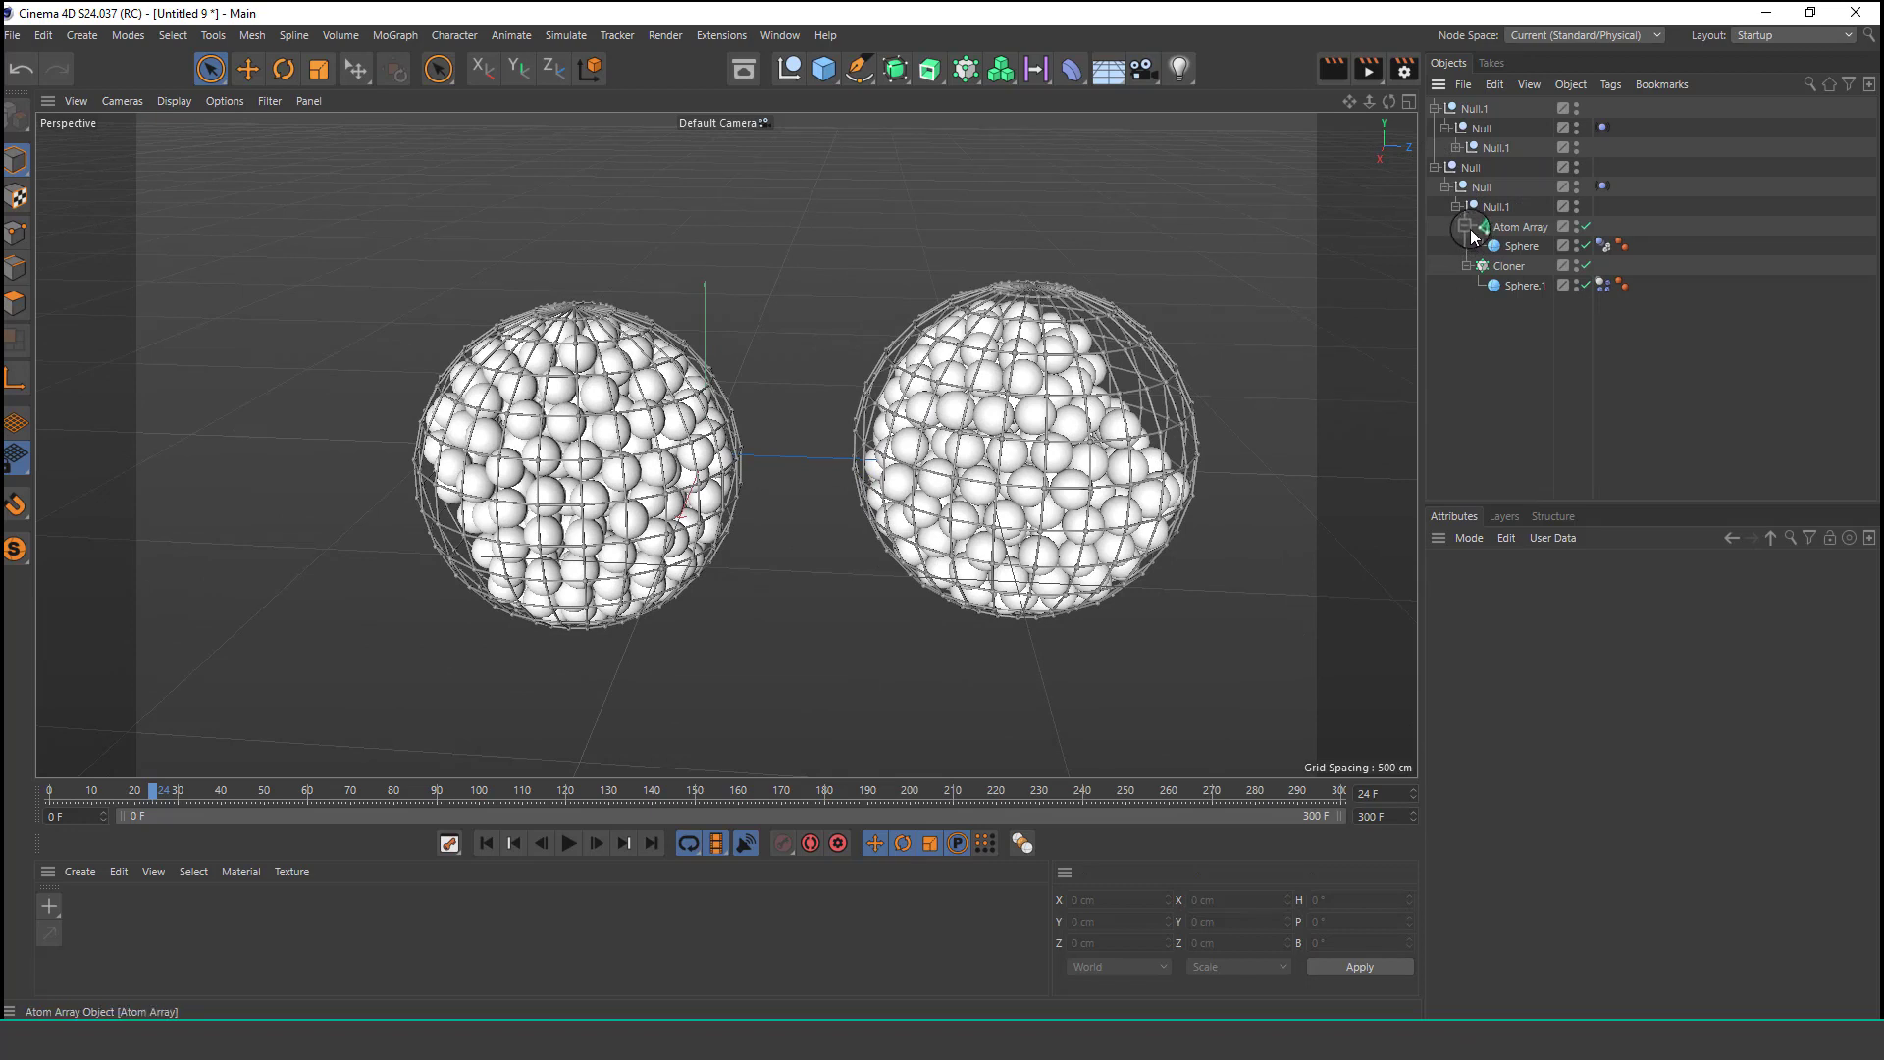
pyautogui.click(1492, 283)
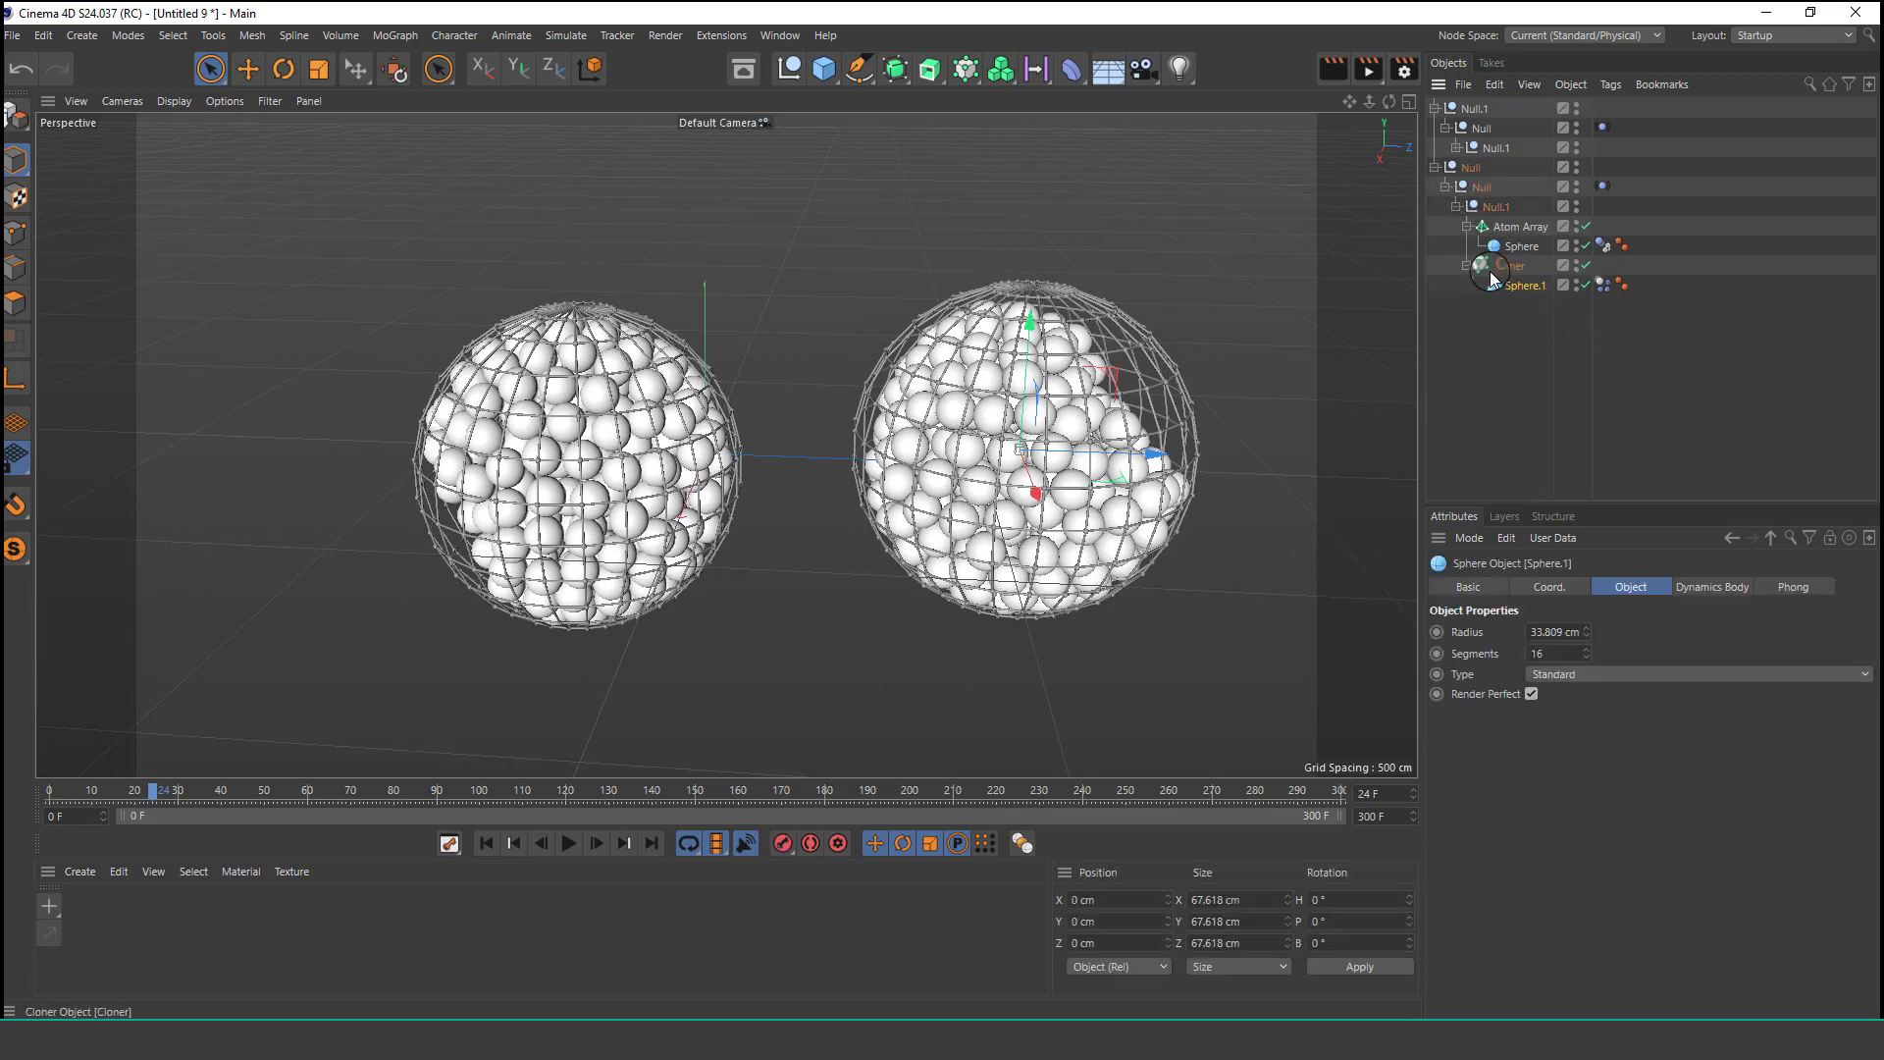
pyautogui.click(1474, 271)
pyautogui.click(1496, 247)
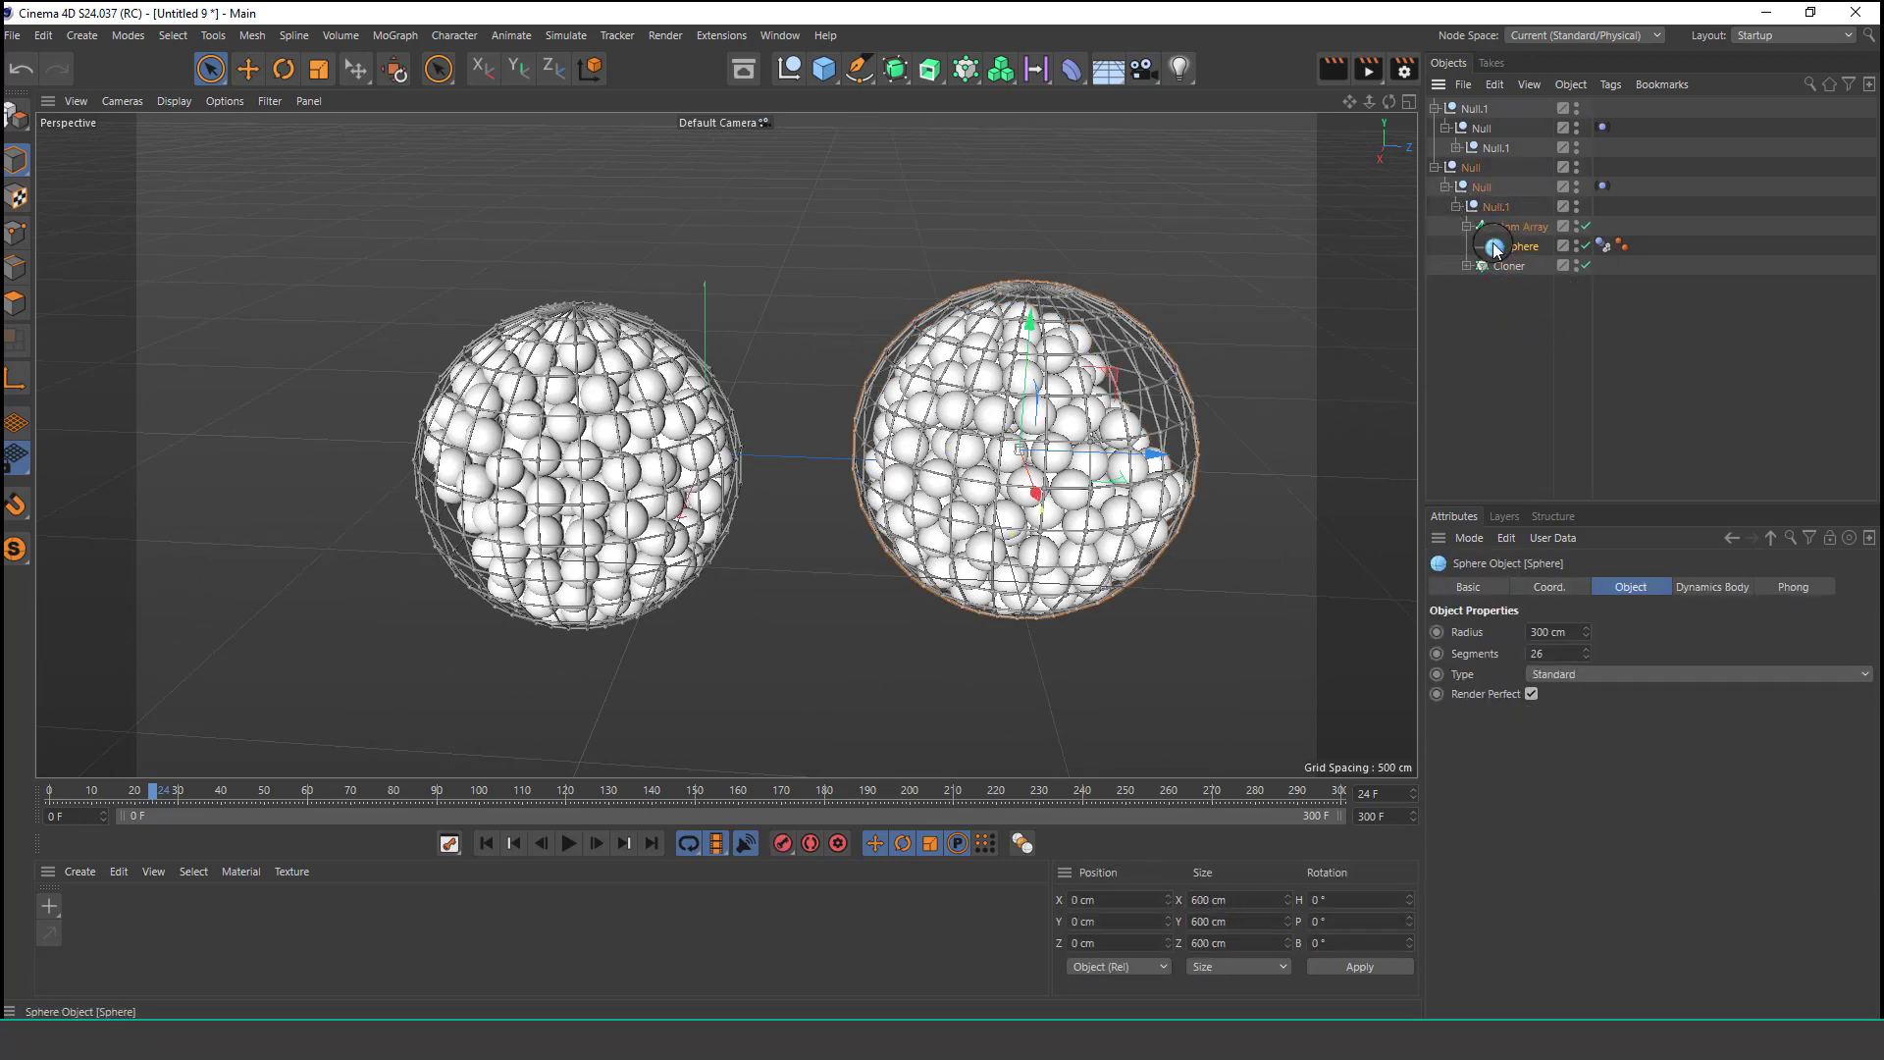
pyautogui.keyDown('alt'); pyautogui.moveTo(1025, 384); pyautogui.dragTo(933, 389, button='middle'); pyautogui.keyUp('alt')
pyautogui.scroll(1, 933, 389)
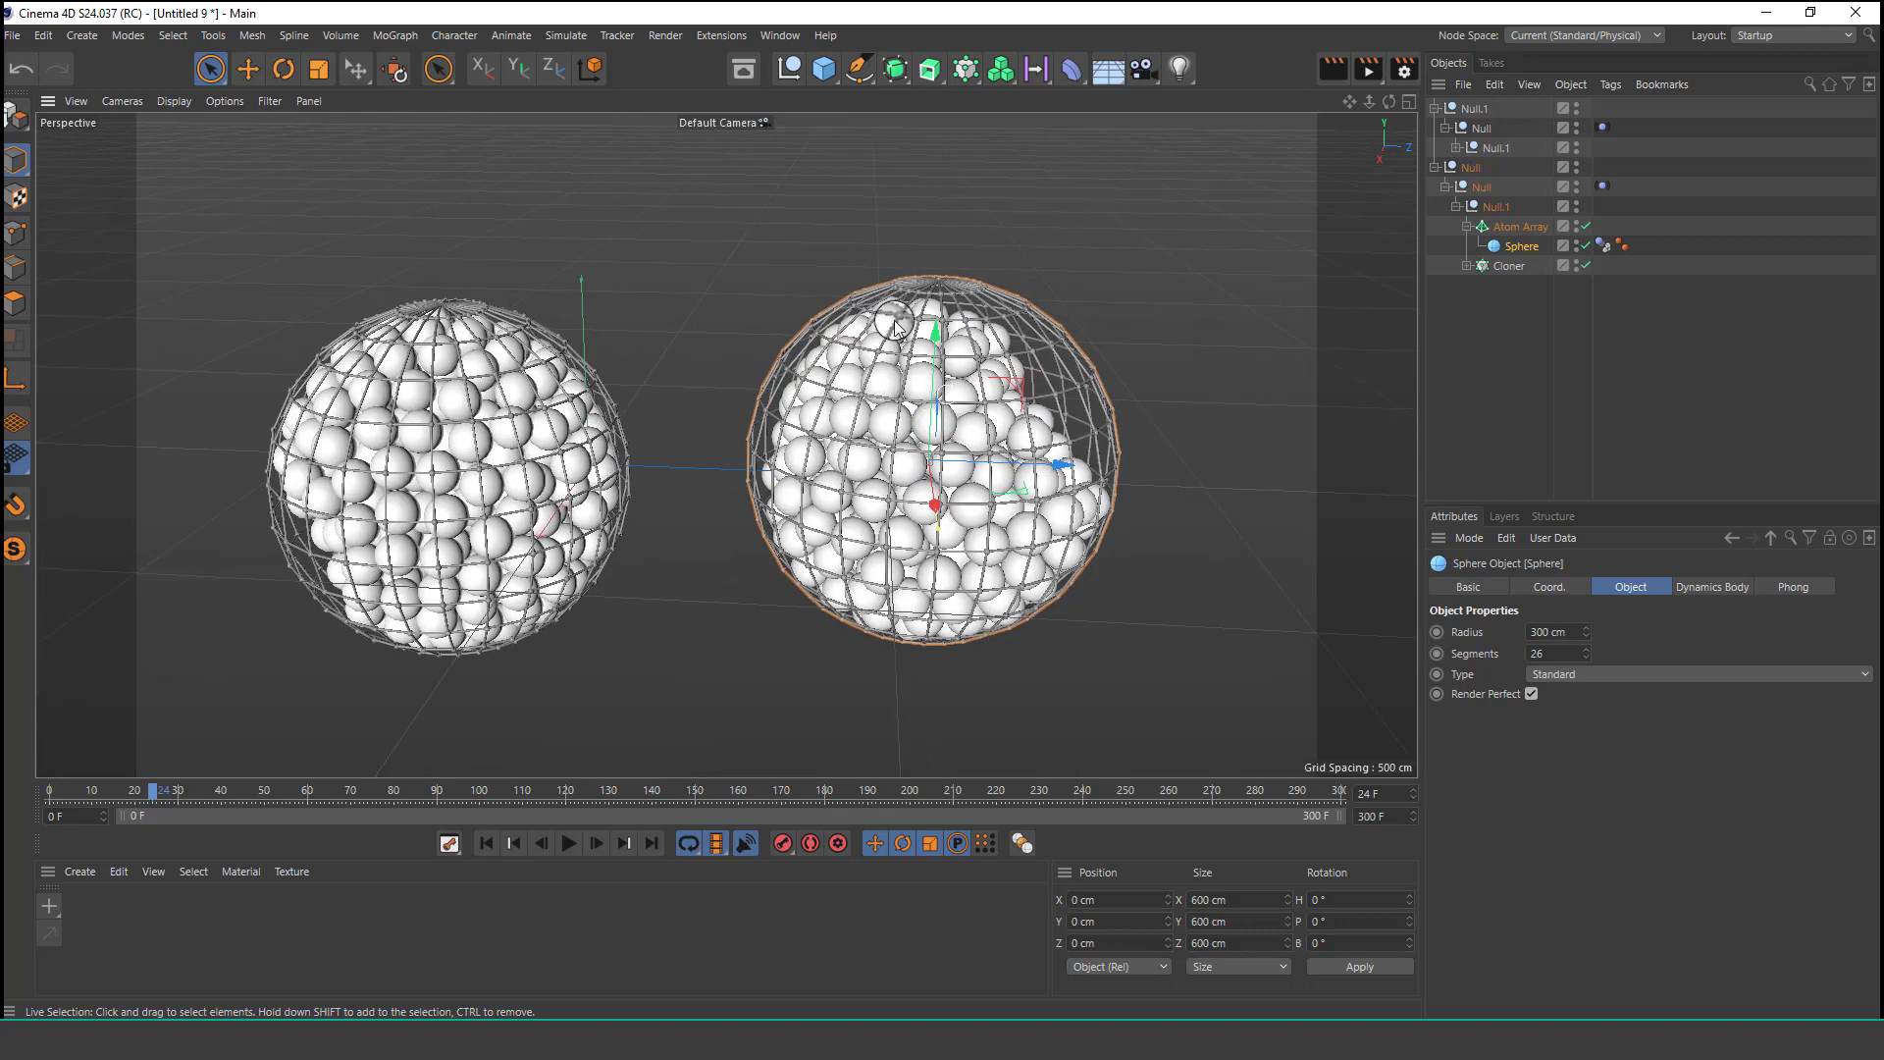
# Add a Text object and move it beside the spheres, at about X 719 cm and Z 138 cm.
pyautogui.click(829, 73)
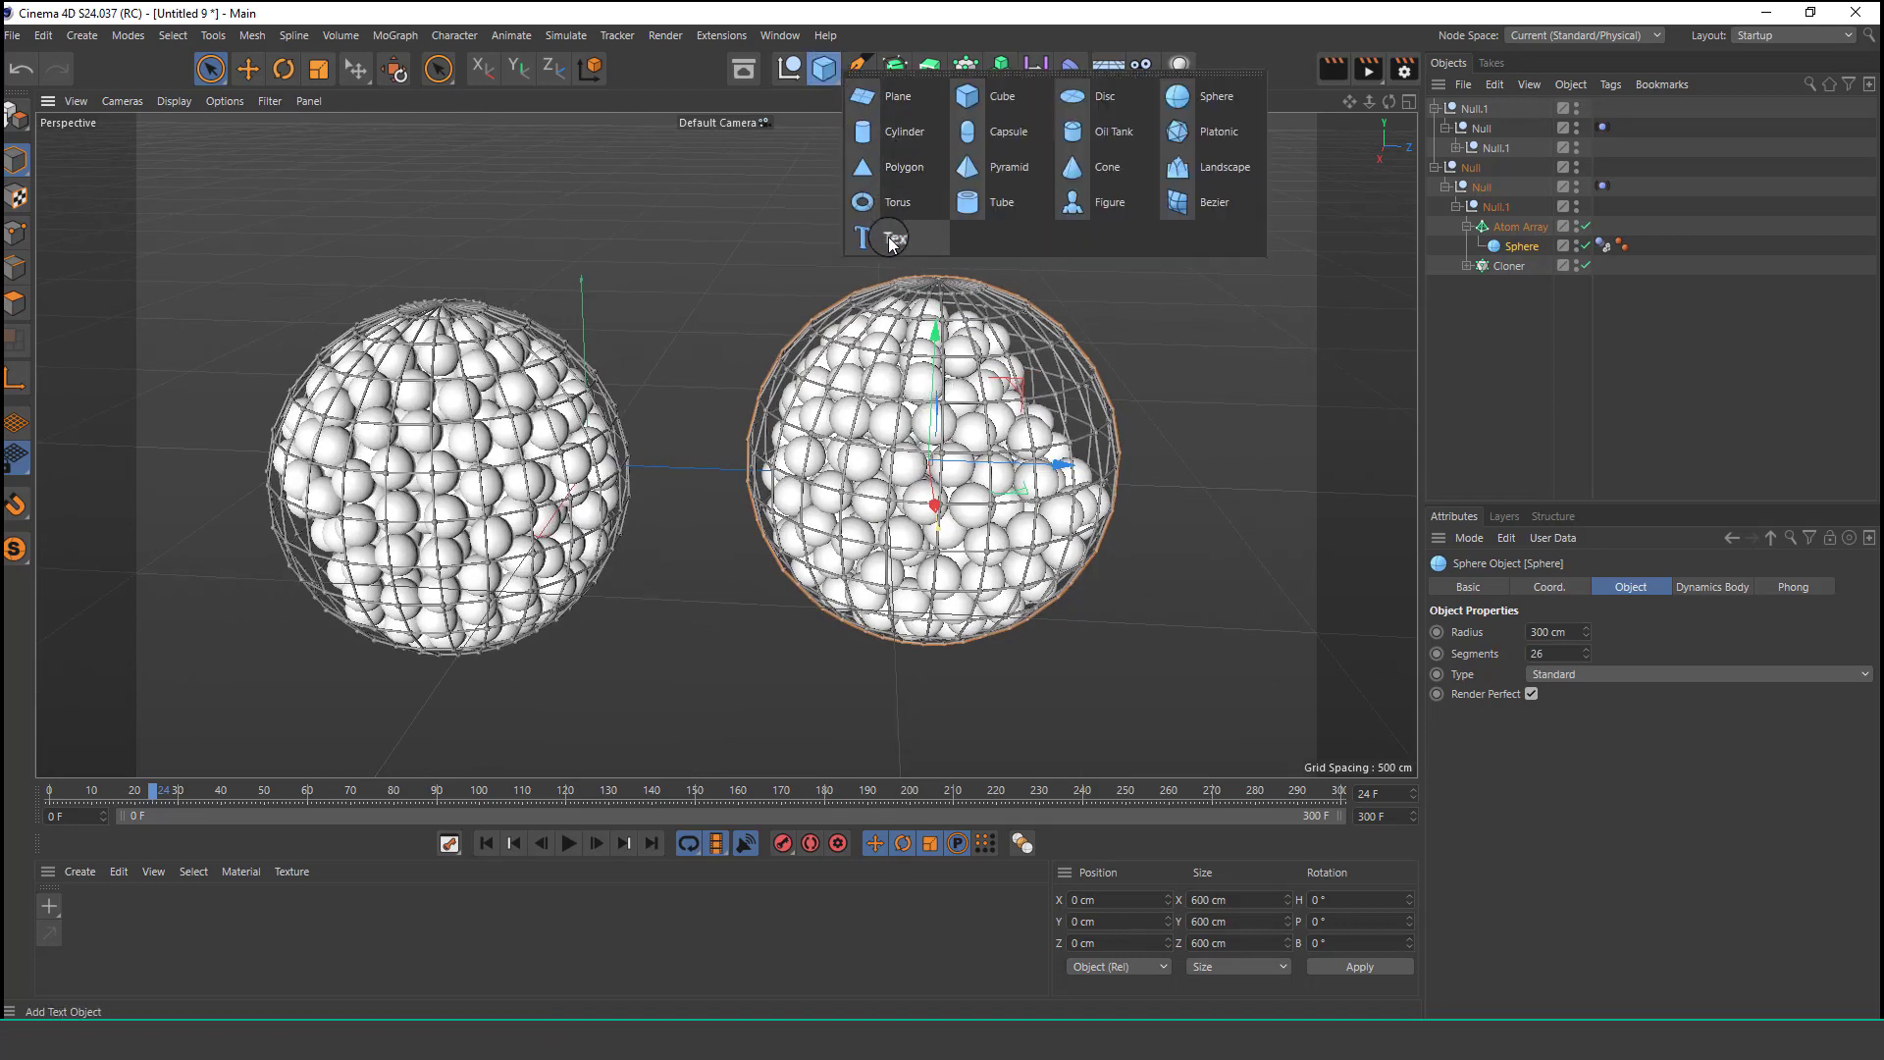
pyautogui.click(922, 239)
pyautogui.scroll(-2, 785, 513)
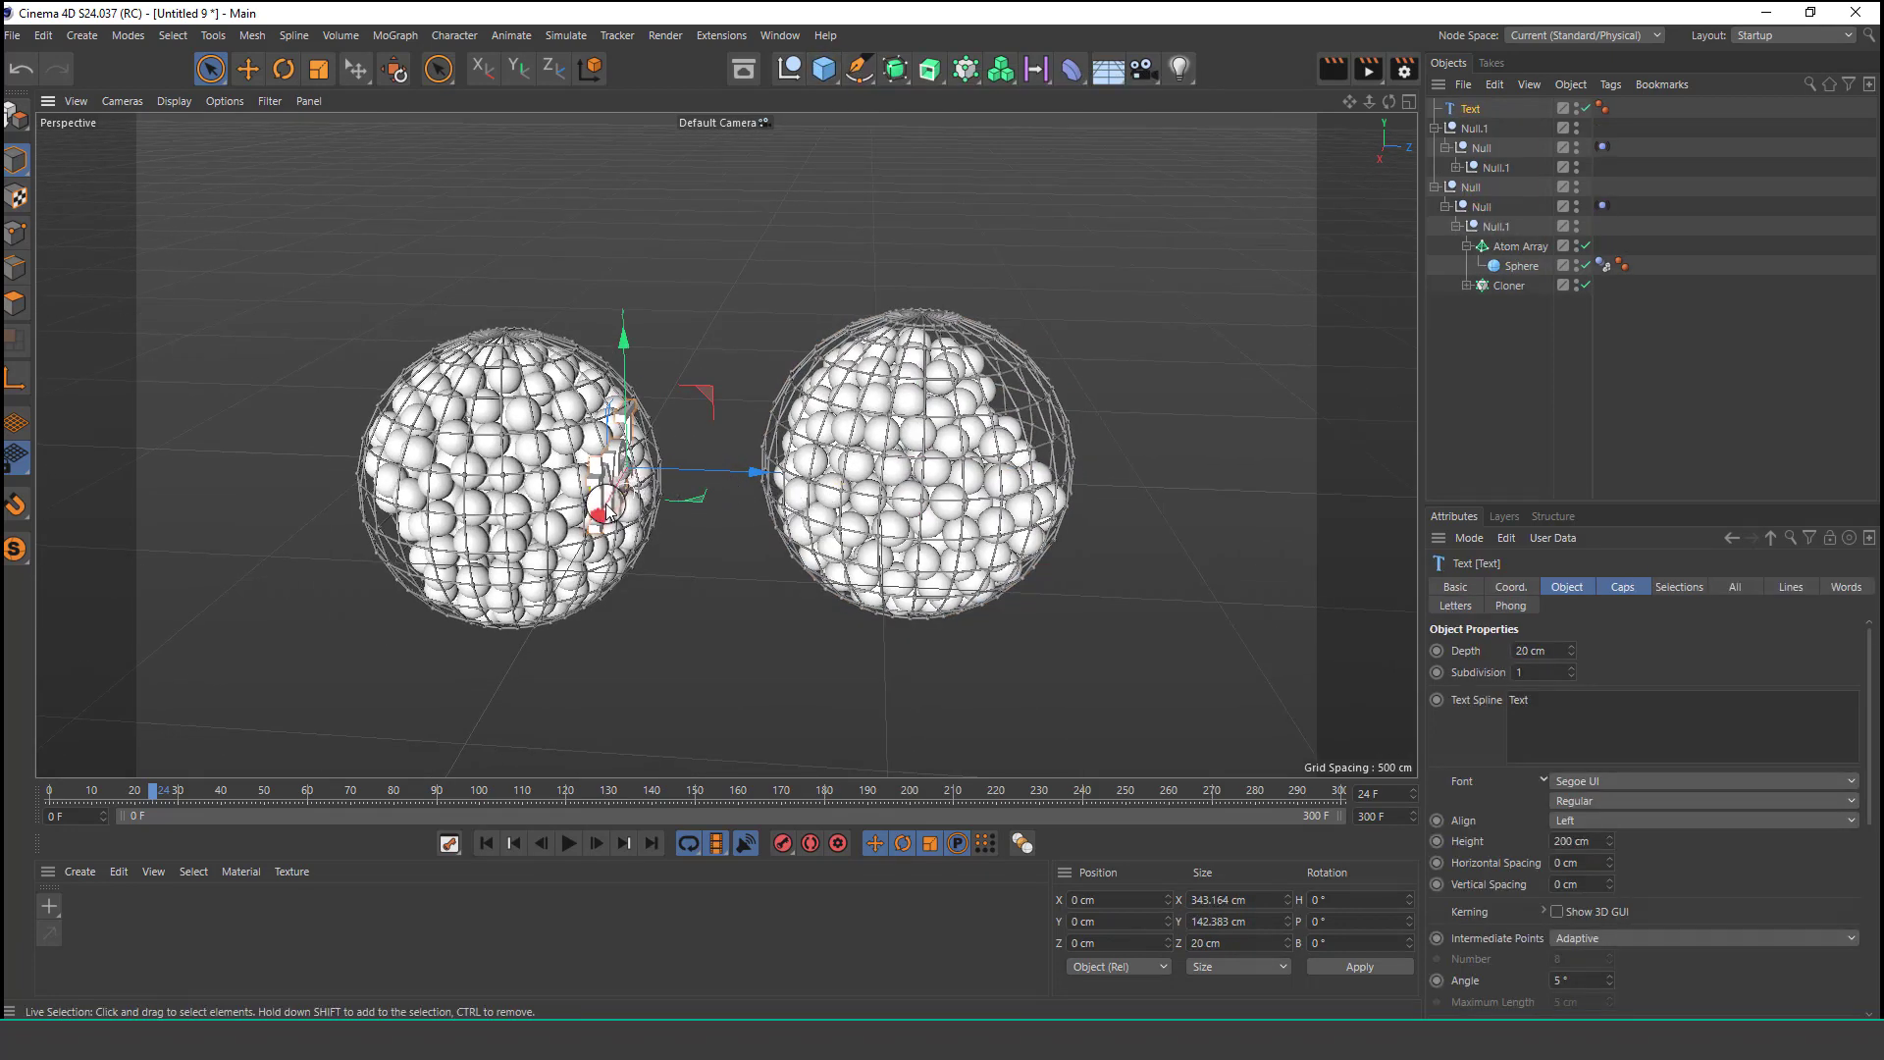
pyautogui.moveTo(747, 472); pyautogui.dragTo(819, 475)
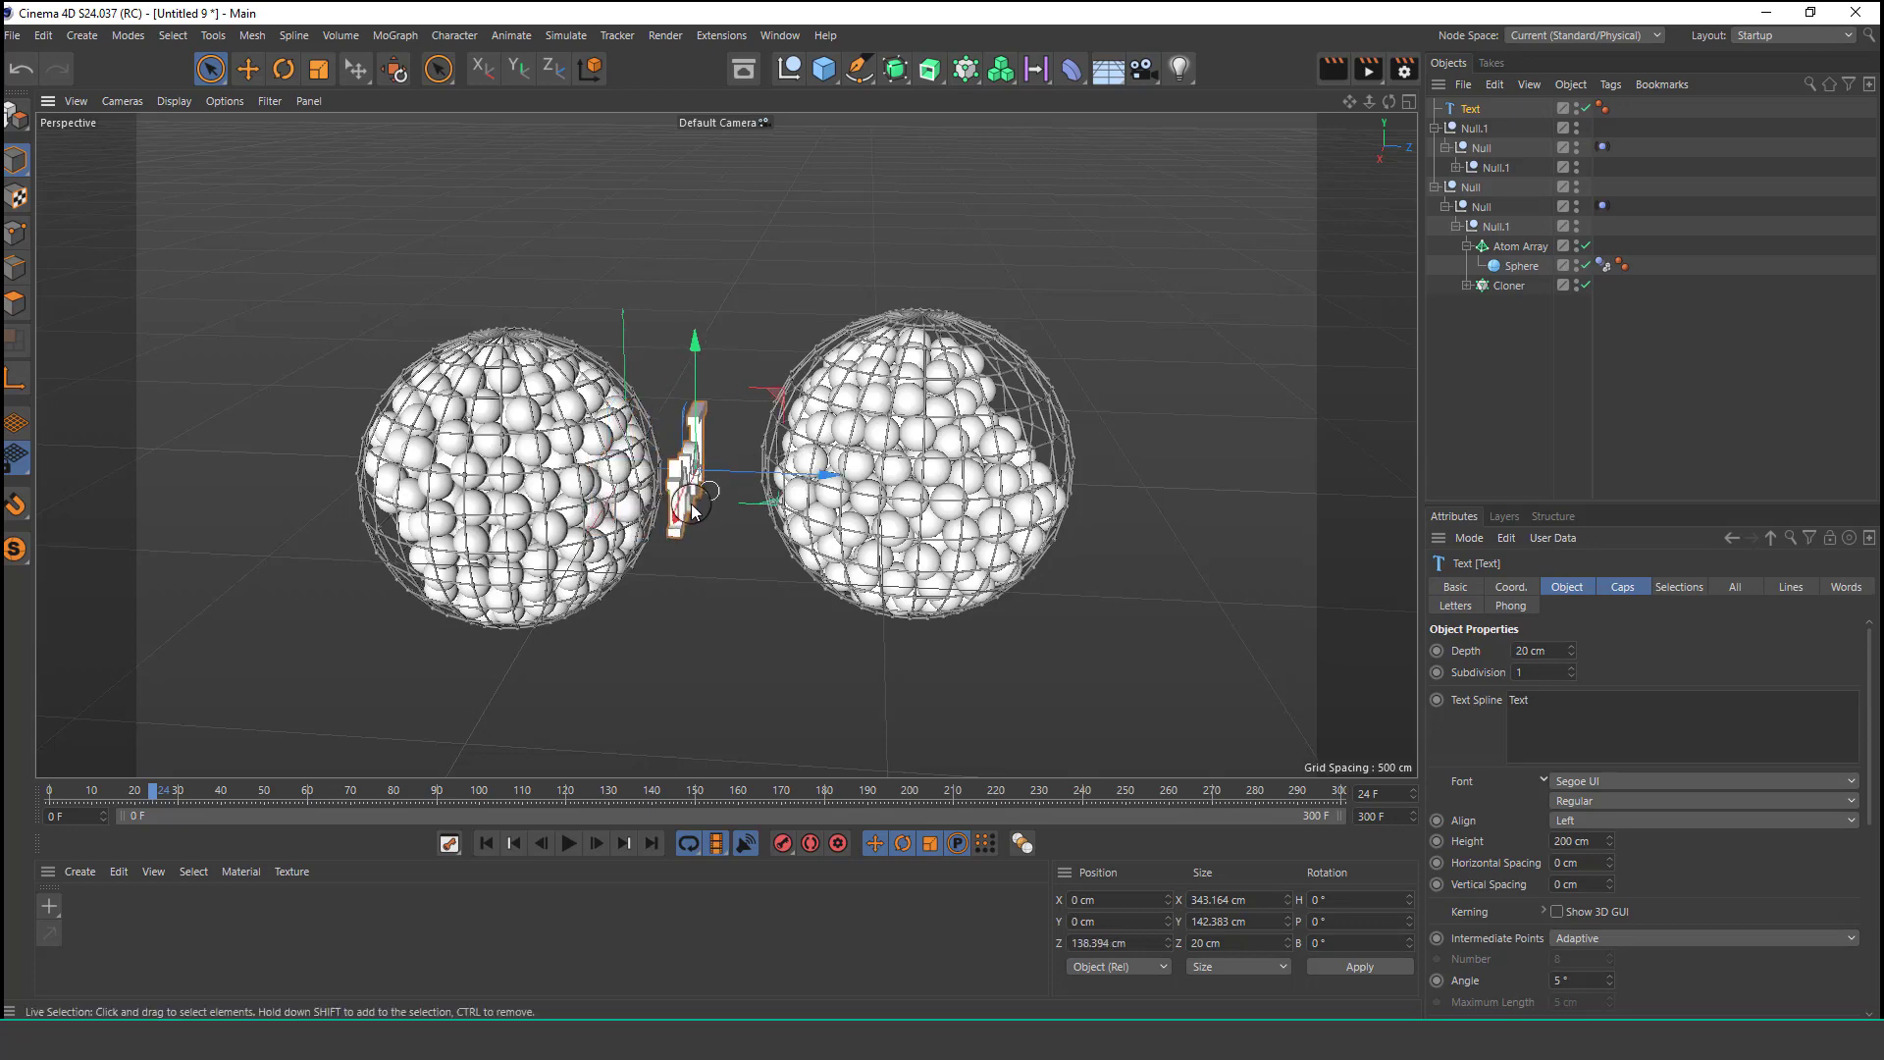
pyautogui.keyDown('alt'); pyautogui.moveTo(691, 504); pyautogui.dragTo(872, 511); pyautogui.keyUp('alt')
pyautogui.moveTo(690, 504); pyautogui.dragTo(1023, 598)
pyautogui.keyDown('alt'); pyautogui.moveTo(1109, 606); pyautogui.dragTo(1018, 468, button='middle'); pyautogui.keyUp('alt')
# Set the text to ABCDEFGHIJKL and its alignment to Middle.
pyautogui.moveTo(1555, 705); pyautogui.dragTo(1346, 686)
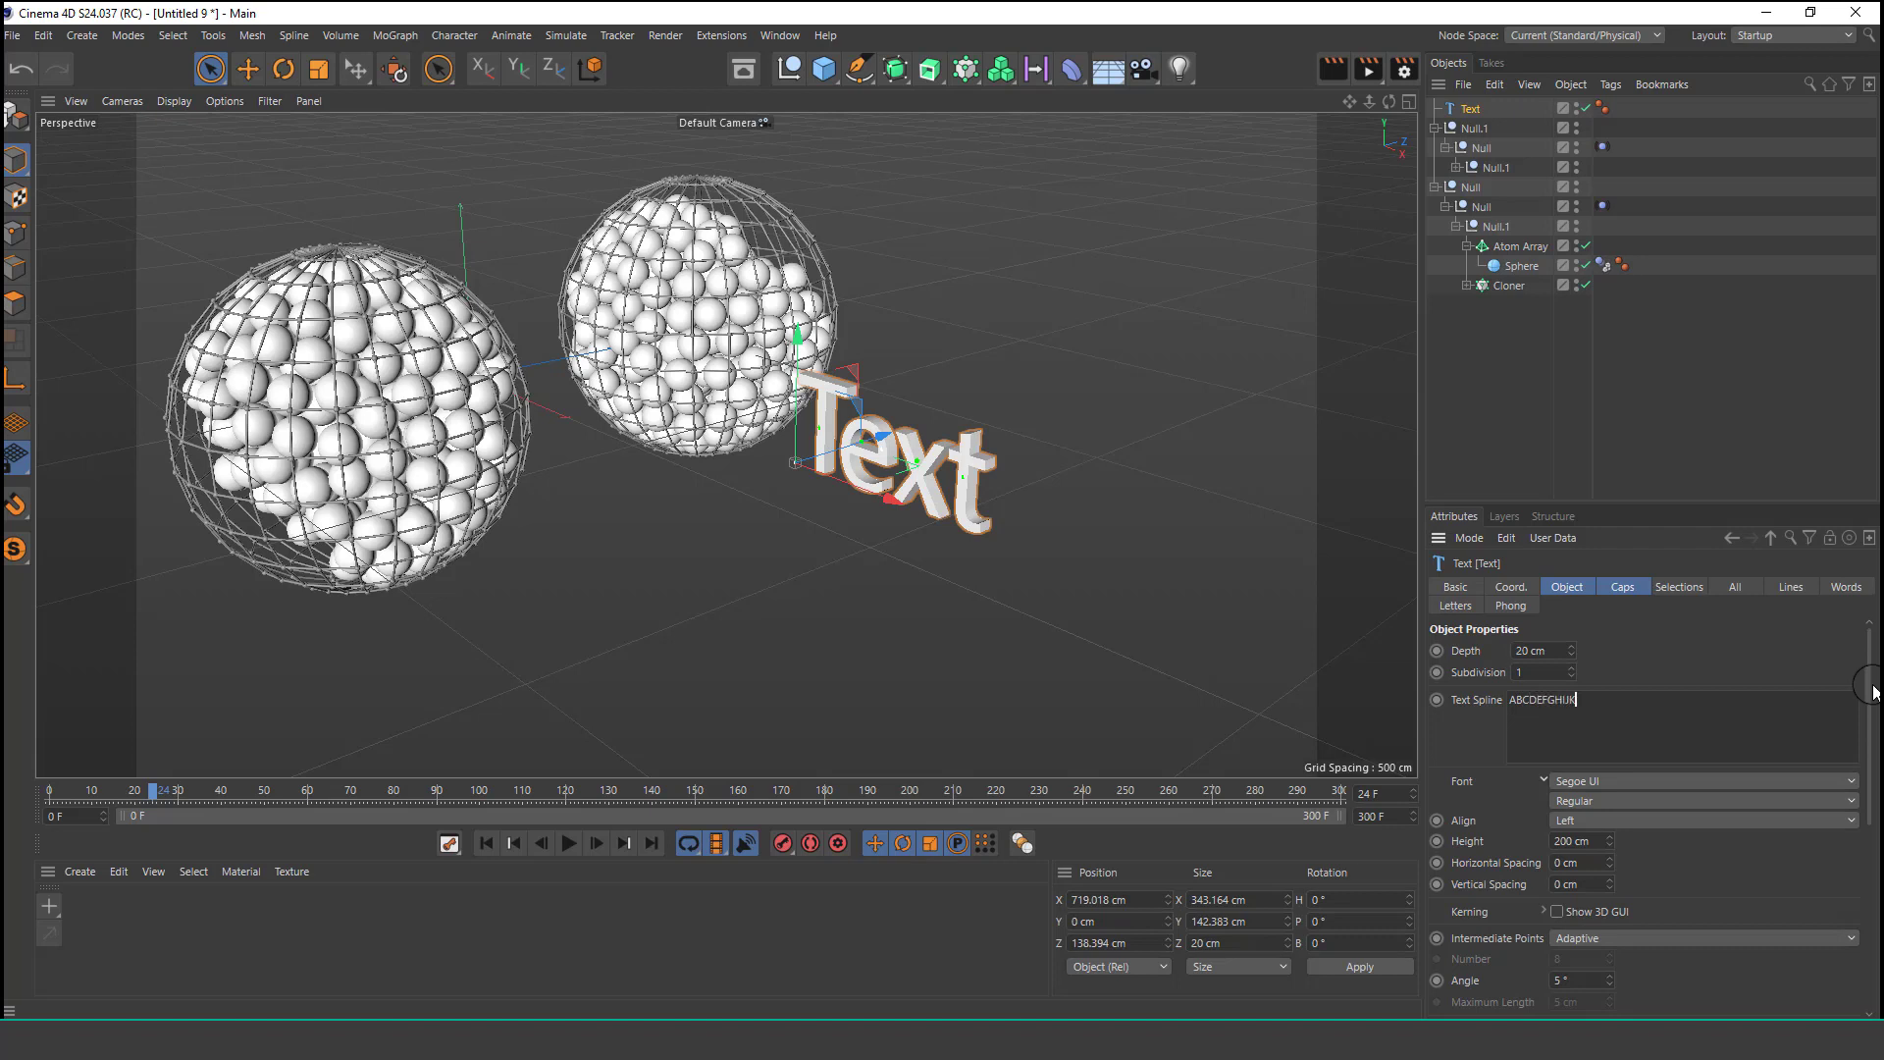
pyautogui.click(1690, 665)
pyautogui.click(1584, 819)
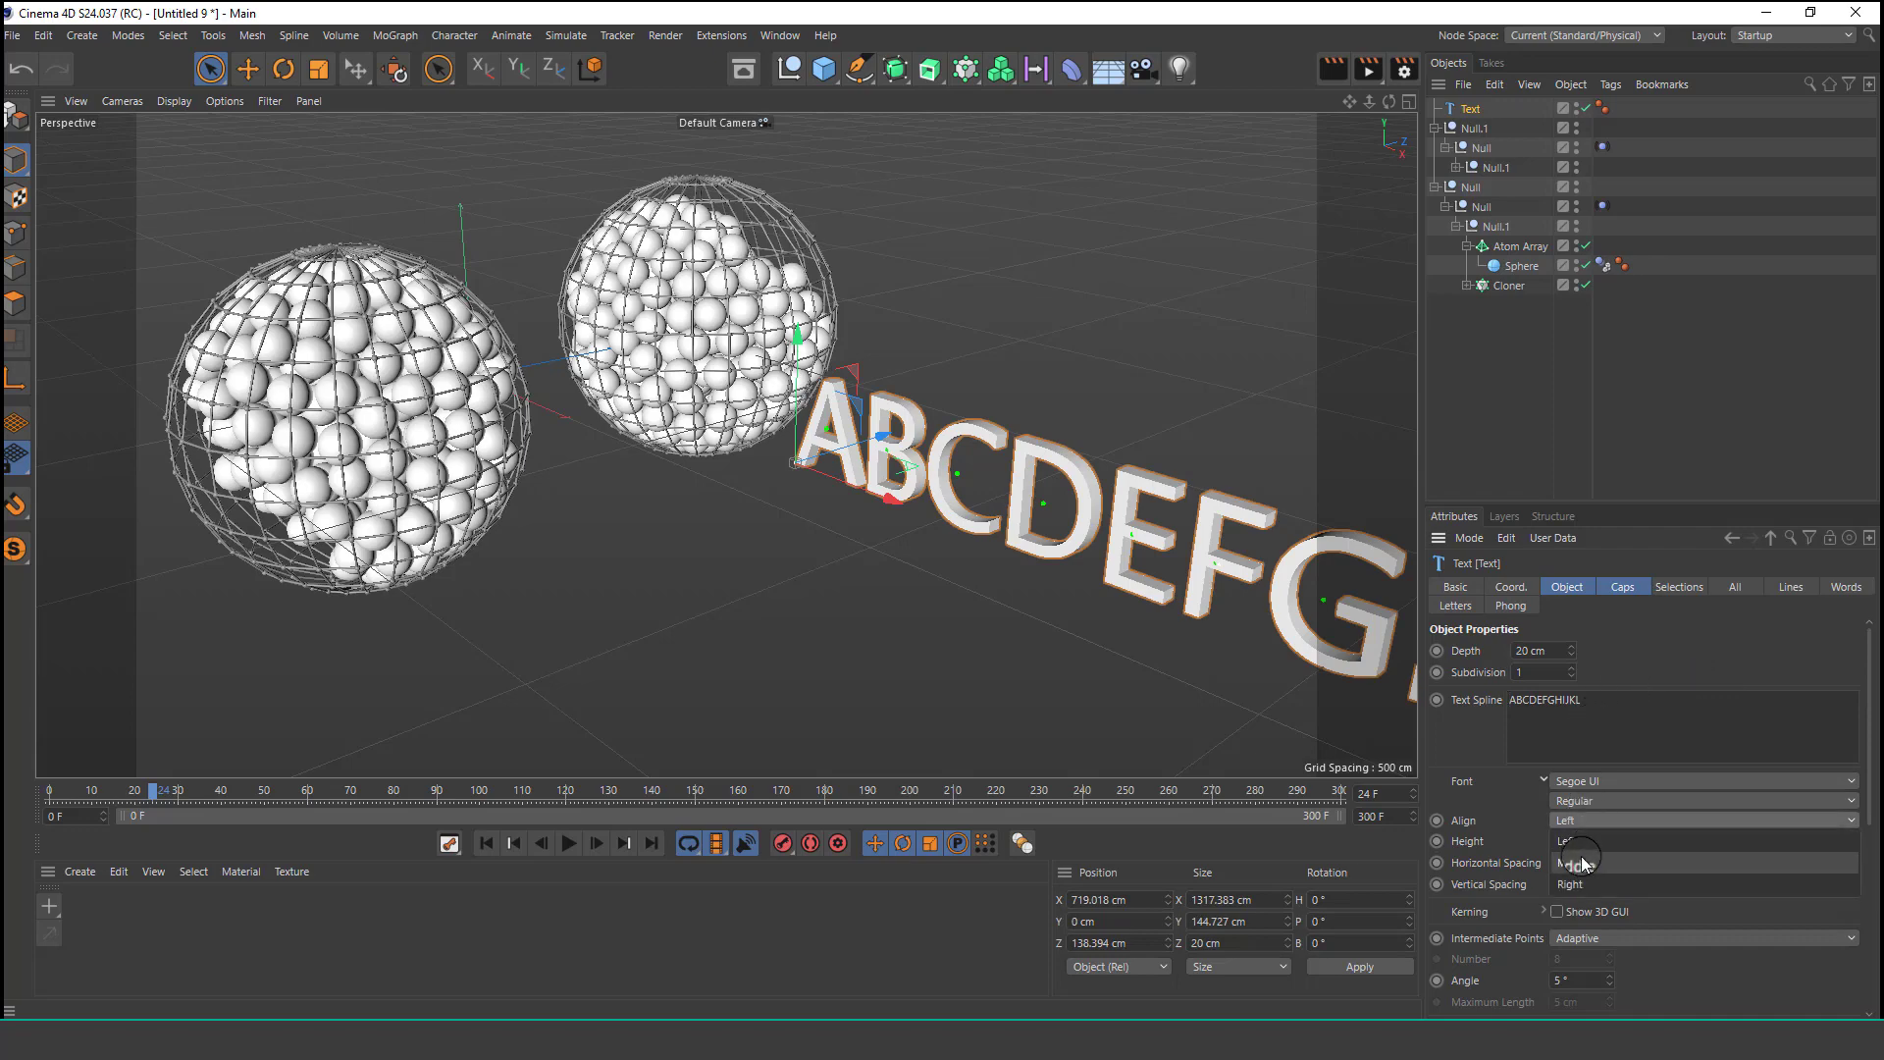
pyautogui.click(1580, 842)
# Change the text's font to Segoe UI Black.
pyautogui.keyDown('alt'); pyautogui.moveTo(922, 449); pyautogui.dragTo(888, 400); pyautogui.keyUp('alt')
pyautogui.keyDown('alt'); pyautogui.moveTo(904, 414); pyautogui.dragTo(970, 327, button='right'); pyautogui.keyUp('alt')
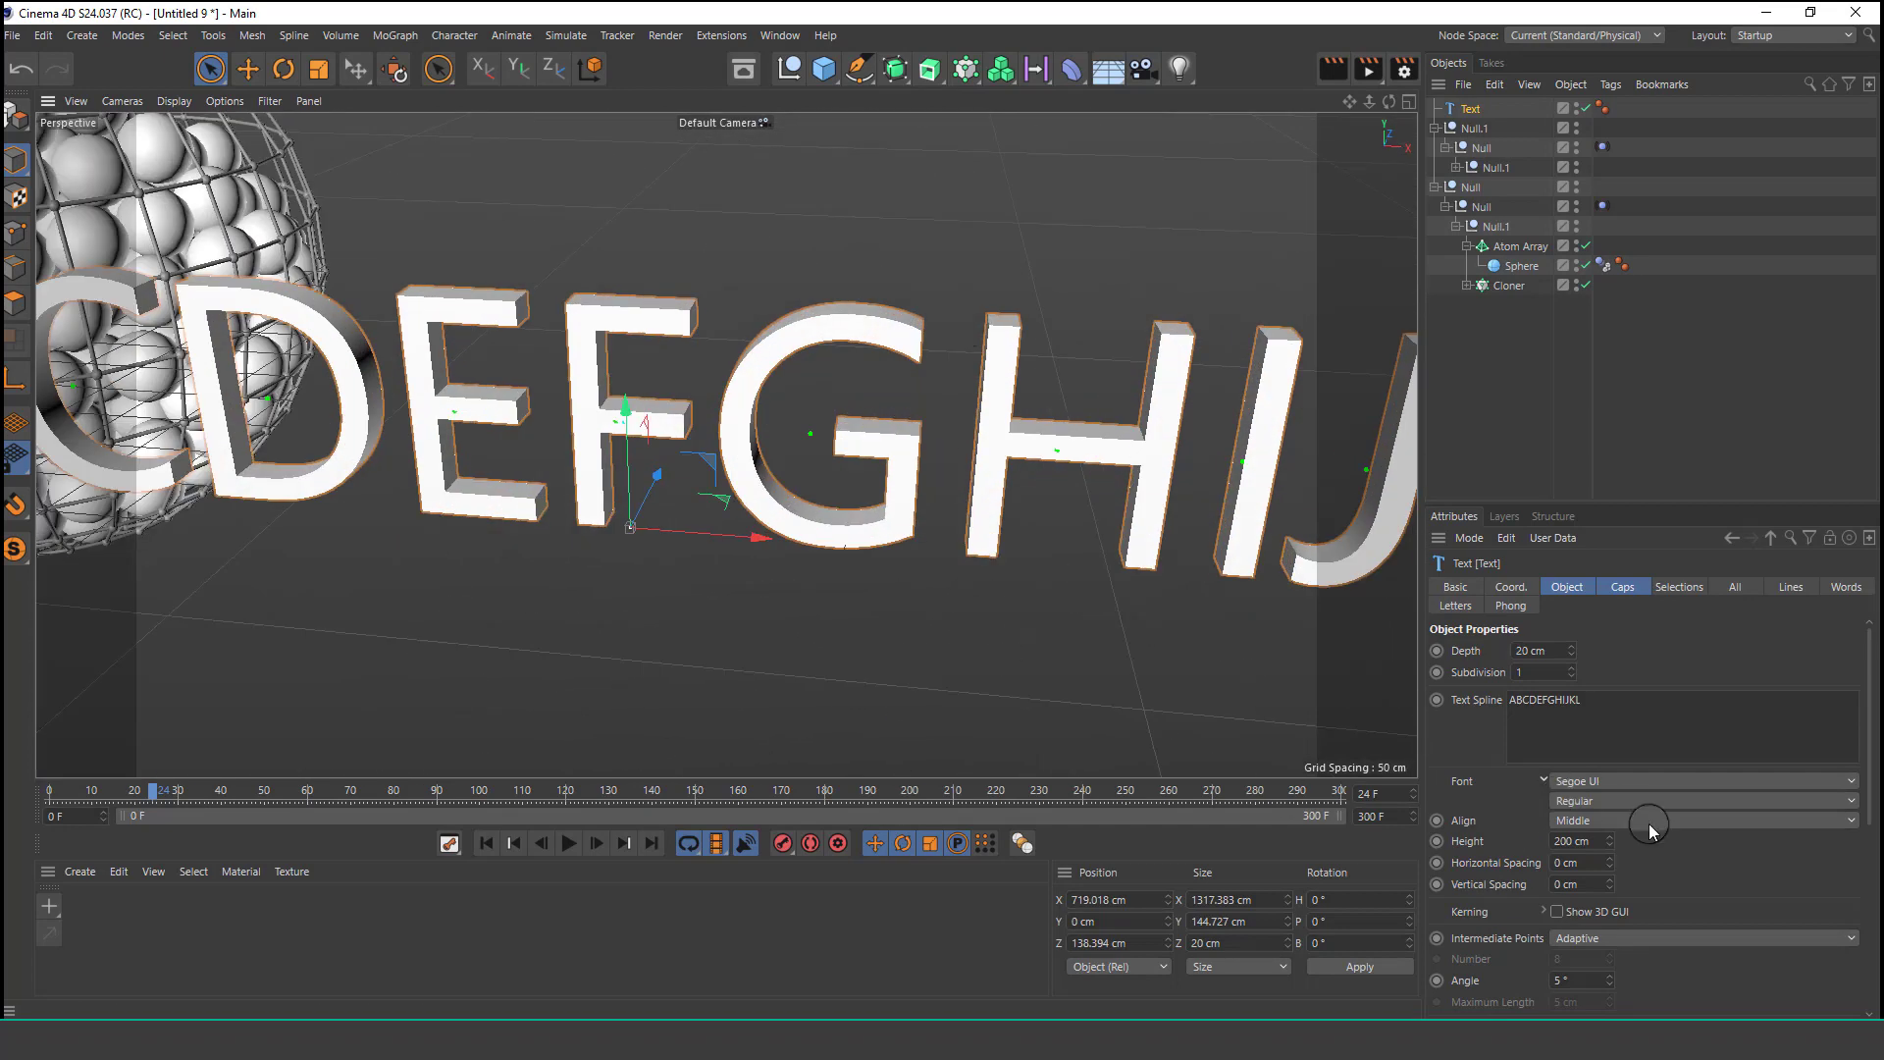
pyautogui.click(1617, 791)
pyautogui.click(1617, 811)
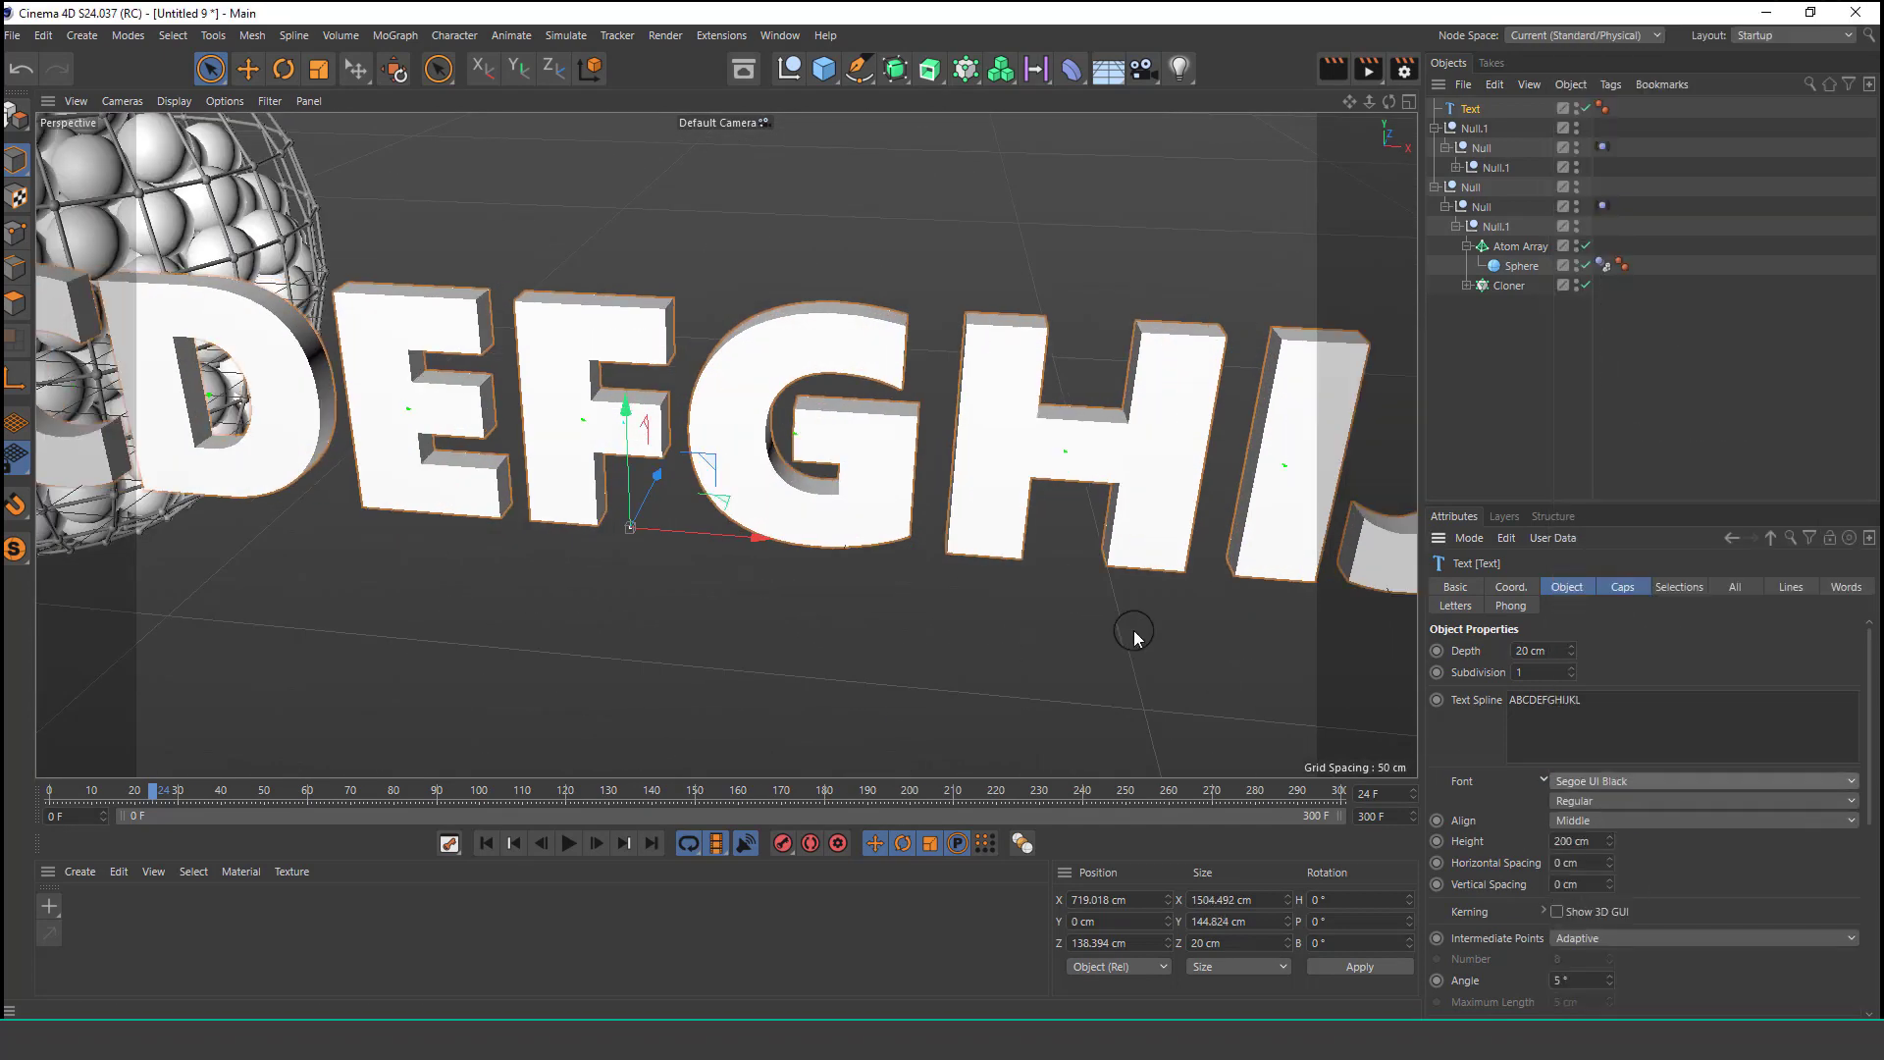
# Set the text's extrusion depth to 40 cm.
pyautogui.keyDown('alt'); pyautogui.moveTo(978, 488); pyautogui.dragTo(1203, 644); pyautogui.keyUp('alt')
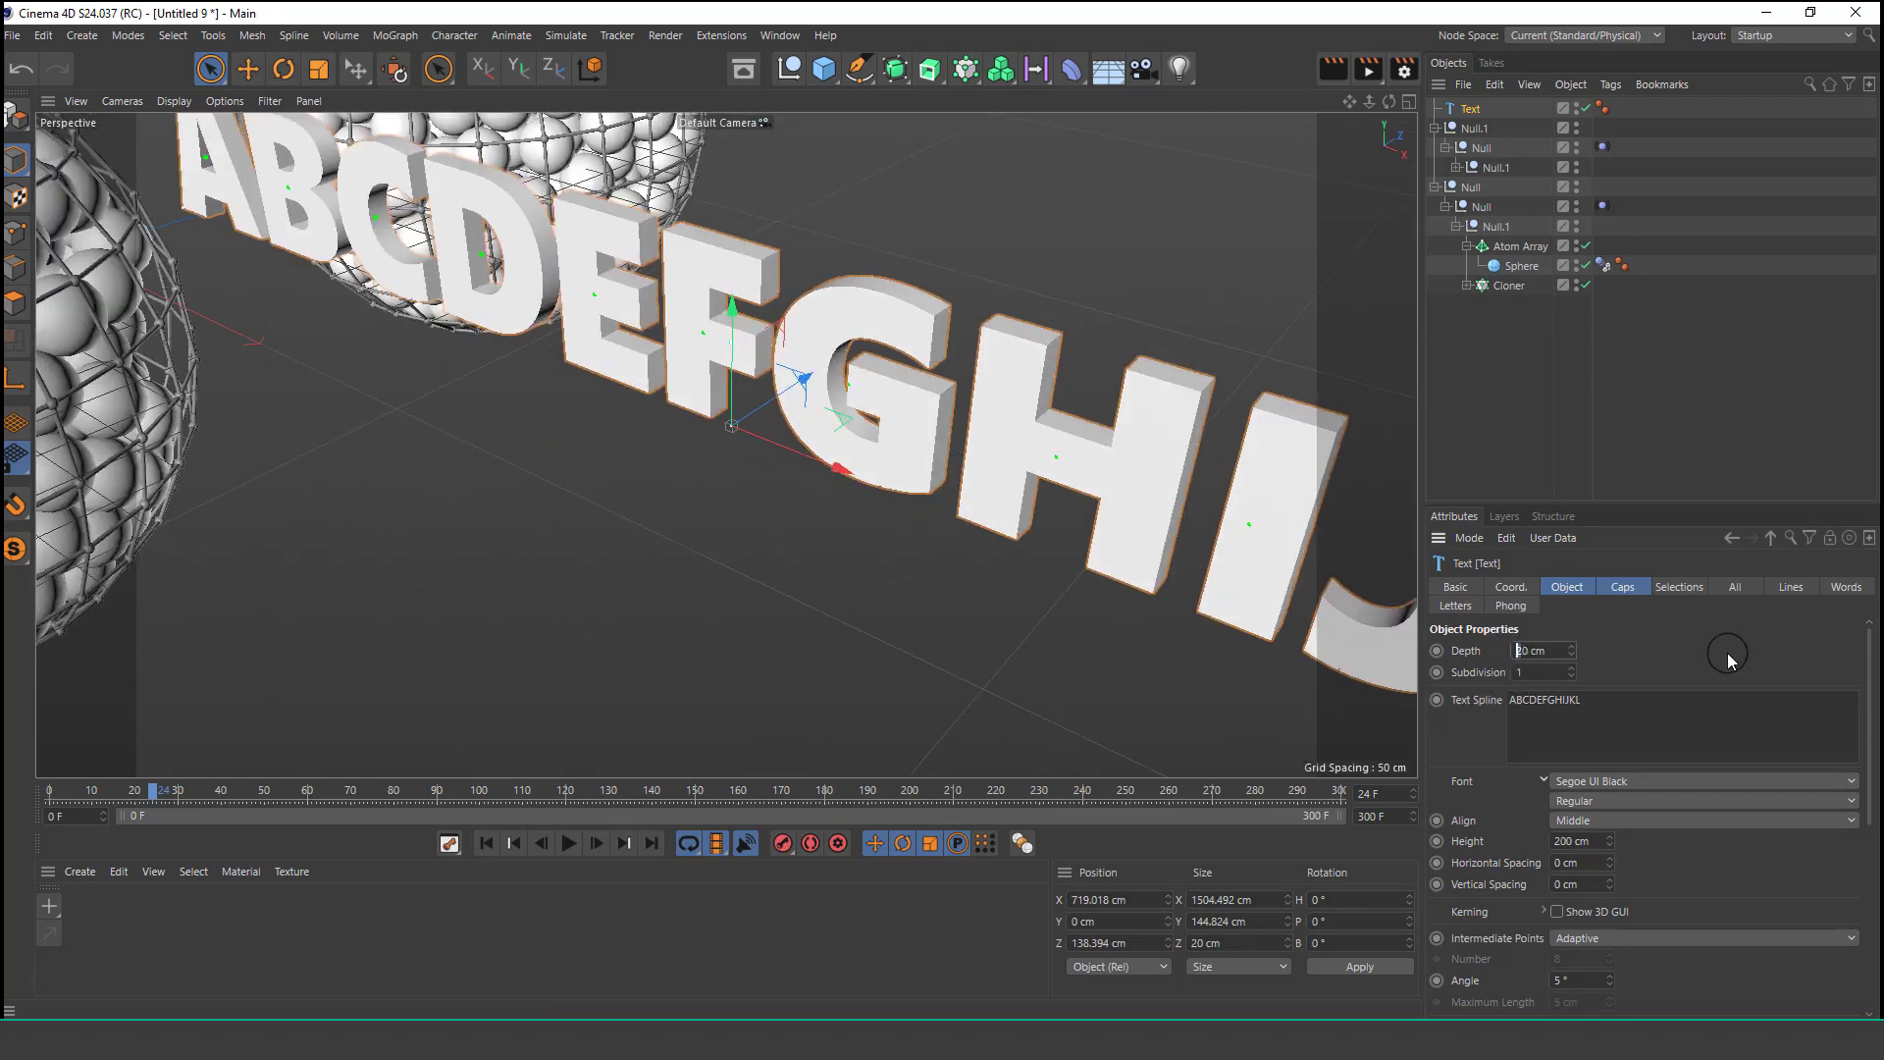
pyautogui.write('4')
pyautogui.press('Return')
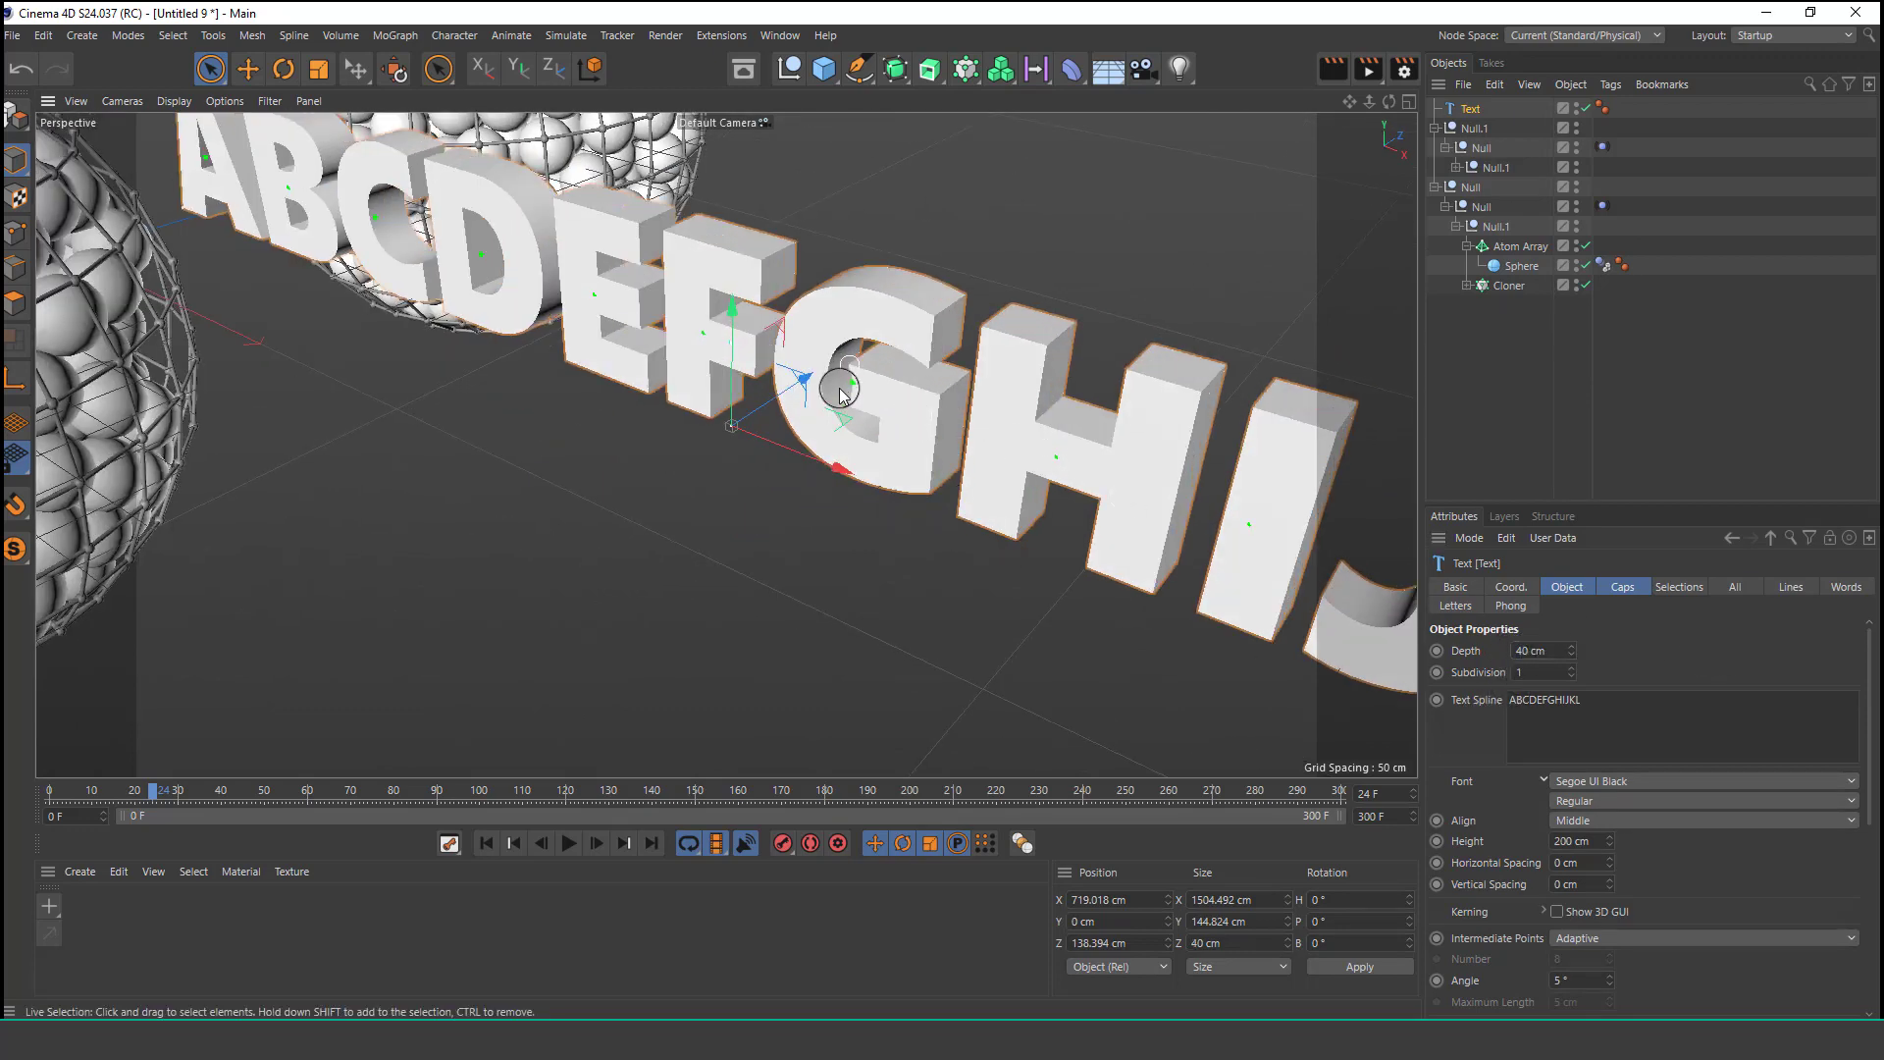
# Show wireframe lines on shaded objects and set the text's intermediate points to Subdivided.
pyautogui.keyDown('alt'); pyautogui.moveTo(840, 393); pyautogui.dragTo(744, 408); pyautogui.keyUp('alt')
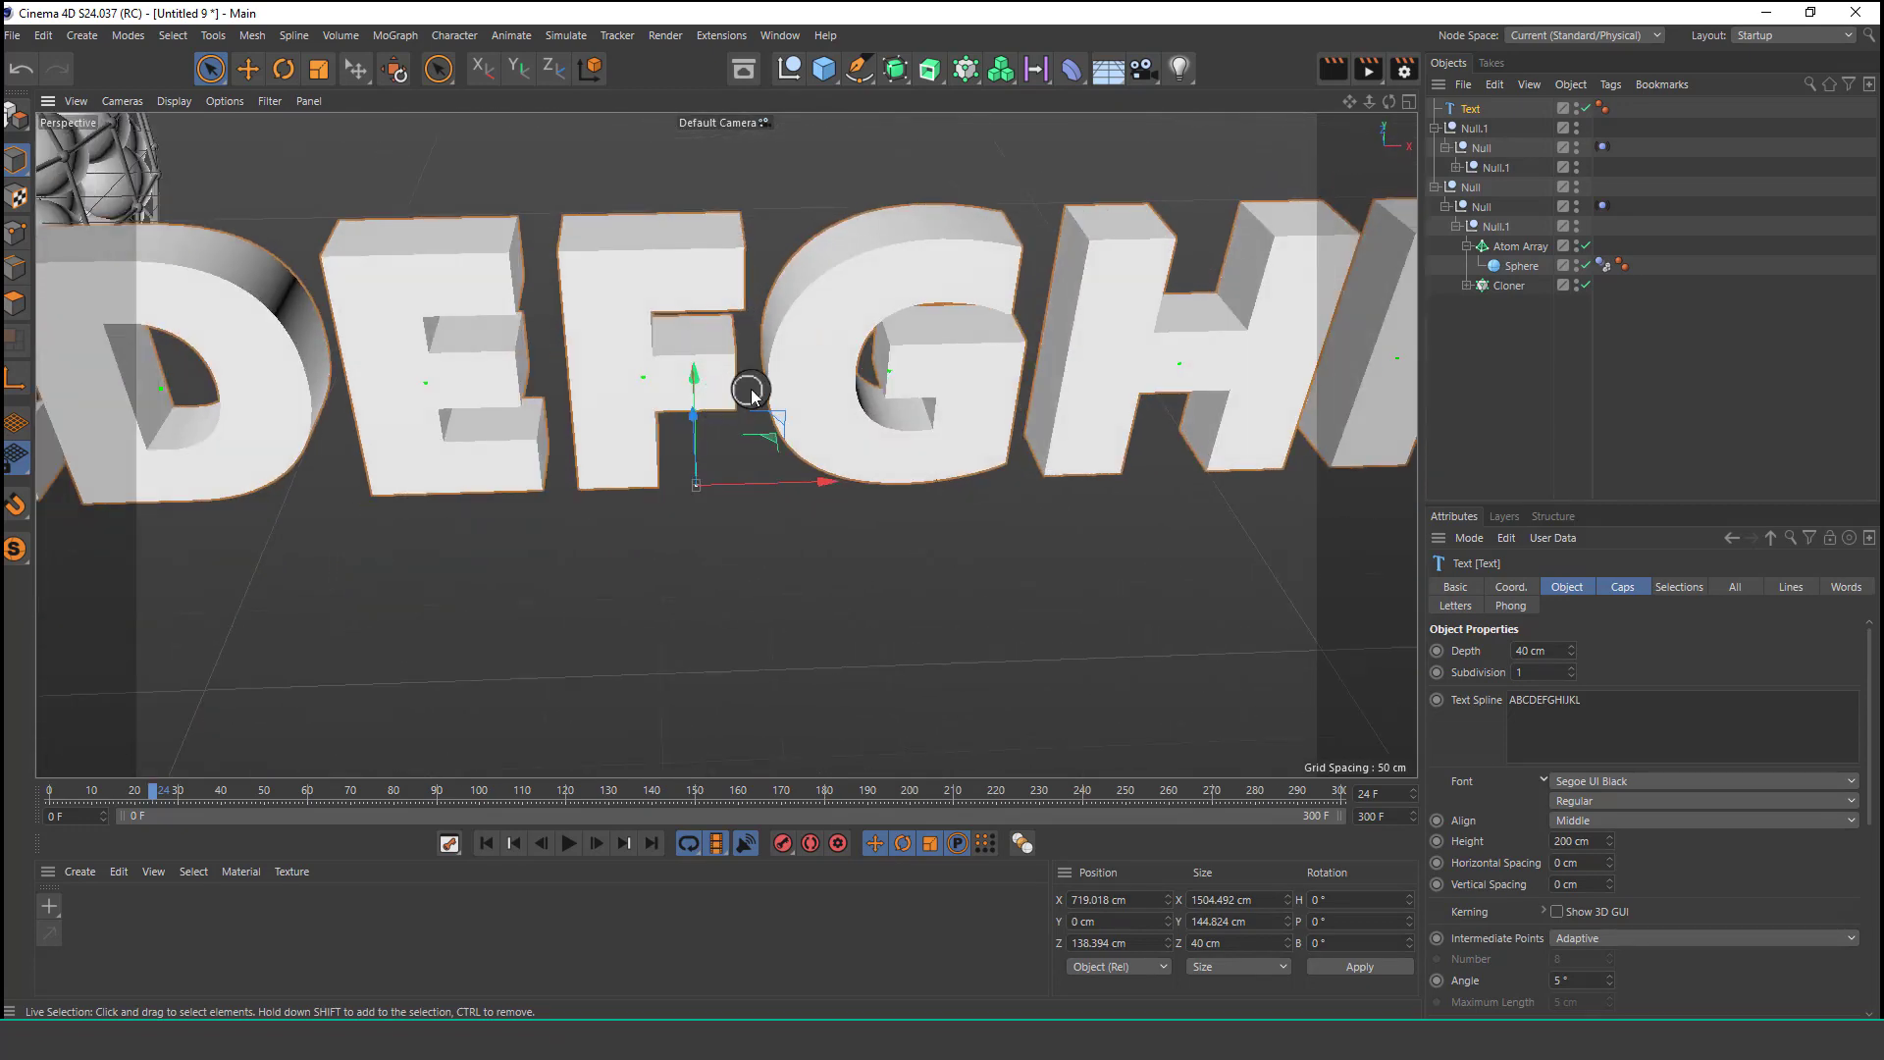
pyautogui.click(169, 101)
pyautogui.click(206, 154)
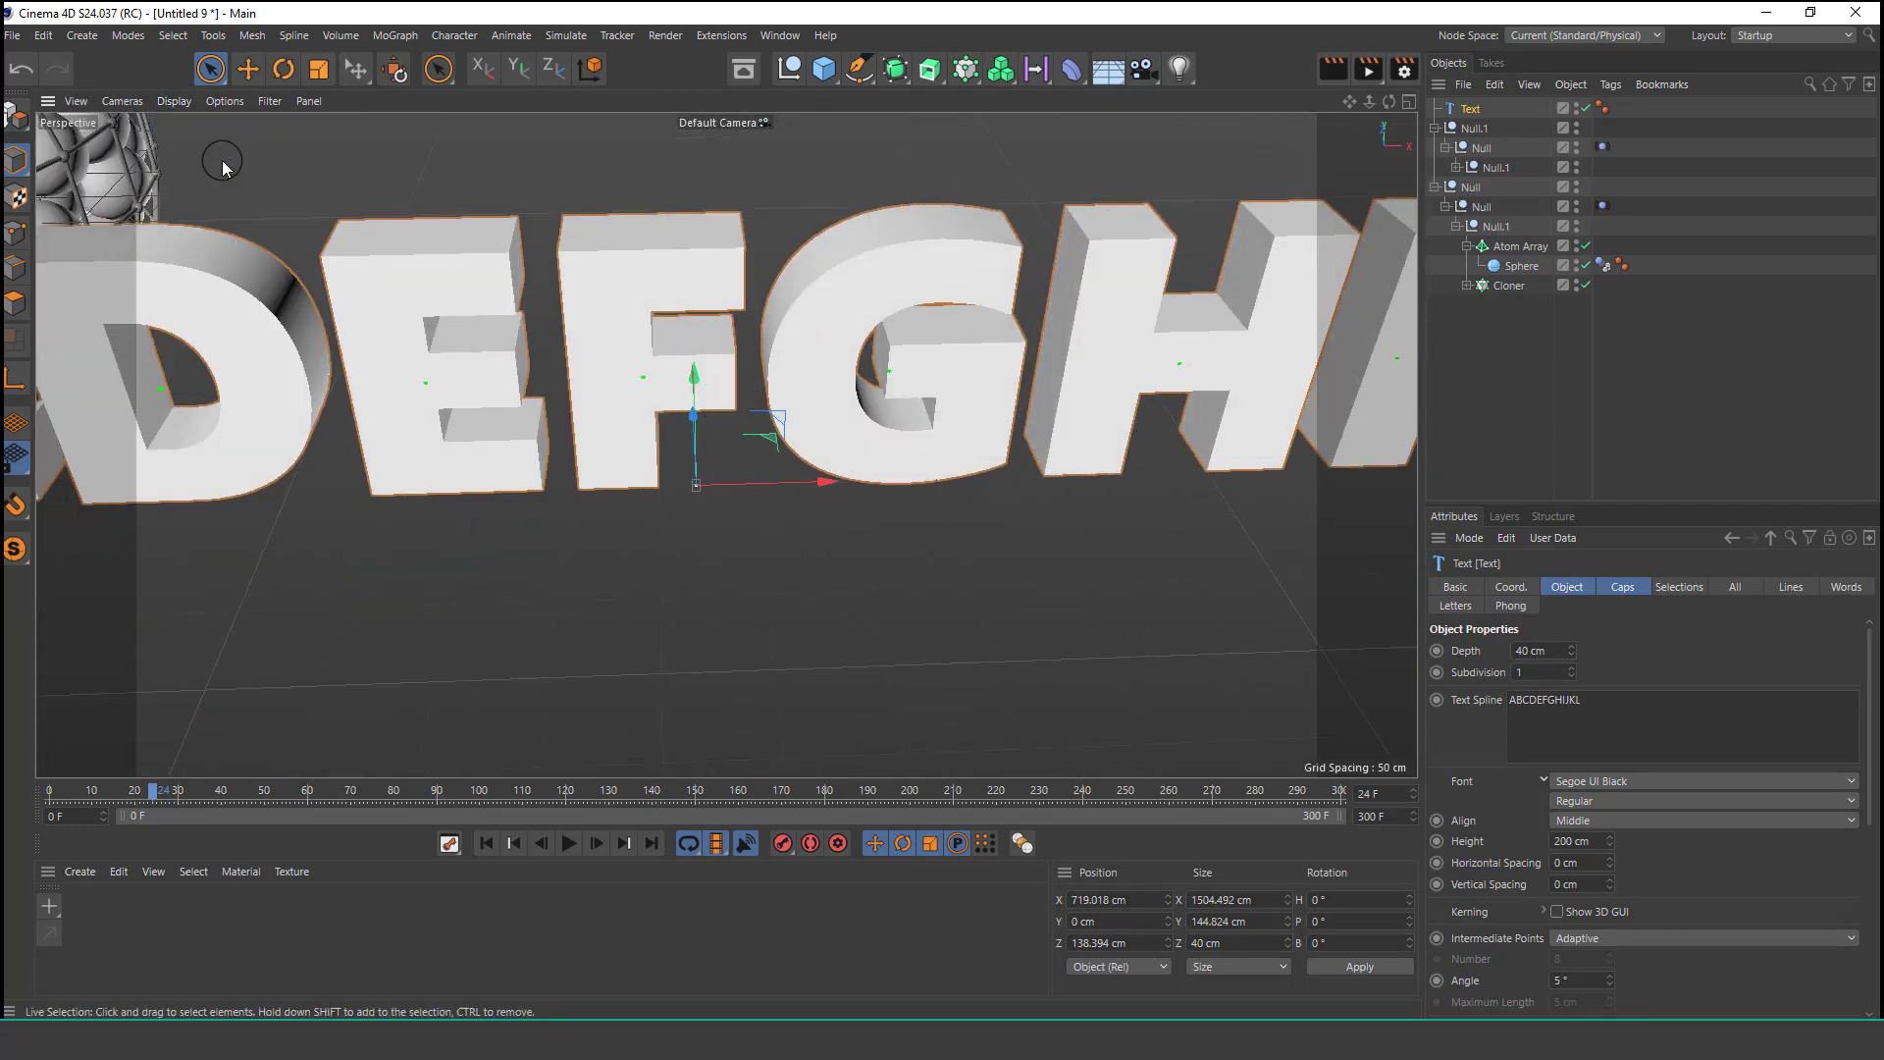
pyautogui.click(1661, 943)
pyautogui.click(1614, 922)
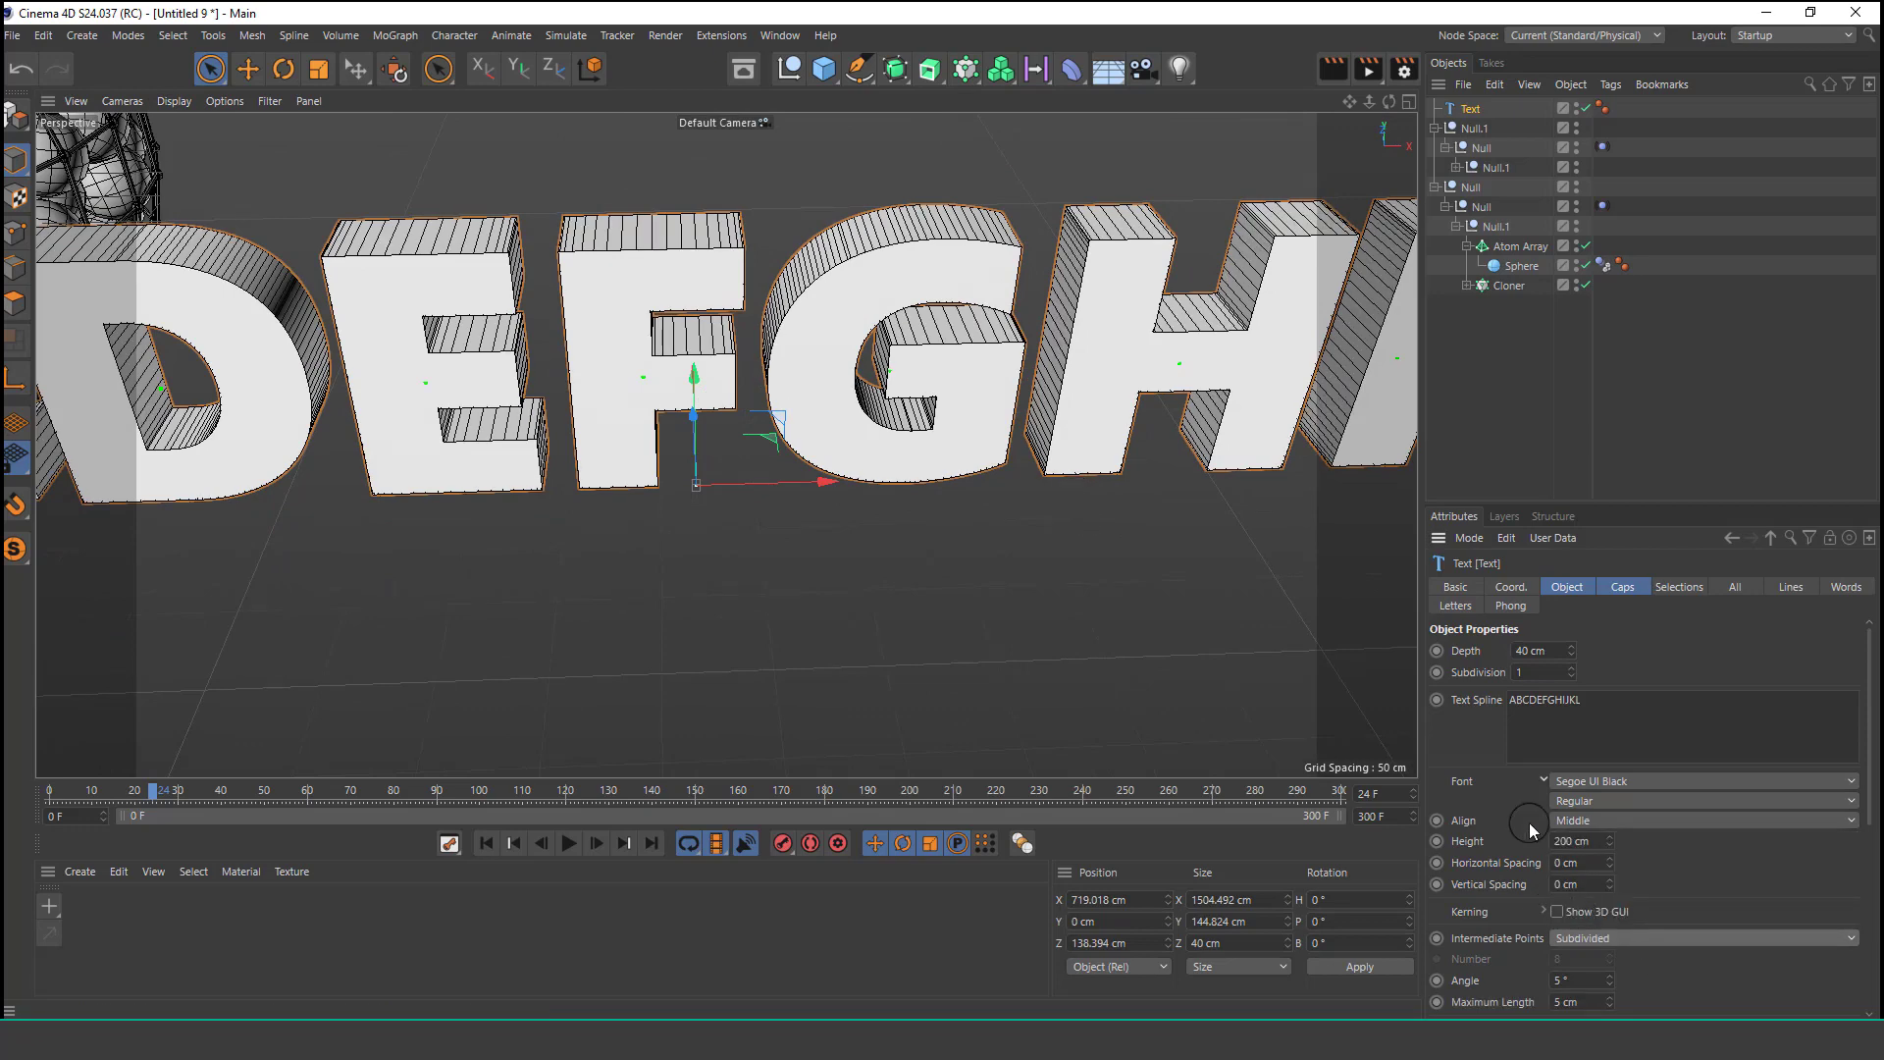
# Set the text's caps type to Regular Grid.
pyautogui.click(1620, 589)
pyautogui.click(1654, 940)
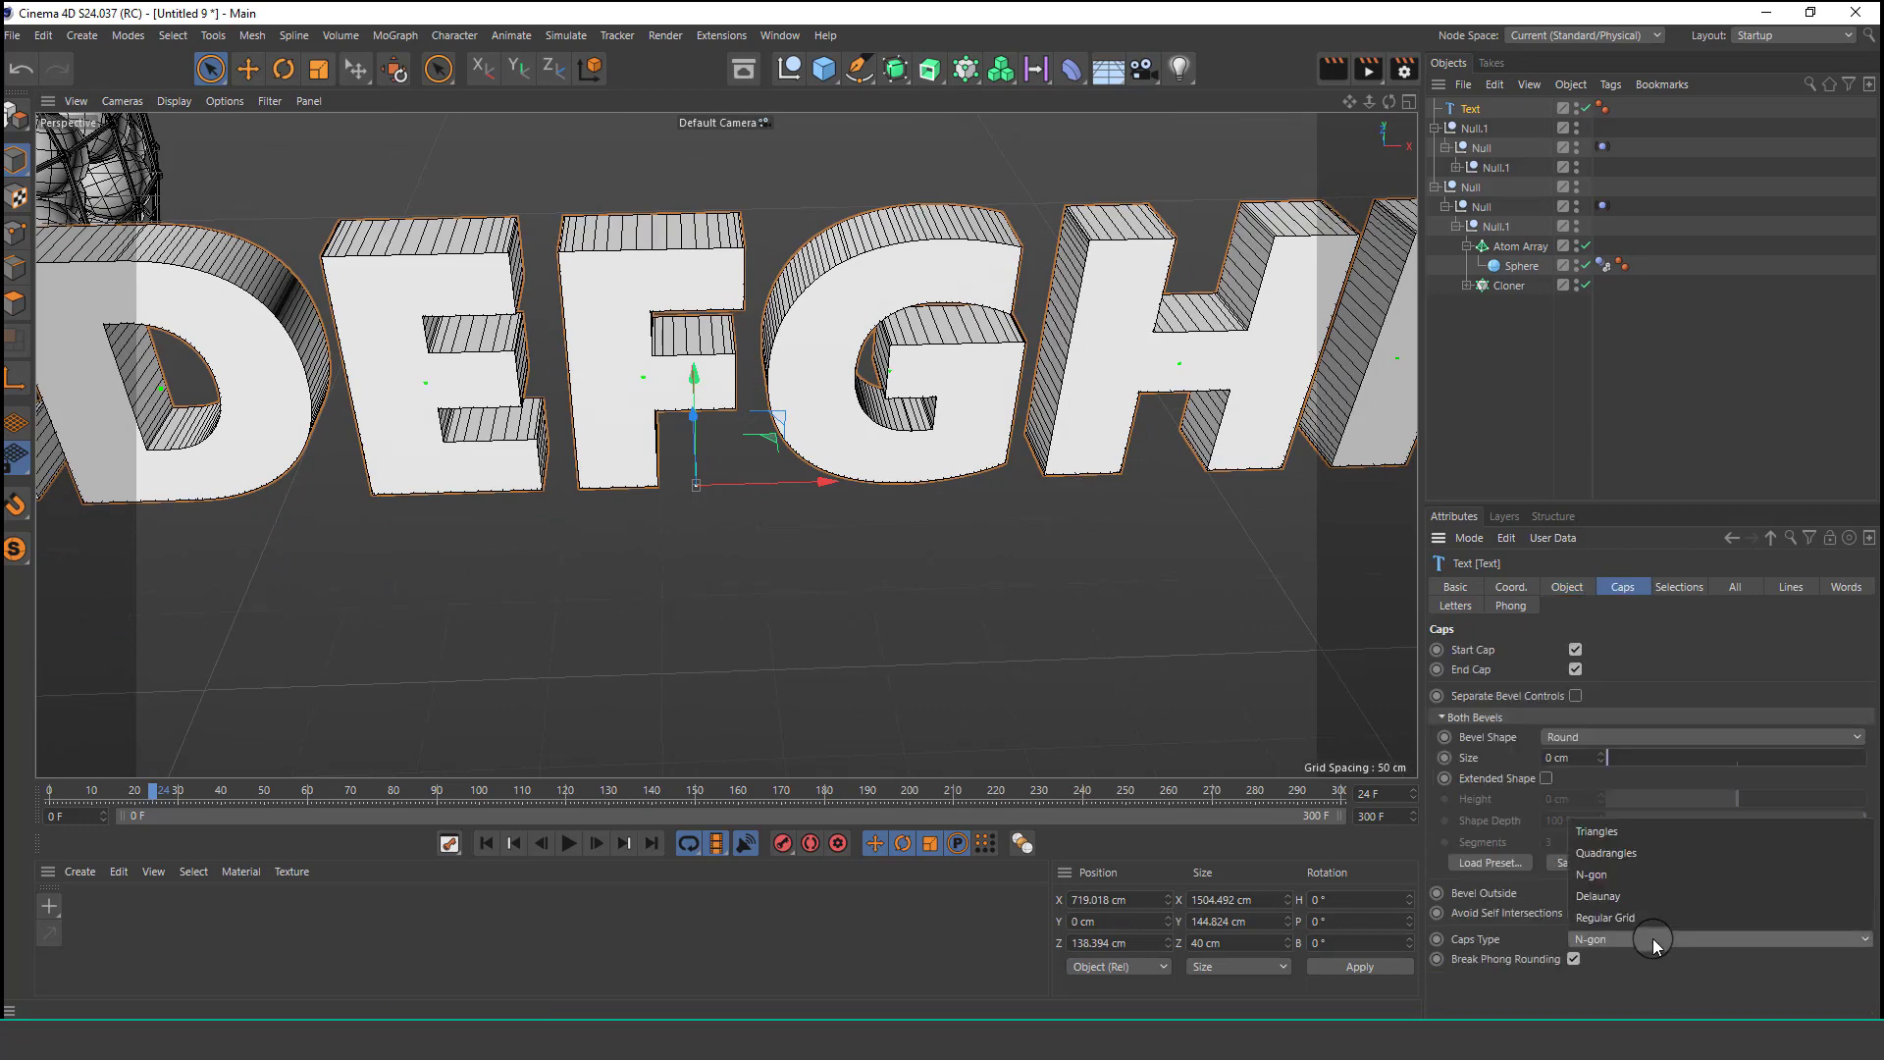
pyautogui.click(1622, 917)
pyautogui.scroll(-4, 696, 251)
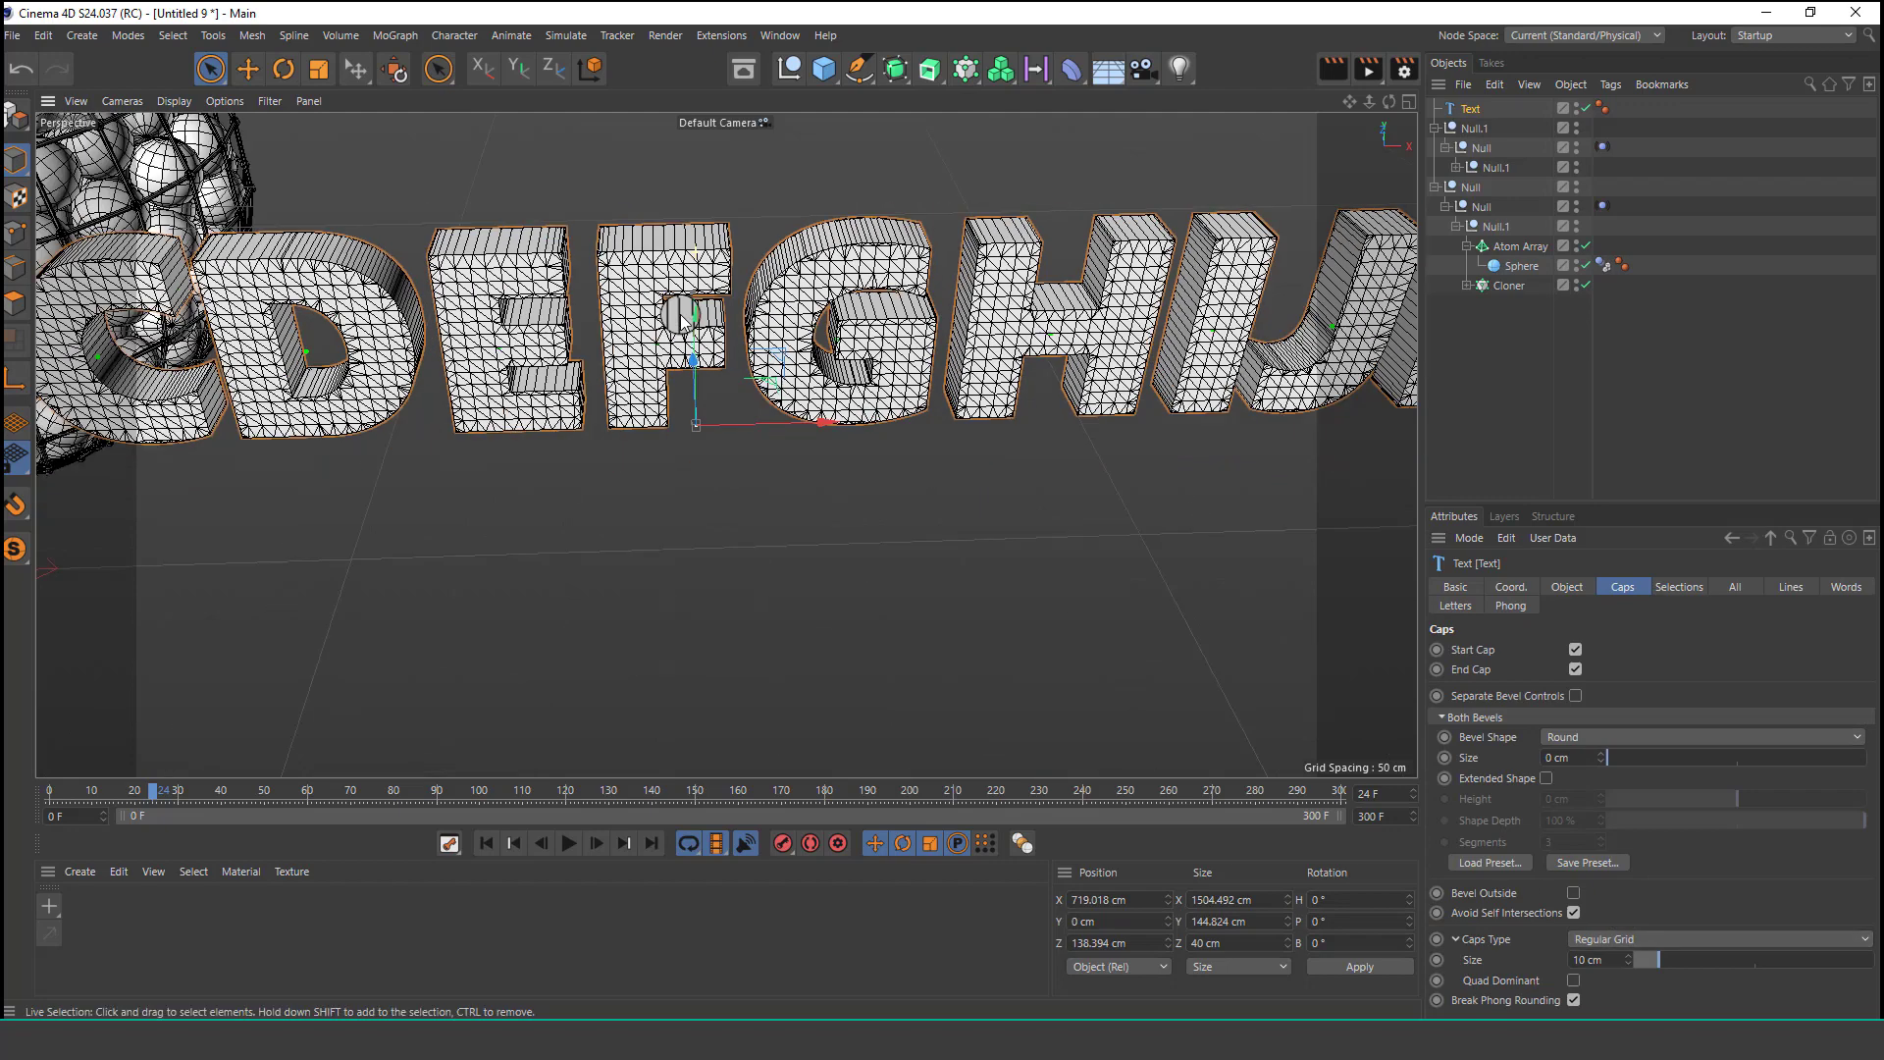
# Scale the text down to about 1073 cm wide with the Scale tool.
pyautogui.keyDown('alt'); pyautogui.moveTo(664, 309); pyautogui.dragTo(744, 345); pyautogui.keyUp('alt')
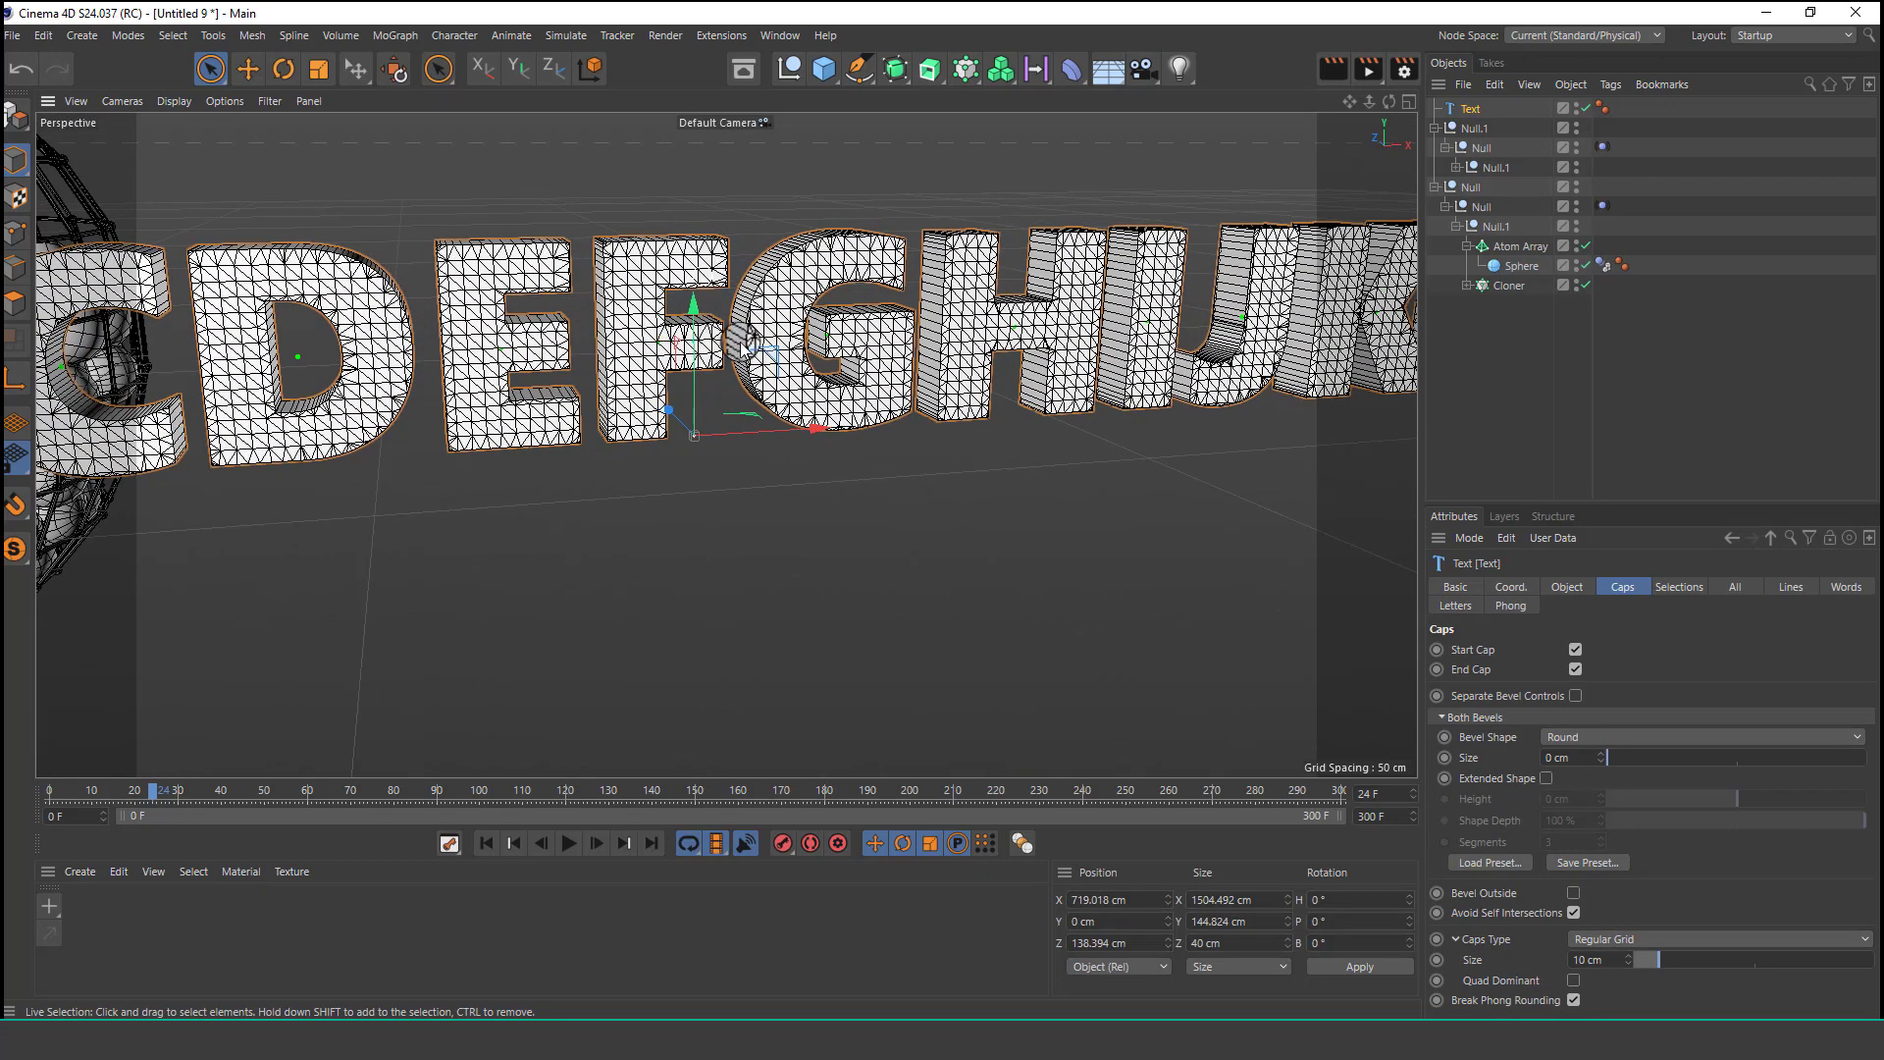
pyautogui.click(313, 67)
pyautogui.moveTo(960, 303); pyautogui.dragTo(769, 387)
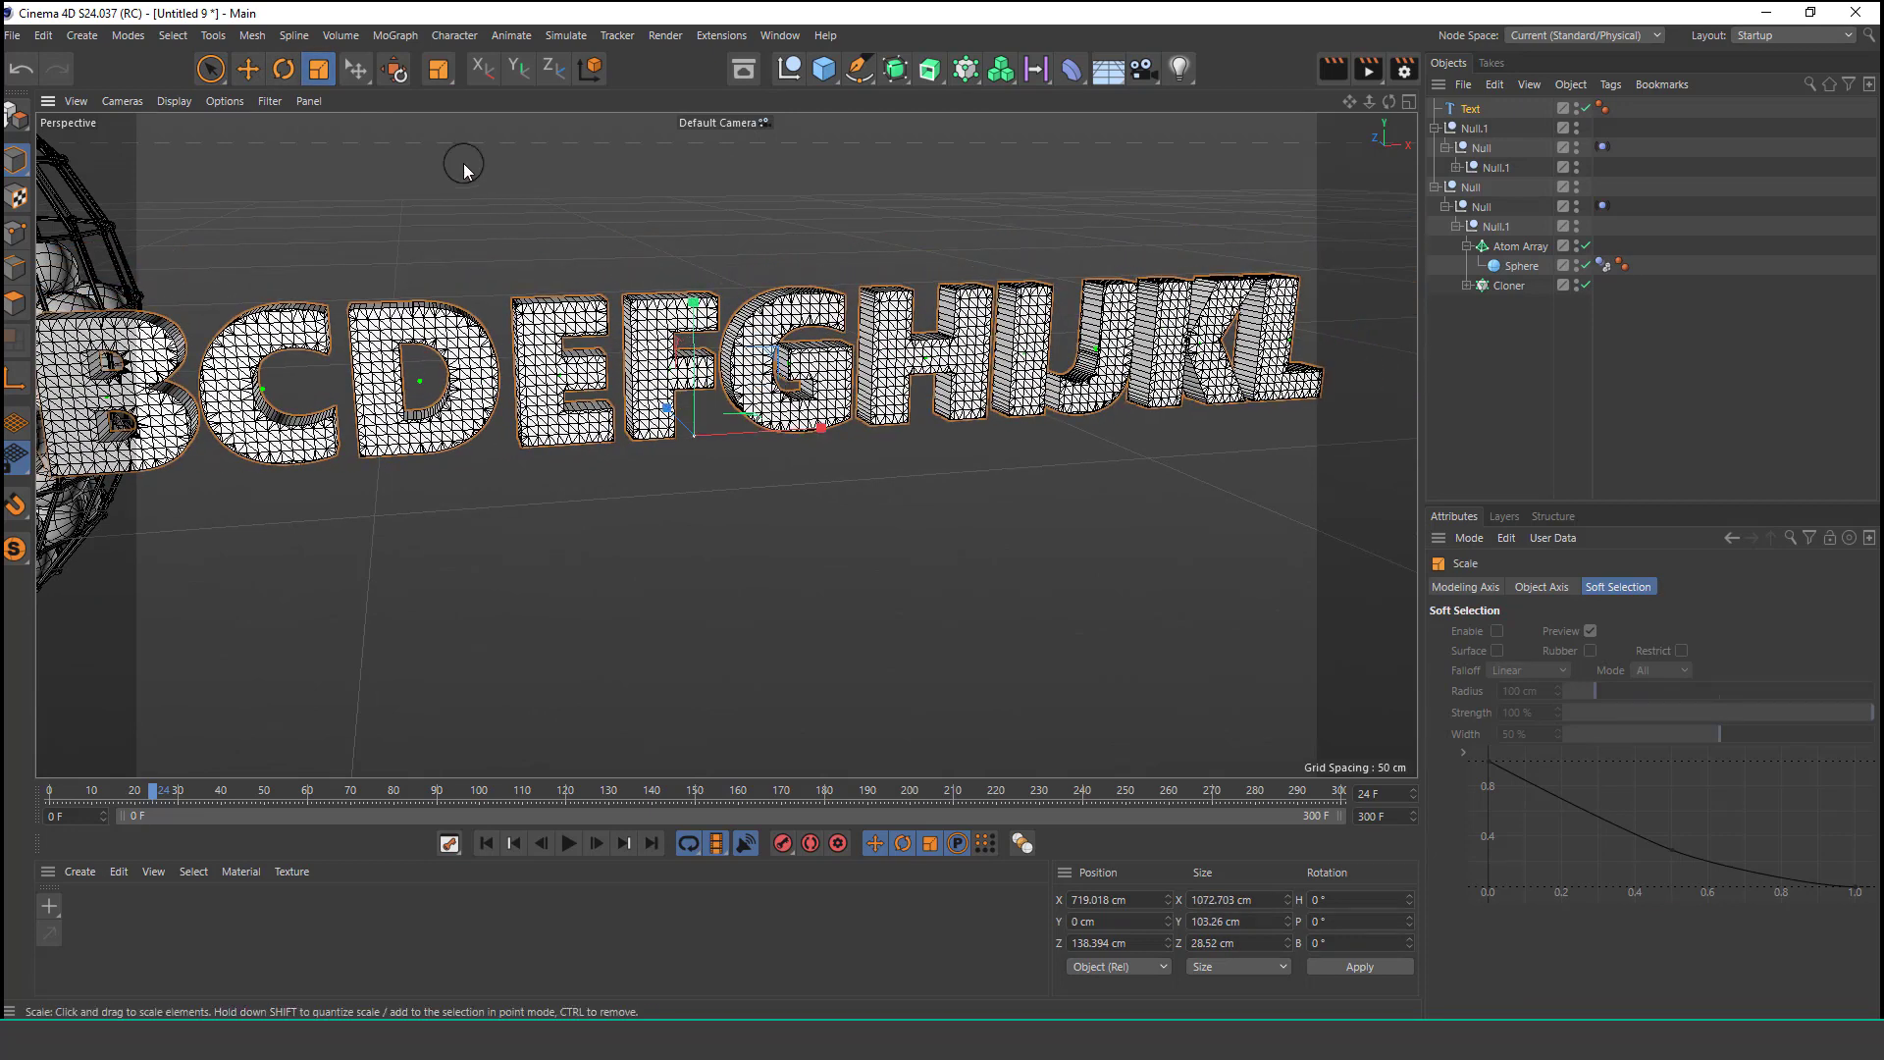
# Make the 3D text object editable.
pyautogui.press('space')
pyautogui.click(1471, 110)
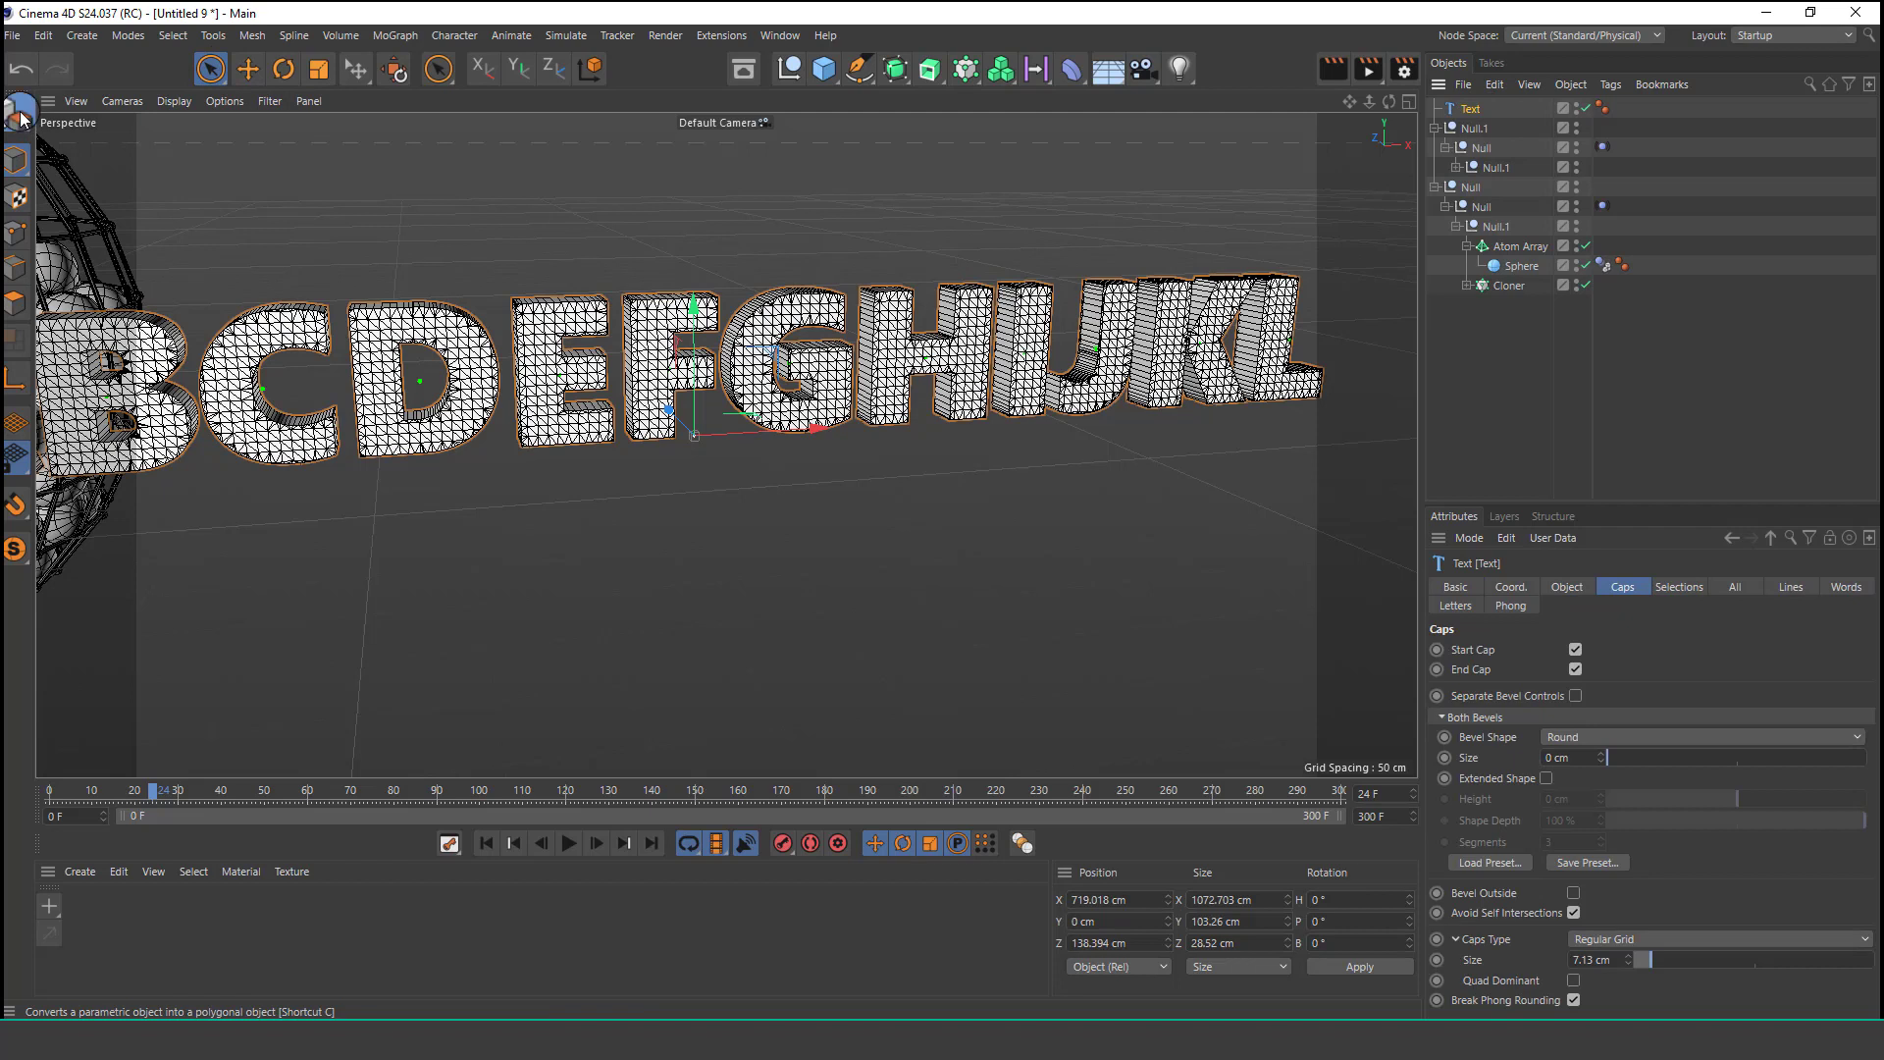
pyautogui.click(19, 111)
# Select all the letter objects A to L from the converted text and move them into the Cloner inside the atom-array sphere.
pyautogui.click(1434, 109)
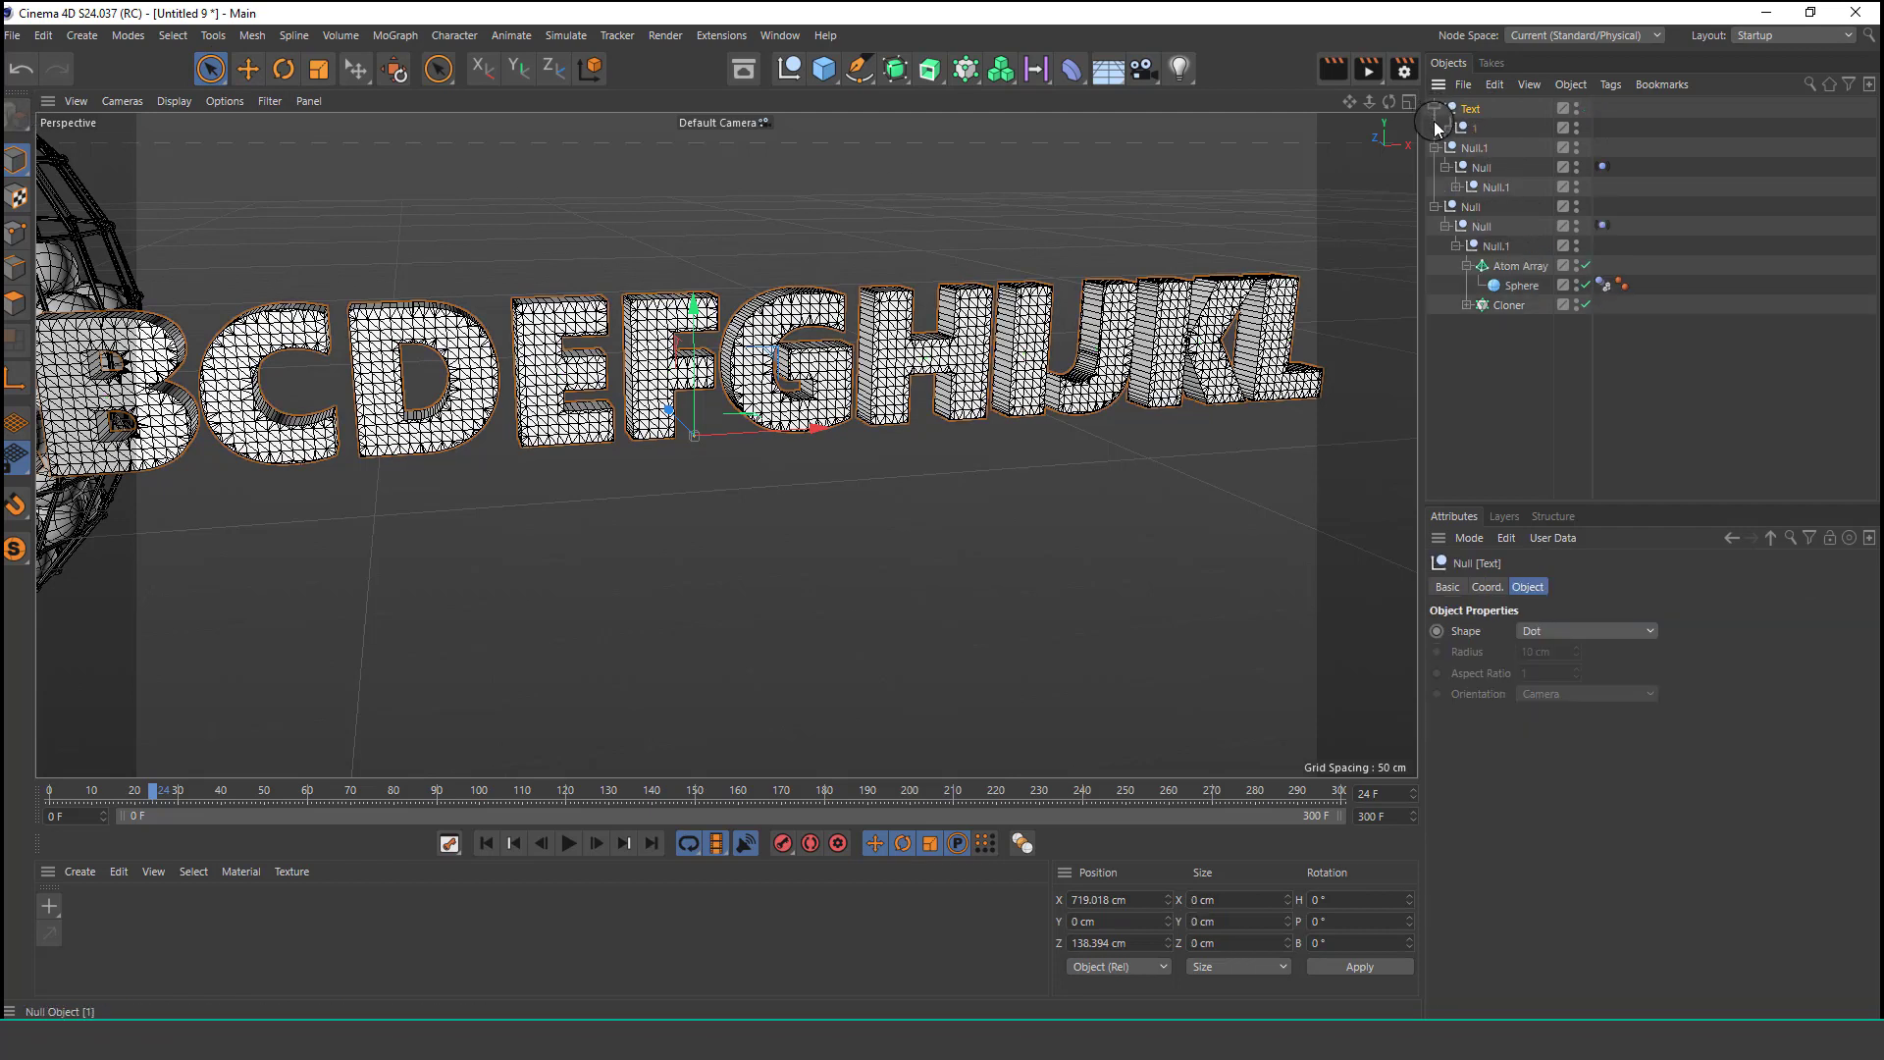
pyautogui.click(1445, 127)
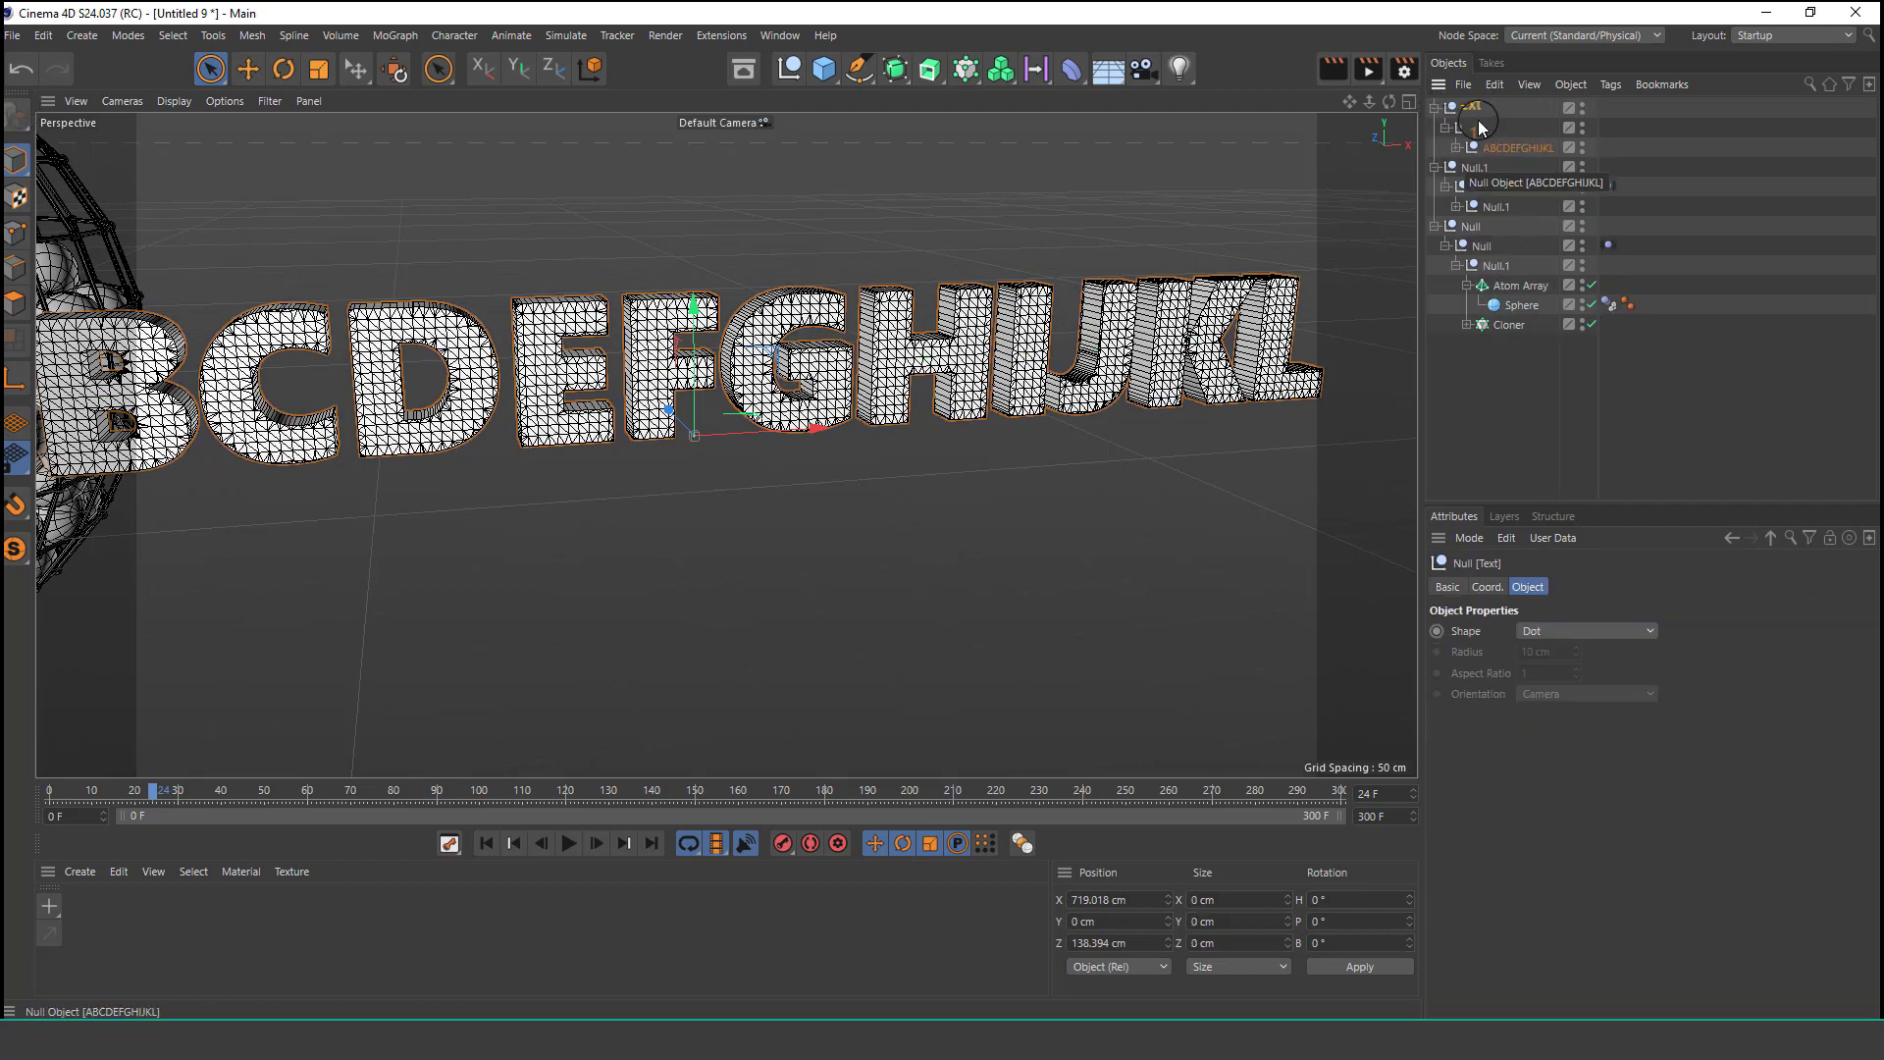
pyautogui.click(1454, 148)
pyautogui.click(1497, 173)
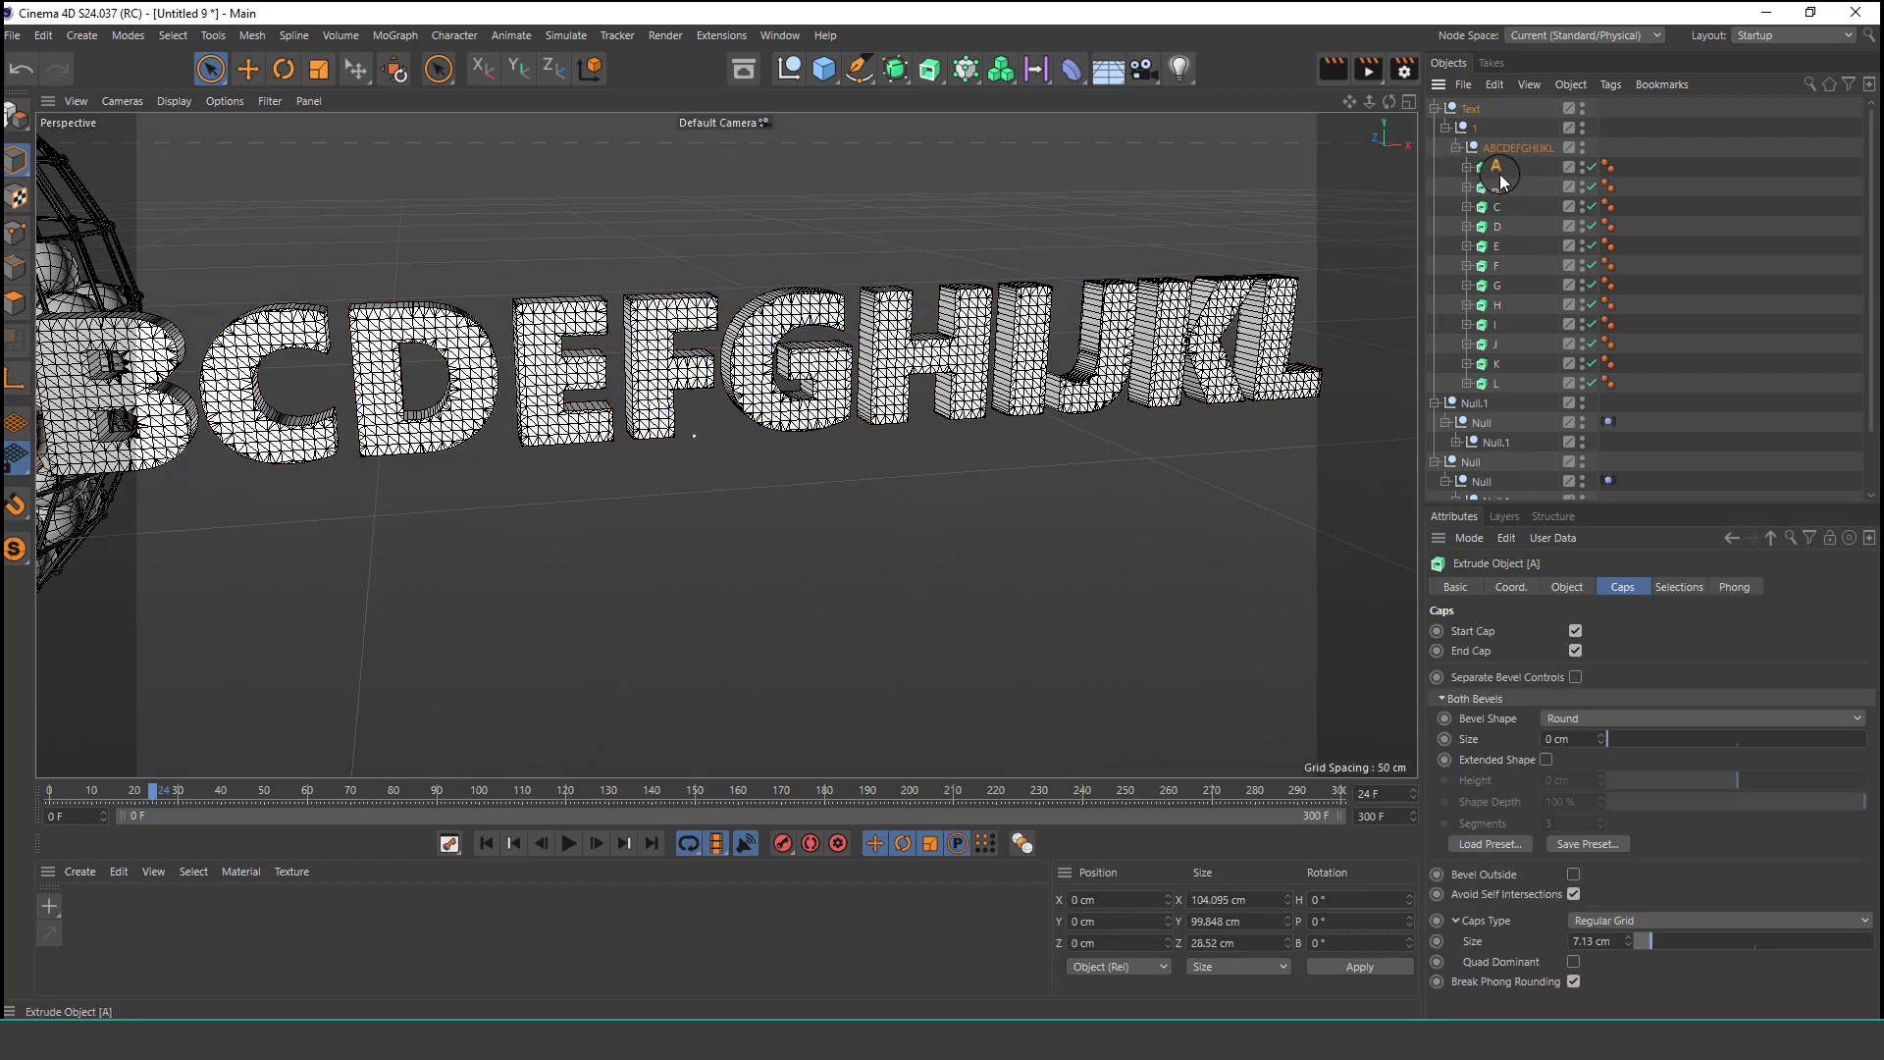
pyautogui.keyDown('shift'); pyautogui.click(1483, 391); pyautogui.keyUp('shift')
pyautogui.scroll(-2, 1504, 310)
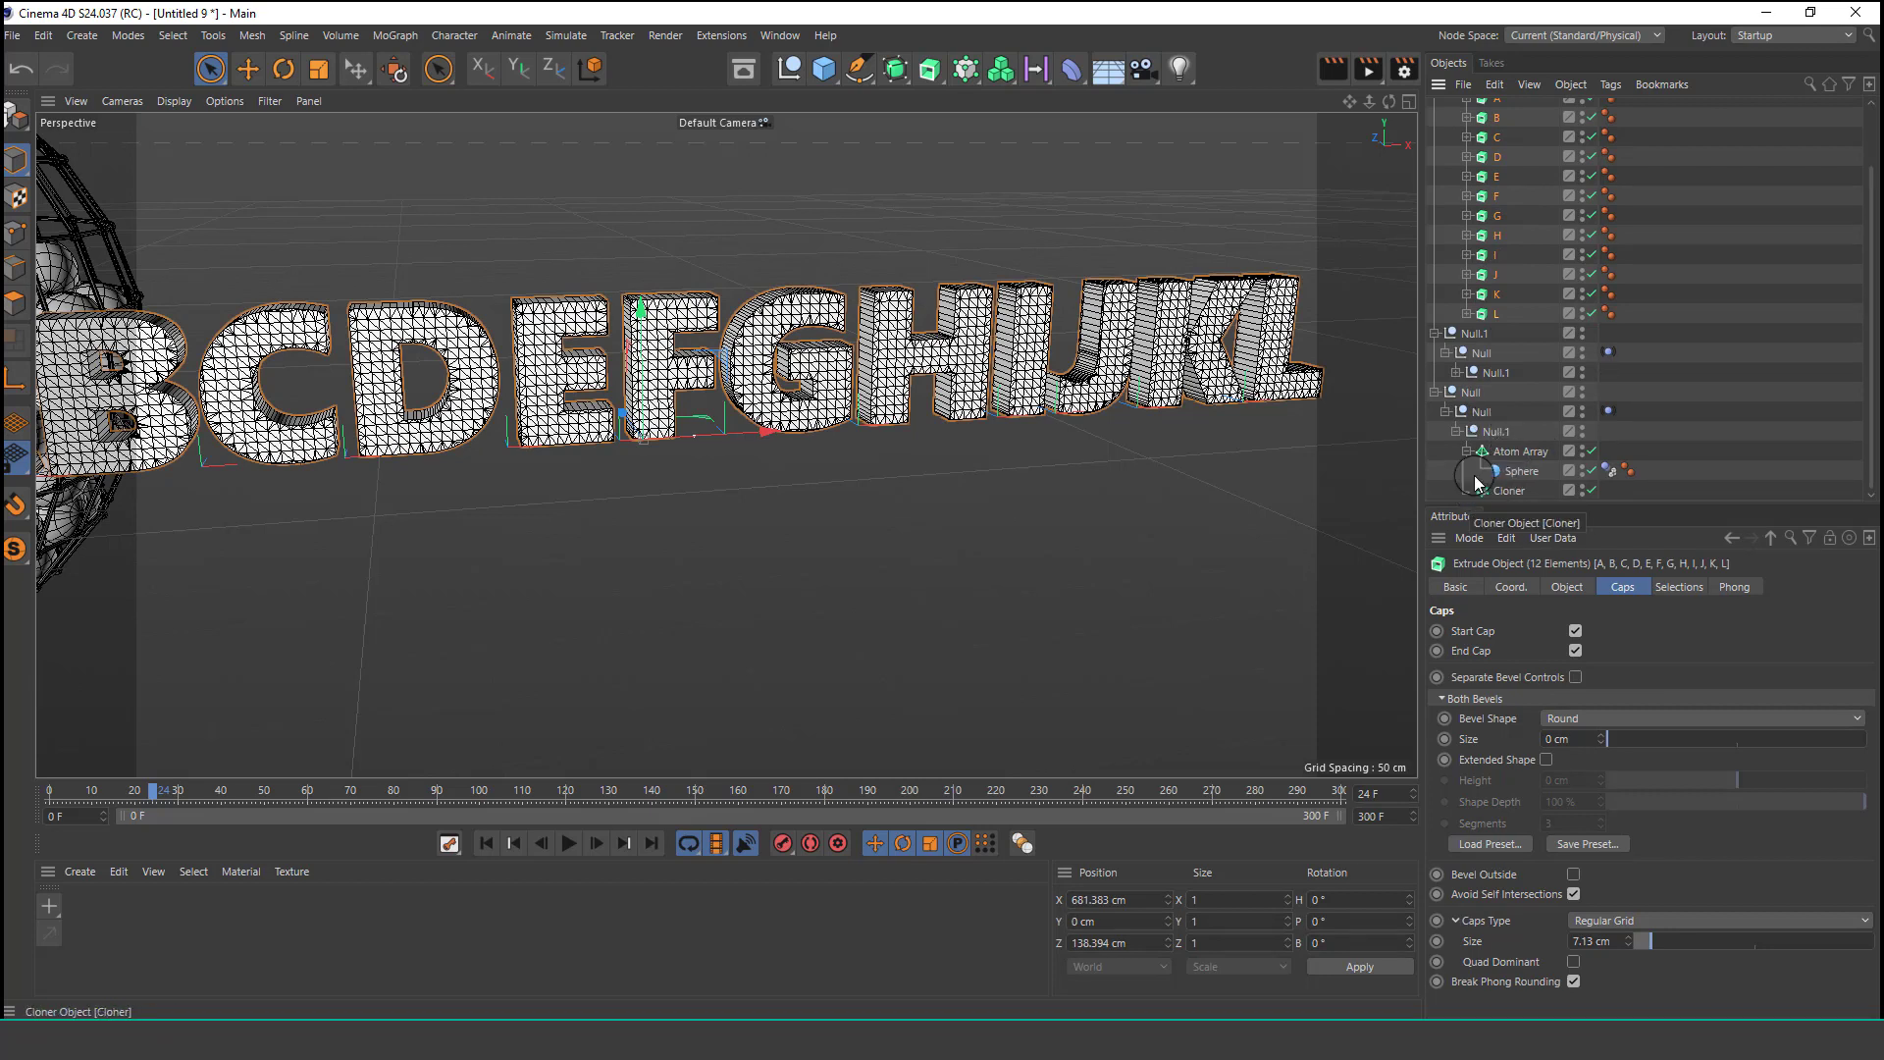
pyautogui.scroll(-1, 1541, 418)
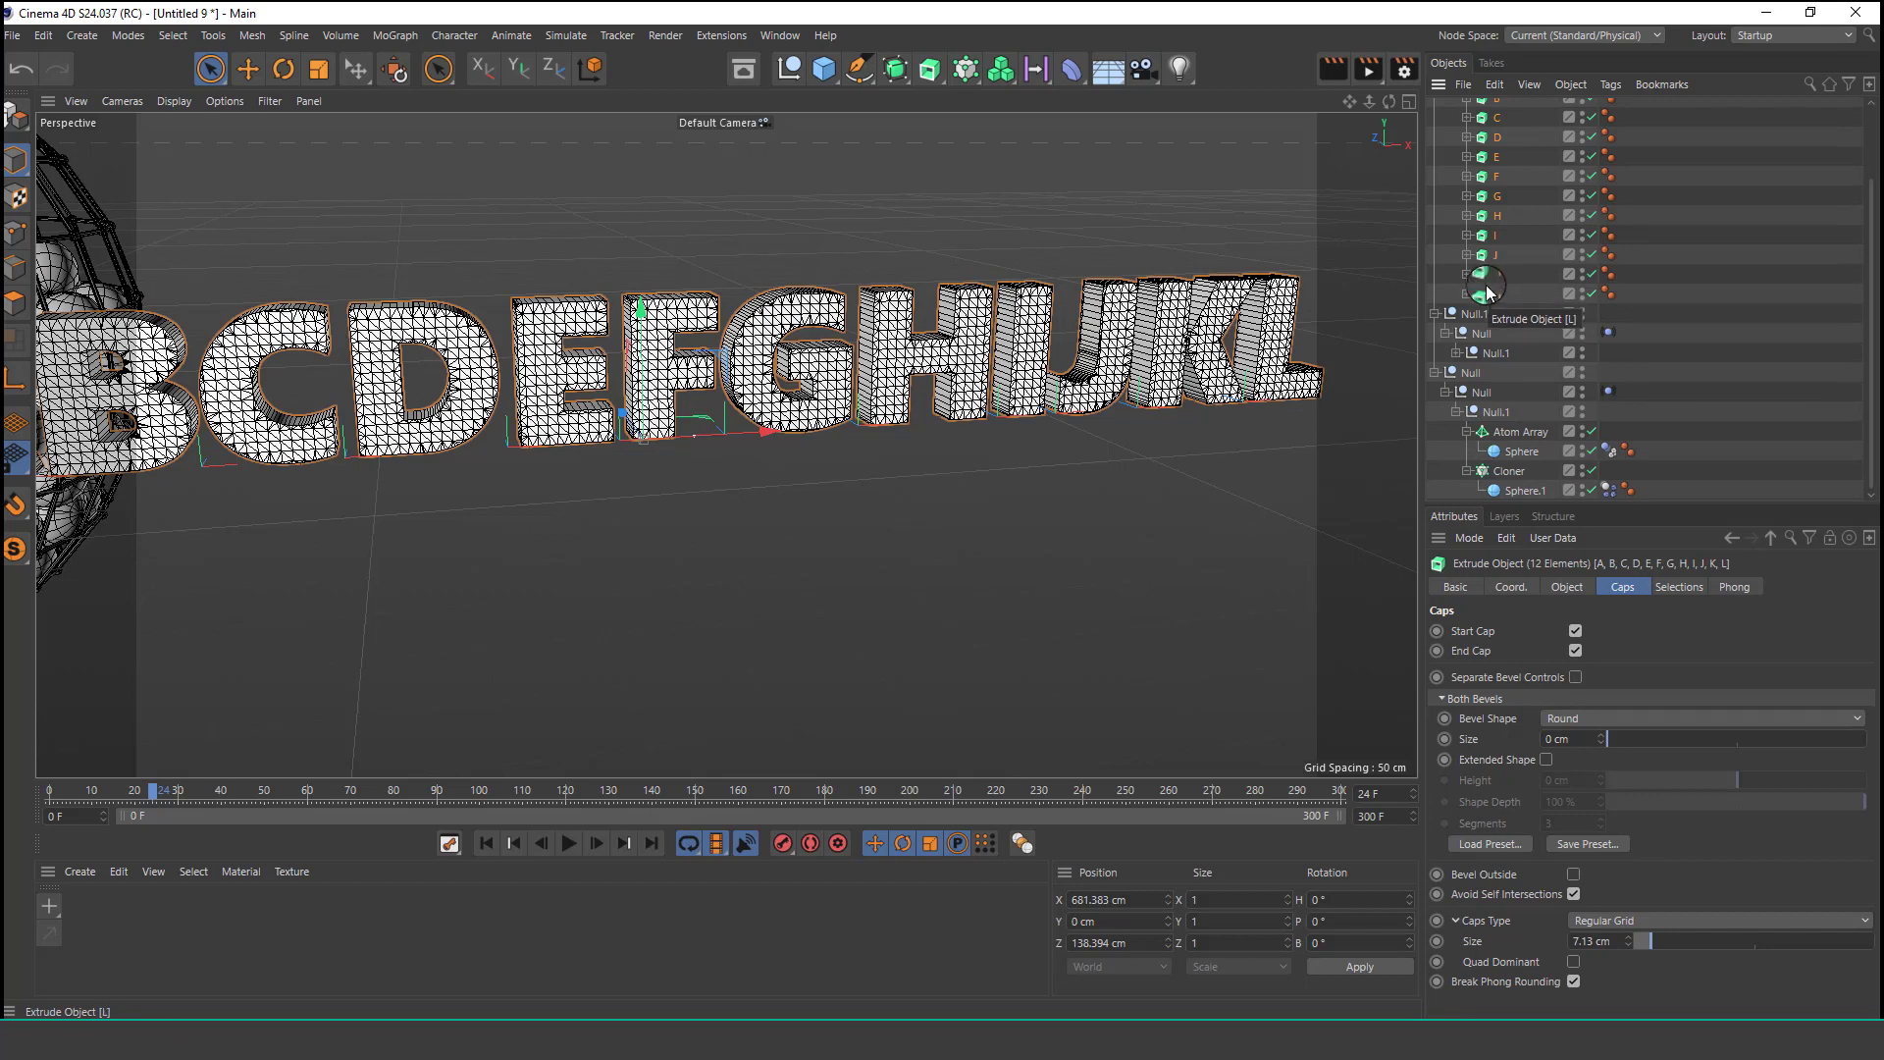
pyautogui.moveTo(1487, 283); pyautogui.dragTo(1501, 473)
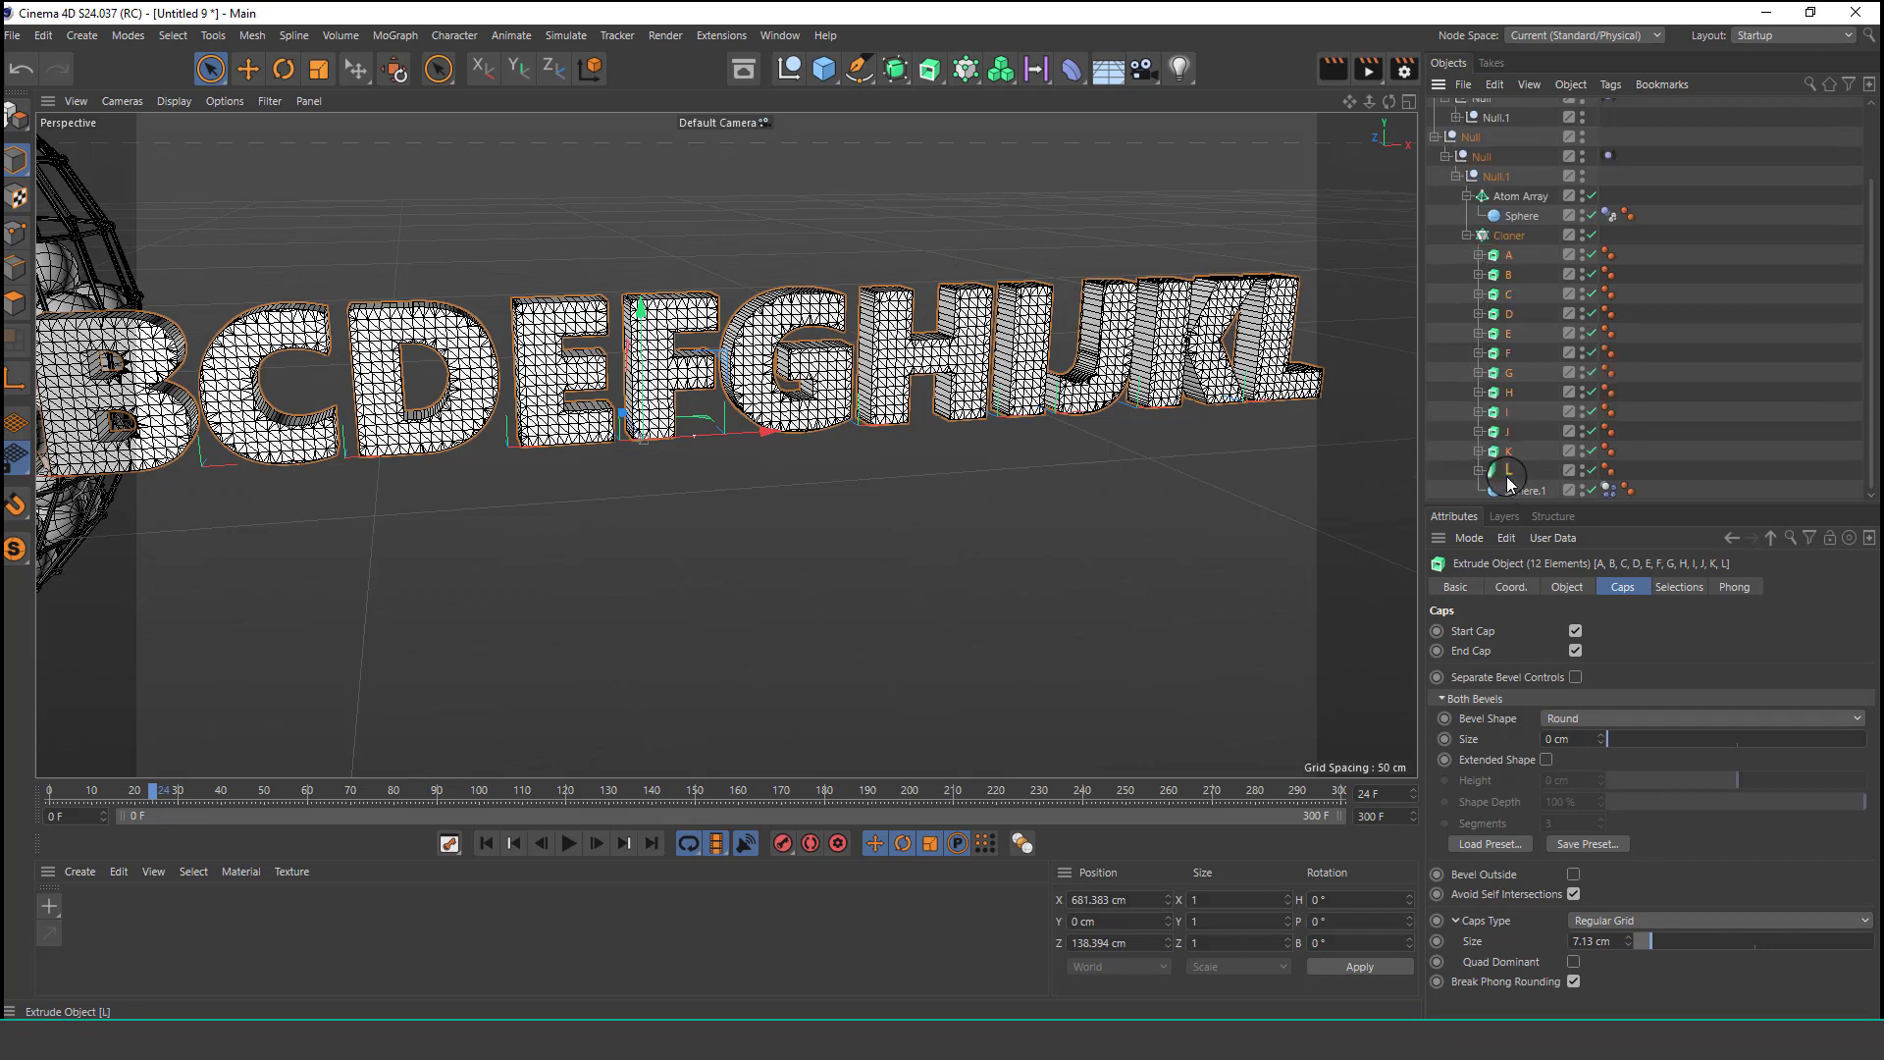
# Delete the leftover Text group object.
pyautogui.scroll(3, 1501, 302)
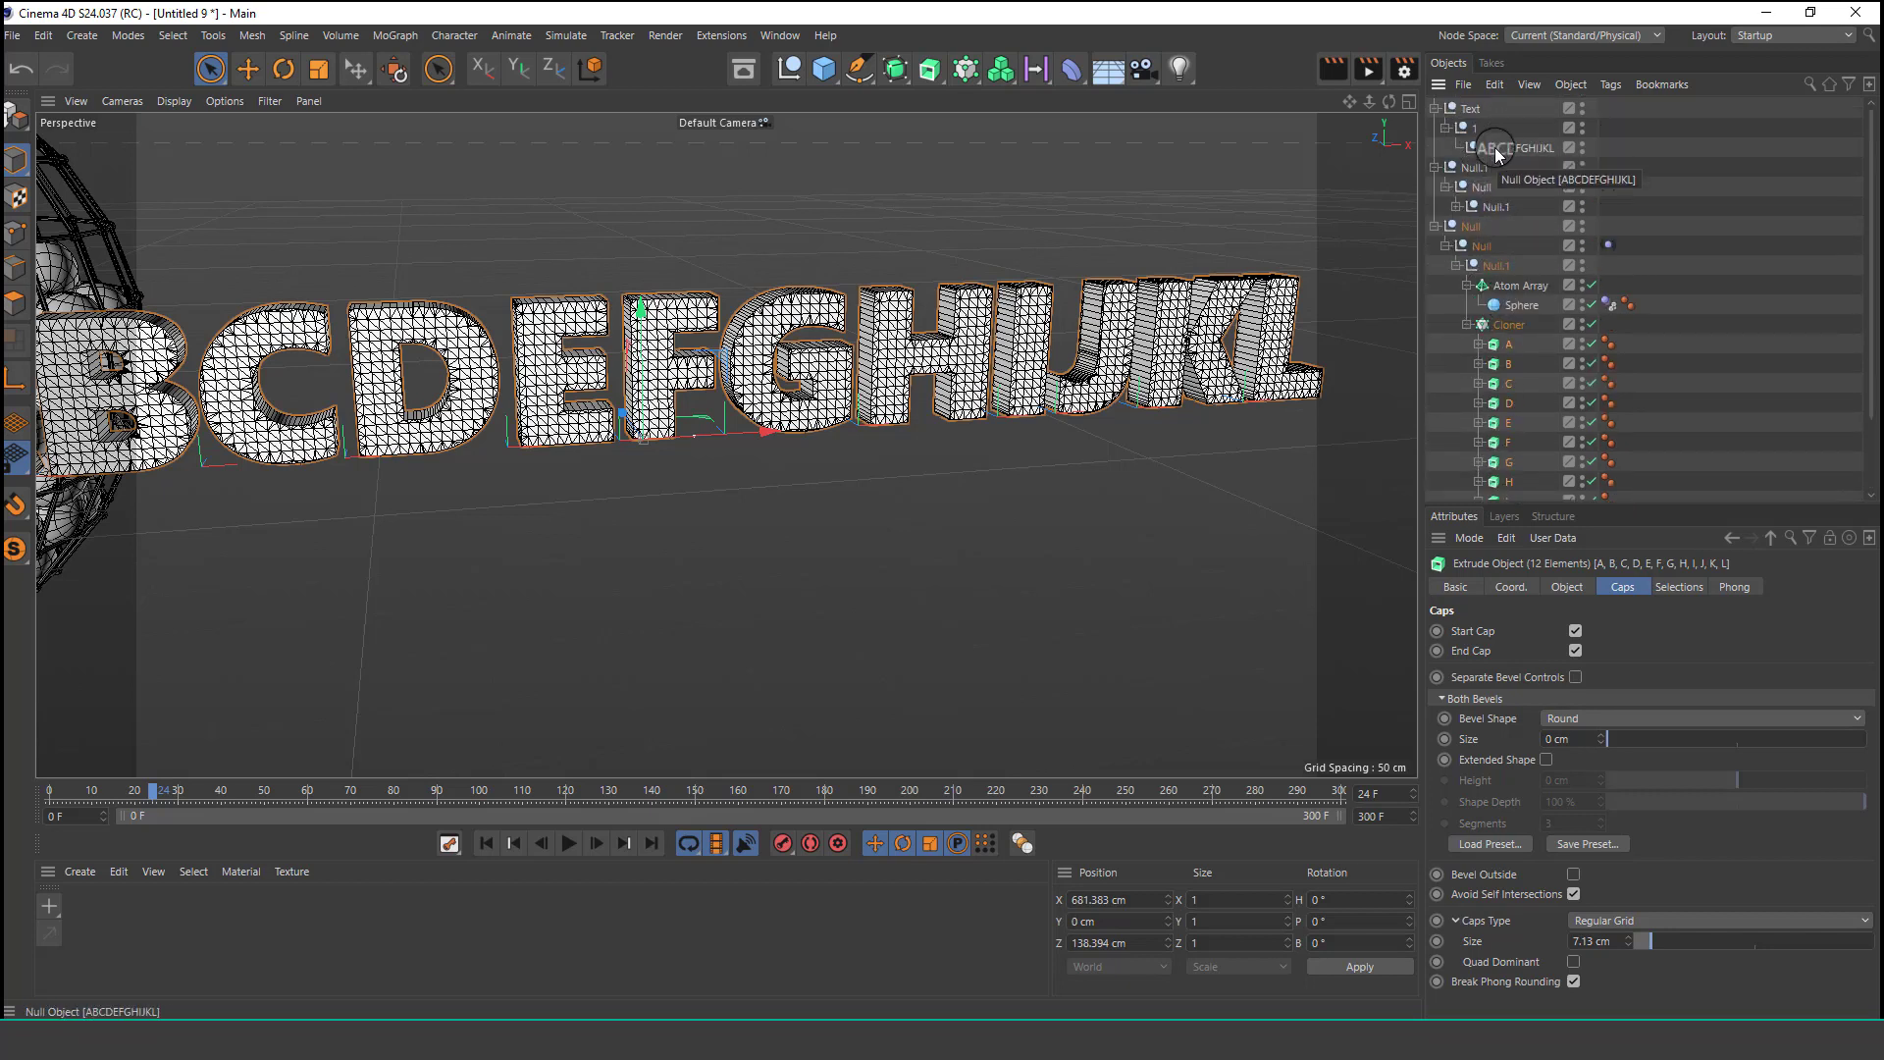
pyautogui.click(1478, 113)
pyautogui.press('Delete')
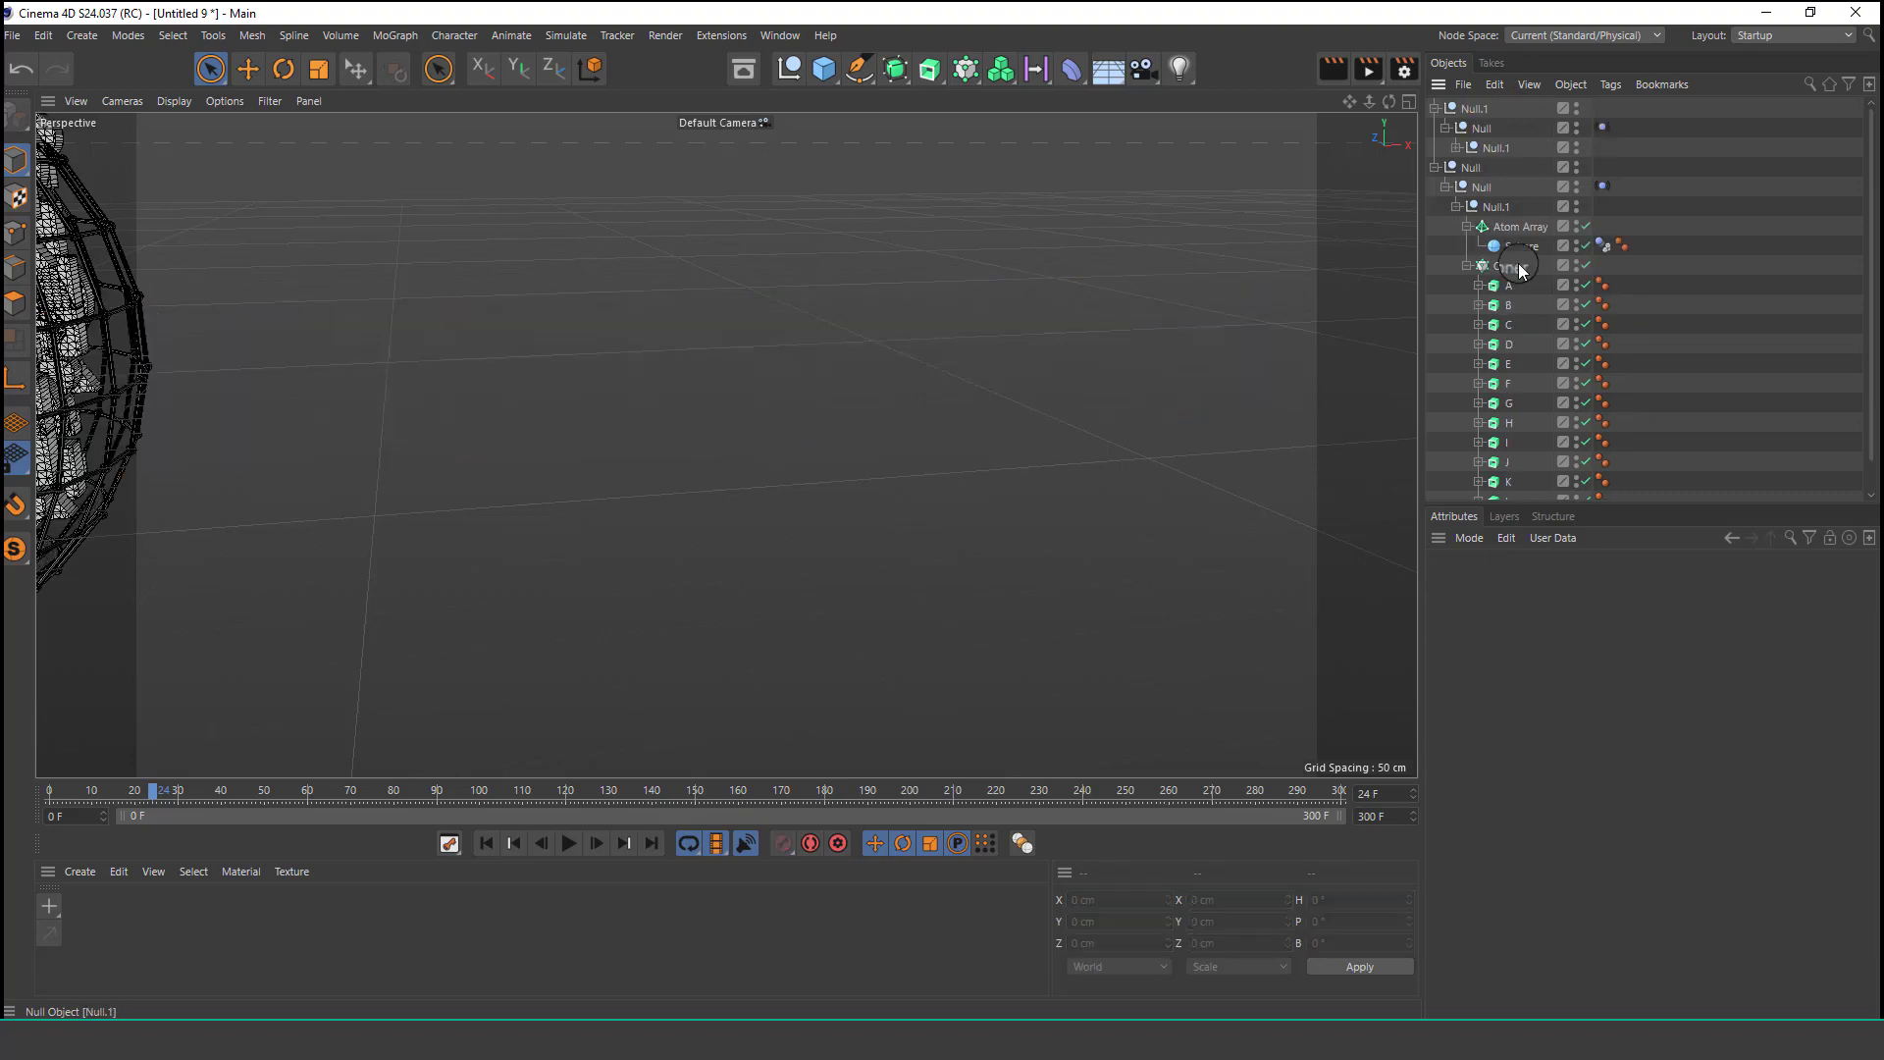
# Rewind the animation to the first frame.
pyautogui.keyDown('alt'); pyautogui.moveTo(648, 312); pyautogui.dragTo(546, 457, button='right'); pyautogui.keyUp('alt')
pyautogui.keyDown('alt'); pyautogui.moveTo(719, 391); pyautogui.dragTo(800, 372, button='middle'); pyautogui.keyUp('alt')
pyautogui.keyDown('alt'); pyautogui.moveTo(800, 371); pyautogui.dragTo(822, 444); pyautogui.keyUp('alt')
pyautogui.keyDown('alt'); pyautogui.moveTo(363, 444); pyautogui.dragTo(774, 438, button='middle'); pyautogui.keyUp('alt')
pyautogui.keyDown('alt'); pyautogui.moveTo(774, 437); pyautogui.dragTo(738, 496, button='right'); pyautogui.keyUp('alt')
pyautogui.moveTo(779, 371)
pyautogui.keyDown('alt'); pyautogui.mouseDown()
pyautogui.moveTo(758, 444)
pyautogui.moveTo(800, 430)
pyautogui.moveTo(806, 377)
pyautogui.mouseUp(); pyautogui.keyUp('alt')
pyautogui.keyDown('alt'); pyautogui.moveTo(821, 326); pyautogui.dragTo(839, 303, button='right'); pyautogui.keyUp('alt')
pyautogui.click(485, 843)
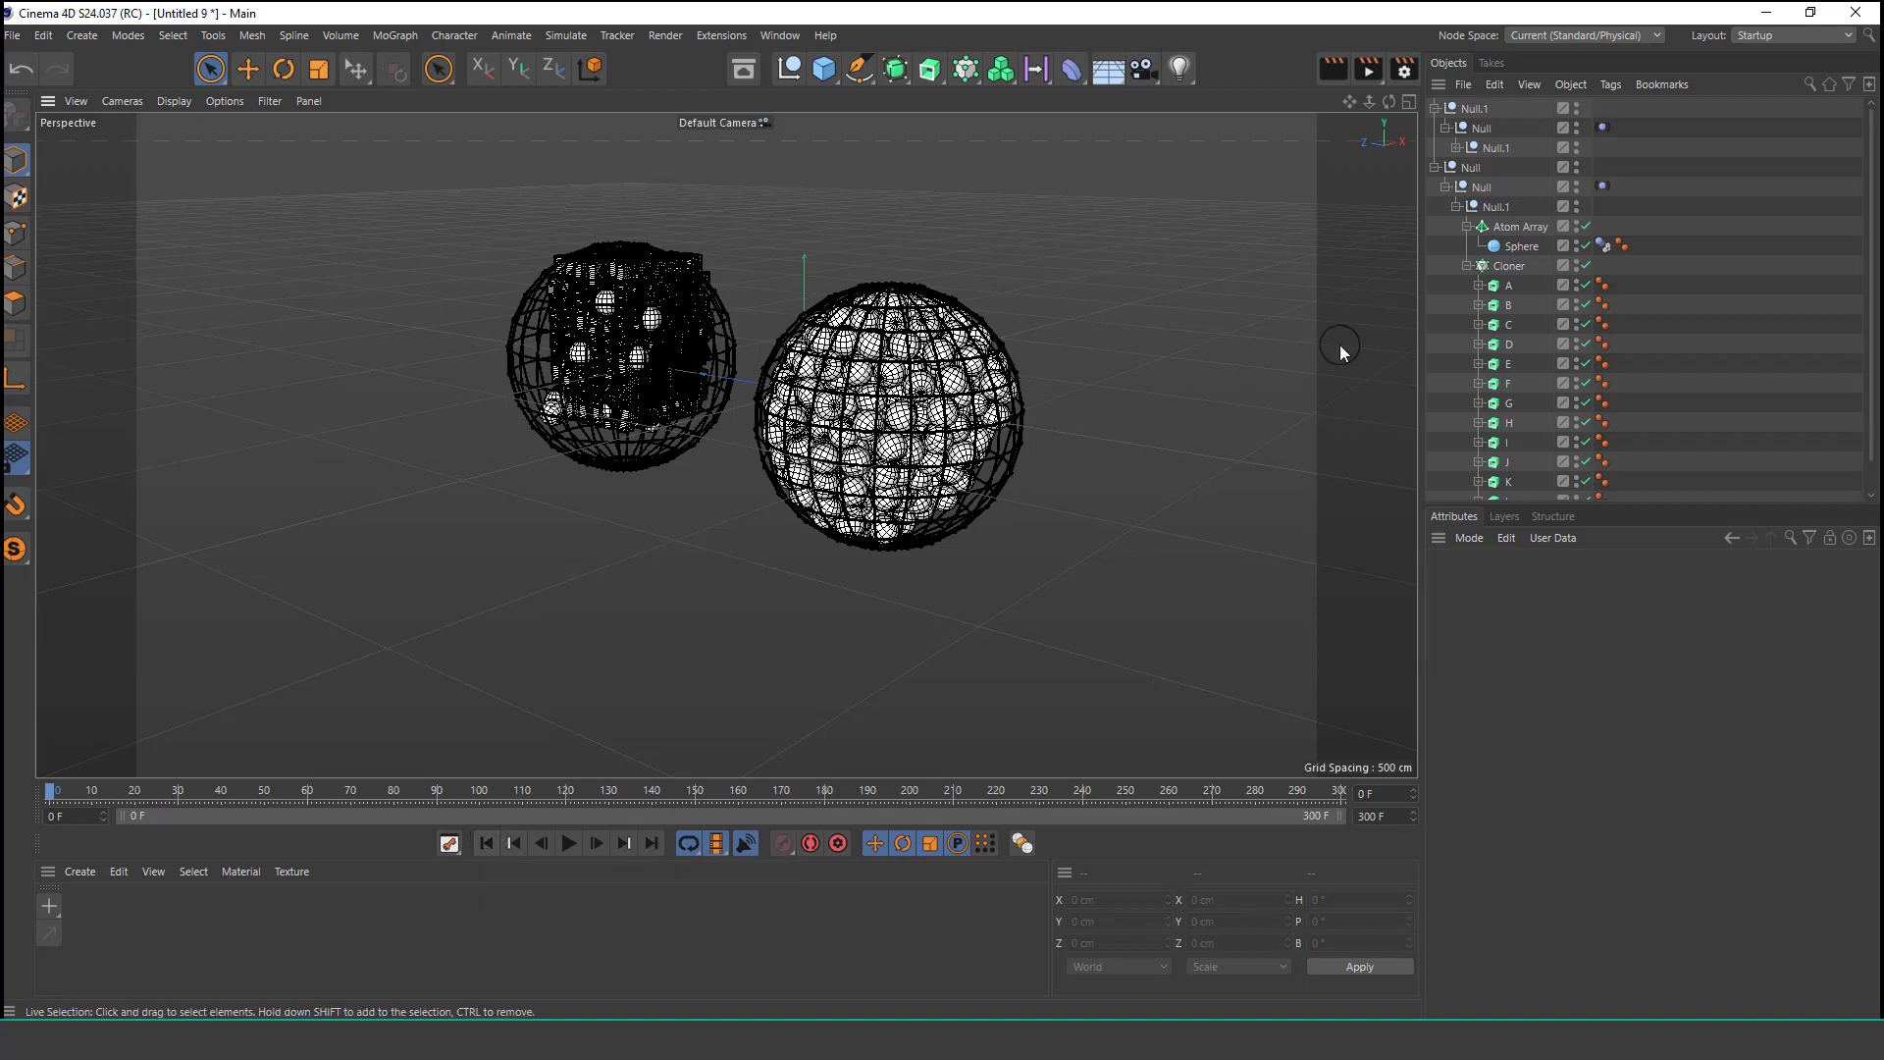
# Move the Dynamics Body tag from Sphere.1 onto the Cloner and disable the Sphere.1 clone.
pyautogui.scroll(-1, 1545, 358)
pyautogui.click(1517, 490)
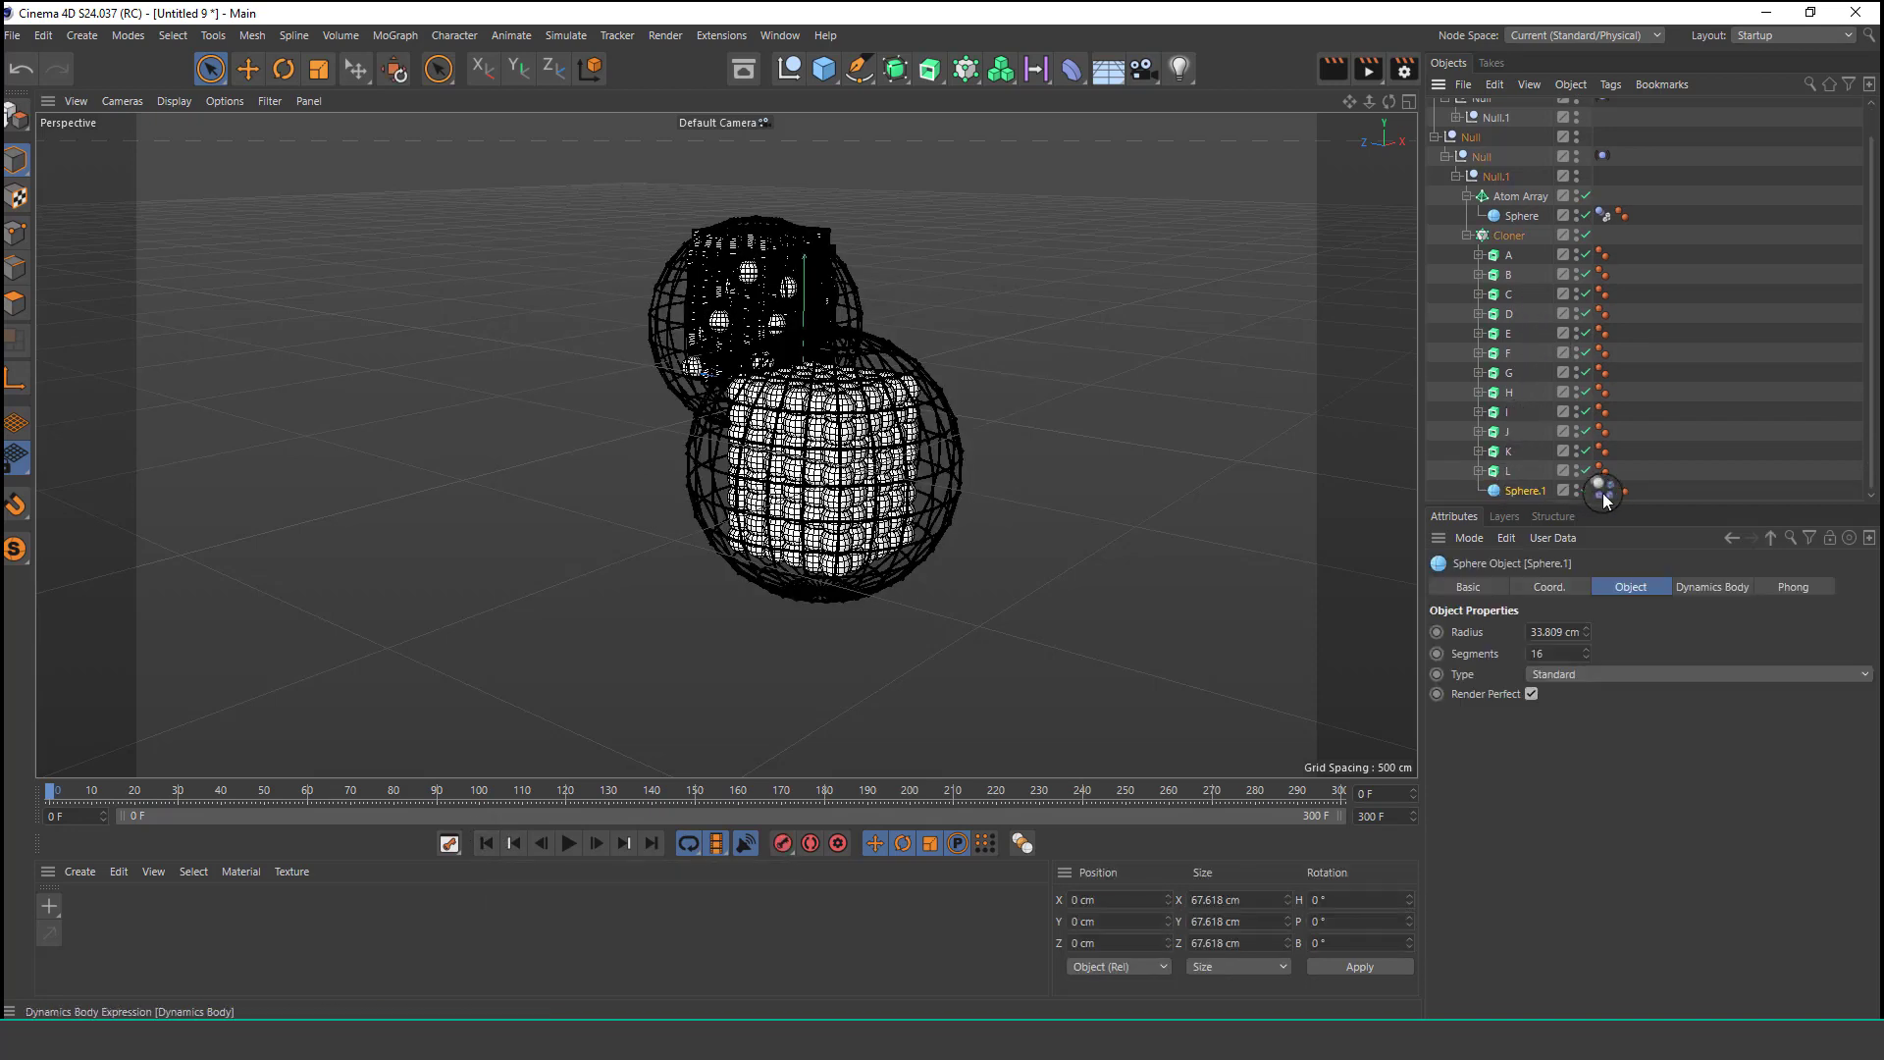
pyautogui.moveTo(1633, 232); pyautogui.dragTo(1627, 233)
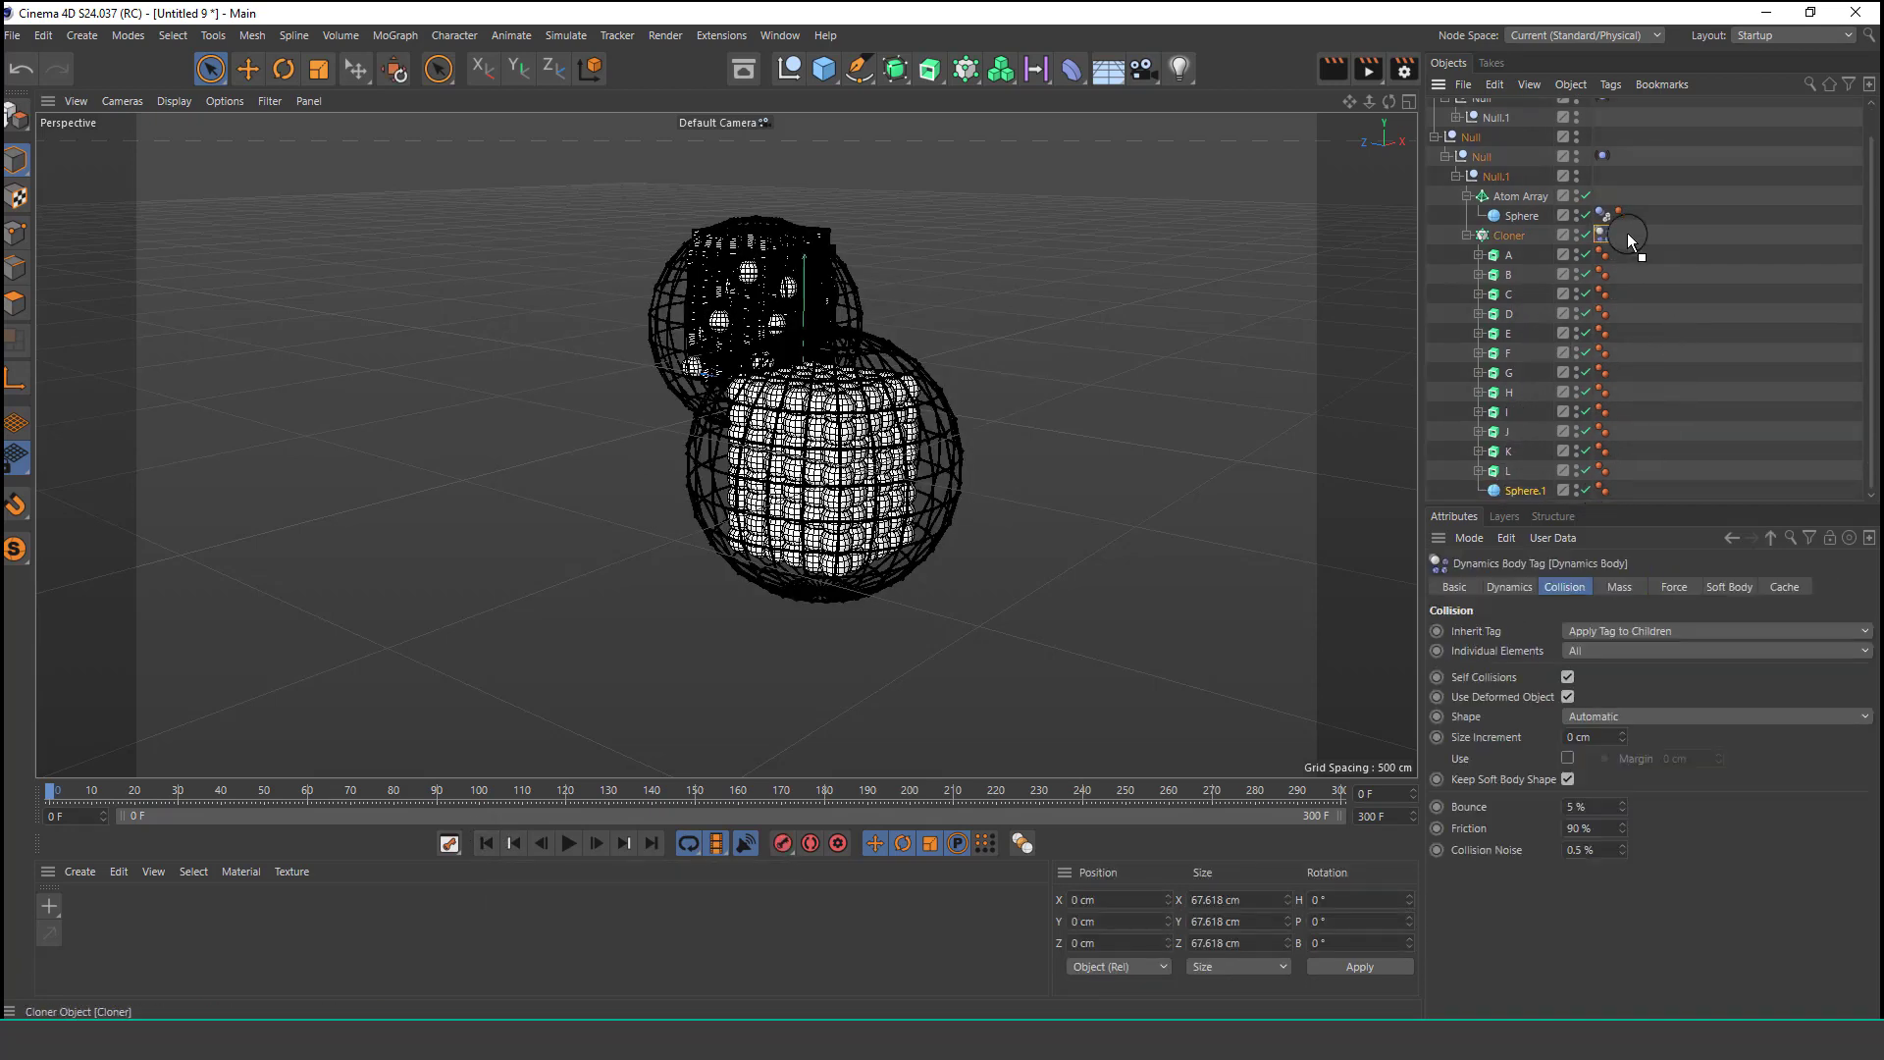
pyautogui.click(1517, 493)
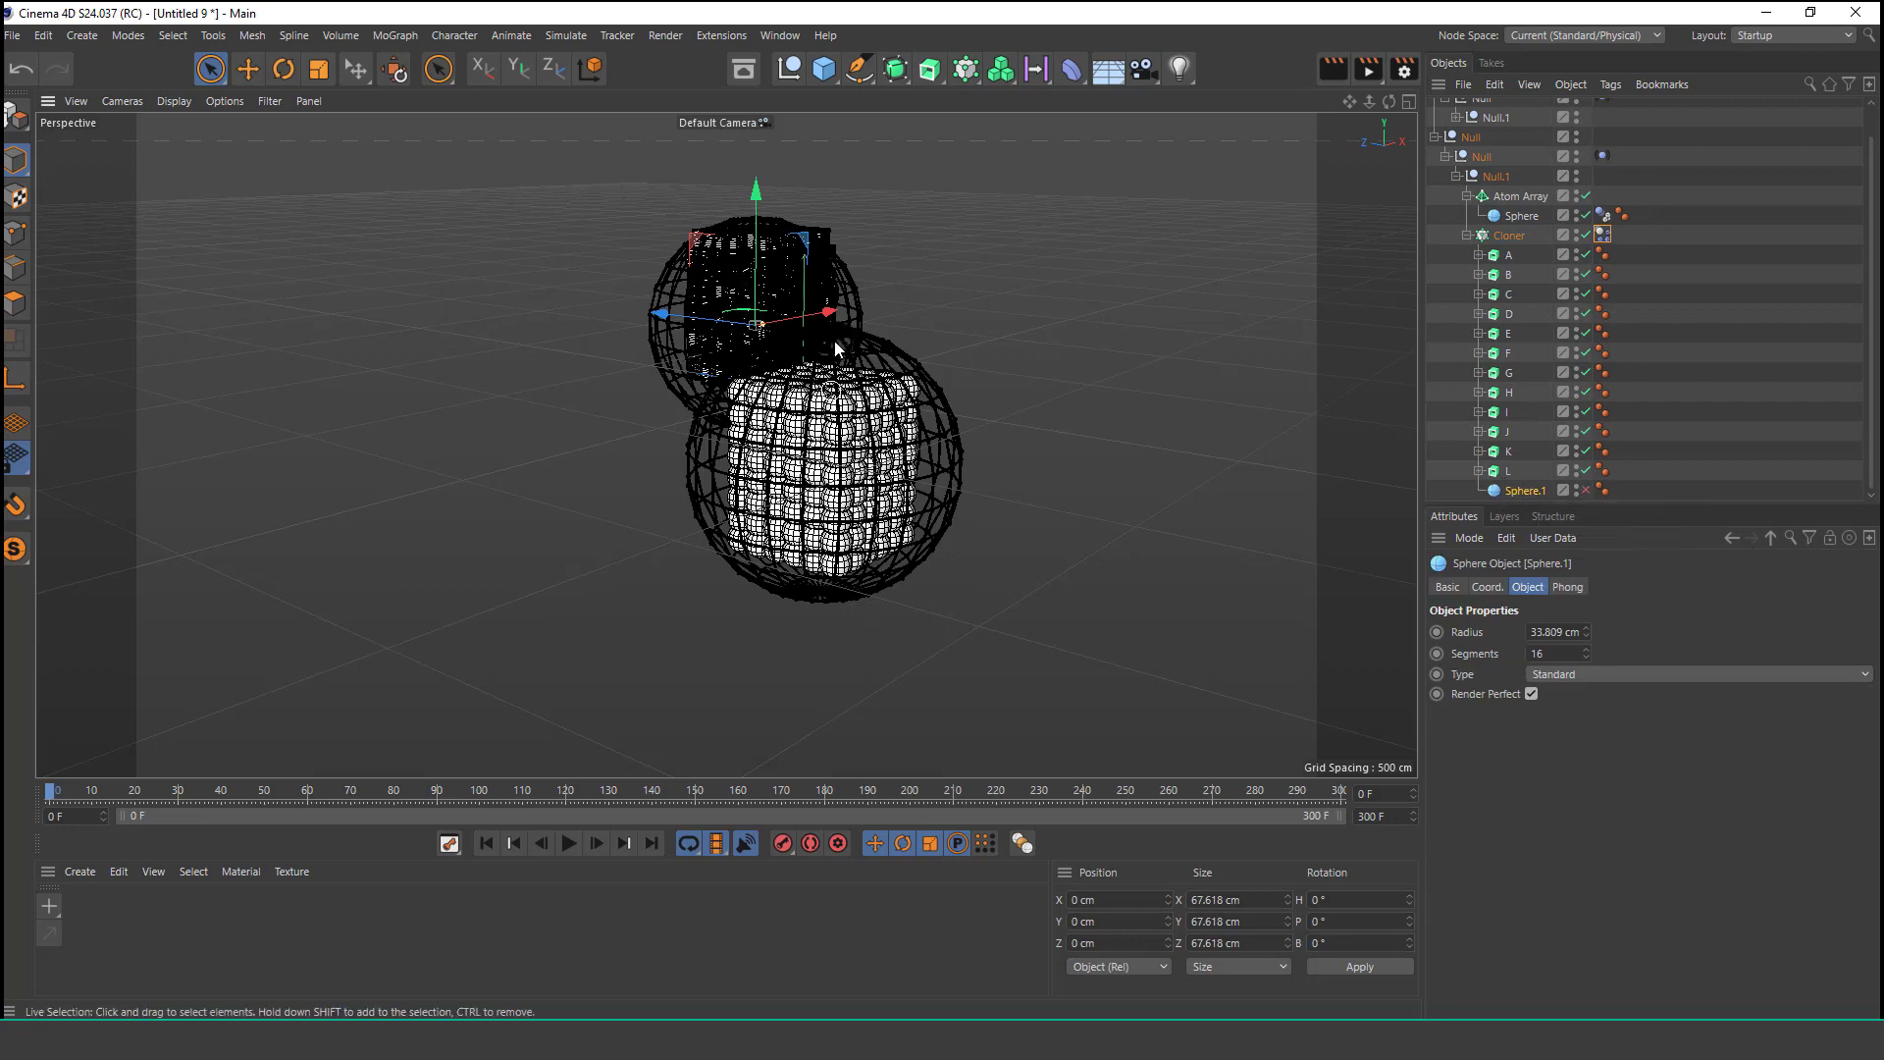
# Play the simulation briefly and stop it to inspect the letters inside the sphere.
pyautogui.scroll(1, 834, 349)
pyautogui.keyDown('alt'); pyautogui.moveTo(850, 412); pyautogui.dragTo(564, 341); pyautogui.keyUp('alt')
pyautogui.scroll(3, 570, 343)
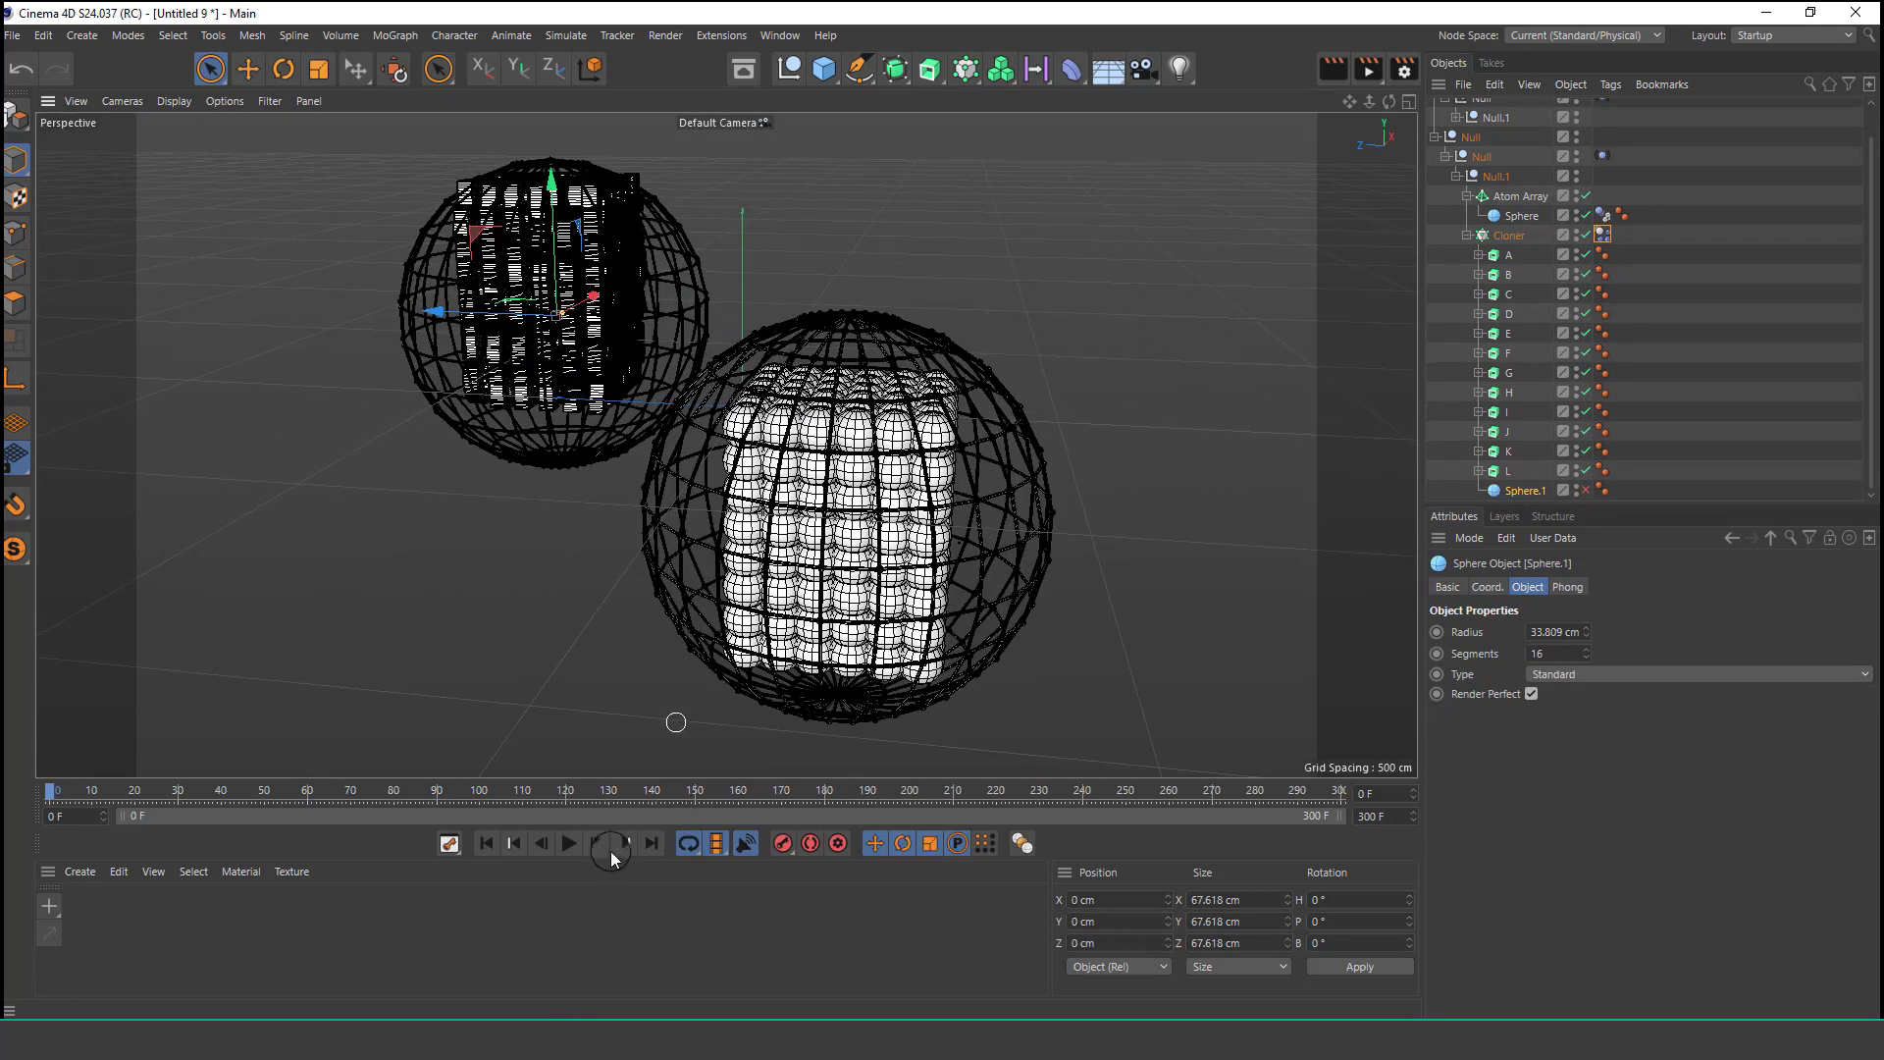
pyautogui.click(568, 844)
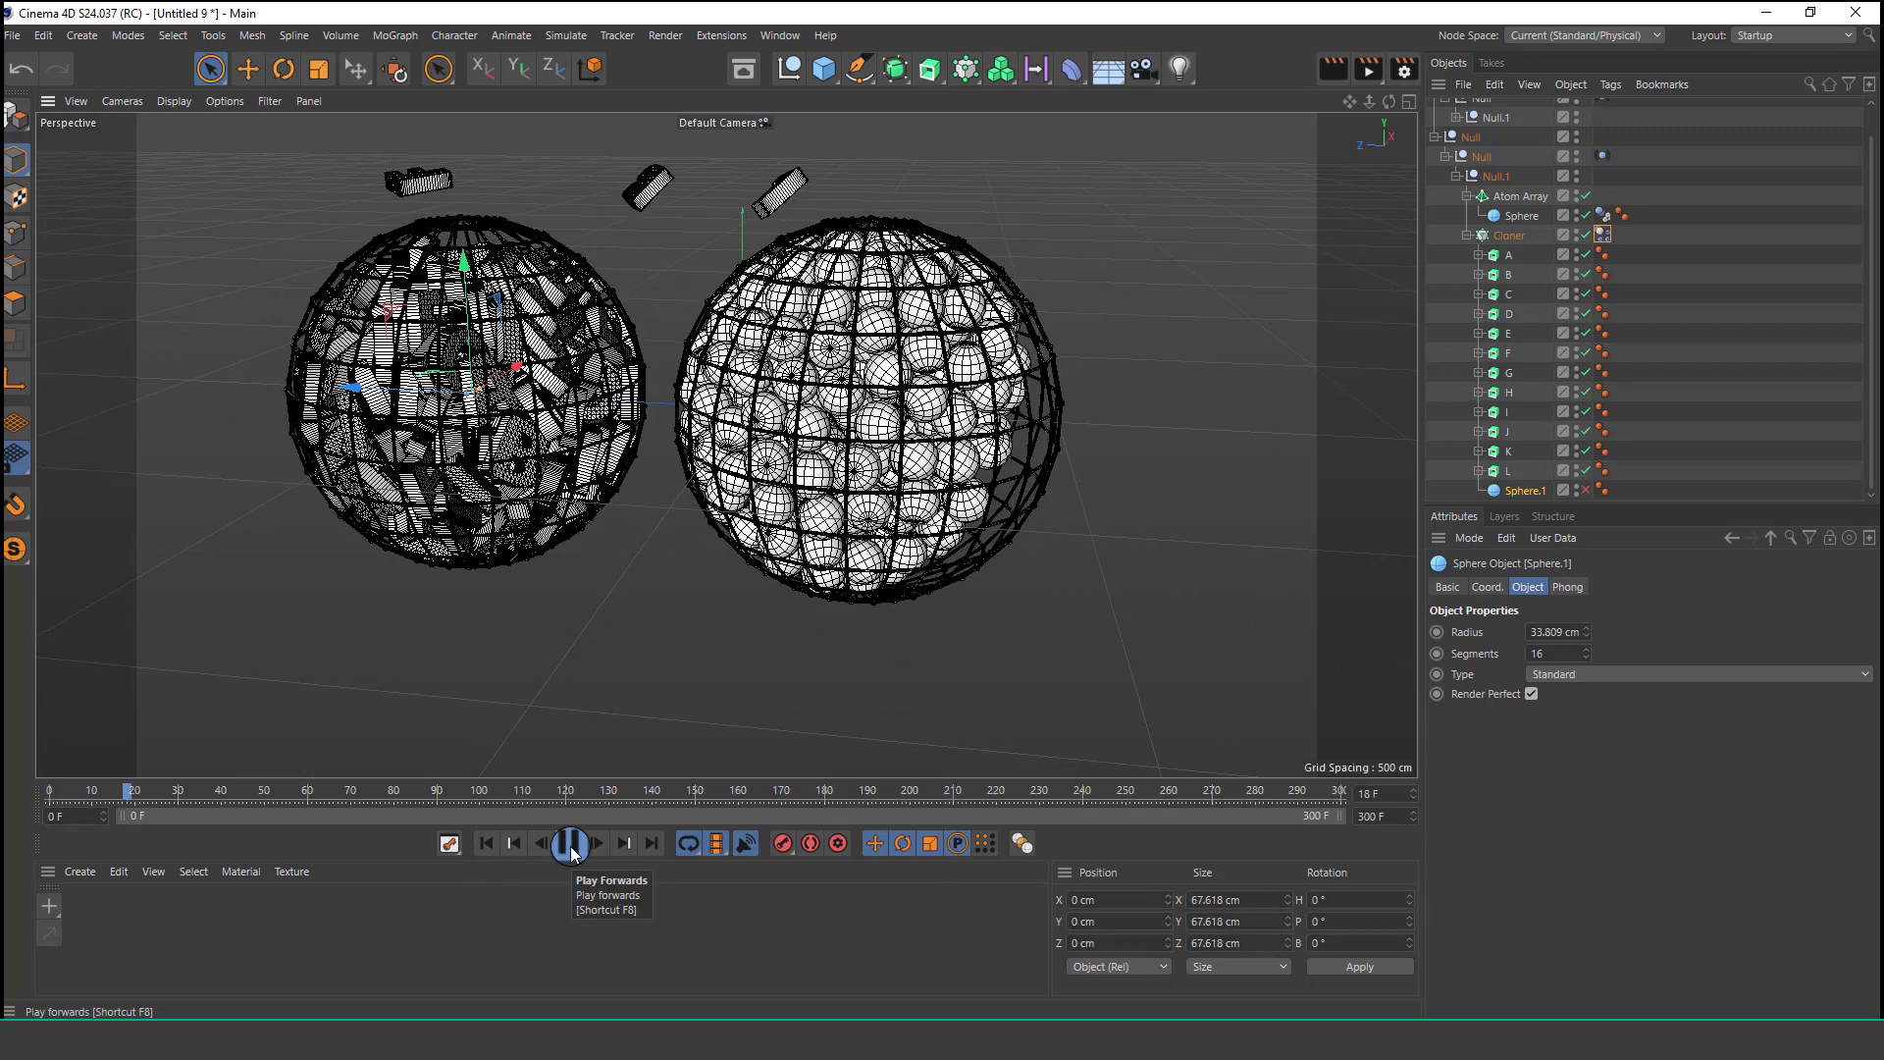
pyautogui.click(569, 845)
# Switch the viewport to Gouraud Shading and replay the simulation, returning to the start.
pyautogui.click(174, 101)
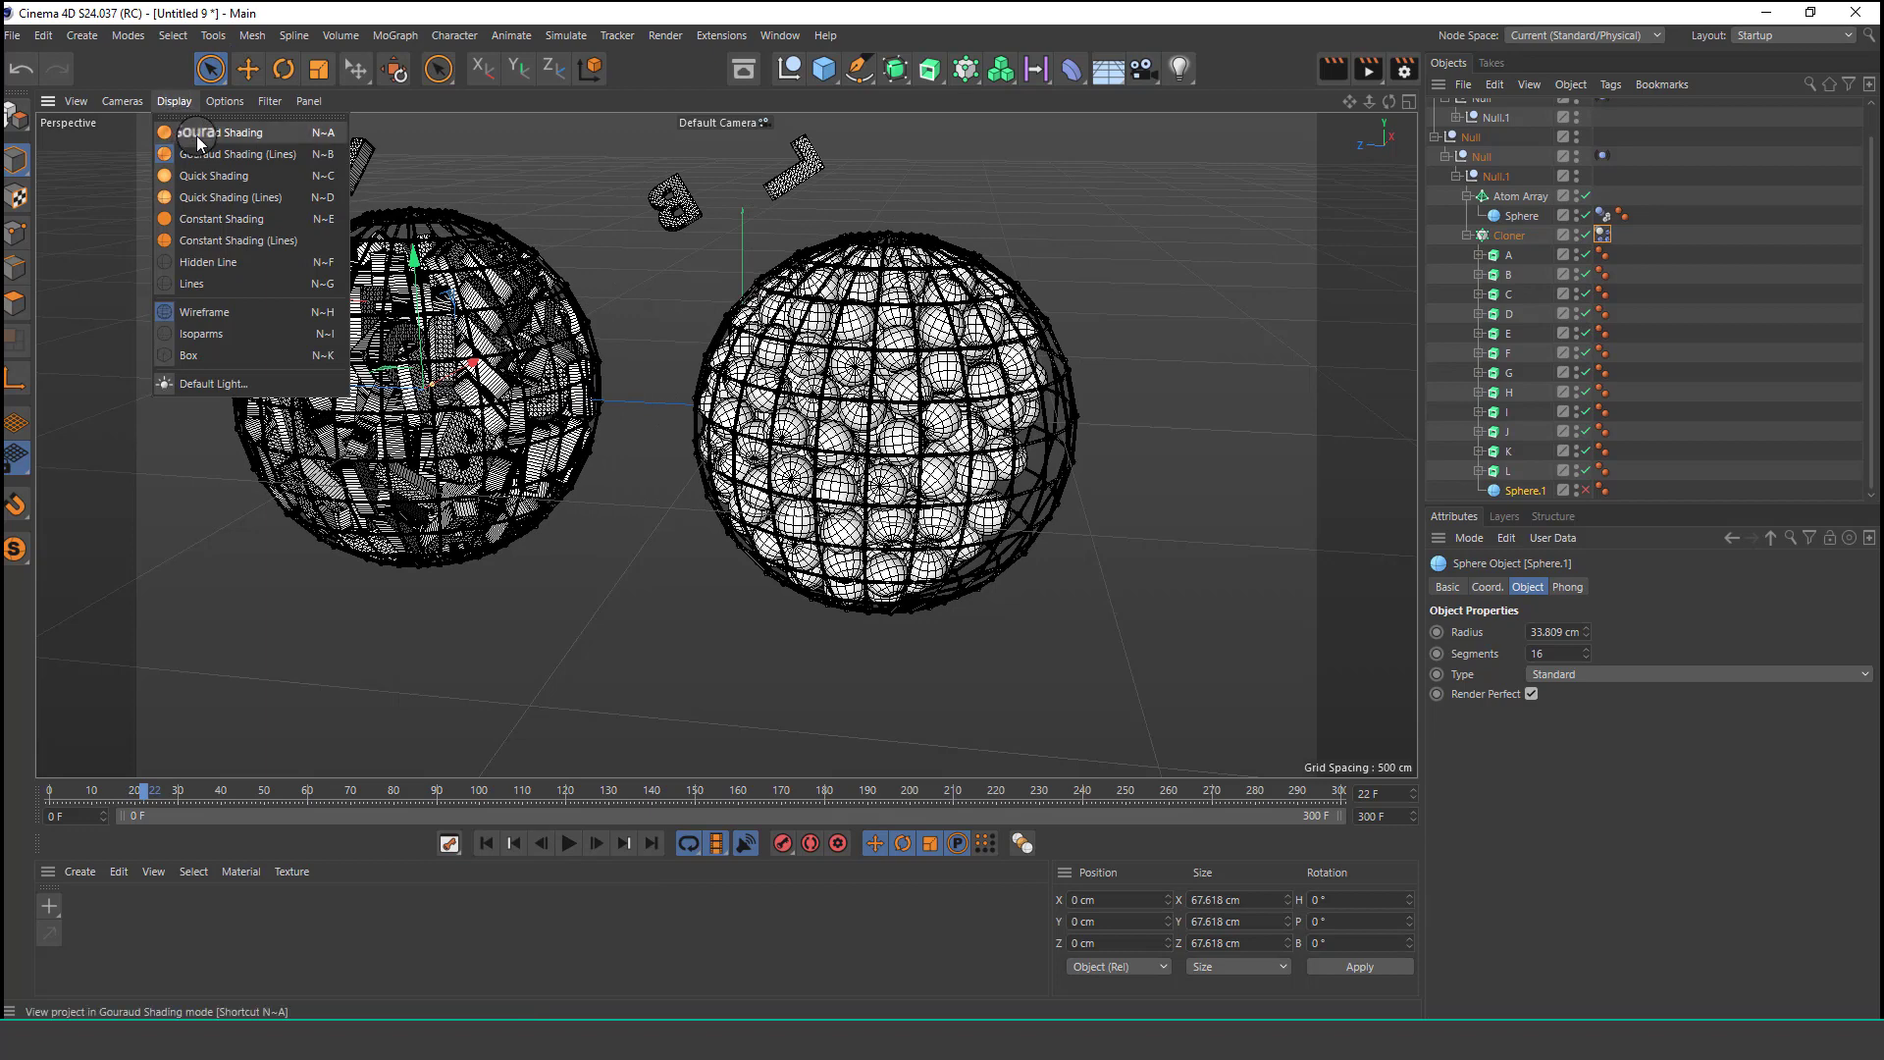
pyautogui.click(196, 125)
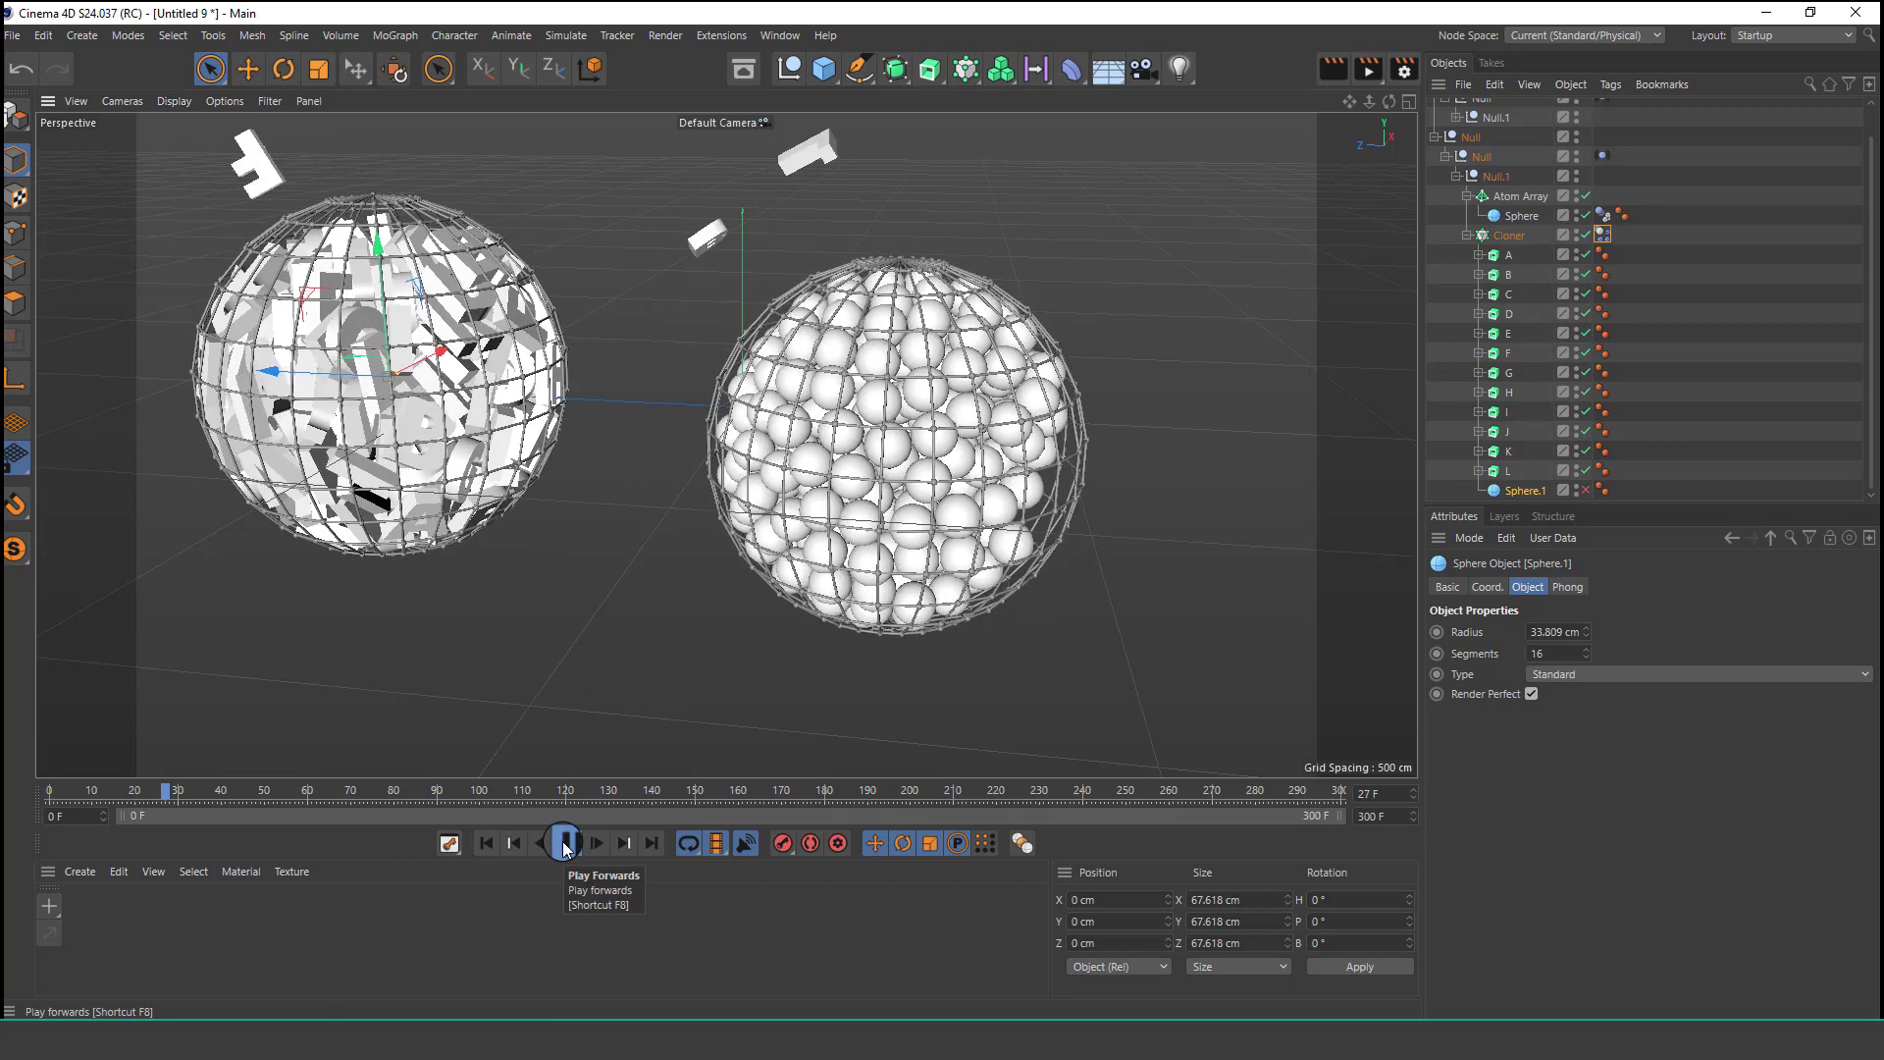
pyautogui.click(563, 843)
pyautogui.click(486, 845)
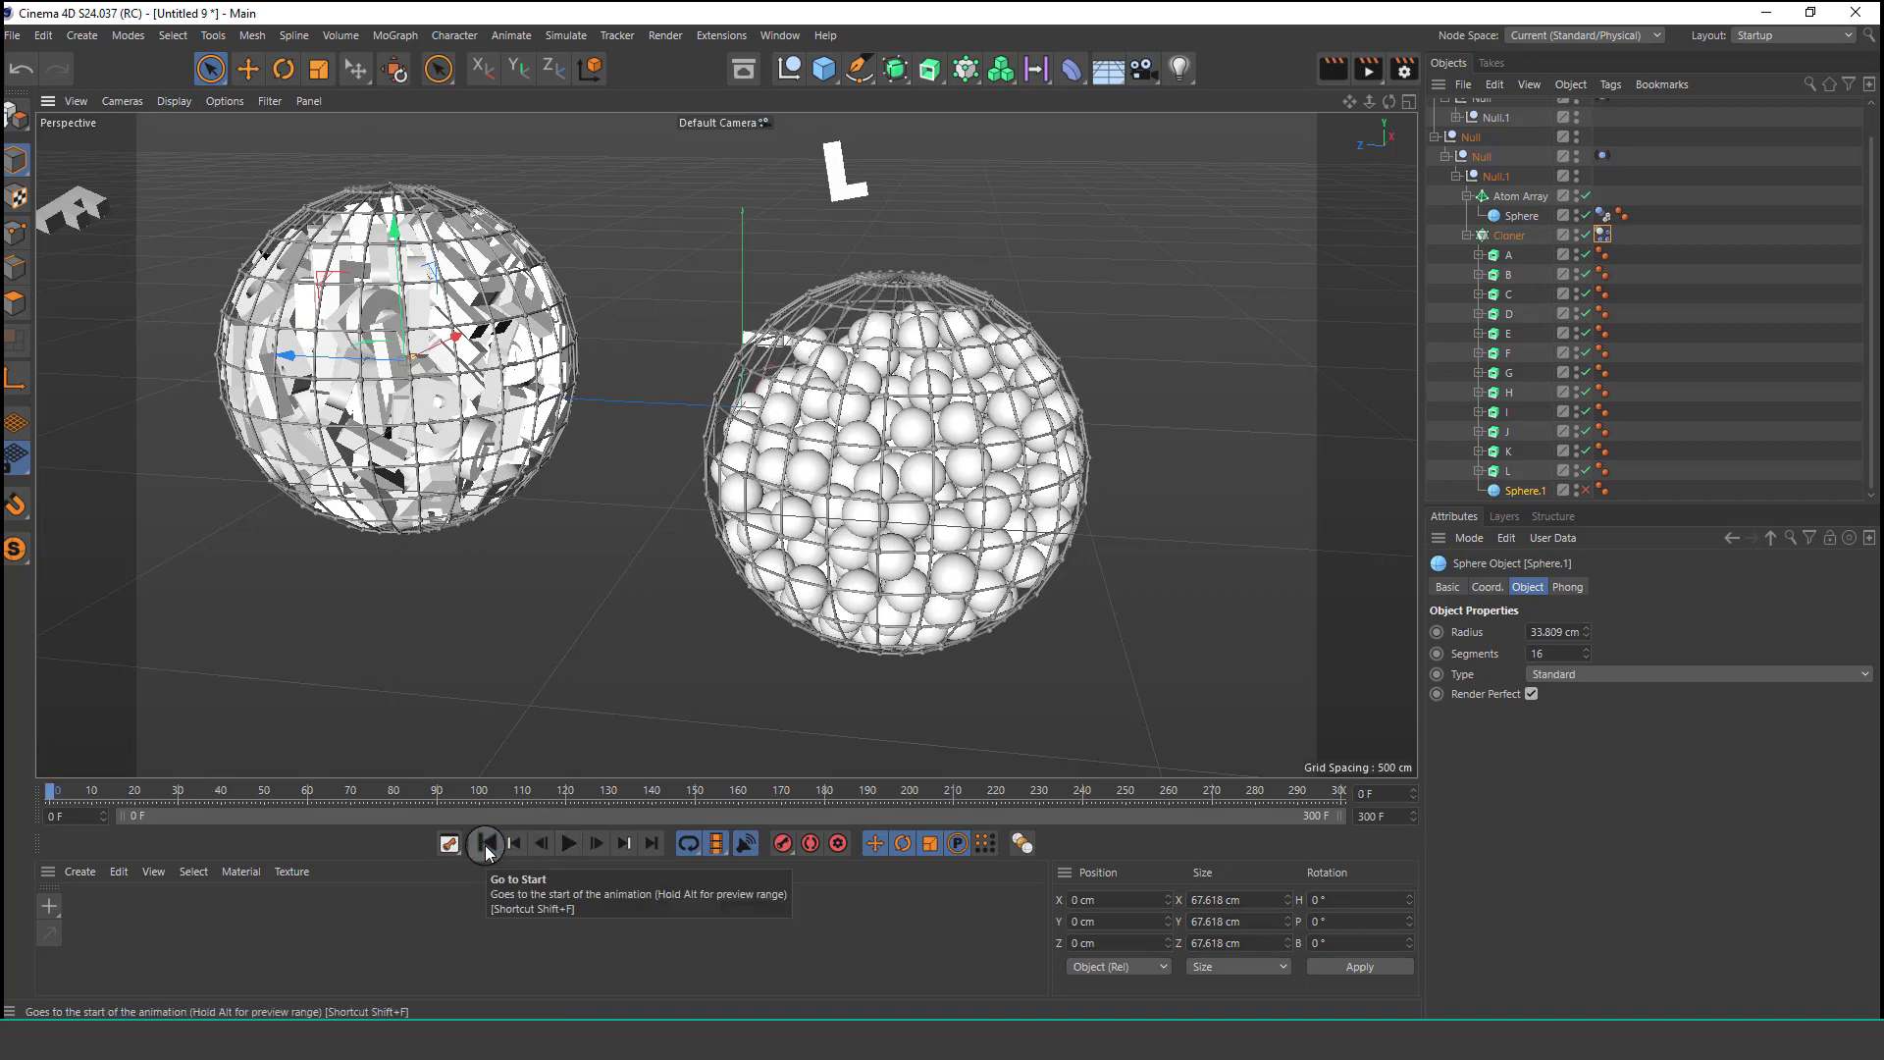
pyautogui.click(486, 844)
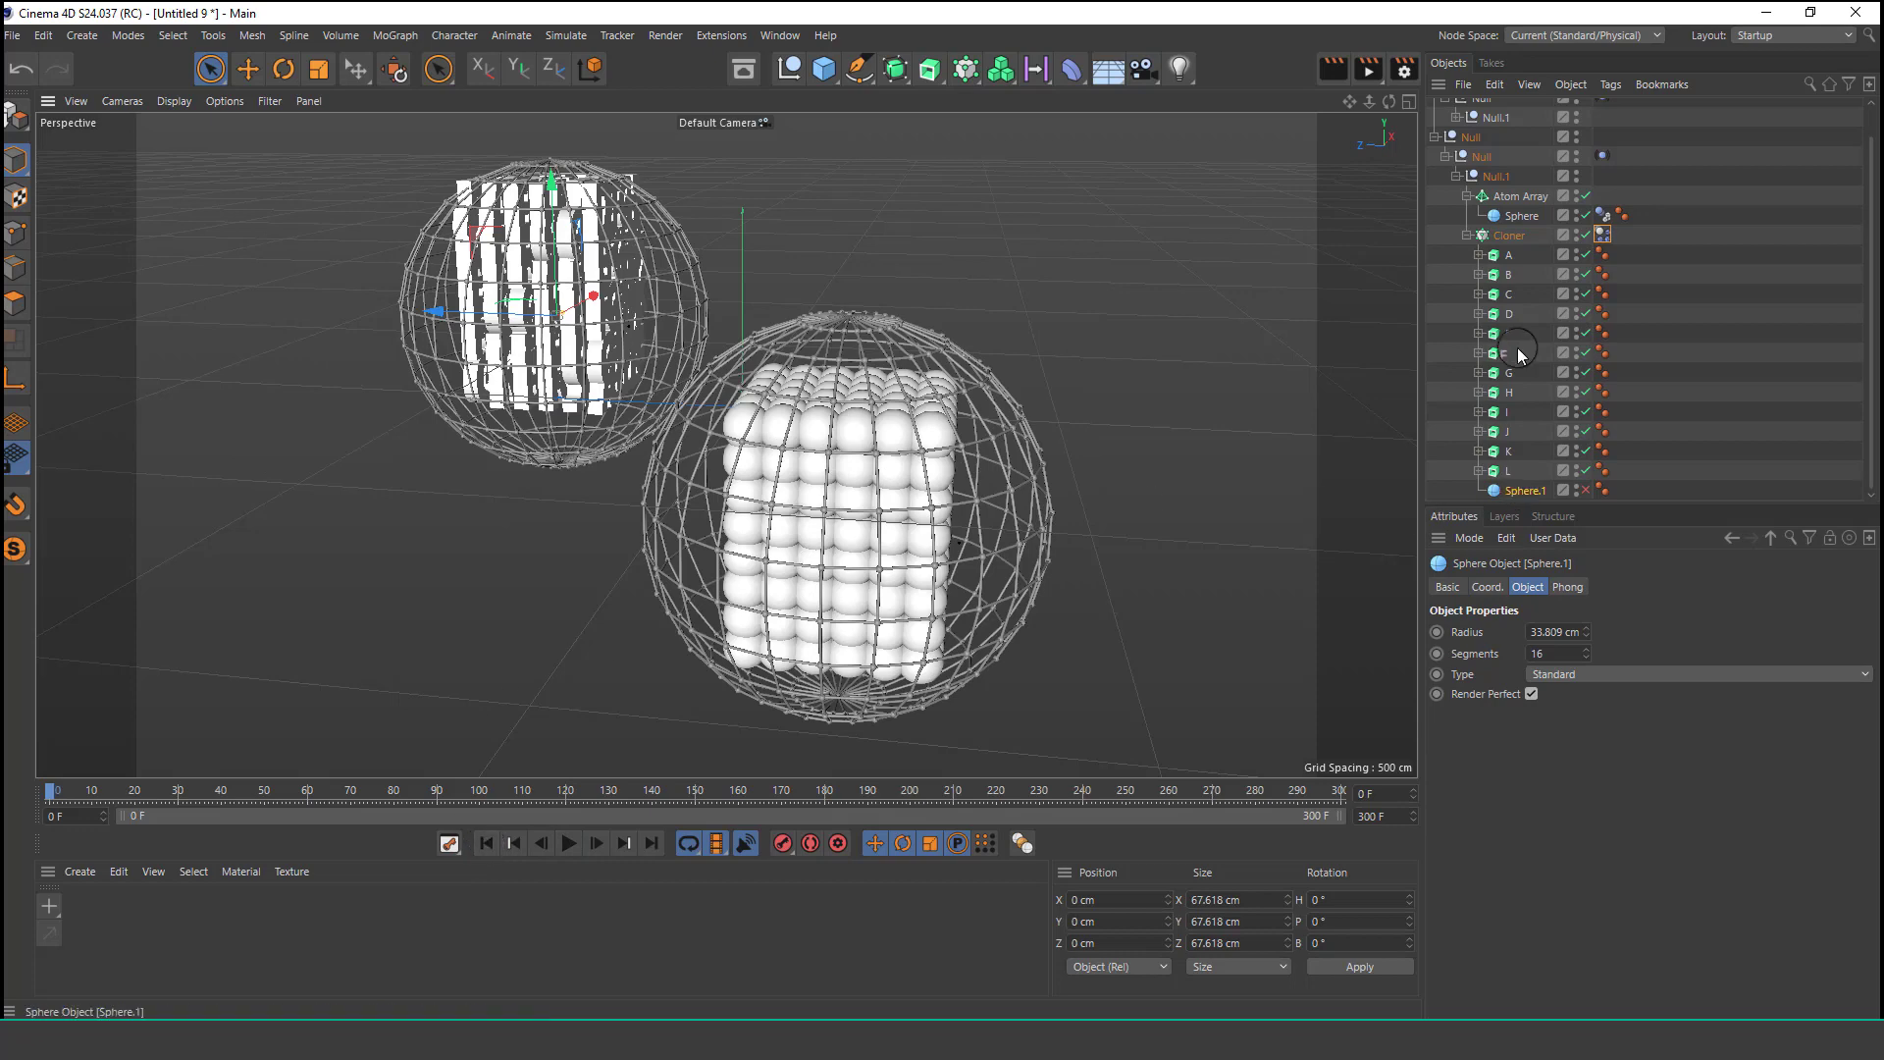
# Lower the letters' Cloner slightly and narrow its X grid spacing to about 37.8 cm using the viewport handles.
pyautogui.click(1515, 245)
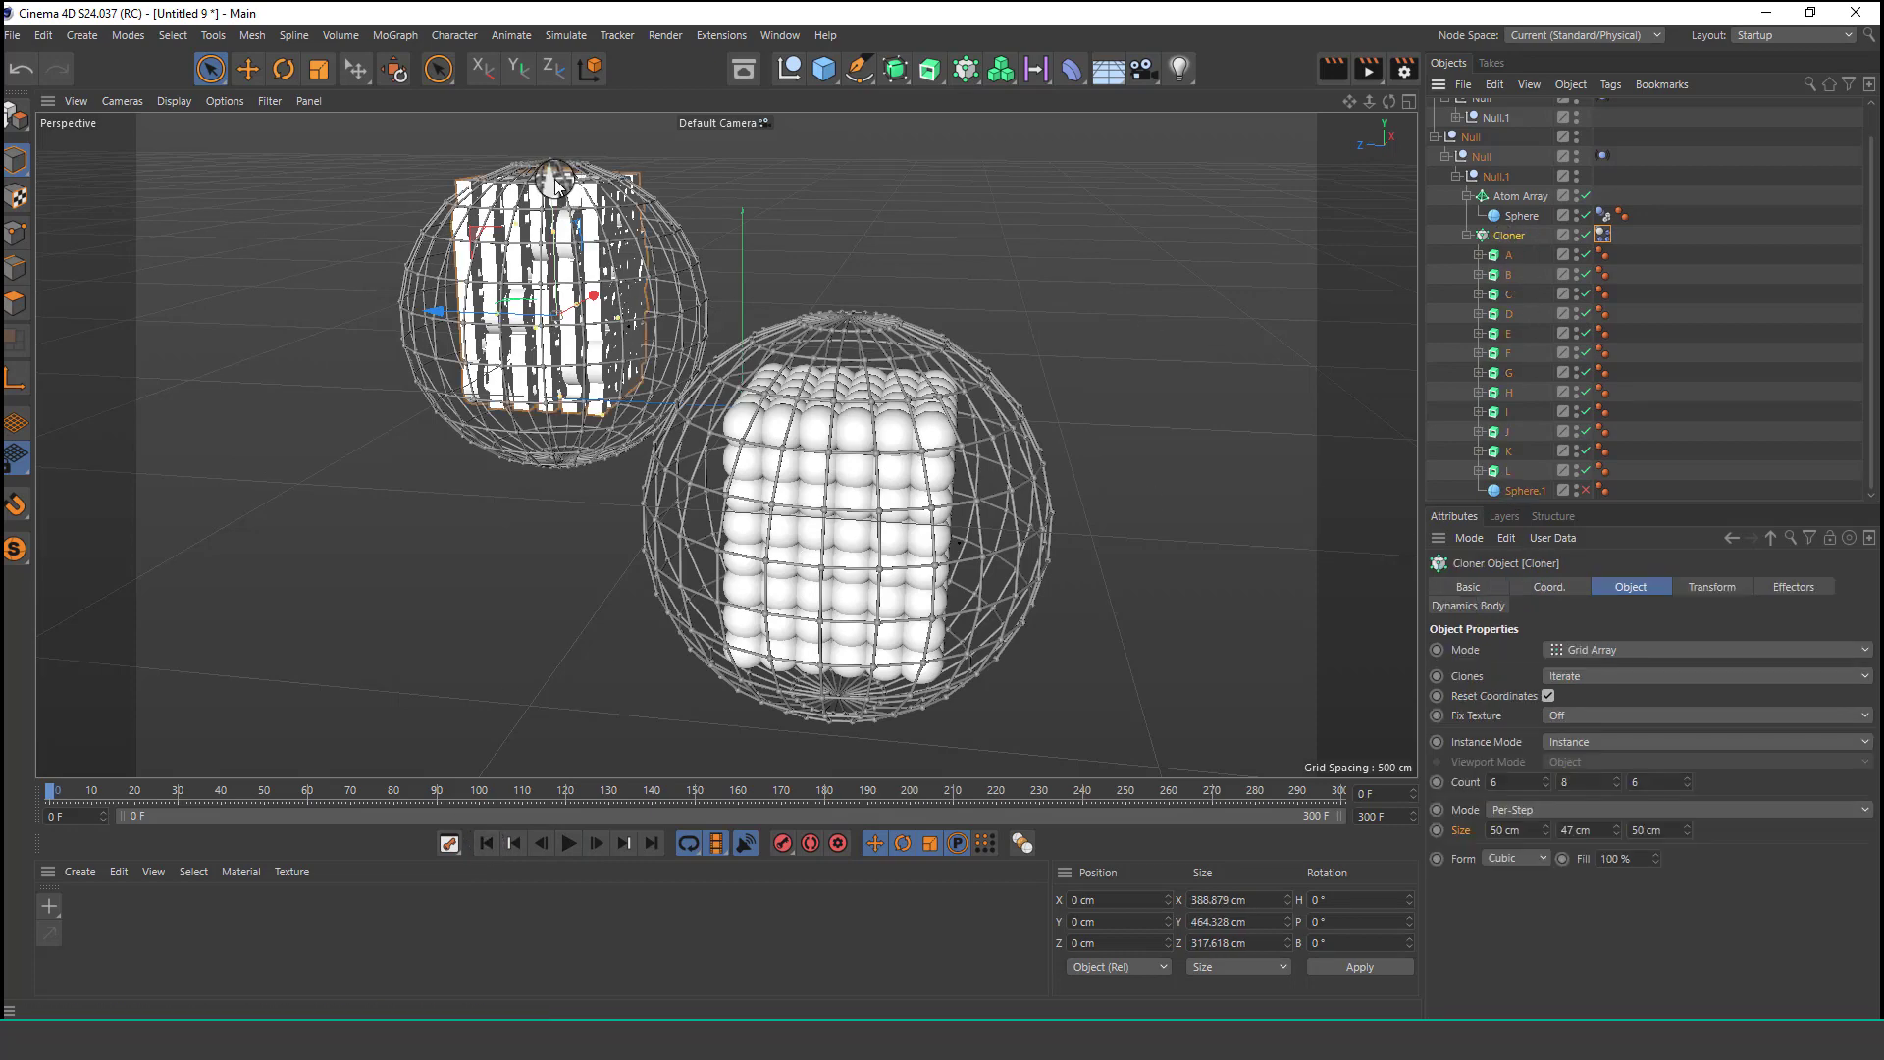
pyautogui.moveTo(553, 182); pyautogui.dragTo(554, 198)
pyautogui.scroll(3, 573, 311)
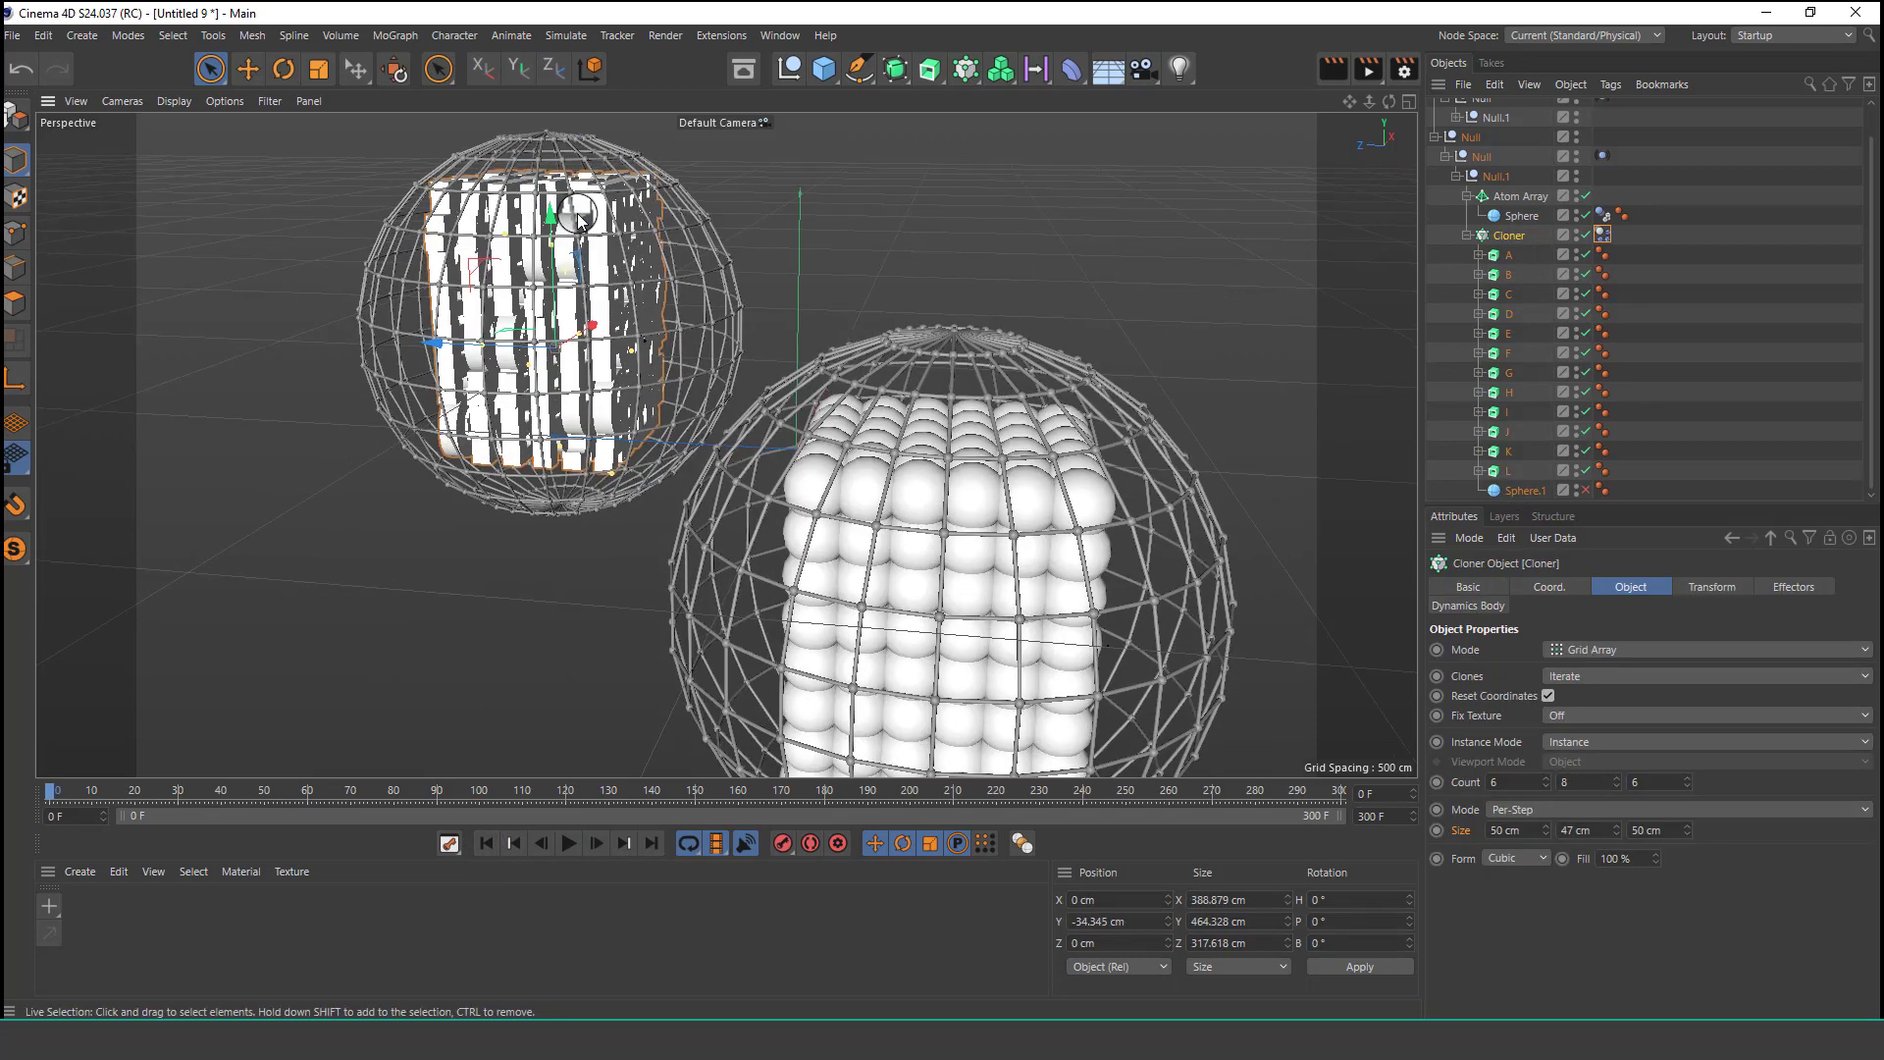
pyautogui.keyDown('alt'); pyautogui.moveTo(573, 311); pyautogui.dragTo(727, 312); pyautogui.keyUp('alt')
pyautogui.scroll(2, 729, 314)
pyautogui.keyDown('alt'); pyautogui.moveTo(732, 324); pyautogui.dragTo(703, 372, button='middle'); pyautogui.keyUp('alt')
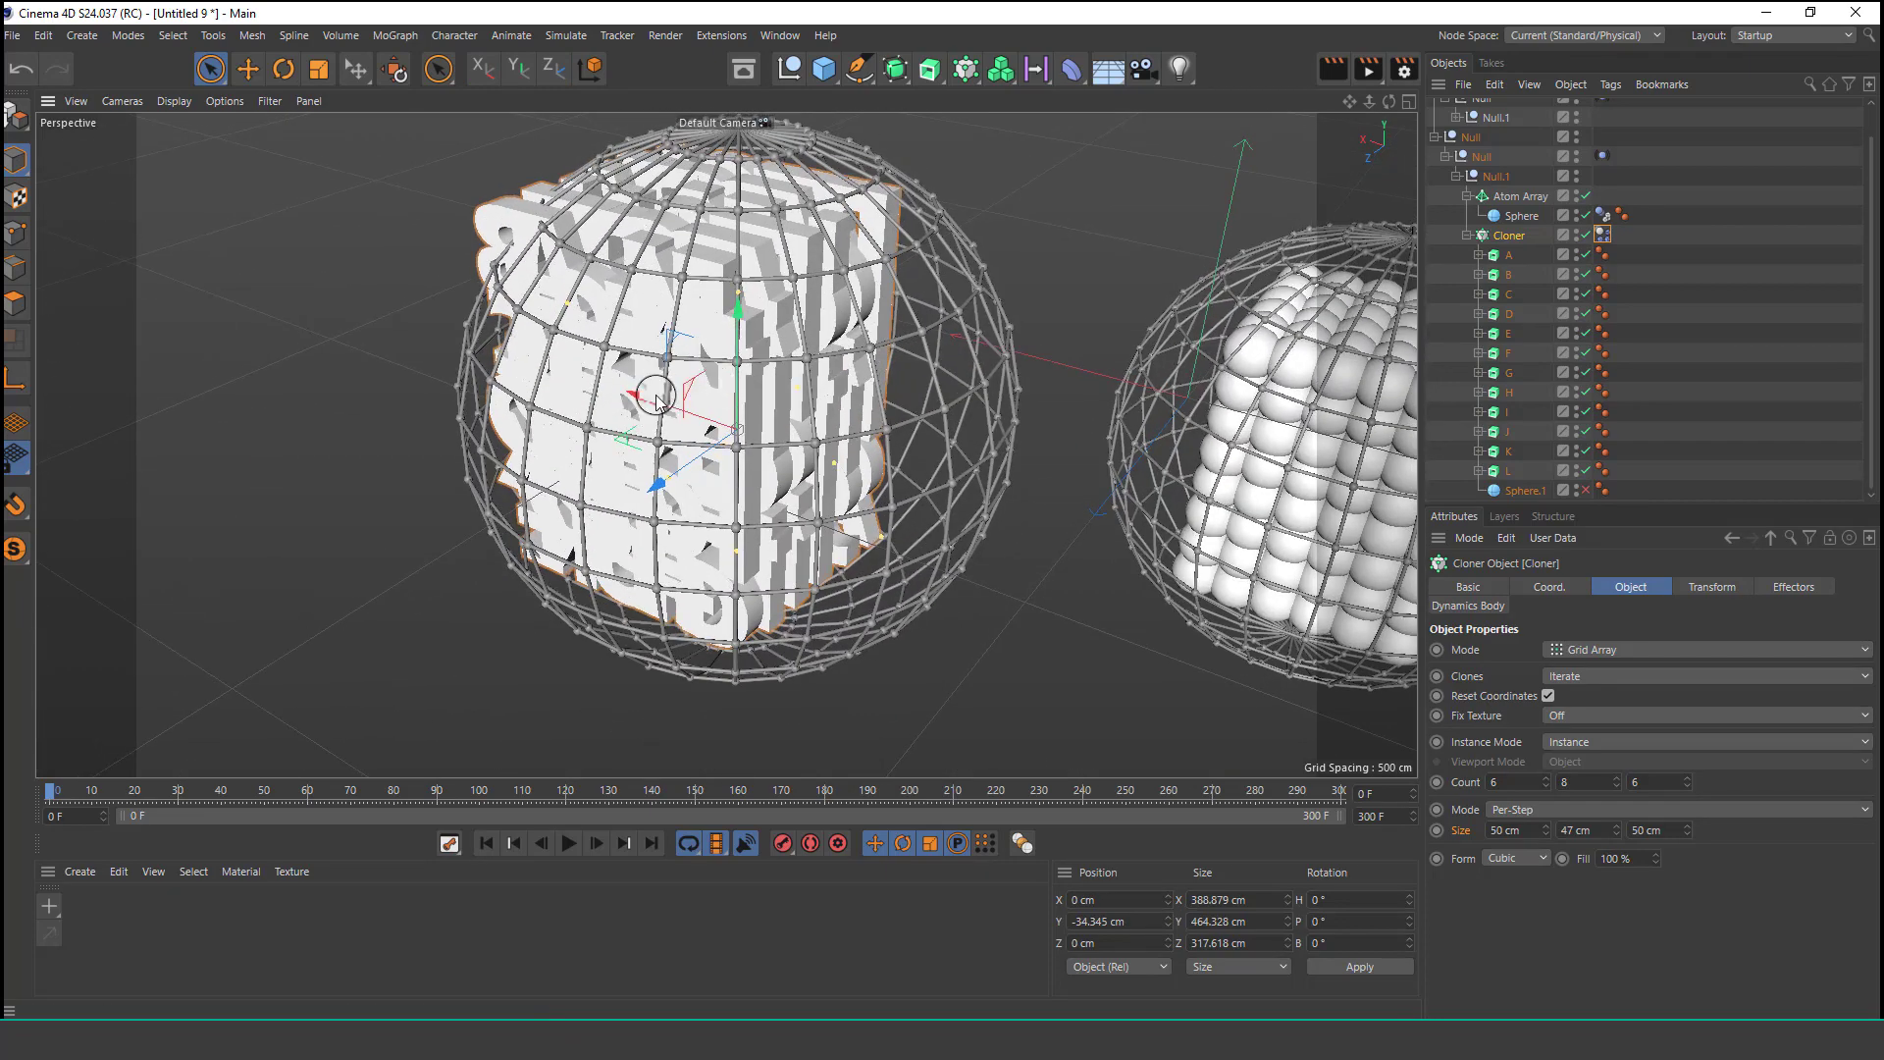
pyautogui.moveTo(652, 398); pyautogui.dragTo(719, 392)
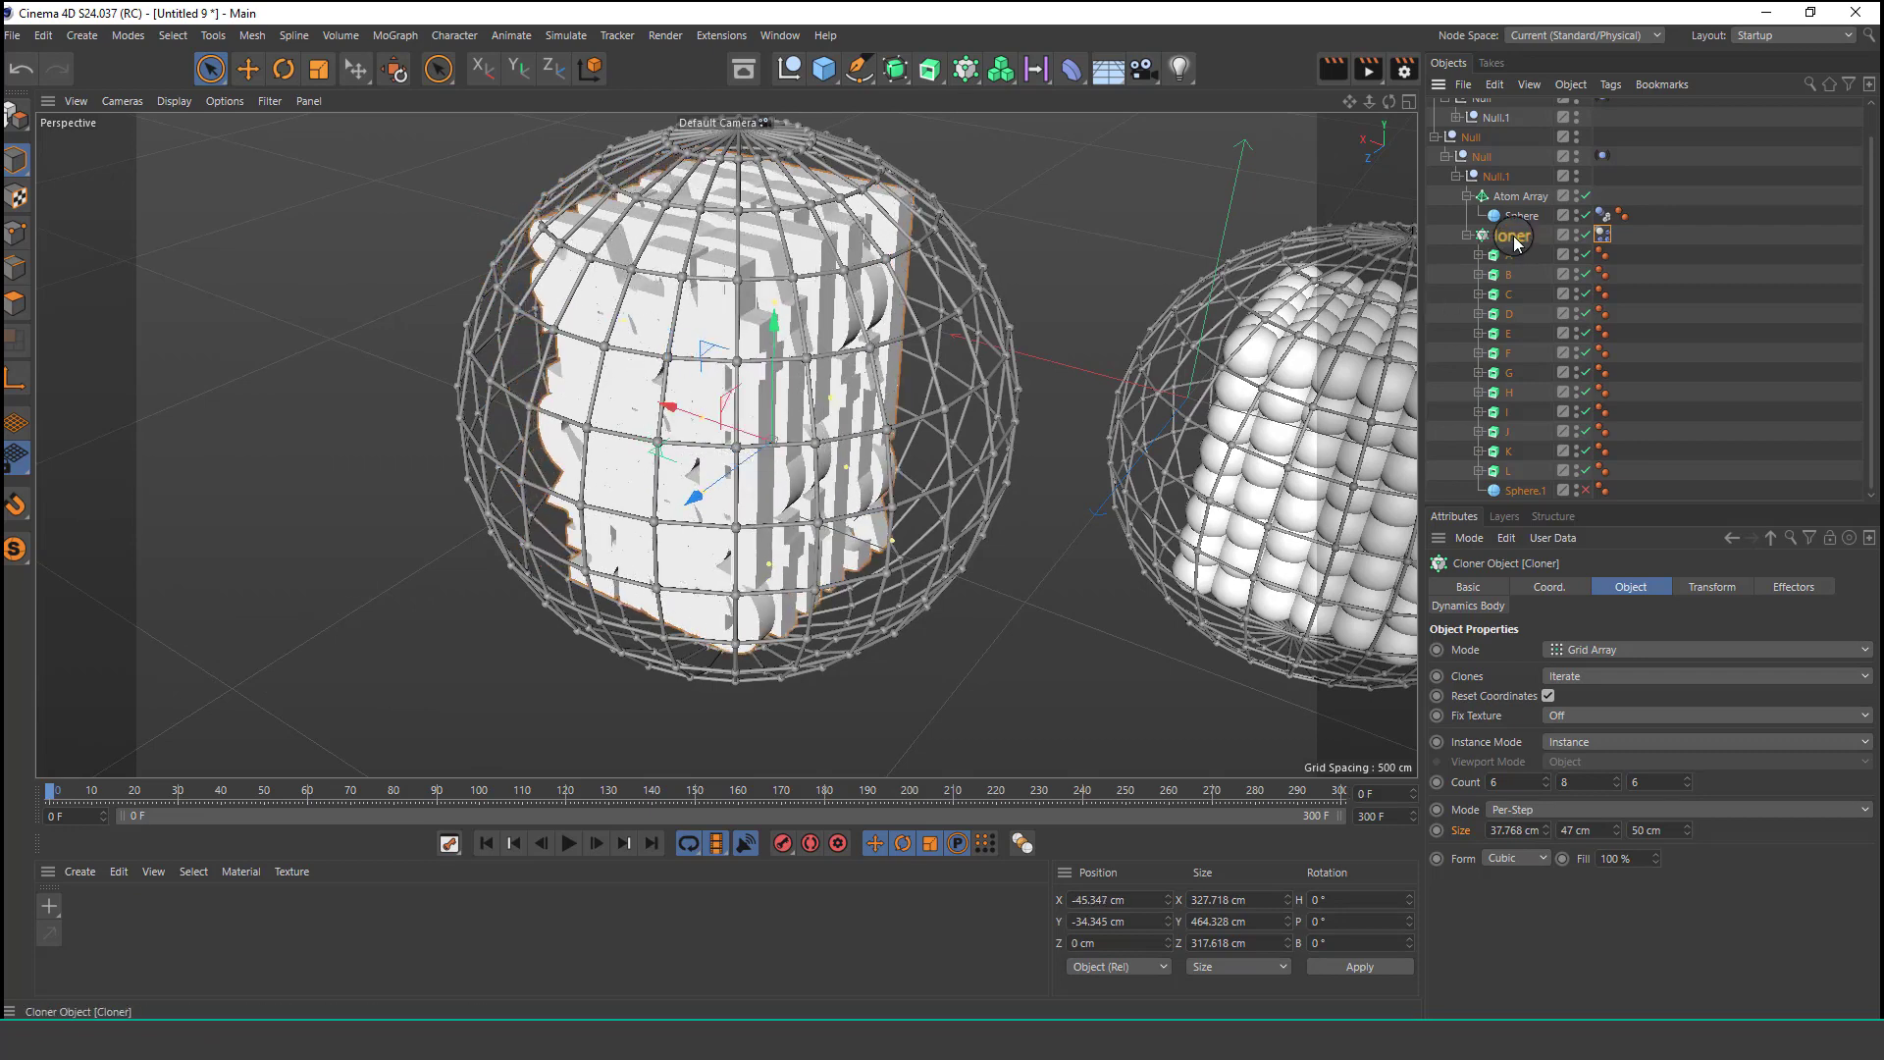
# Add a Random effector to the letters' Cloner.
pyautogui.click(395, 35)
pyautogui.moveTo(431, 67)
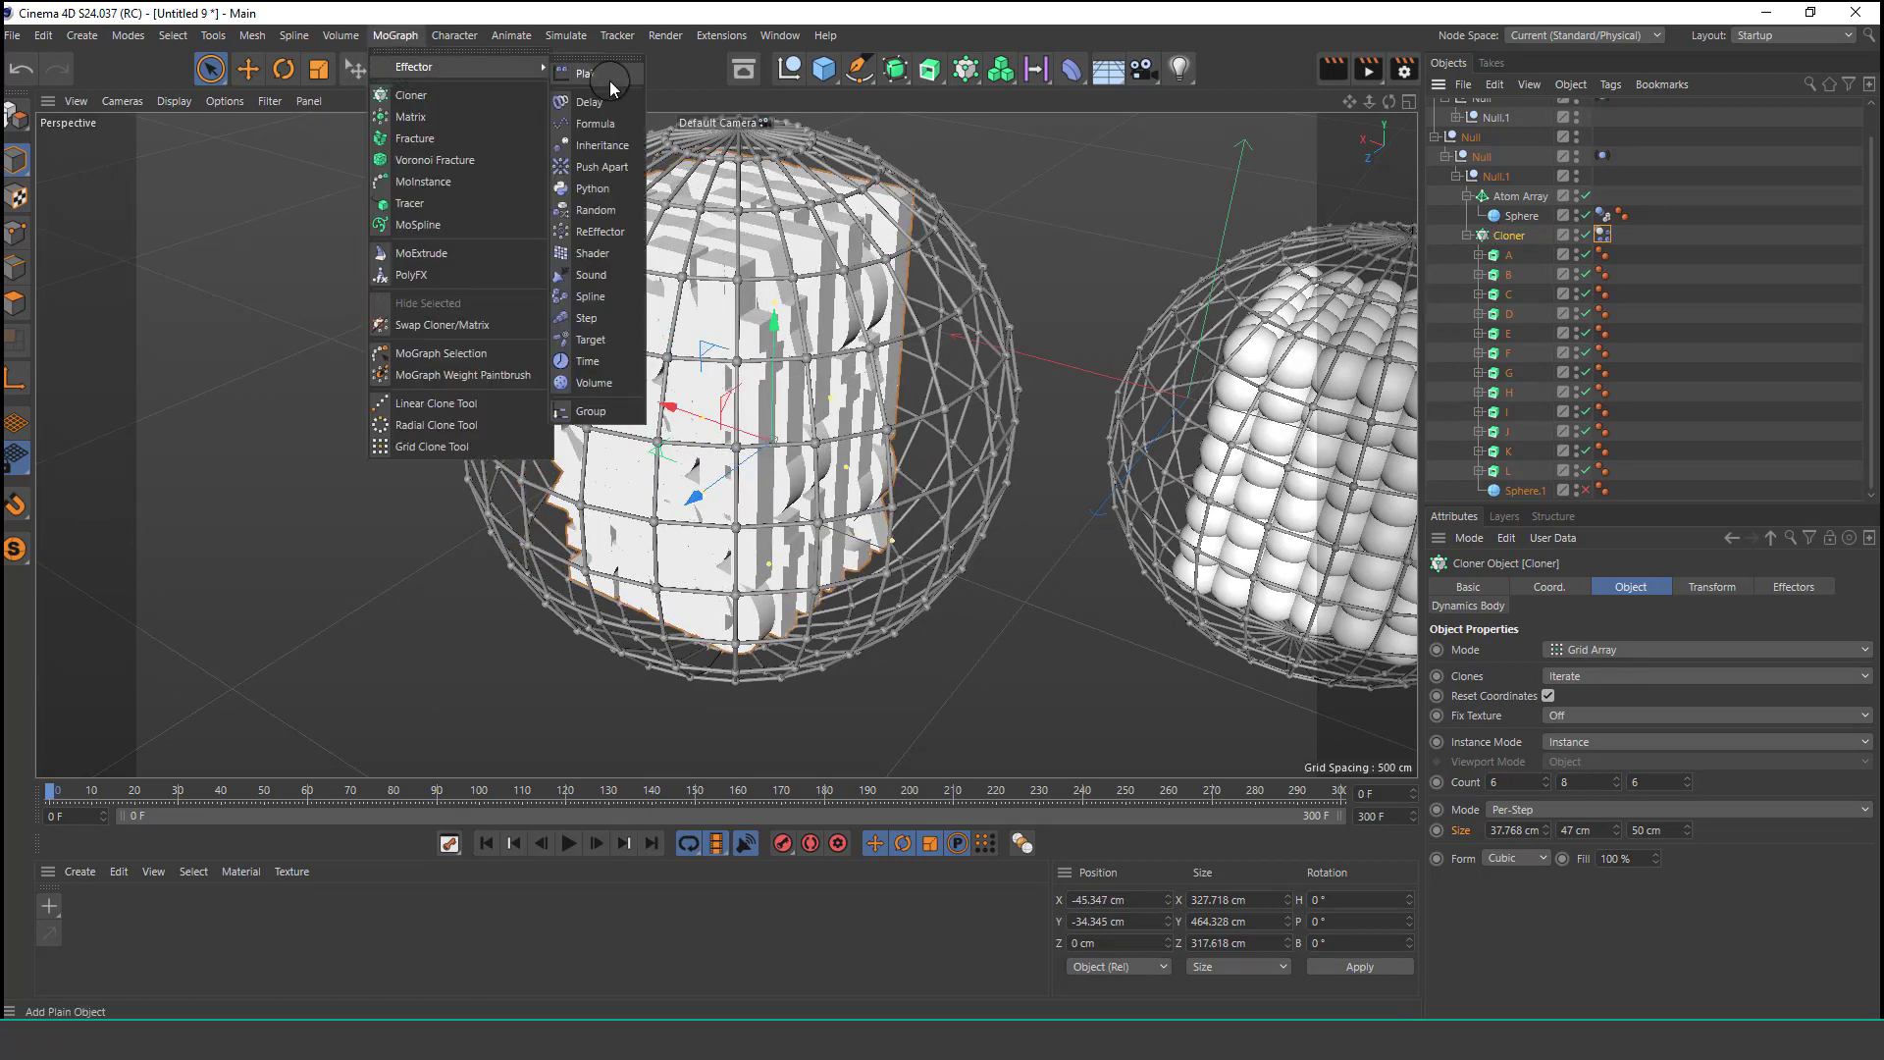
pyautogui.click(596, 210)
pyautogui.click(1506, 257)
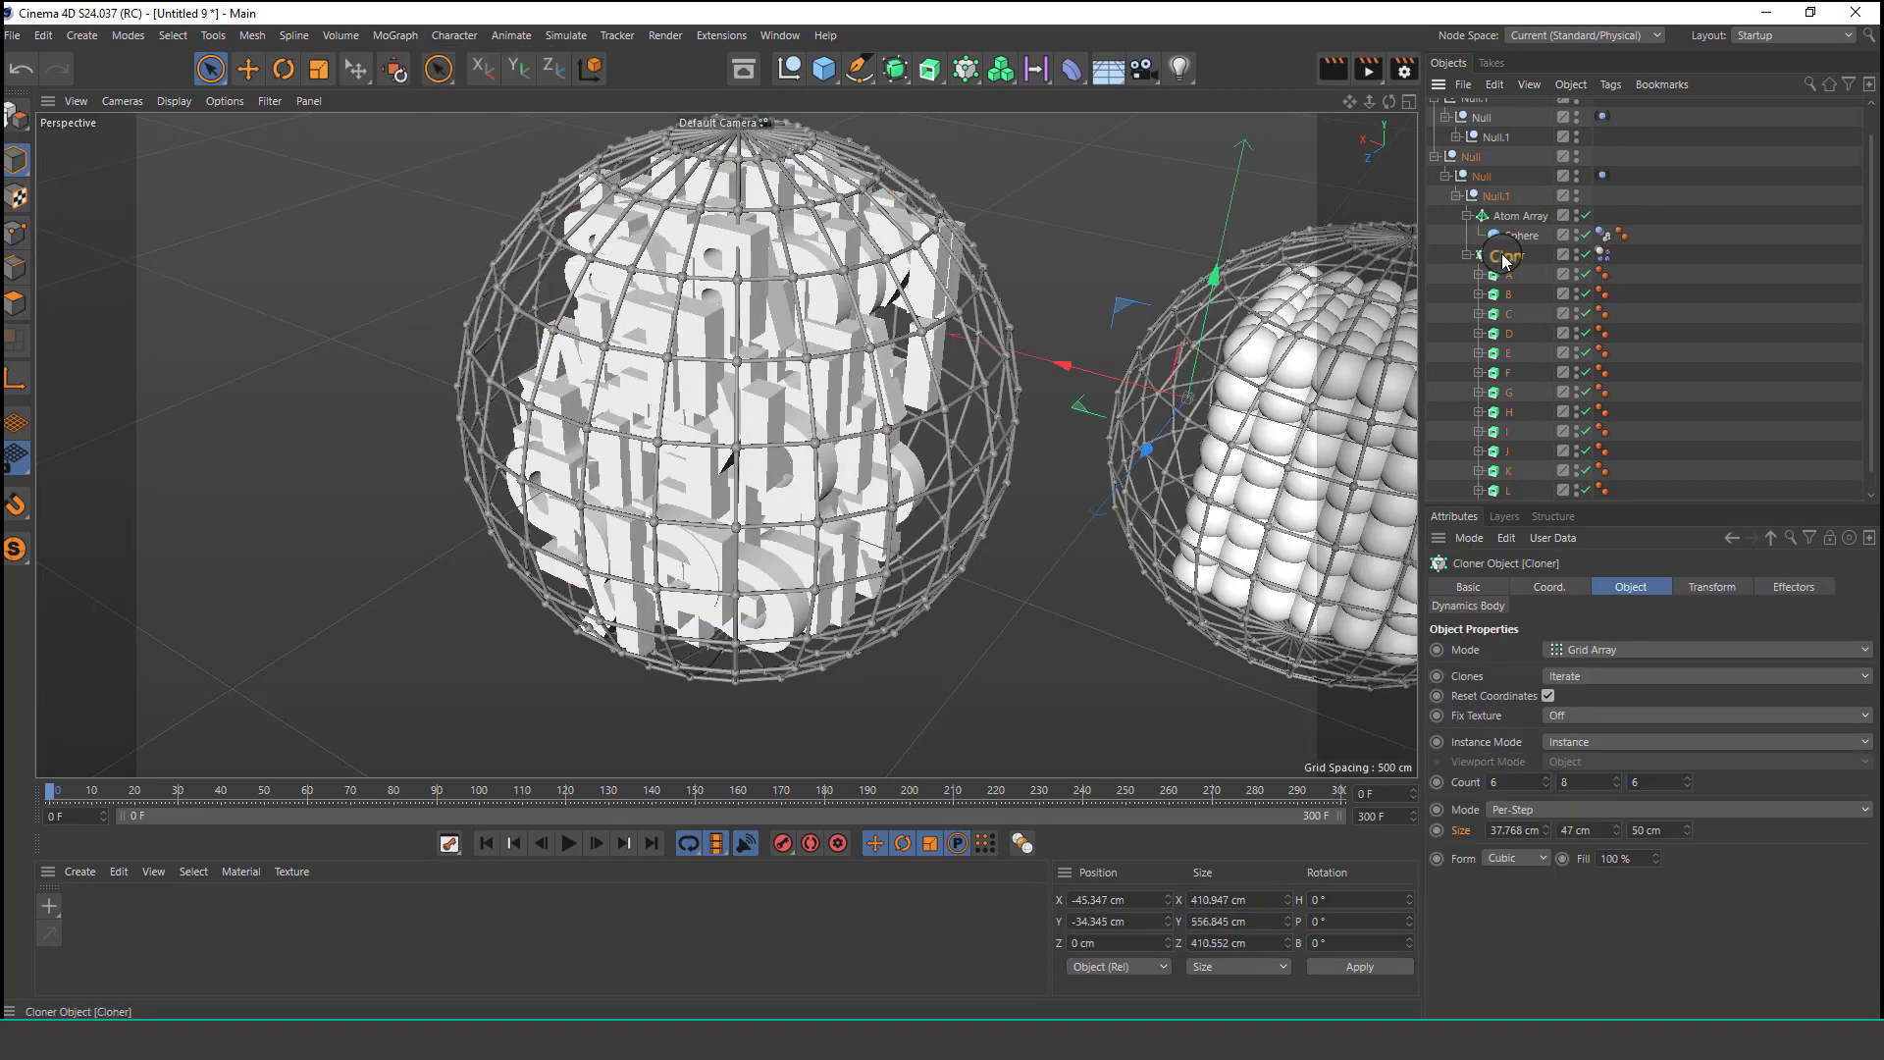
pyautogui.click(1778, 583)
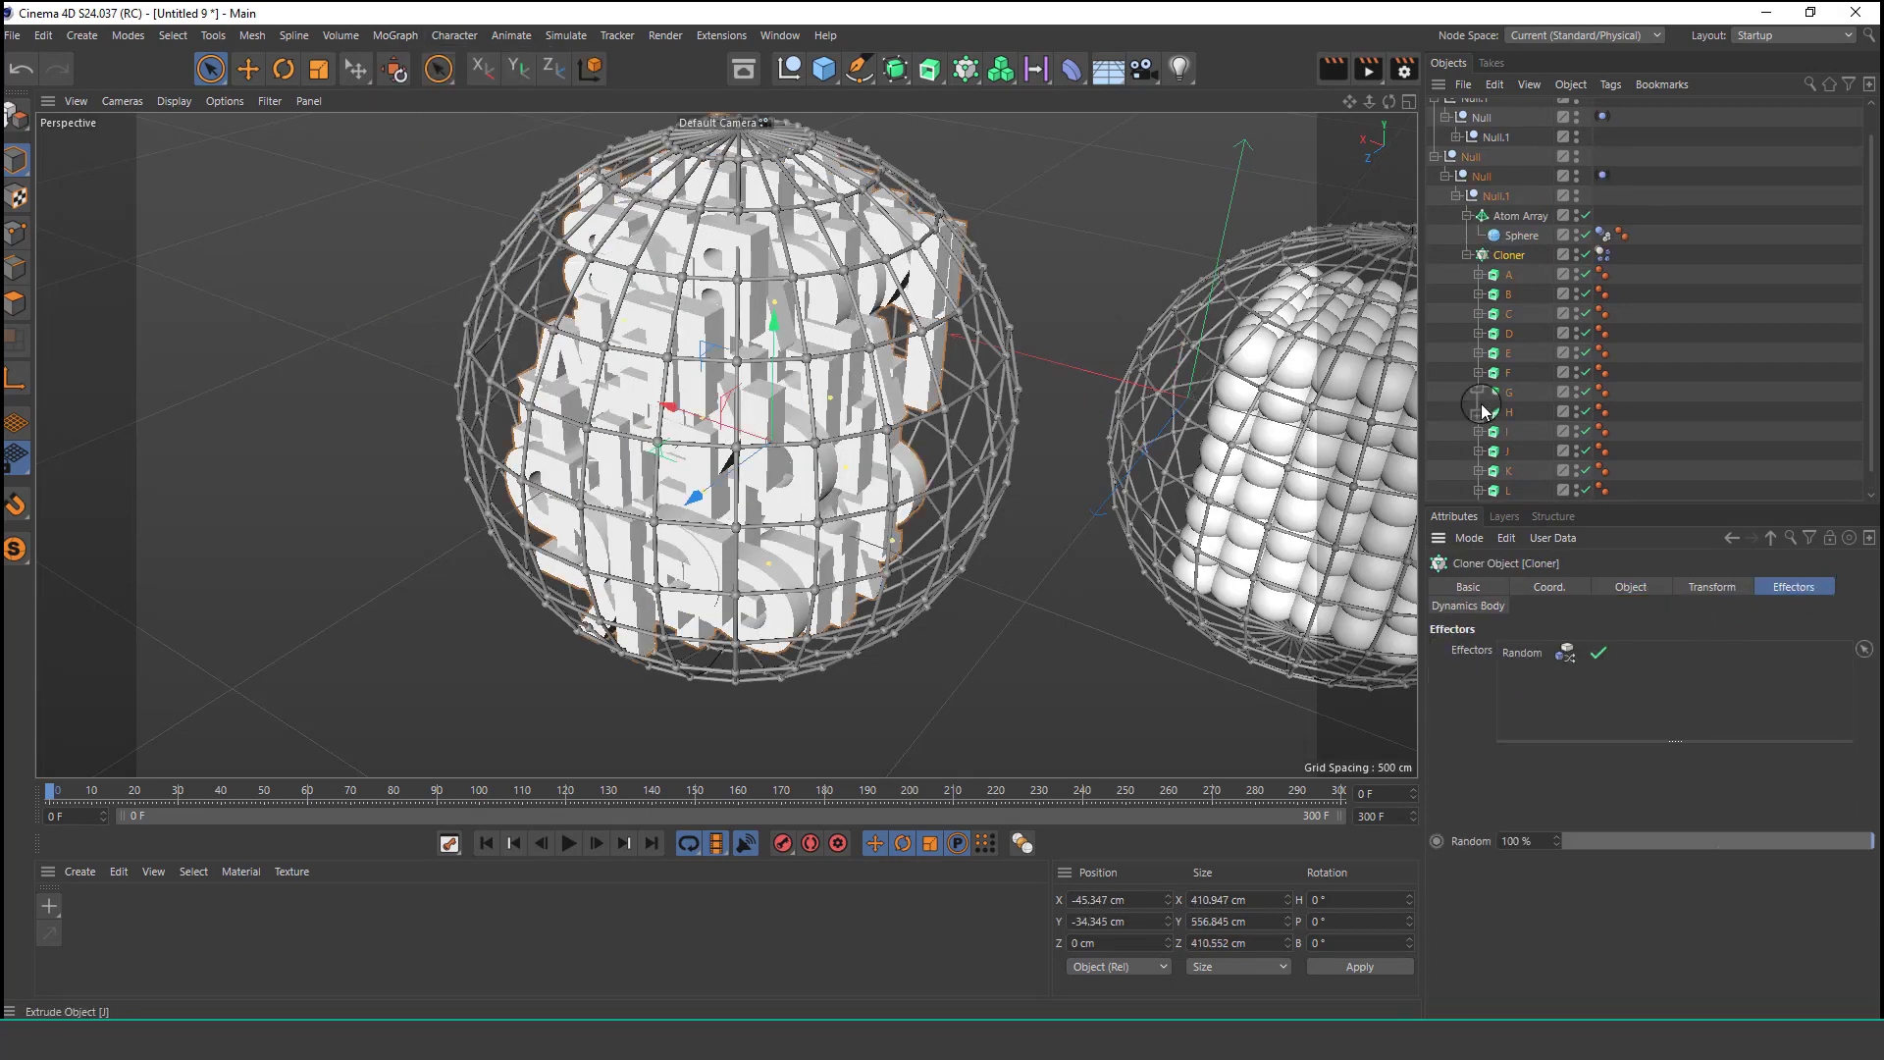
# Turn off position randomizing in the Random effector and set its Color Mode to Effector Color.
pyautogui.scroll(1, 1519, 349)
pyautogui.click(1483, 109)
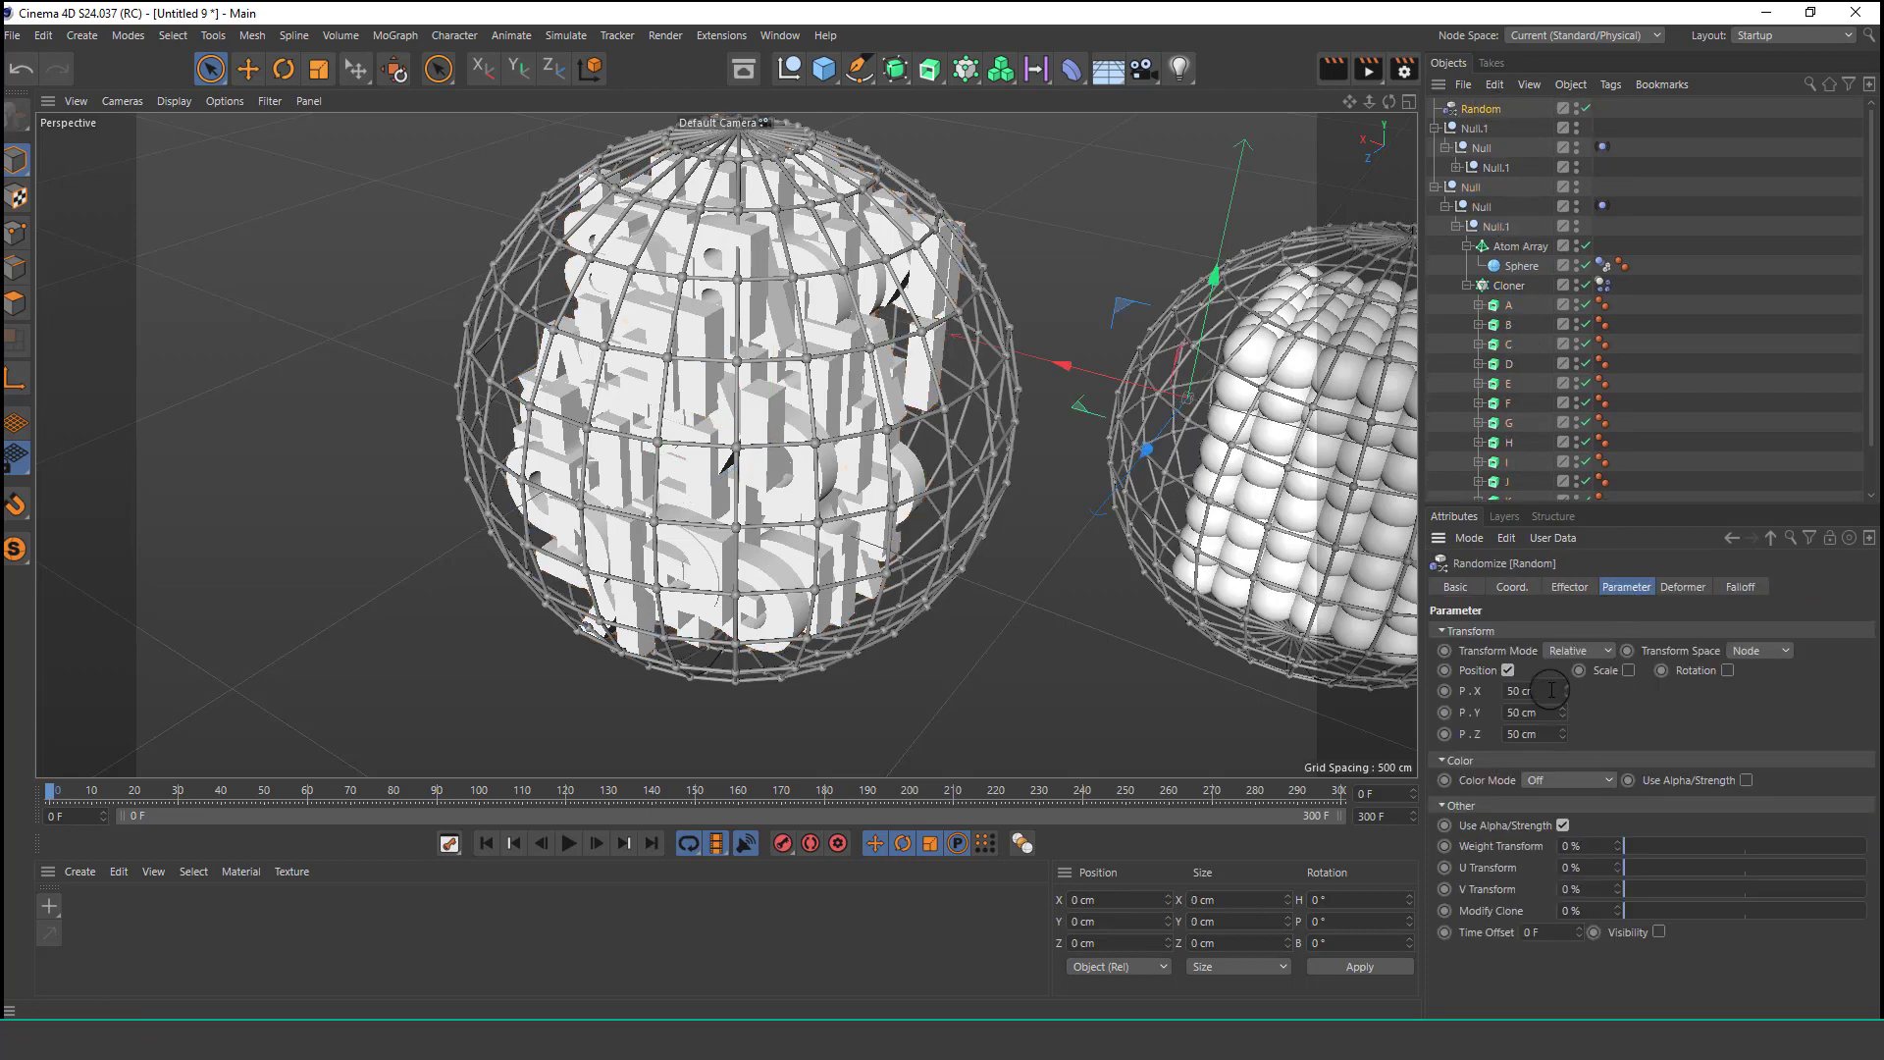
pyautogui.click(1508, 671)
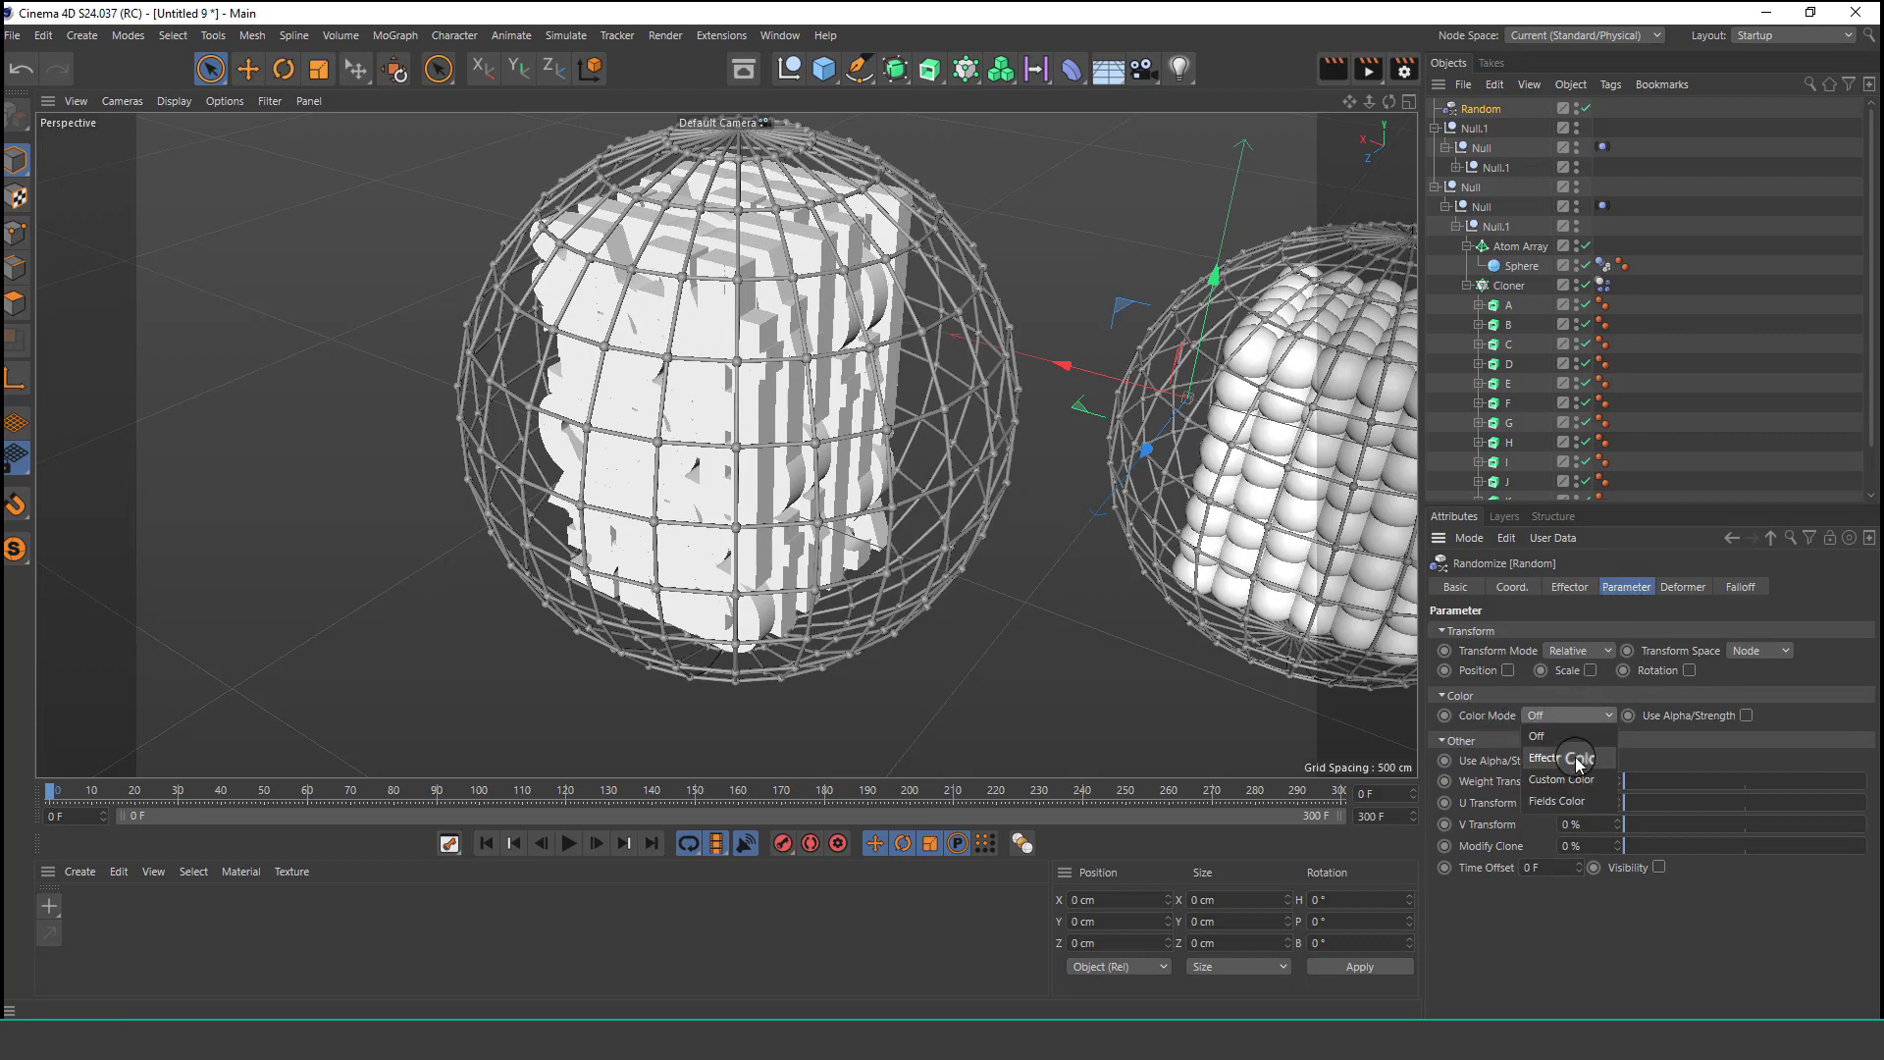
pyautogui.click(1570, 759)
# Add a second Random effector to the Cloner of balls in the other sphere.
pyautogui.keyDown('alt'); pyautogui.moveTo(738, 373); pyautogui.dragTo(1030, 371); pyautogui.keyUp('alt')
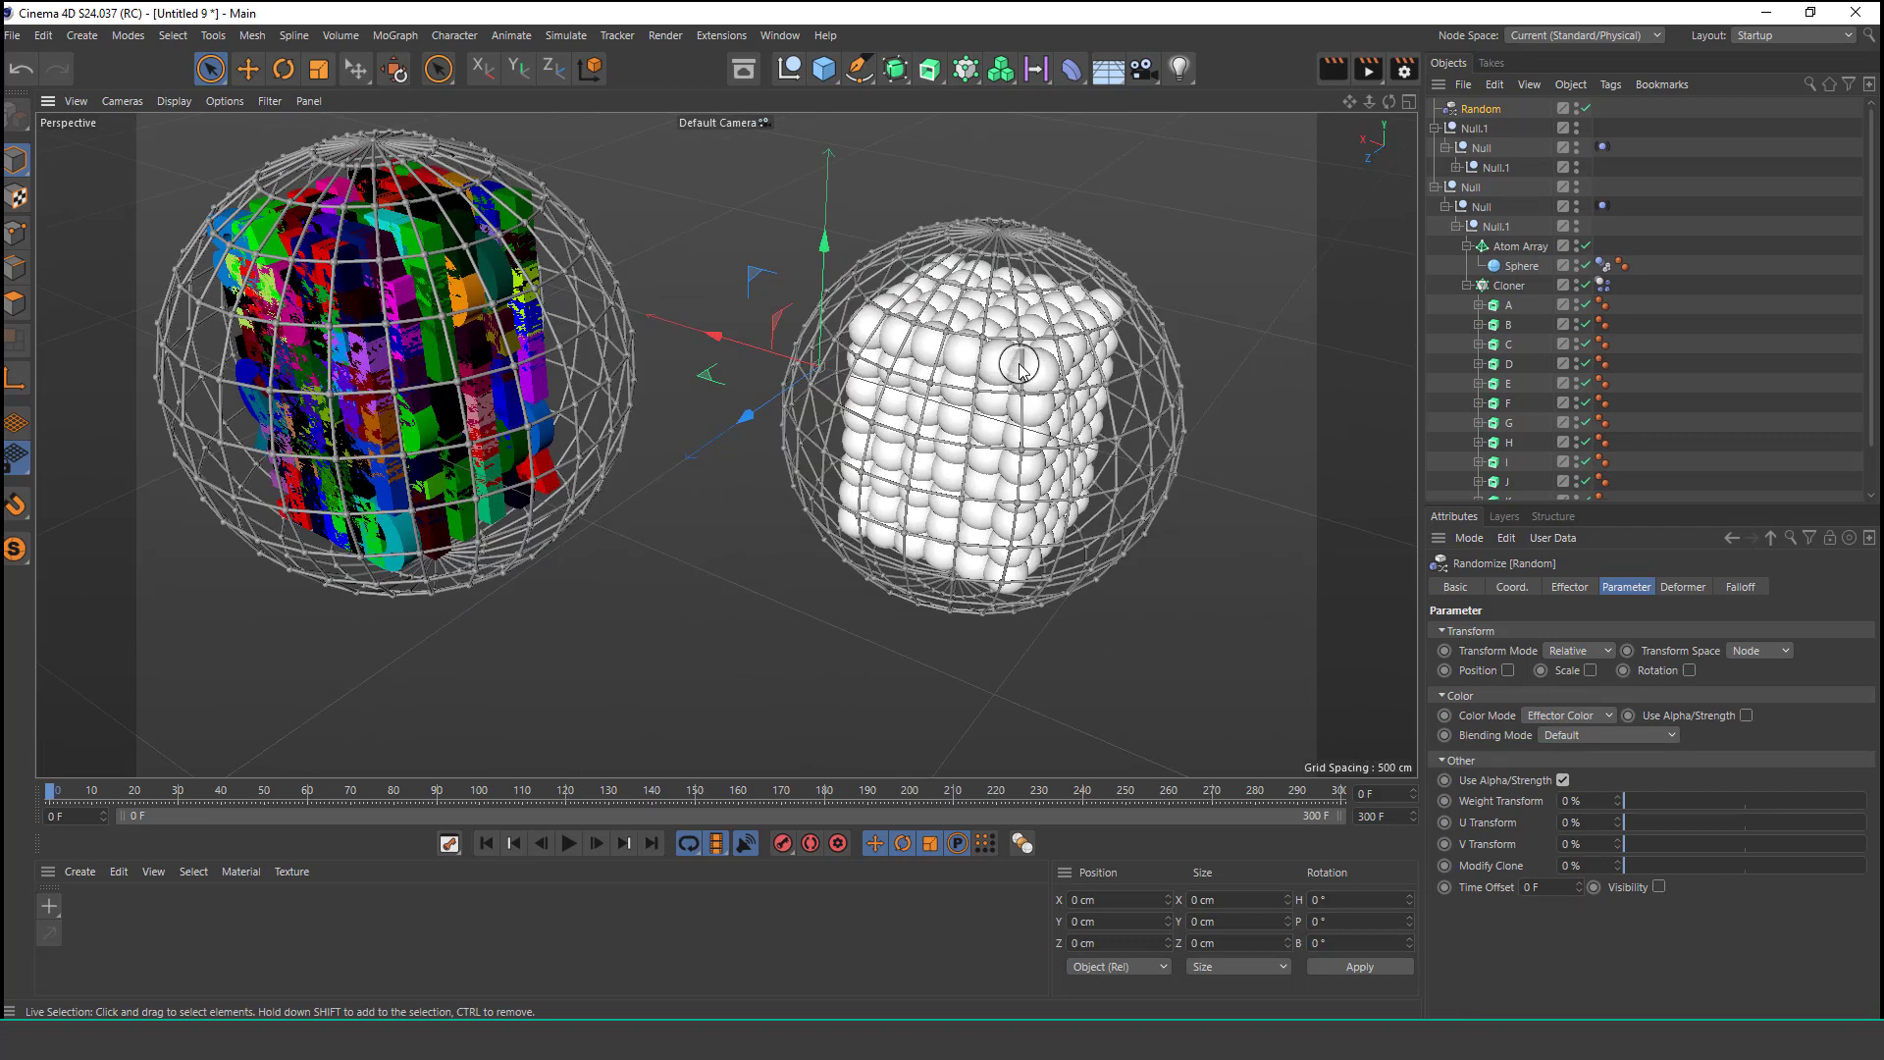
pyautogui.click(1437, 188)
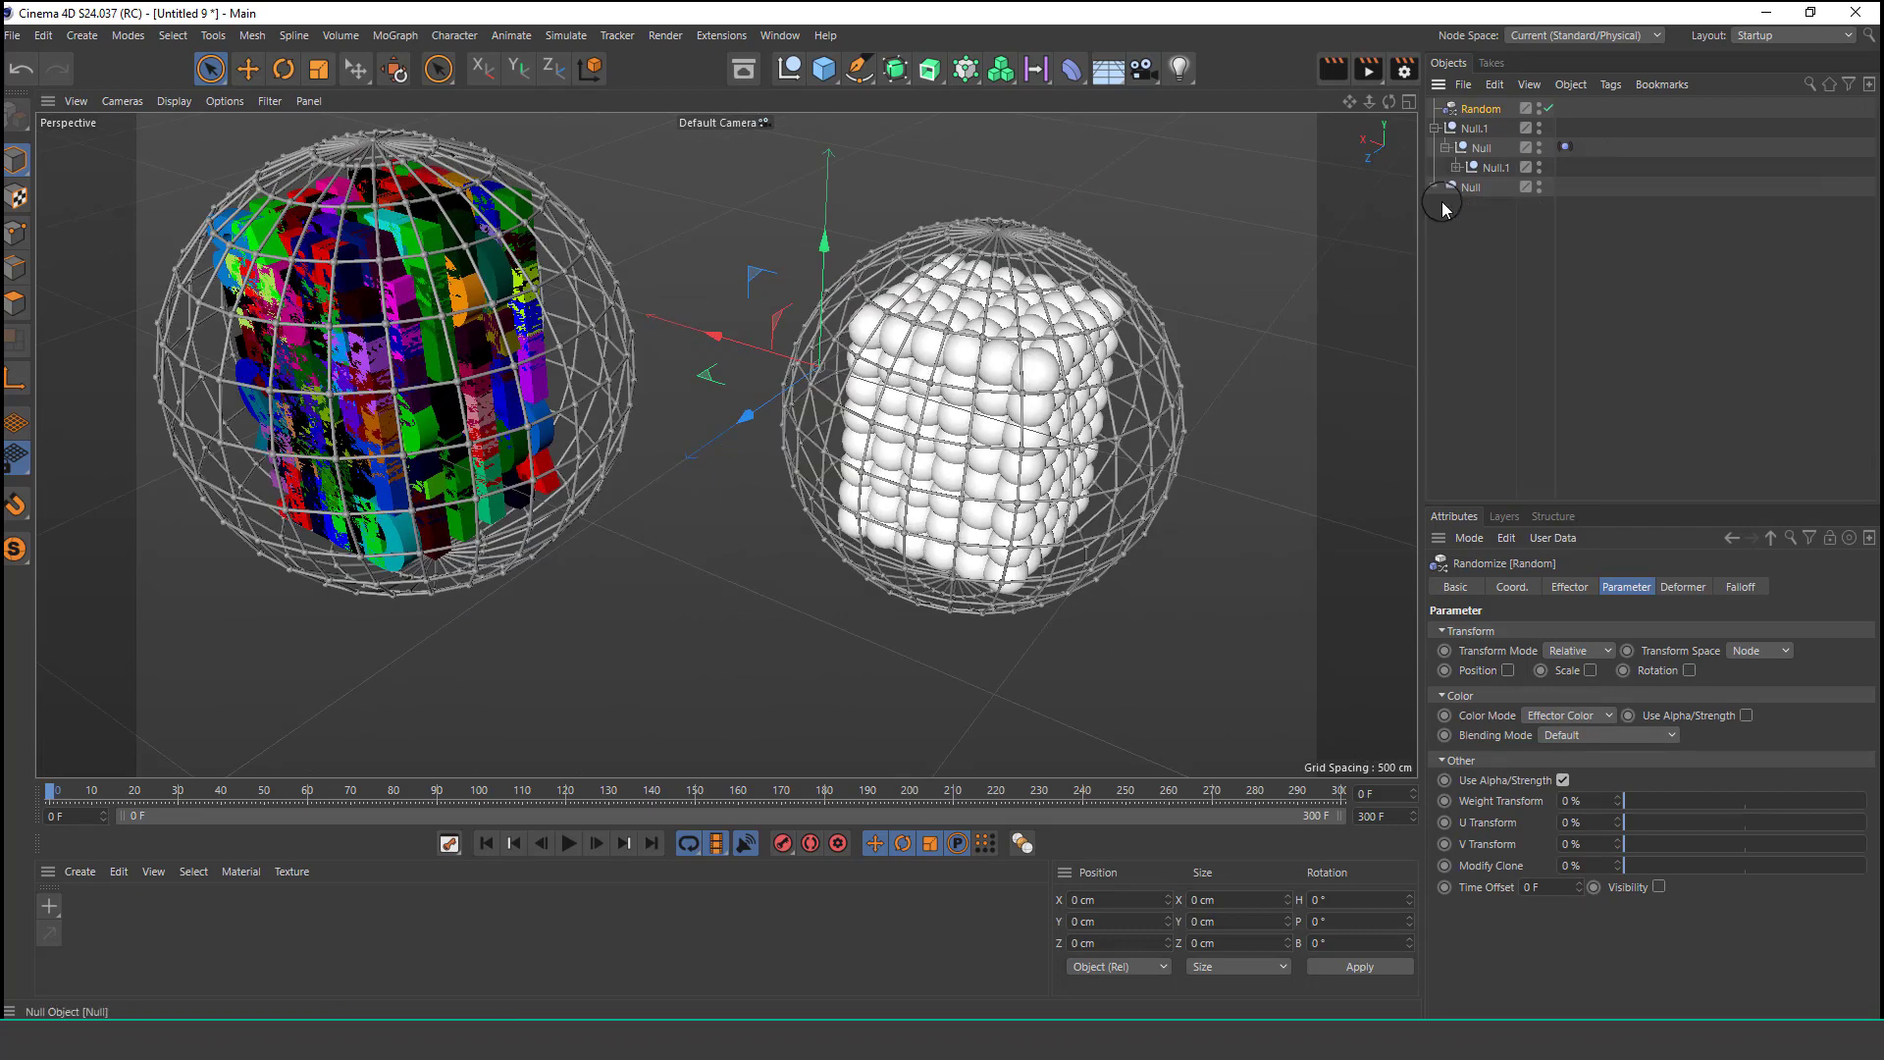
pyautogui.click(1456, 168)
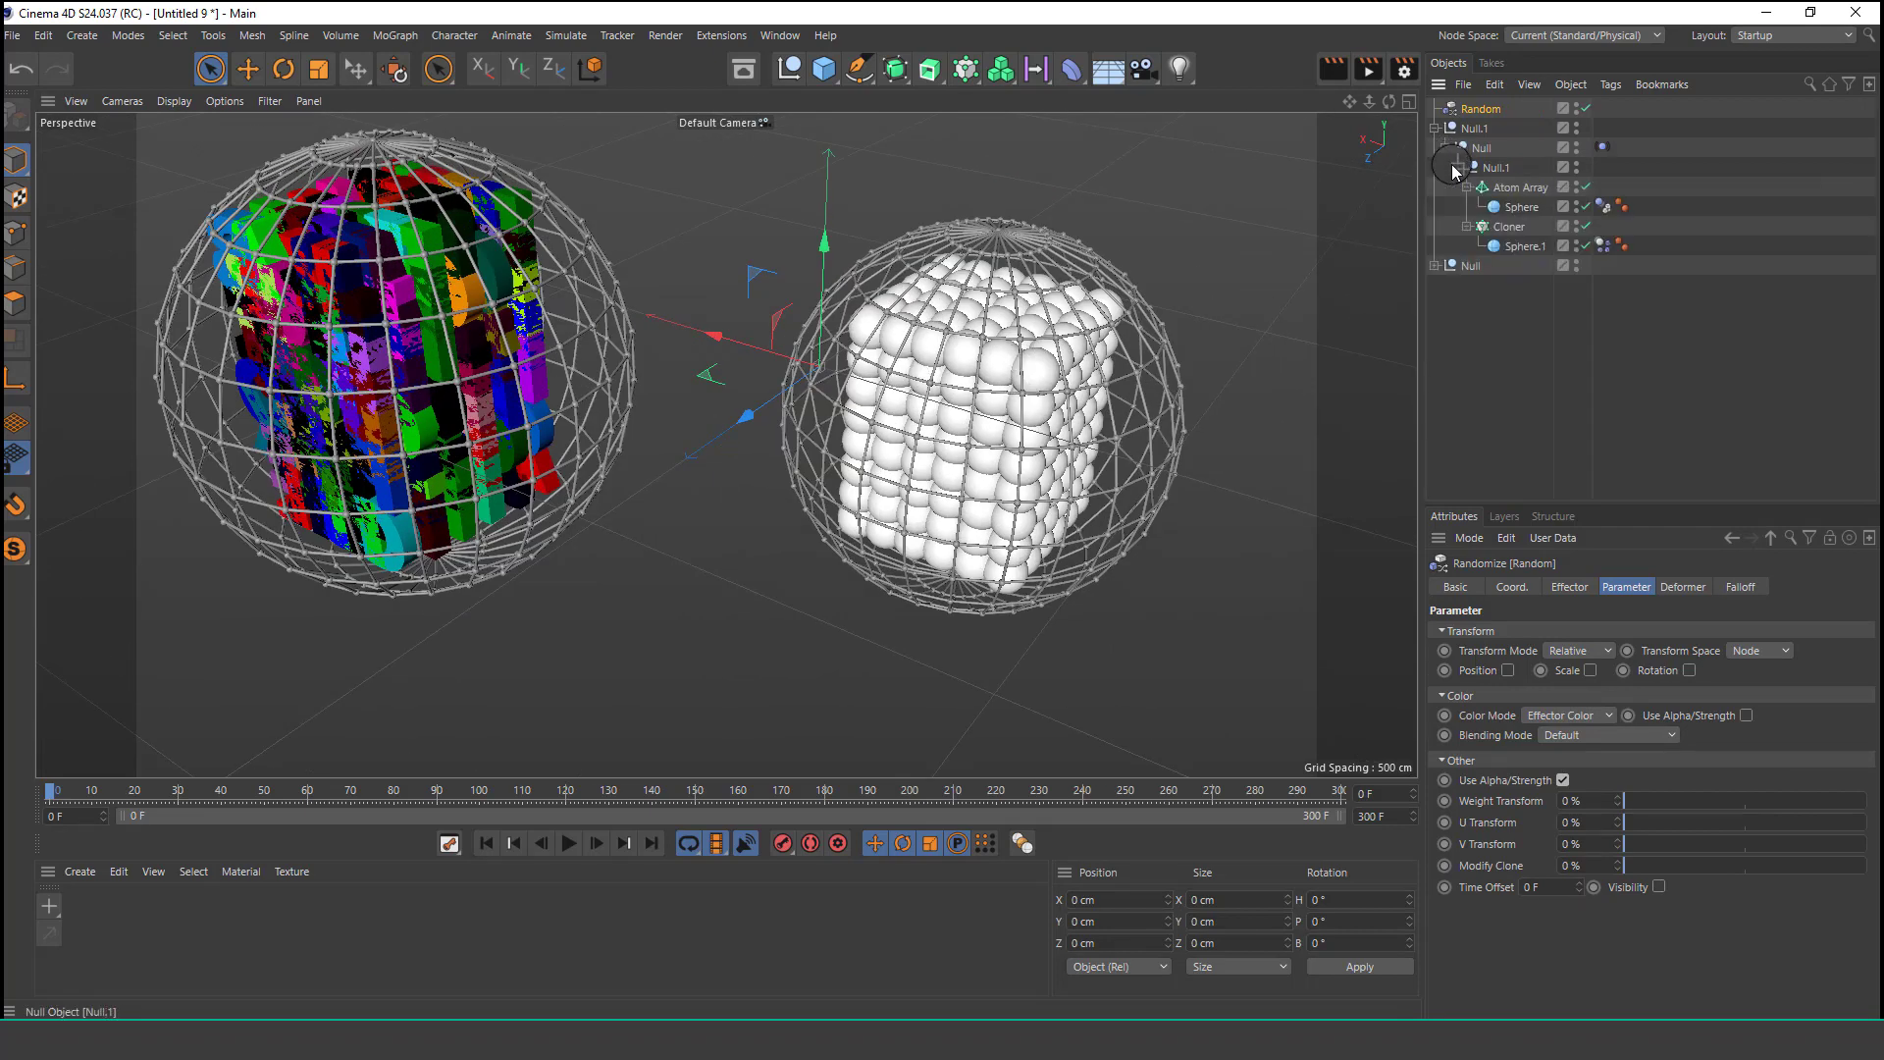
pyautogui.click(1506, 228)
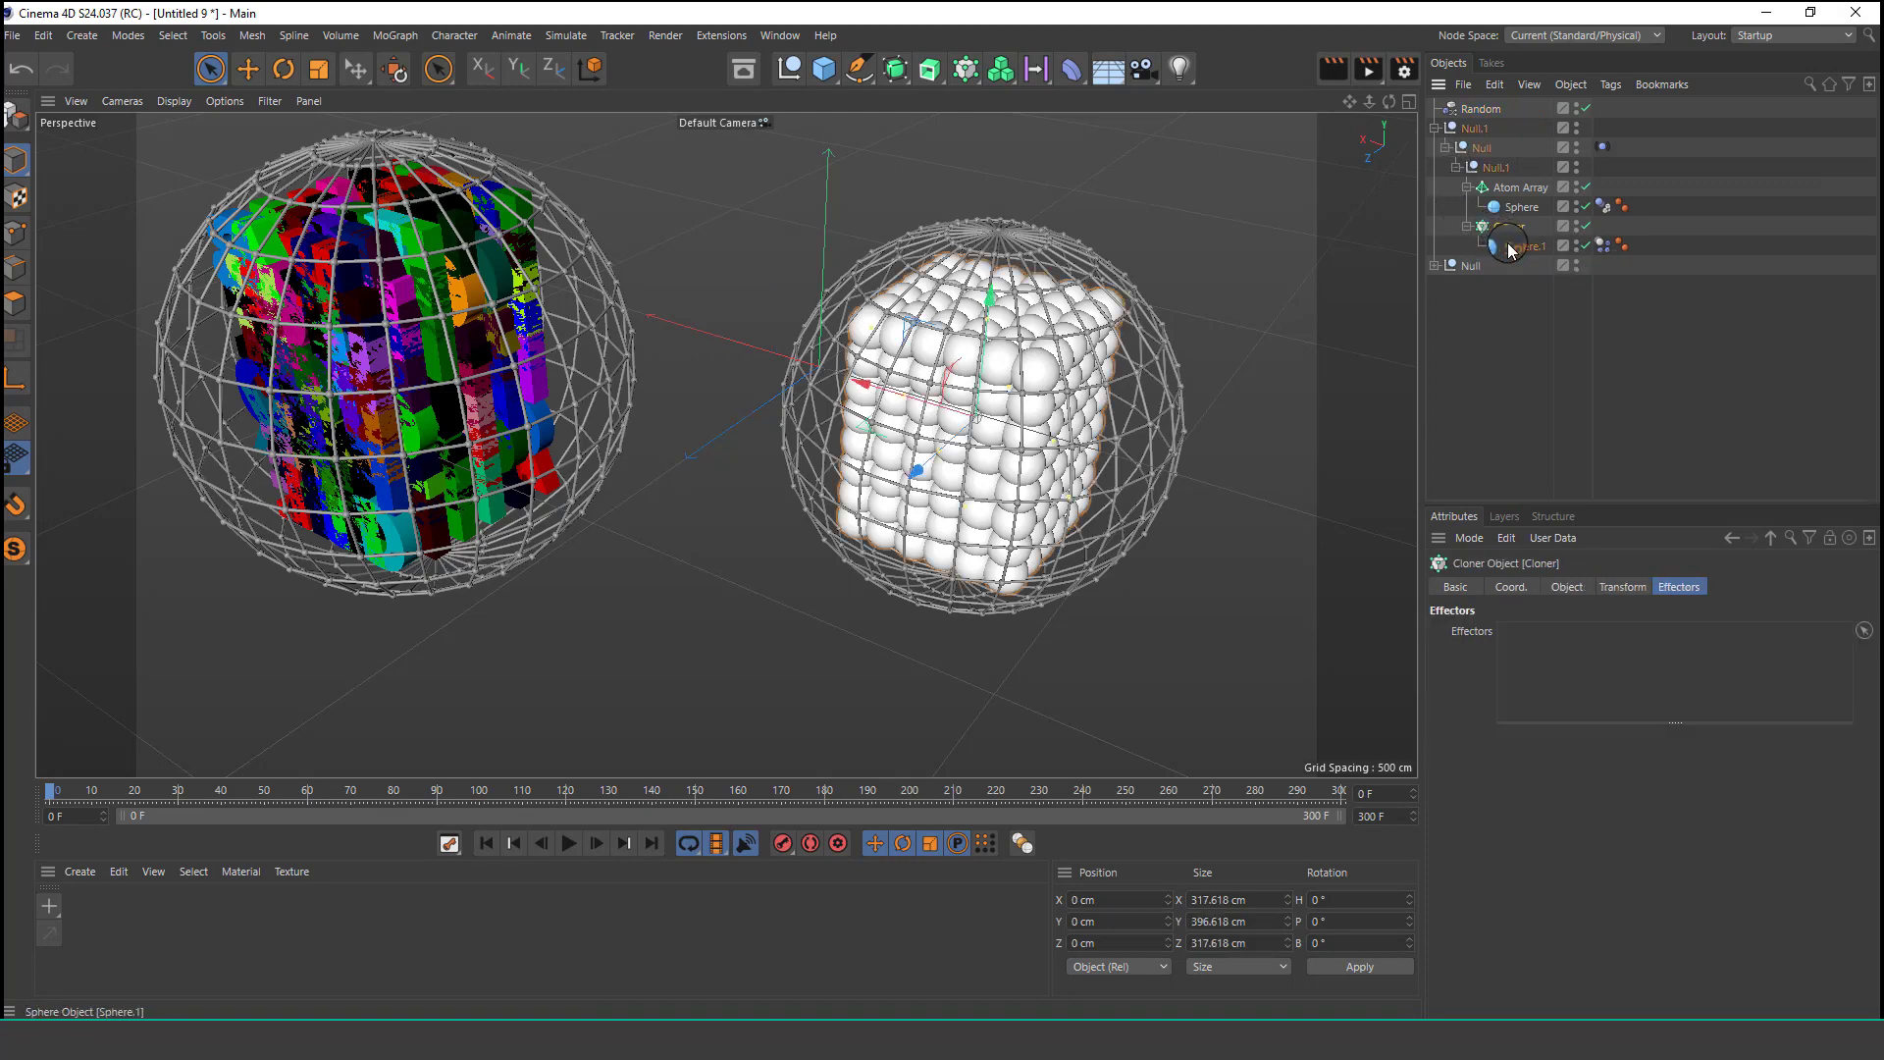
pyautogui.click(406, 39)
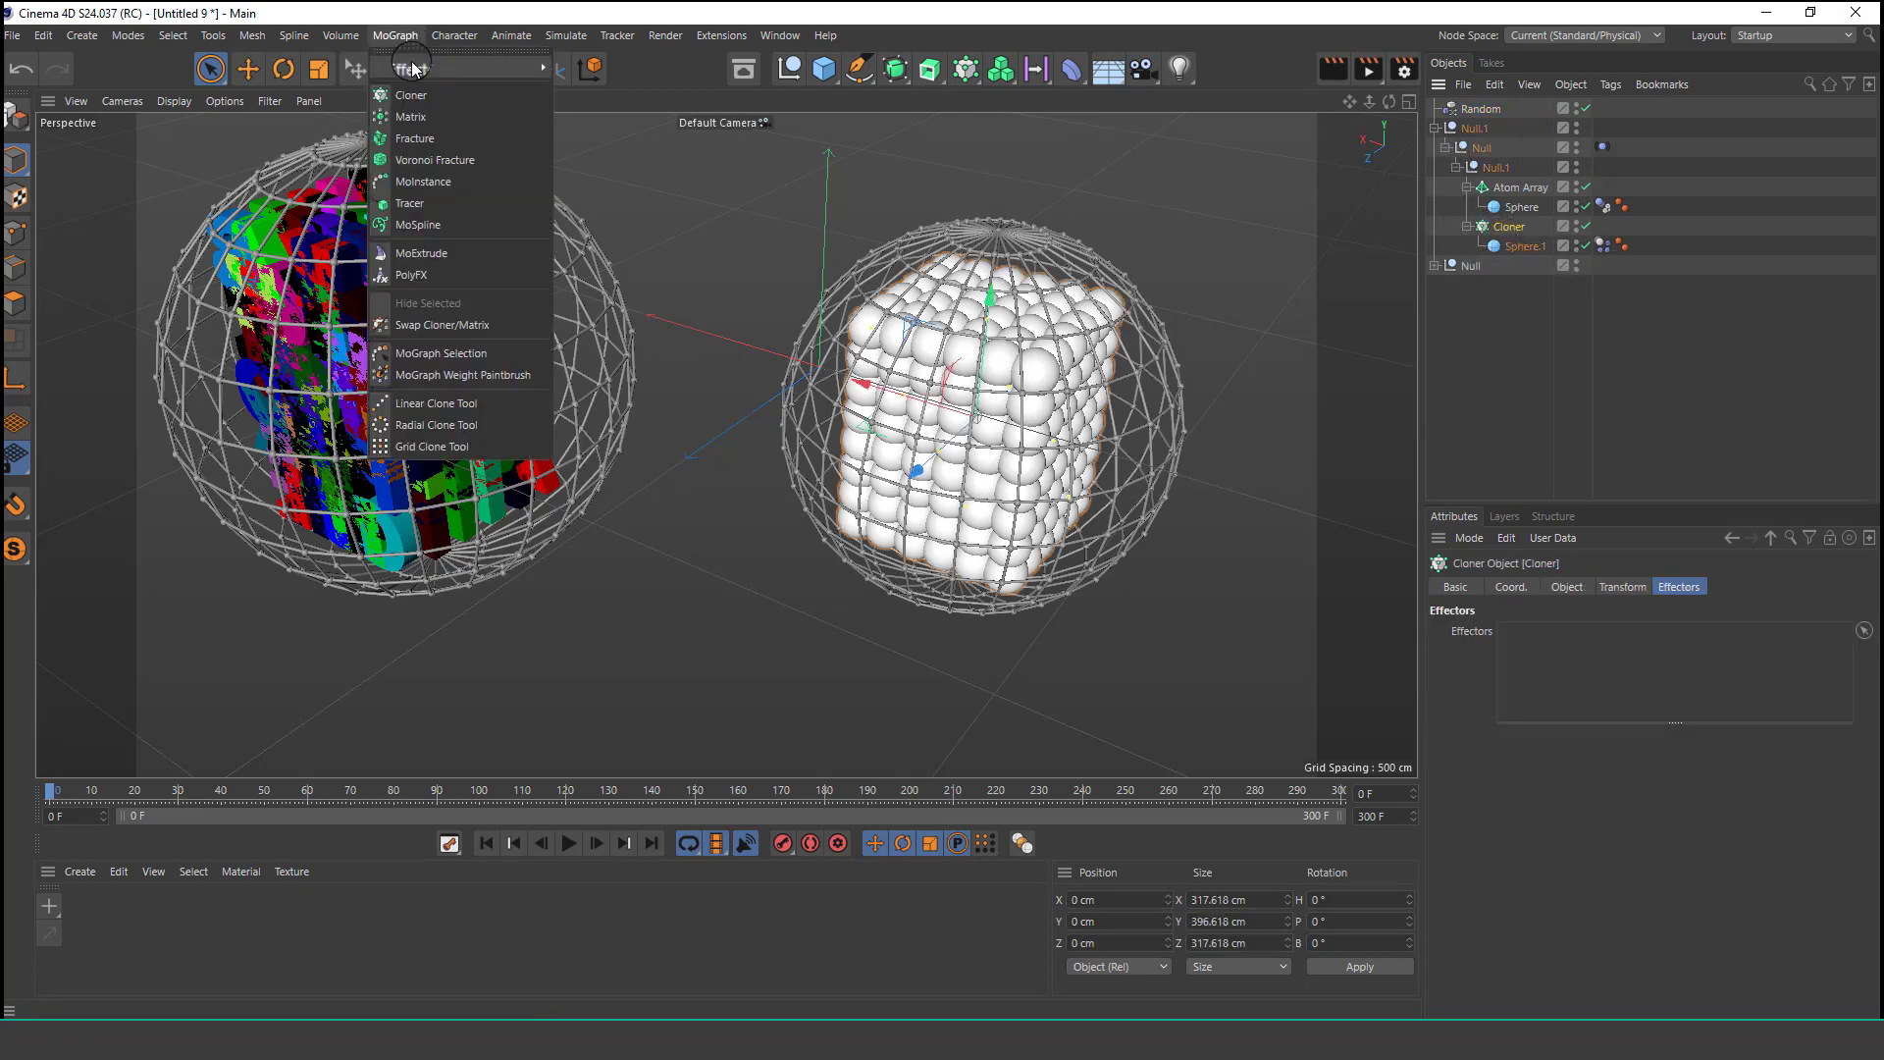
pyautogui.moveTo(461, 67)
pyautogui.click(593, 210)
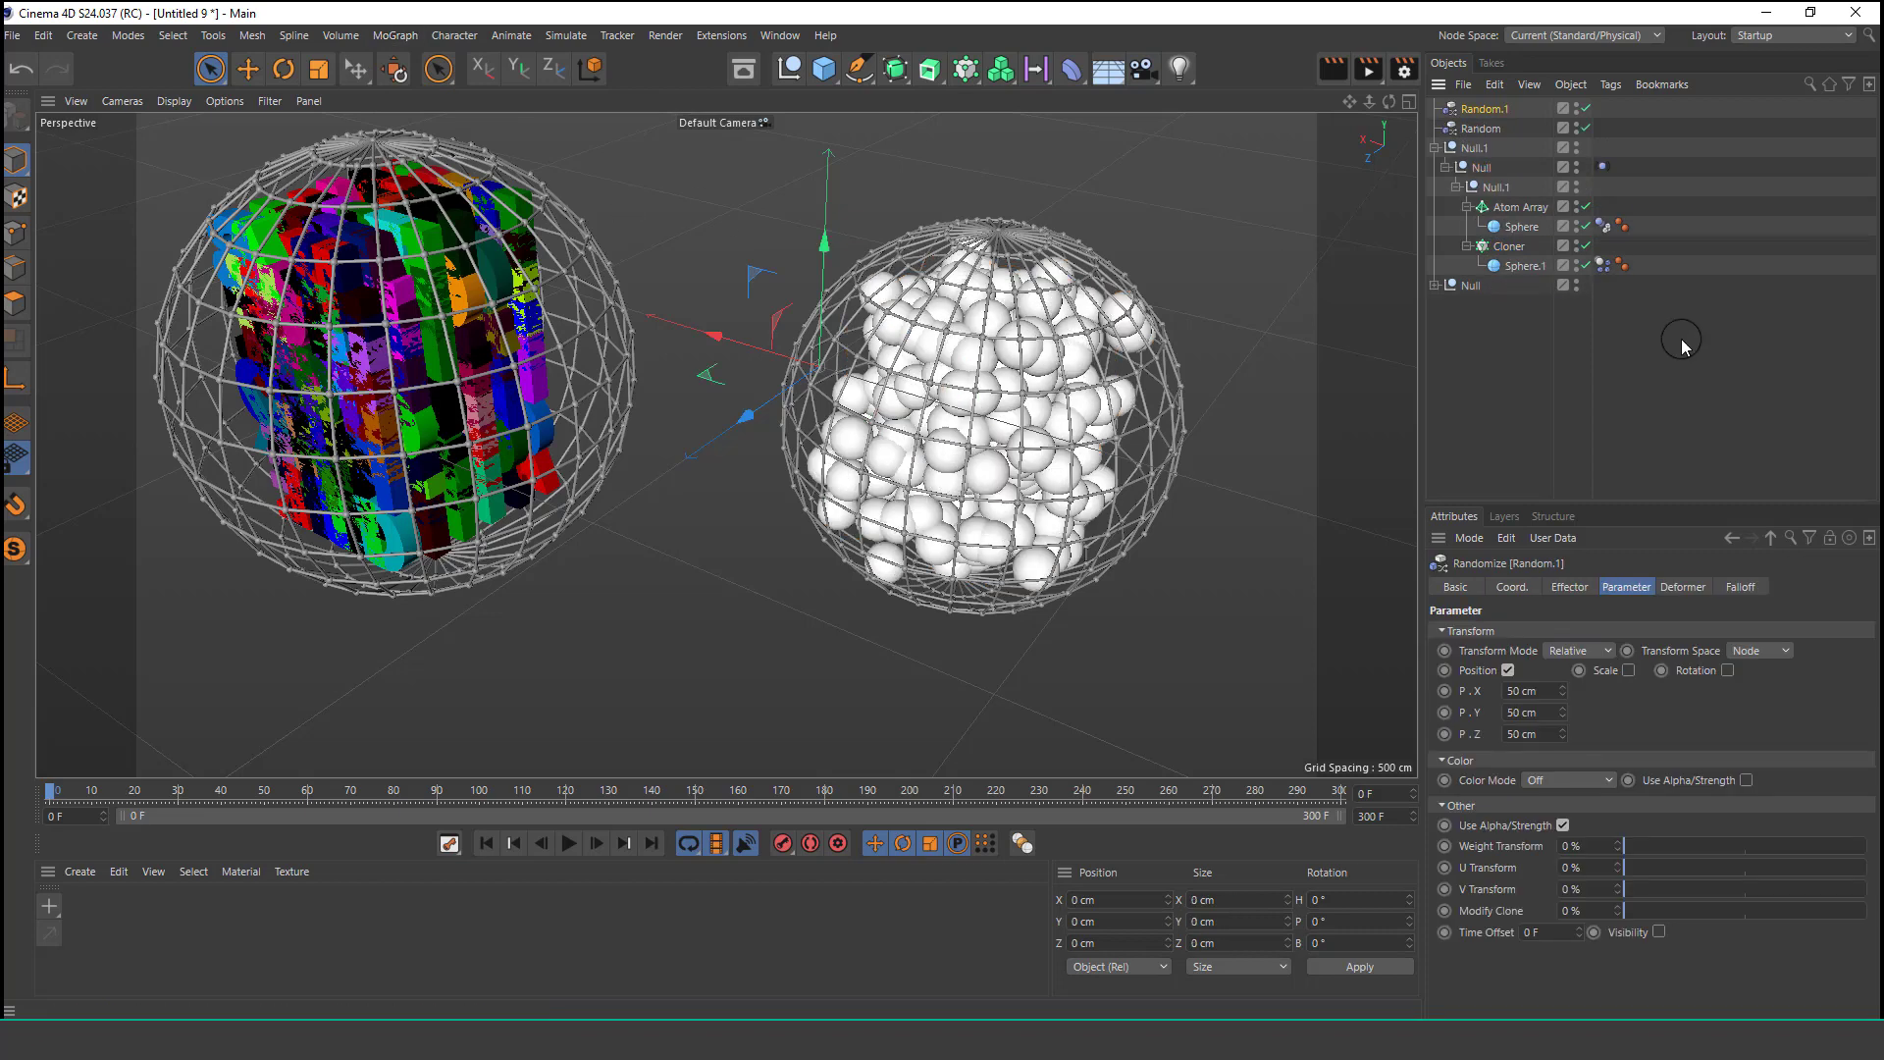
pyautogui.click(1527, 253)
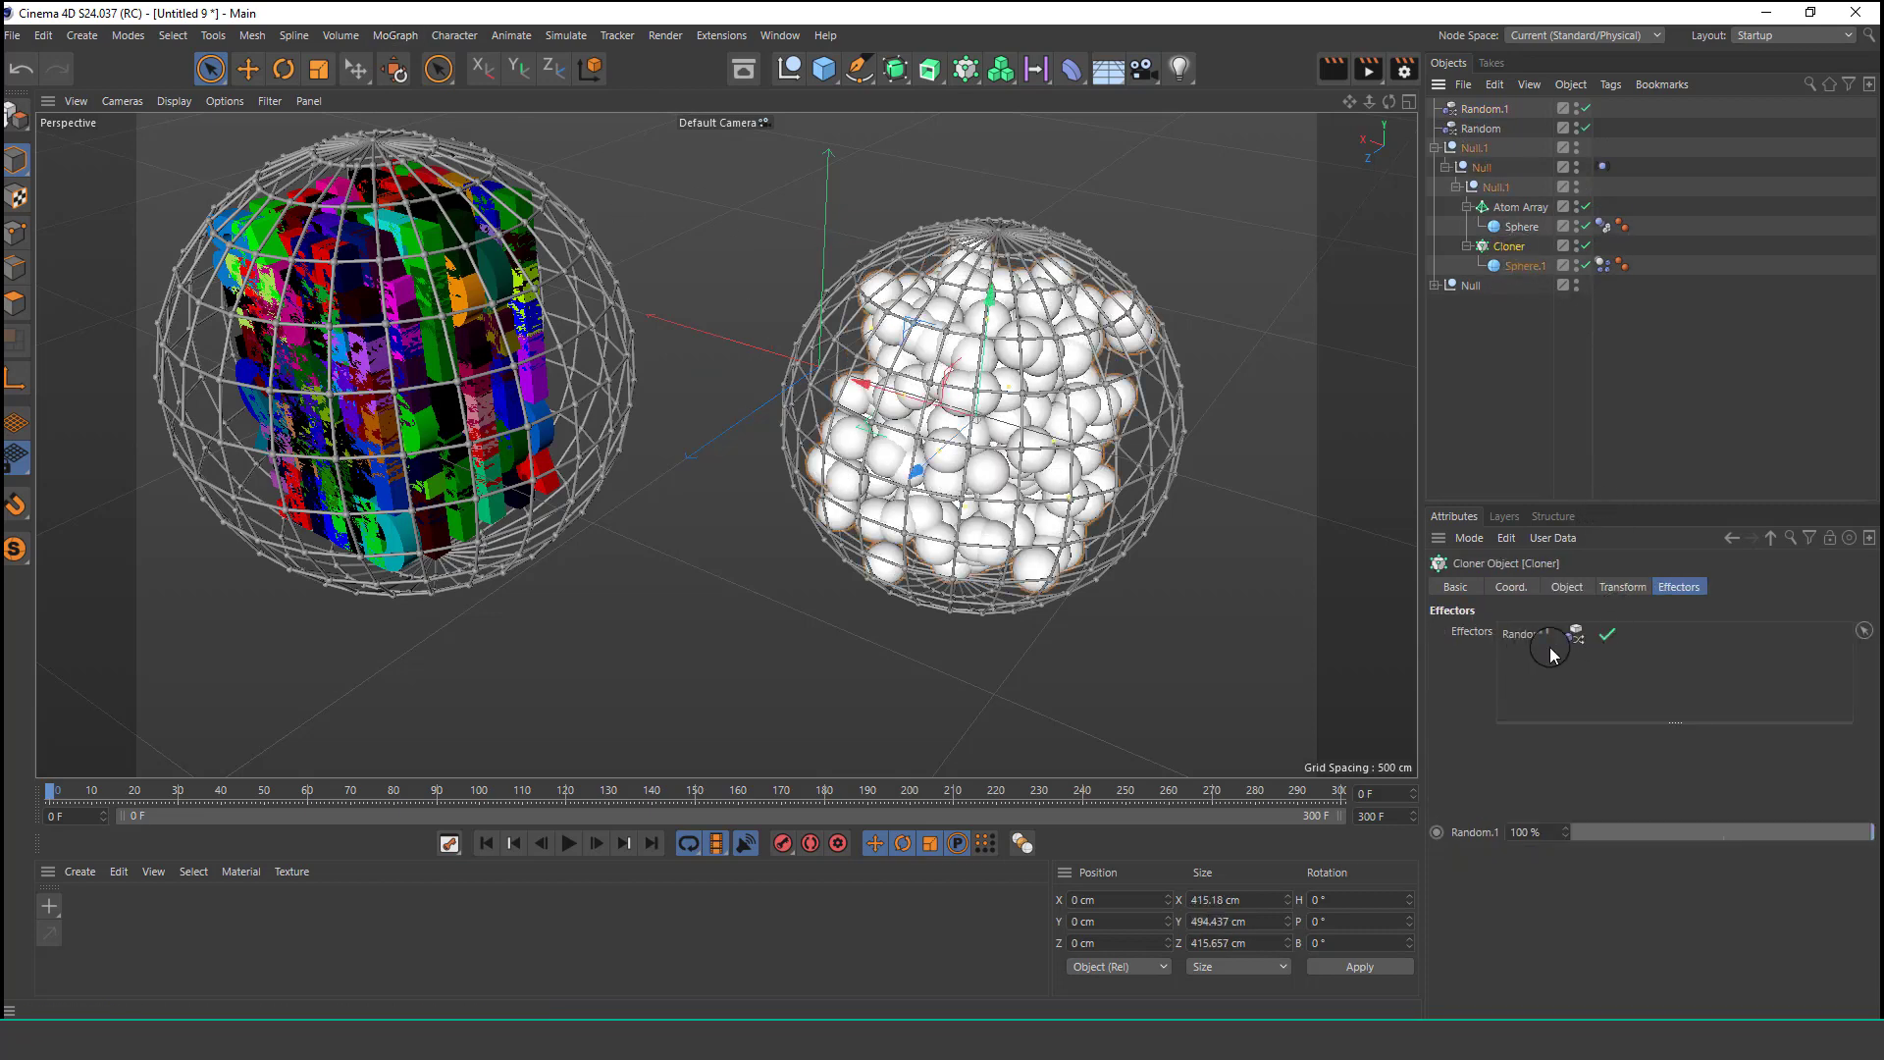
# Turn off position randomizing in the second Random effector and switch its Color Mode to Effector Color.
pyautogui.click(1501, 110)
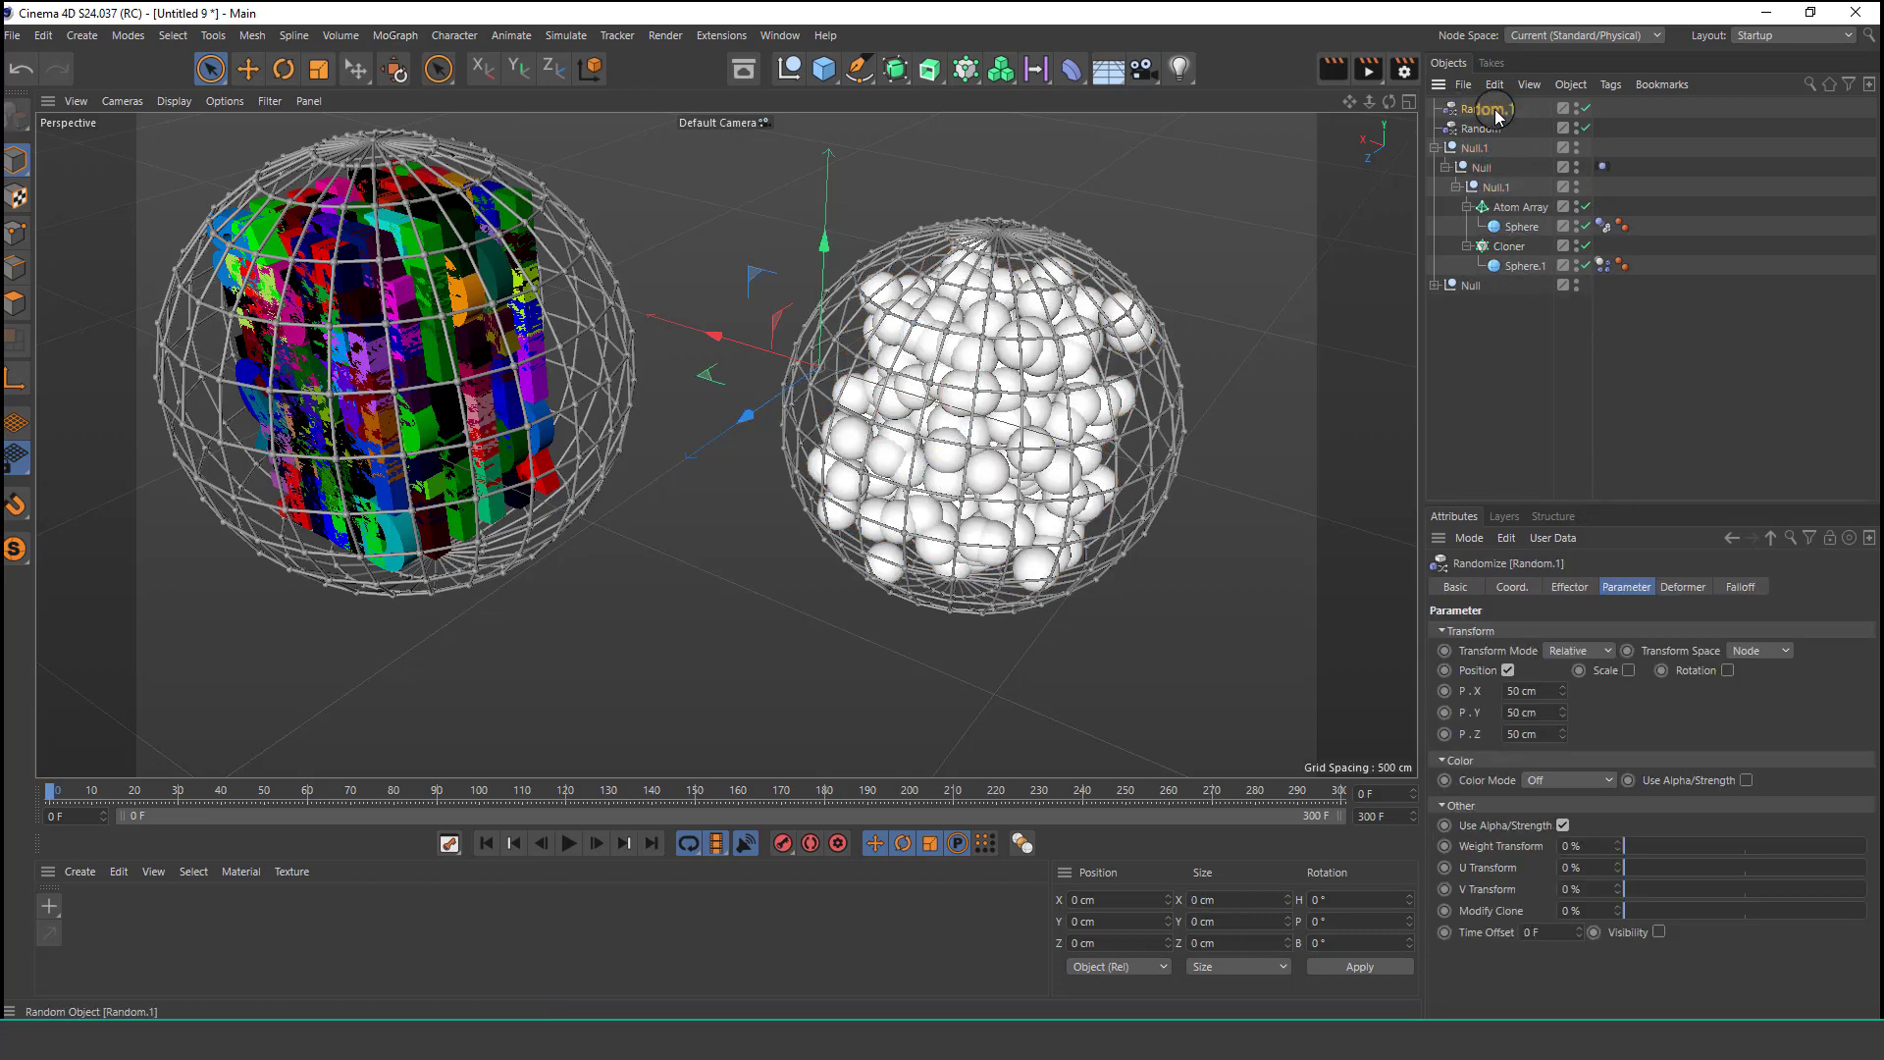
pyautogui.click(1508, 671)
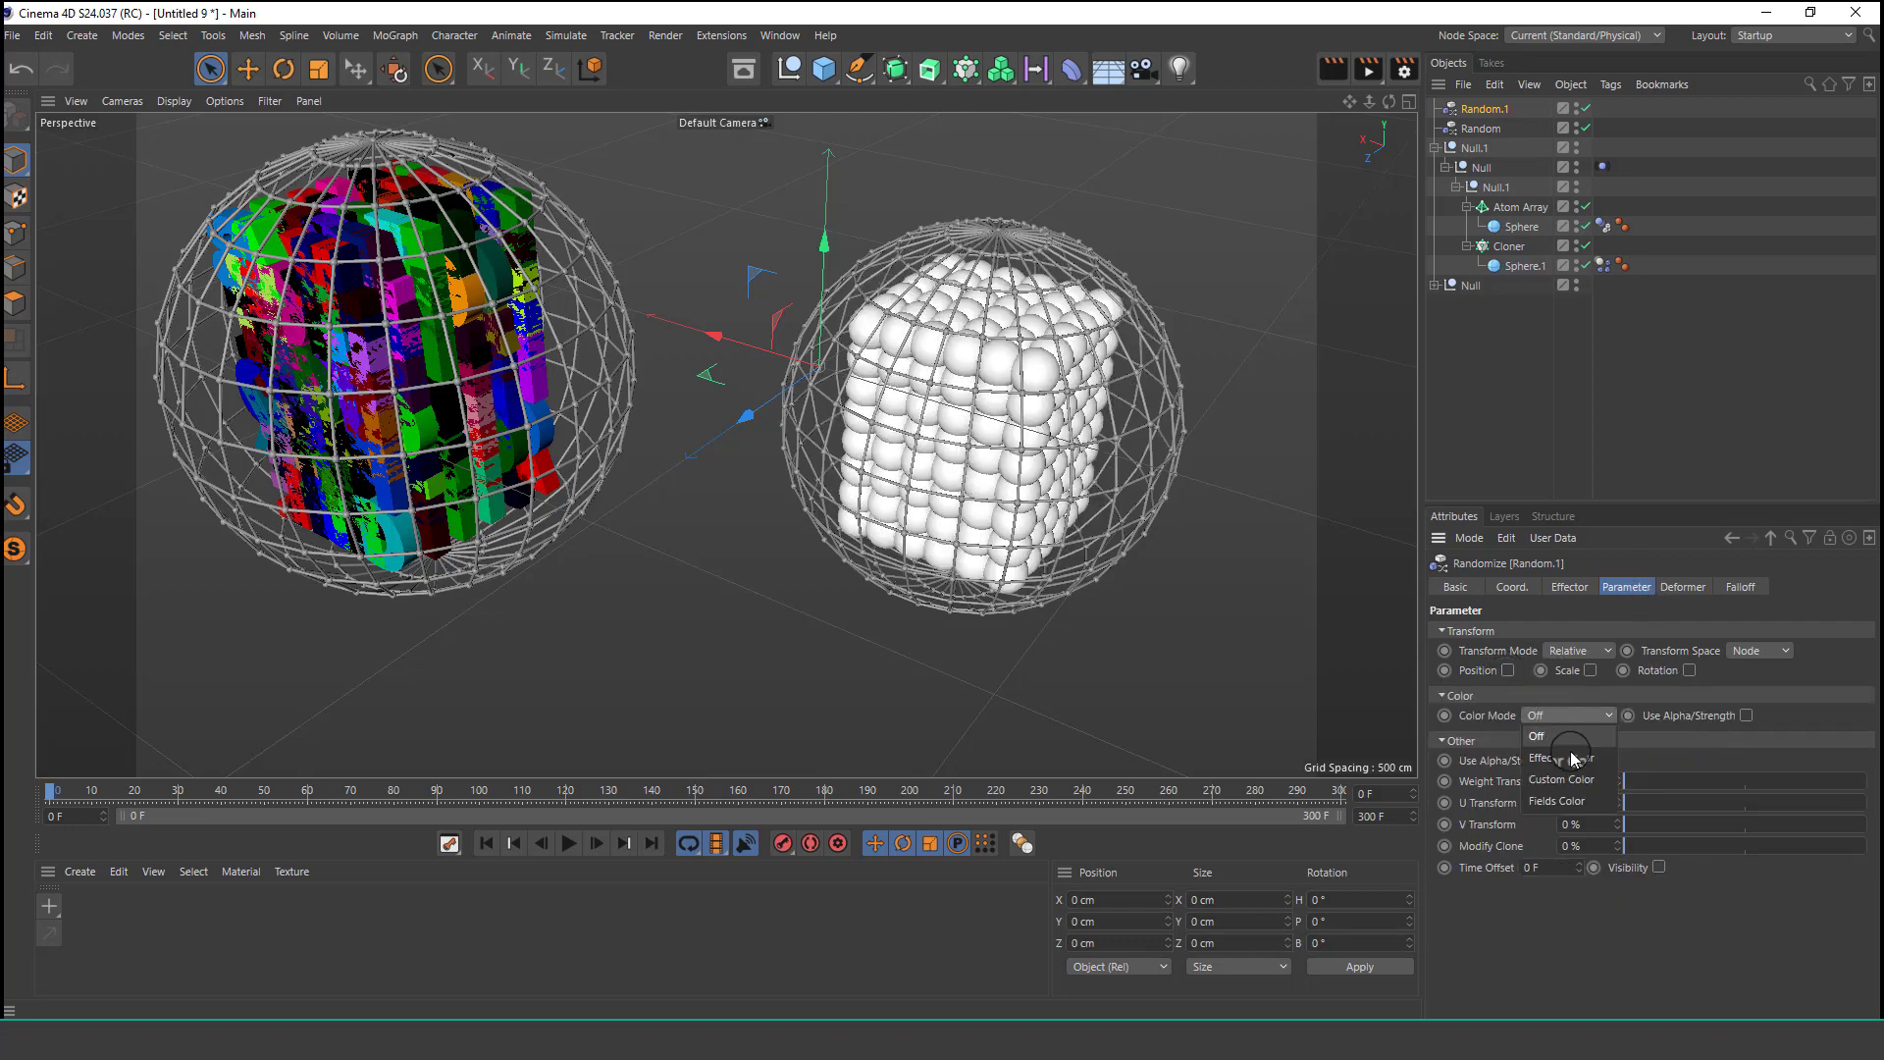
pyautogui.click(1577, 758)
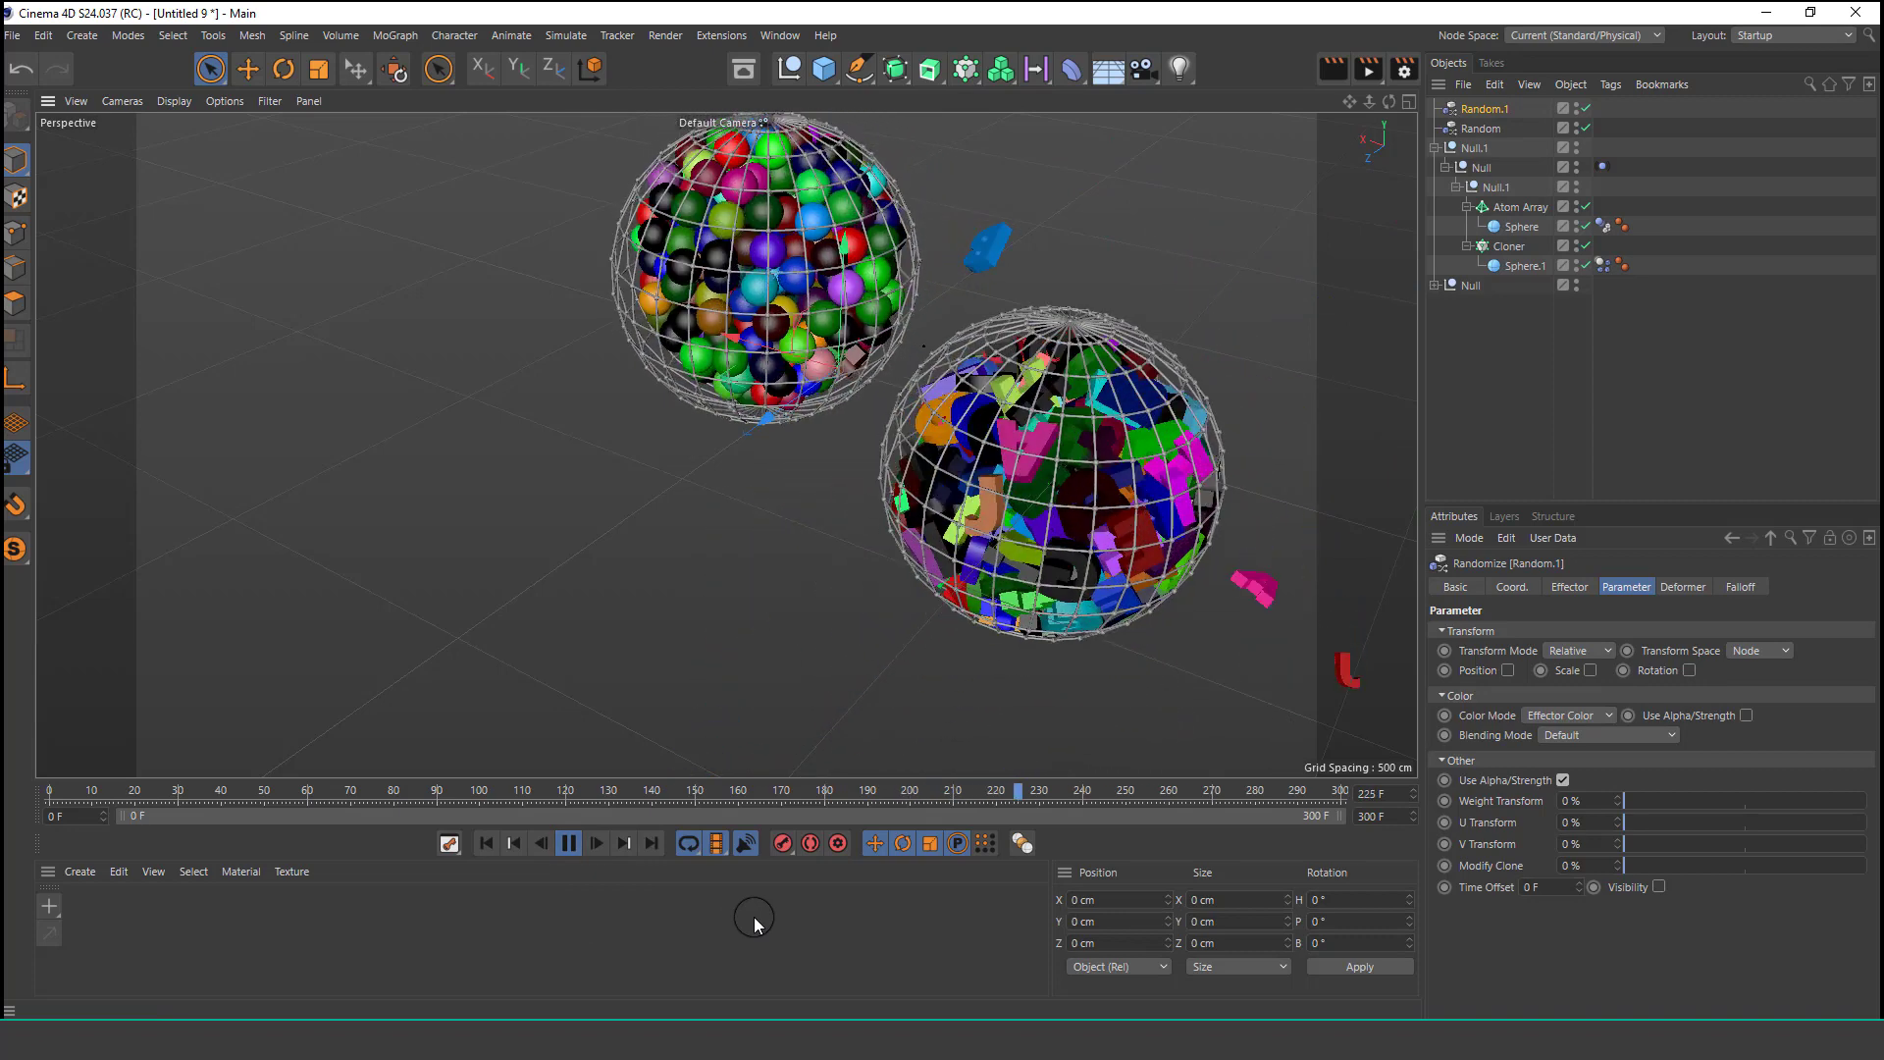
# Delete the second Random effector and the whole group containing the ball-filled sphere.
pyautogui.click(568, 842)
pyautogui.click(487, 844)
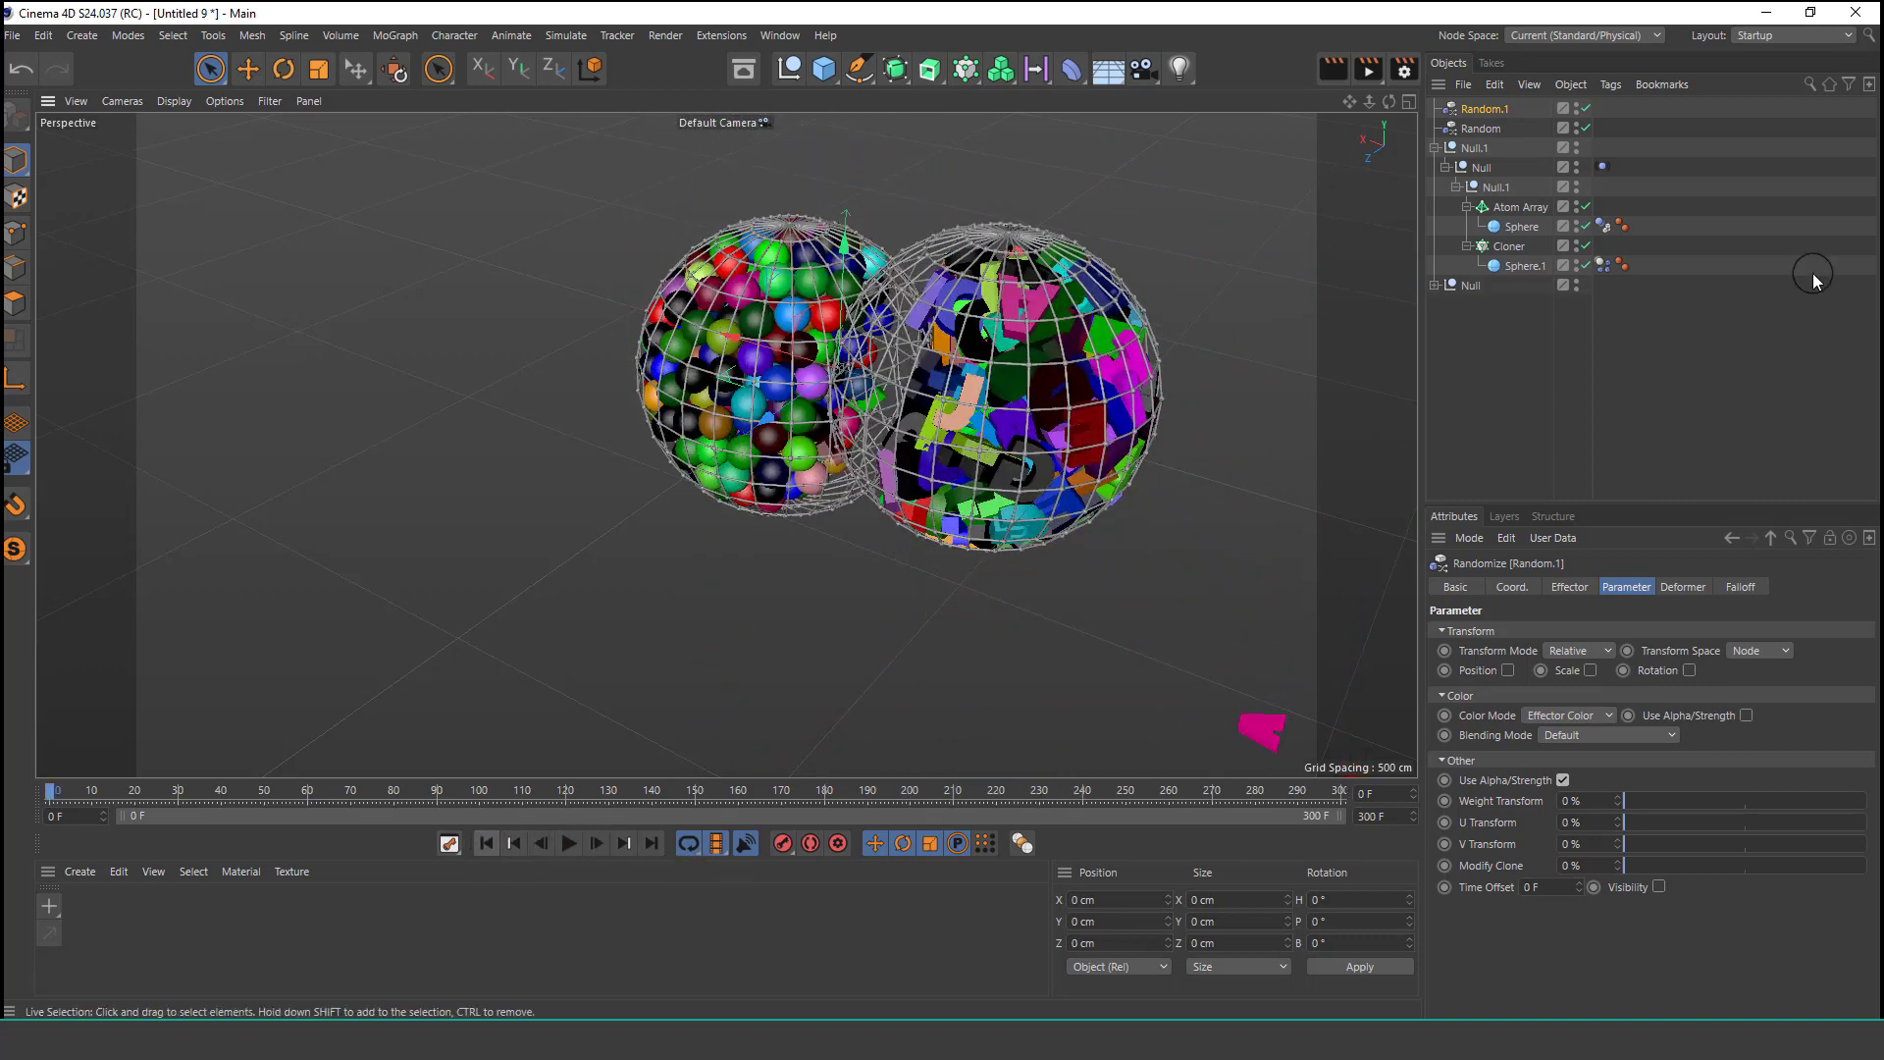
pyautogui.click(1466, 285)
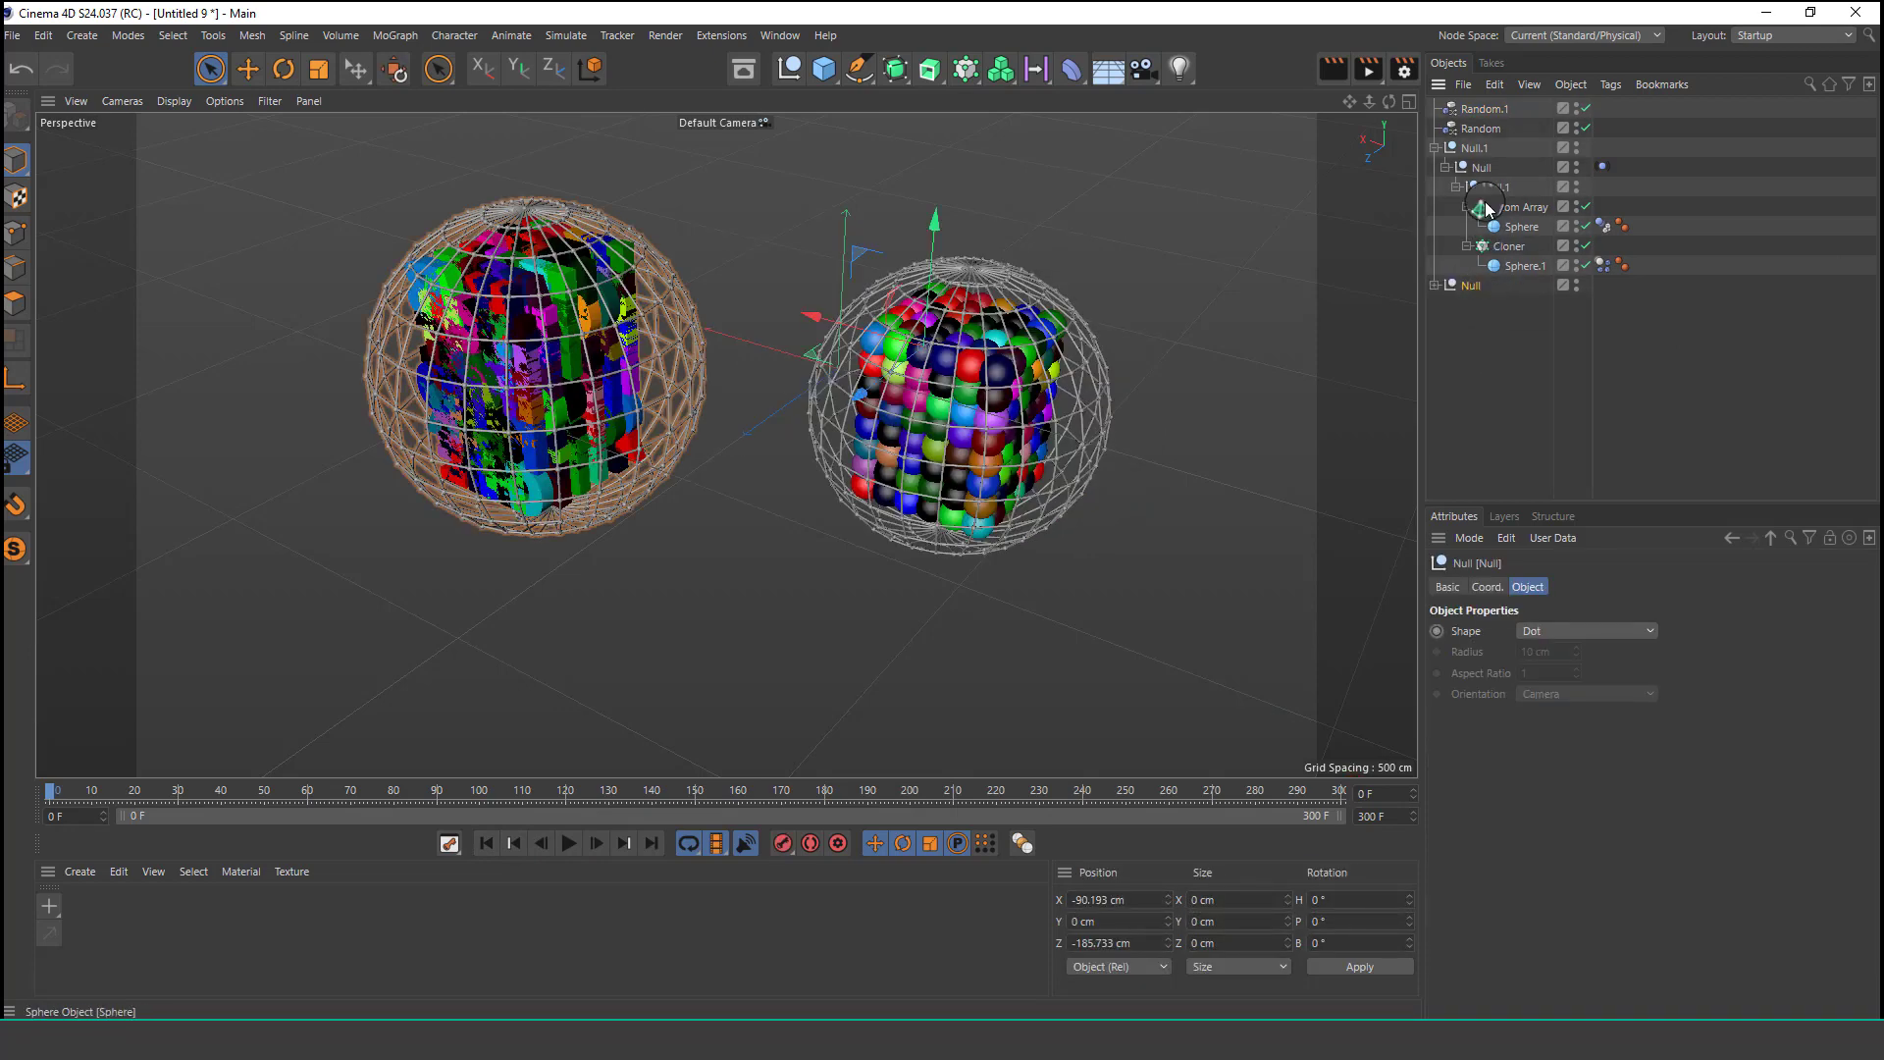
pyautogui.click(1483, 109)
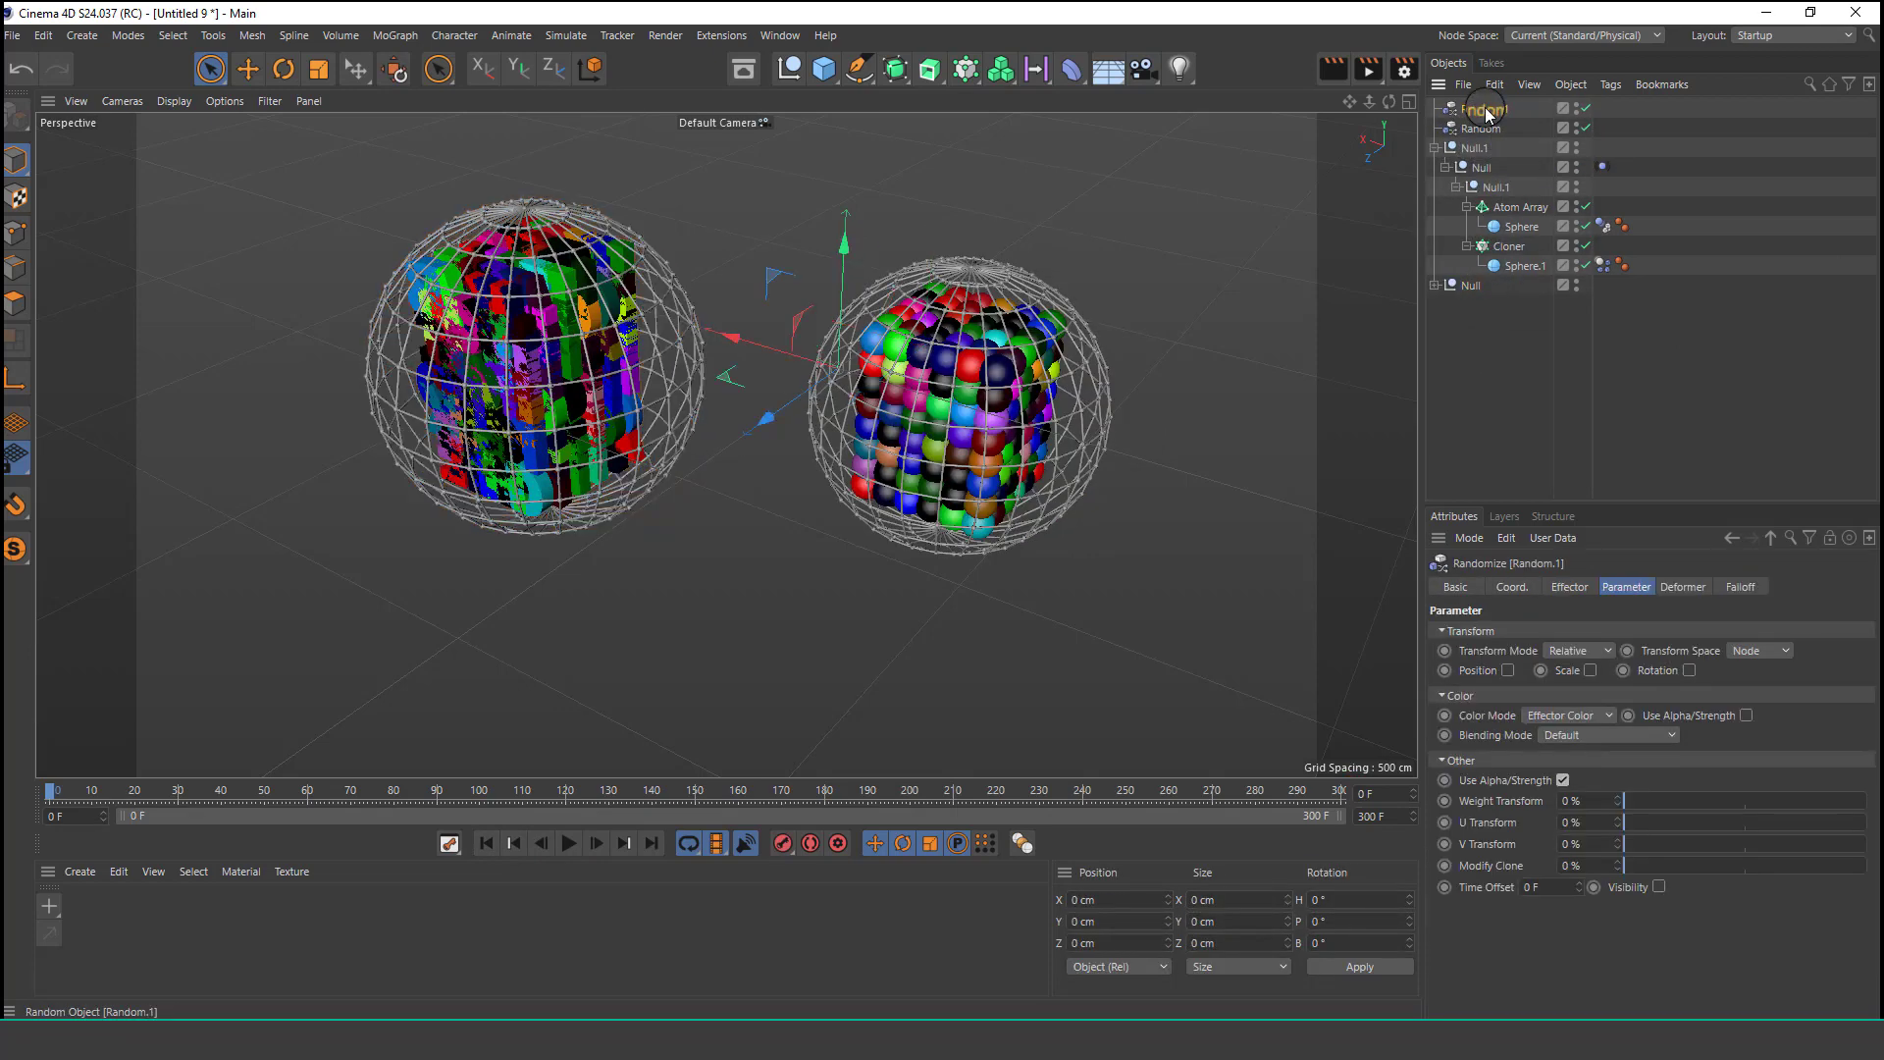
pyautogui.press('Delete')
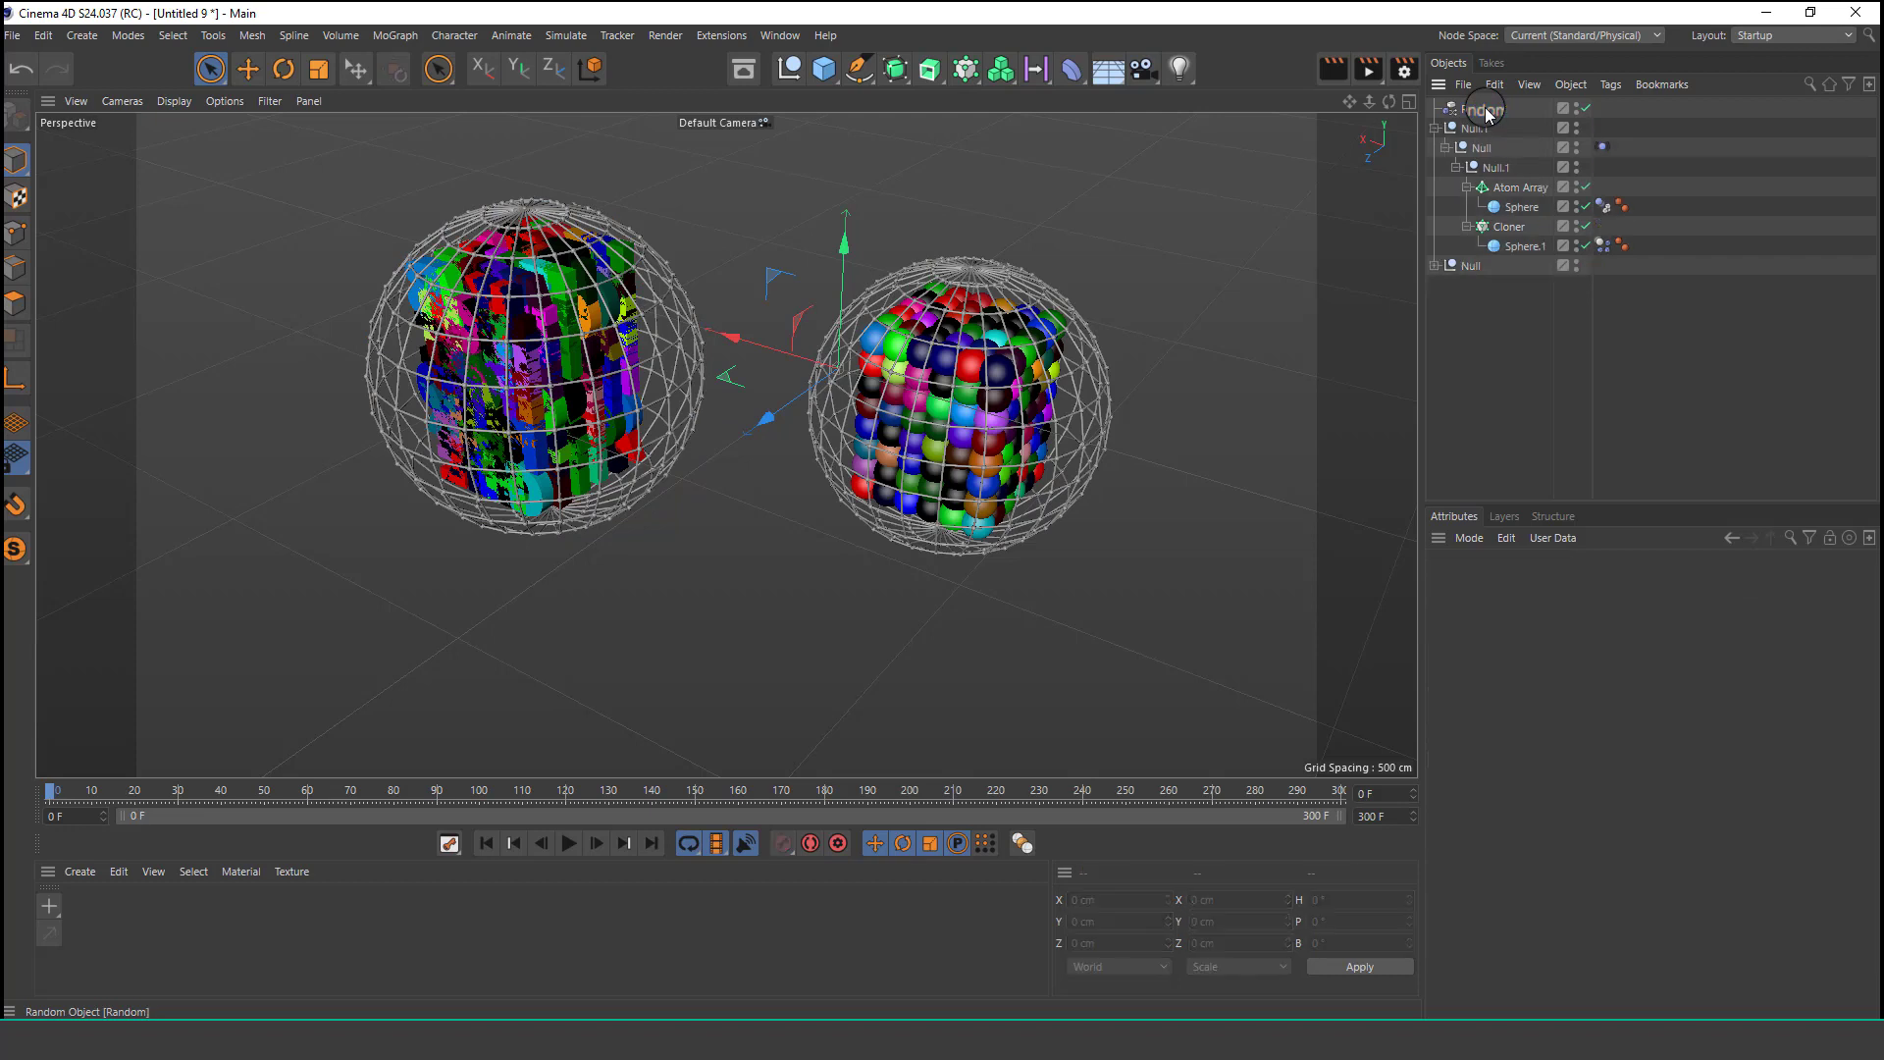
pyautogui.click(1472, 266)
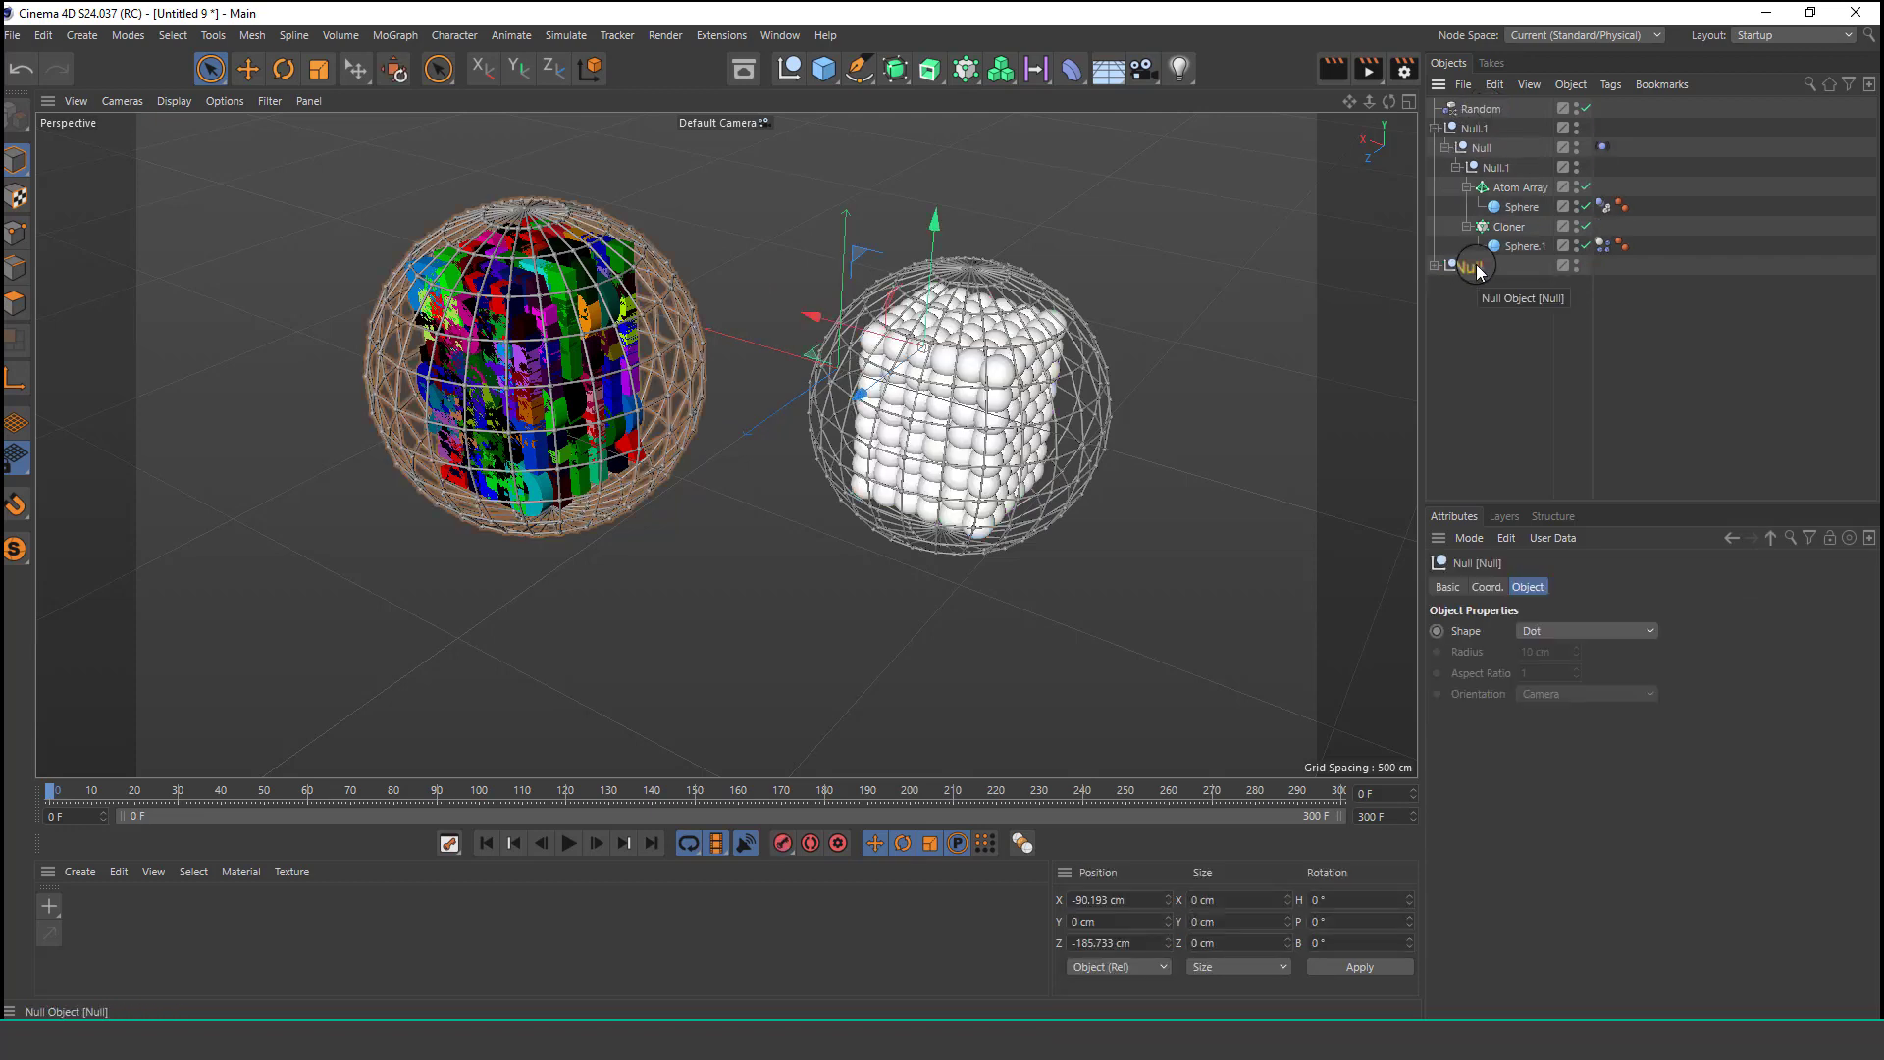
pyautogui.click(1434, 128)
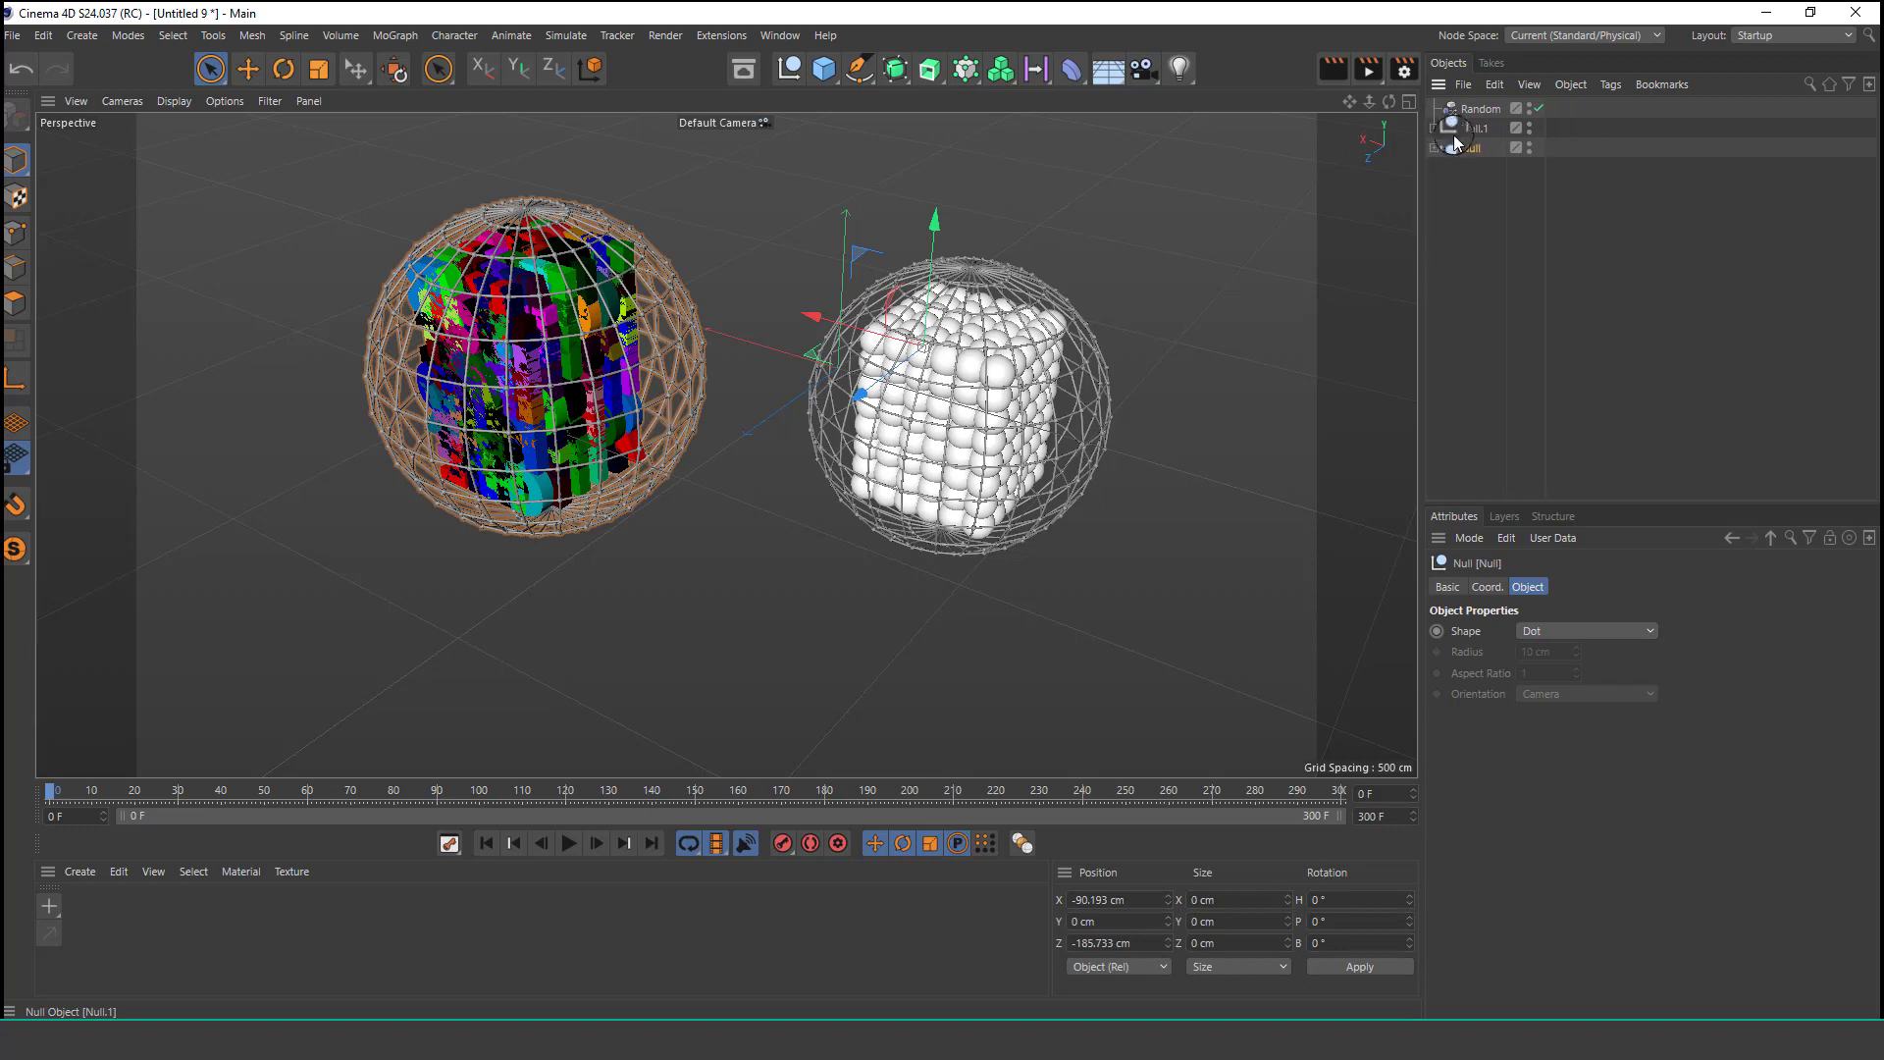
pyautogui.press('Delete')
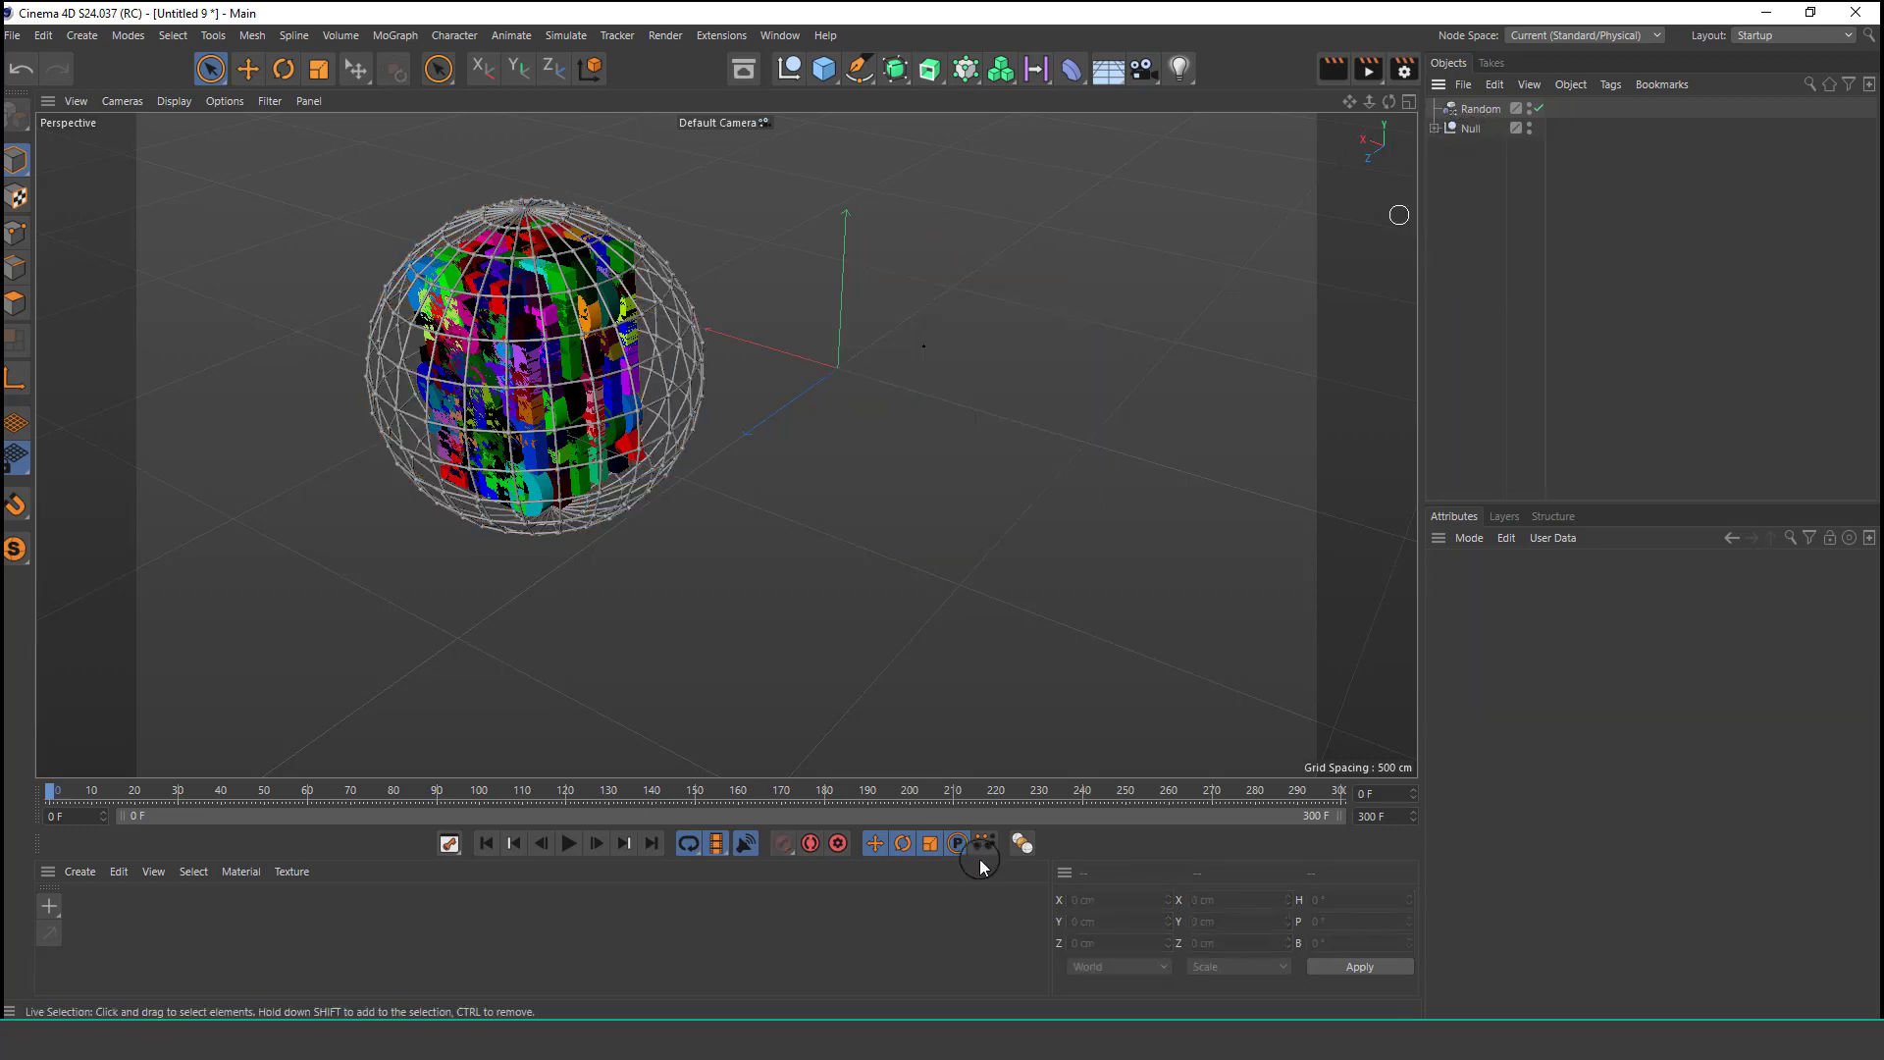
# Play the animation and orbit the view around the remaining letter-filled sphere to review it.
pyautogui.click(573, 842)
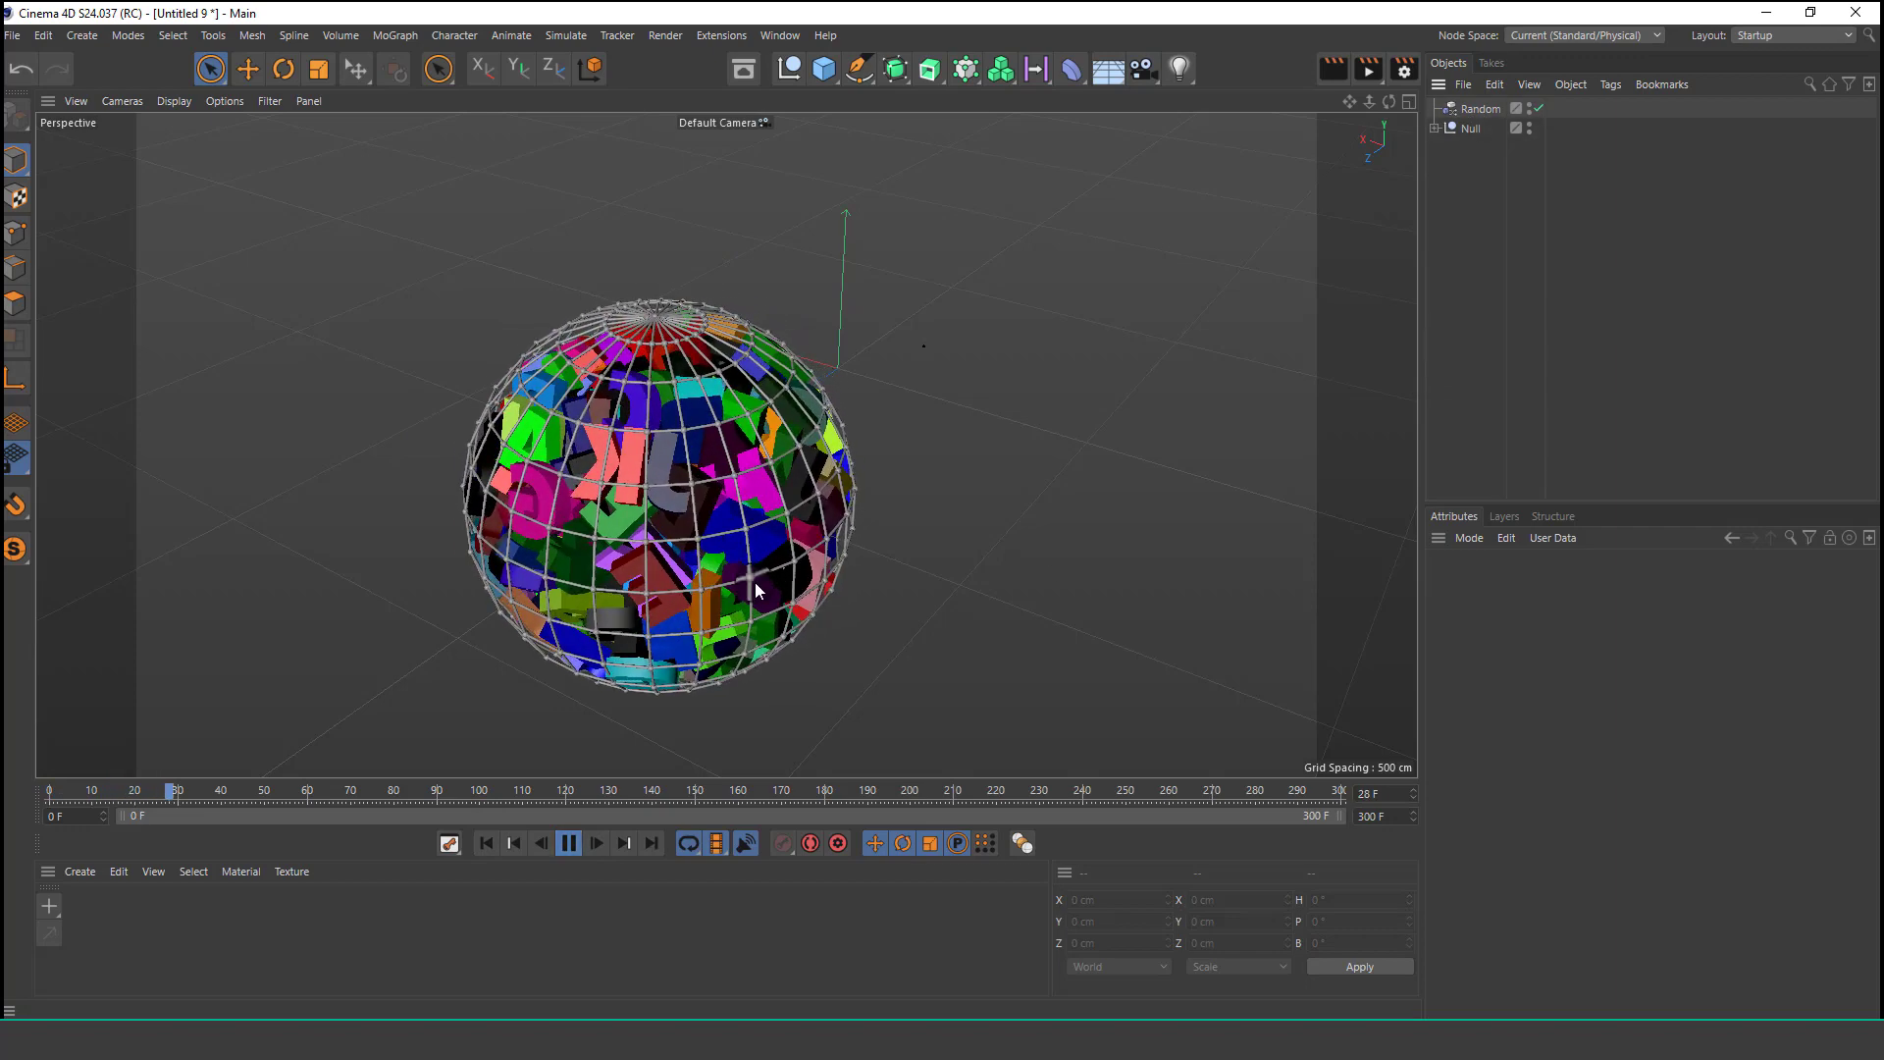
pyautogui.keyDown('alt'); pyautogui.moveTo(633, 489); pyautogui.dragTo(652, 429, button='right'); pyautogui.keyUp('alt')
pyautogui.keyDown('alt'); pyautogui.moveTo(671, 387); pyautogui.dragTo(790, 387, button='middle'); pyautogui.keyUp('alt')
pyautogui.click(568, 843)
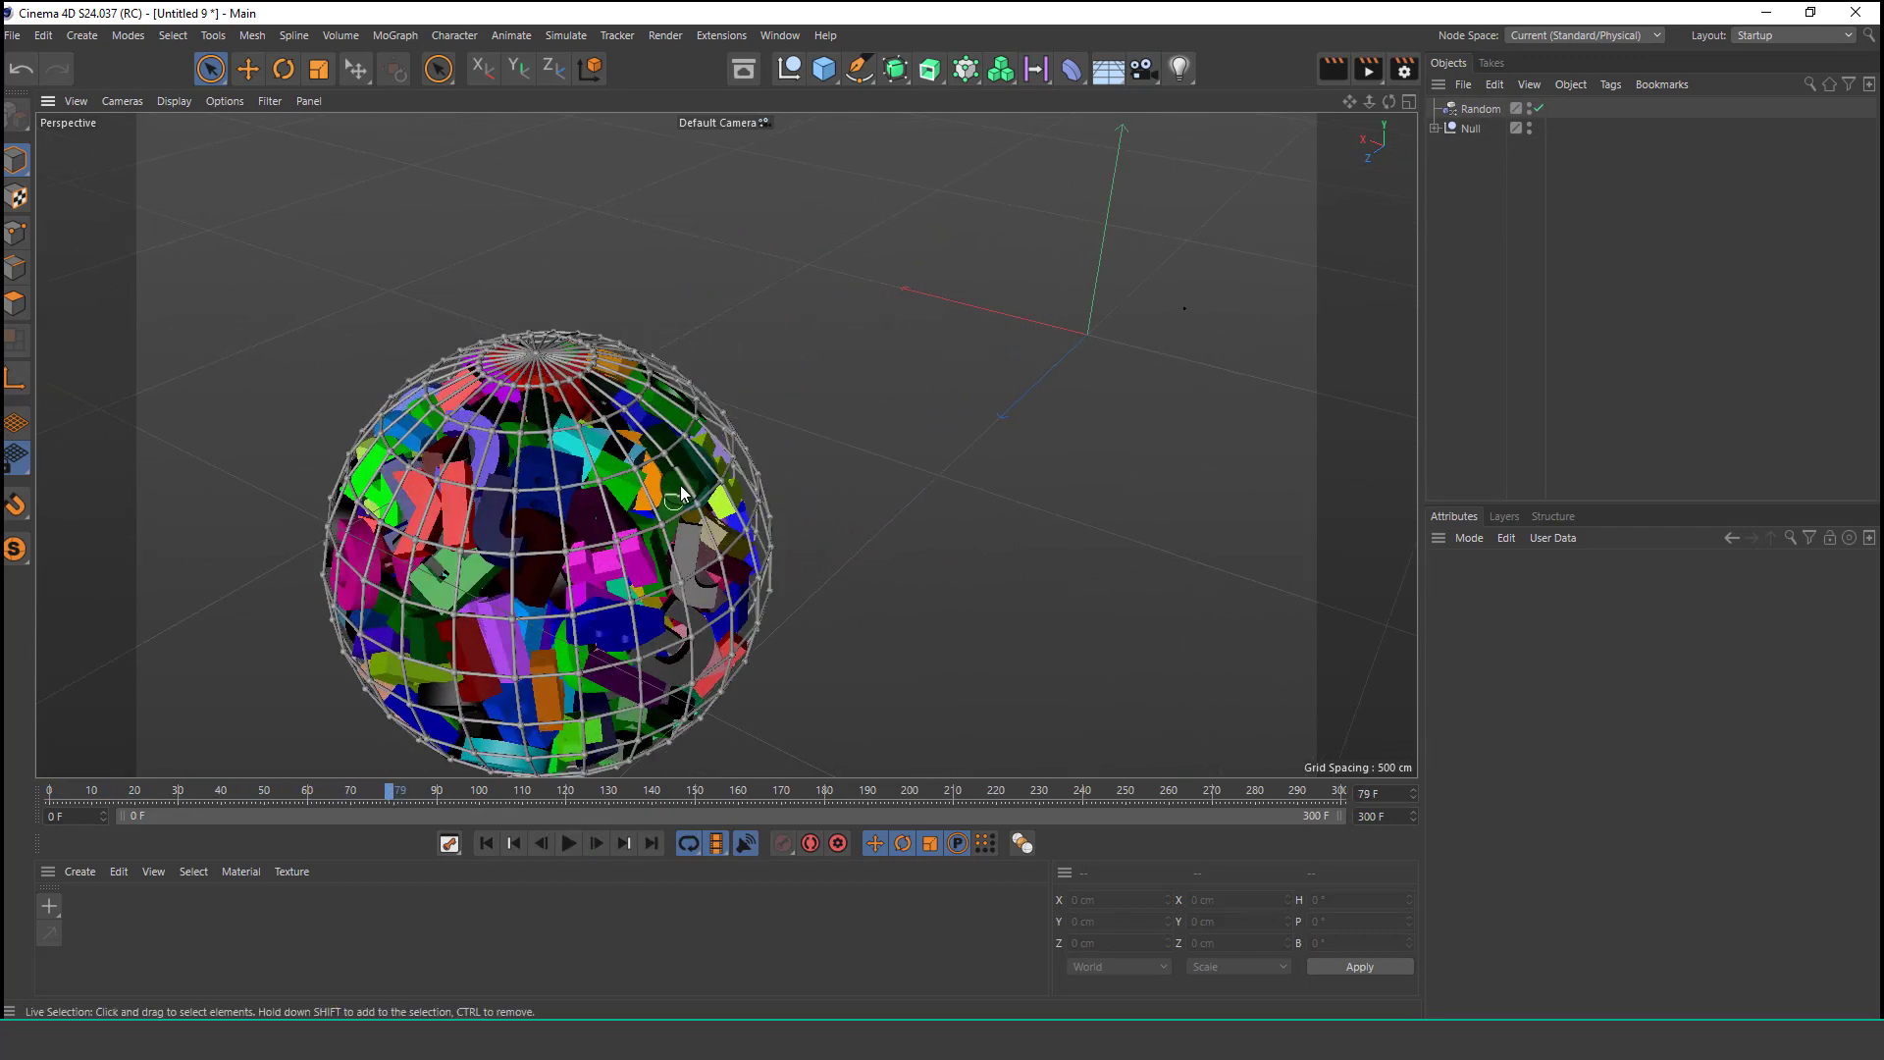
pyautogui.keyDown('alt'); pyautogui.moveTo(680, 485); pyautogui.dragTo(657, 557, button='right'); pyautogui.keyUp('alt')
# Add a target camera to the scene.
pyautogui.moveTo(1146, 66); pyautogui.dragTo(1257, 142)
pyautogui.keyDown('alt'); pyautogui.moveTo(857, 324); pyautogui.dragTo(749, 493, button='right'); pyautogui.keyUp('alt')
pyautogui.click(1574, 106)
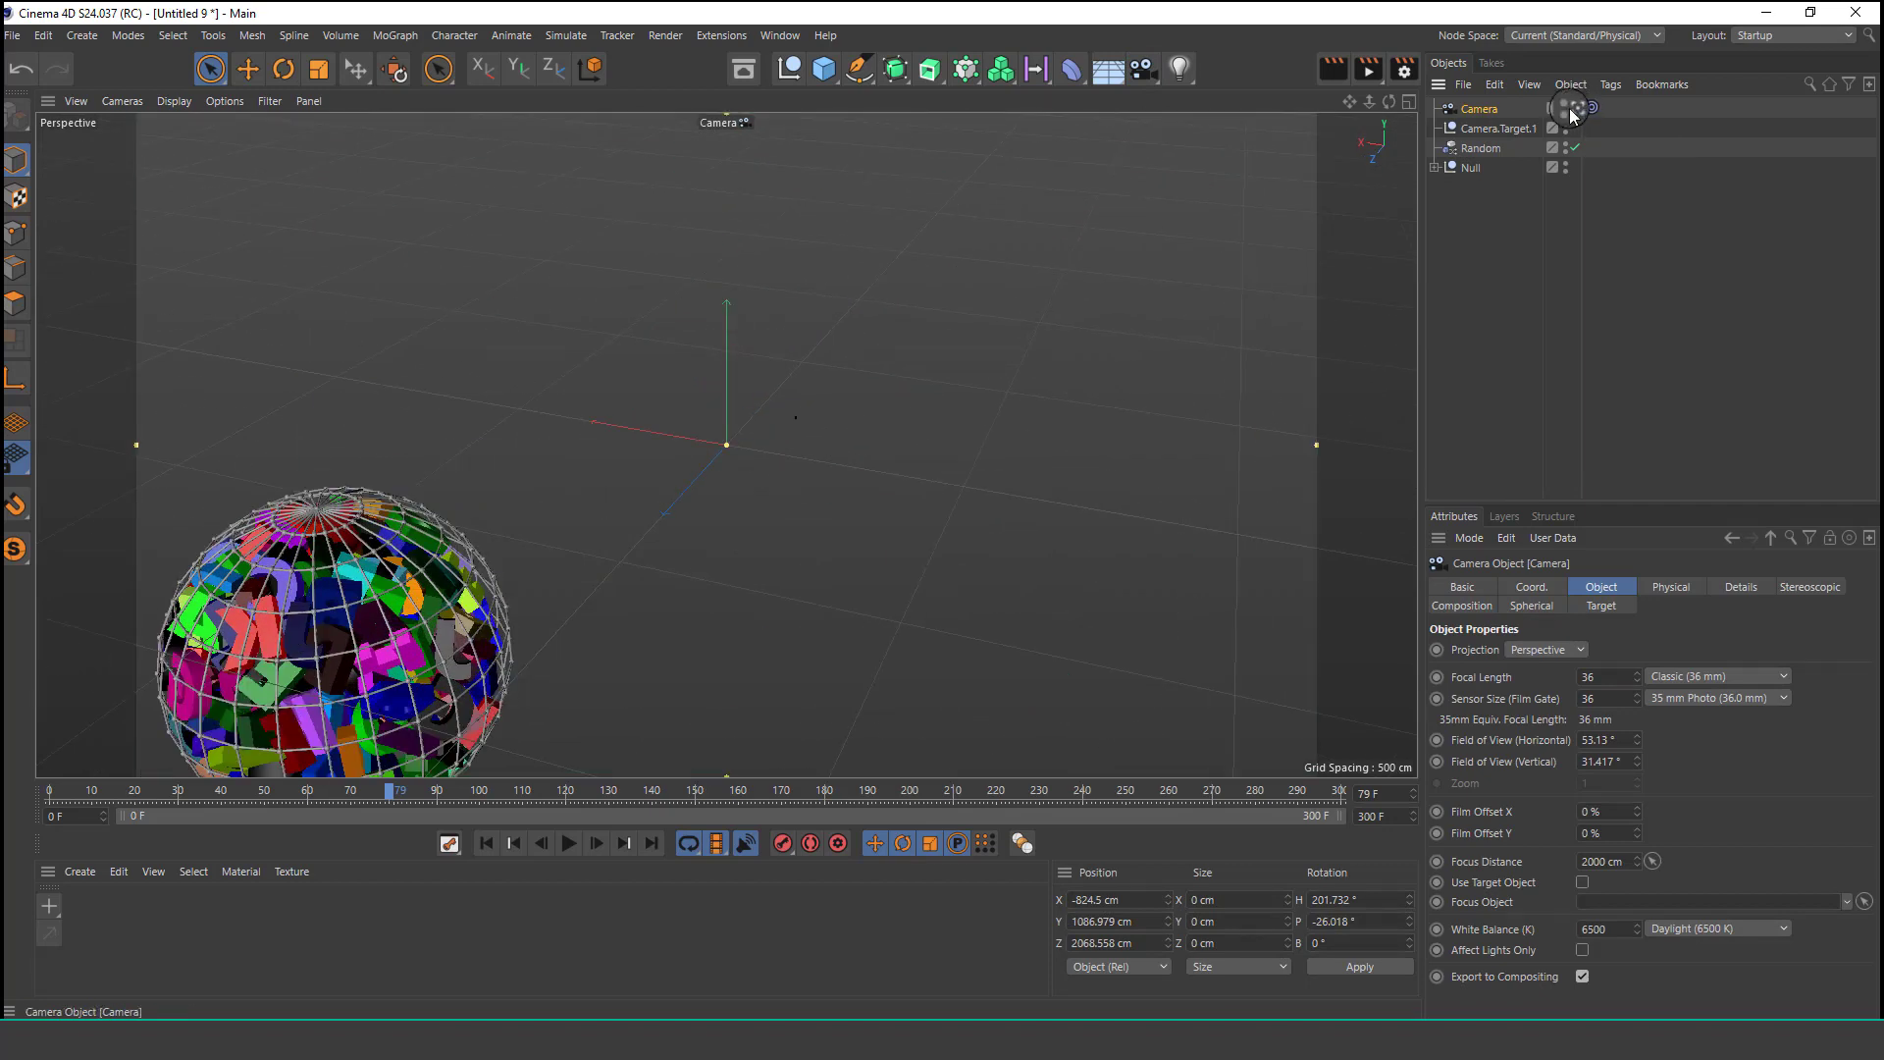
pyautogui.click(1573, 107)
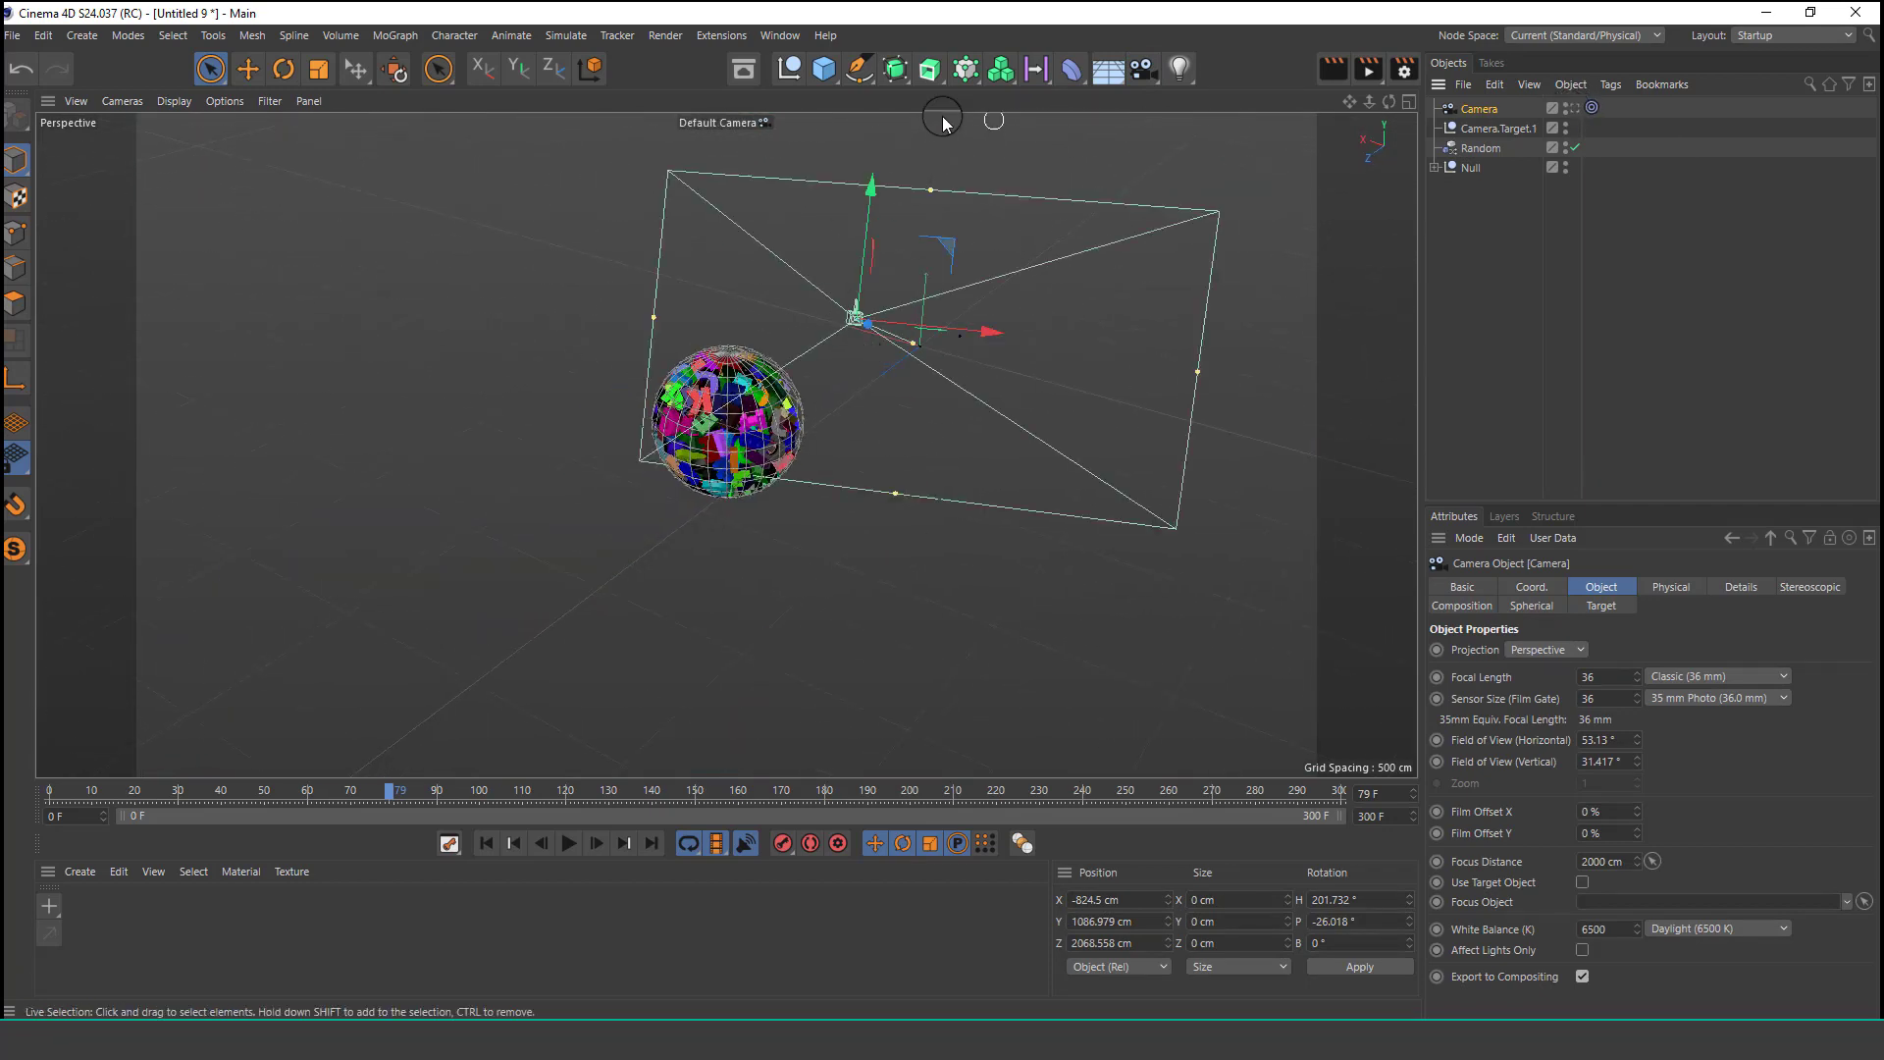
# Add a Circle spline lying in the XZ plane with a radius of 3200 cm.
pyautogui.click(853, 73)
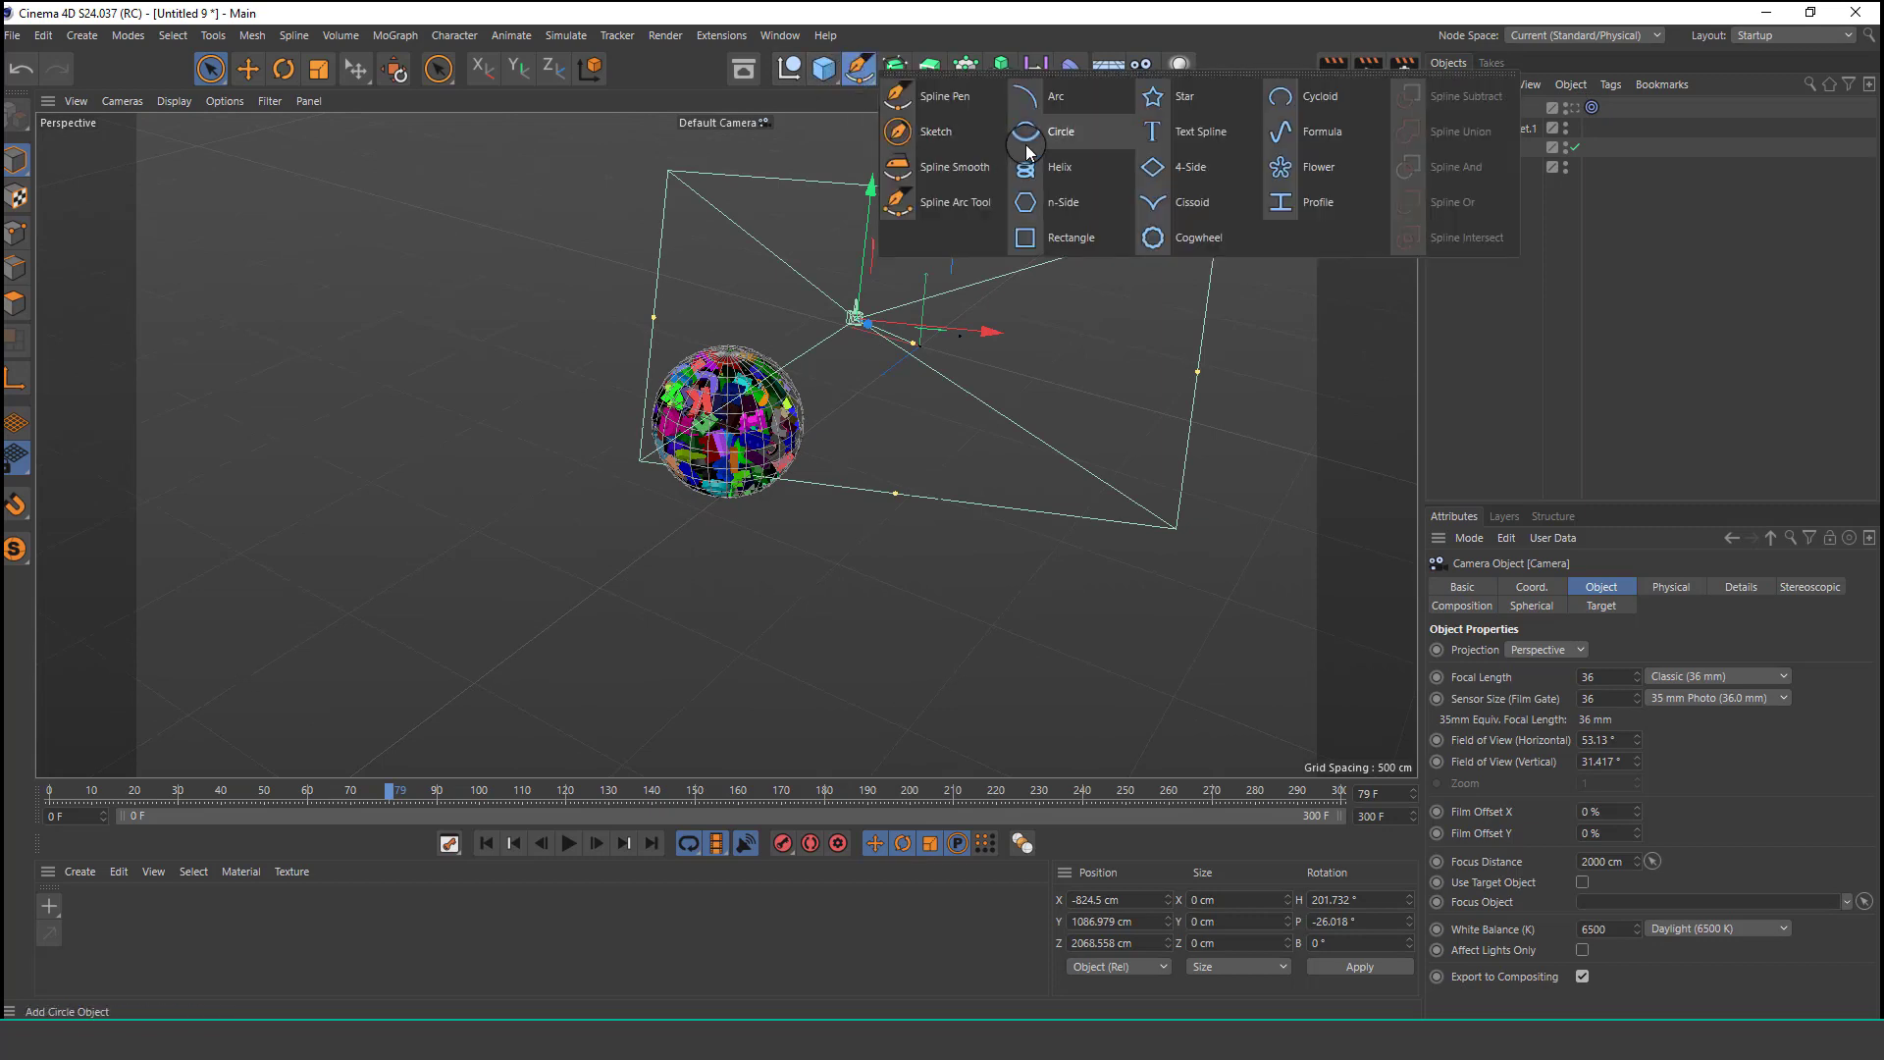
pyautogui.click(1061, 142)
pyautogui.keyDown('alt'); pyautogui.moveTo(961, 335); pyautogui.dragTo(975, 328); pyautogui.keyUp('alt')
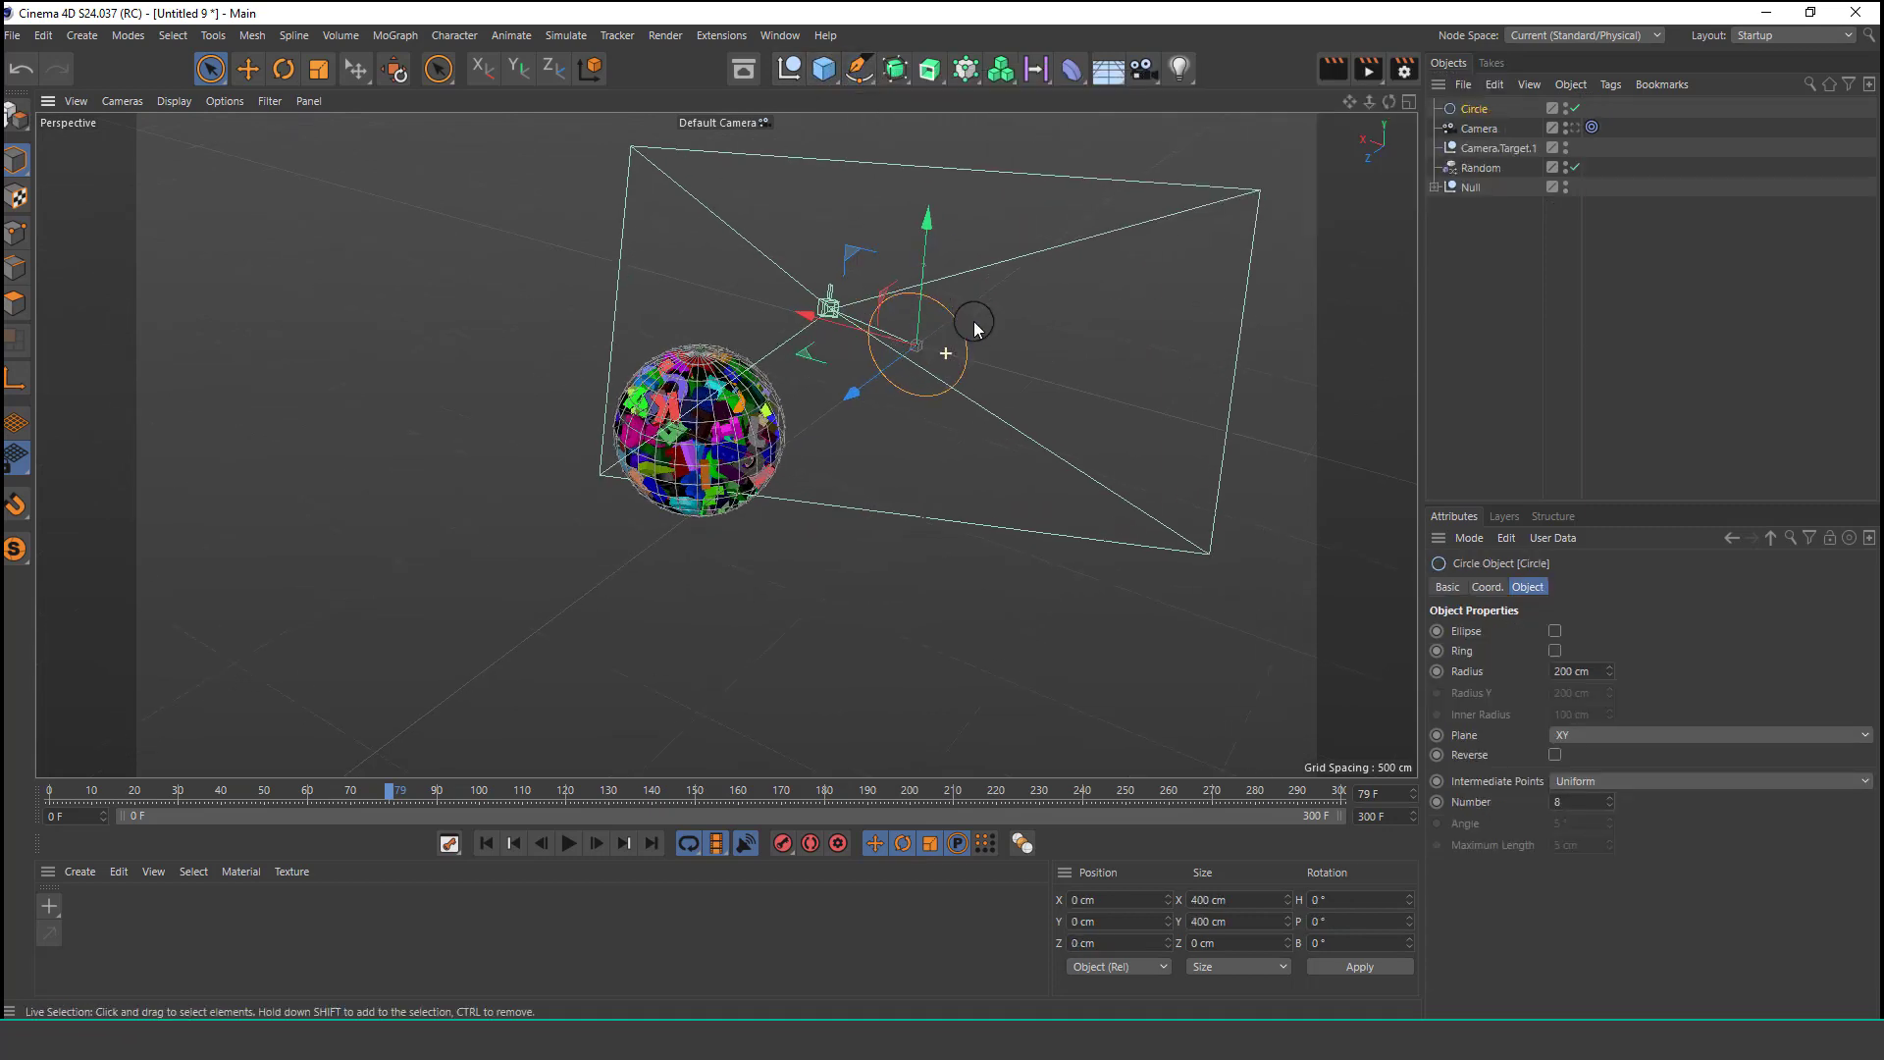
pyautogui.click(1606, 738)
pyautogui.click(1594, 790)
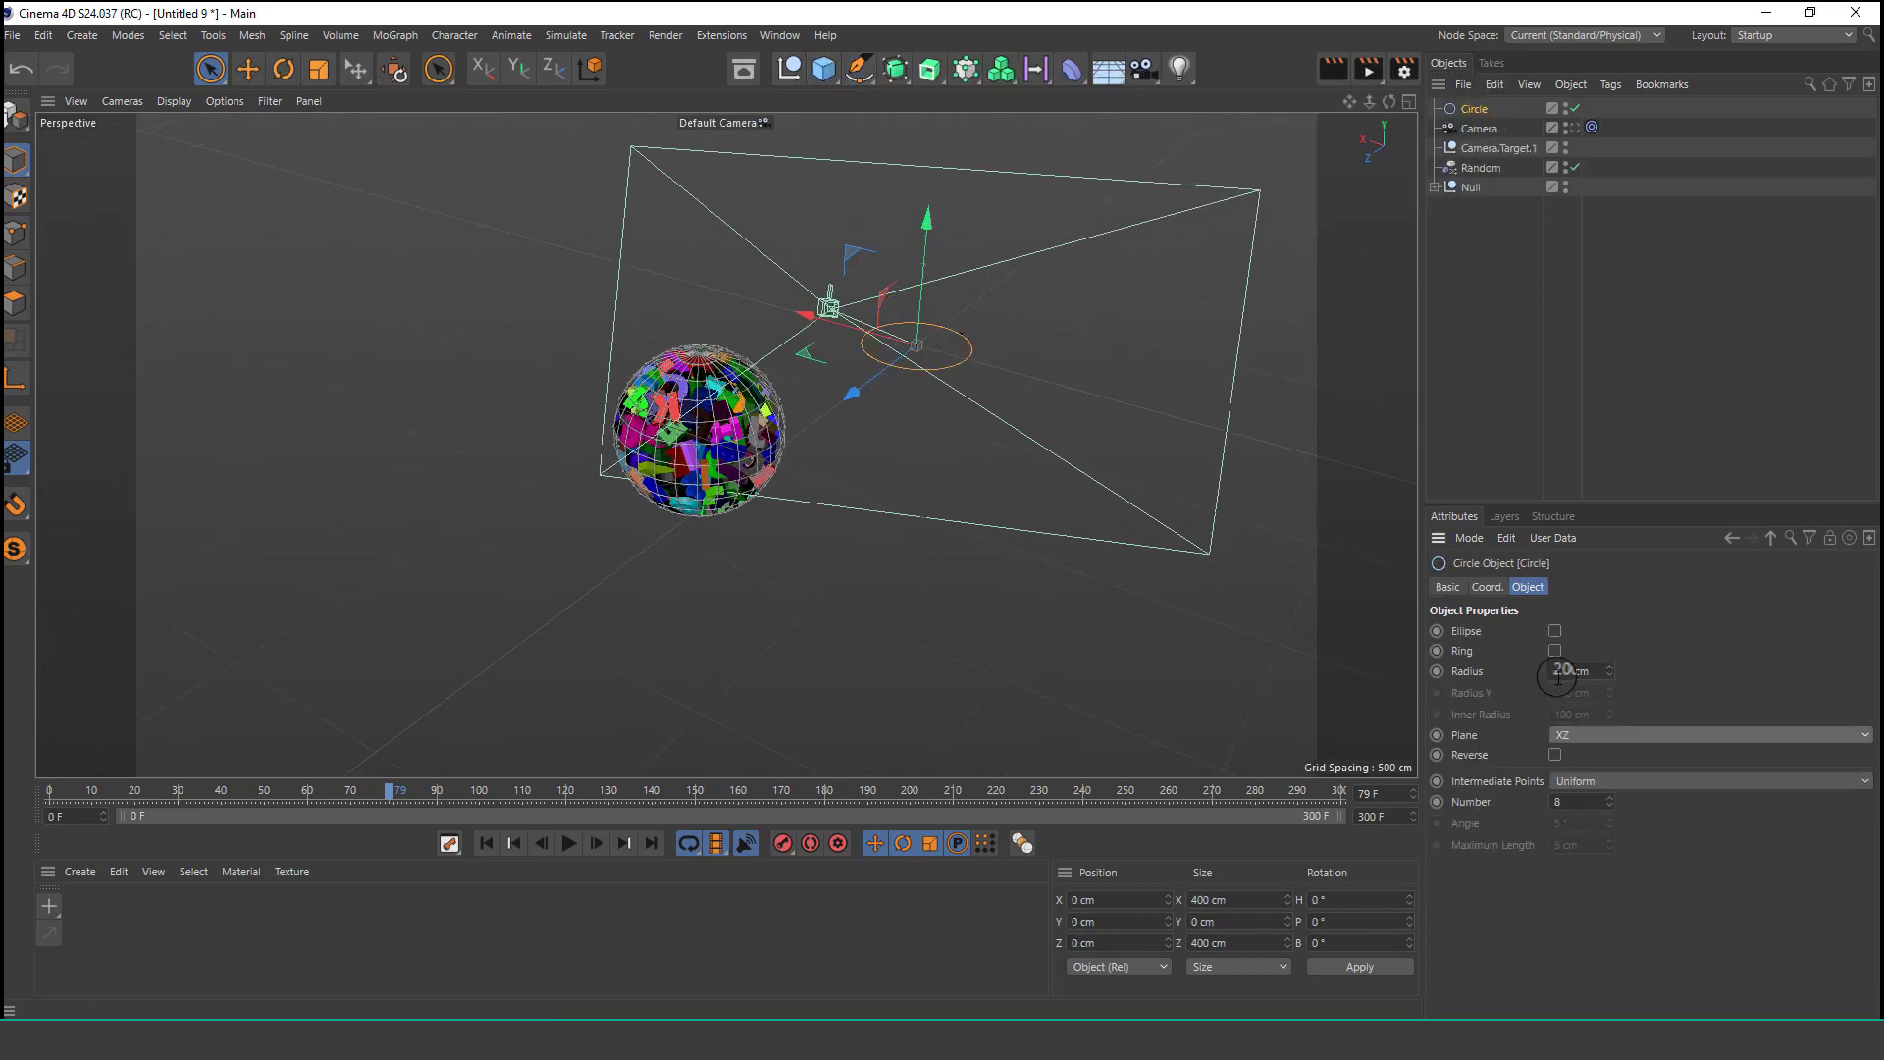
pyautogui.write('2')
pyautogui.press('Return')
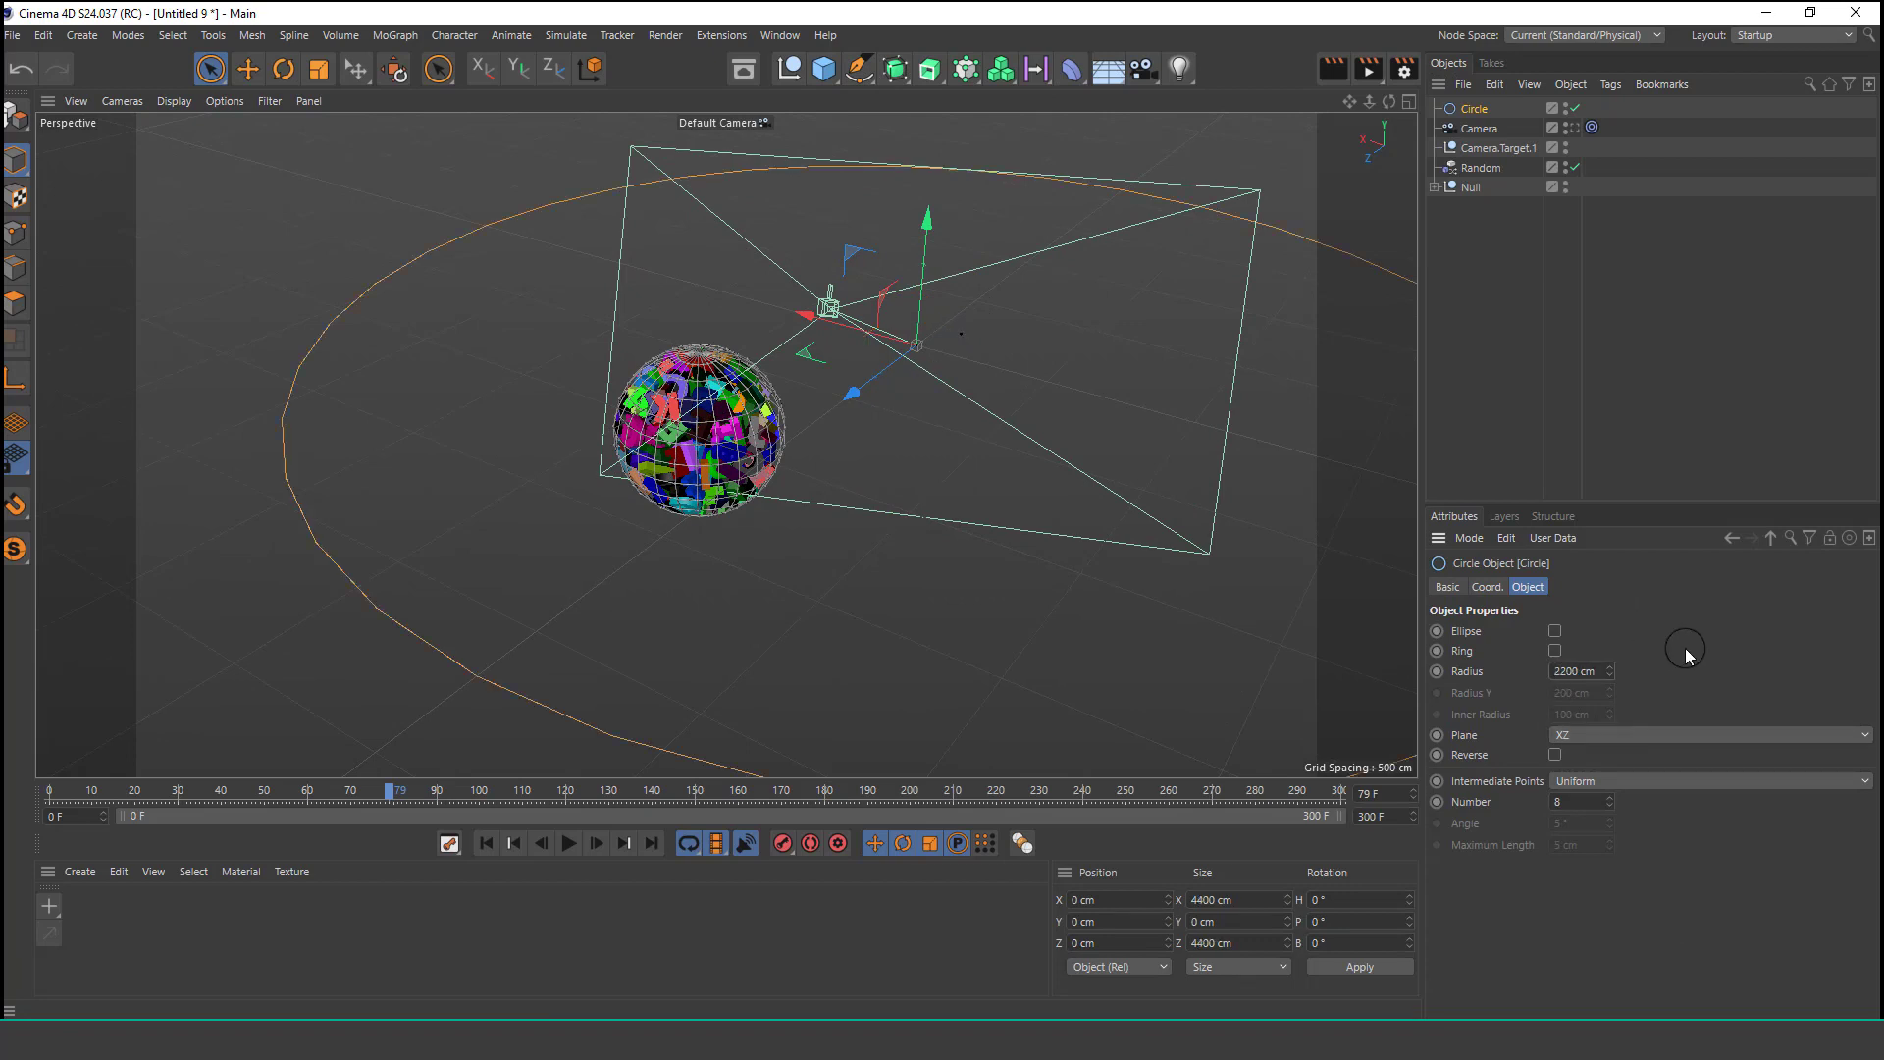
pyautogui.press('Return')
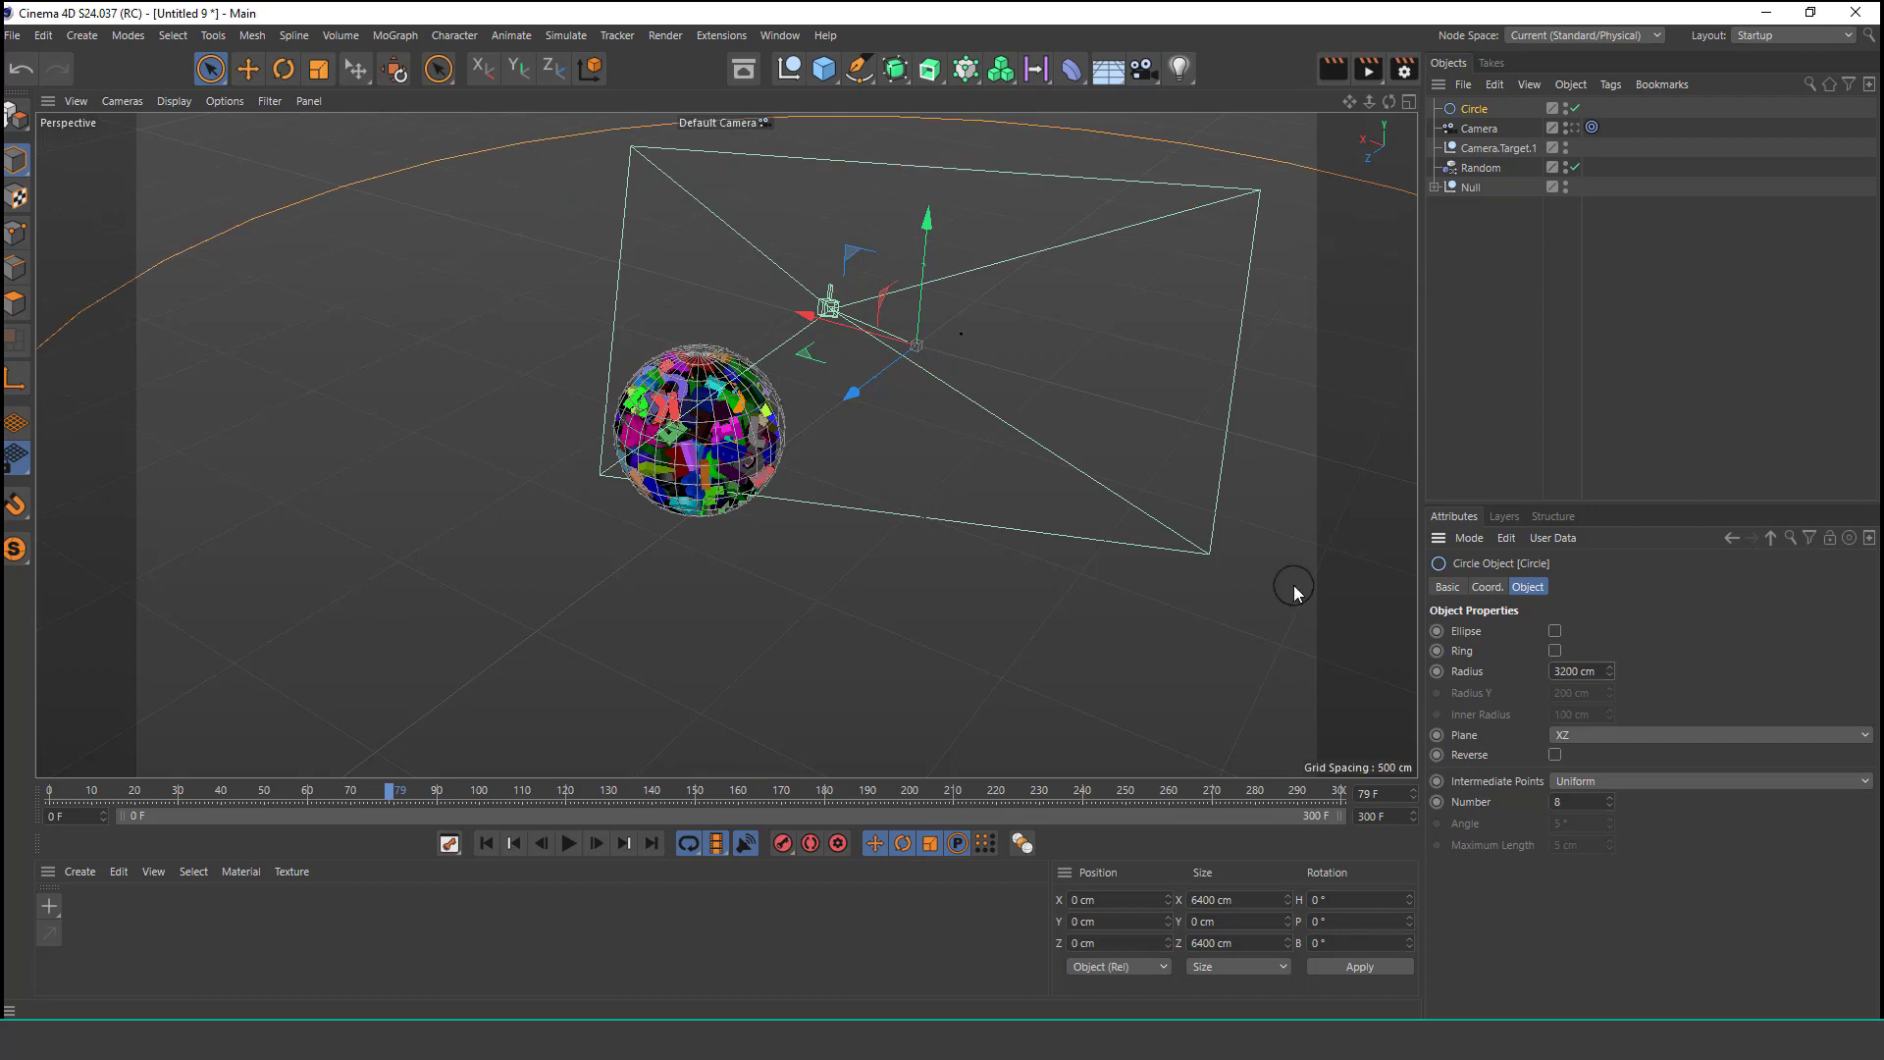
# Add an Align to Spline tag to the camera and set the Circle as its spline path.
pyautogui.keyDown('alt'); pyautogui.moveTo(890, 434); pyautogui.dragTo(1041, 368); pyautogui.keyUp('alt')
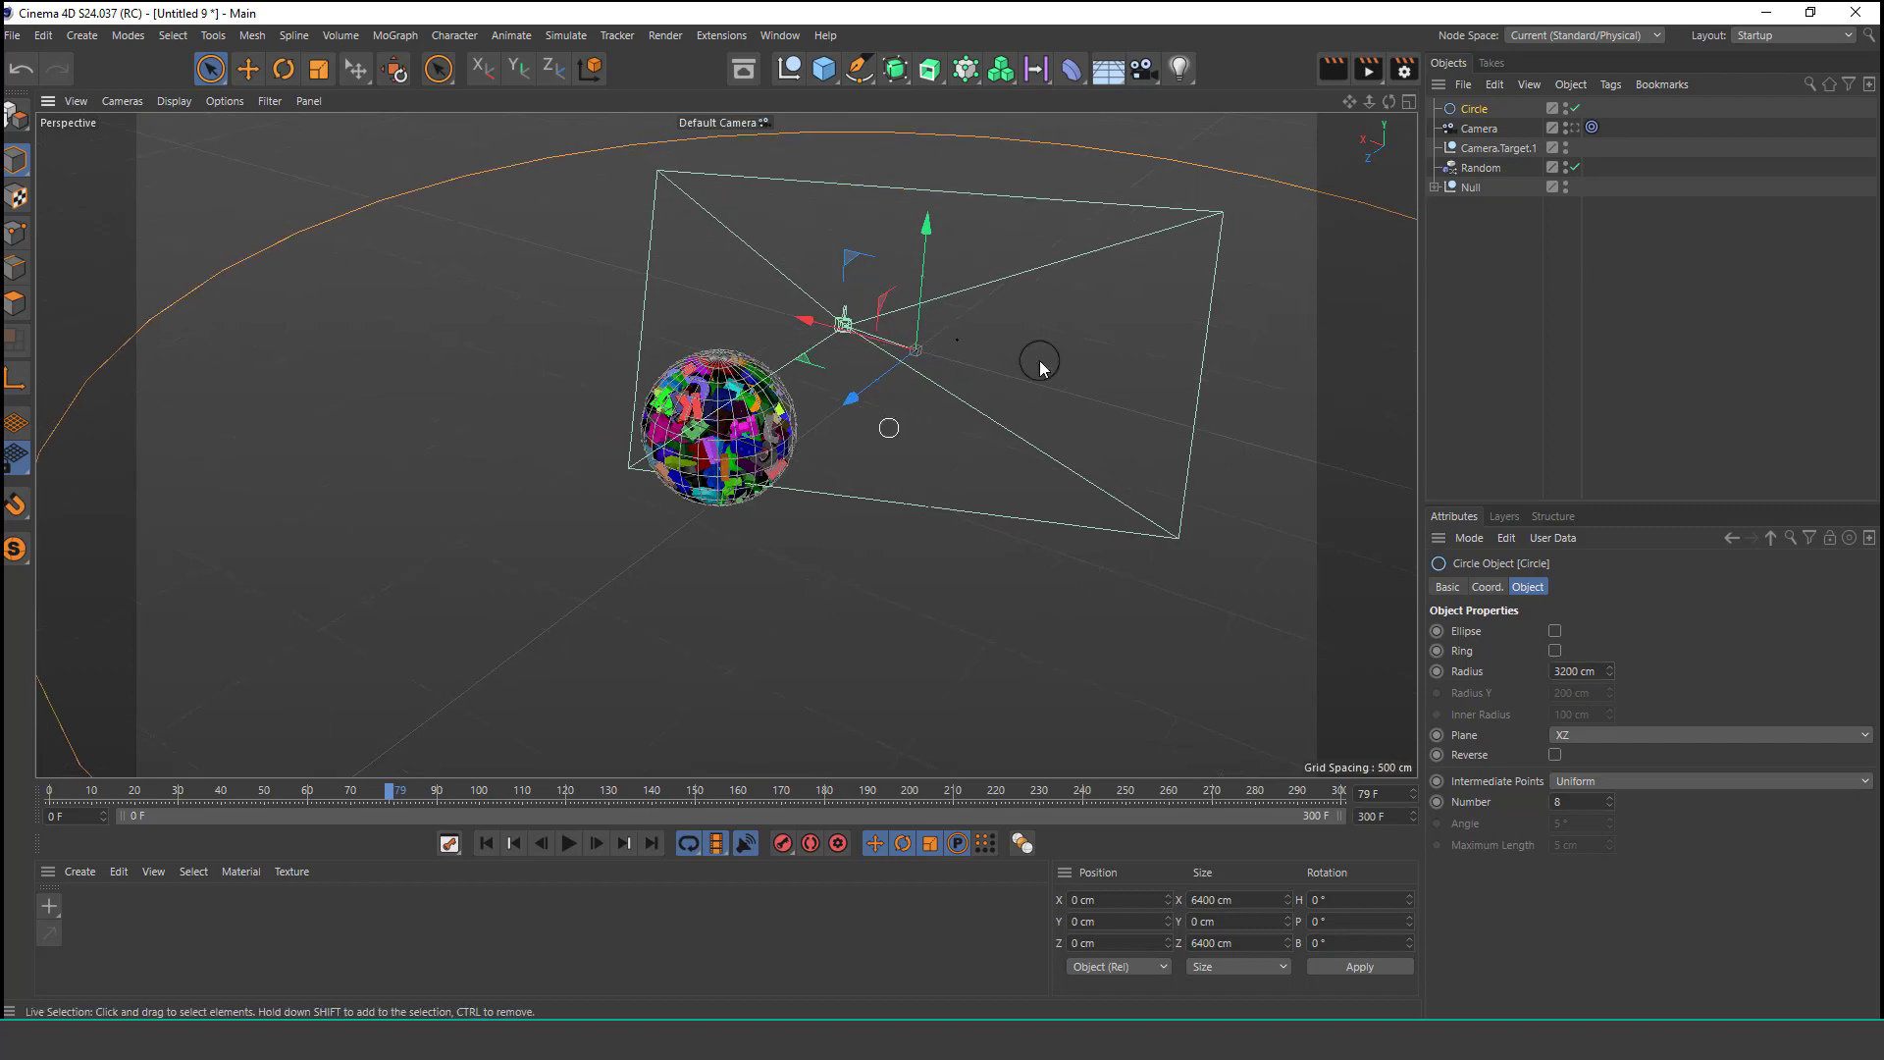
pyautogui.click(1590, 129)
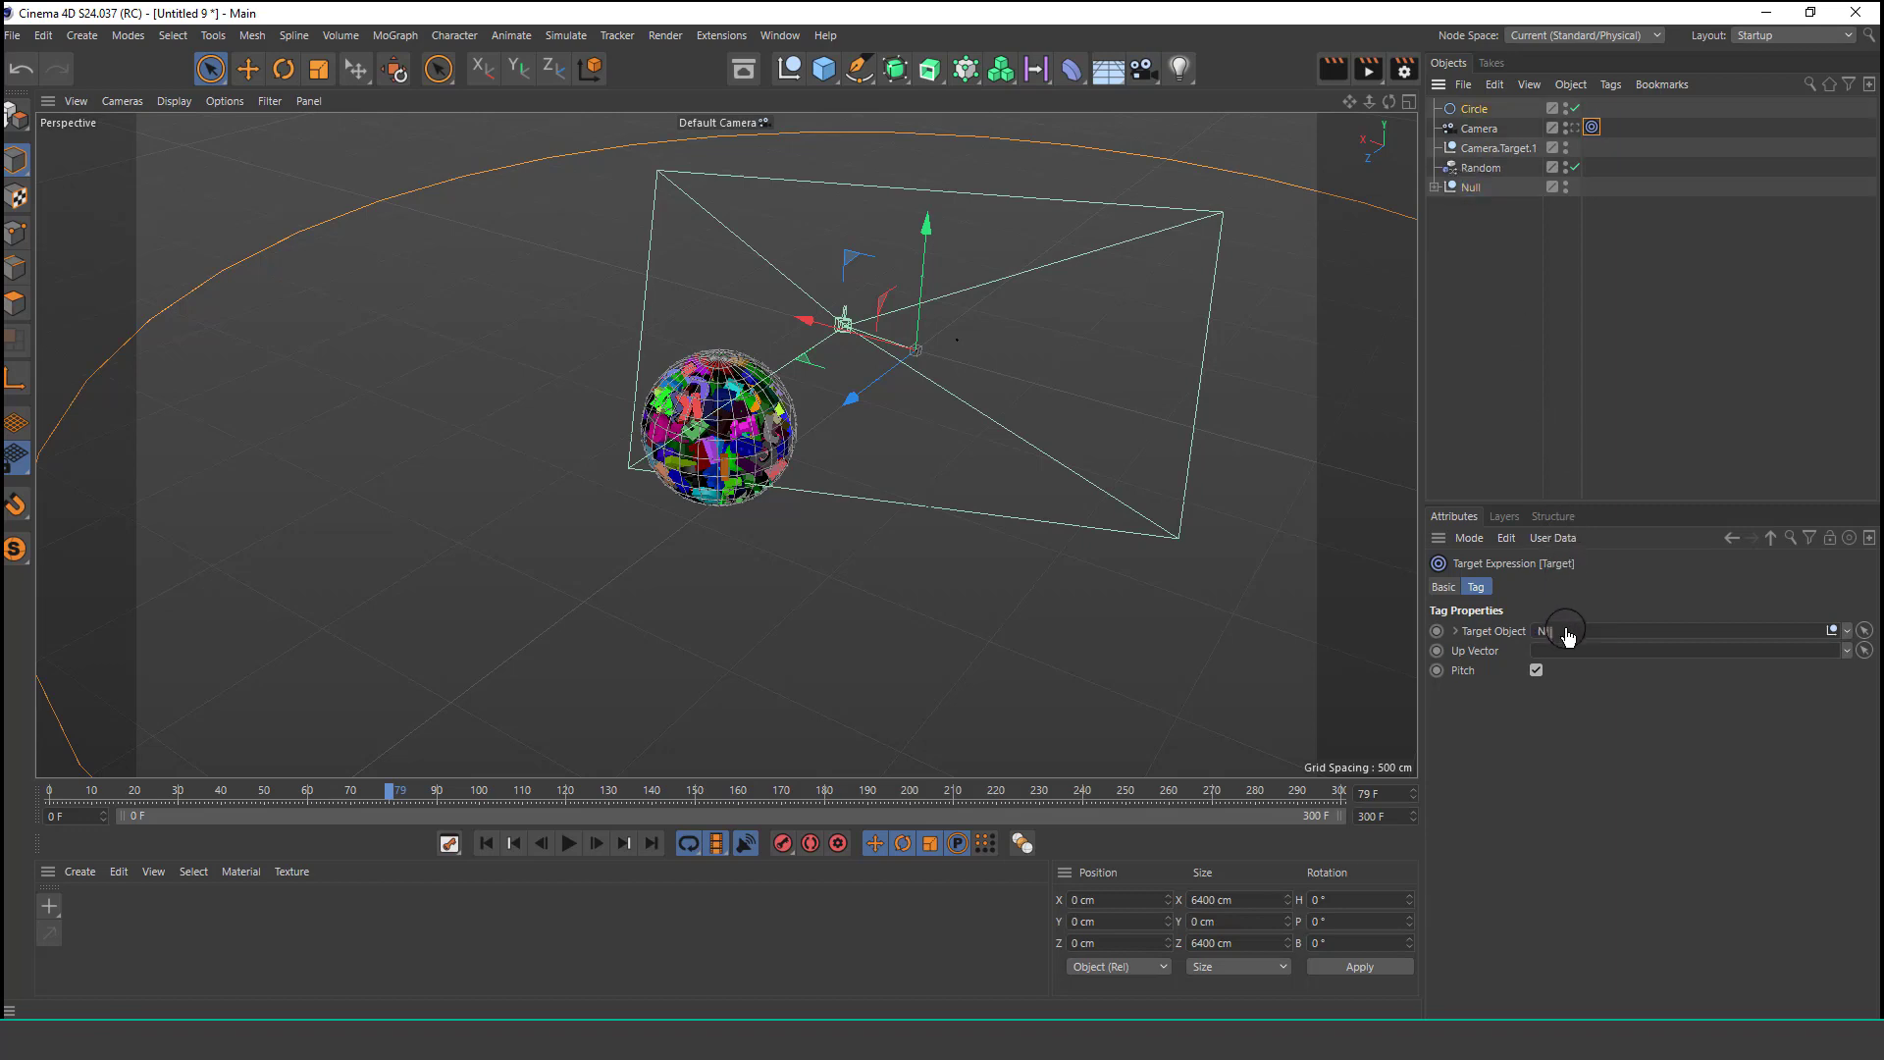
pyautogui.click(1518, 129)
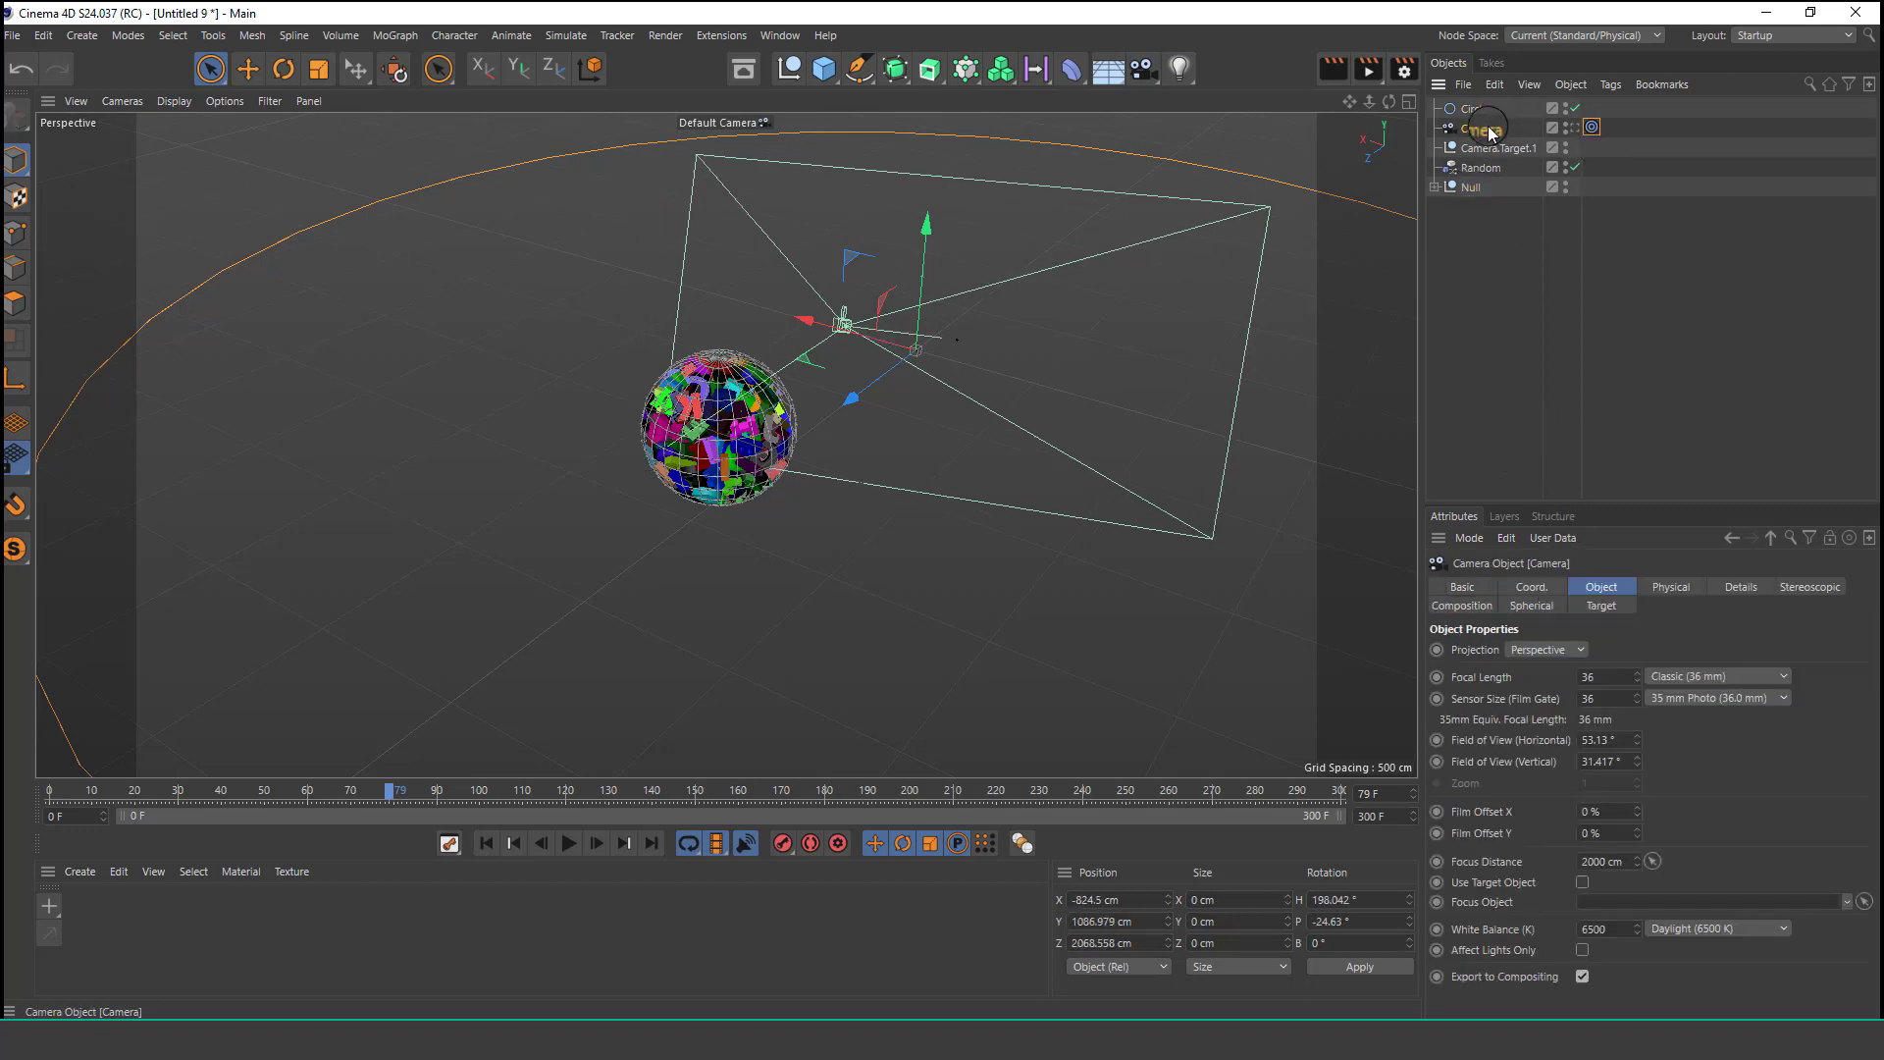
pyautogui.click(1610, 85)
pyautogui.moveTo(1656, 120)
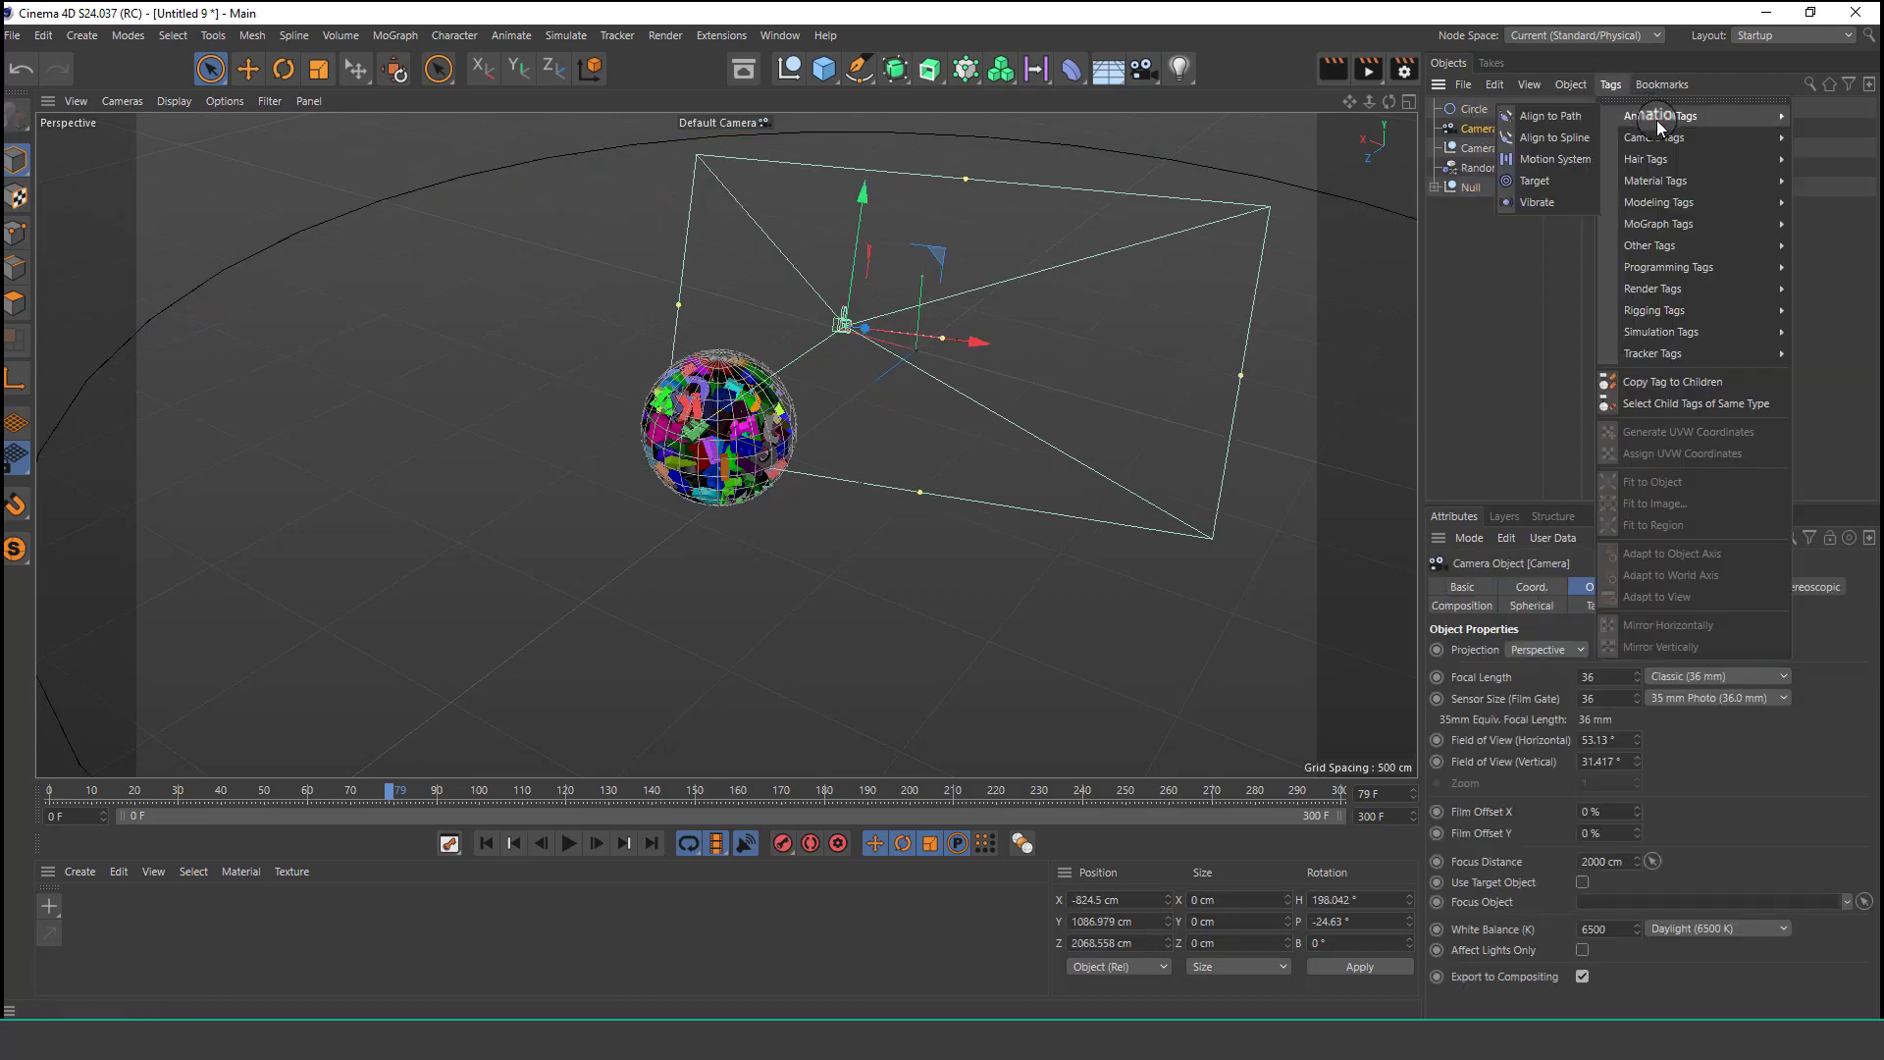
pyautogui.click(1564, 137)
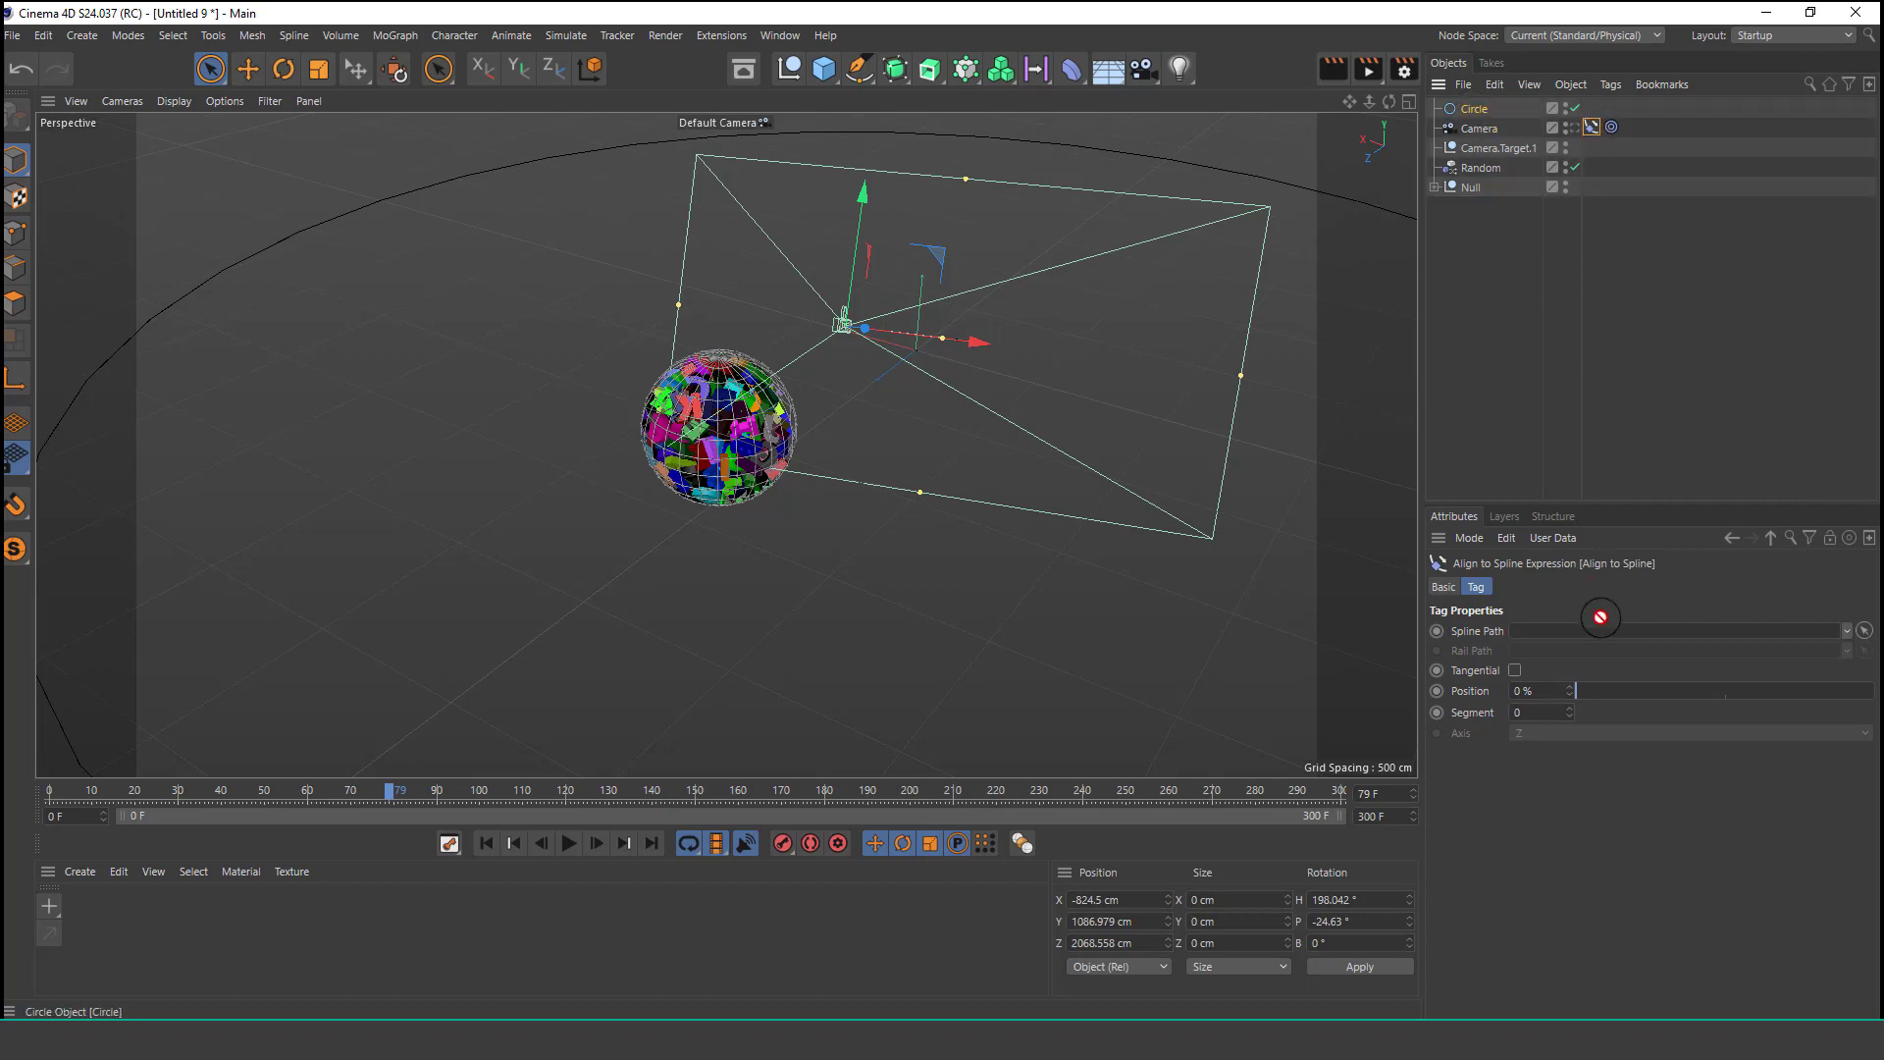
pyautogui.moveTo(1599, 640); pyautogui.dragTo(1599, 640)
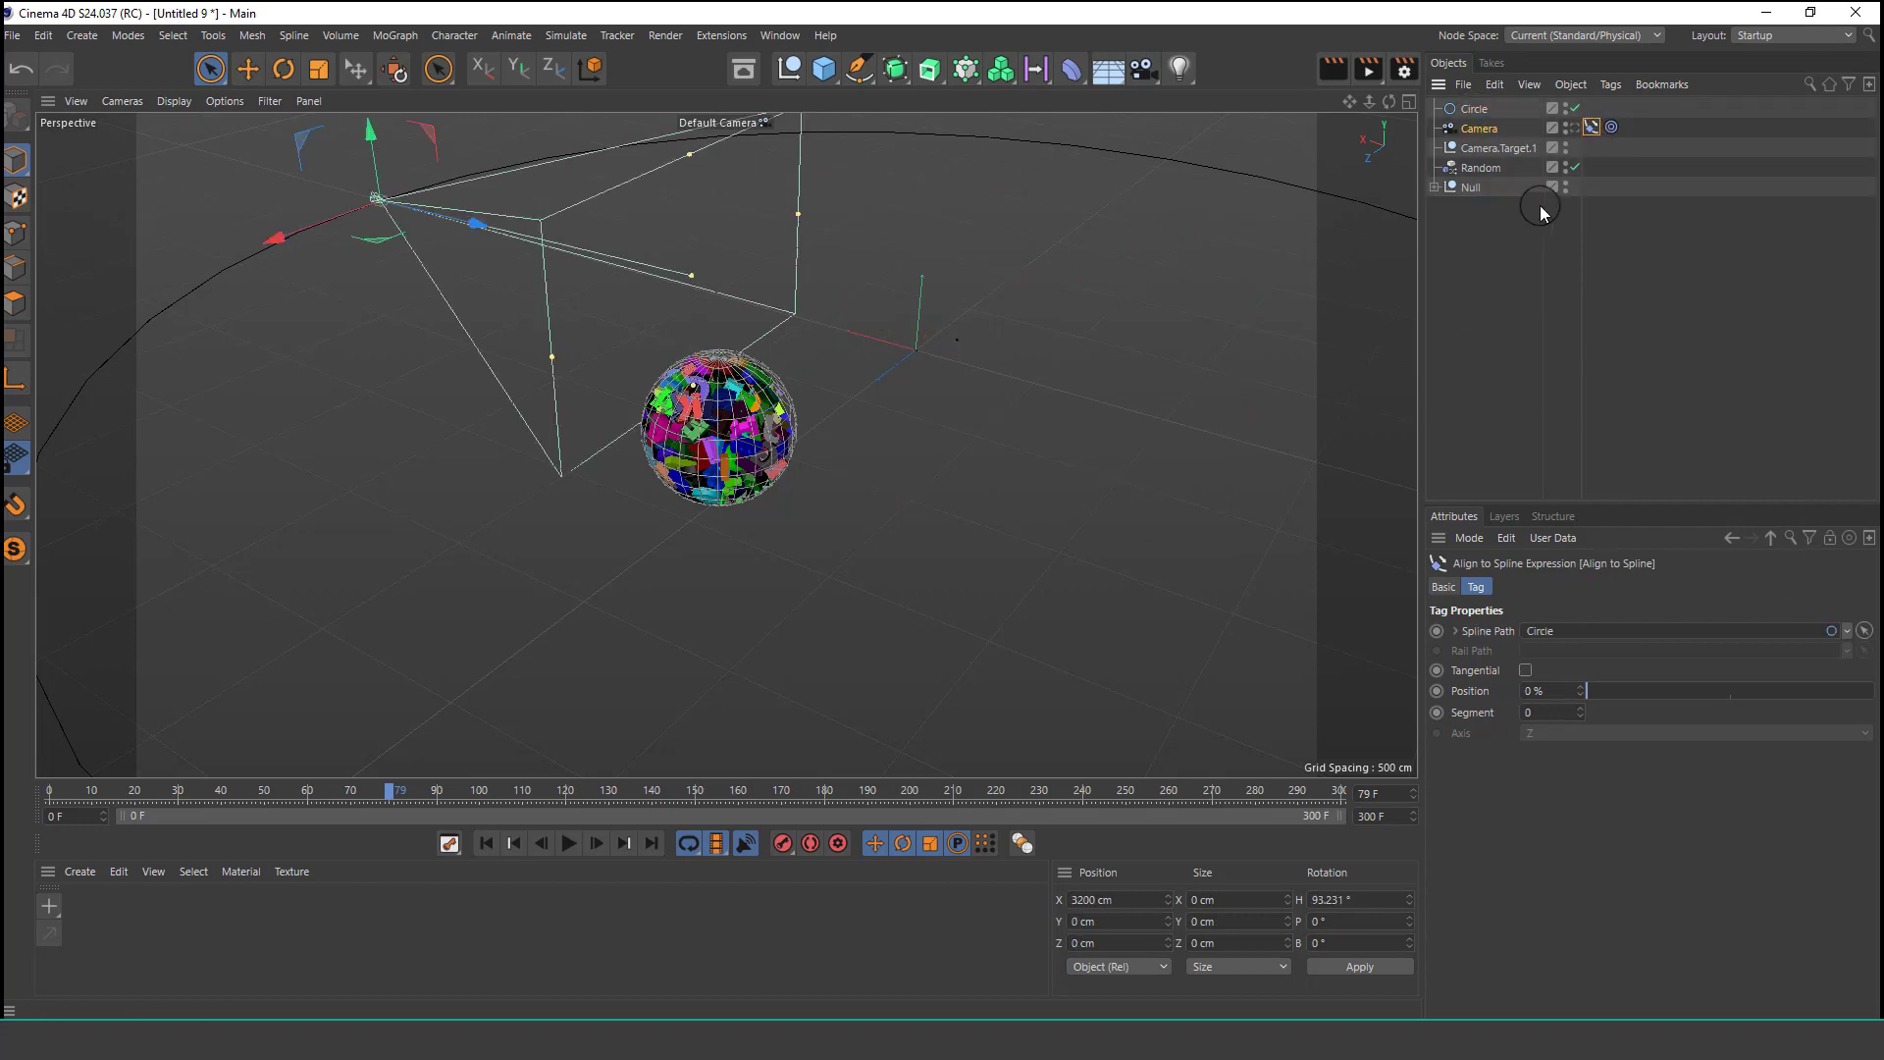
# Keyframe the camera's spline Position at 0% on frame 0 and 100% on frame 271, viewing through the camera.
pyautogui.click(1574, 130)
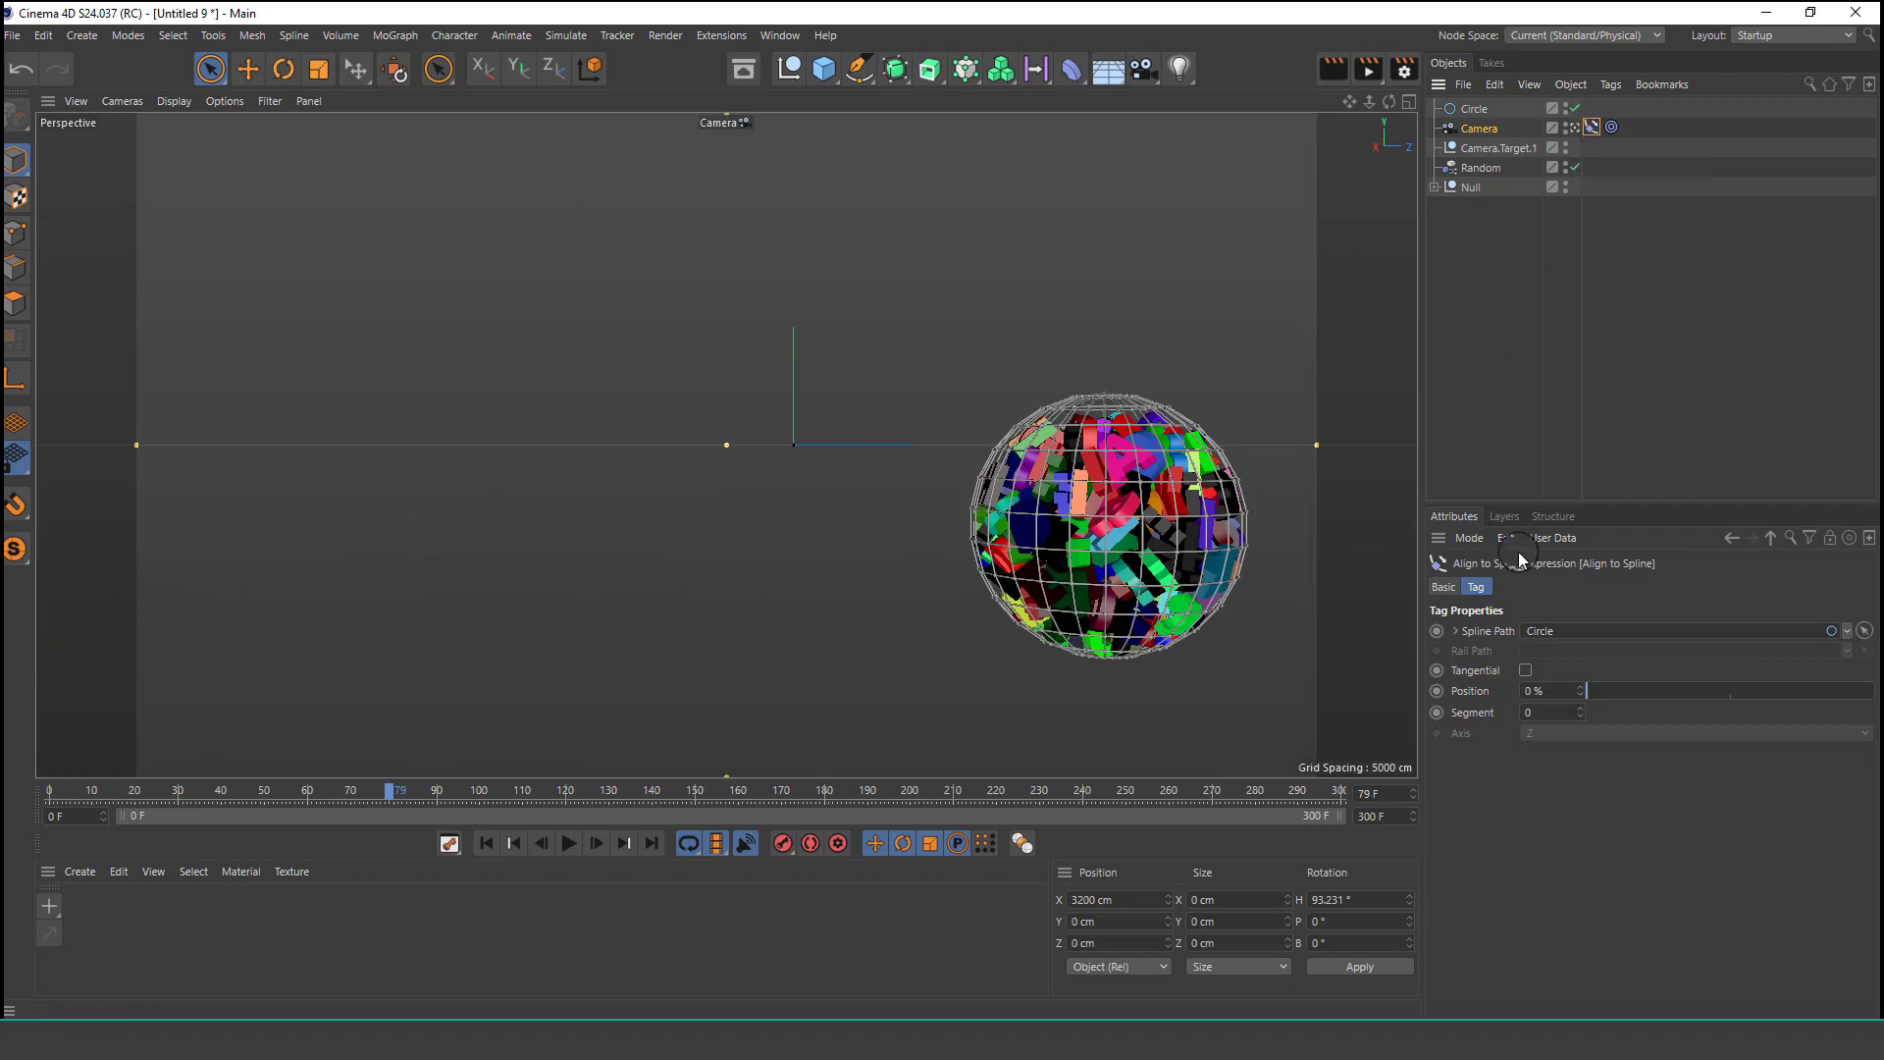
pyautogui.moveTo(1582, 701); pyautogui.dragTo(1410, 717)
pyautogui.click(1433, 687)
pyautogui.moveTo(1234, 795); pyautogui.dragTo(1216, 797)
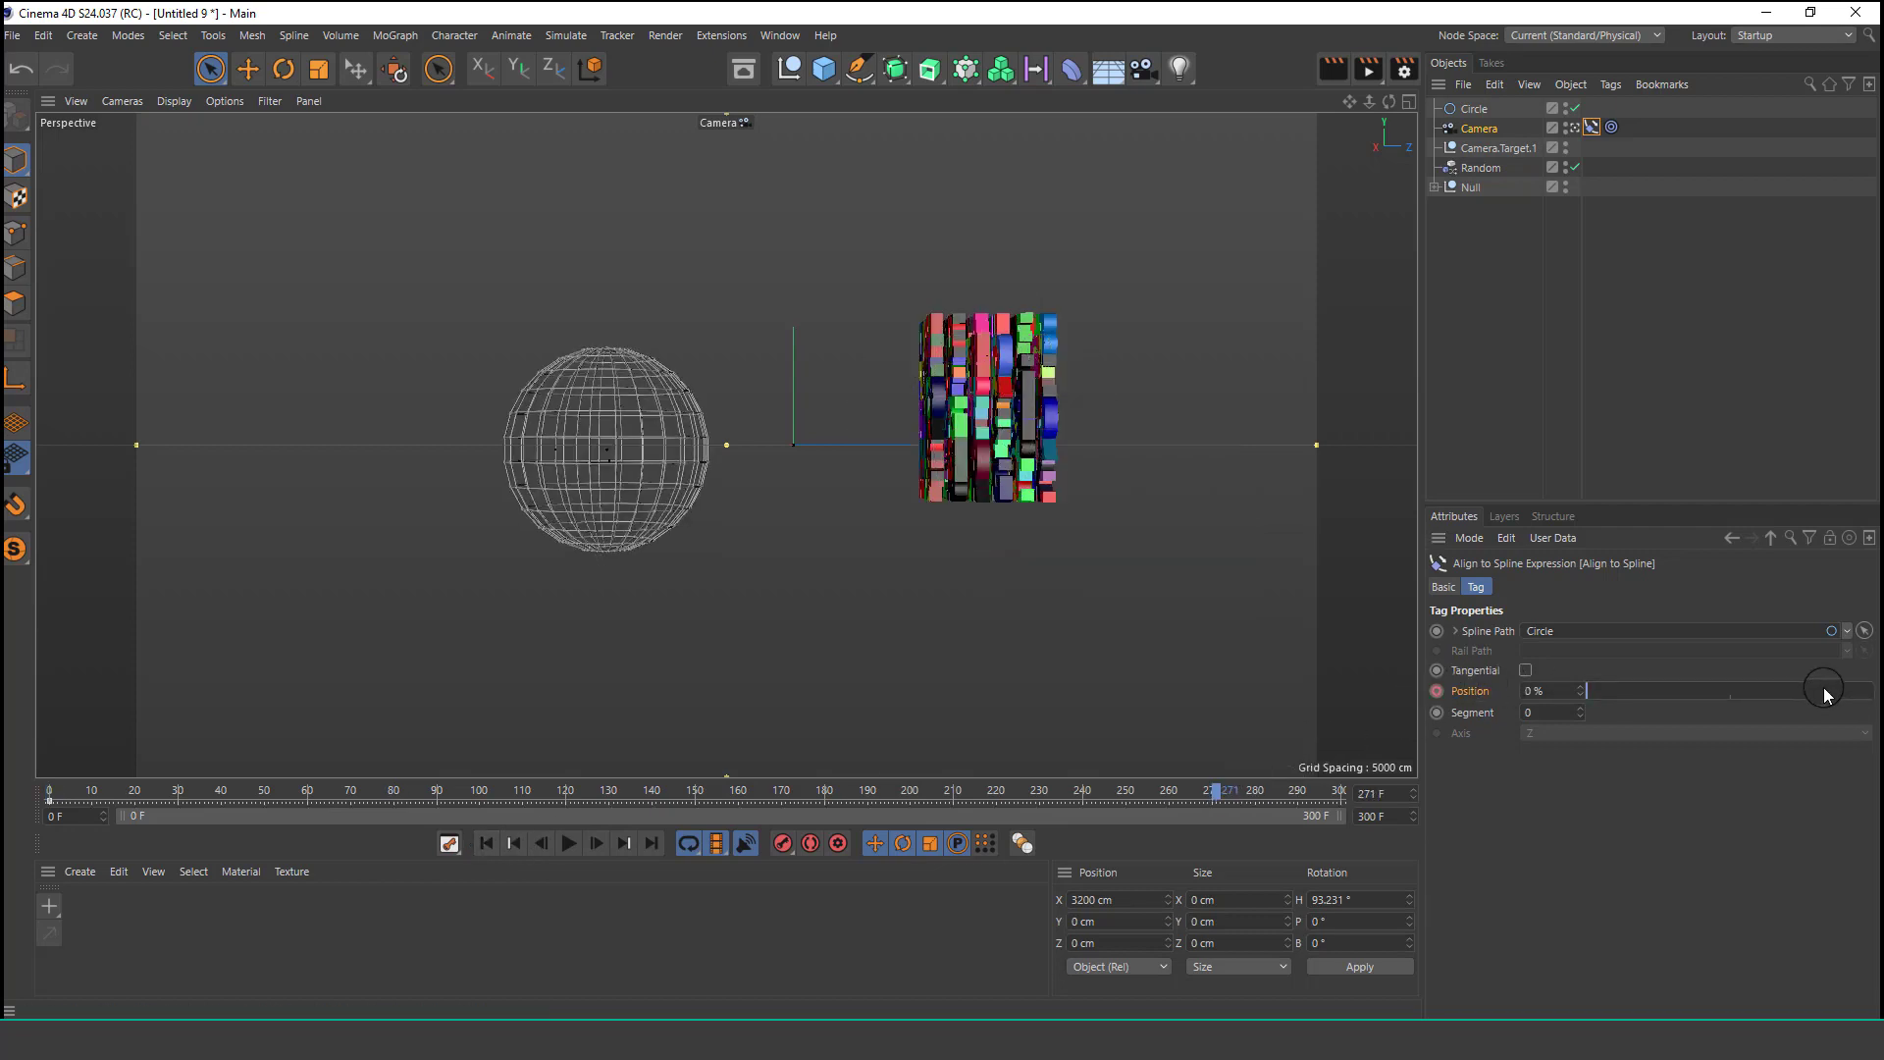
pyautogui.moveTo(1813, 688); pyautogui.dragTo(1758, 687)
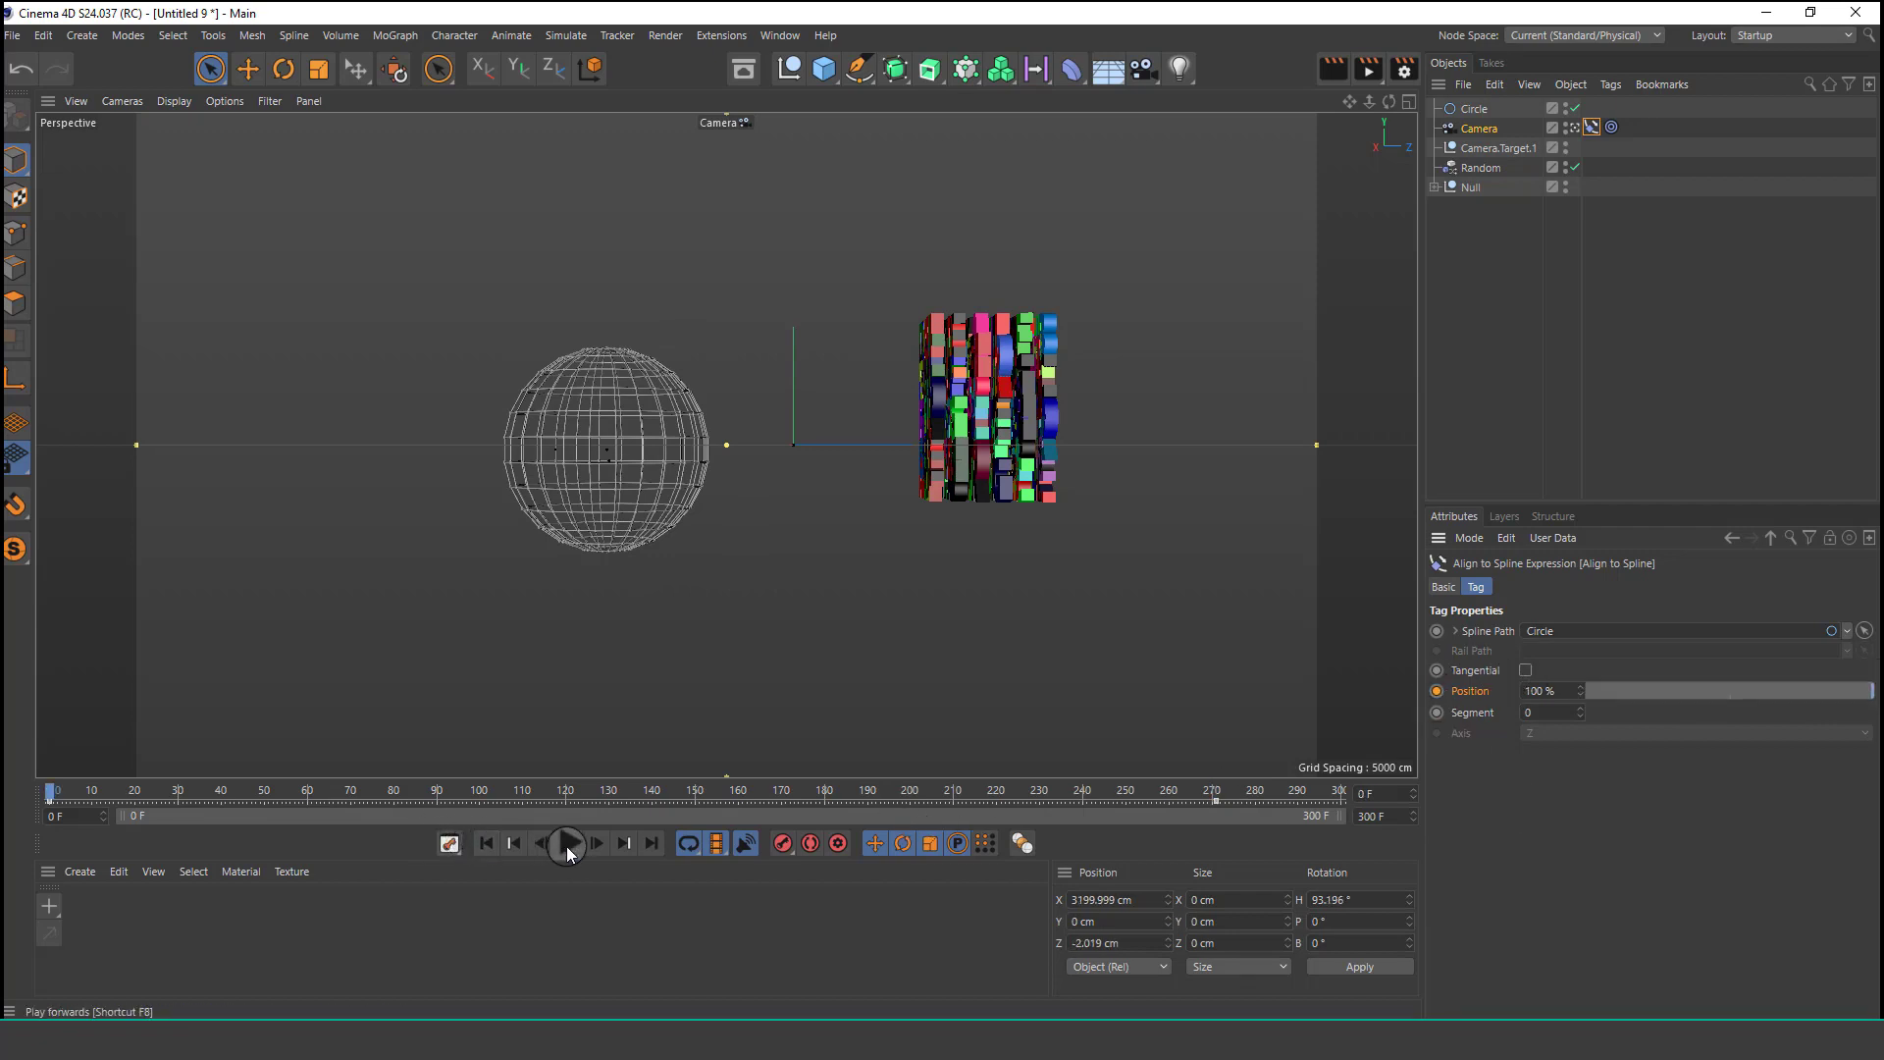
# Play back the camera orbit animation.
pyautogui.click(567, 845)
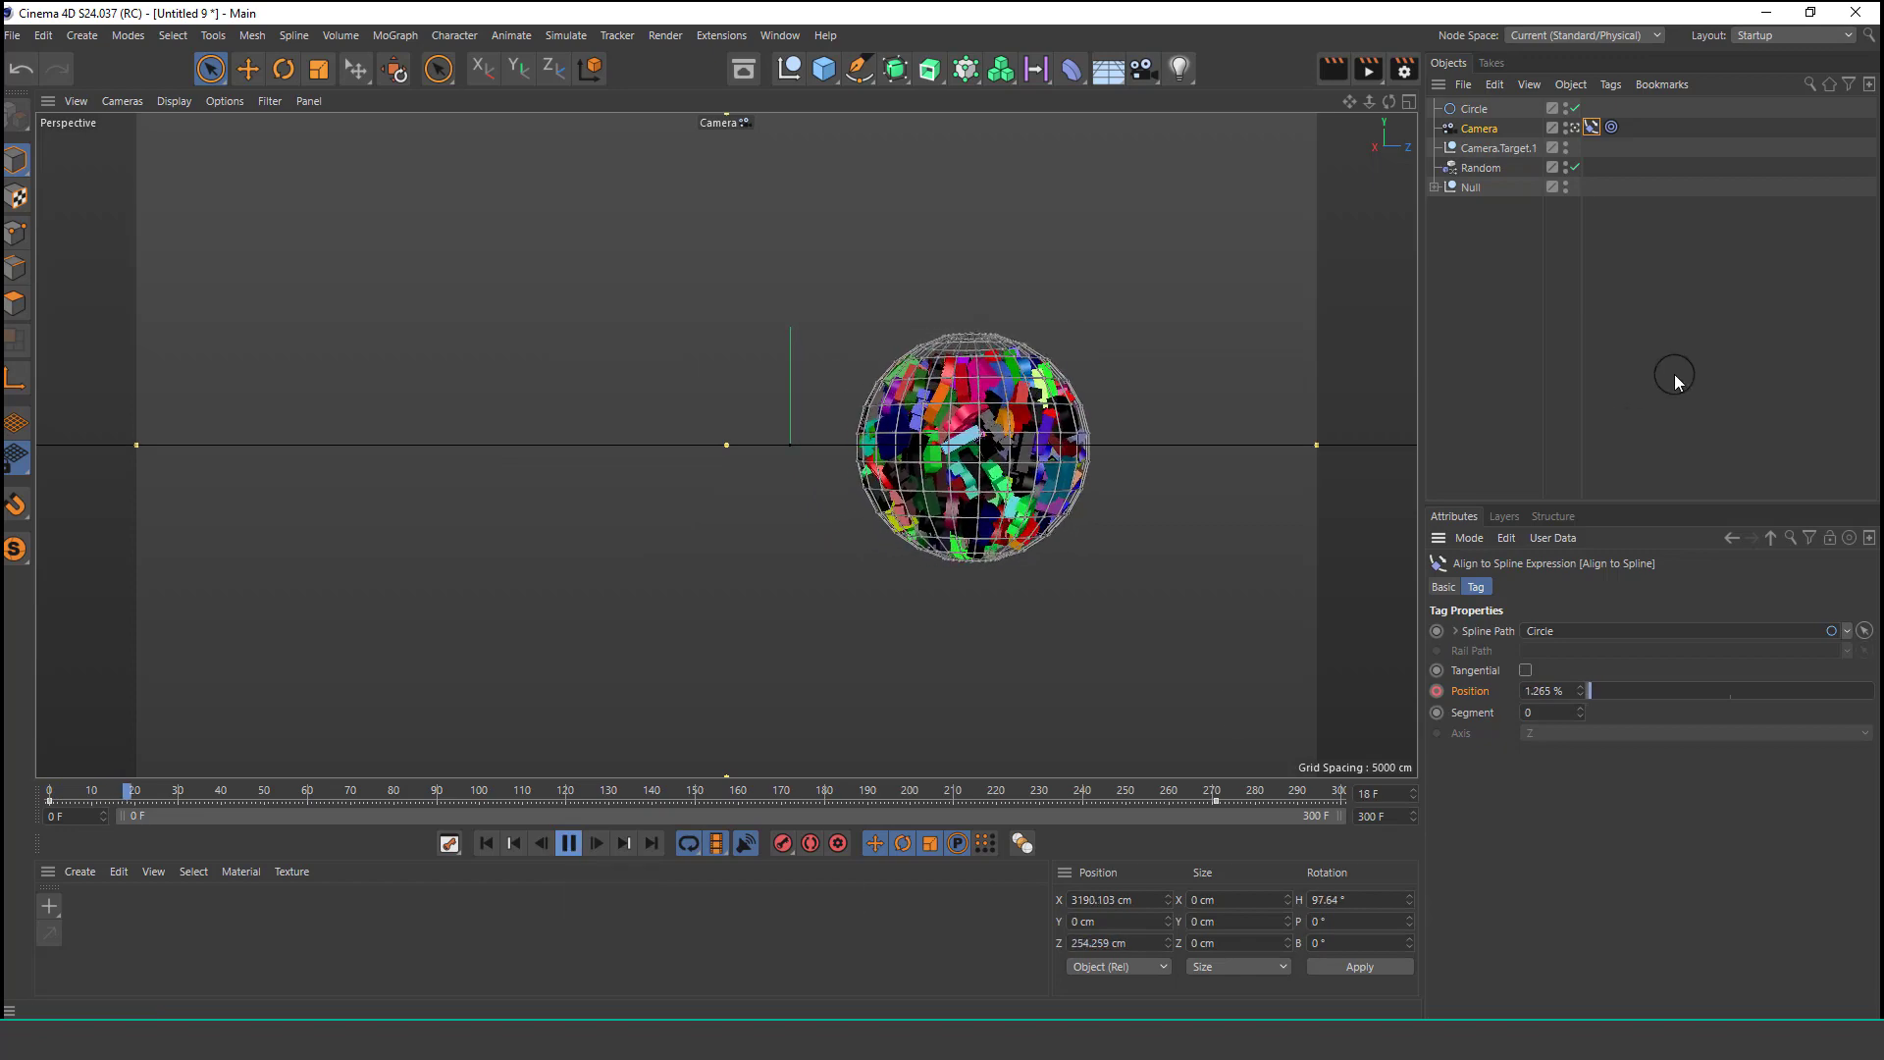
pyautogui.click(1496, 317)
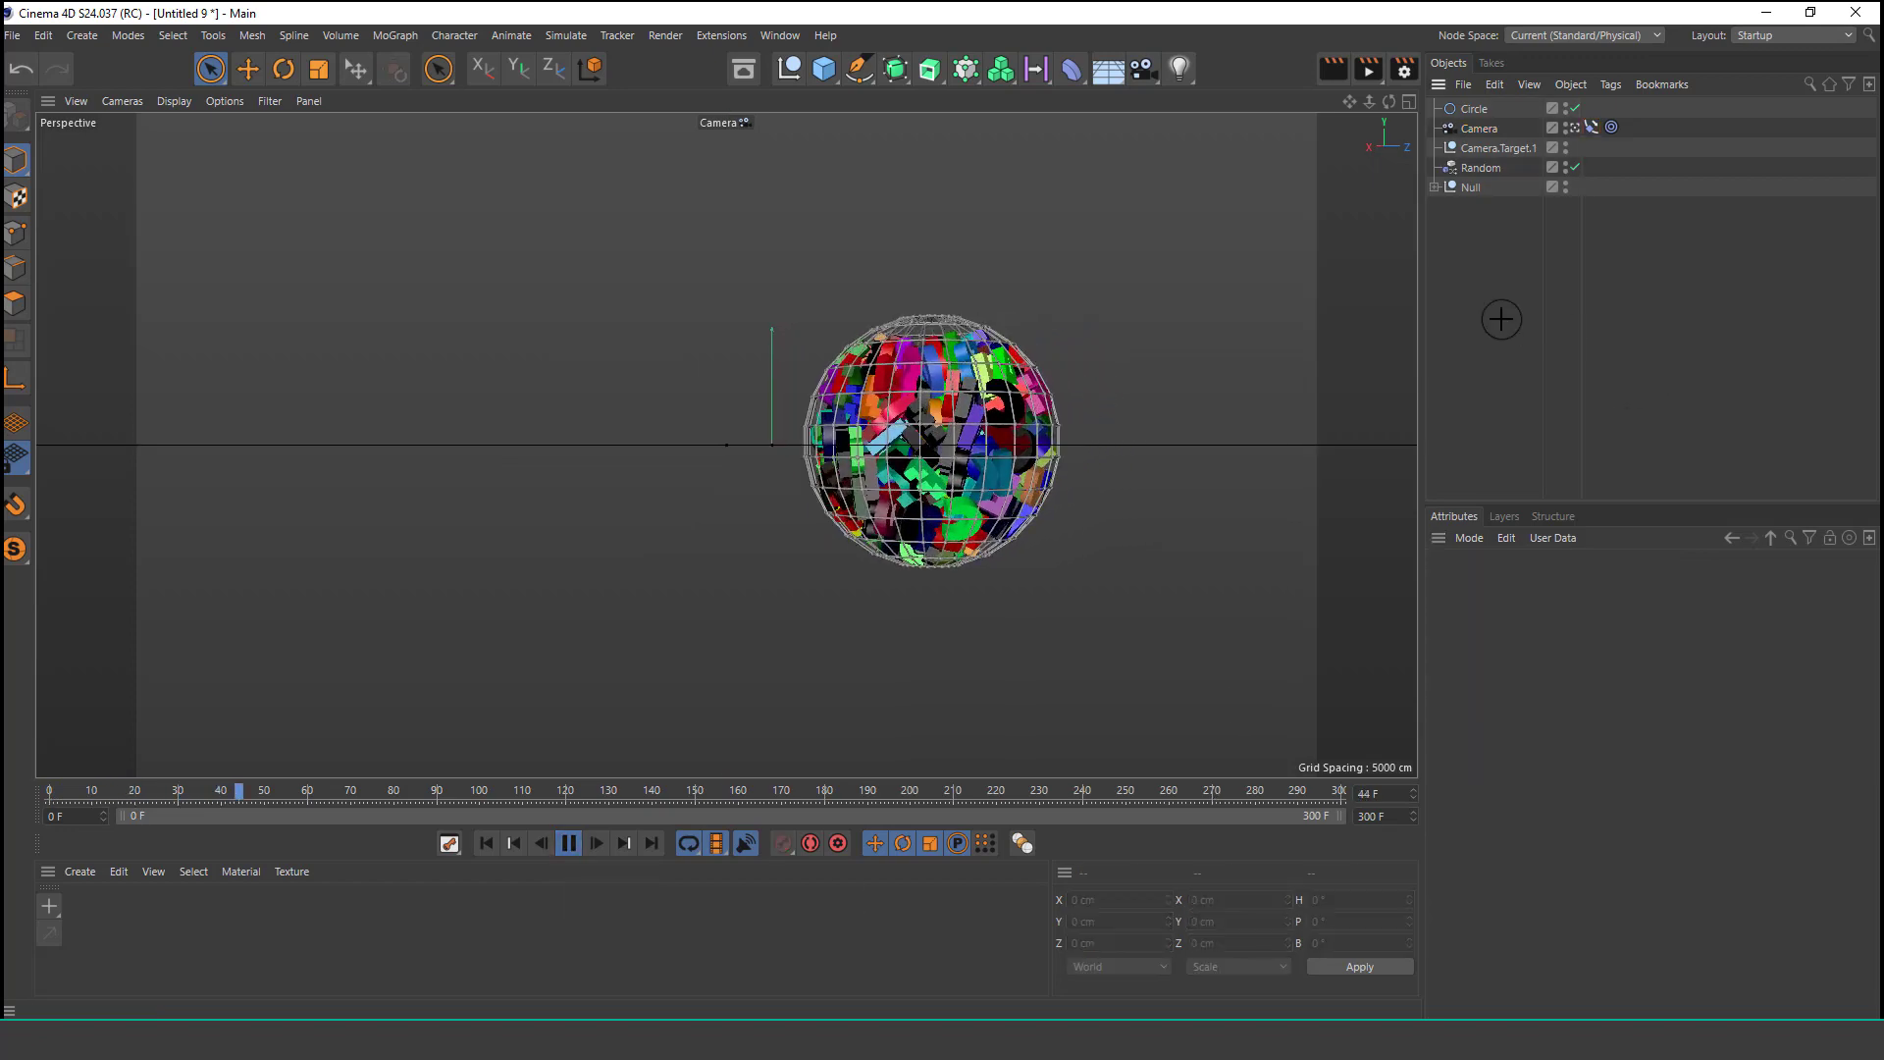
pyautogui.click(578, 844)
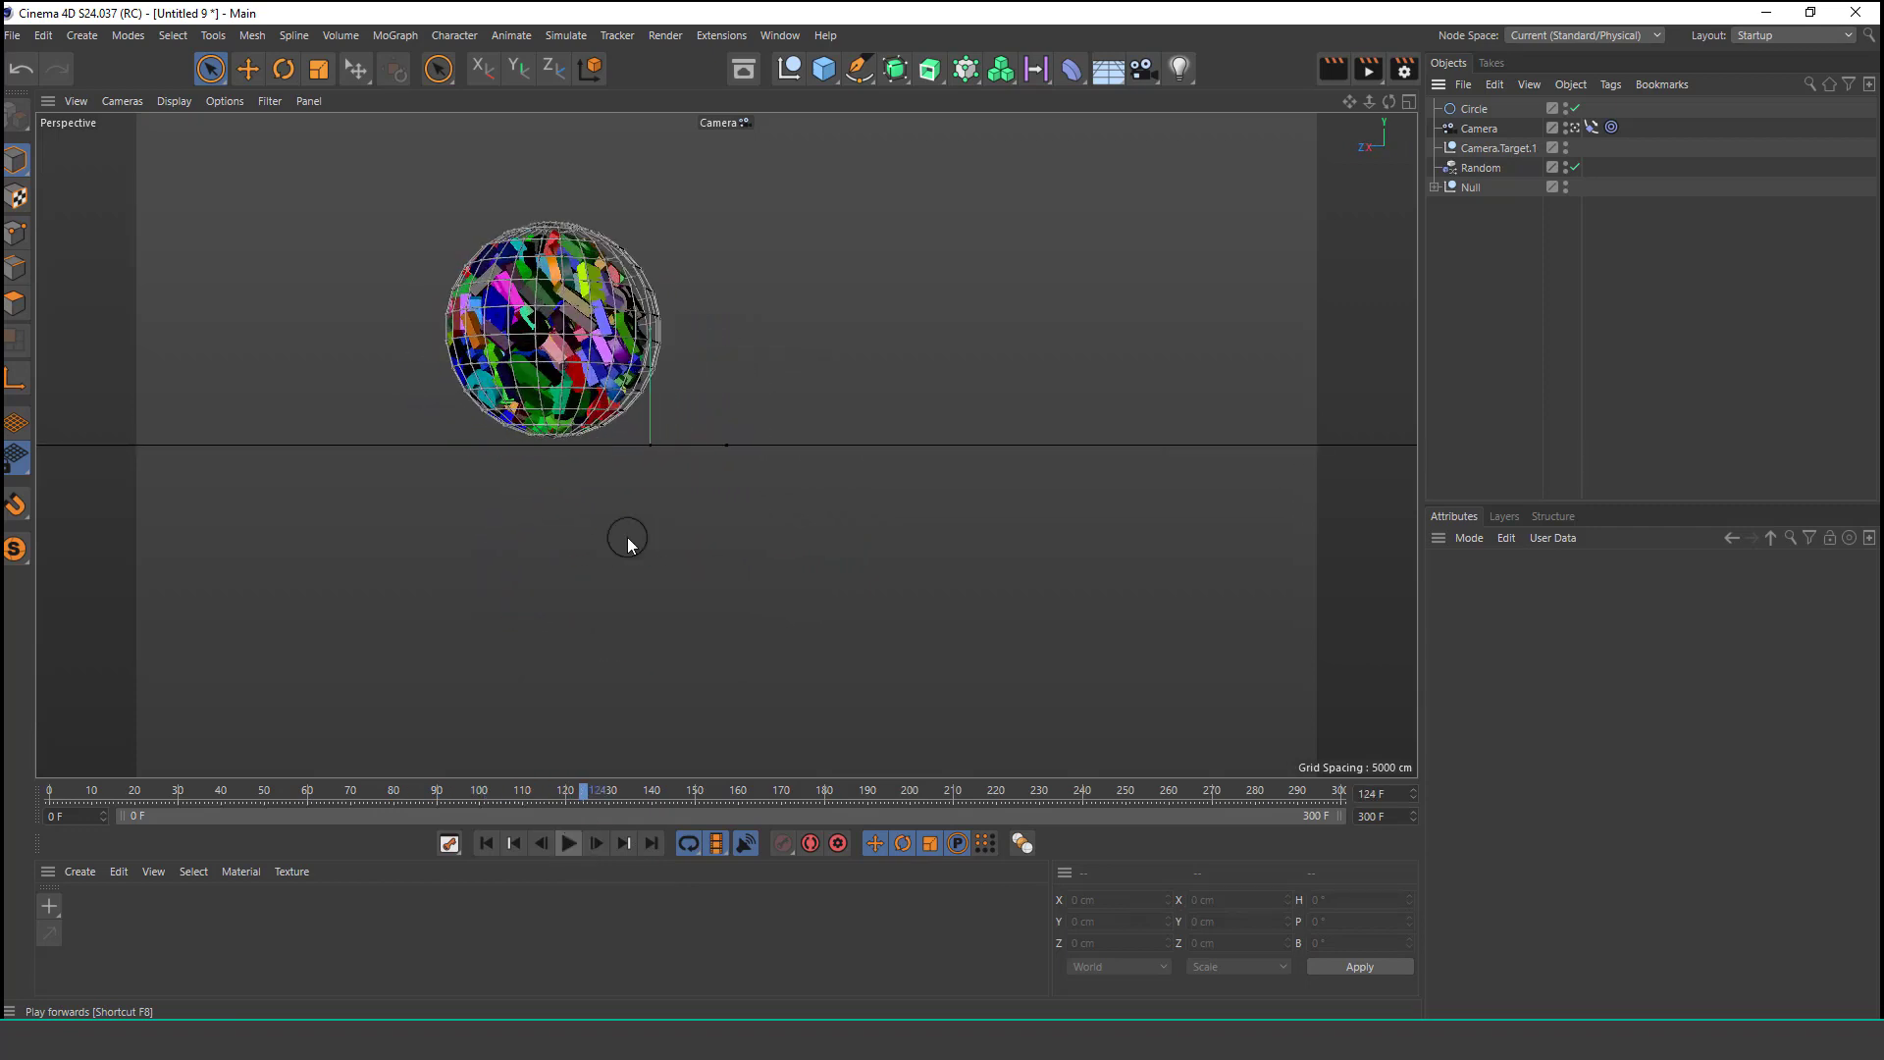
# Add a Physical Sky to the scene and enable its clouds.
pyautogui.click(1109, 78)
pyautogui.click(1337, 98)
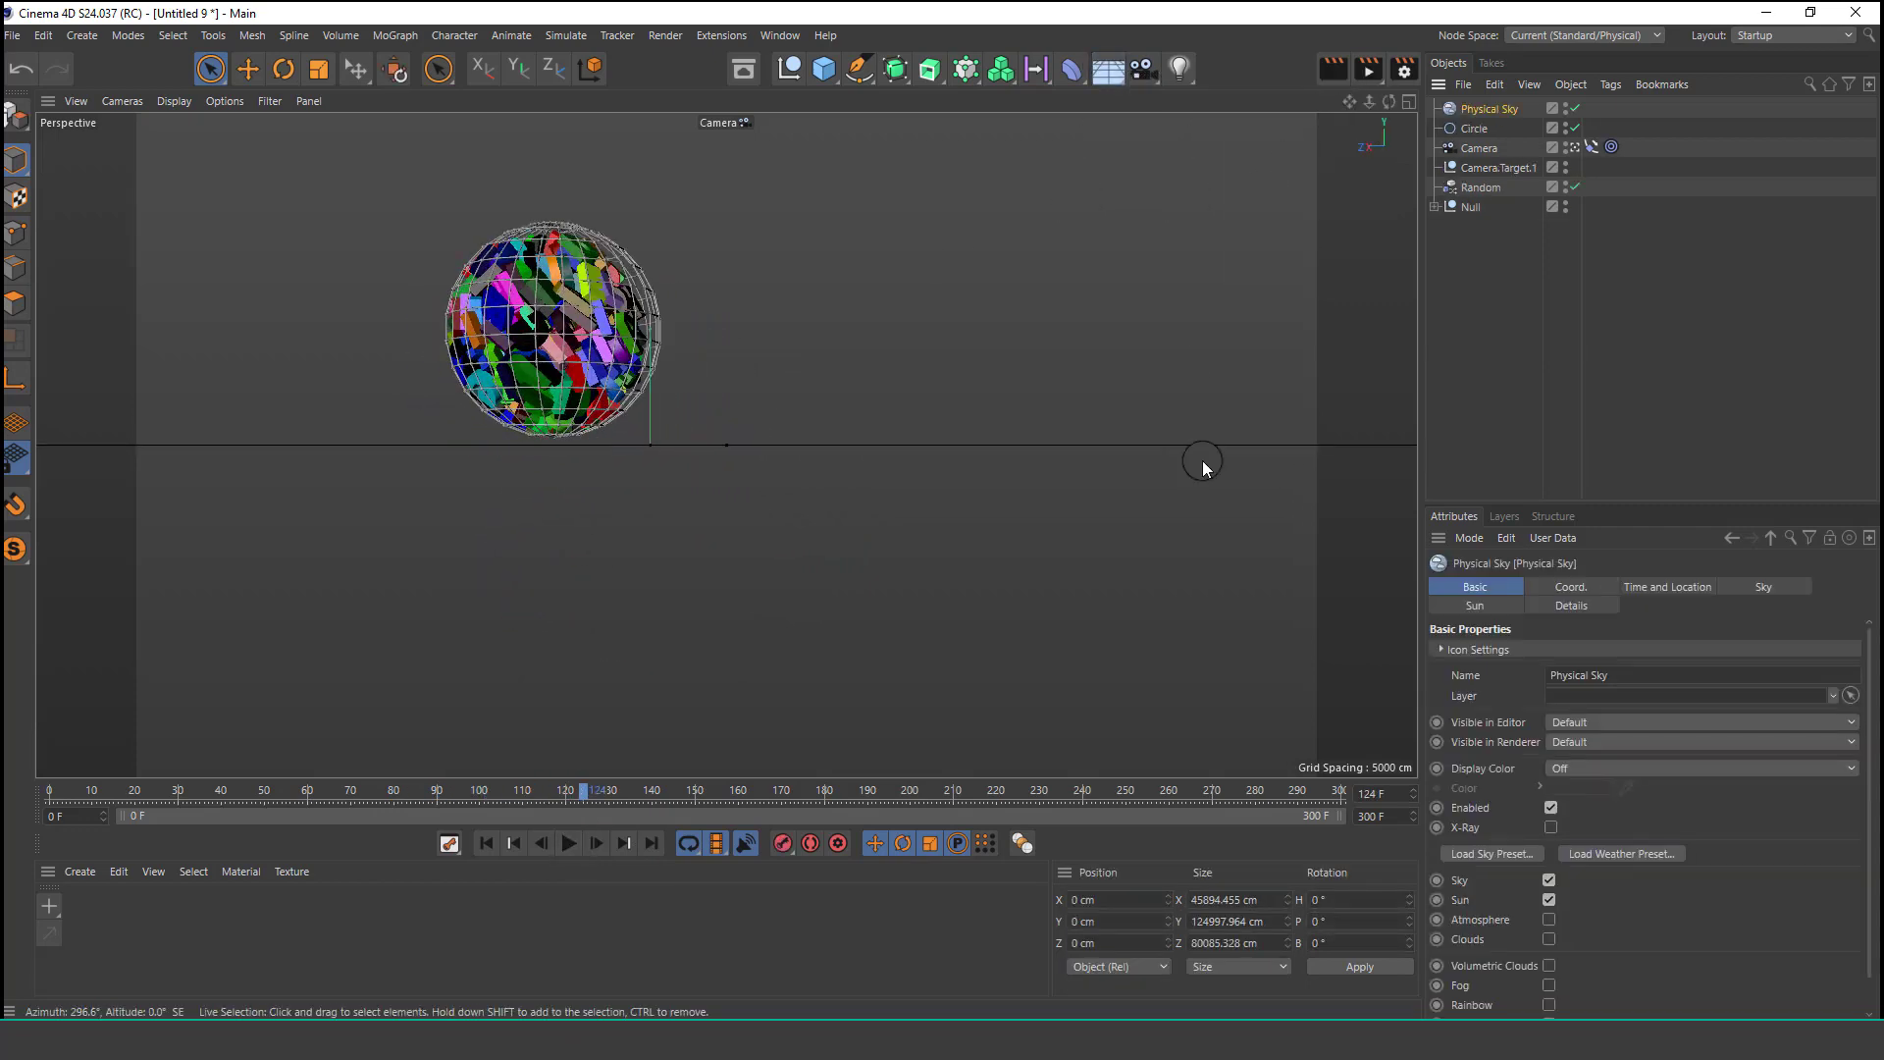
pyautogui.click(1470, 694)
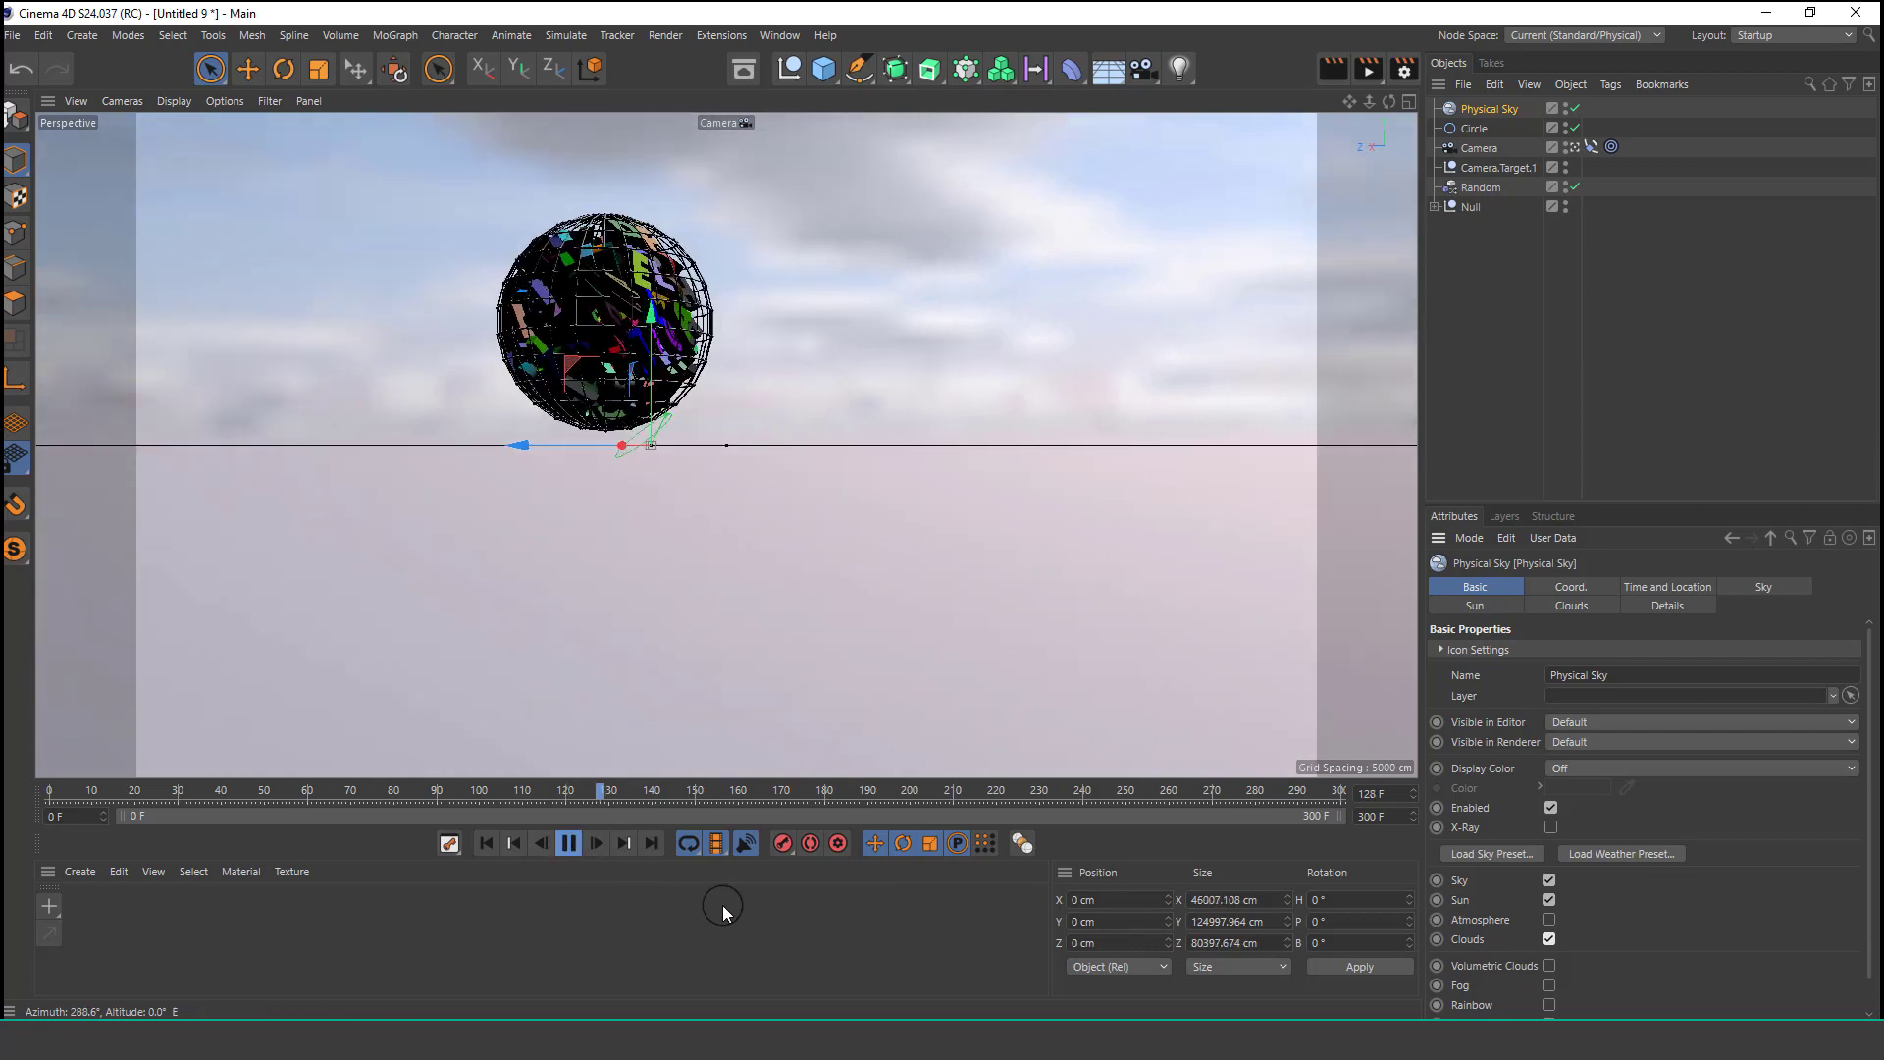
# Set the camera's focal length to the Portrait (80 mm) preset.
pyautogui.click(1497, 344)
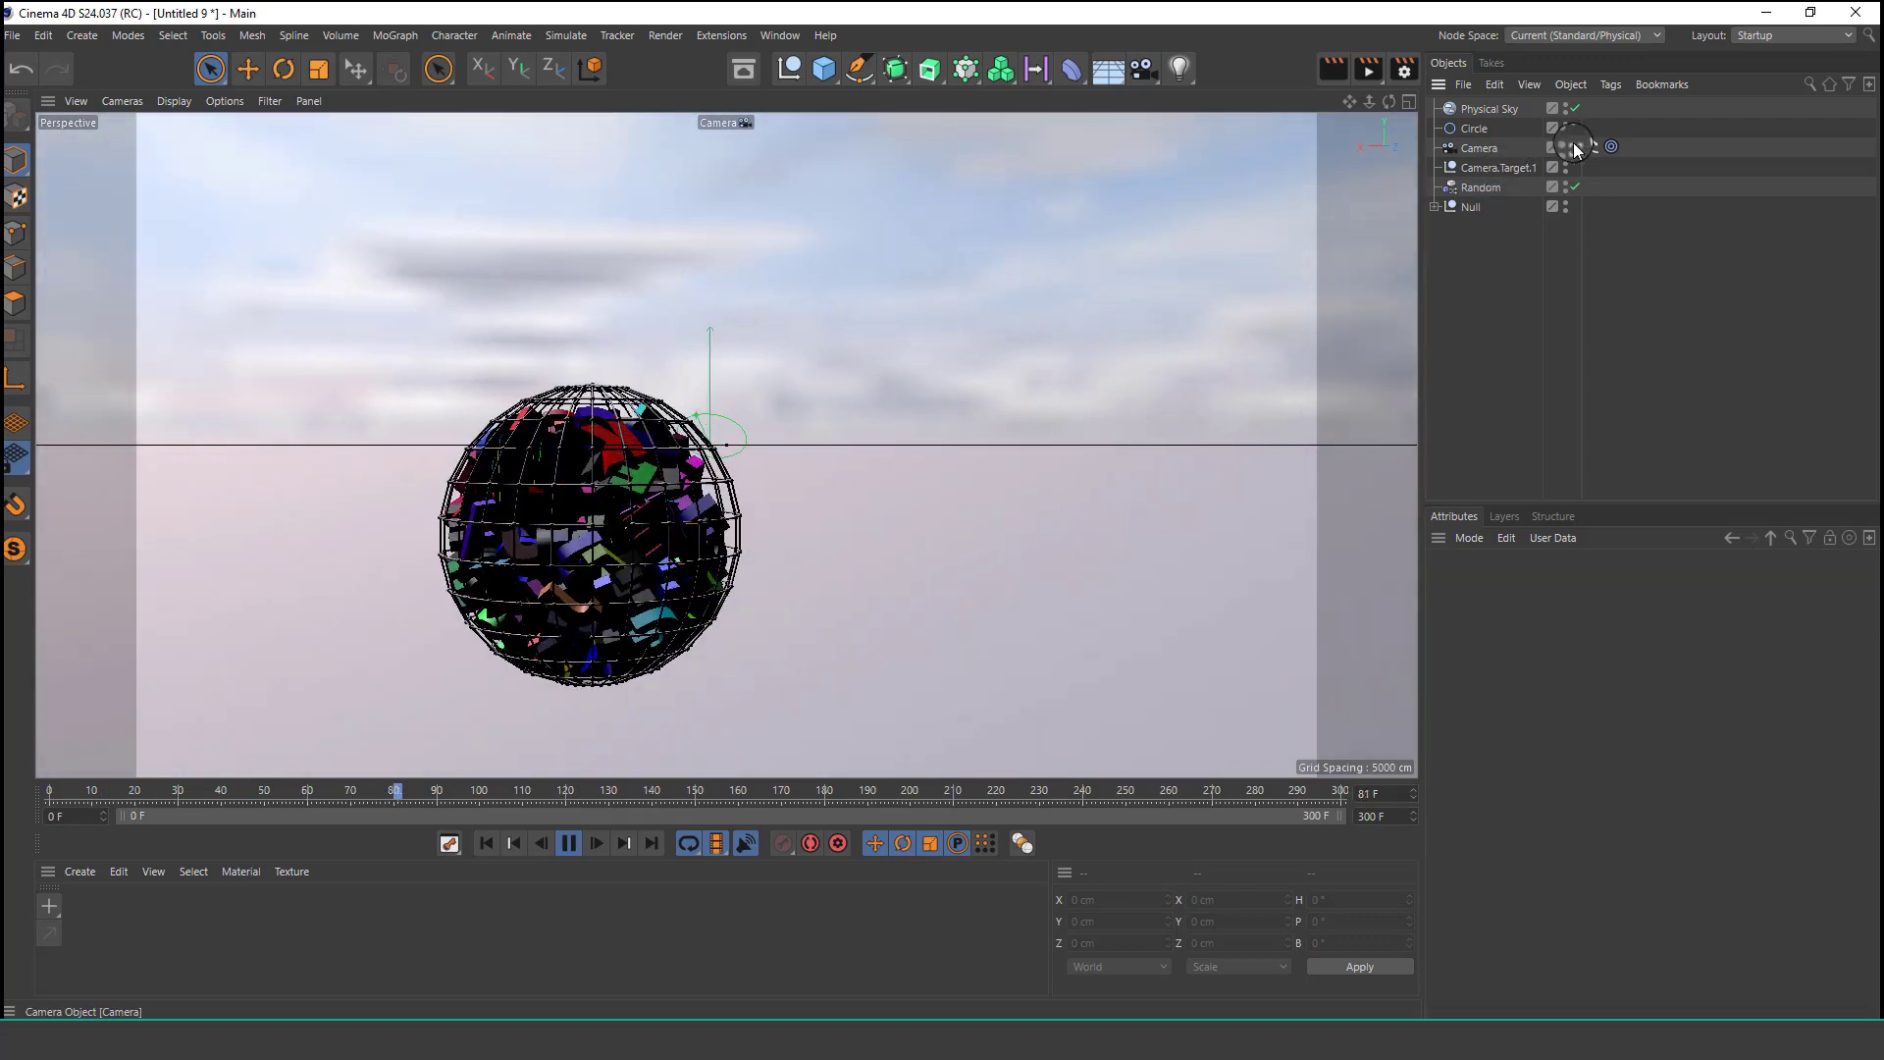
pyautogui.click(1479, 147)
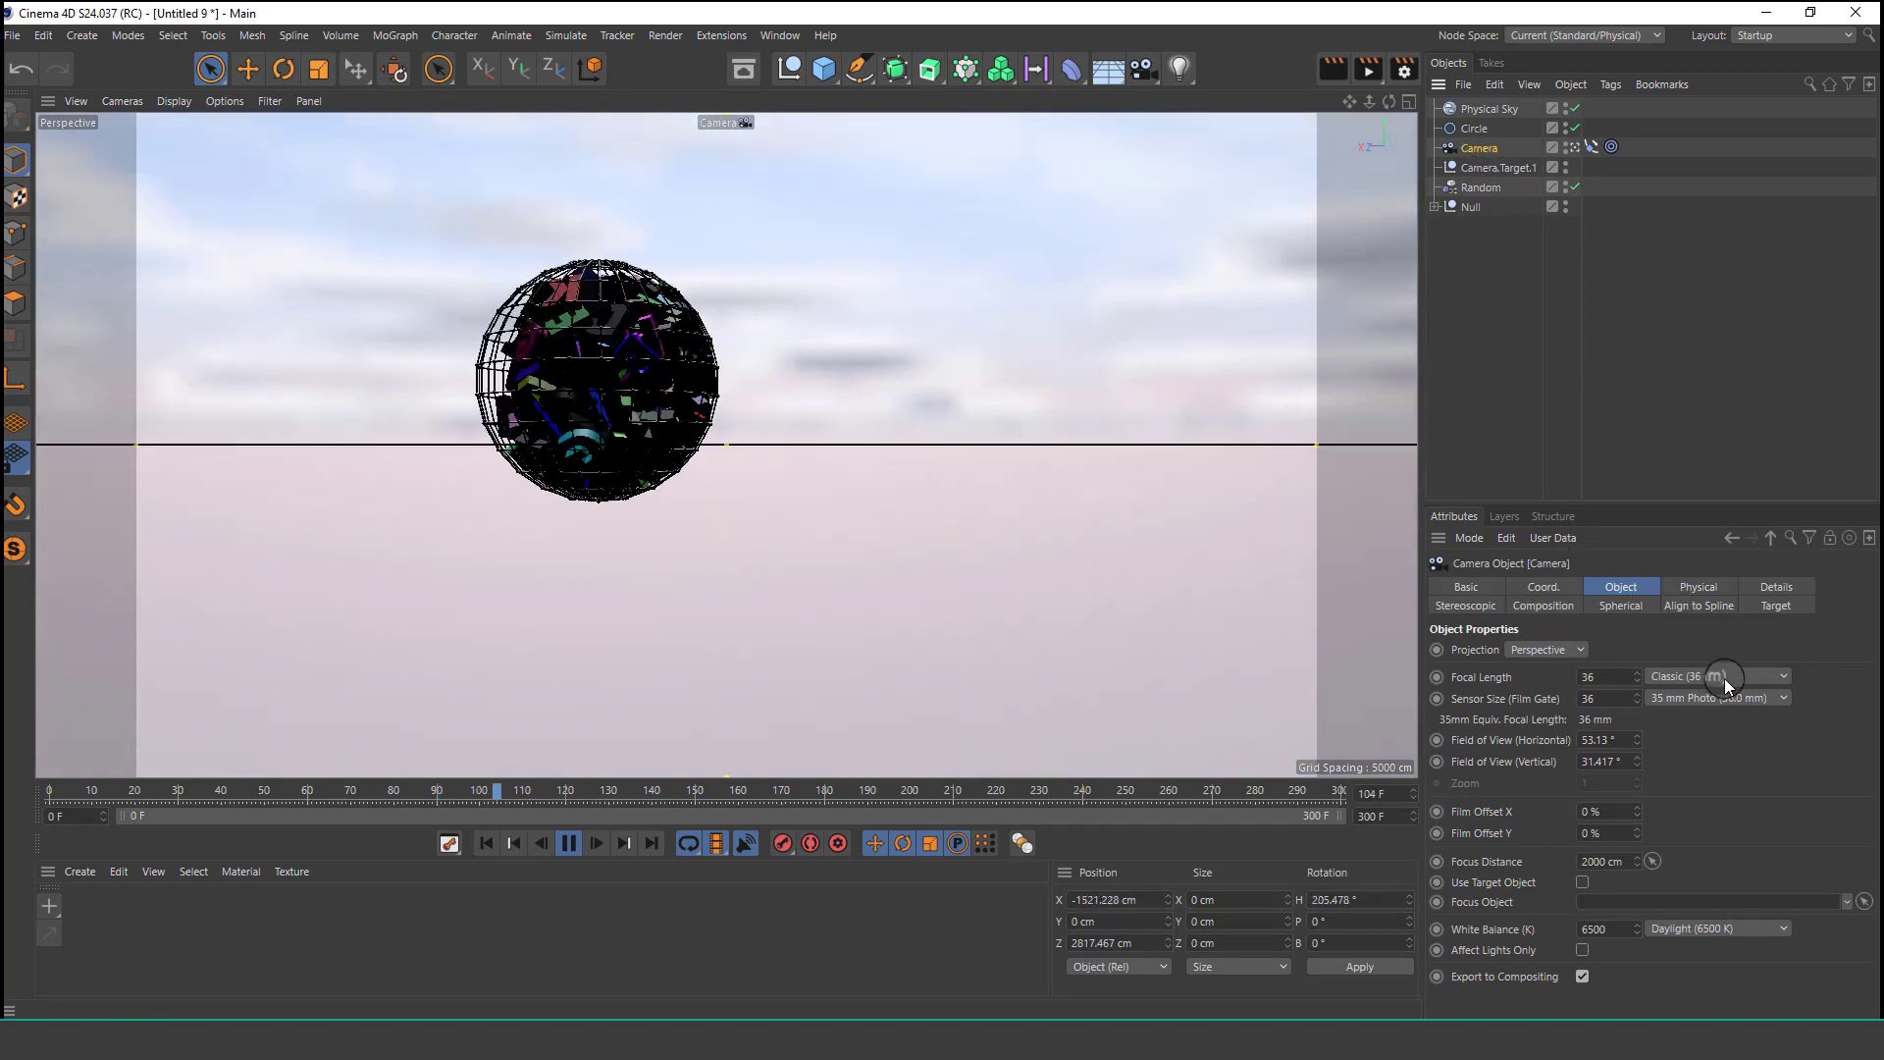
pyautogui.click(1717, 675)
pyautogui.click(1727, 809)
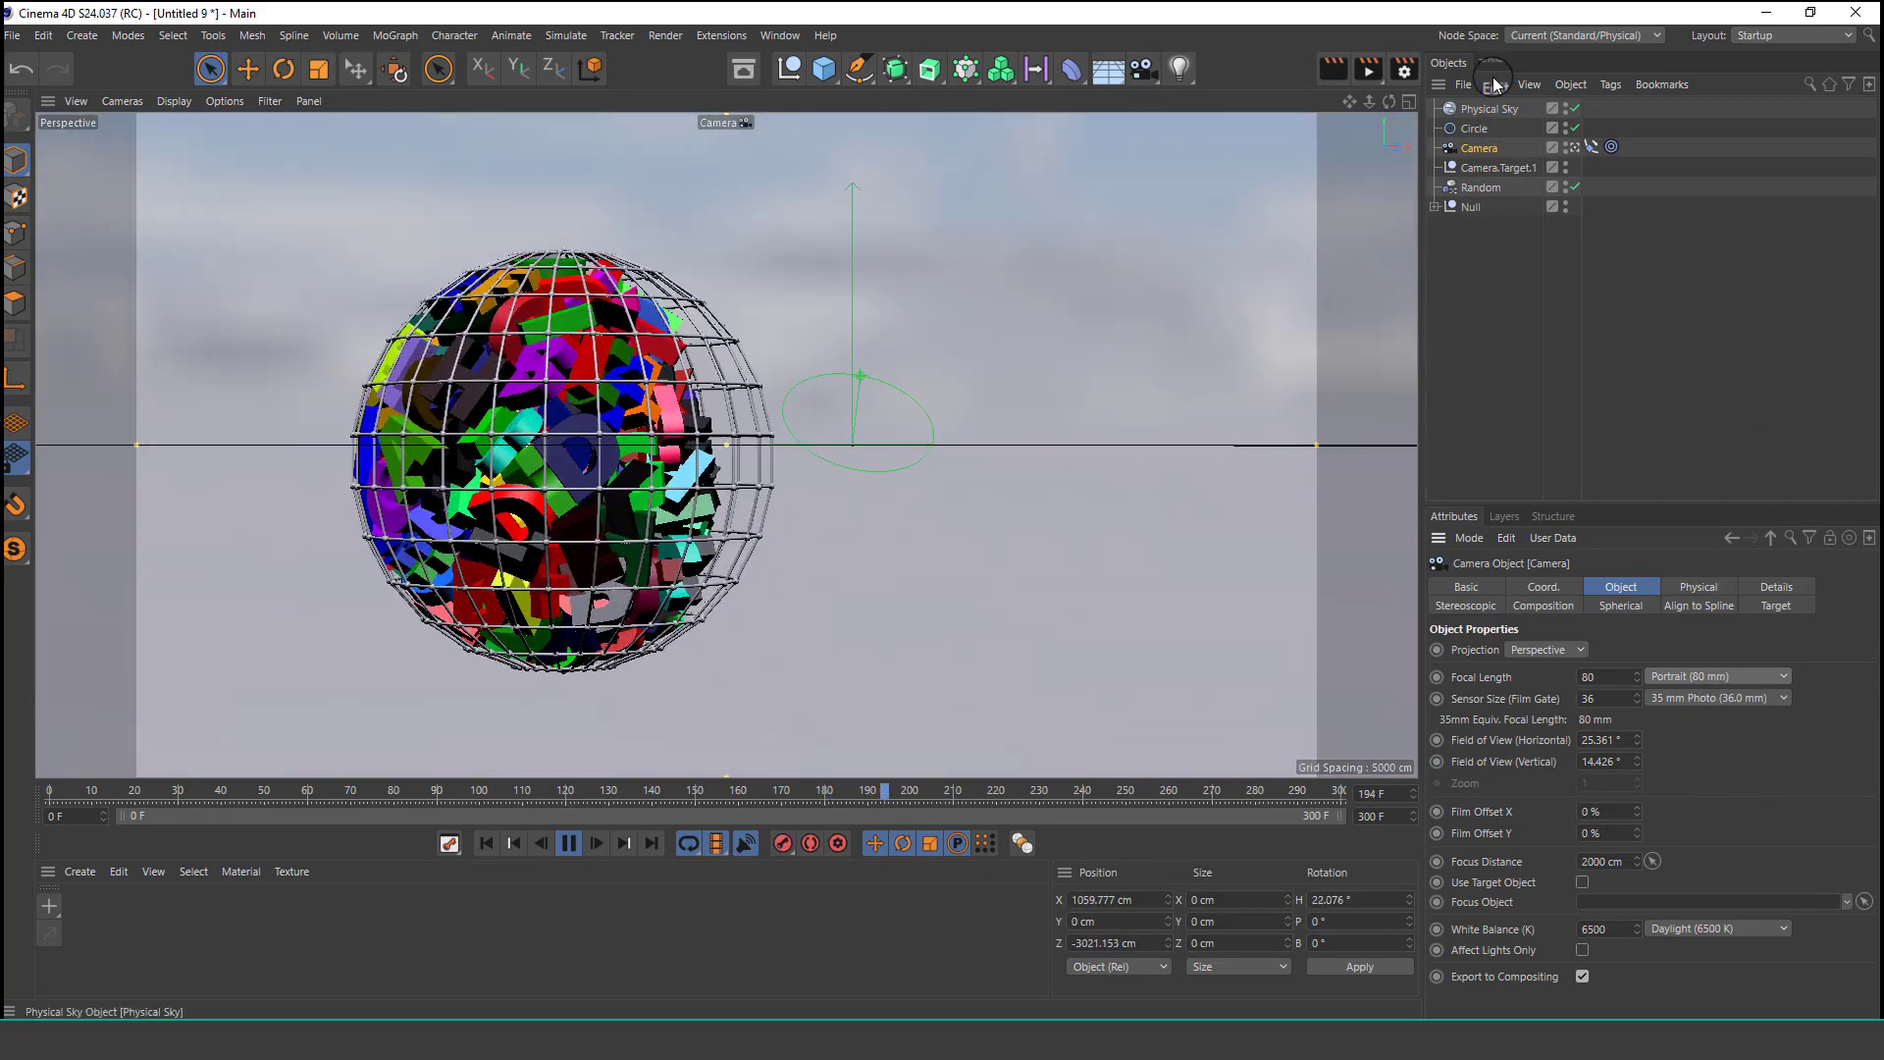
# Change the camera's Target tag so its target object is the wireframe Sphere instead of Random.
pyautogui.click(1611, 147)
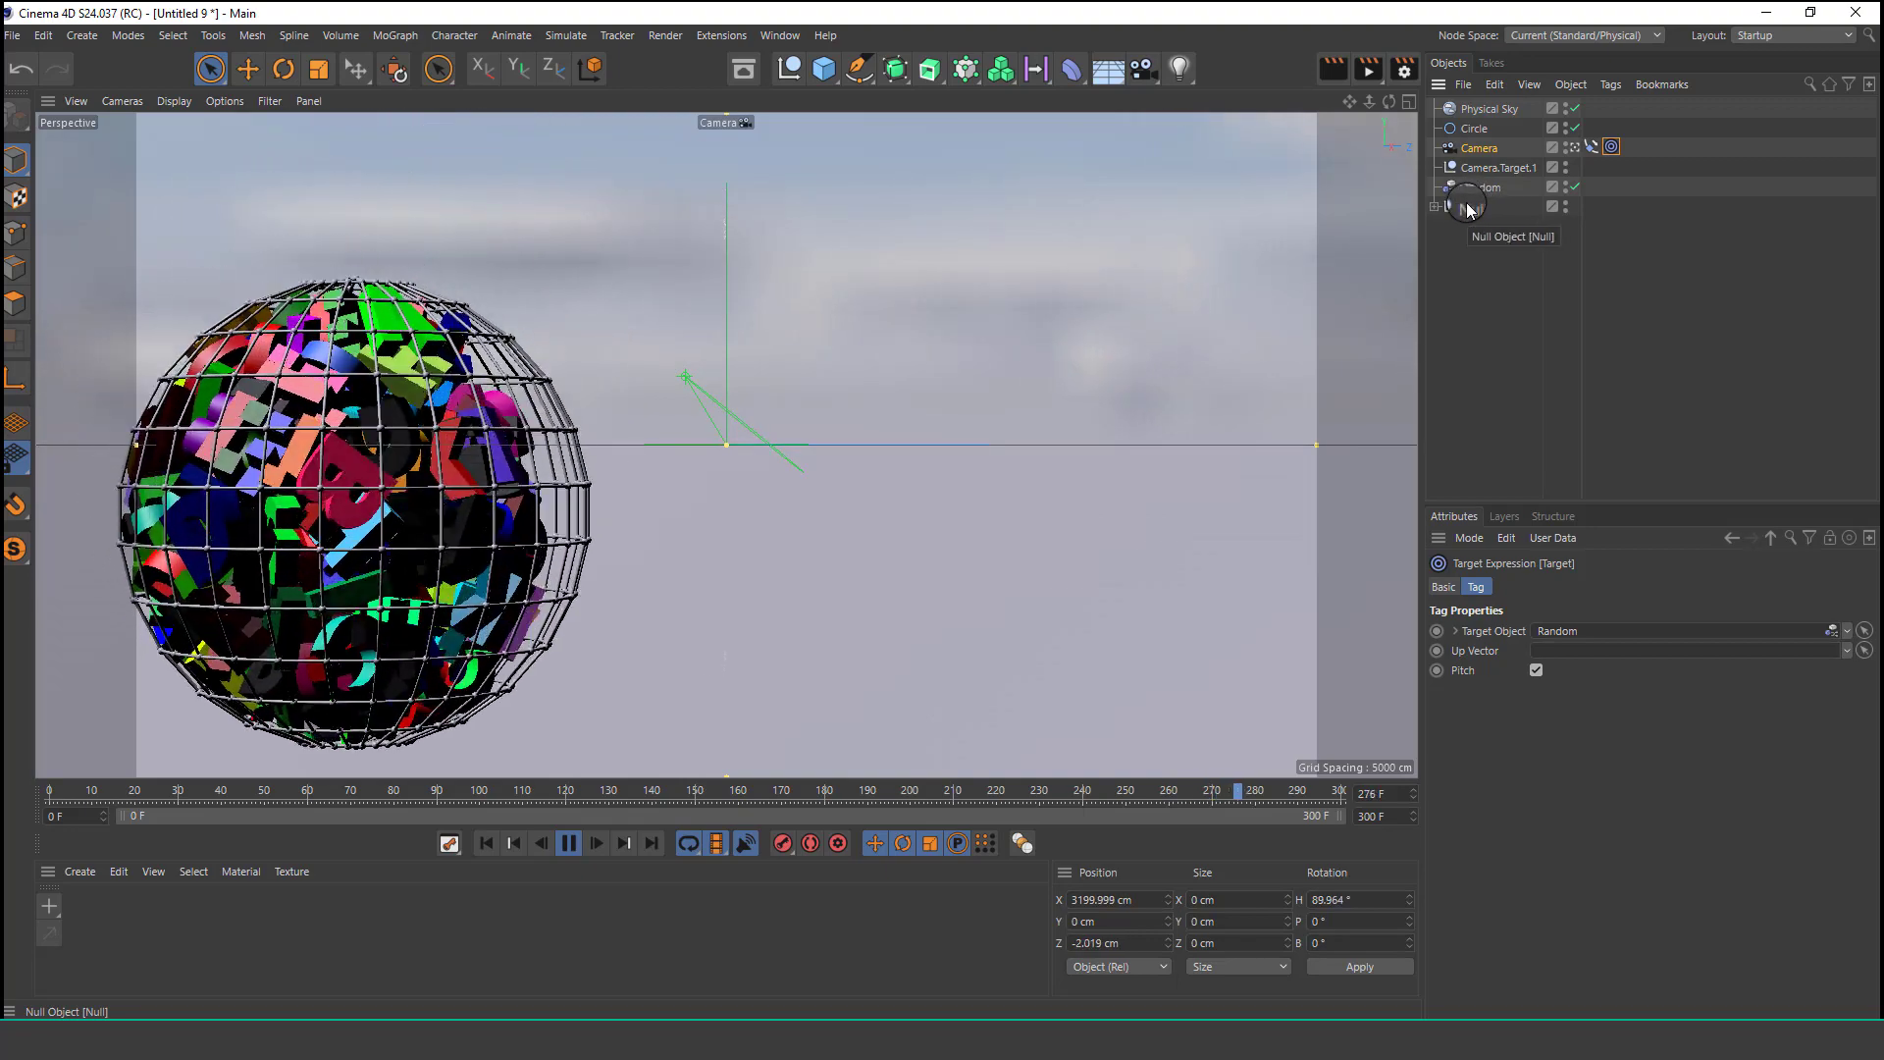
pyautogui.click(1434, 206)
pyautogui.scroll(-3, 1508, 435)
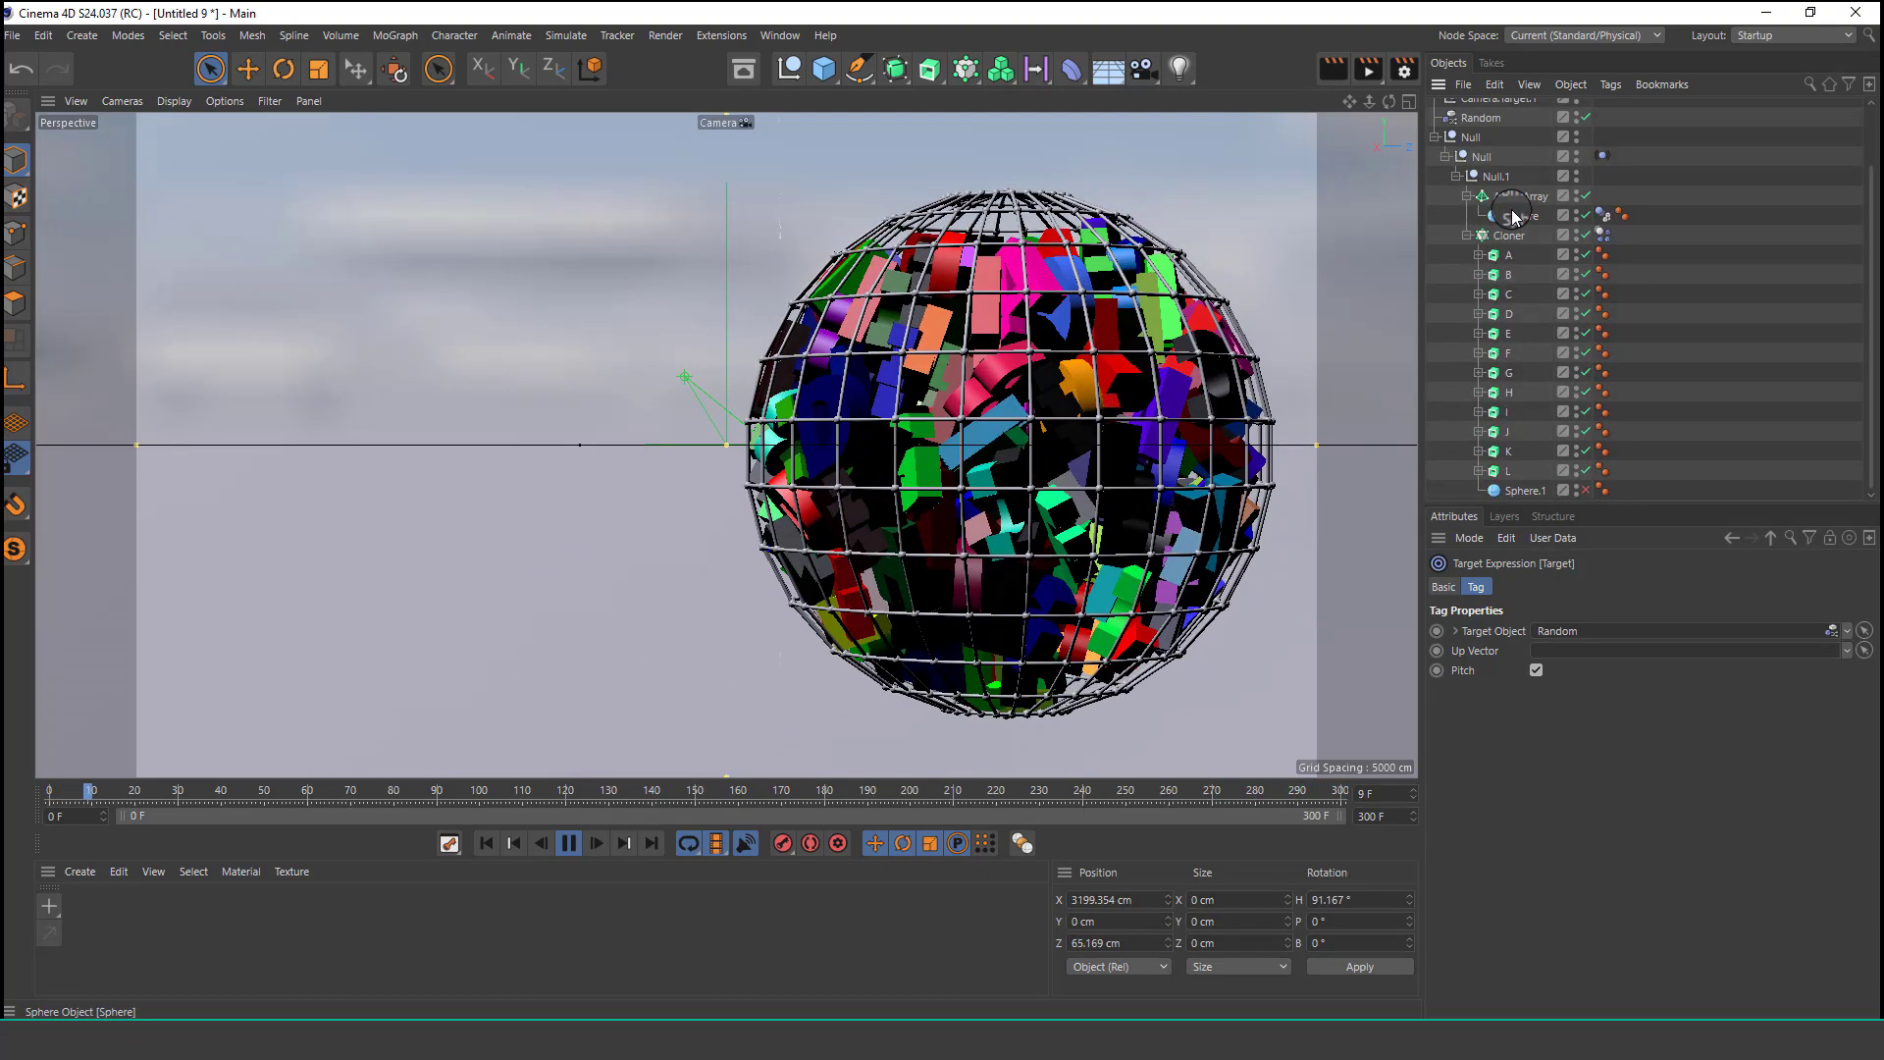
pyautogui.moveTo(1516, 218); pyautogui.dragTo(1572, 635)
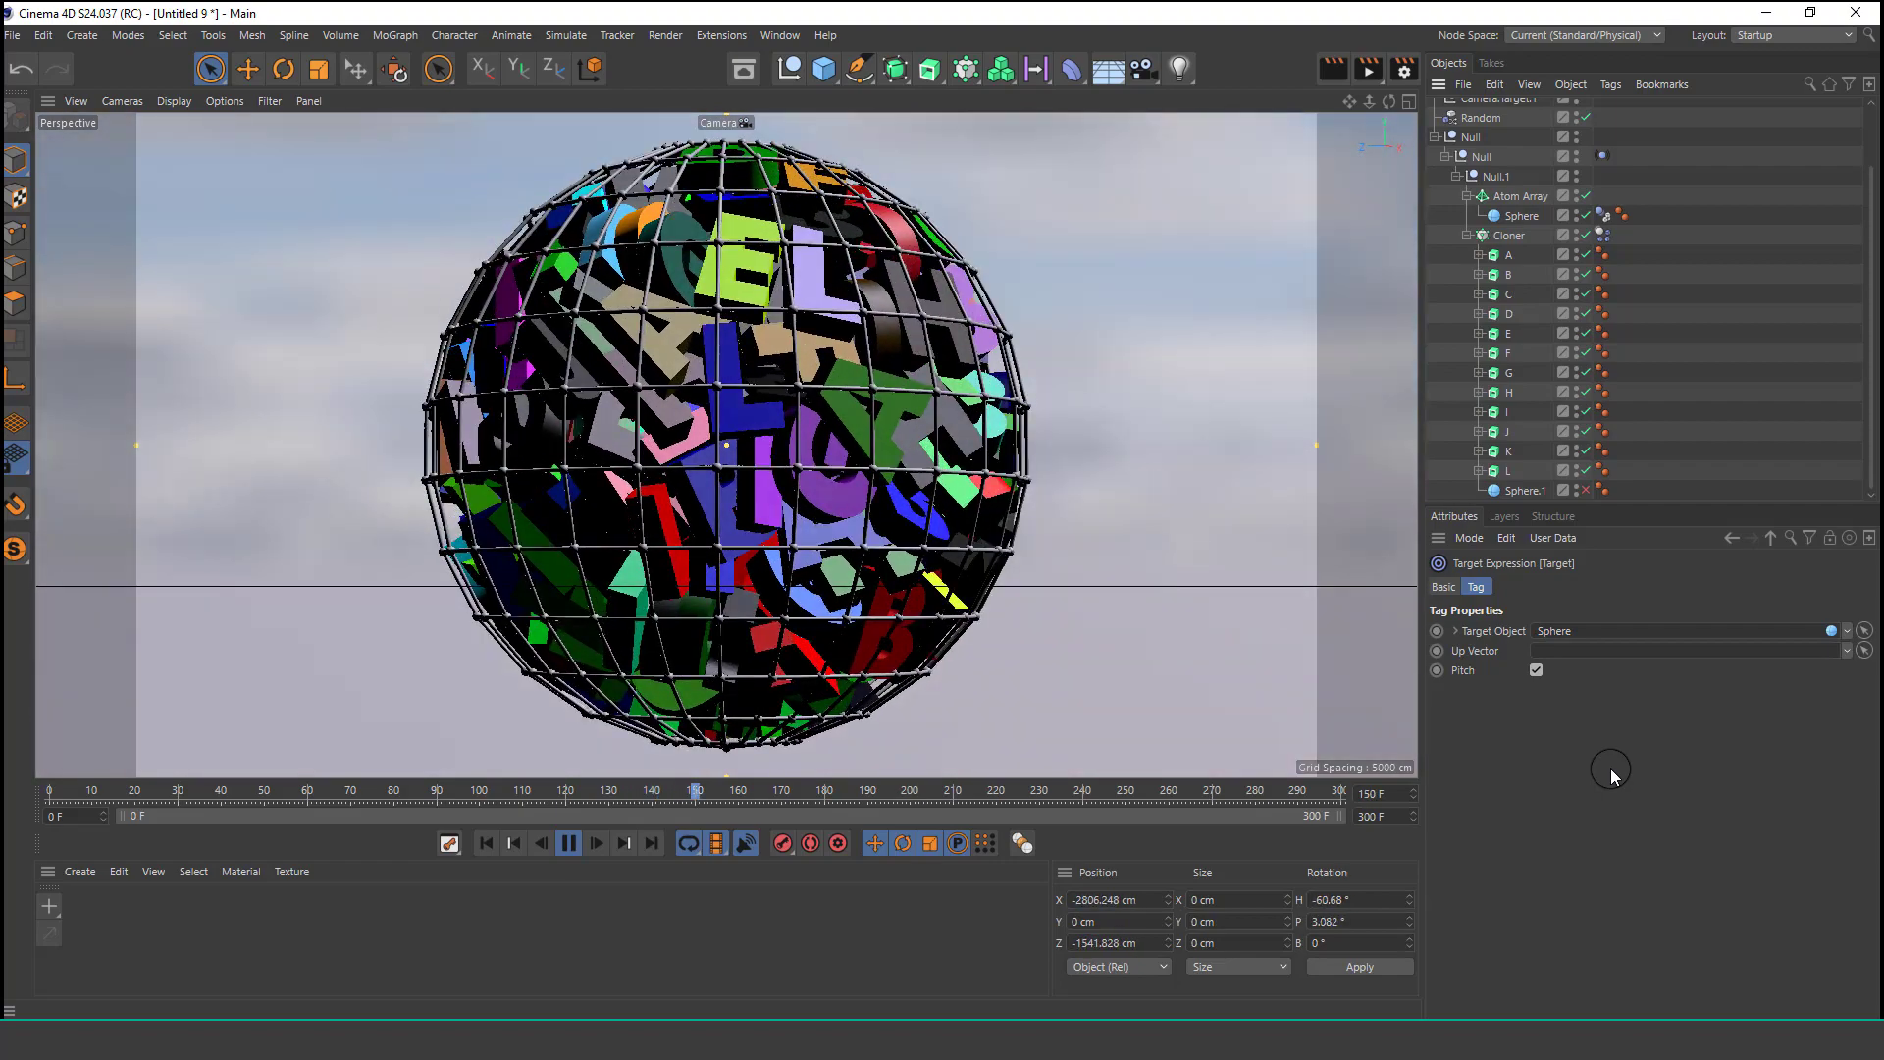
# Inspect the Cloner's object settings and the Random effector's parameters.
pyautogui.click(1518, 238)
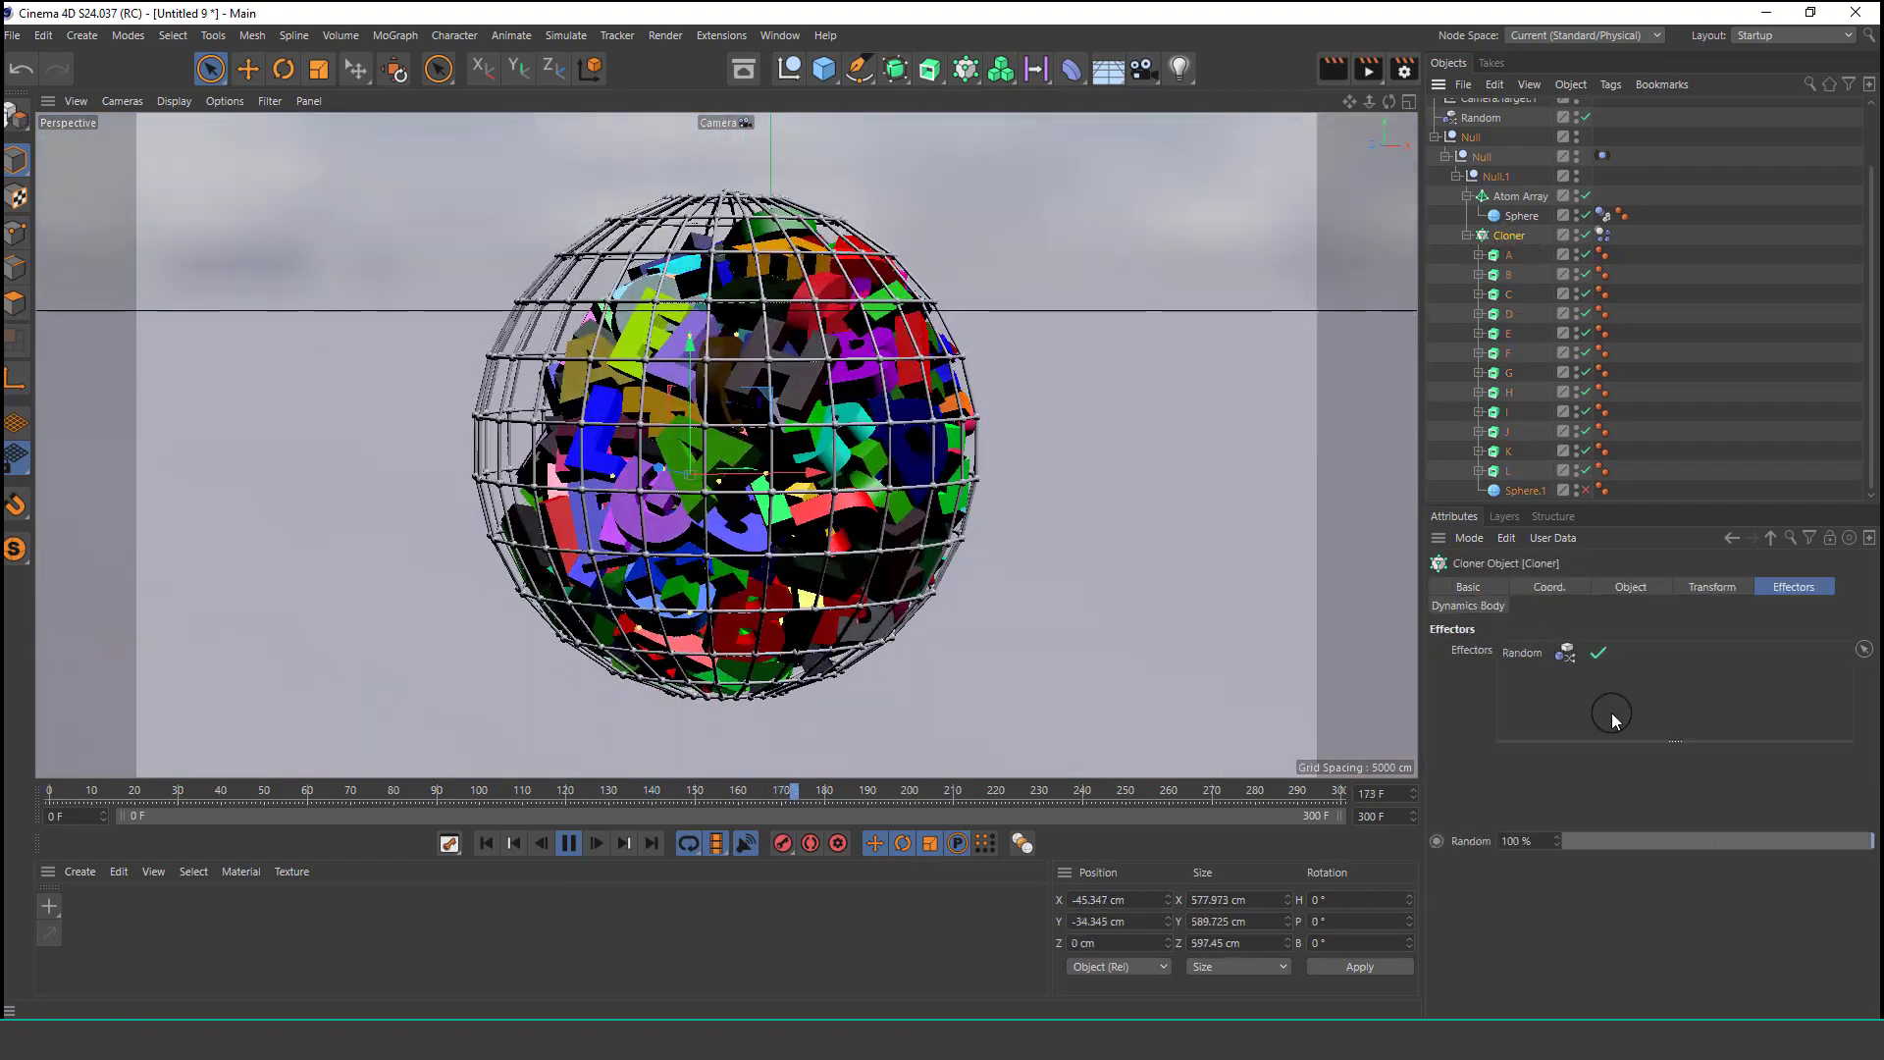
pyautogui.click(1631, 586)
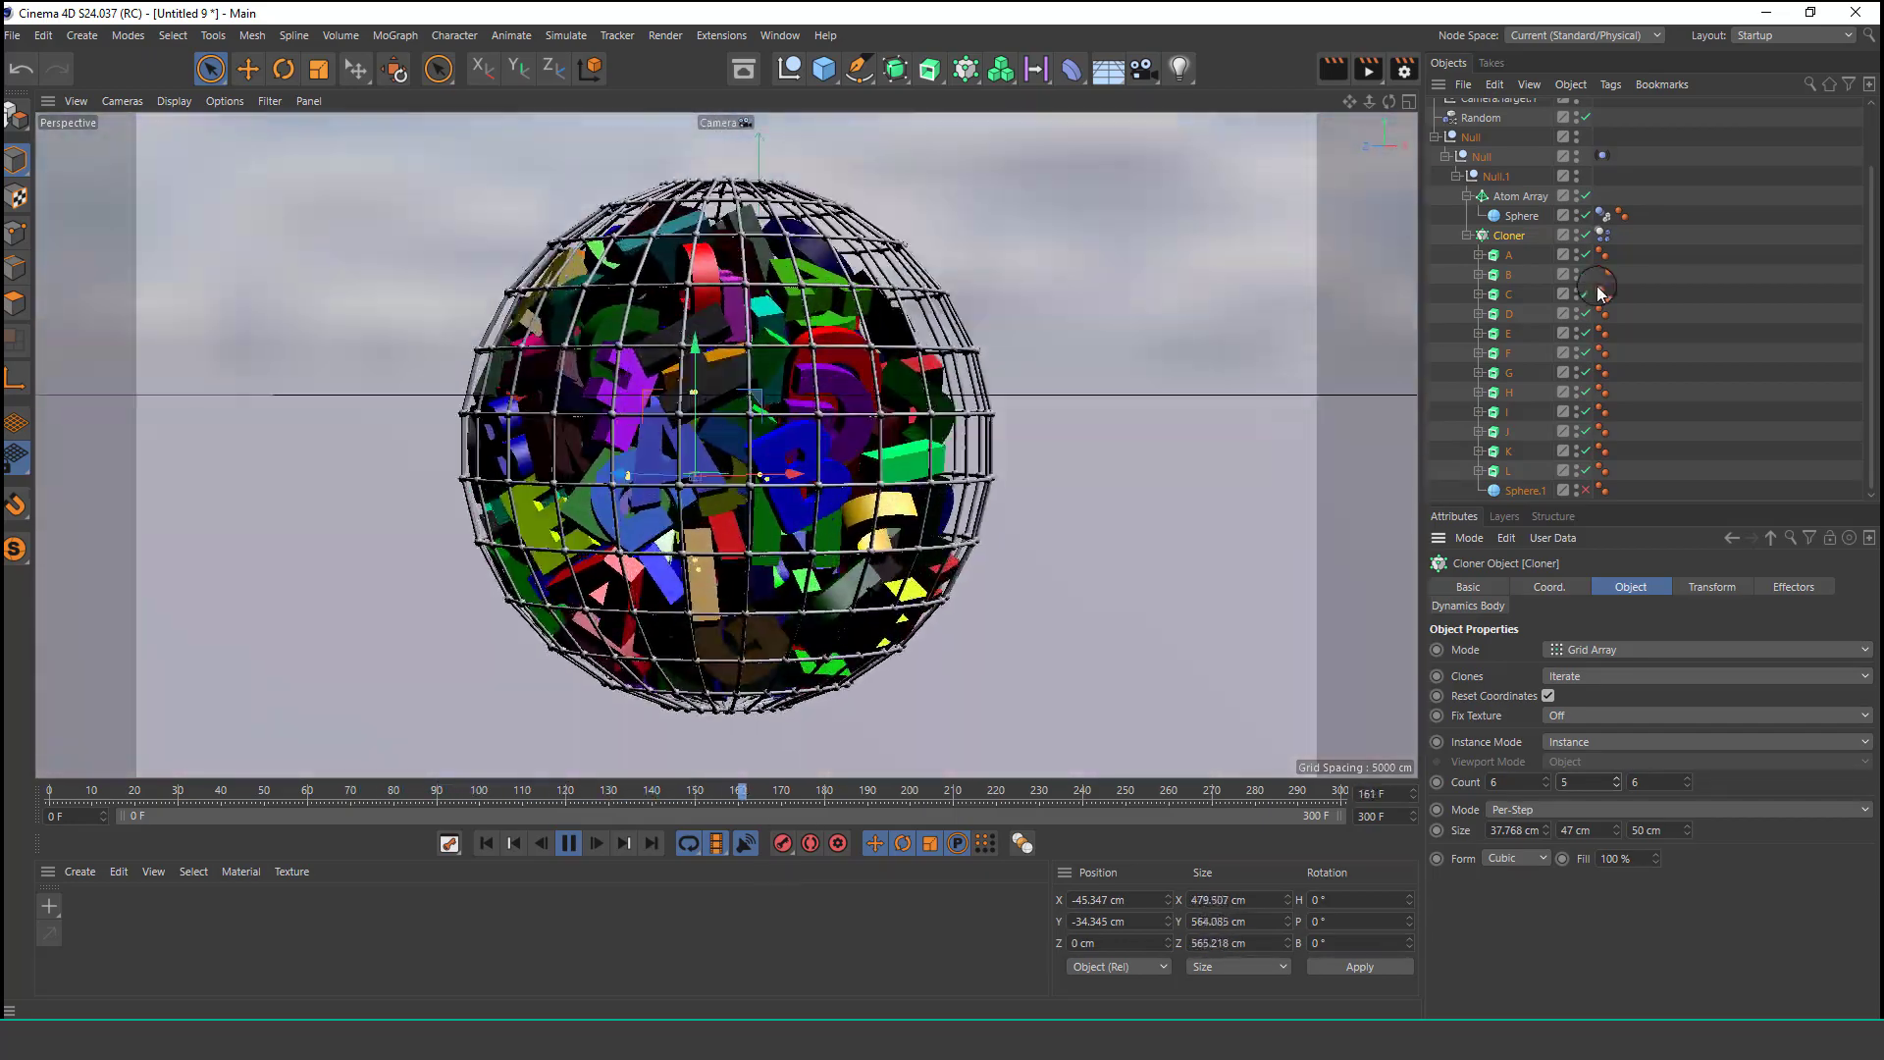
pyautogui.click(1480, 118)
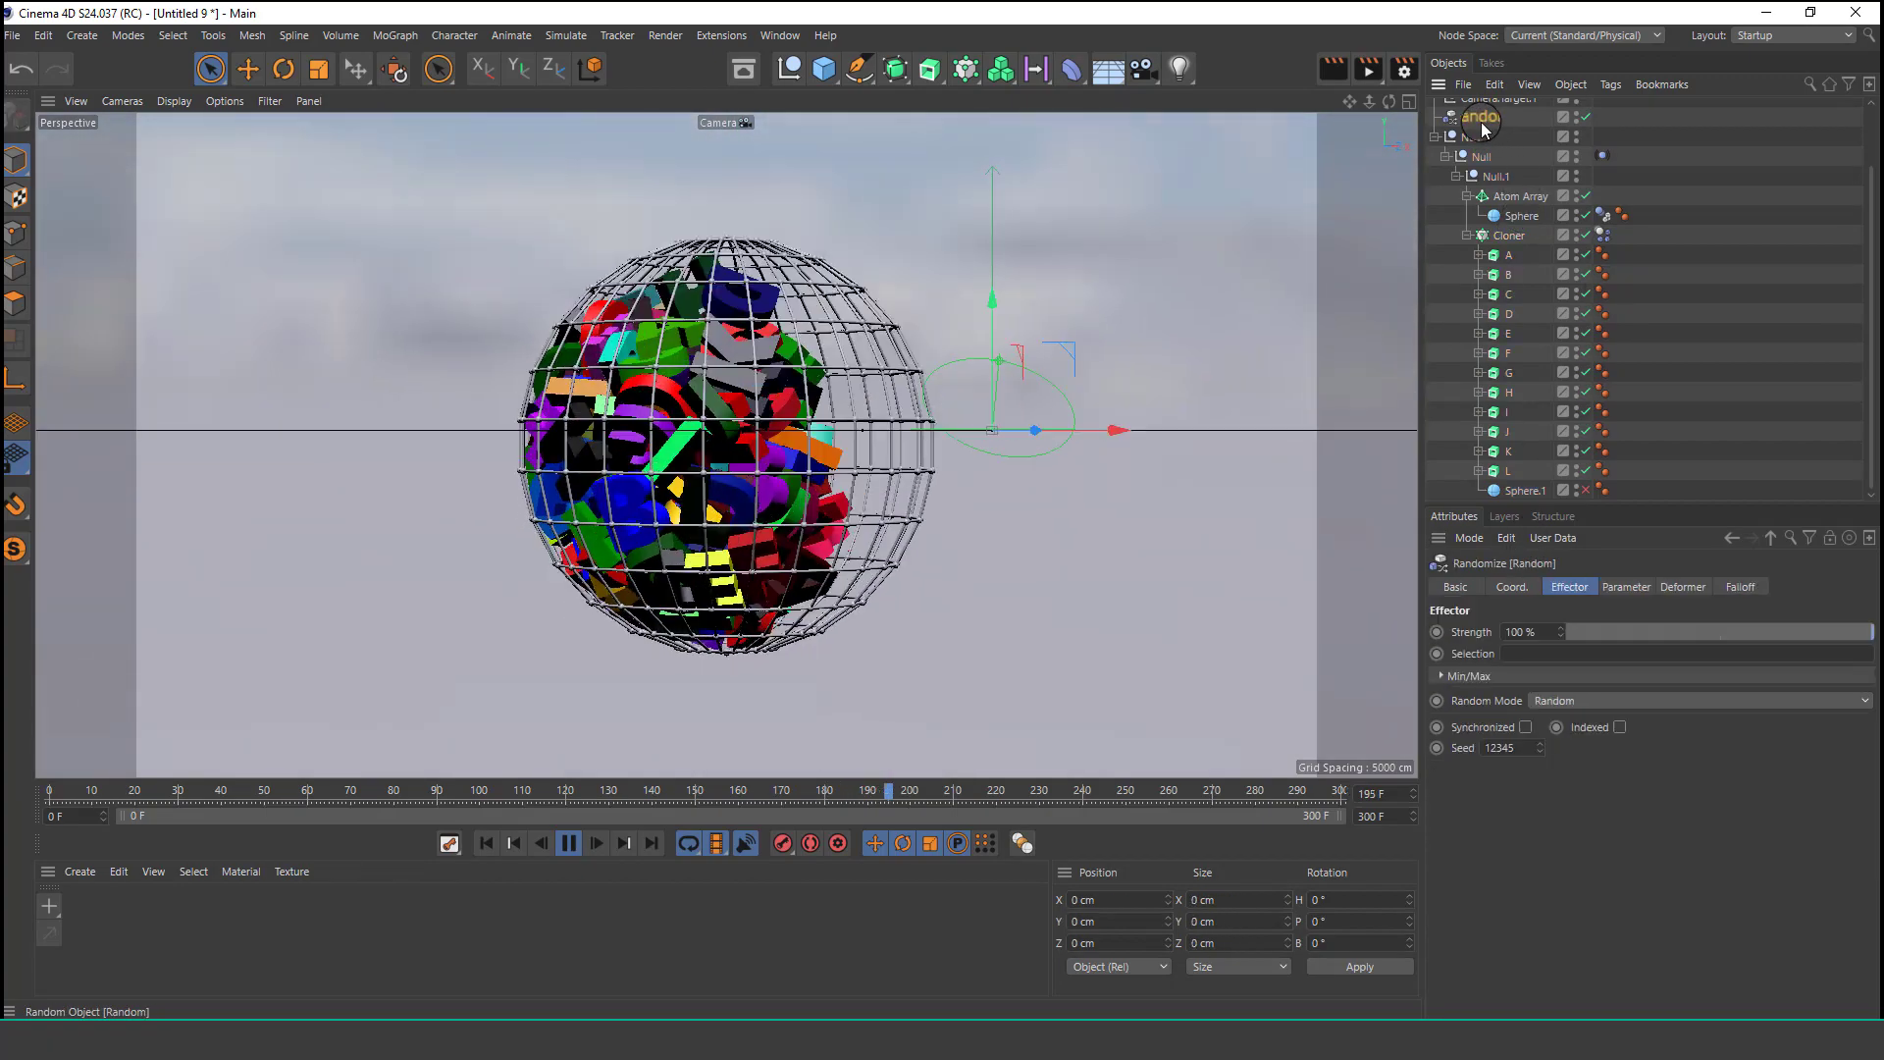
pyautogui.click(1625, 587)
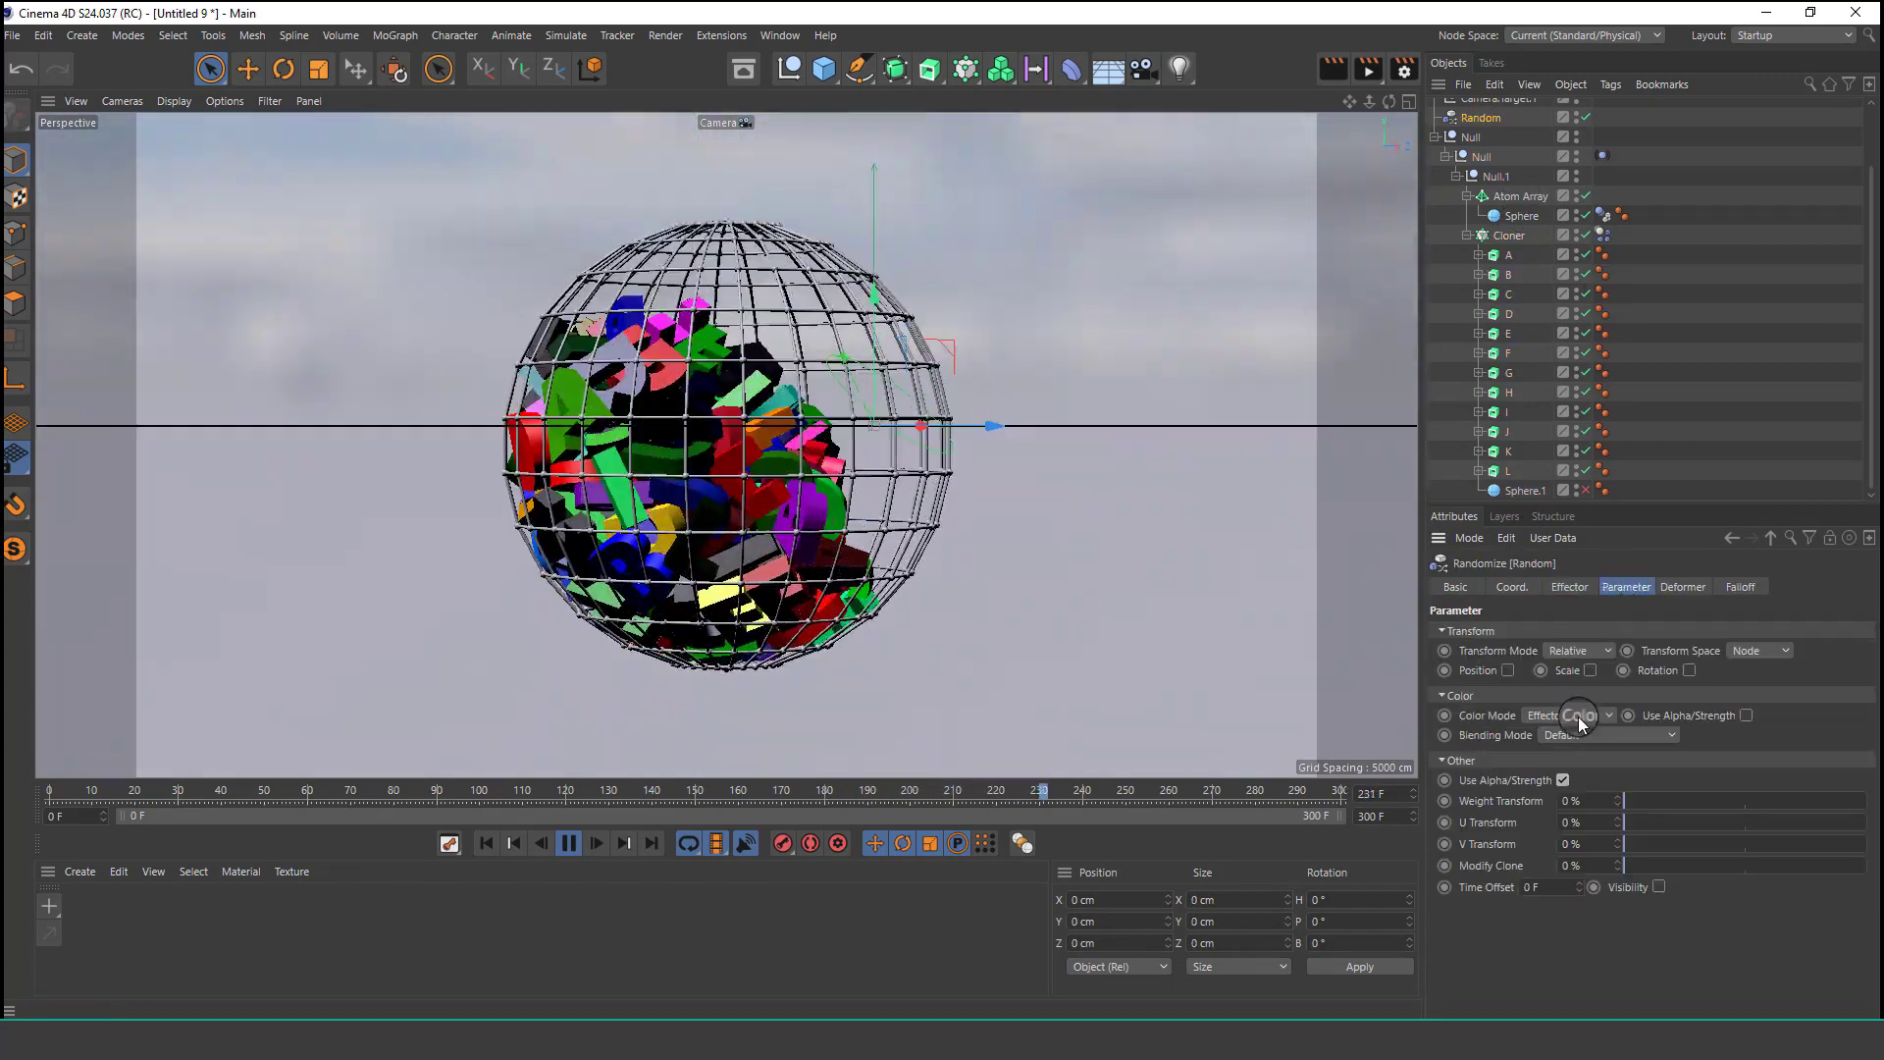
# Enable Use Alpha/Strength and set the Random effector's color mode to Custom Color, green at hue 125° and 100% saturation.
pyautogui.click(1745, 716)
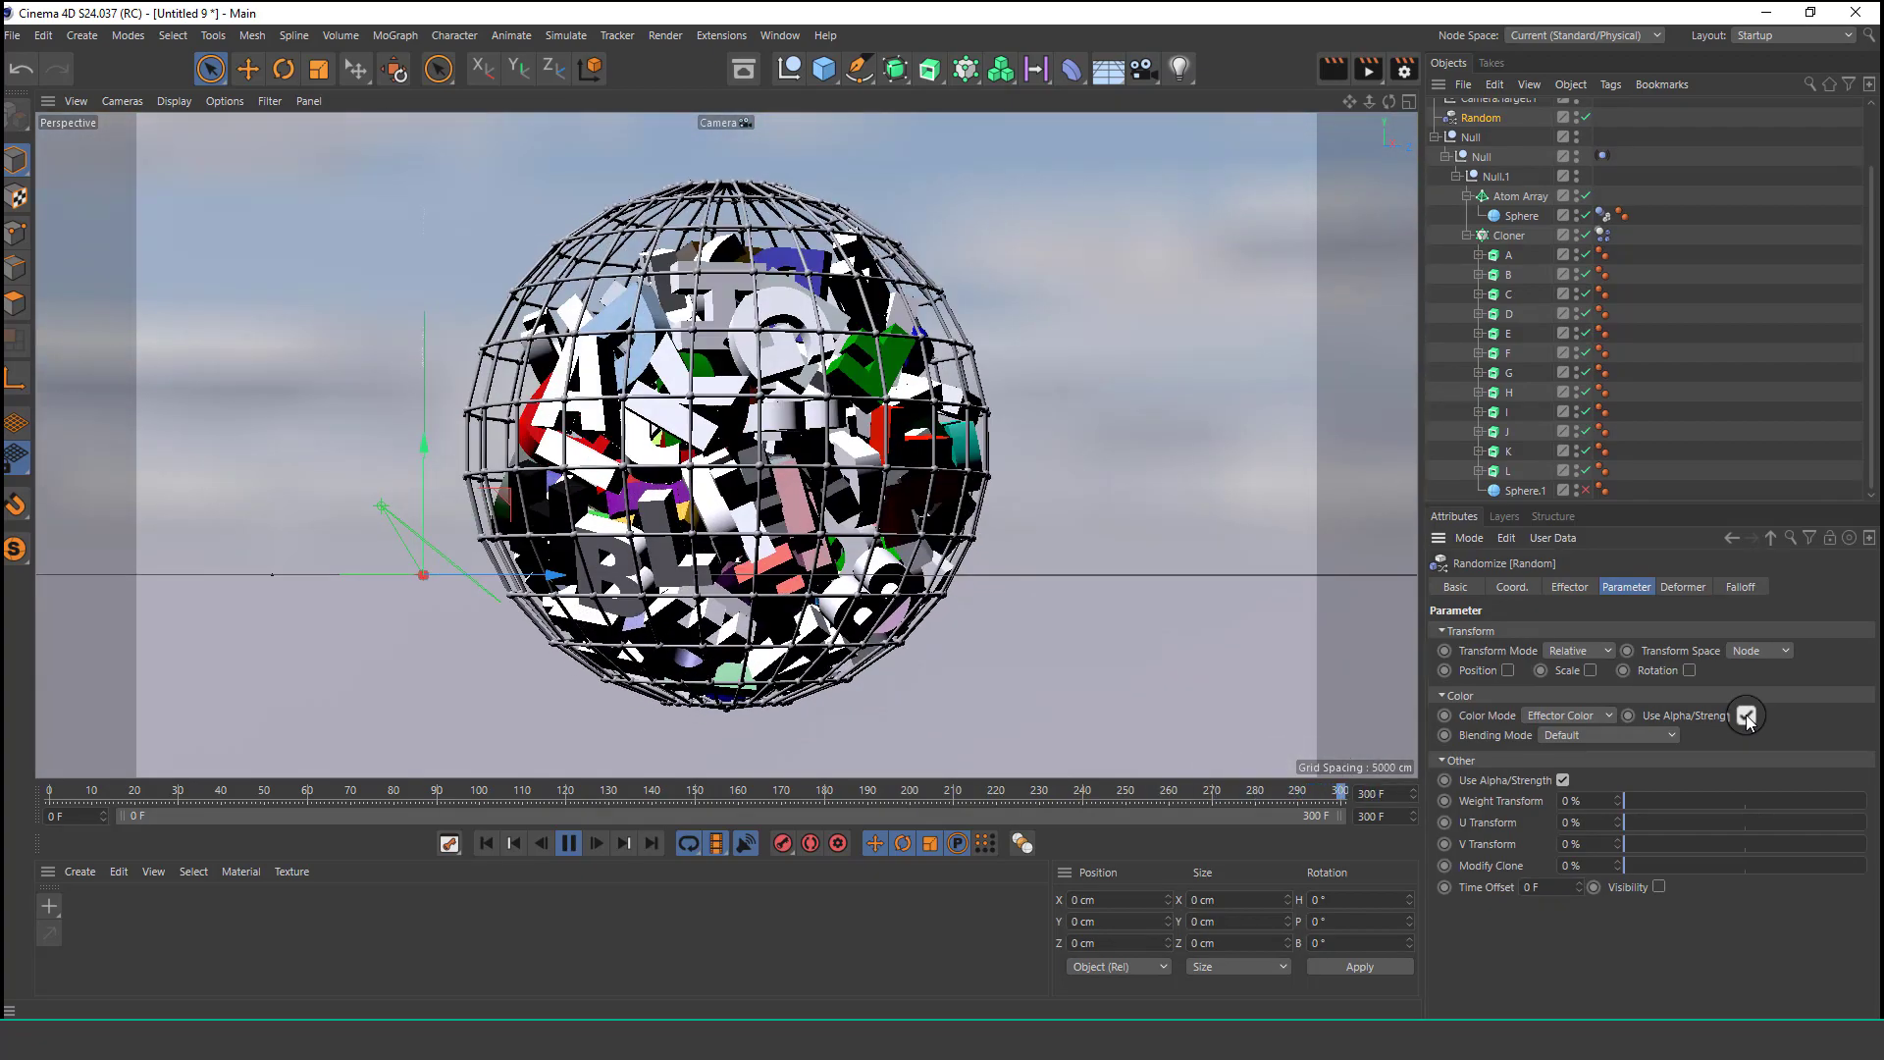
pyautogui.click(1567, 719)
pyautogui.click(1567, 730)
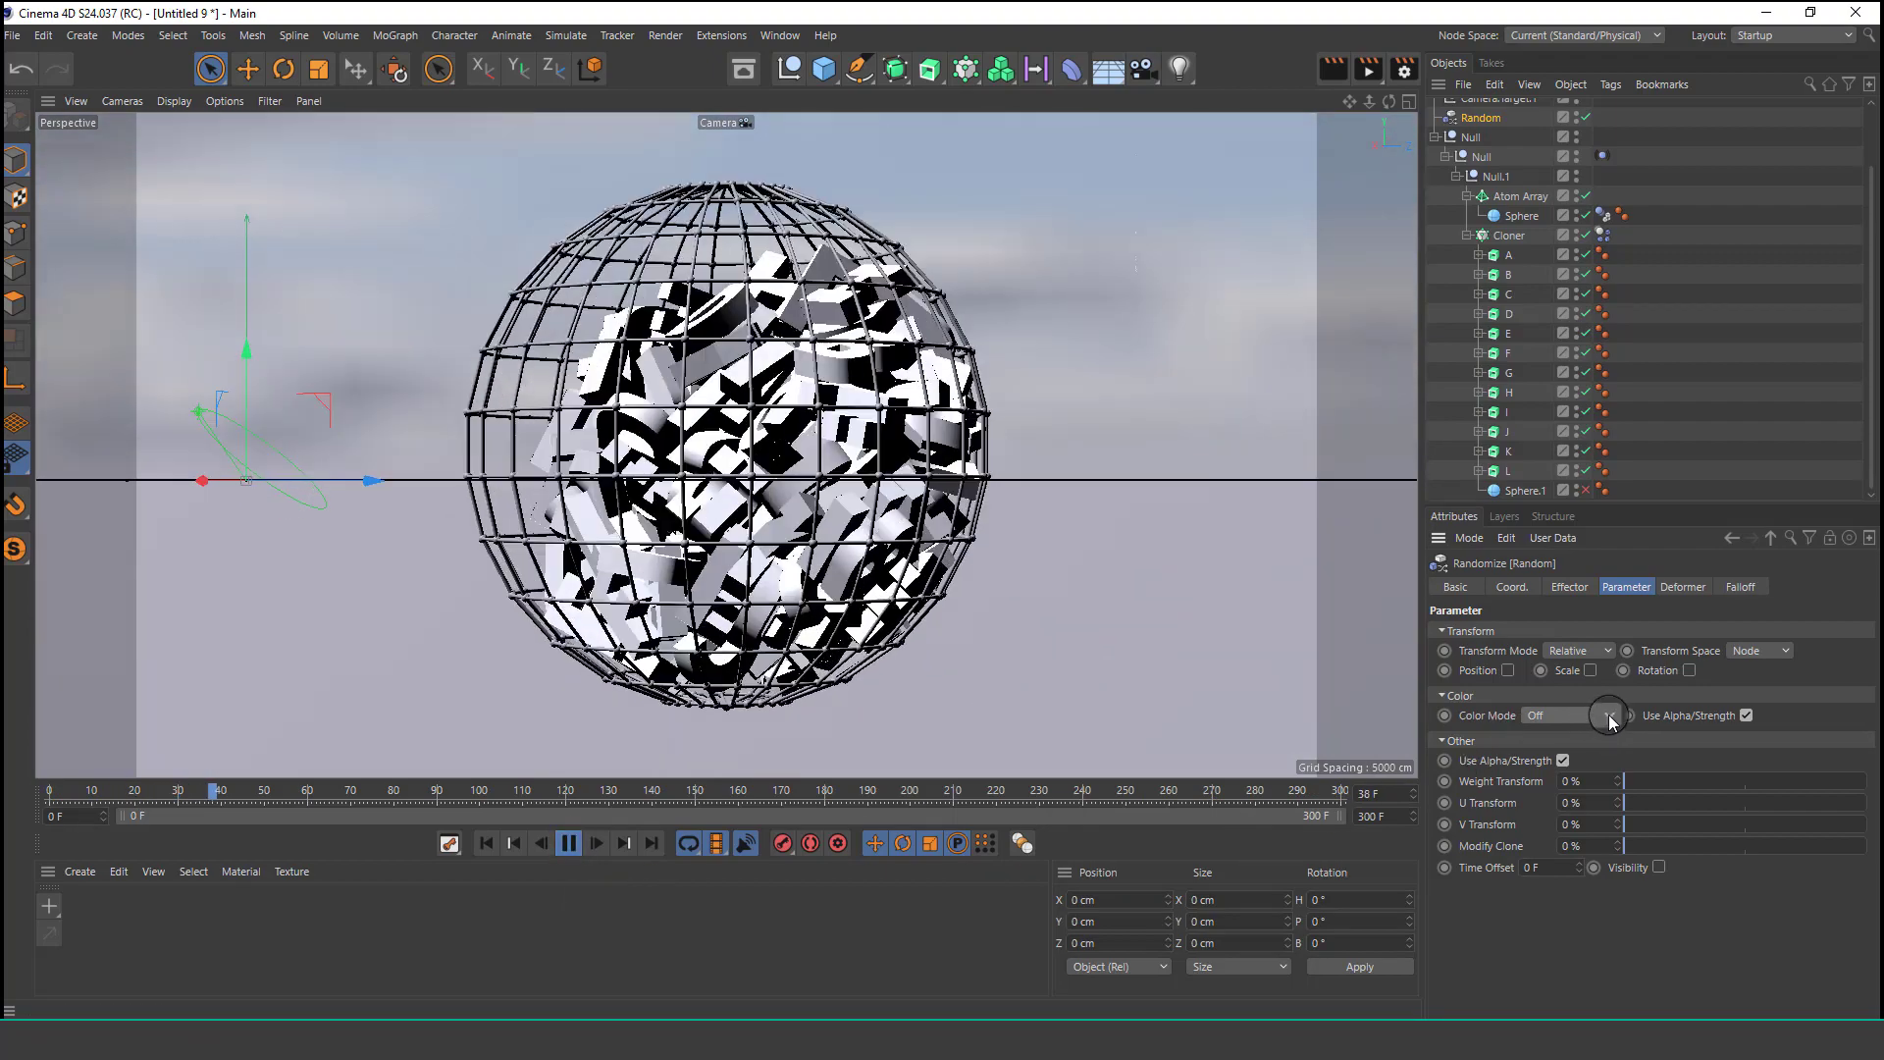
pyautogui.click(1568, 715)
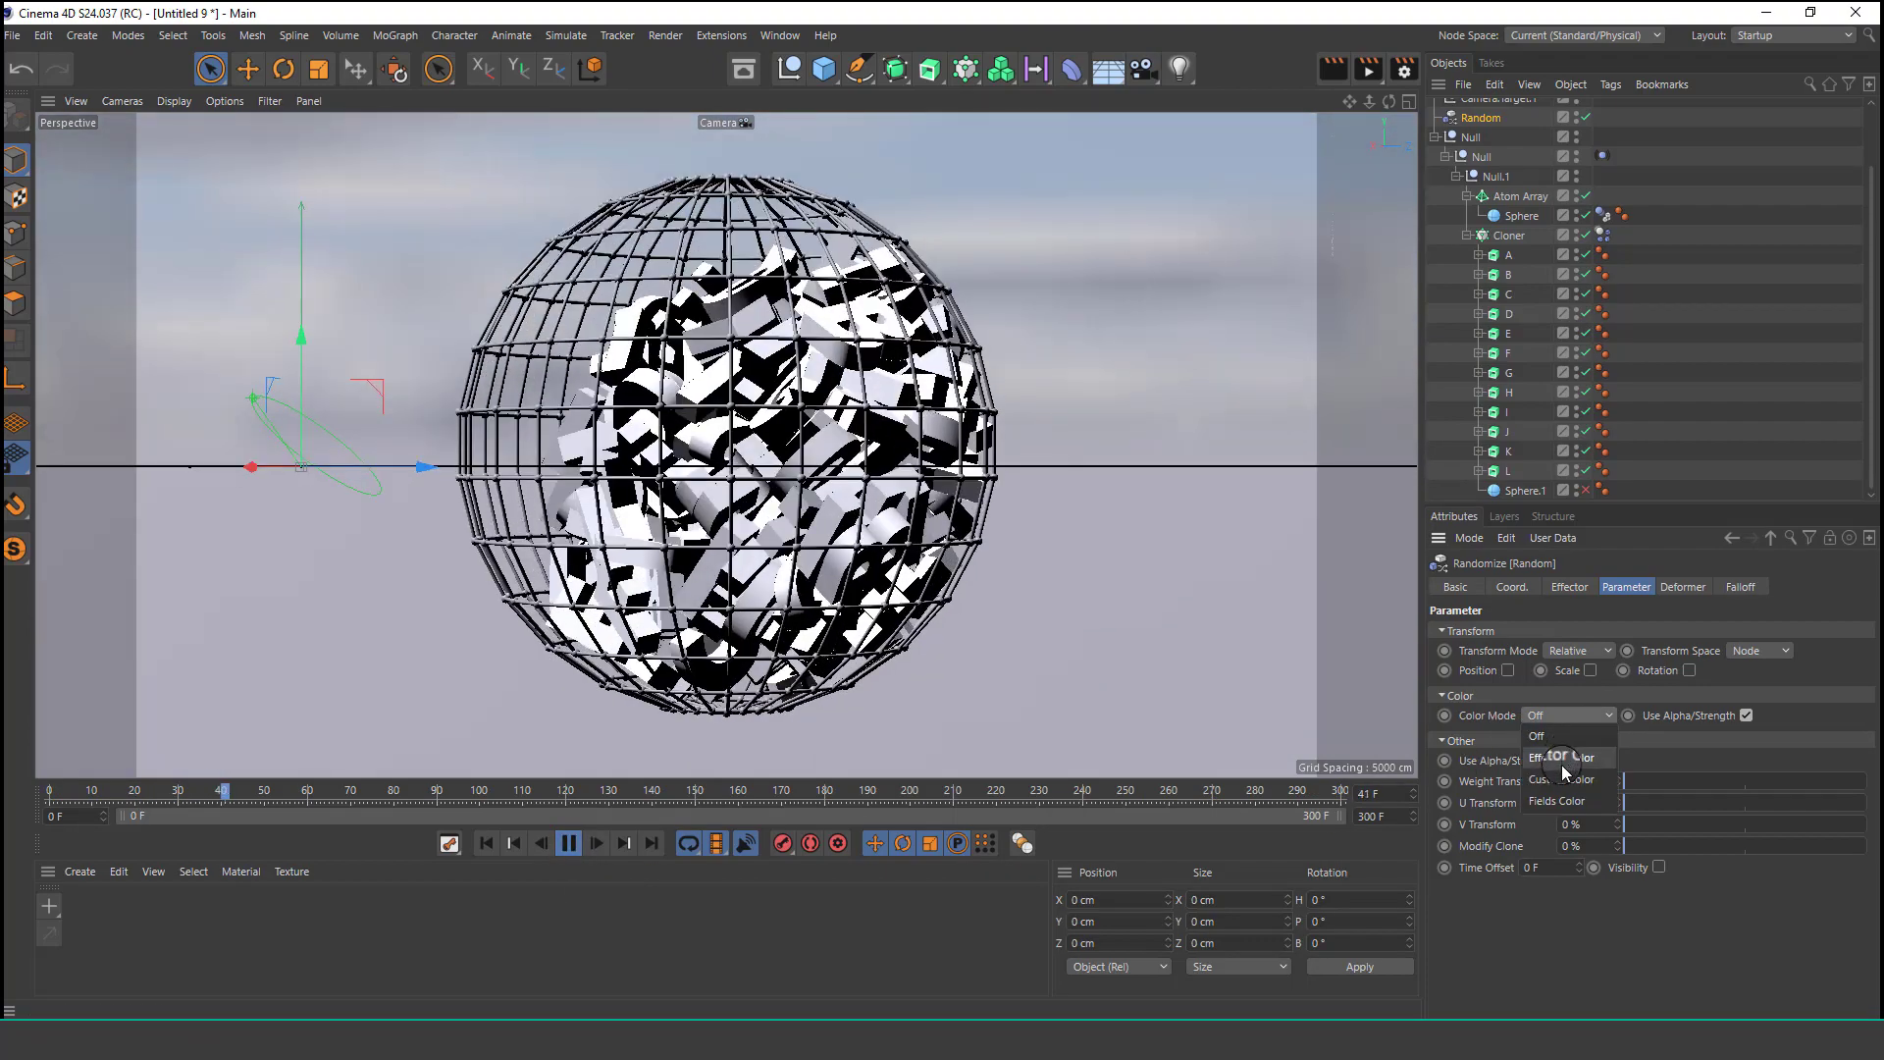
pyautogui.click(1562, 778)
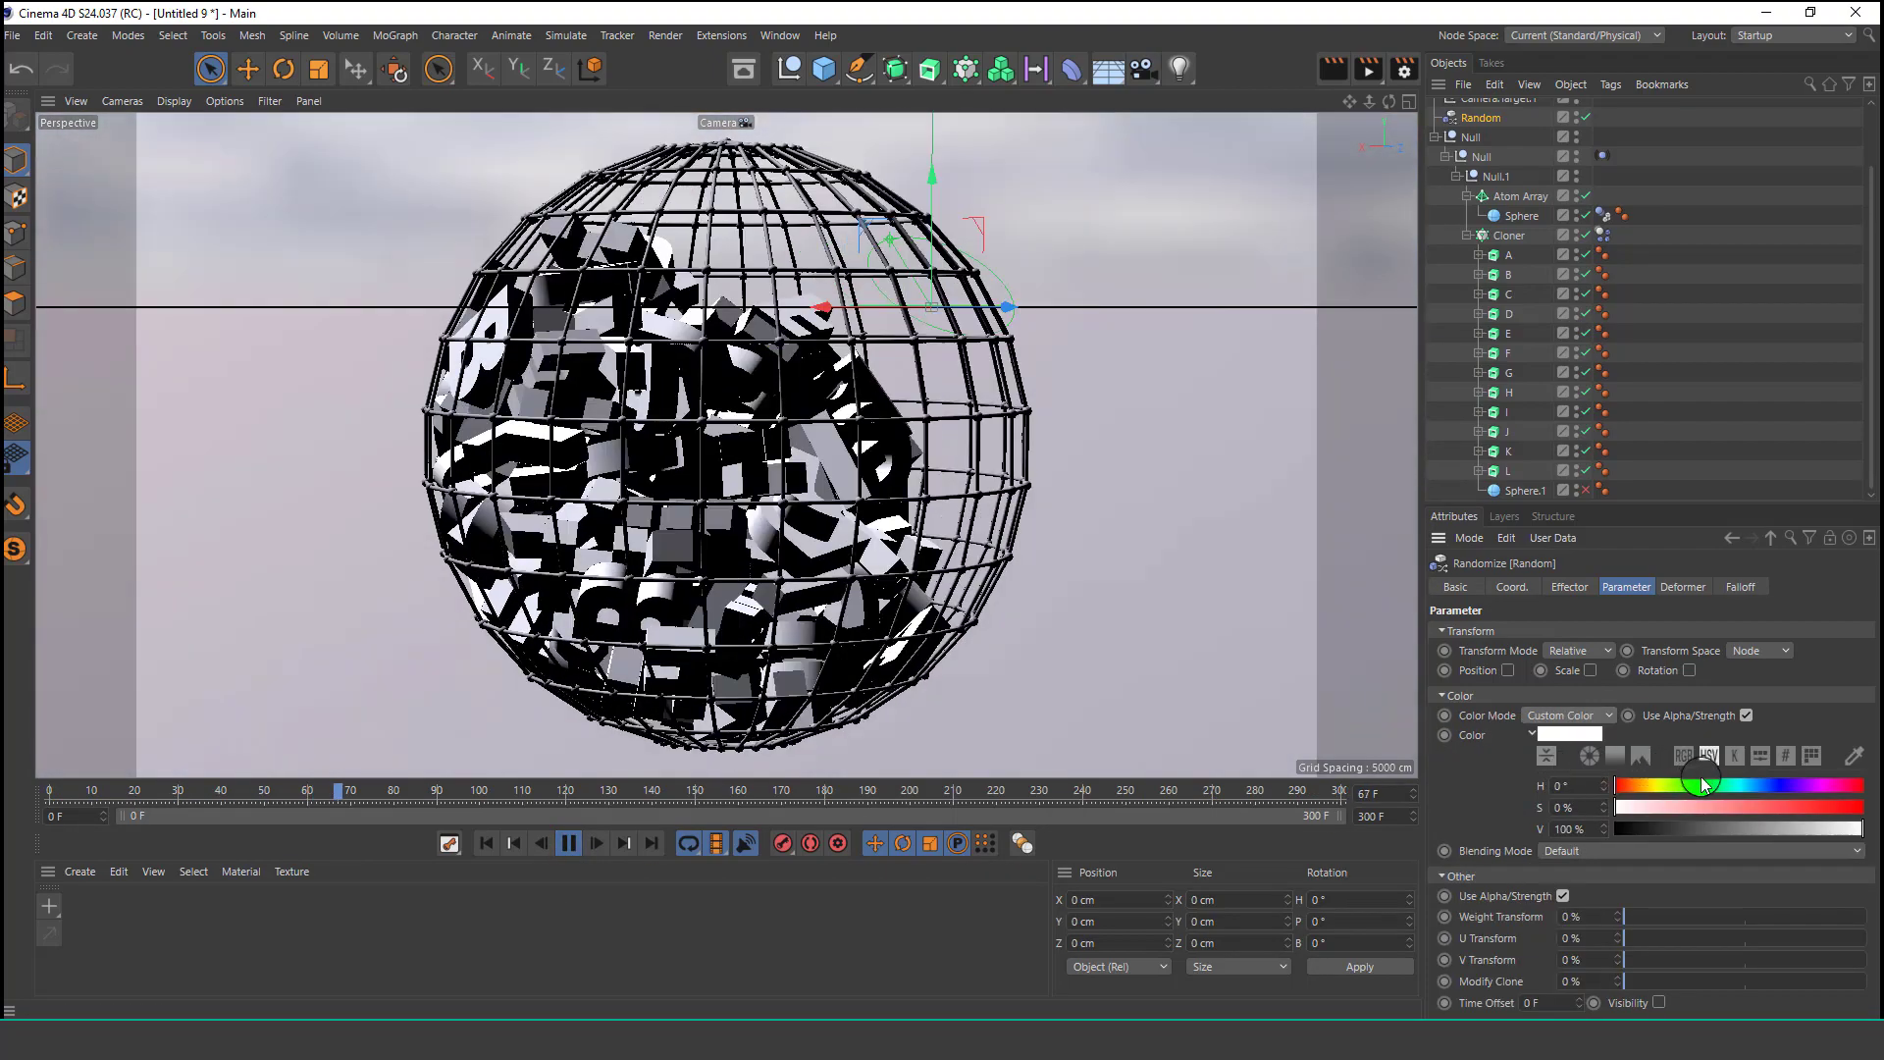
pyautogui.click(1700, 780)
pyautogui.moveTo(1807, 806); pyautogui.dragTo(1864, 805)
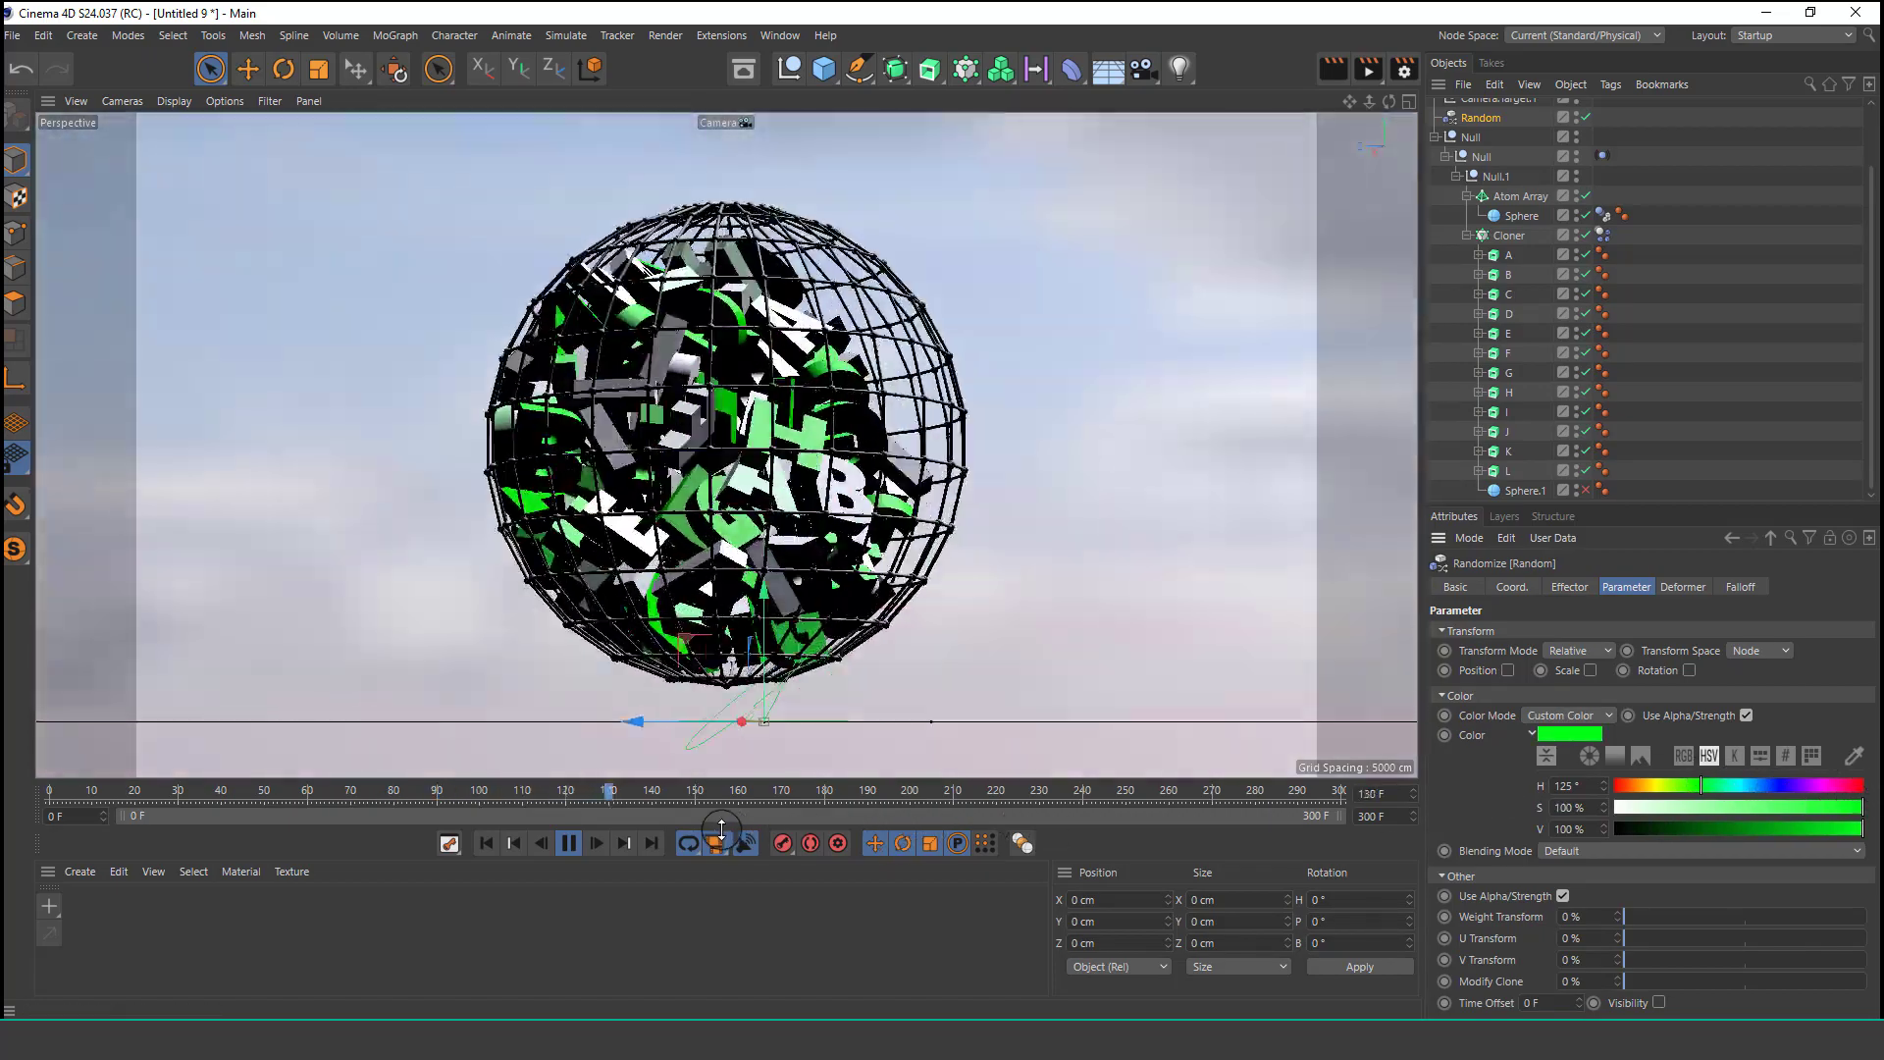
# Keyframe the Random effector's custom color green at frame 0 and blue (hue 244°) at frame 56.
pyautogui.click(568, 843)
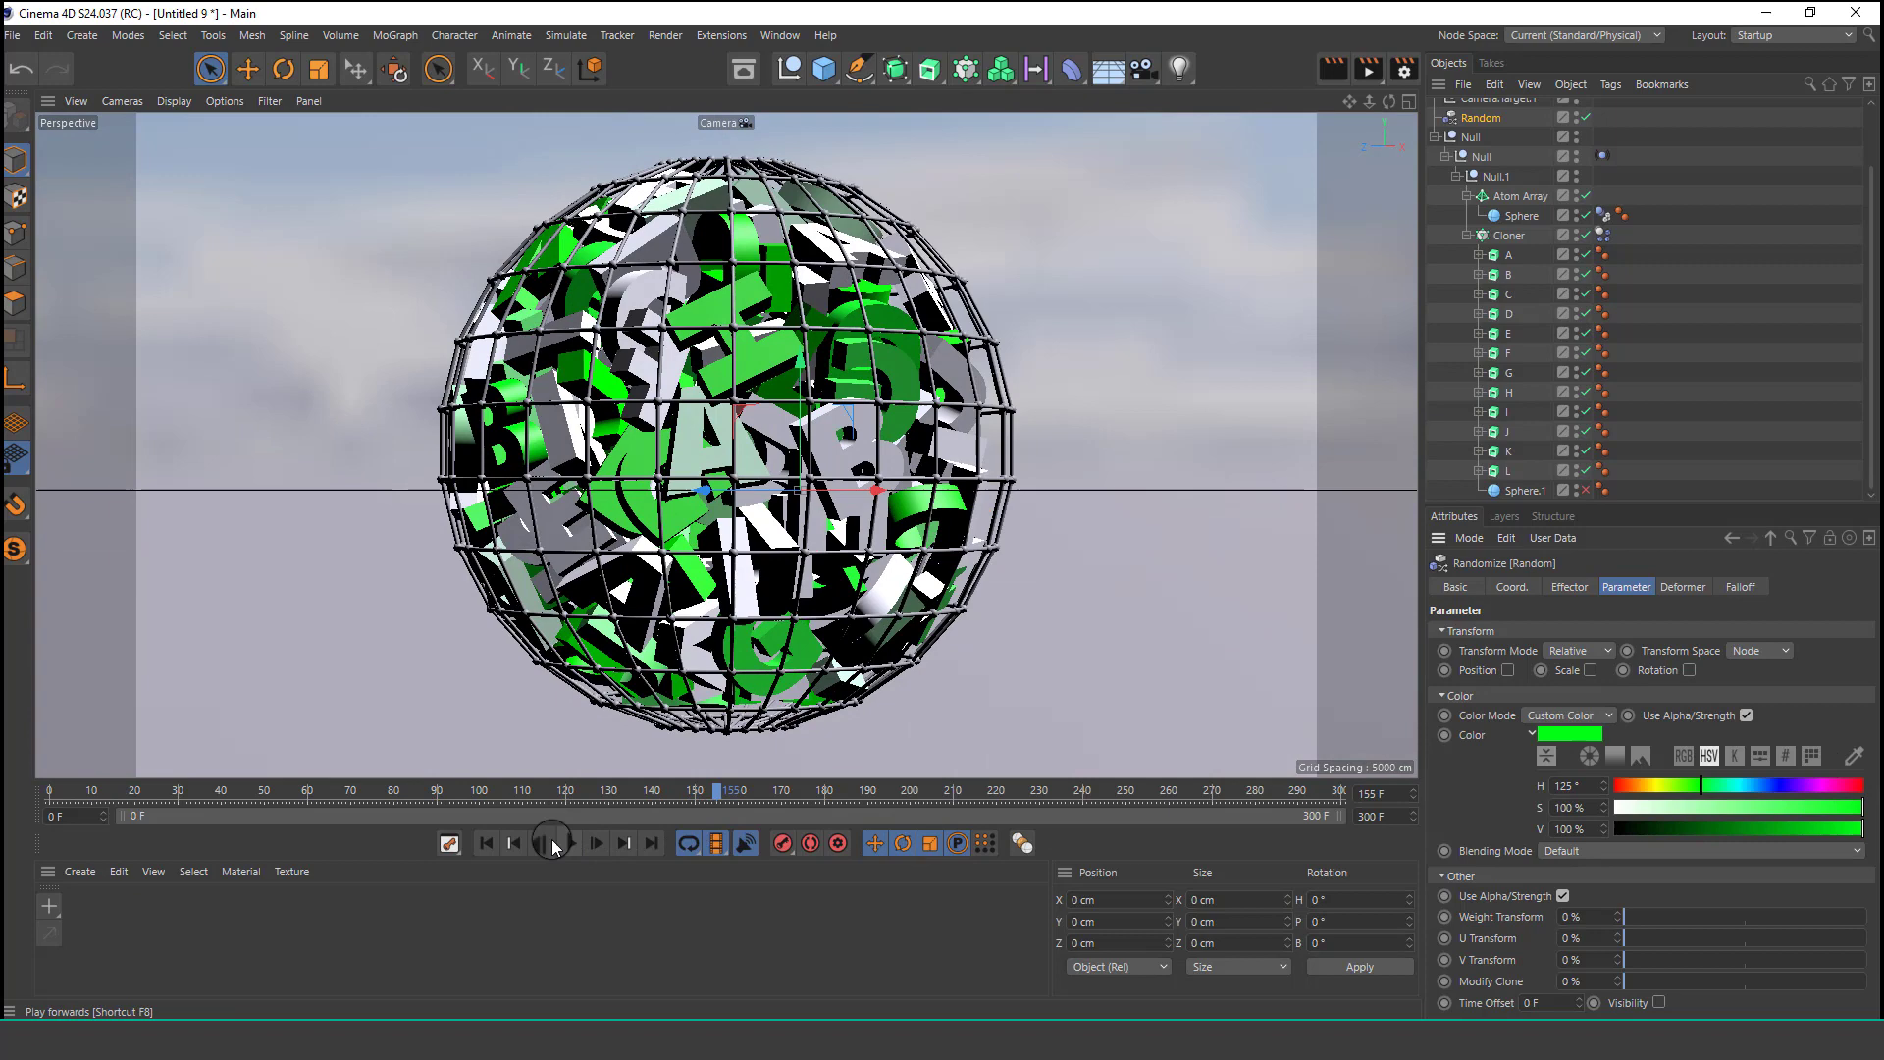
pyautogui.click(485, 843)
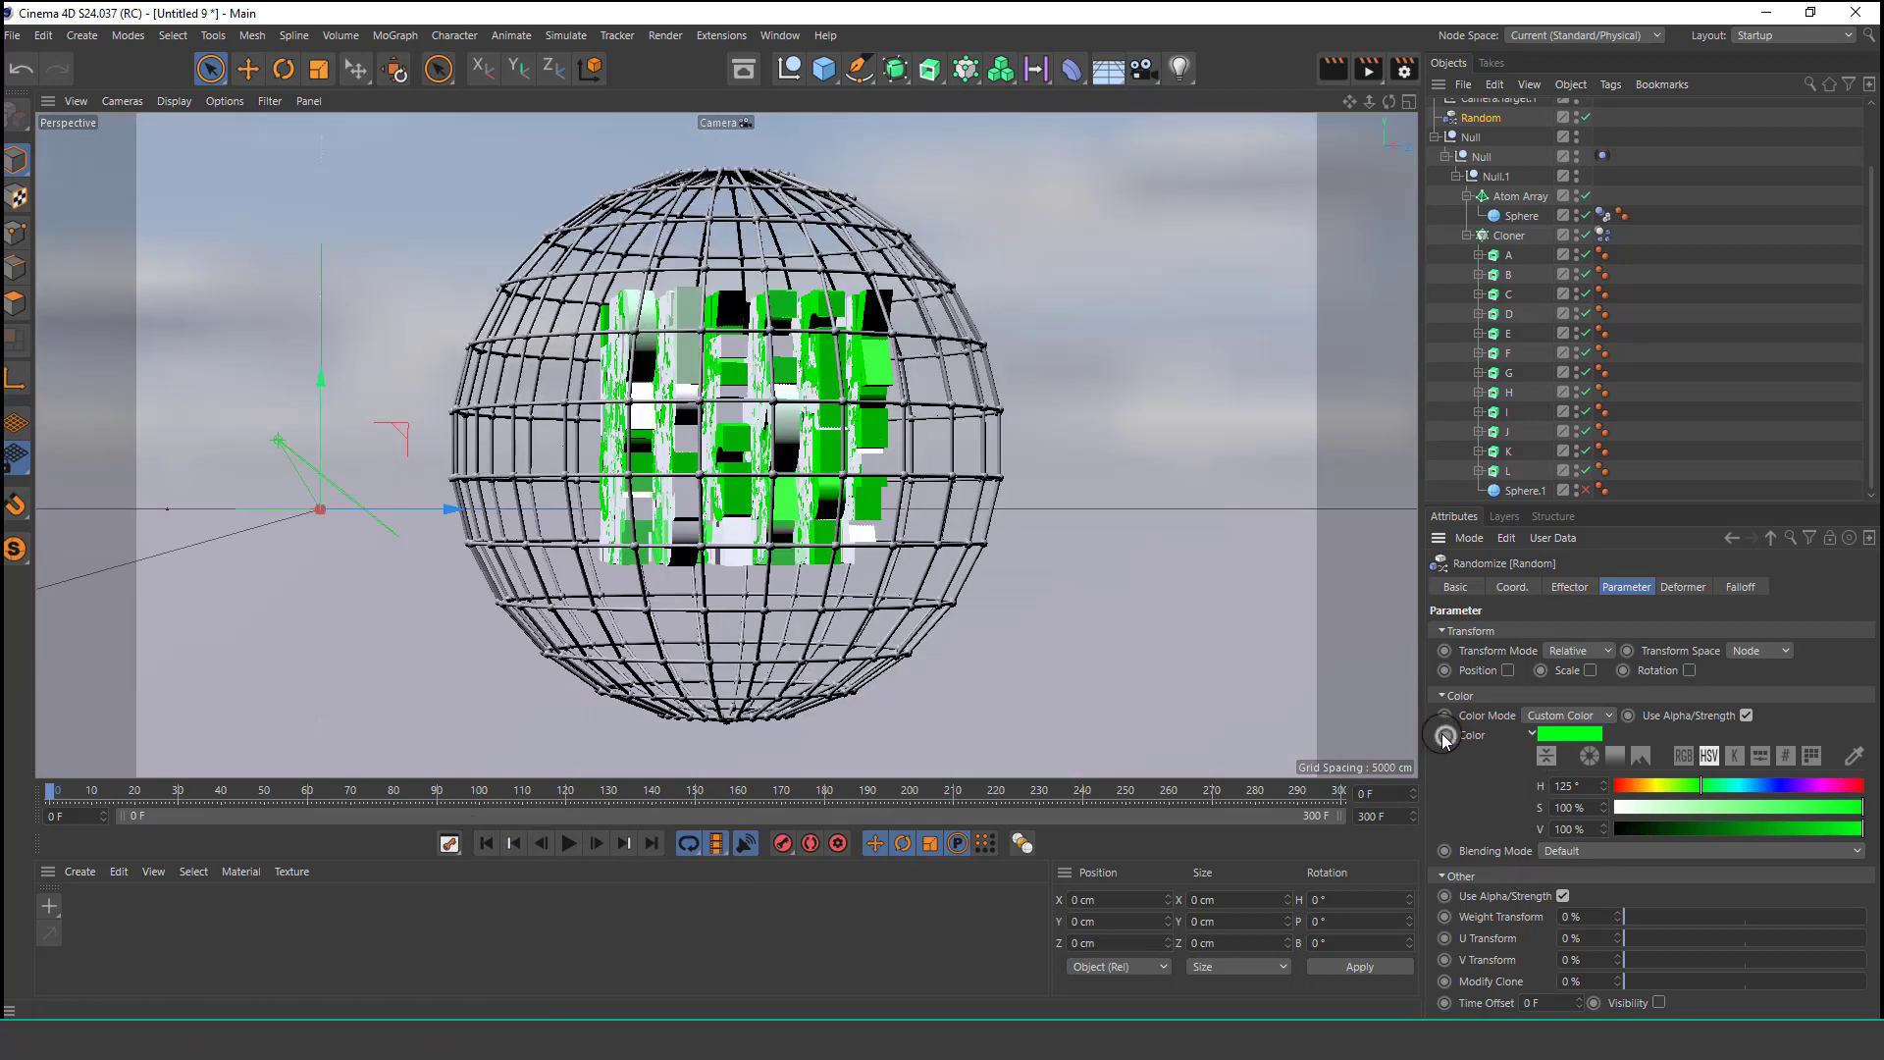
pyautogui.click(1444, 736)
pyautogui.moveTo(54, 793); pyautogui.dragTo(292, 797)
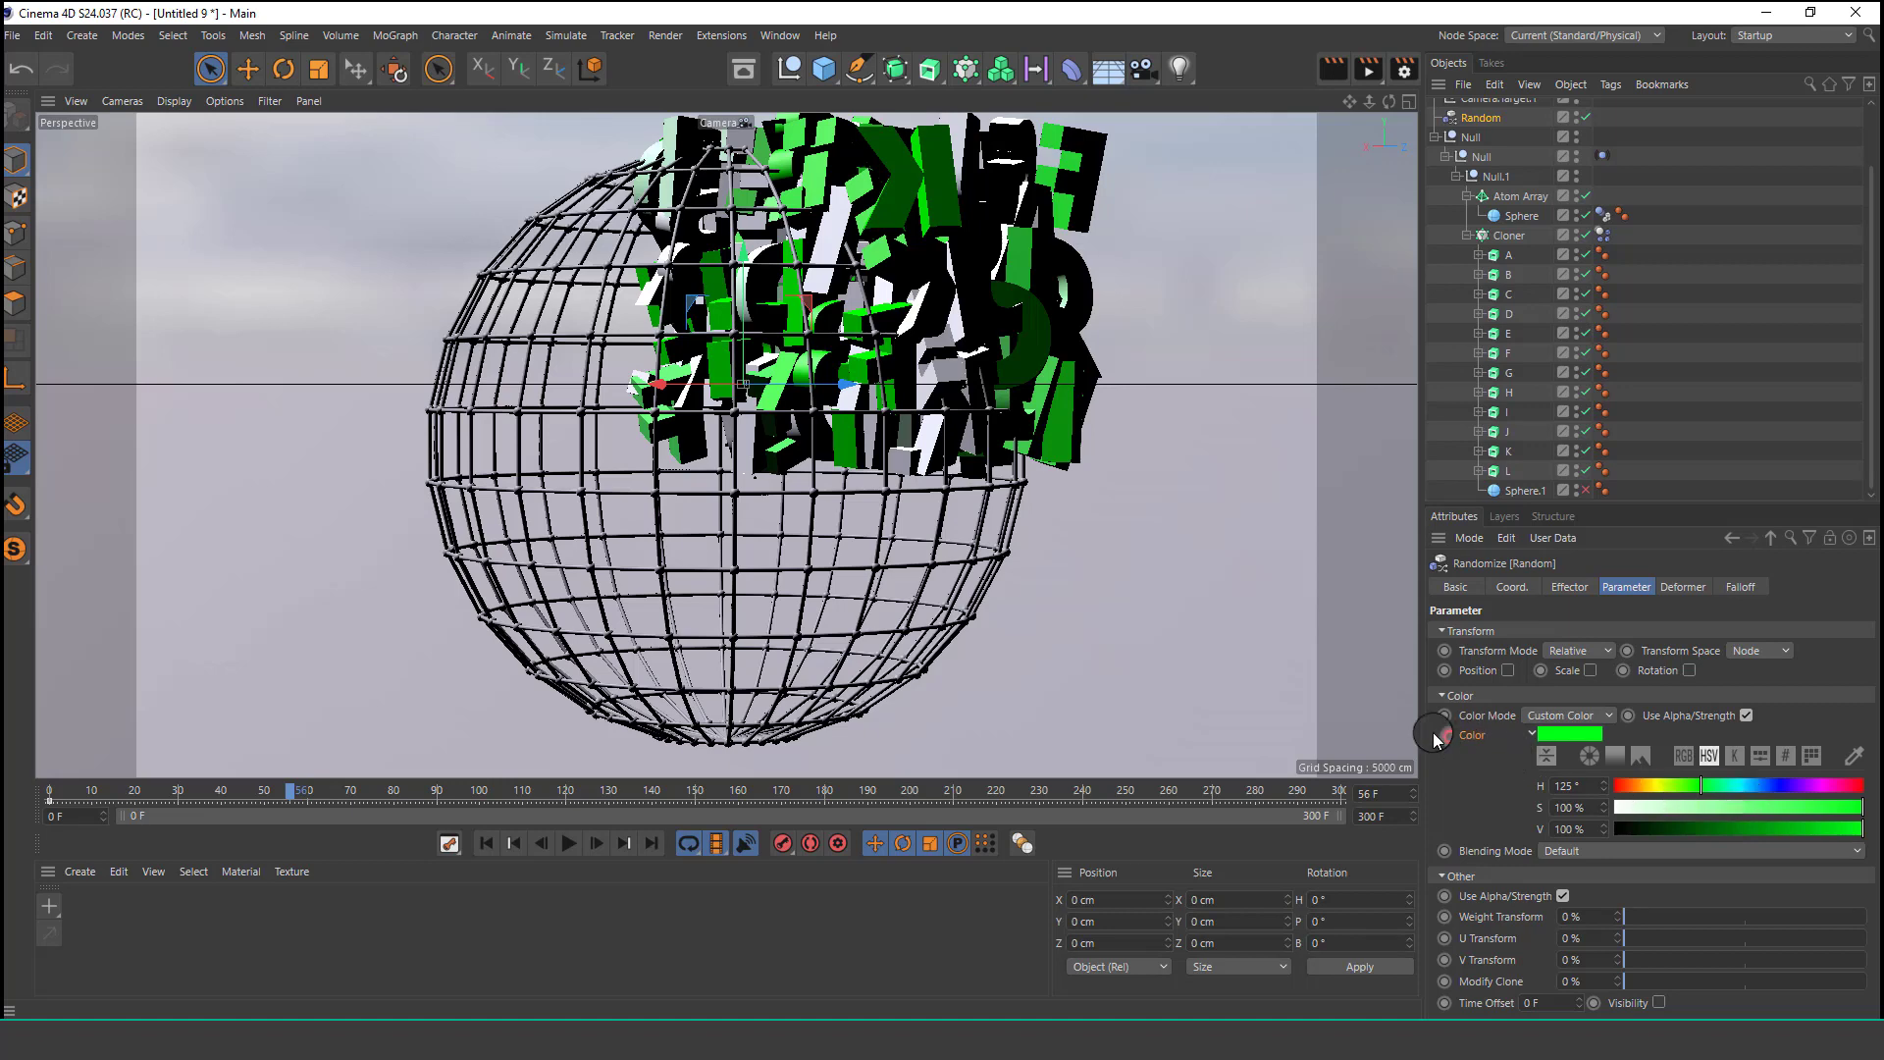
pyautogui.click(1782, 782)
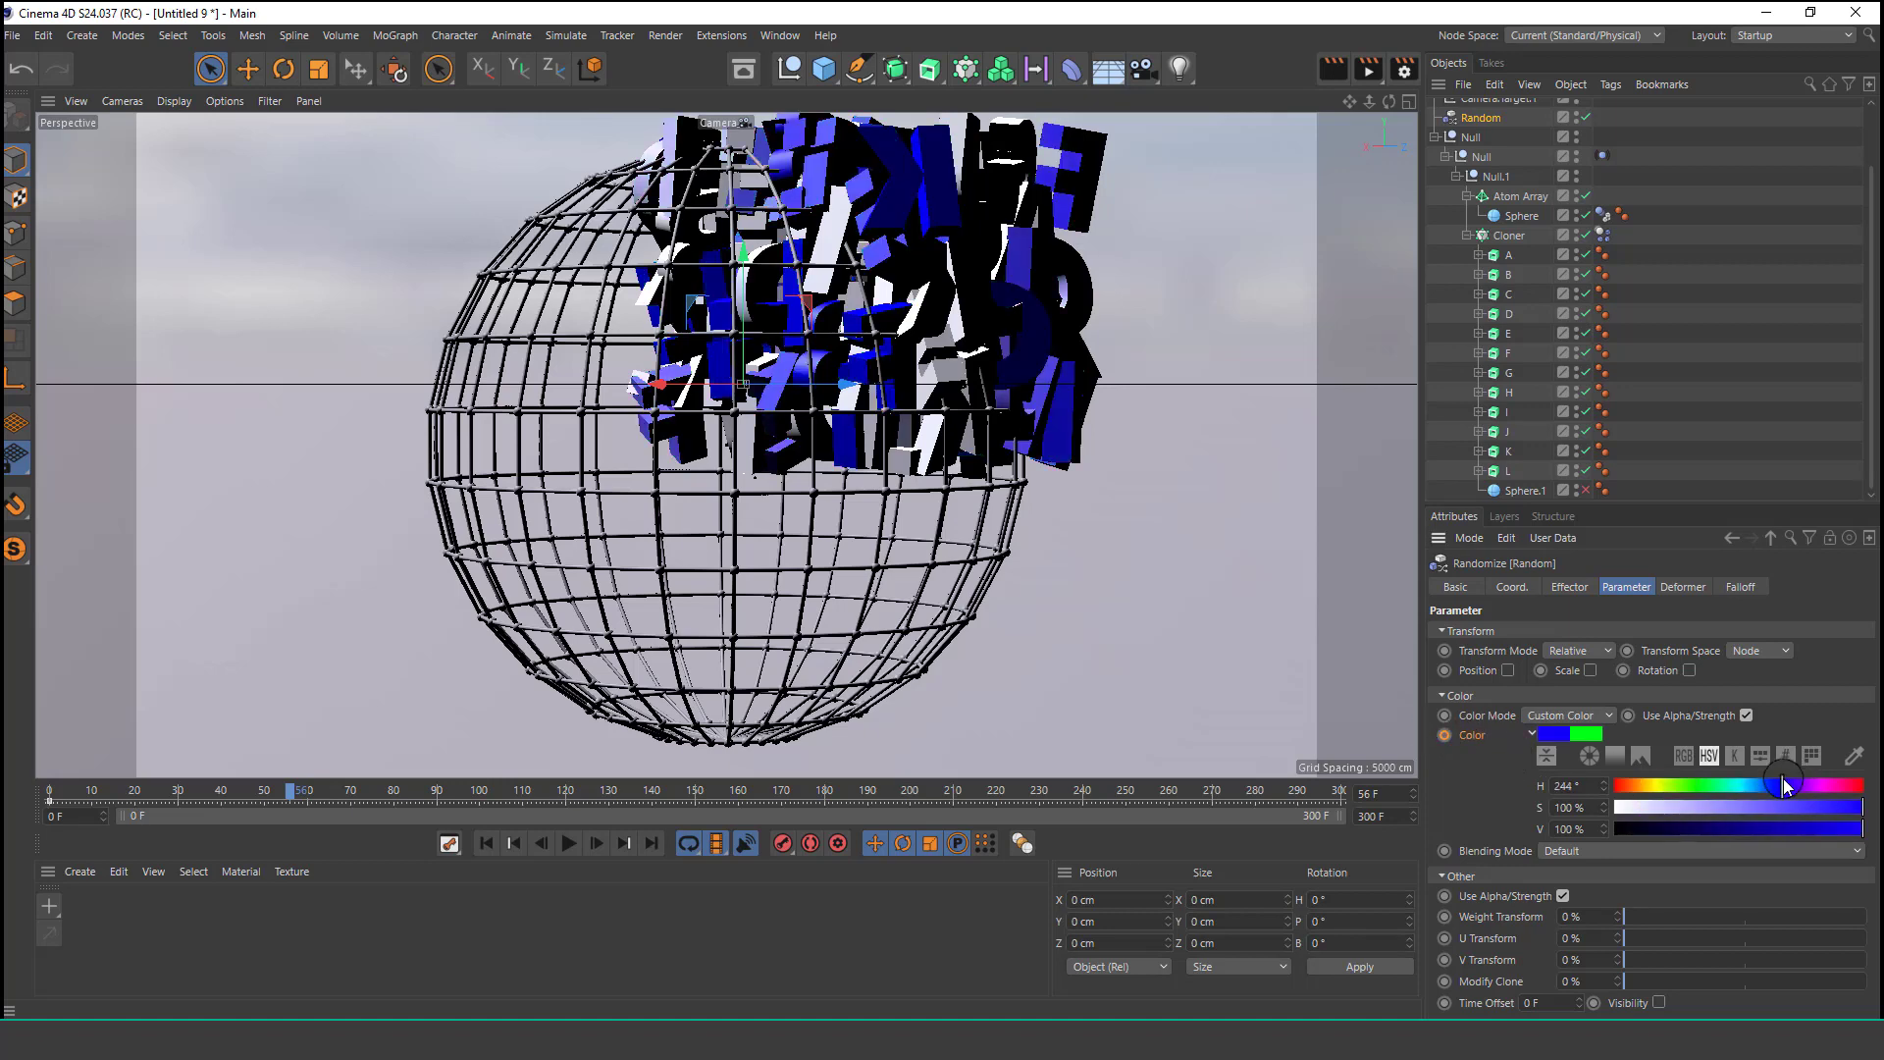
pyautogui.click(1444, 736)
# Set the color to red at frame 99 and magenta (hue 305°) at frame 162, then play from the start.
pyautogui.click(477, 791)
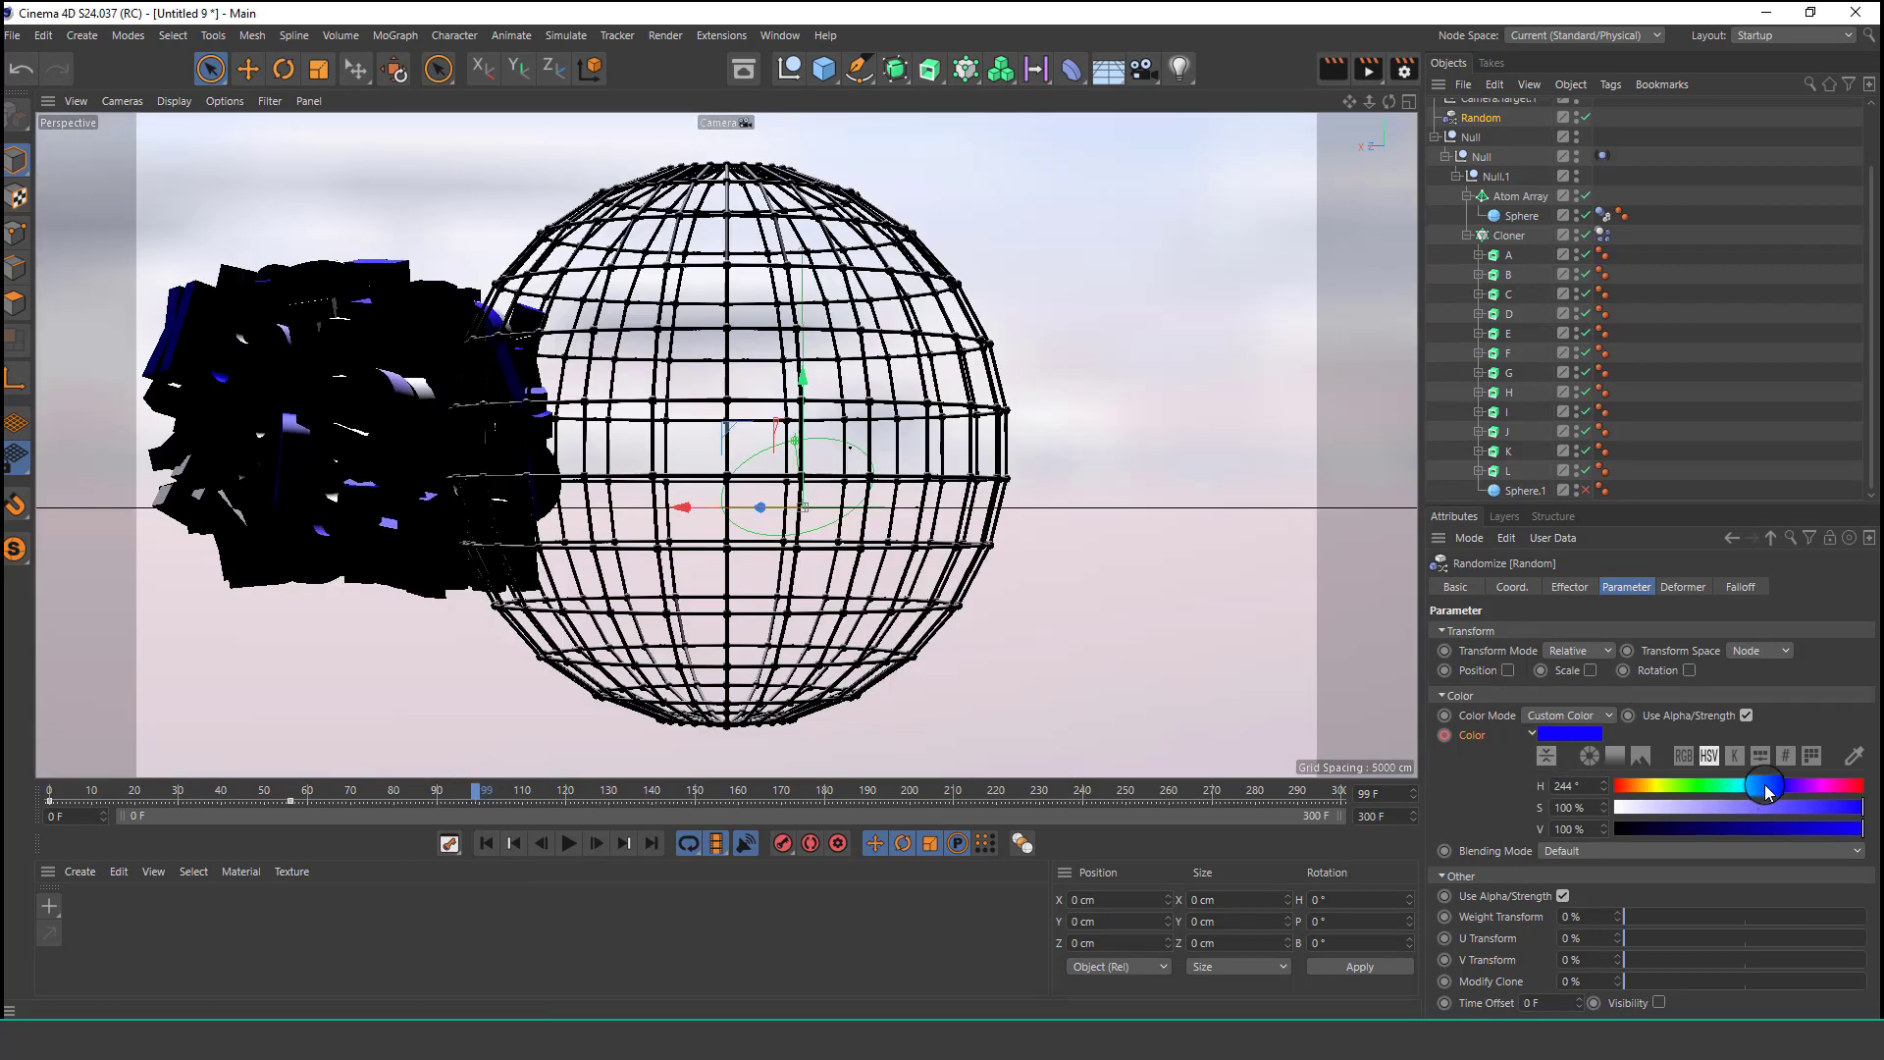
pyautogui.moveTo(1766, 791); pyautogui.dragTo(1566, 782)
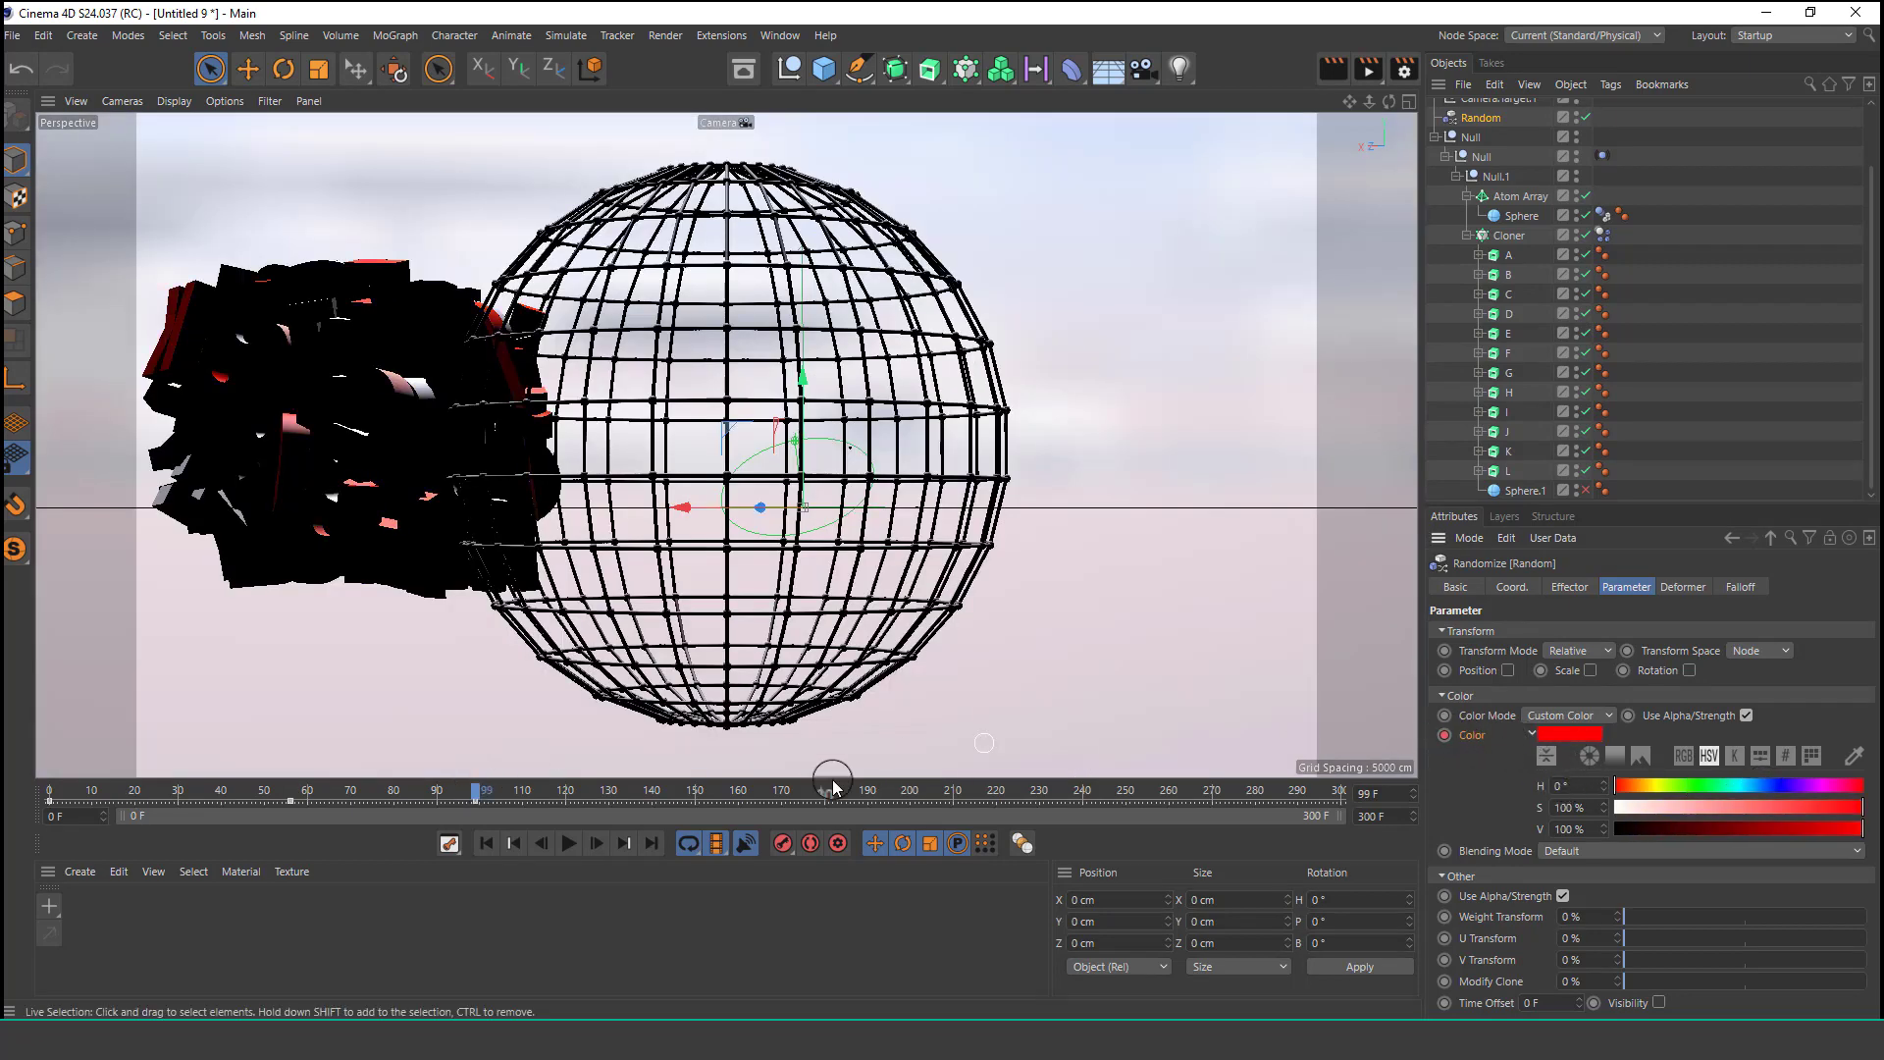
pyautogui.click(747, 790)
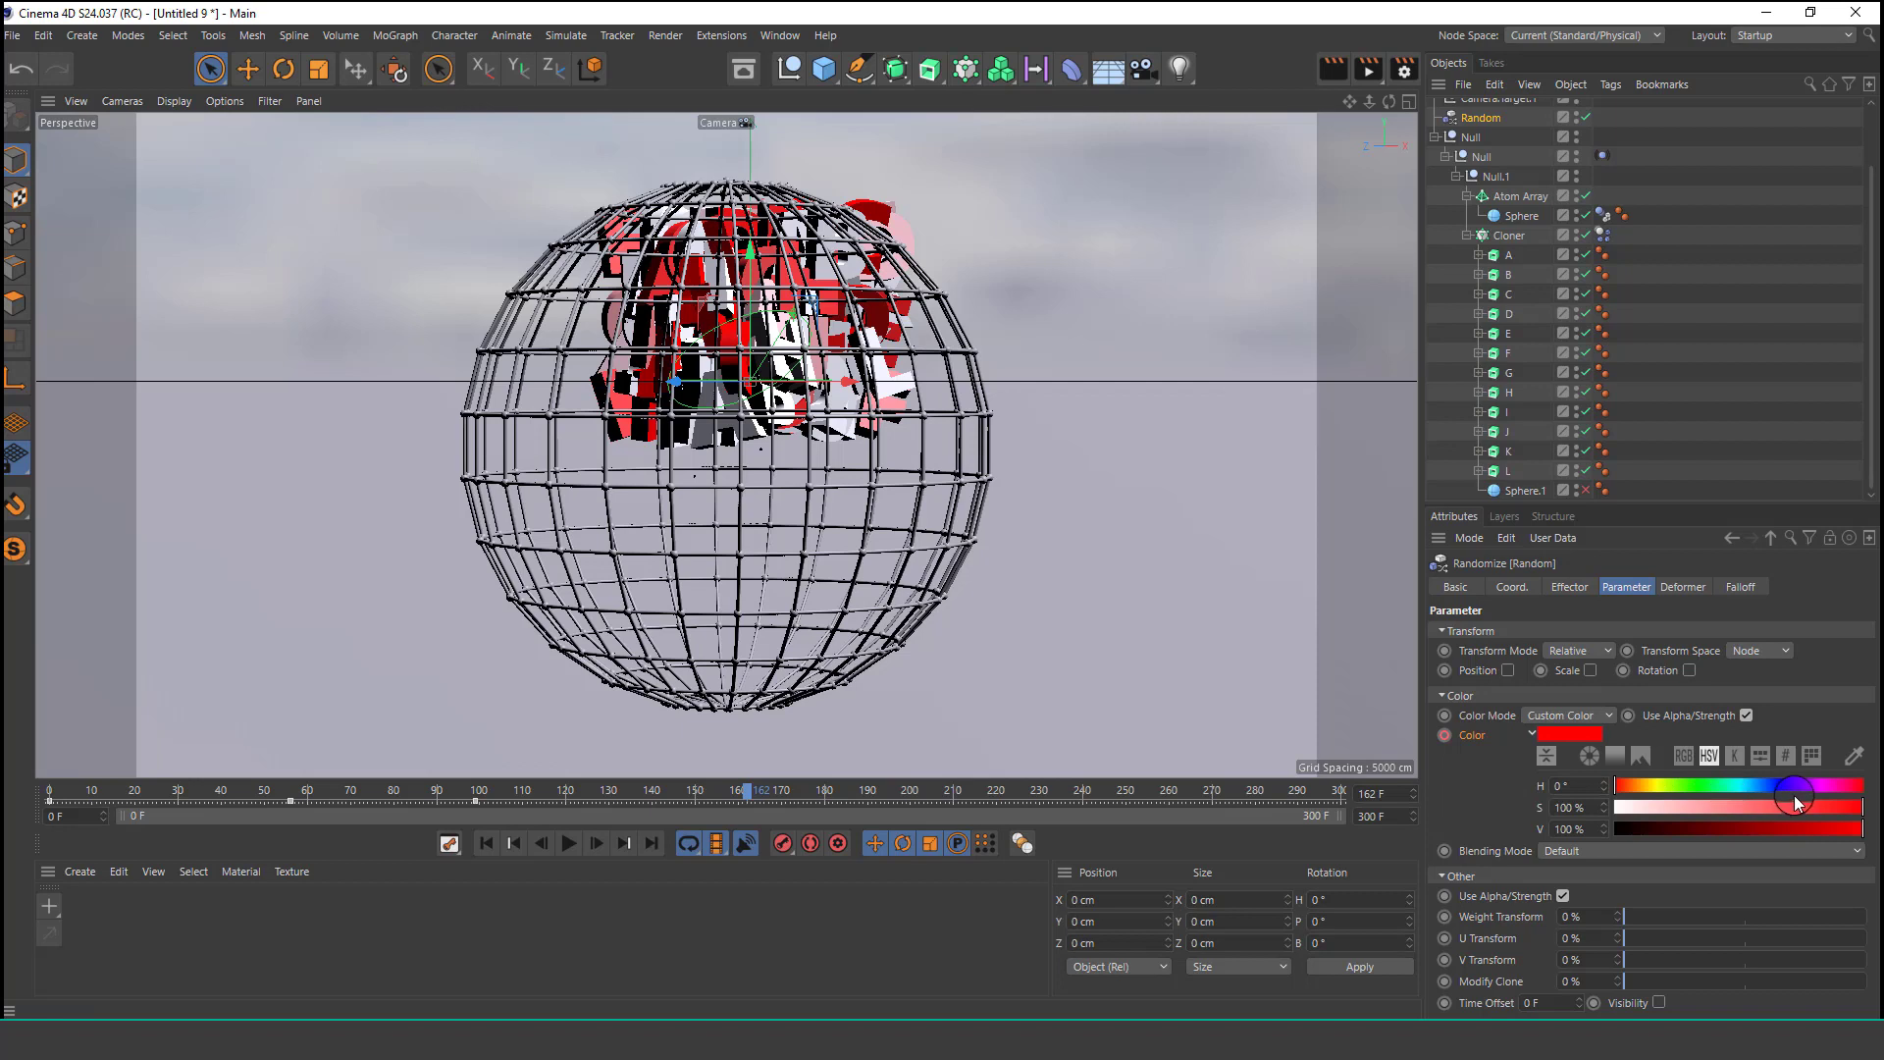
pyautogui.click(1824, 791)
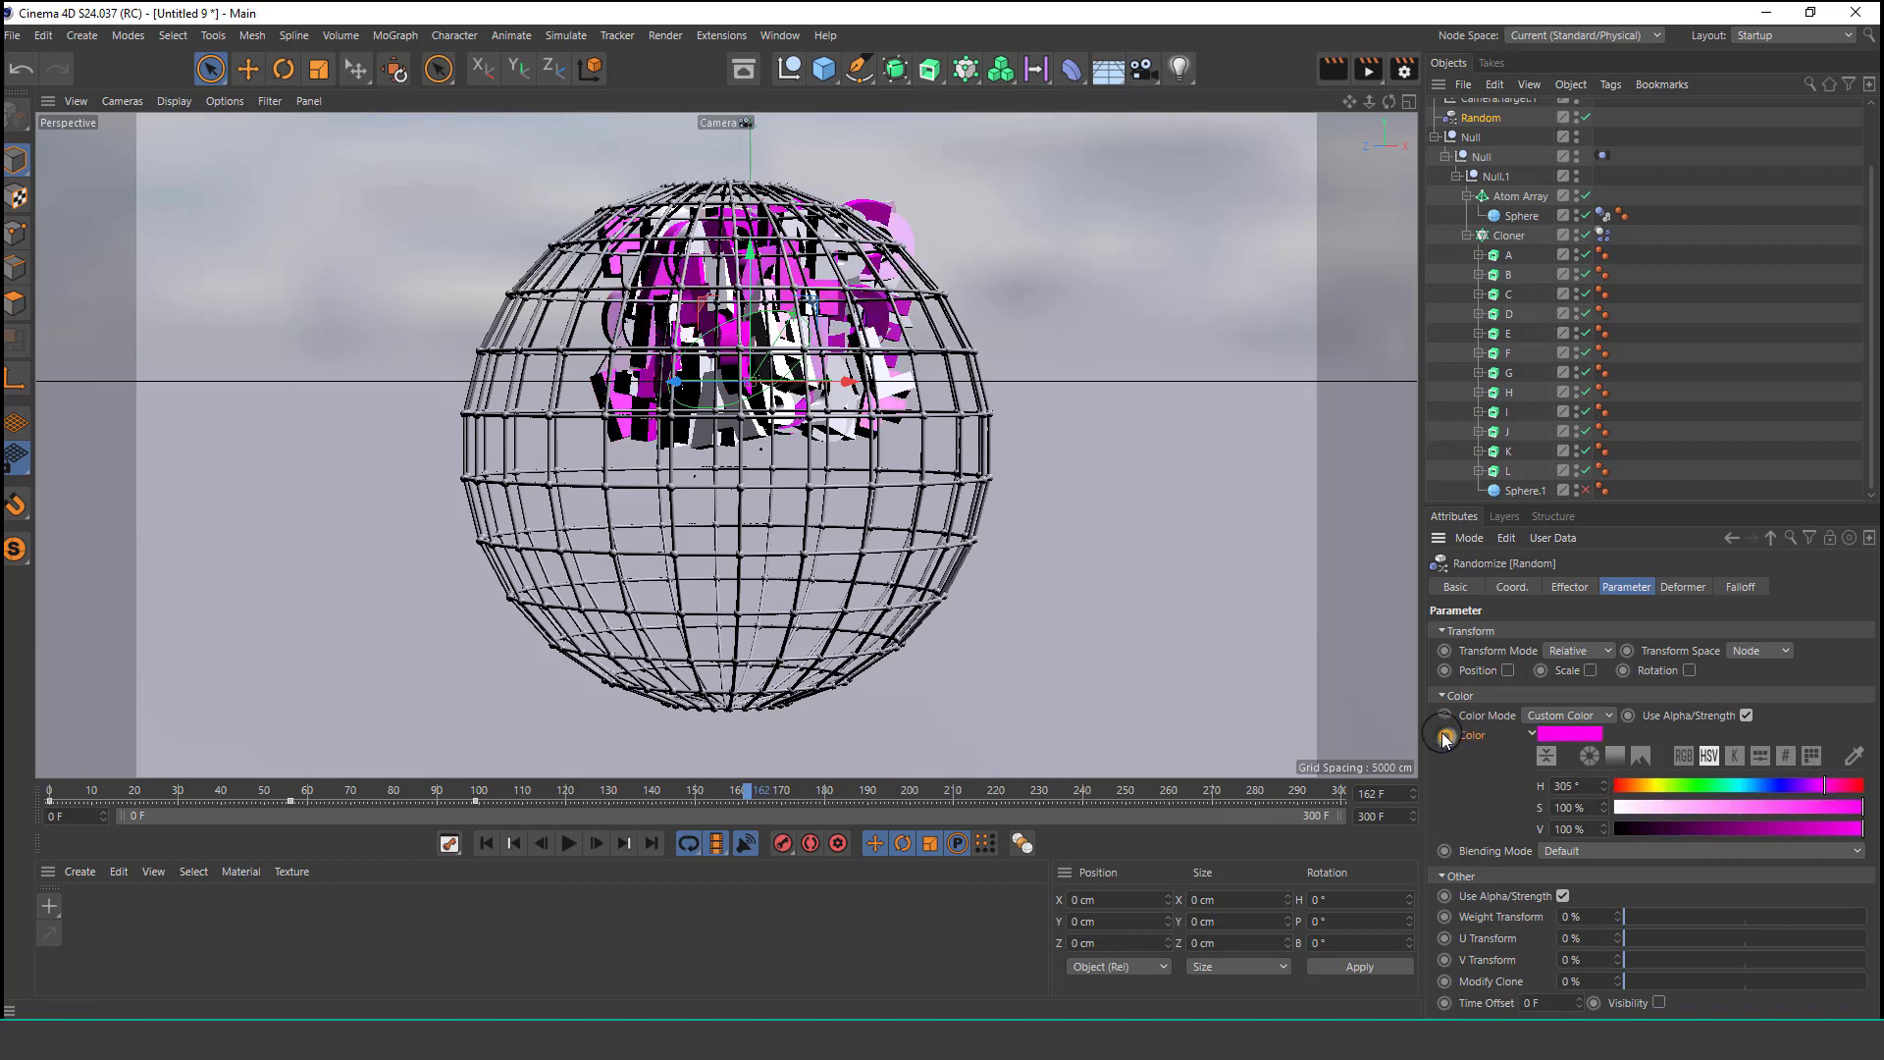
pyautogui.click(486, 843)
pyautogui.click(570, 843)
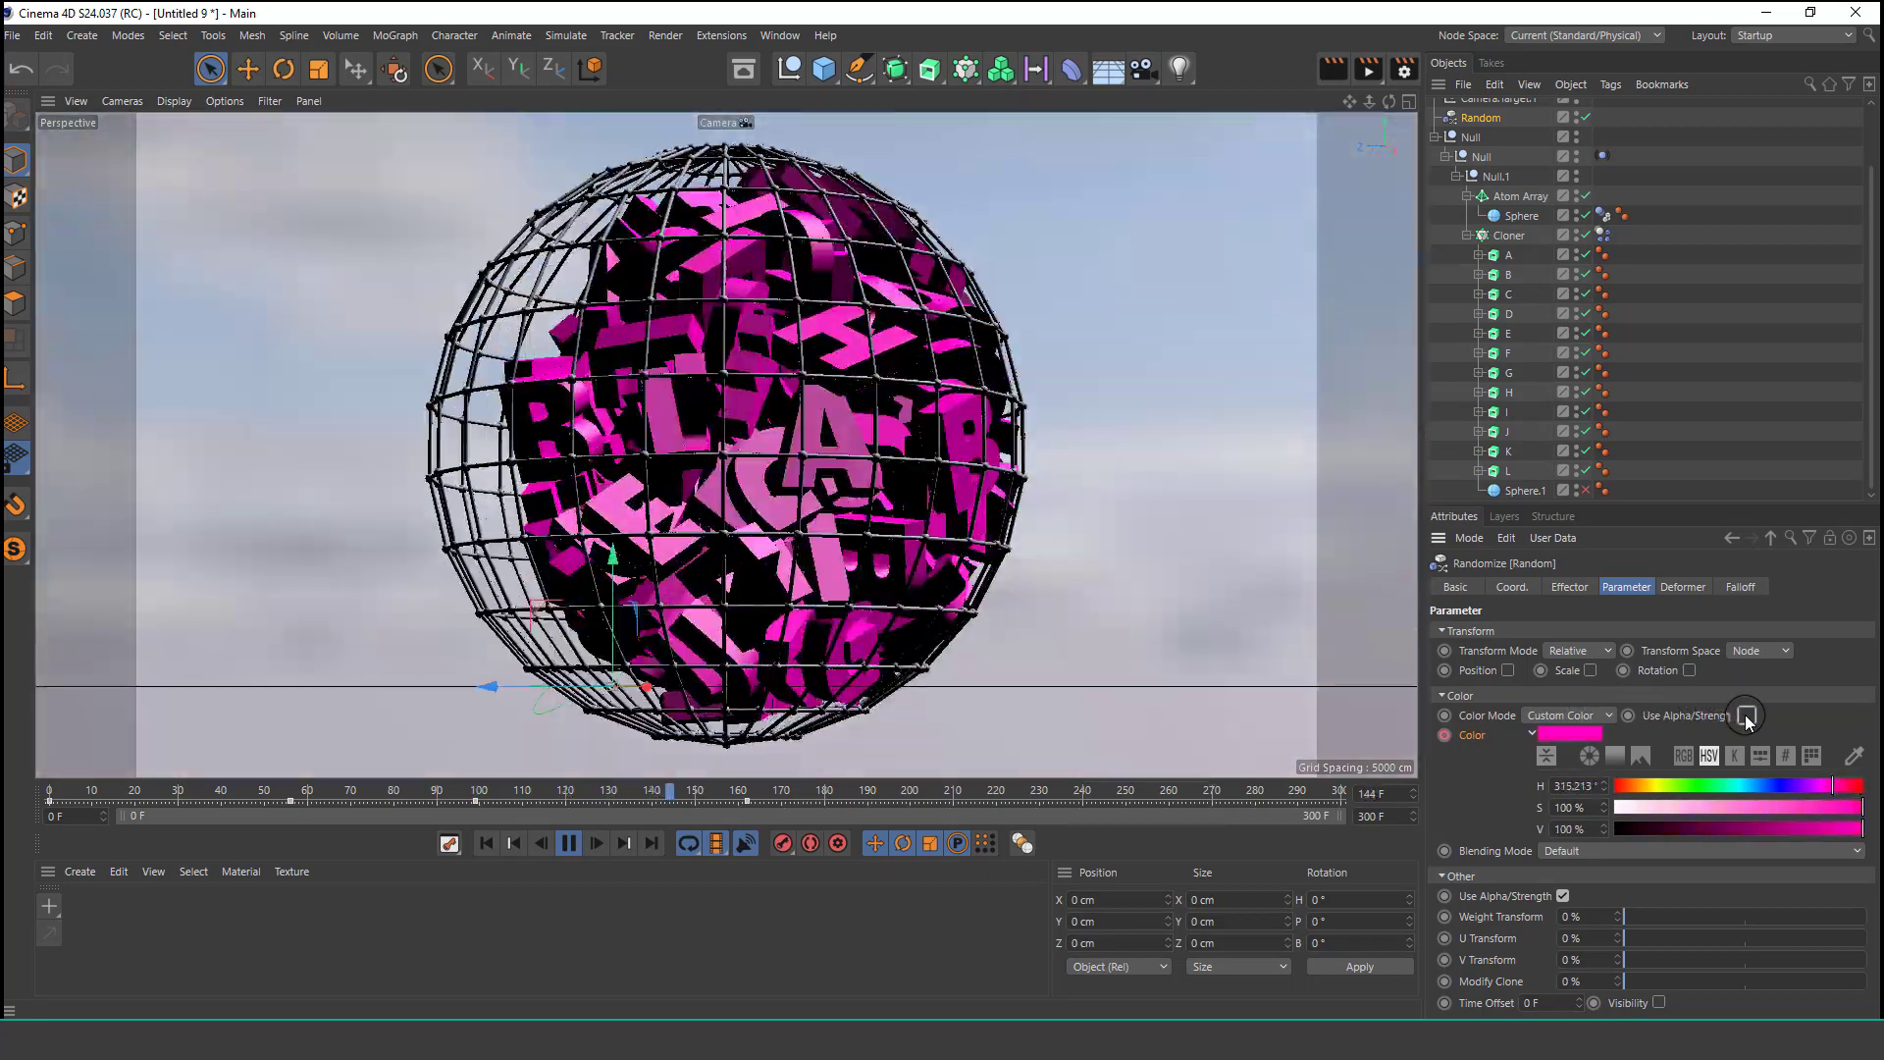
# Delete the Random effector from the scene.
pyautogui.click(1434, 137)
pyautogui.click(1486, 277)
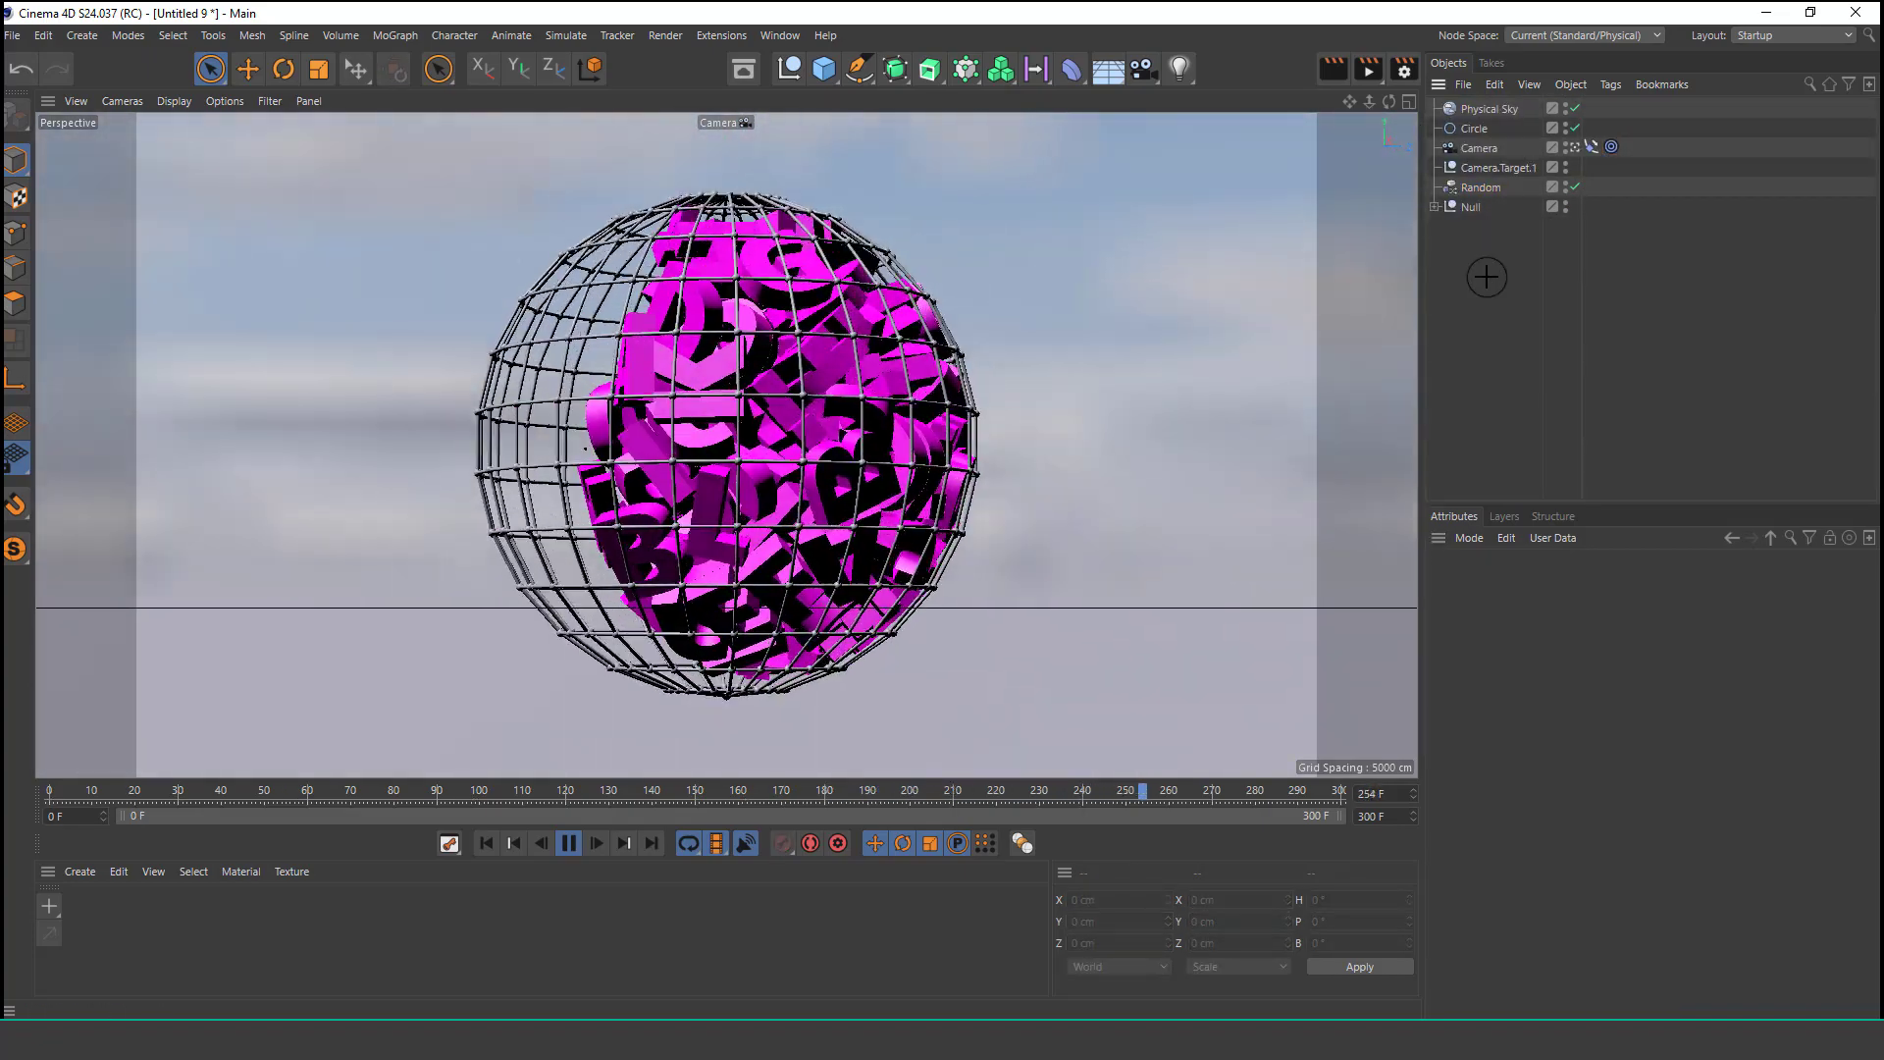
pyautogui.click(570, 844)
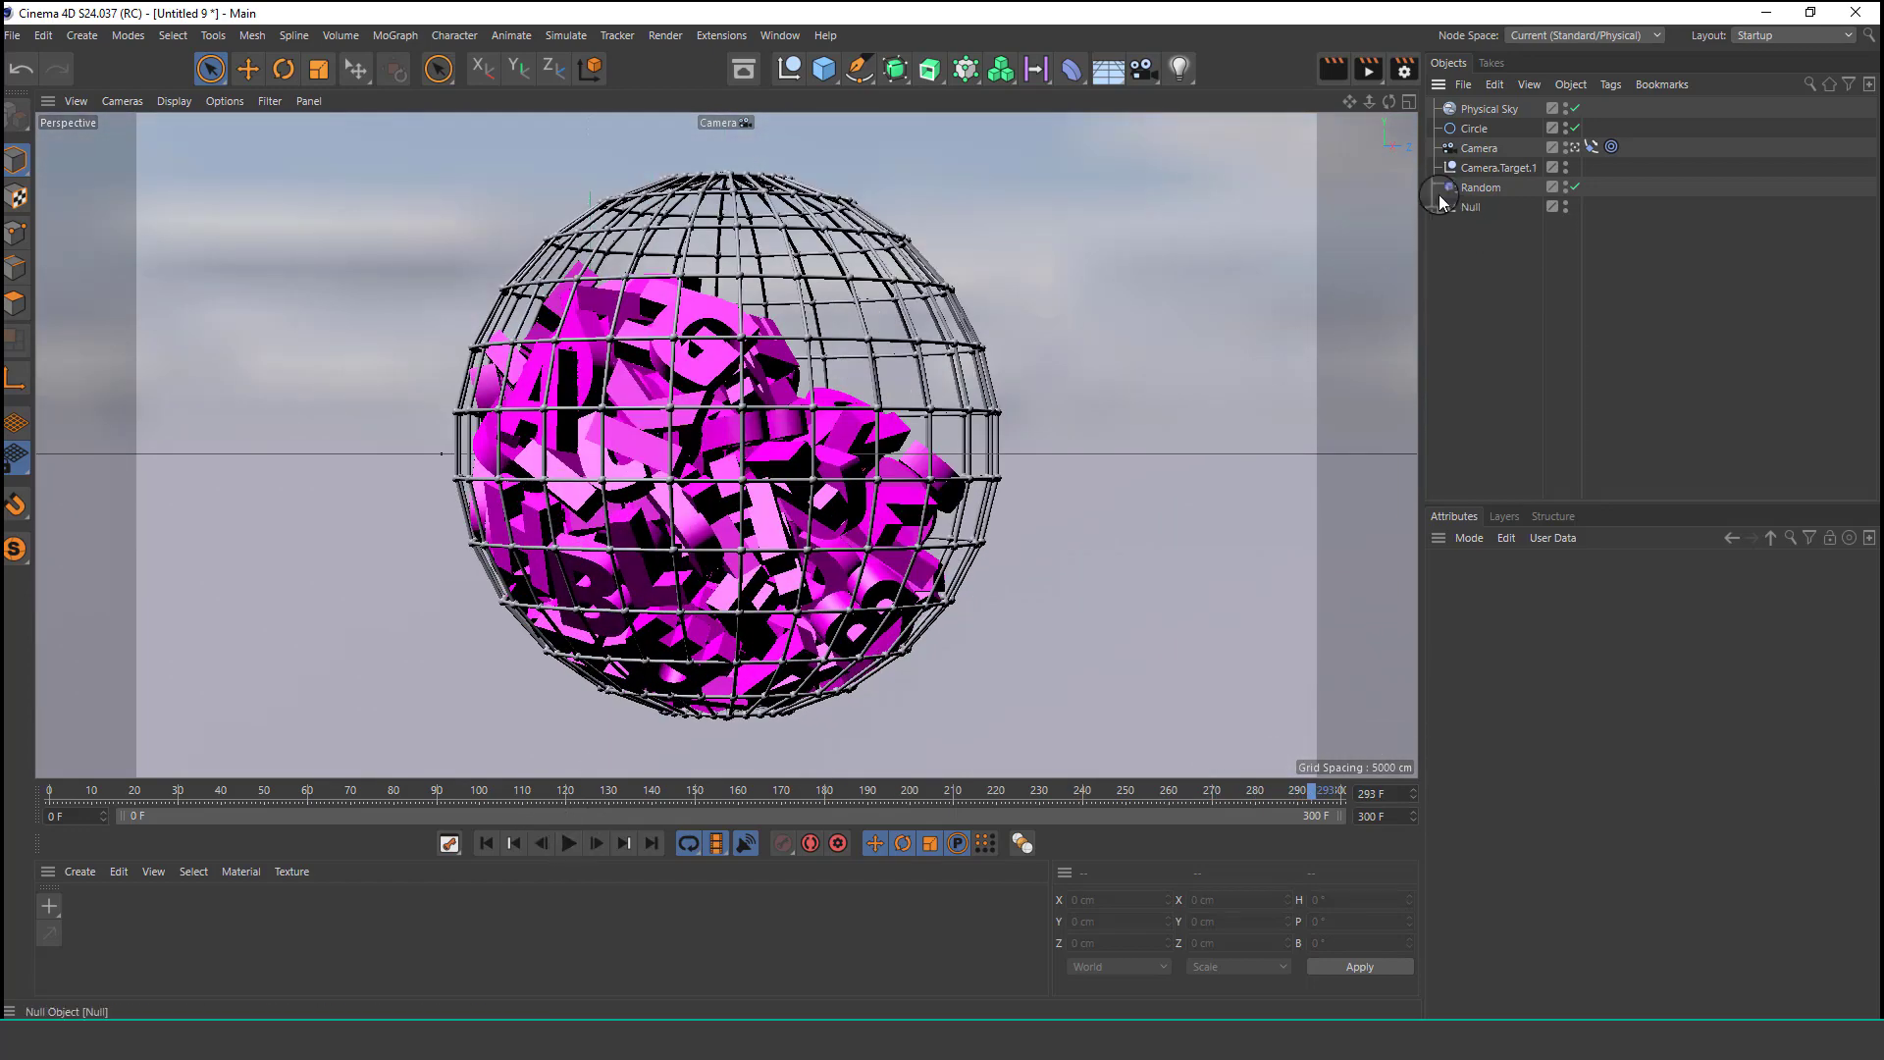
pyautogui.click(1477, 190)
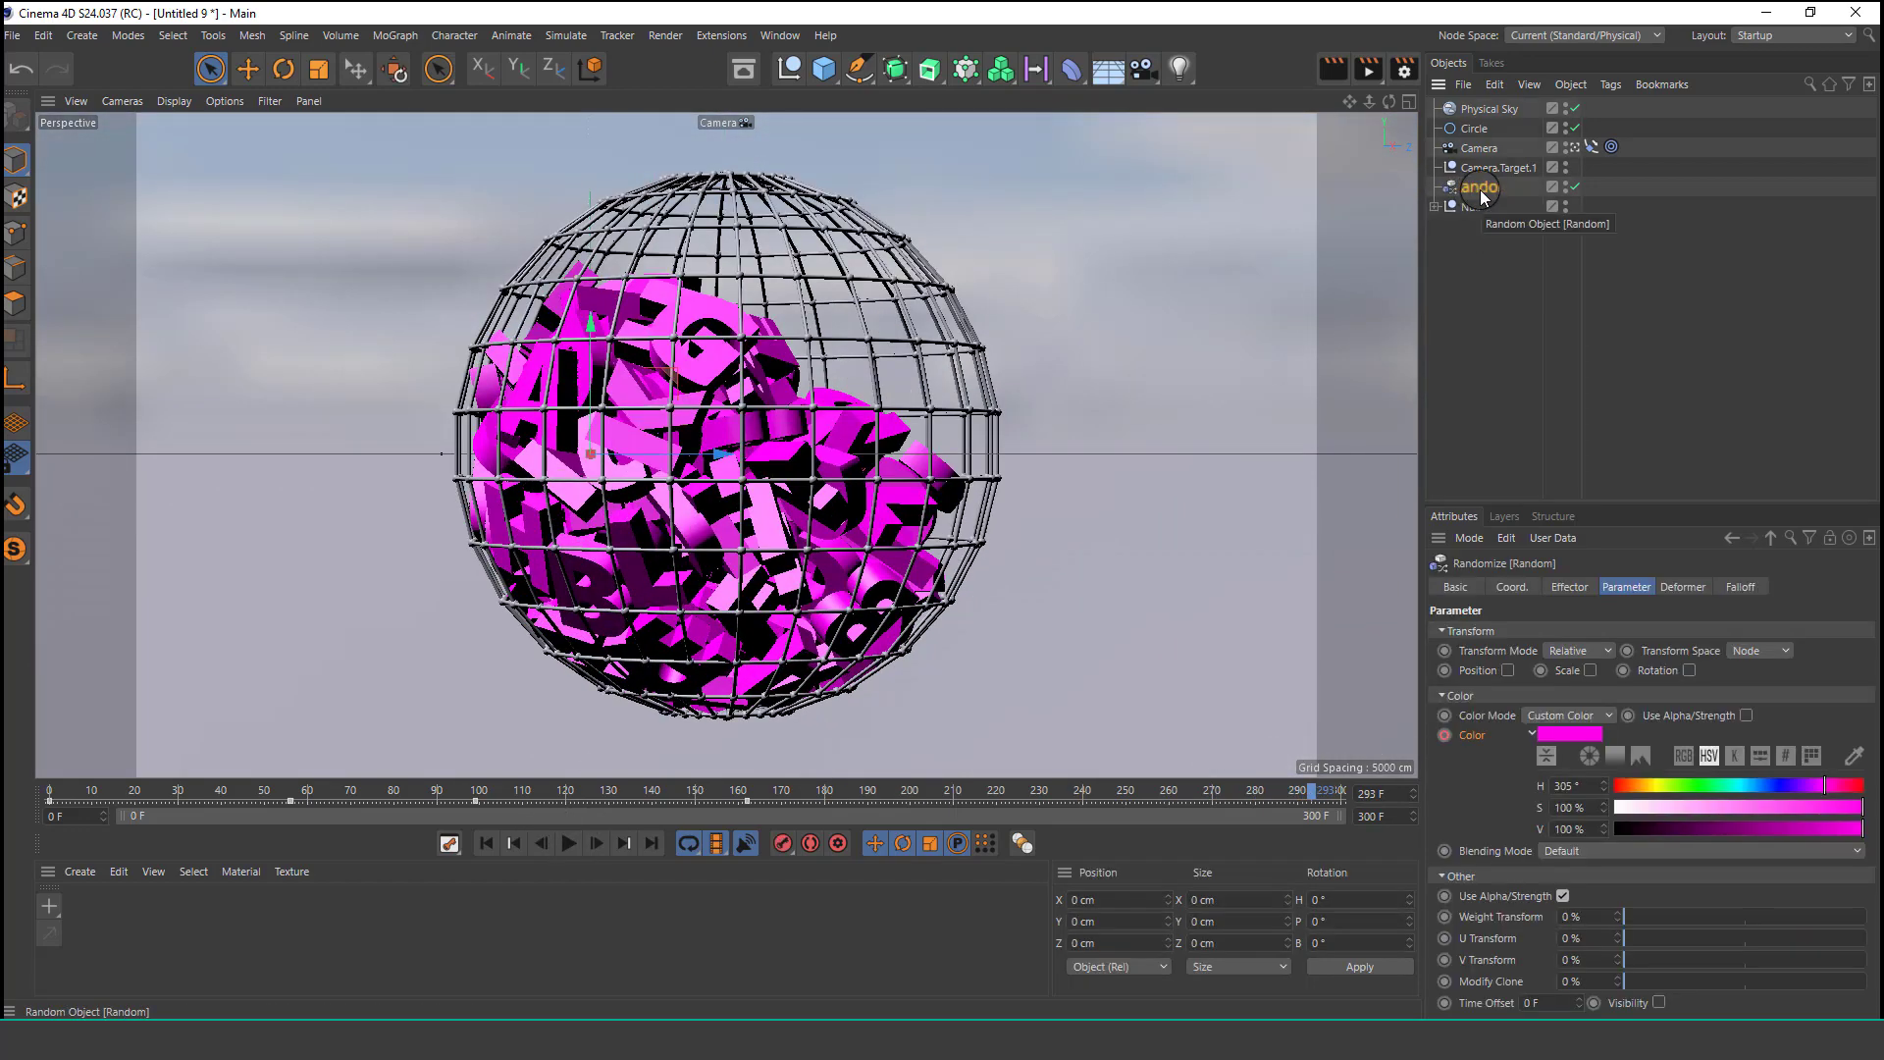
pyautogui.press('Delete')
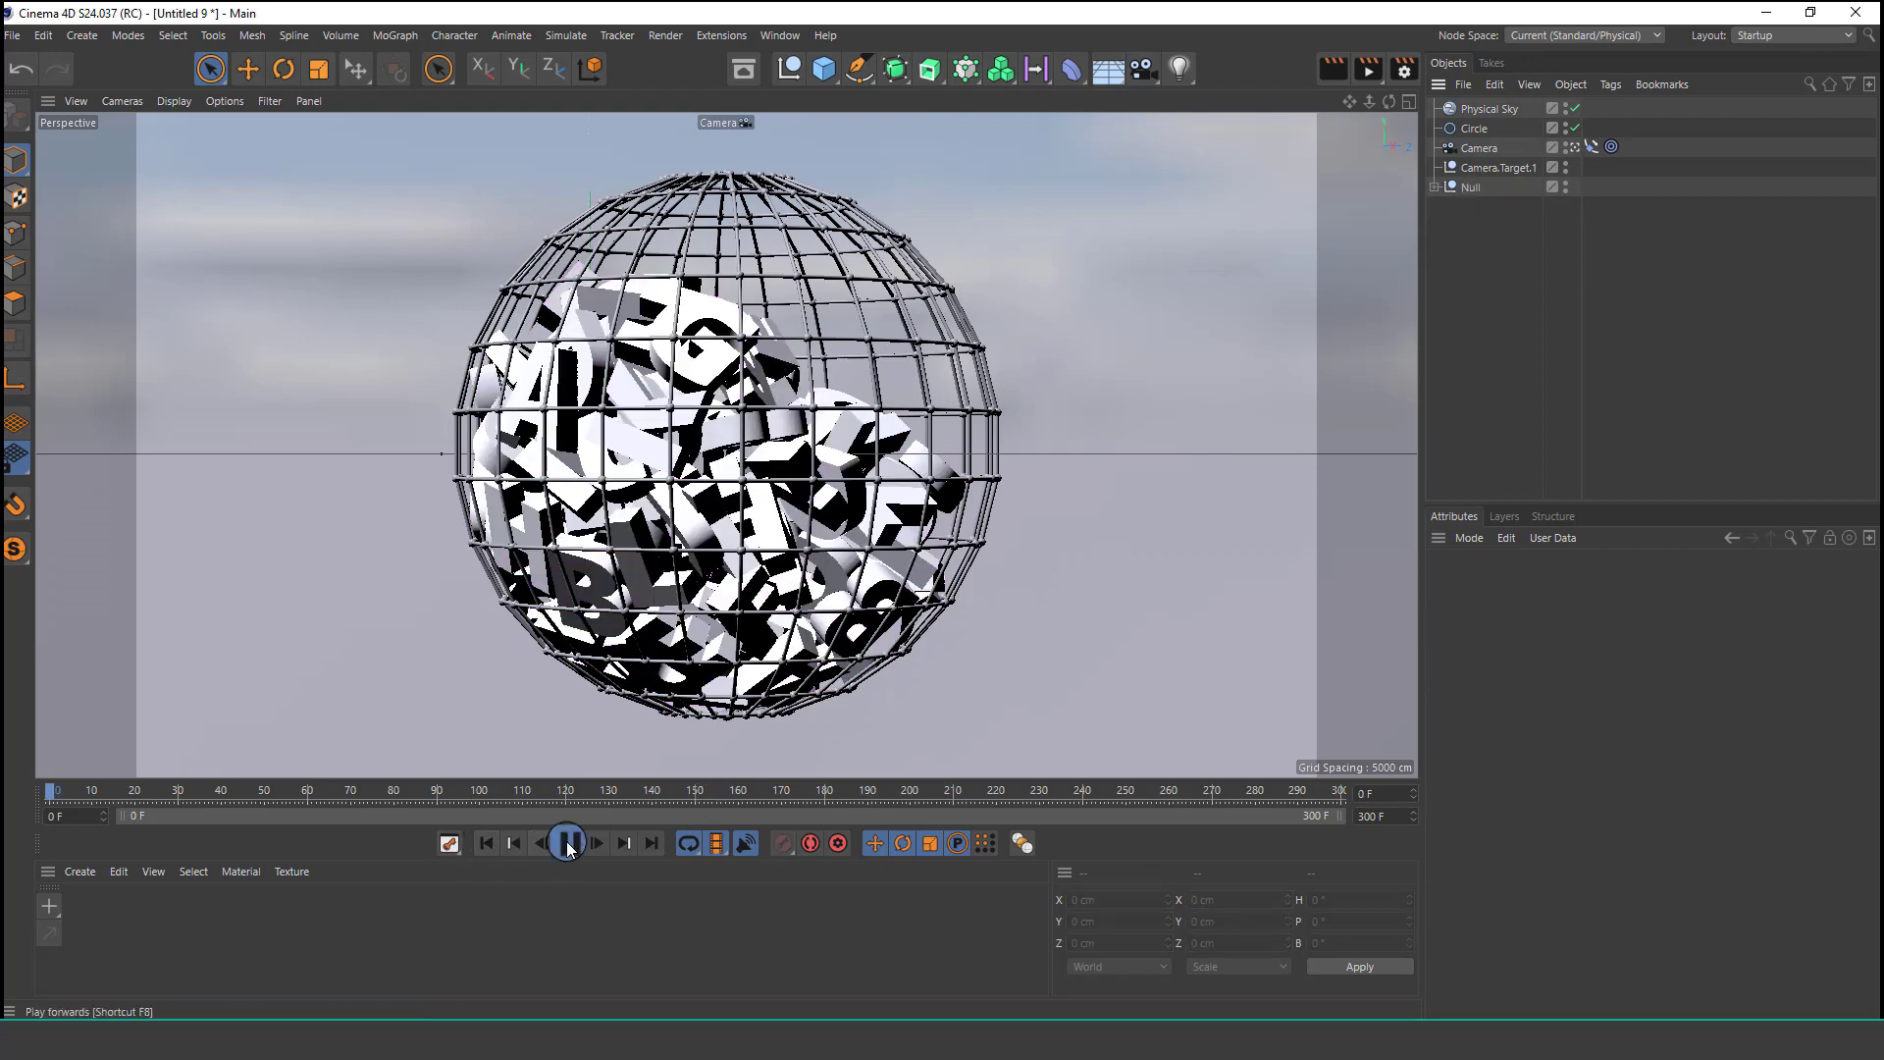
# Load the MercyMat material file from the Cinema 4d Project Youtube 2021 folder into the material manager.
pyautogui.click(567, 843)
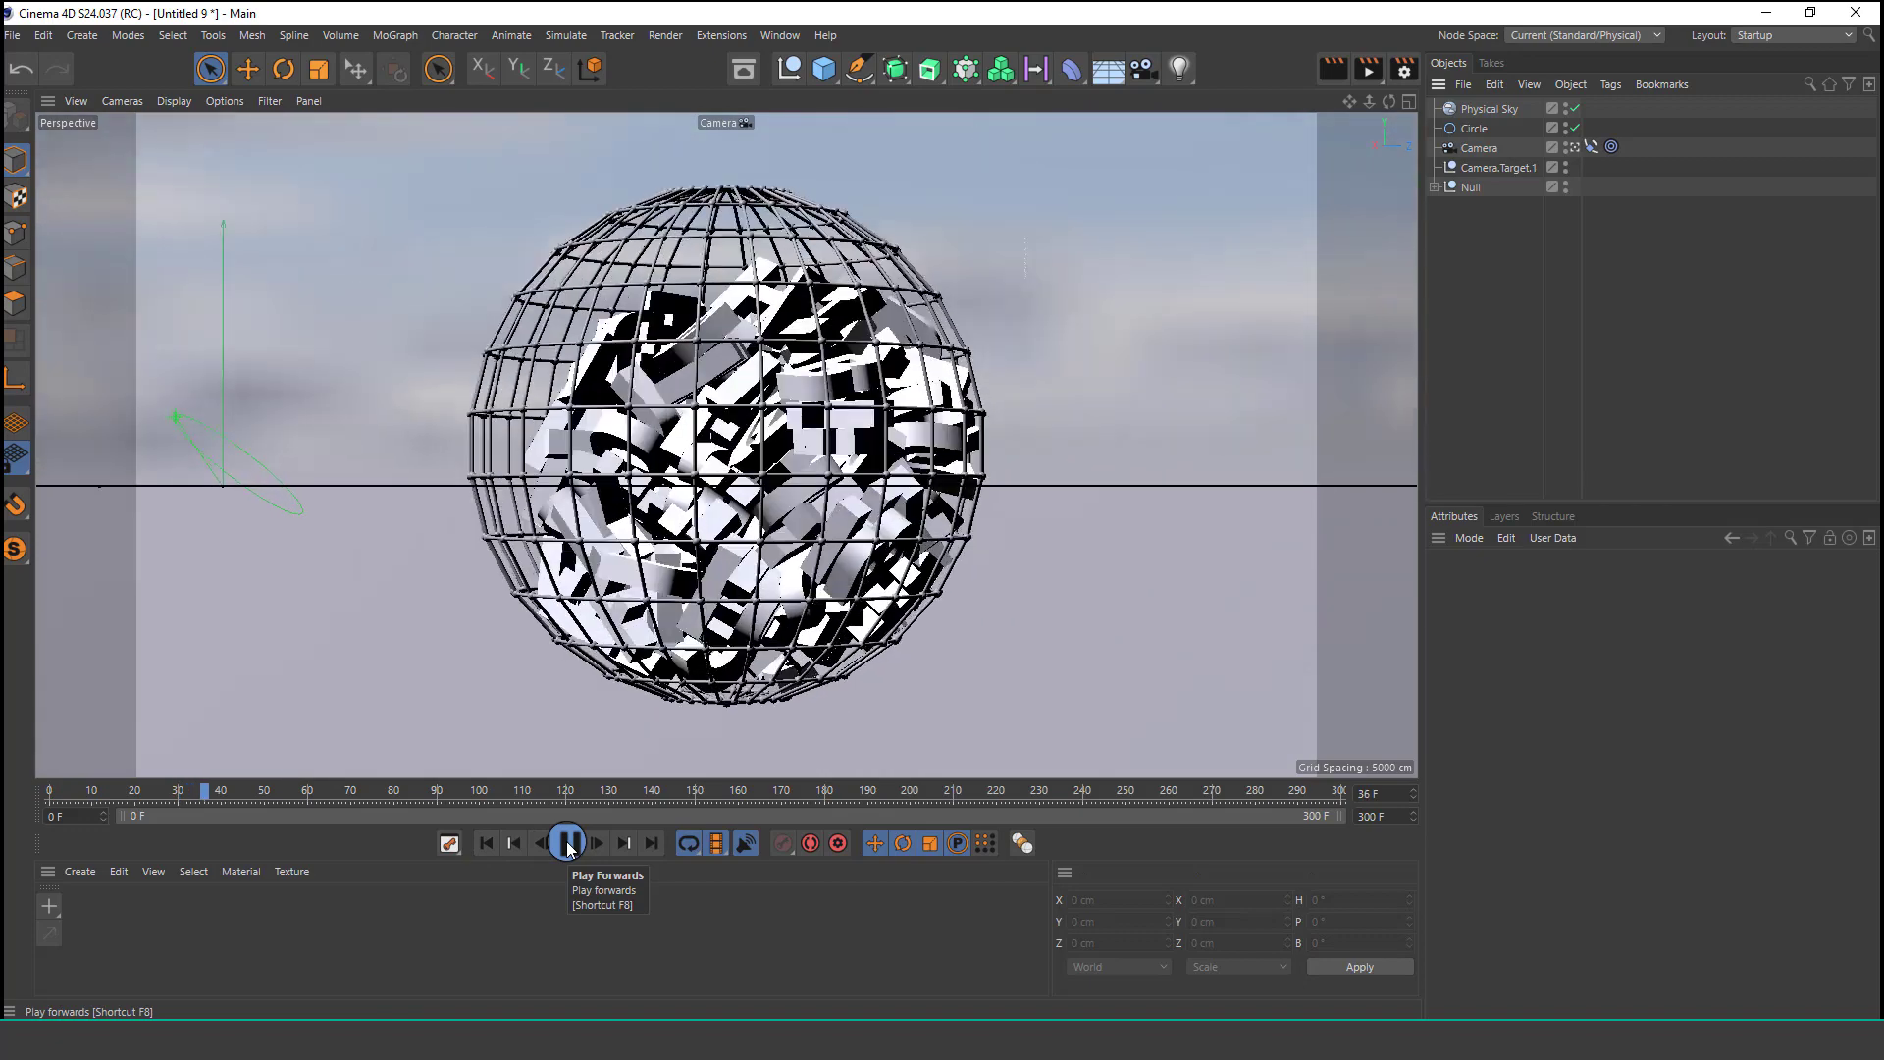
pyautogui.click(567, 843)
pyautogui.click(77, 871)
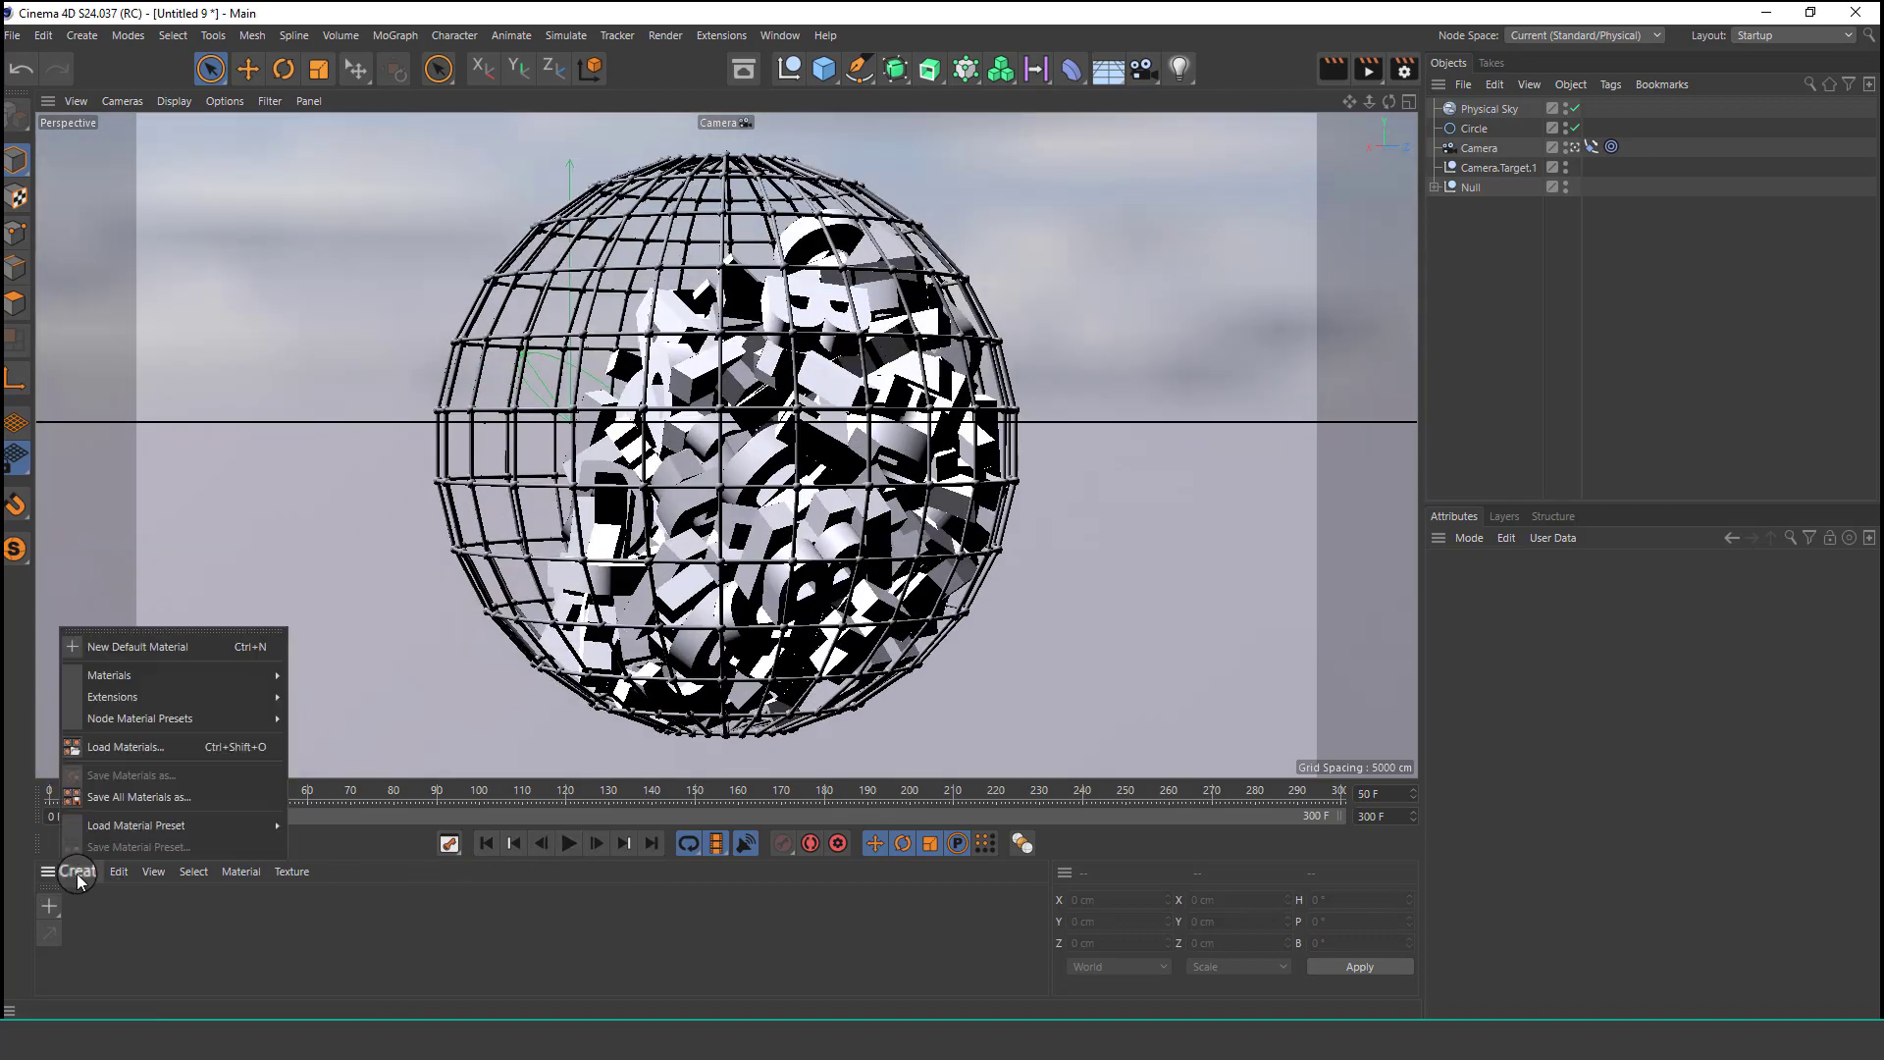
pyautogui.click(180, 748)
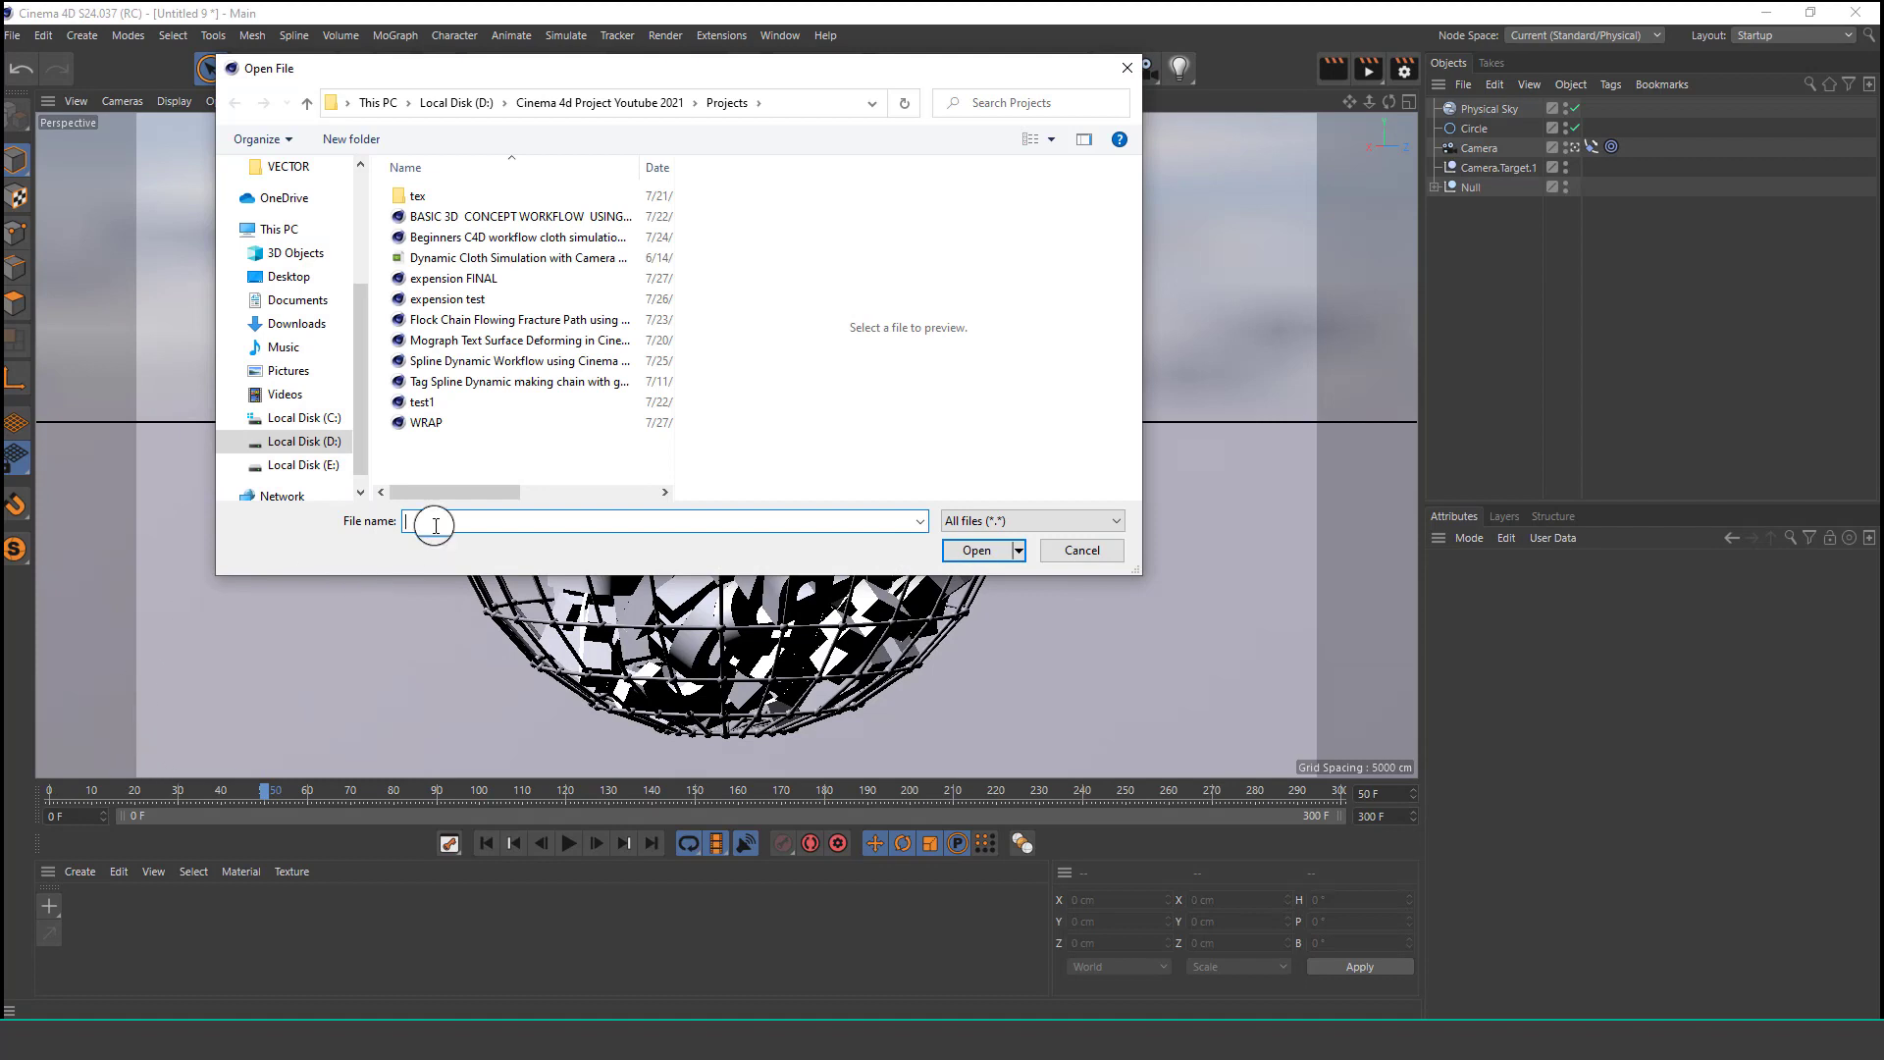
pyautogui.click(655, 103)
pyautogui.doubleClick(461, 195)
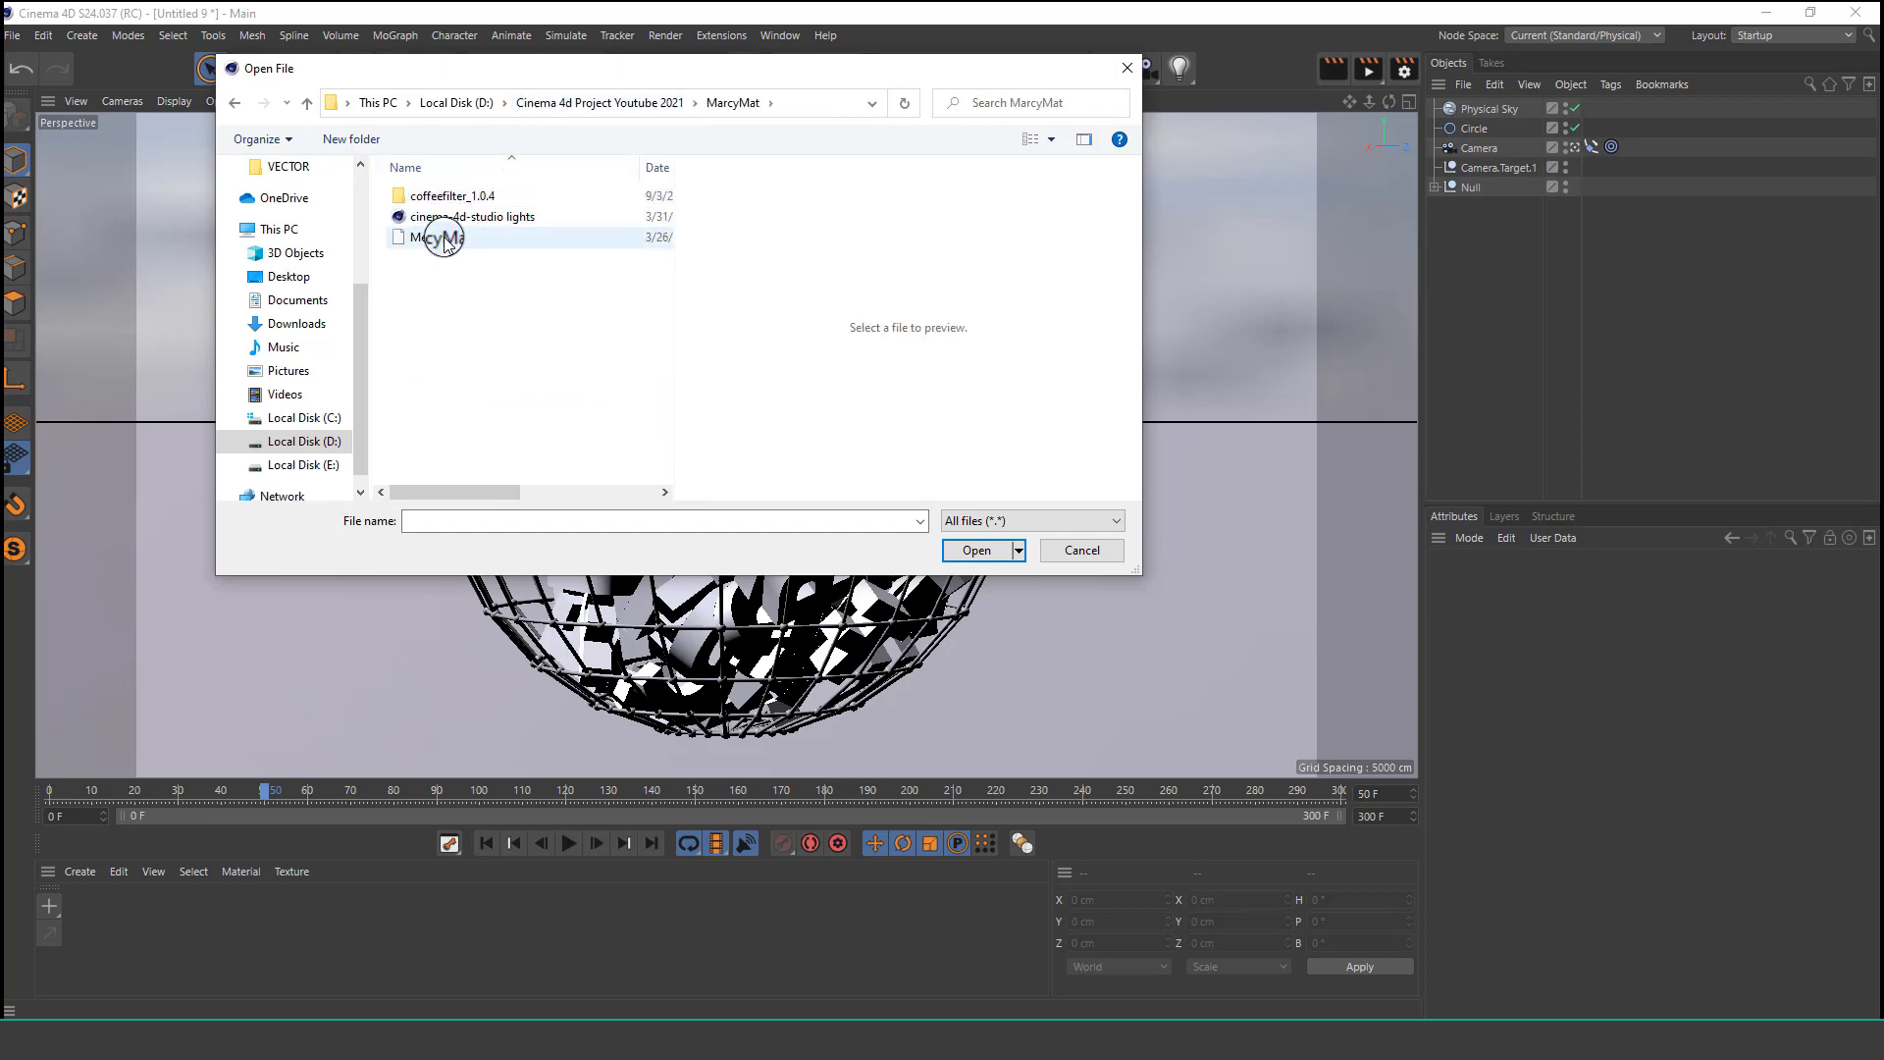
pyautogui.click(441, 237)
pyautogui.click(977, 551)
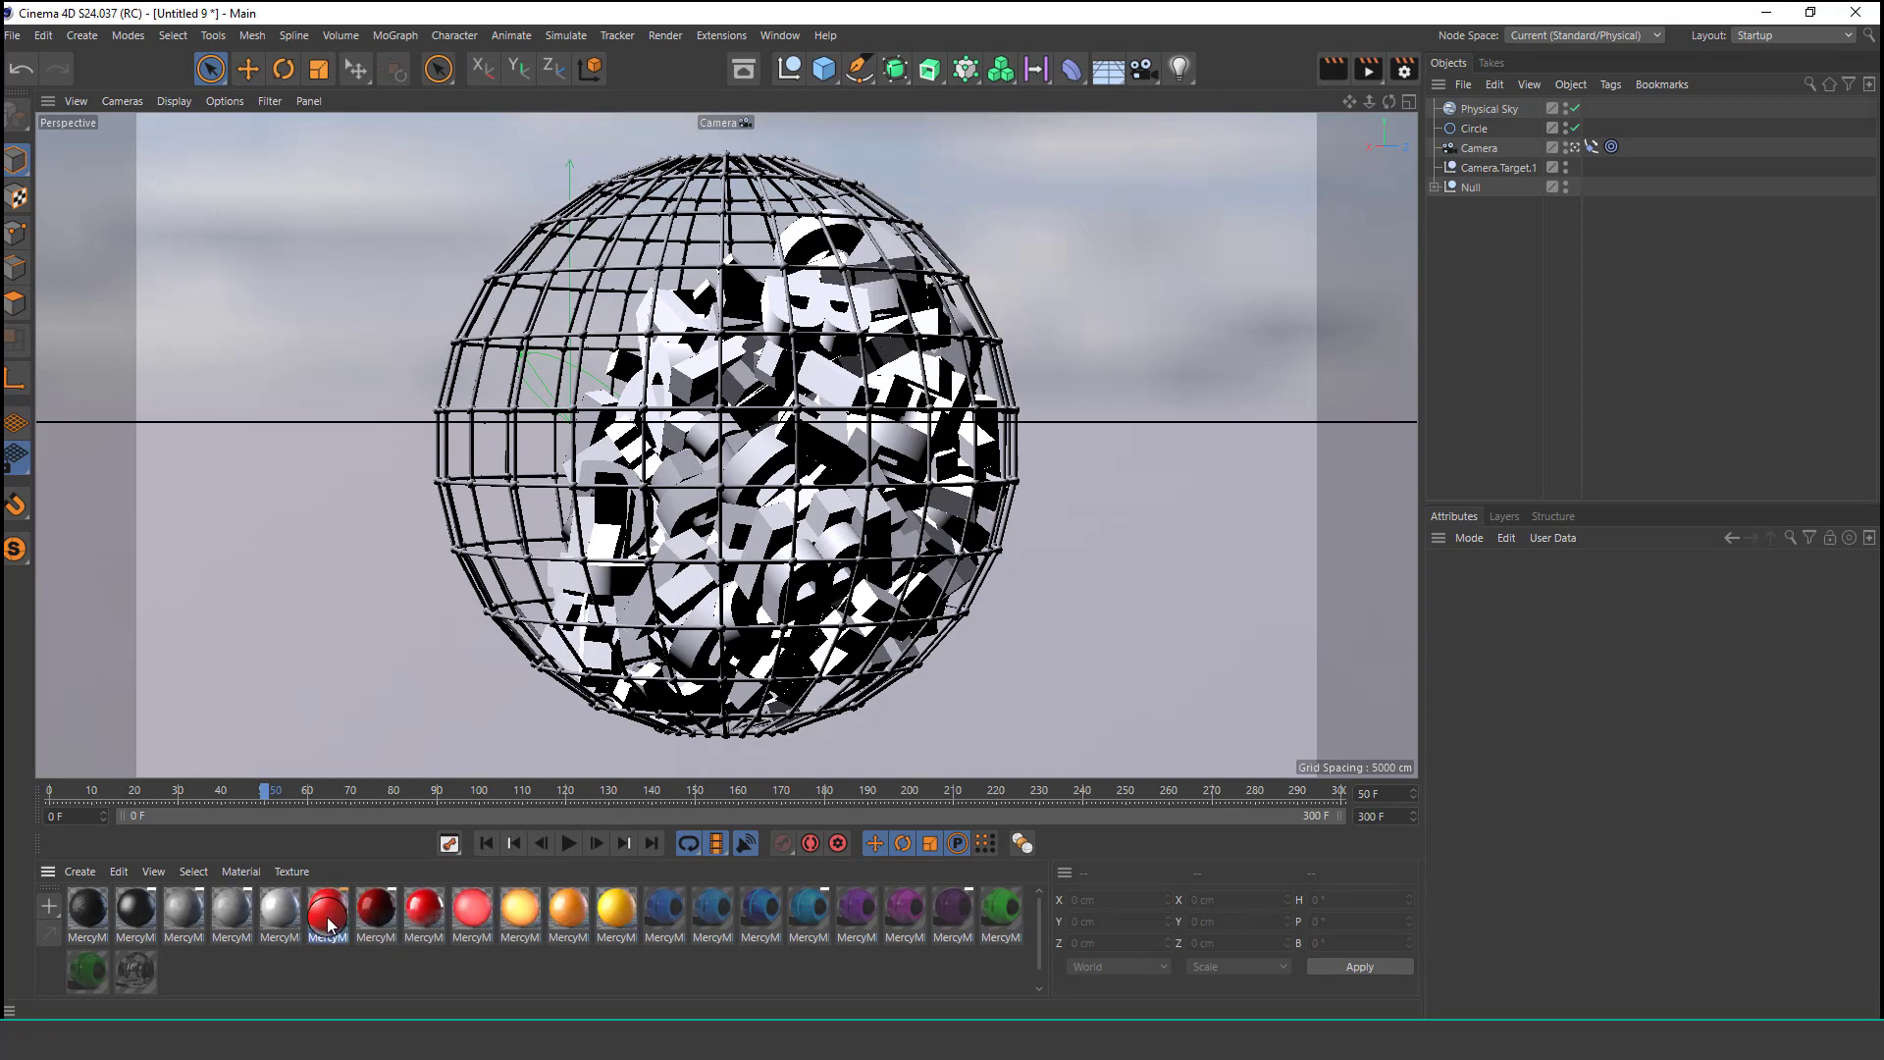
# Apply the colored MercyMP materials from the material manager to the letter clones A through I under the Cloner.
pyautogui.moveTo(328, 910); pyautogui.dragTo(754, 733)
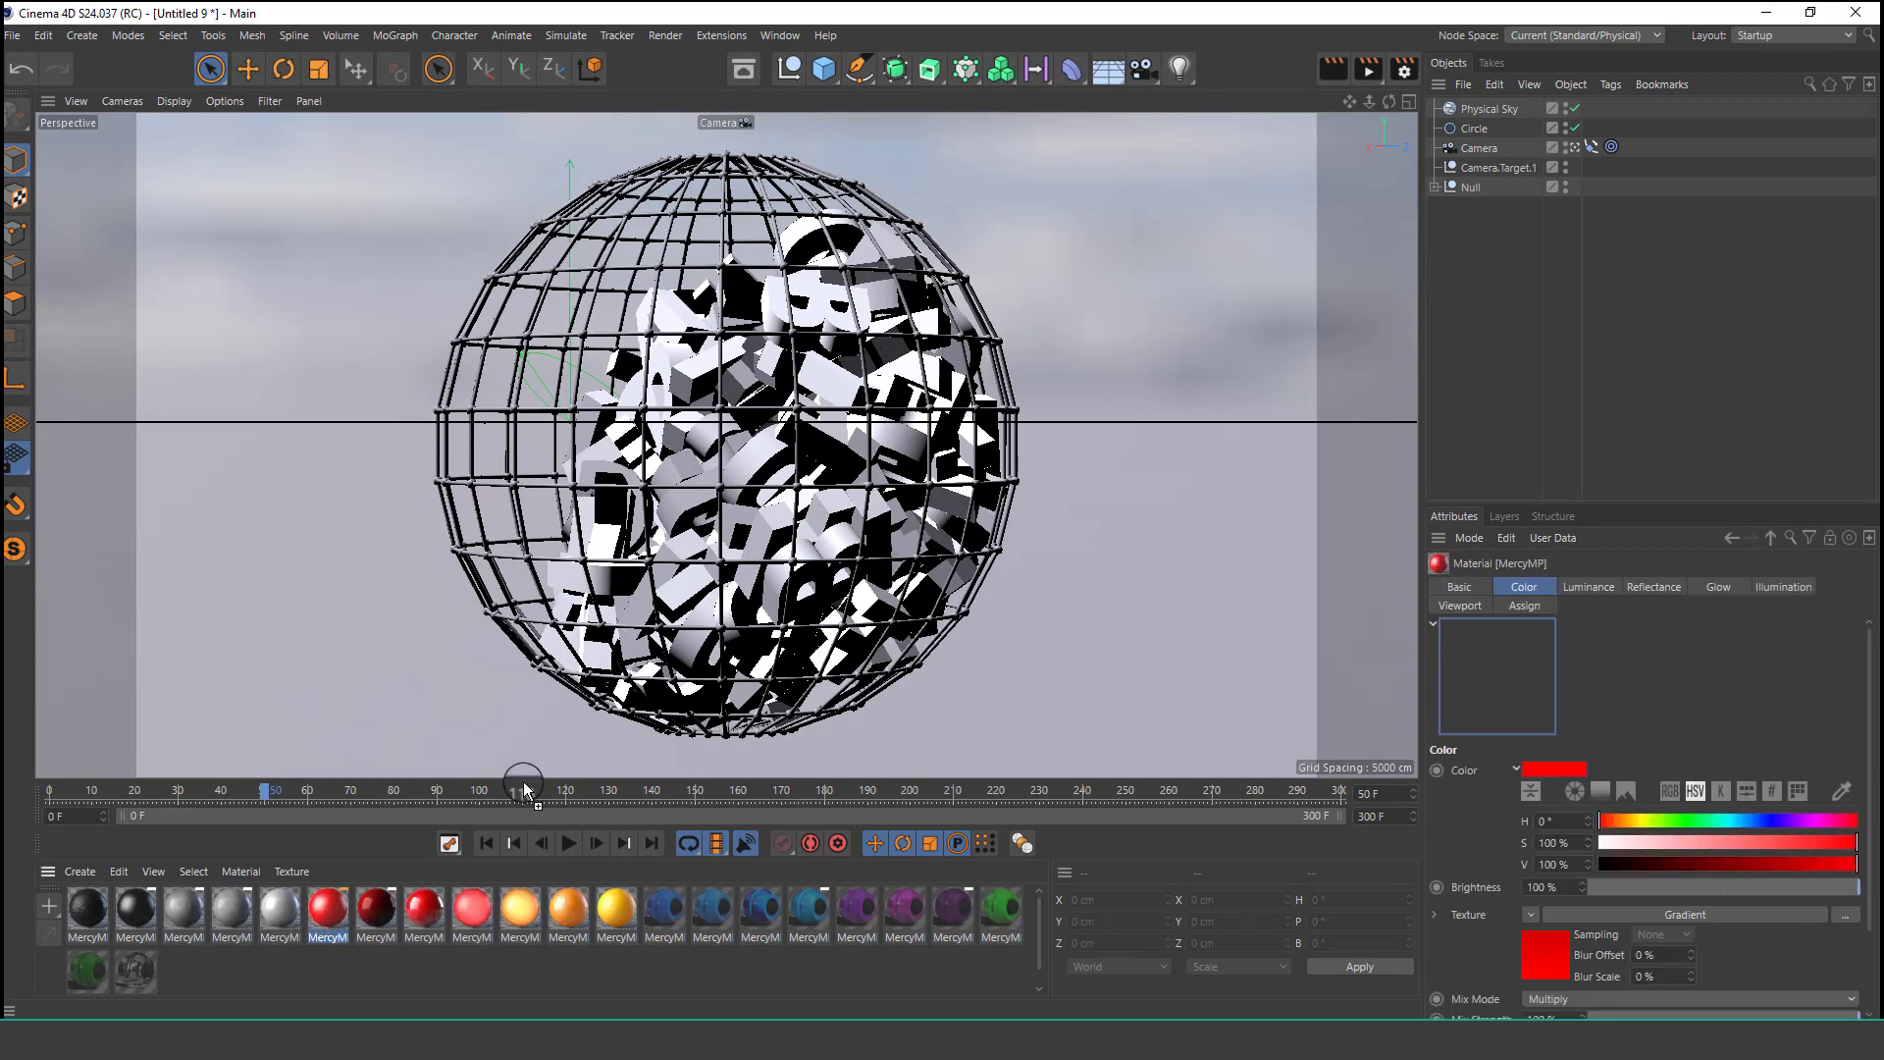
pyautogui.click(1436, 186)
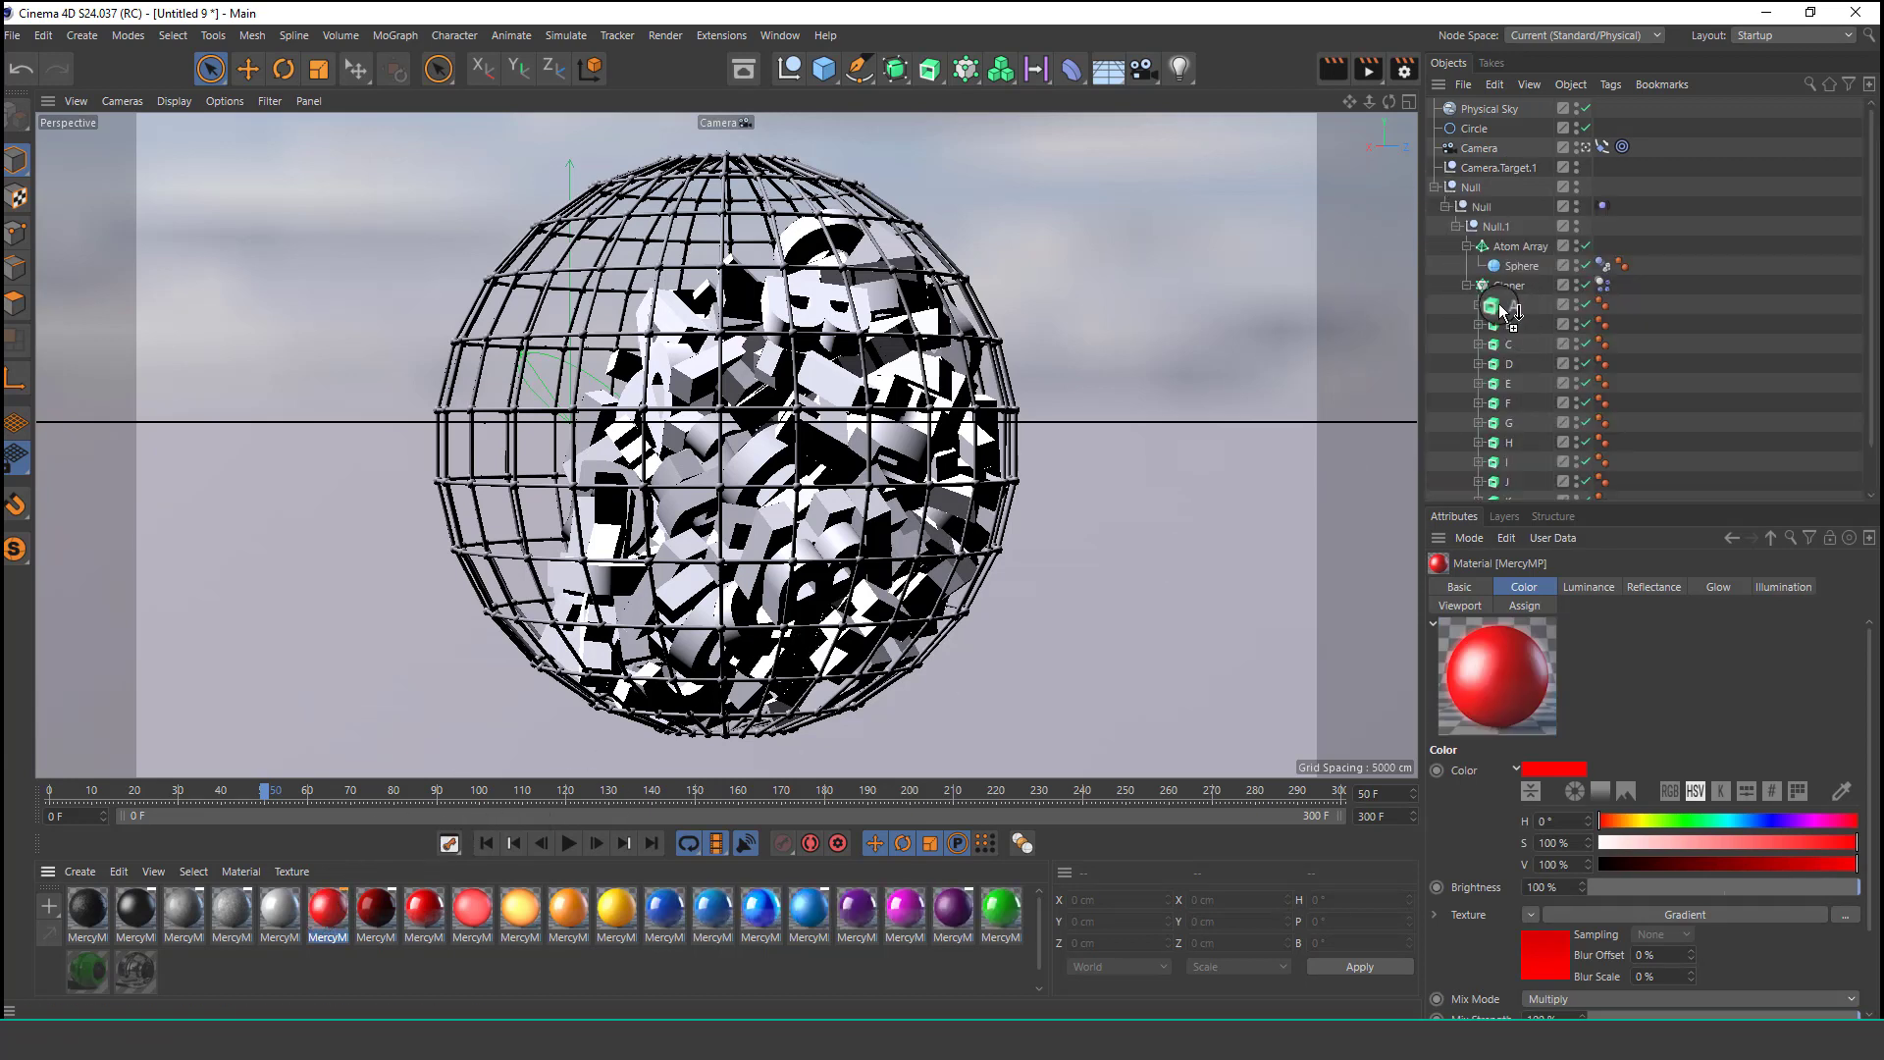
pyautogui.moveTo(1501, 312); pyautogui.dragTo(1501, 312)
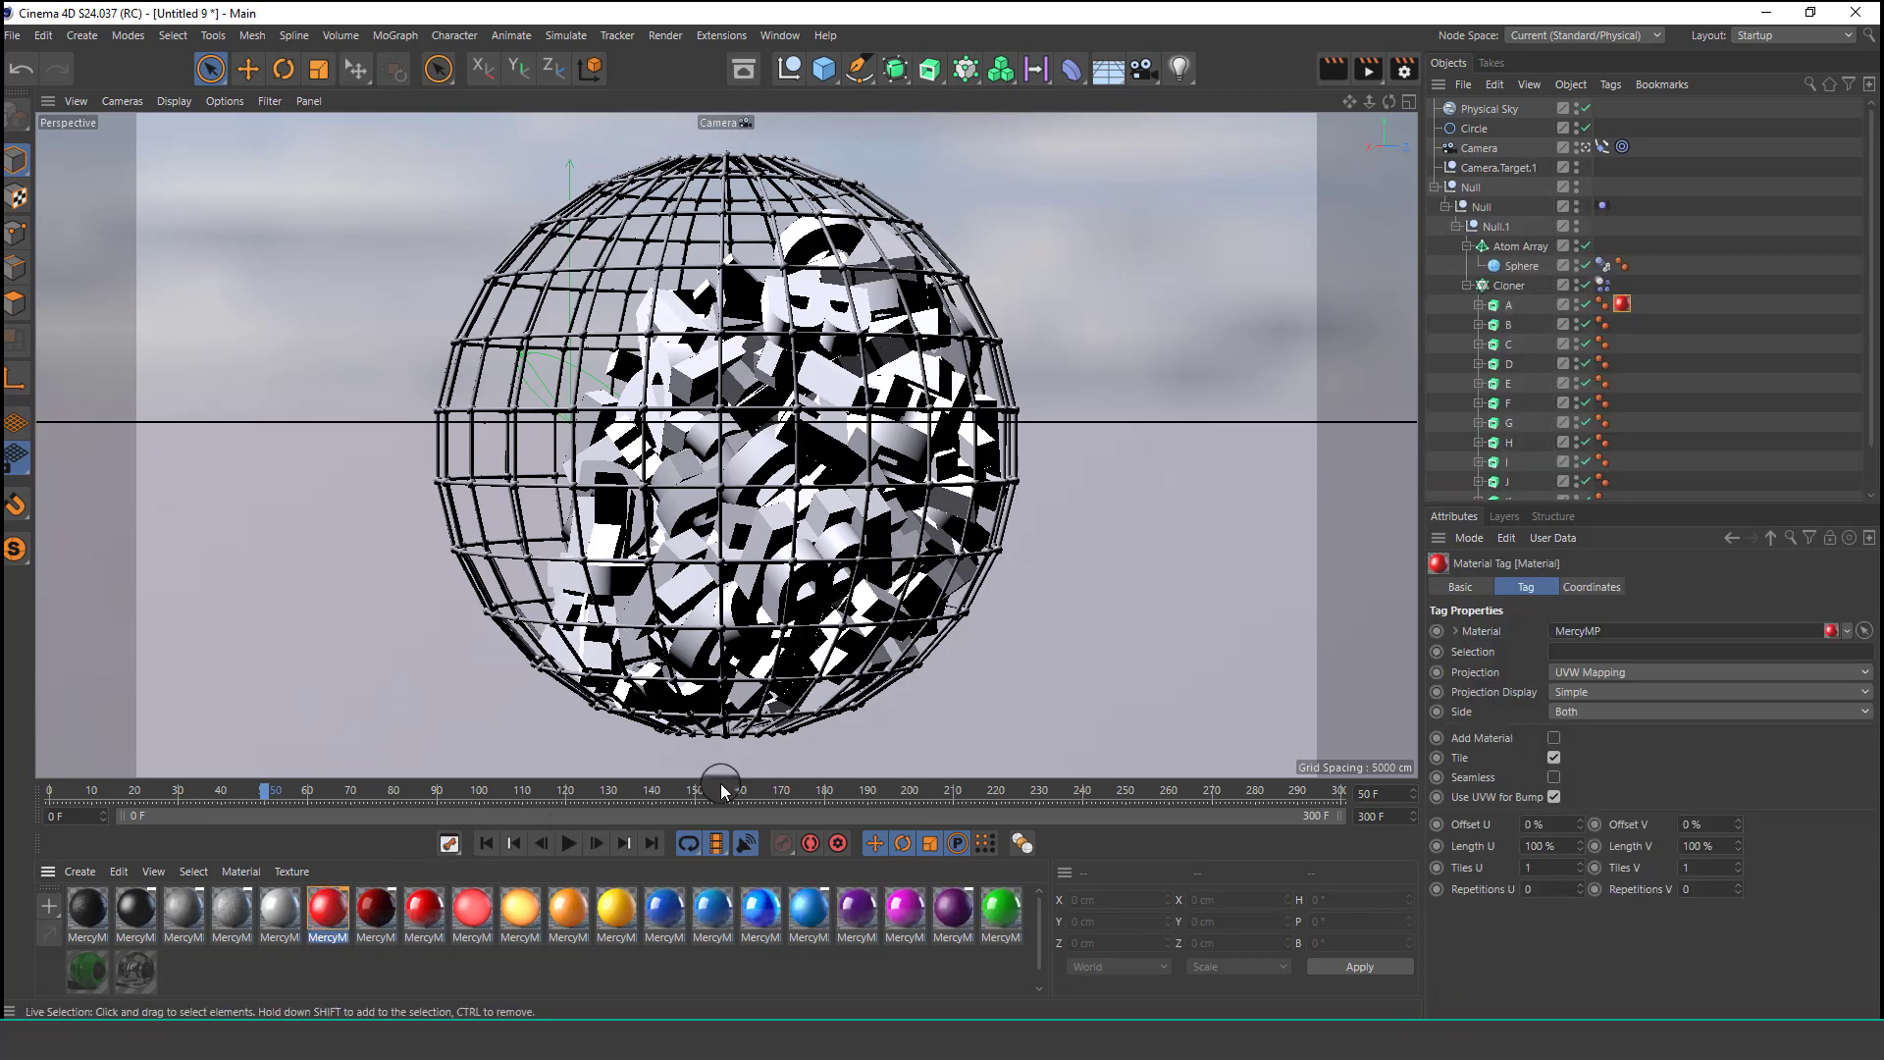
pyautogui.moveTo(1491, 343)
pyautogui.mouseDown()
pyautogui.moveTo(1501, 324)
pyautogui.moveTo(1492, 365)
pyautogui.mouseUp()
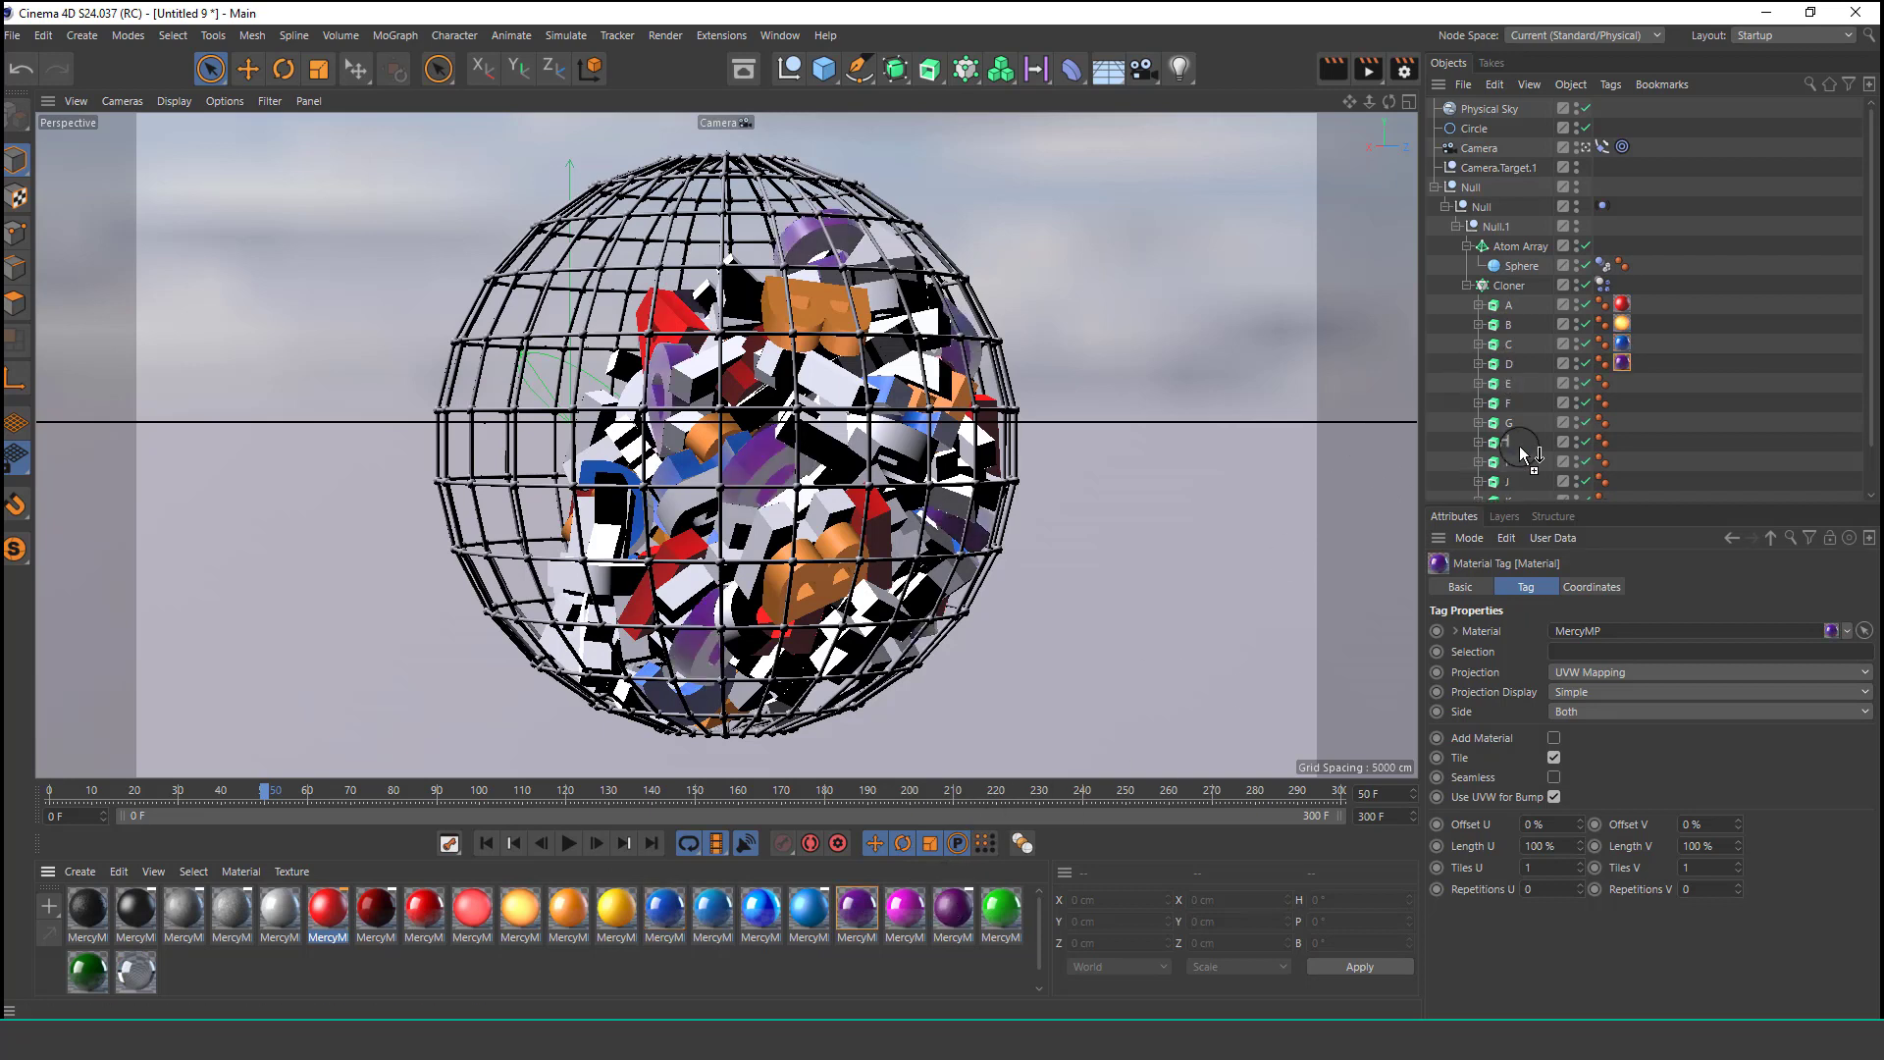
pyautogui.moveTo(1494, 443); pyautogui.dragTo(1494, 443)
pyautogui.moveTo(952, 908); pyautogui.dragTo(1253, 613)
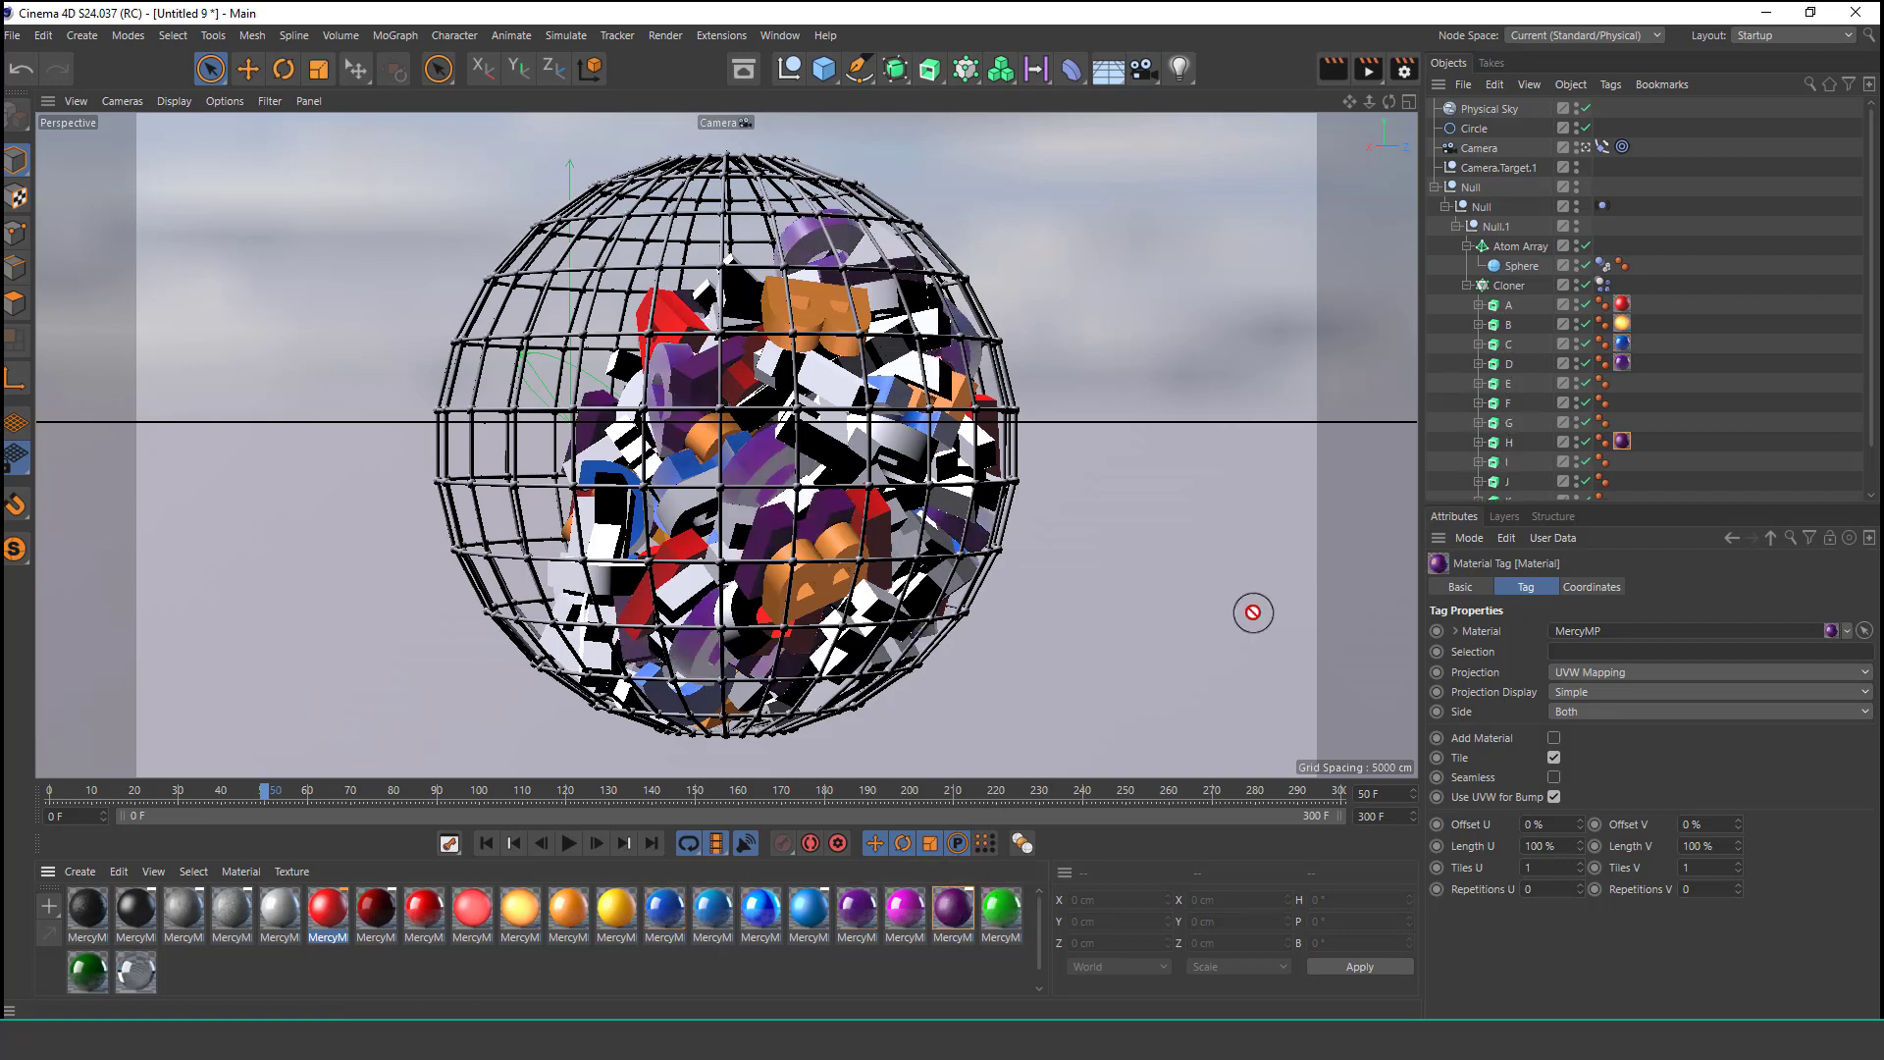
pyautogui.moveTo(1493, 432); pyautogui.dragTo(1485, 384)
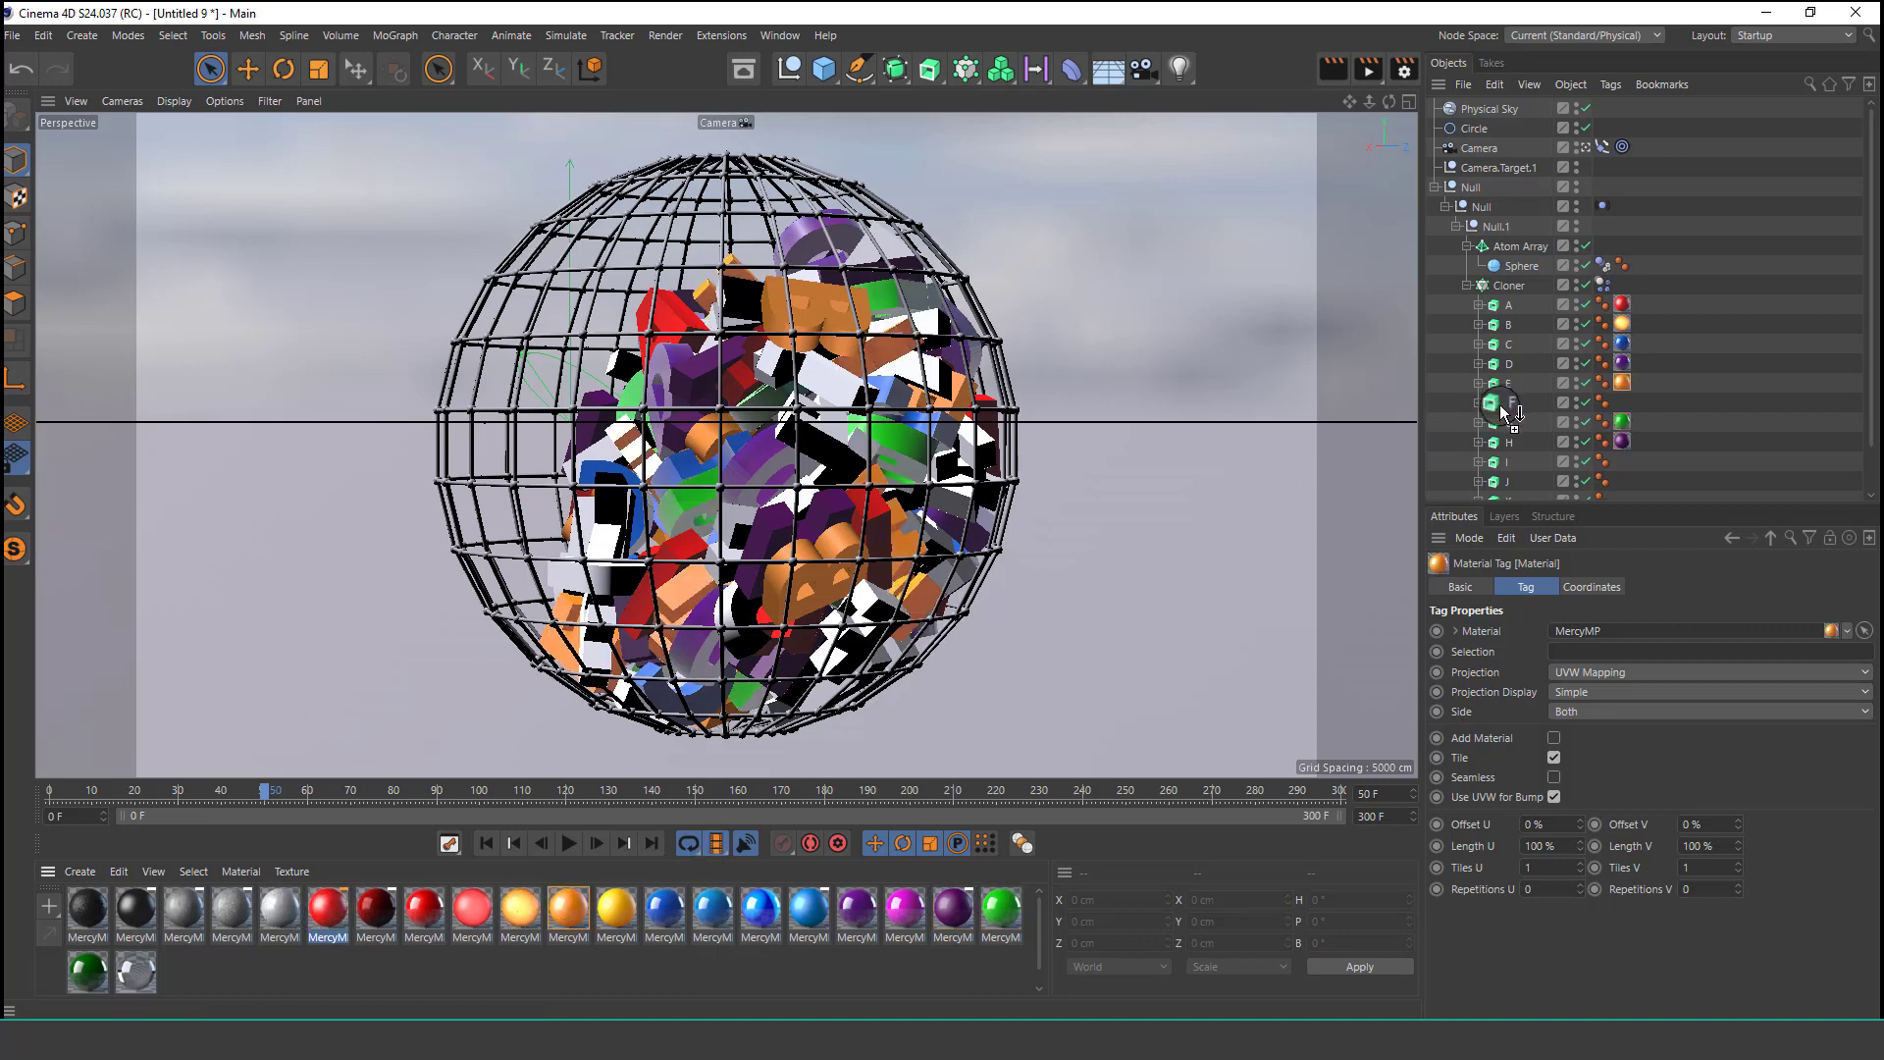
pyautogui.moveTo(1501, 408); pyautogui.dragTo(1501, 404)
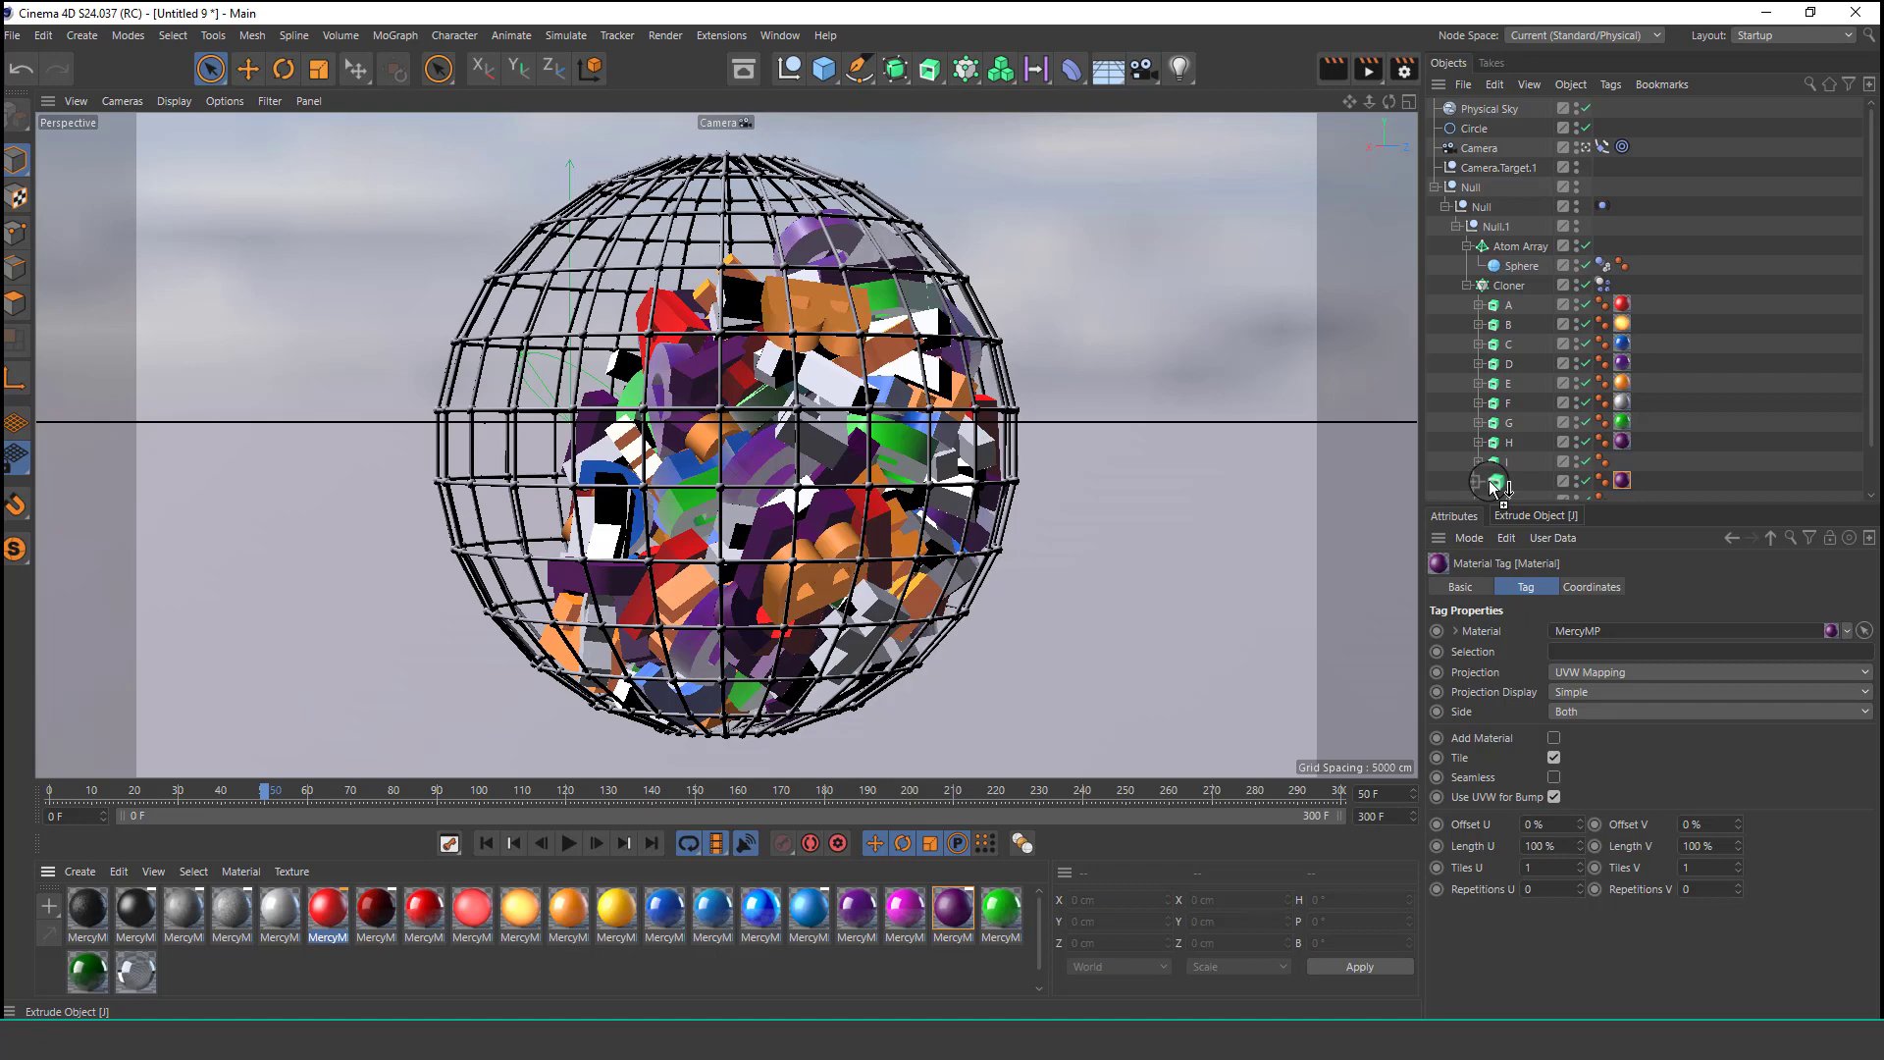
# Play the animation from the start and apply the green material to the Atom Array wireframe.
pyautogui.click(486, 843)
pyautogui.click(571, 845)
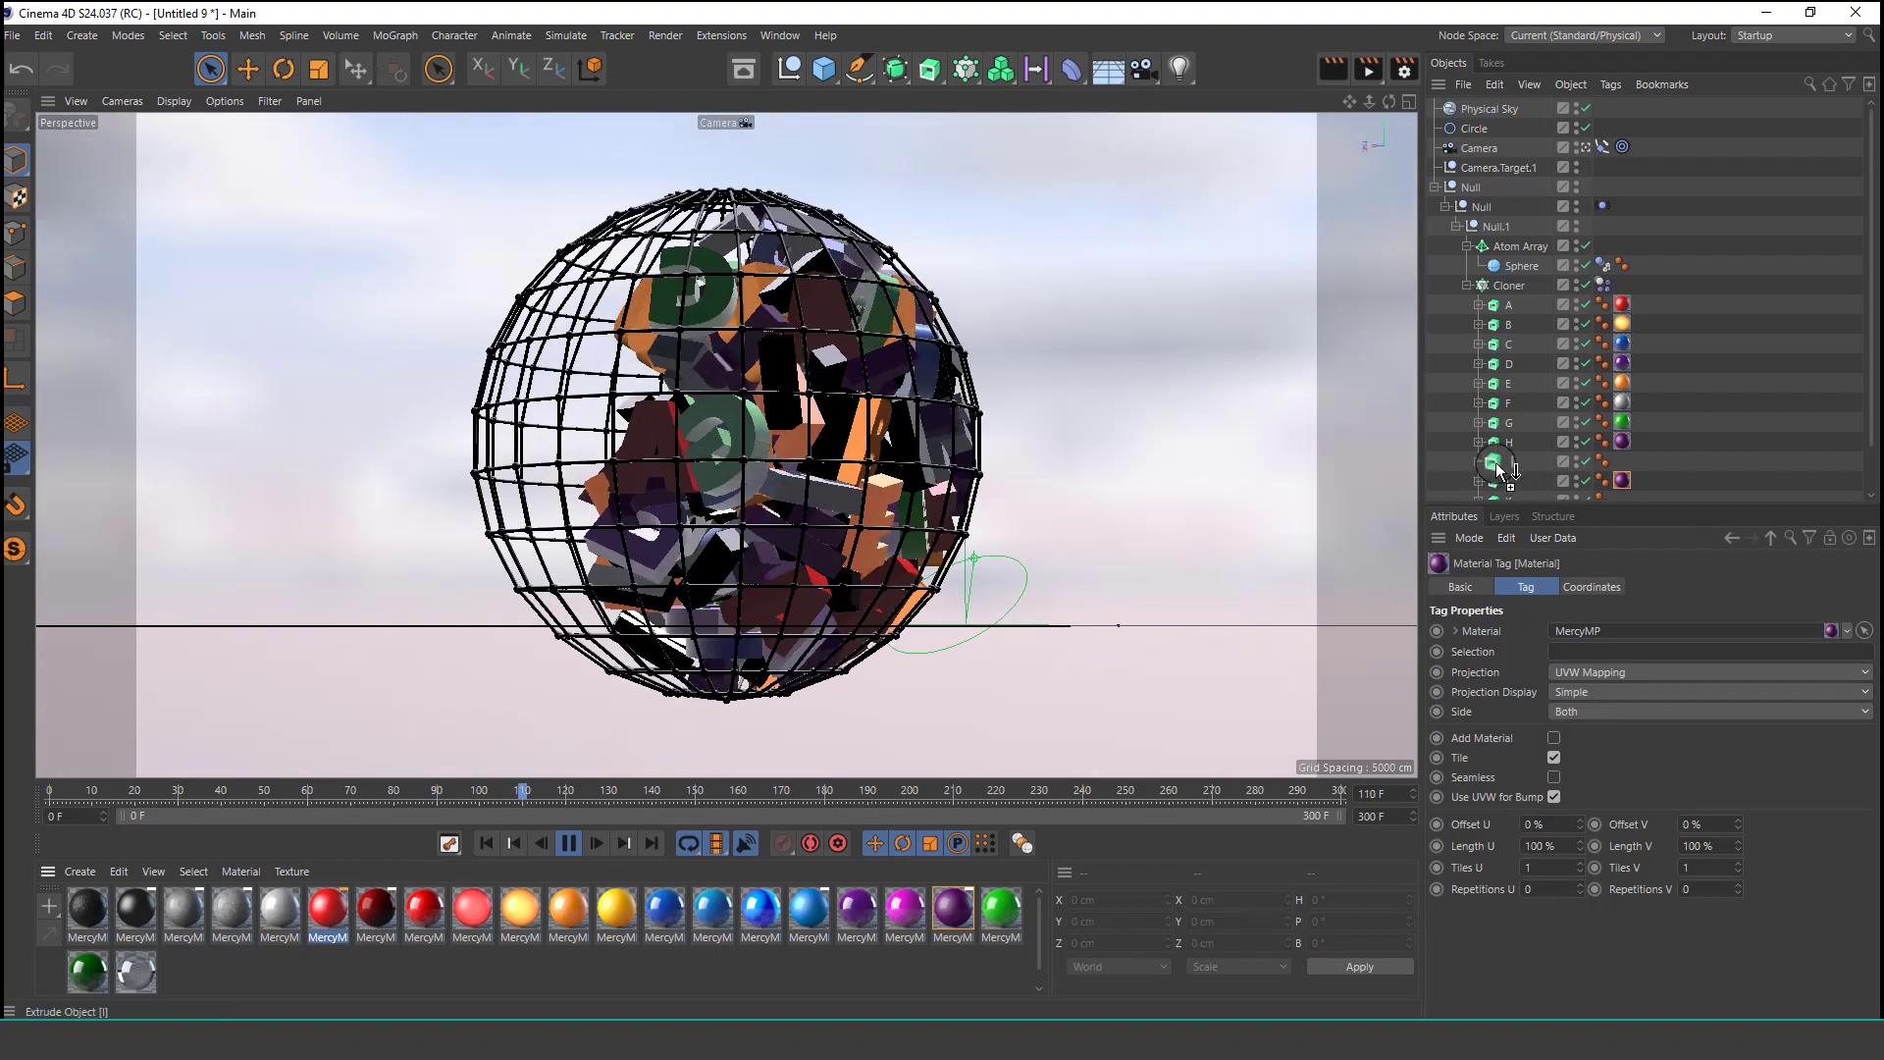
pyautogui.moveTo(1499, 469); pyautogui.dragTo(1498, 466)
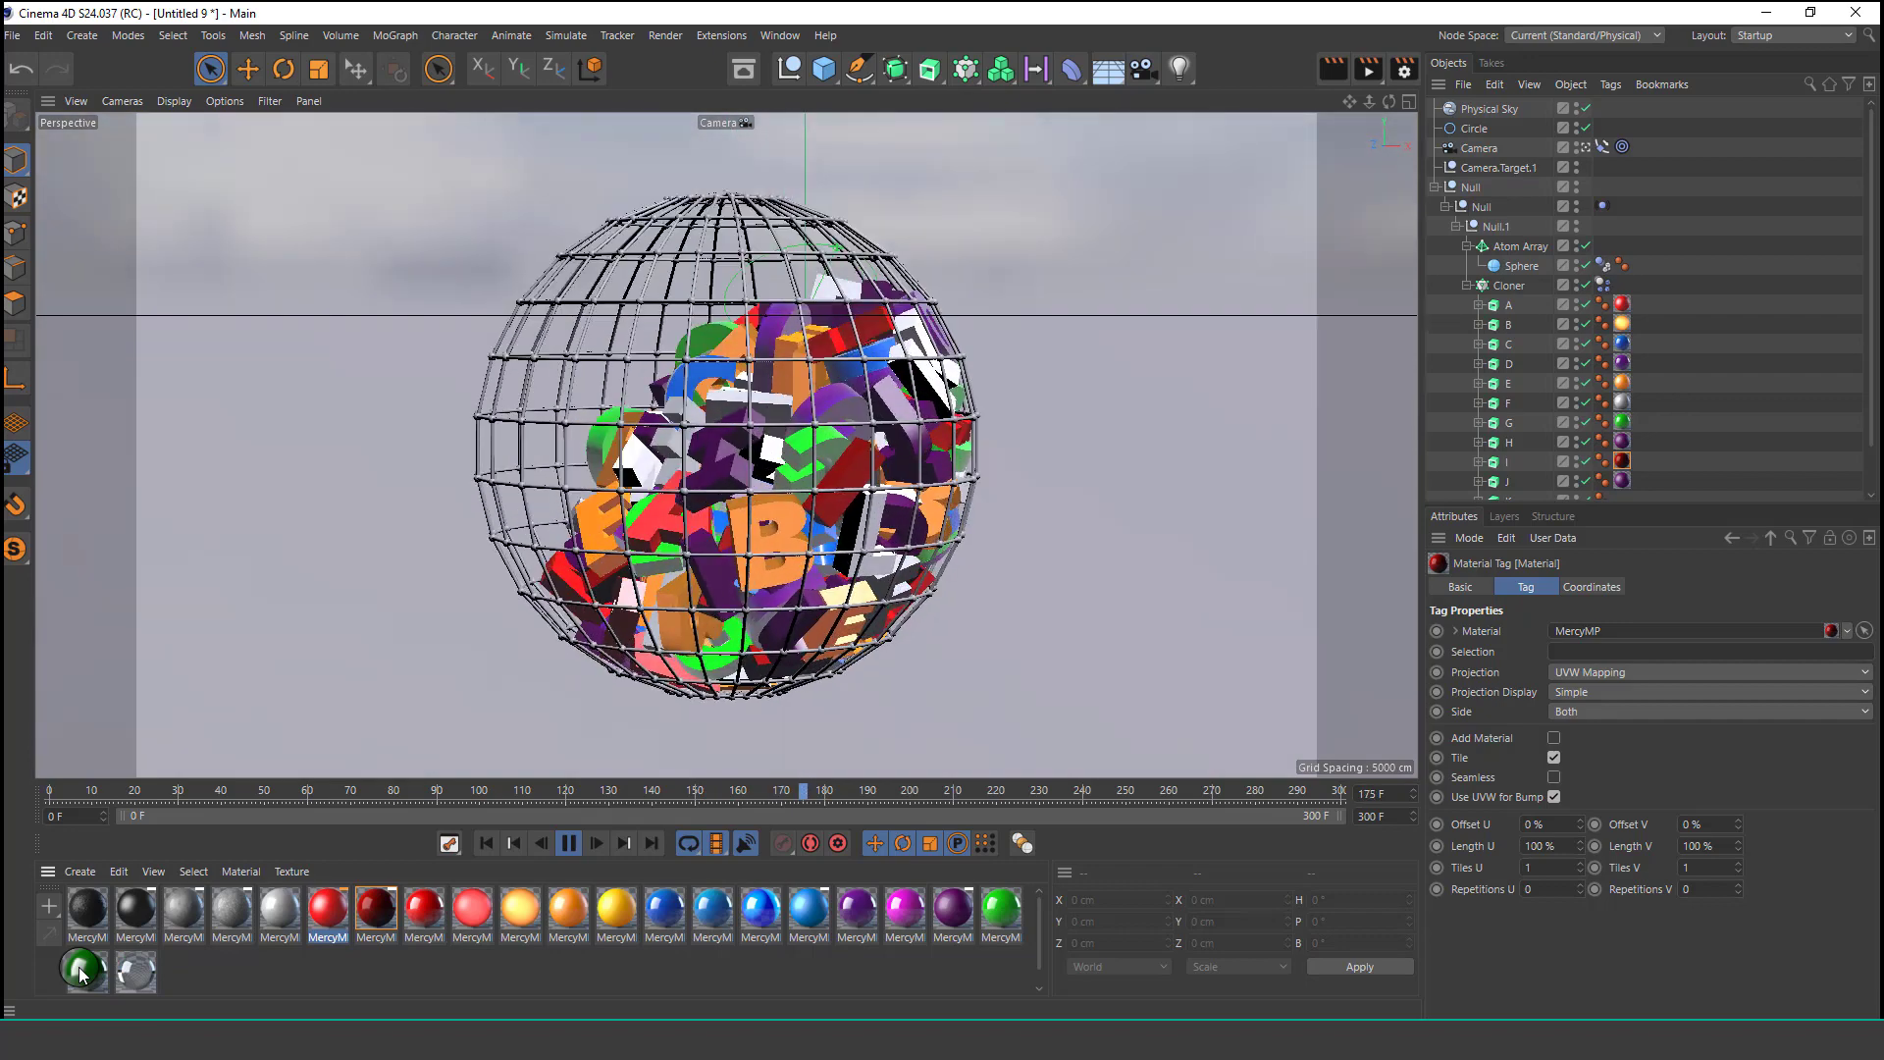
pyautogui.moveTo(83, 973); pyautogui.dragTo(124, 947)
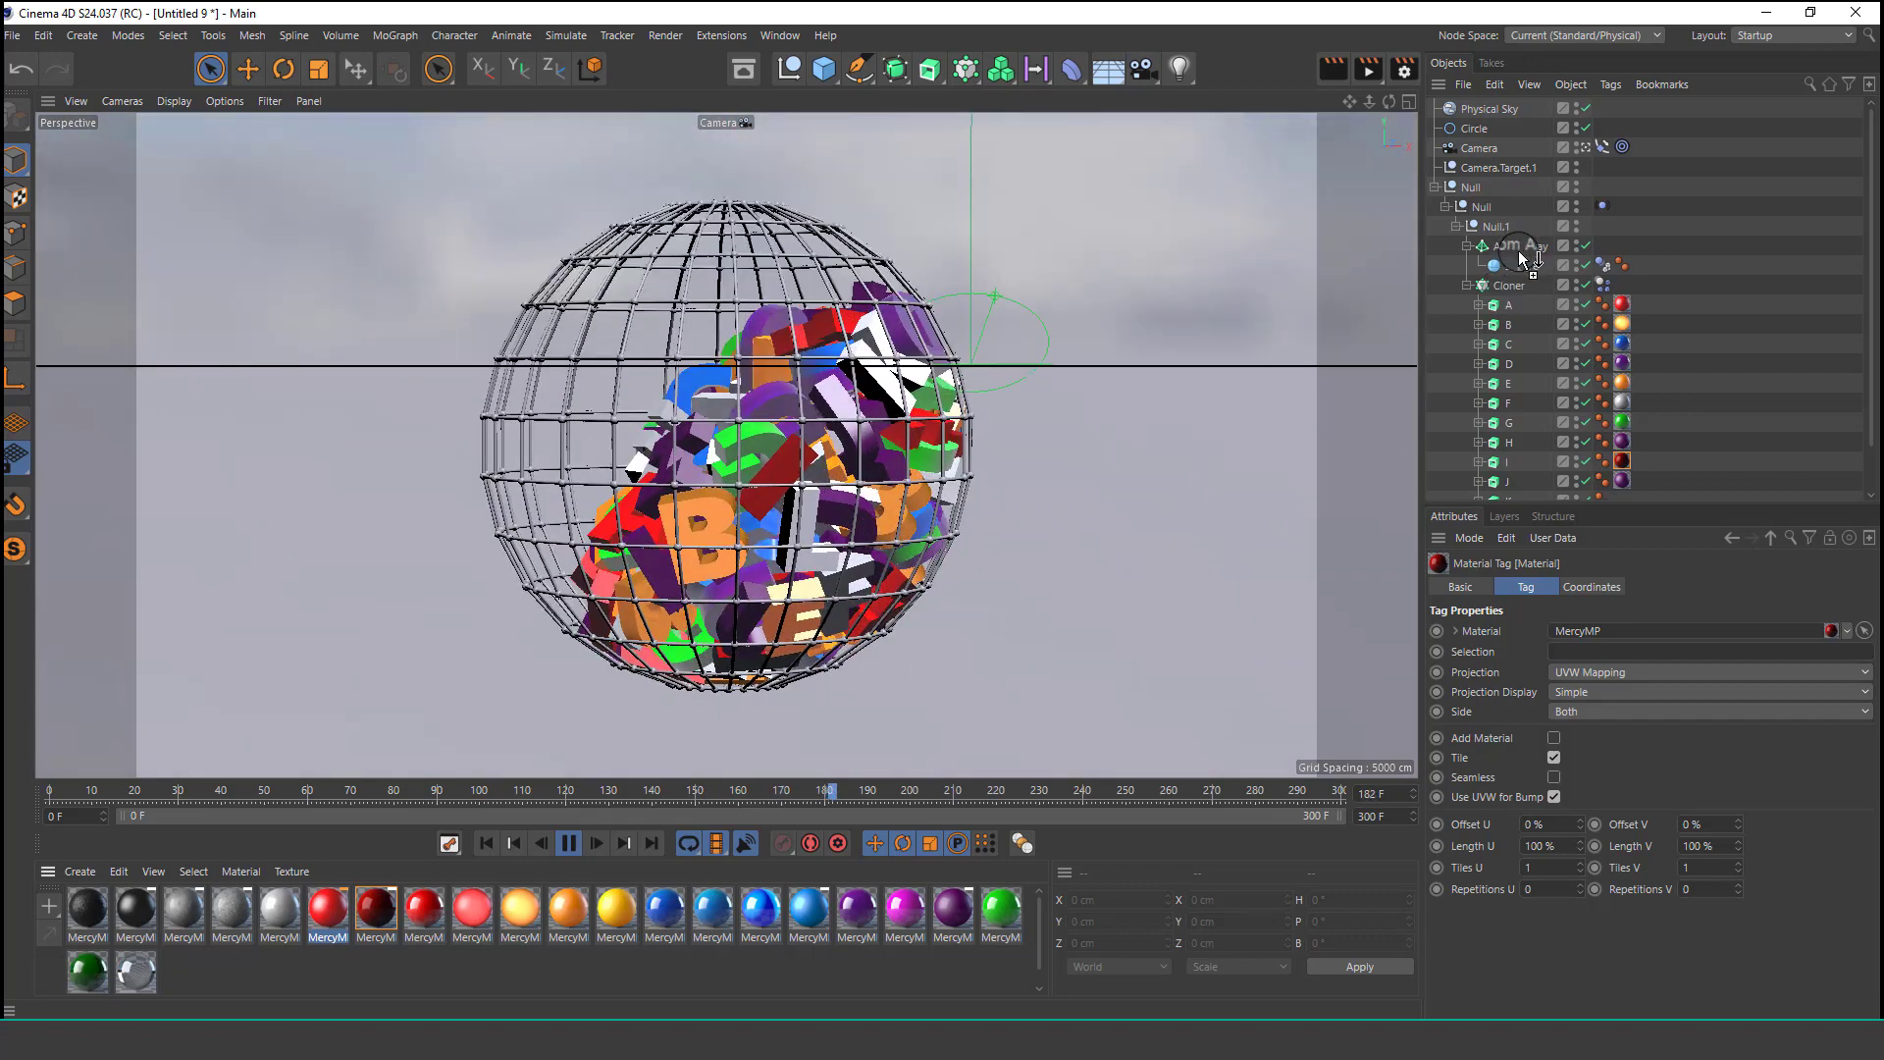
pyautogui.moveTo(1517, 249); pyautogui.dragTo(1518, 251)
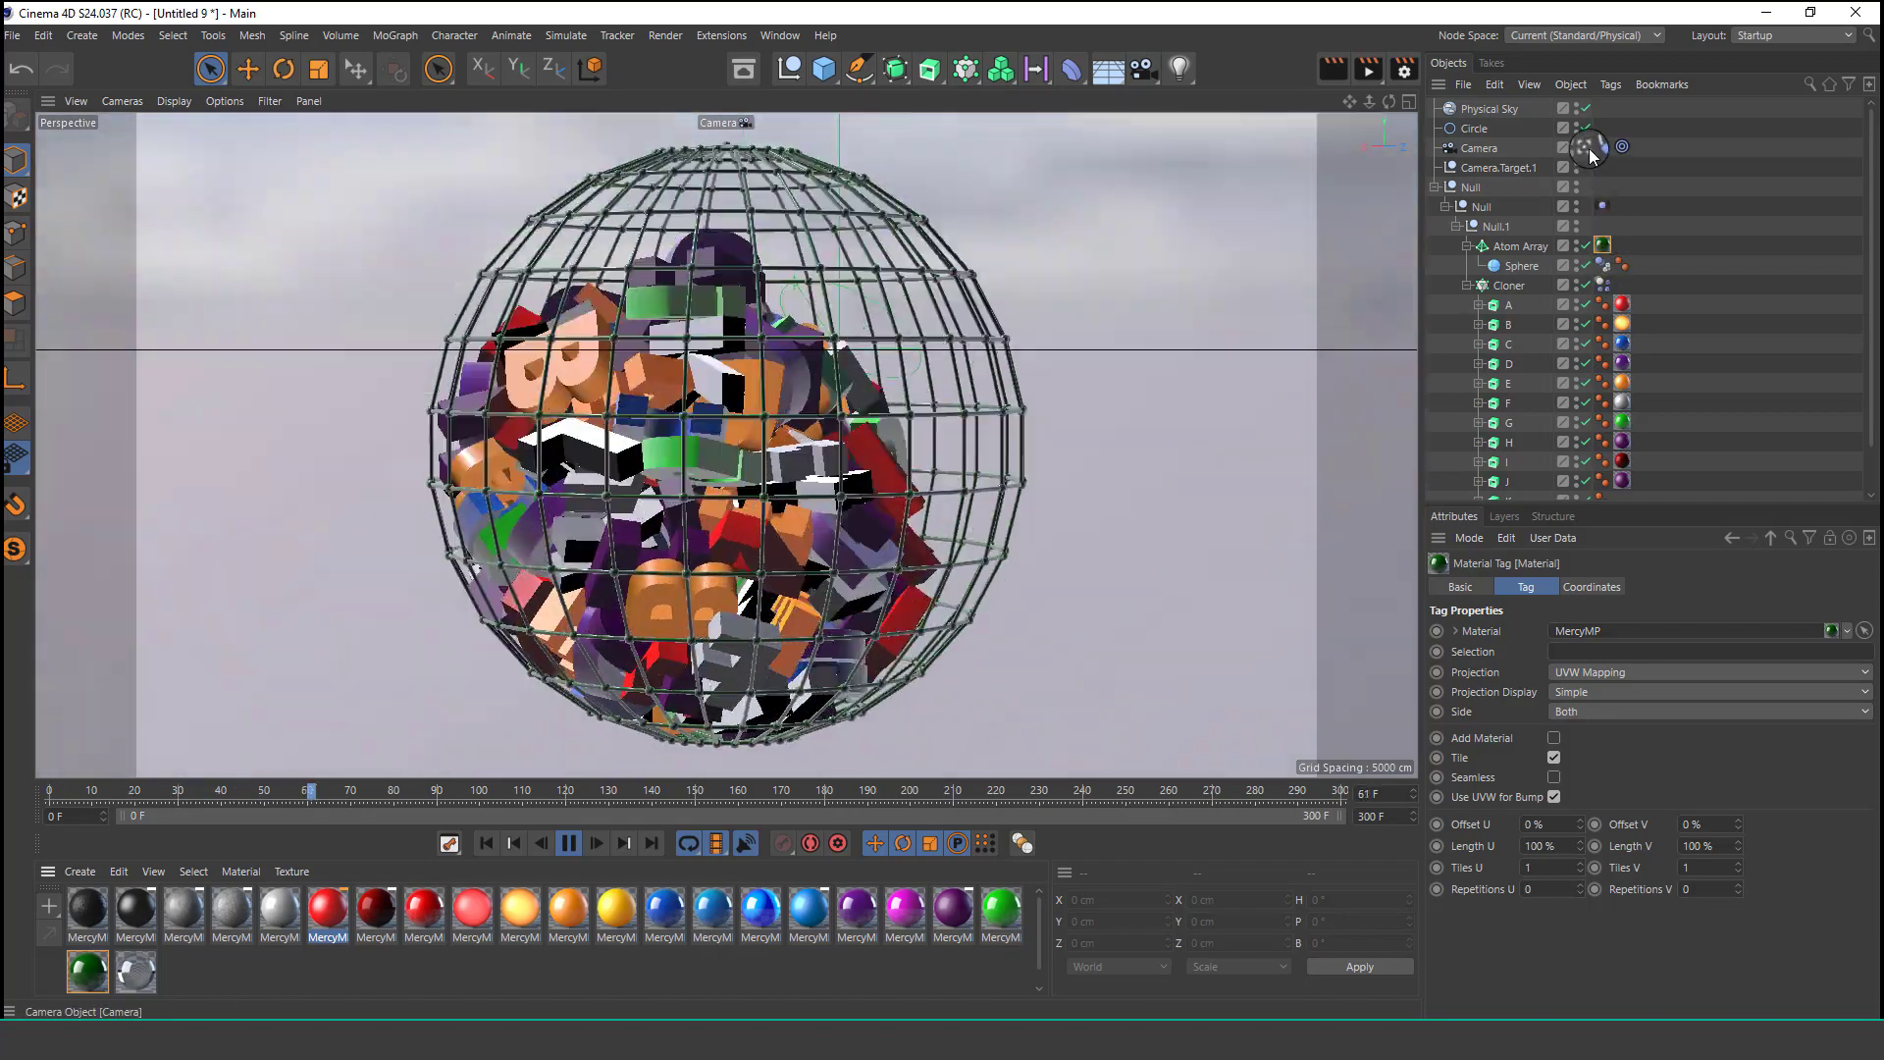
# Switch to the default view to inspect the scene around the orbit circle, then return to the scene camera.
pyautogui.click(1587, 147)
pyautogui.click(1588, 148)
pyautogui.scroll(2, 695, 400)
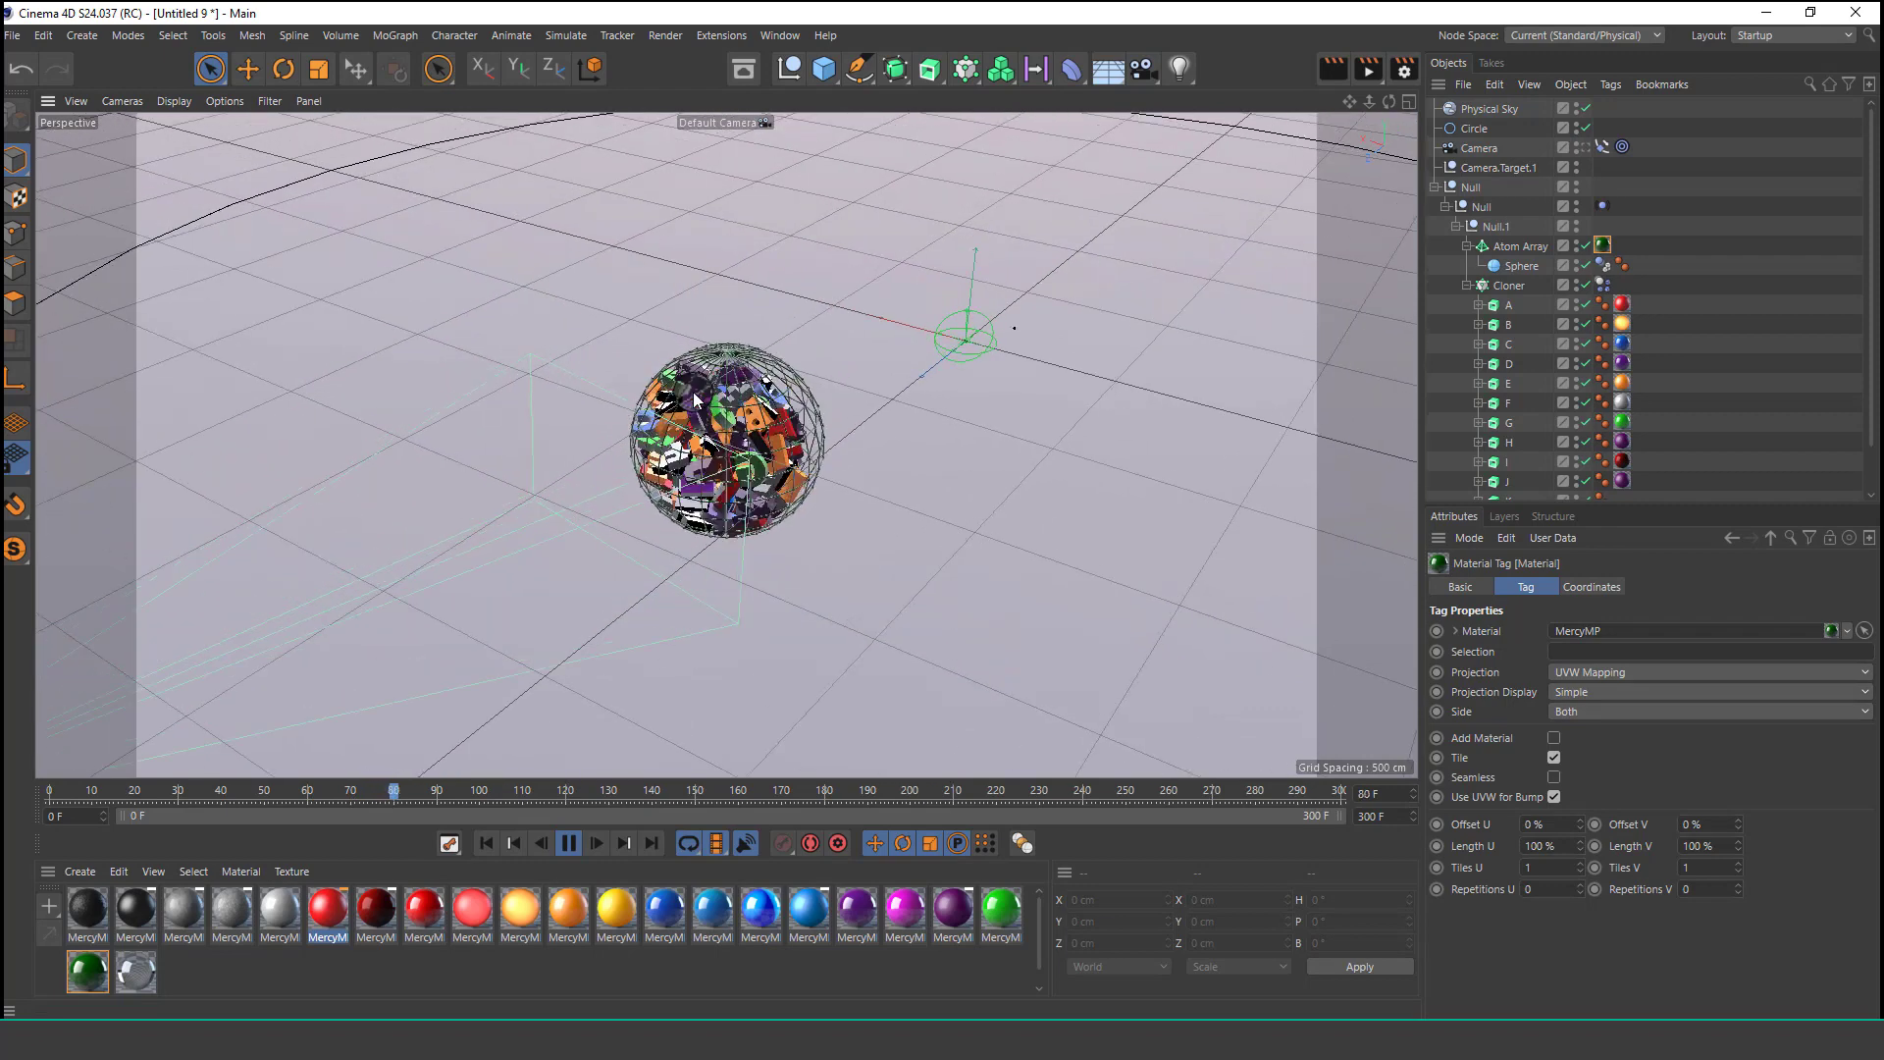
pyautogui.scroll(-7, 695, 400)
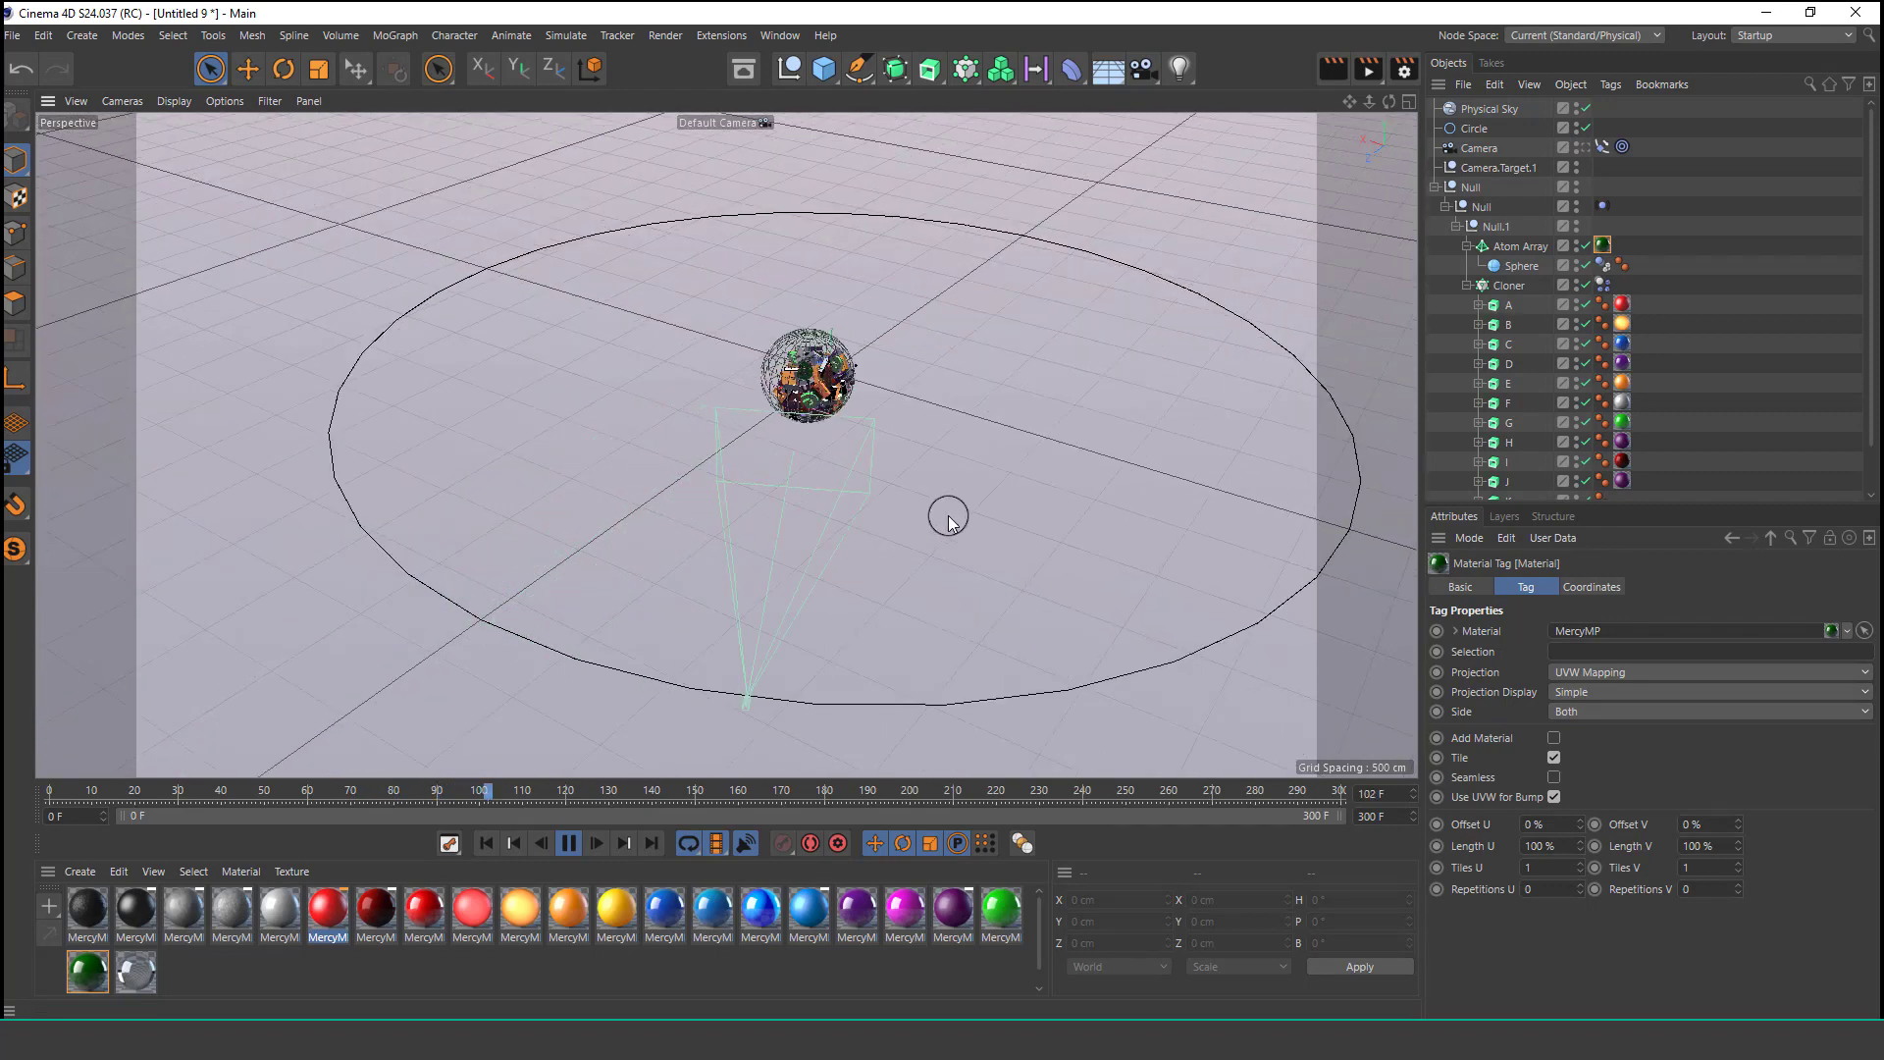
pyautogui.keyDown('alt'); pyautogui.moveTo(947, 522); pyautogui.dragTo(777, 425, button='middle'); pyautogui.keyUp('alt')
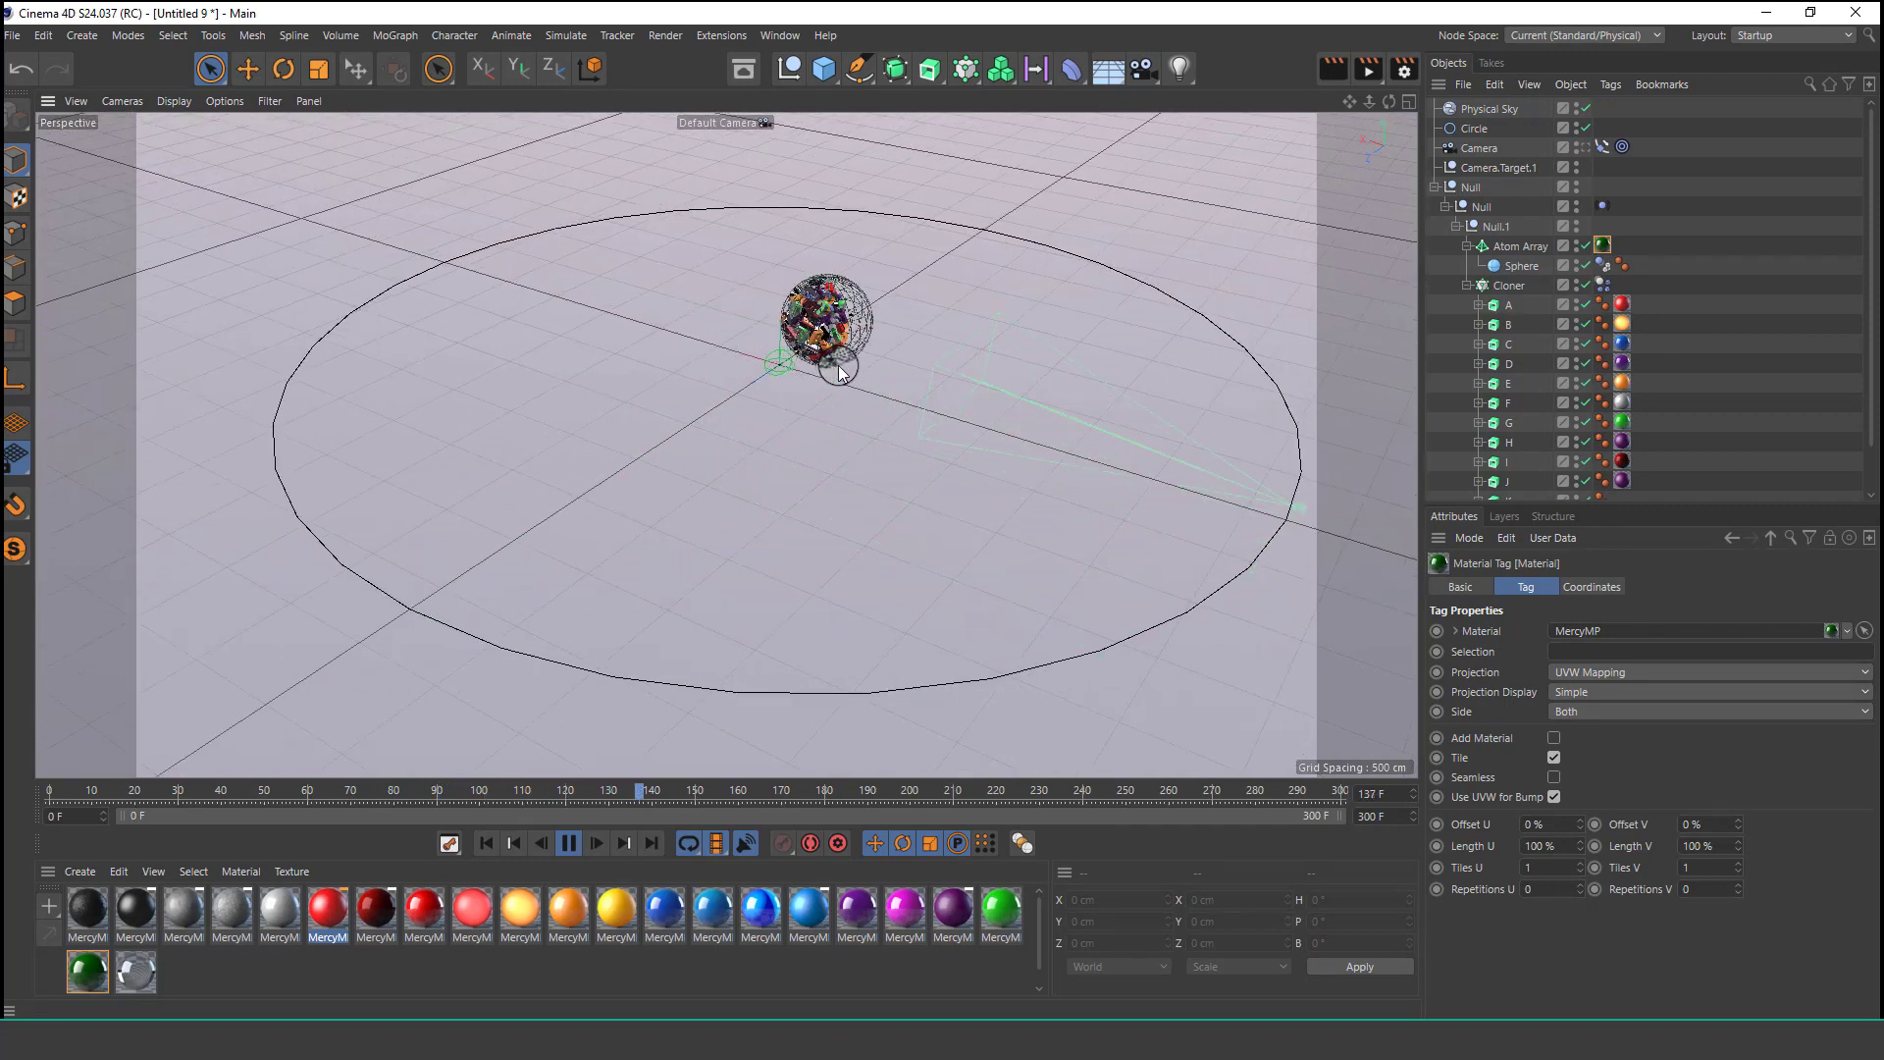
pyautogui.scroll(3, 839, 373)
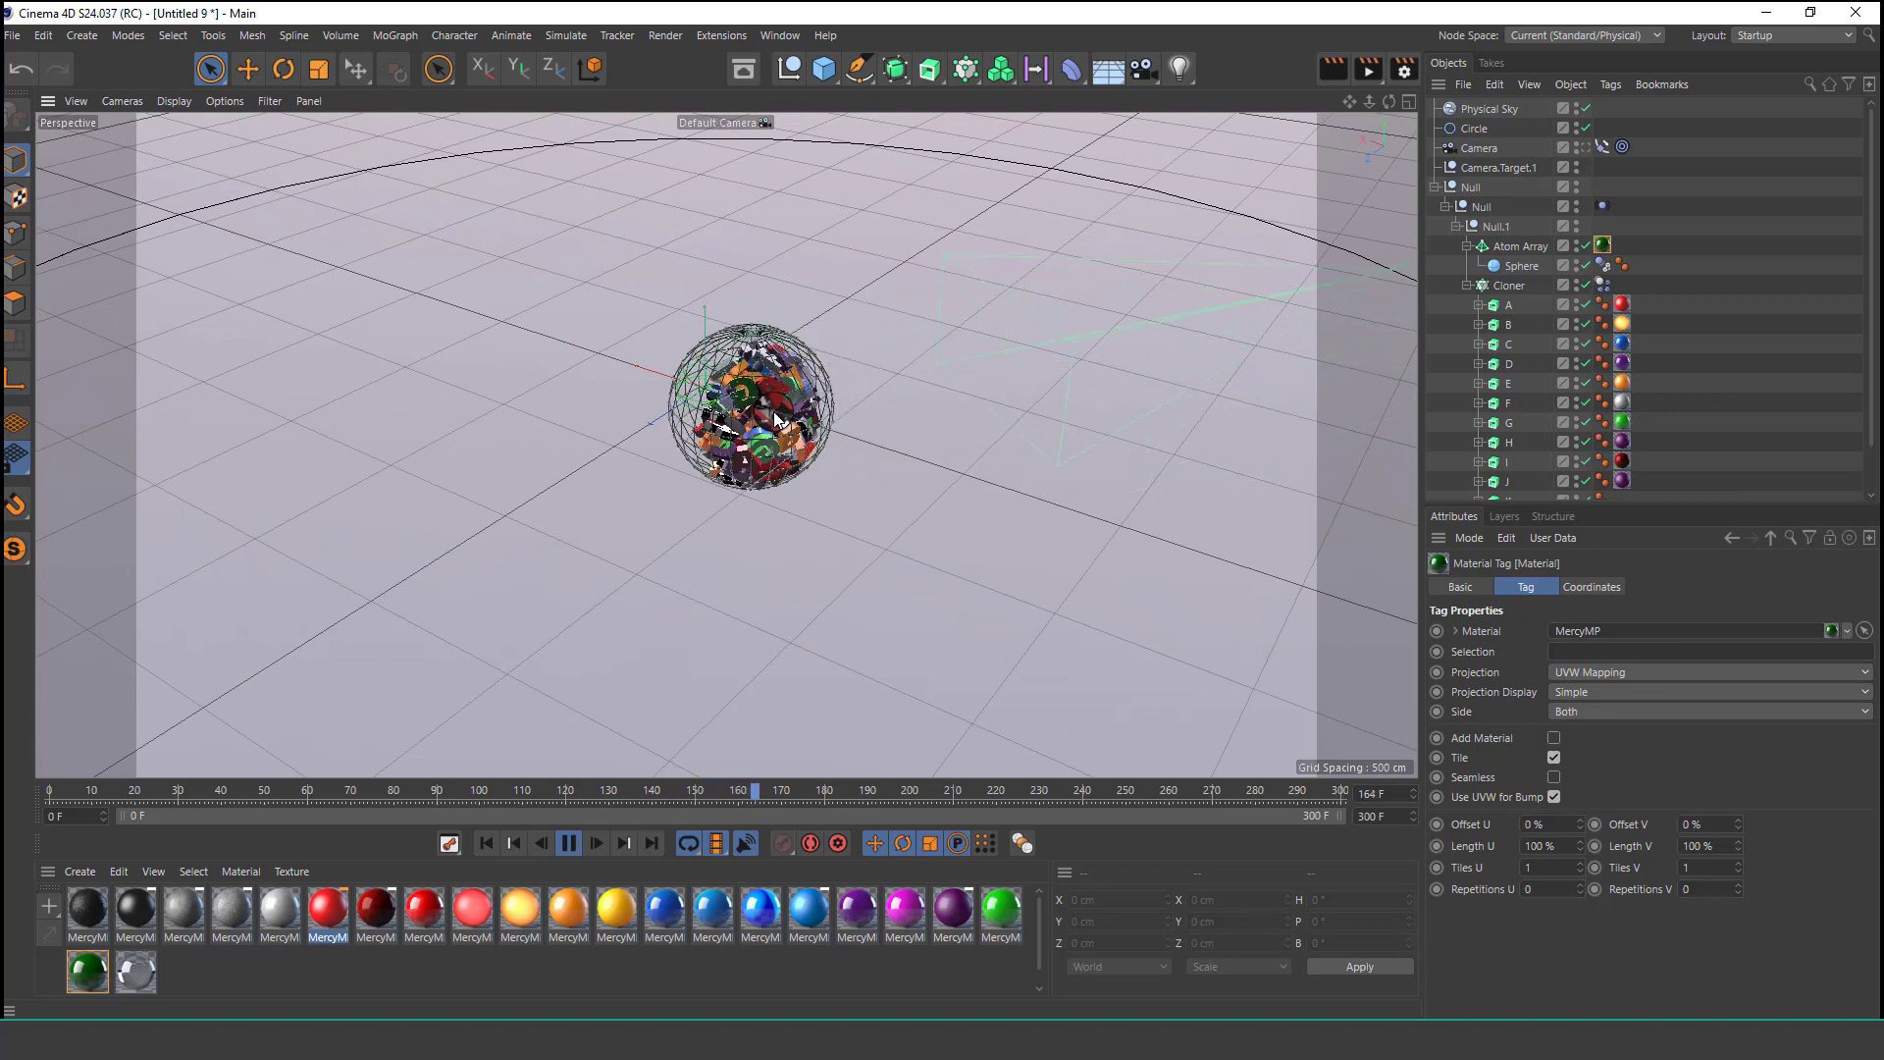
pyautogui.keyDown('alt'); pyautogui.moveTo(775, 420); pyautogui.dragTo(986, 356); pyautogui.keyUp('alt')
pyautogui.keyDown('alt'); pyautogui.moveTo(1074, 355); pyautogui.dragTo(1135, 355); pyautogui.keyUp('alt')
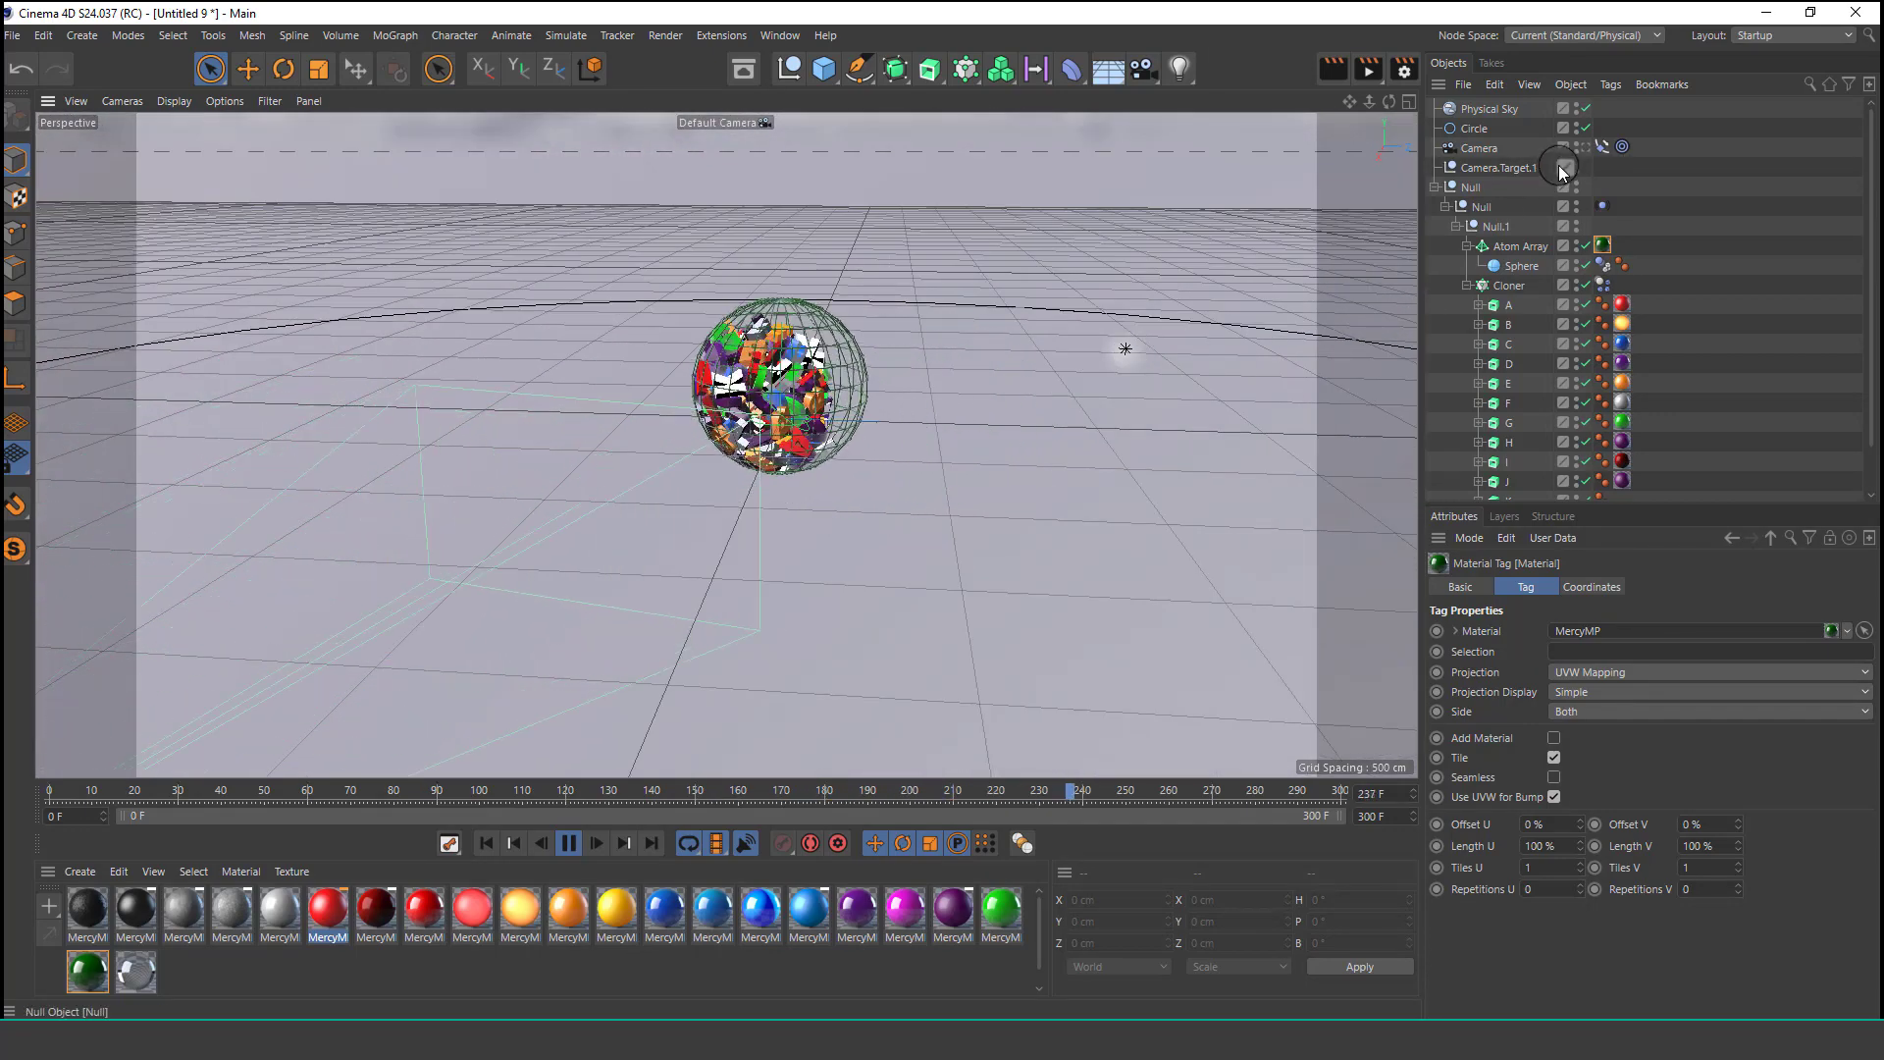
pyautogui.click(1586, 147)
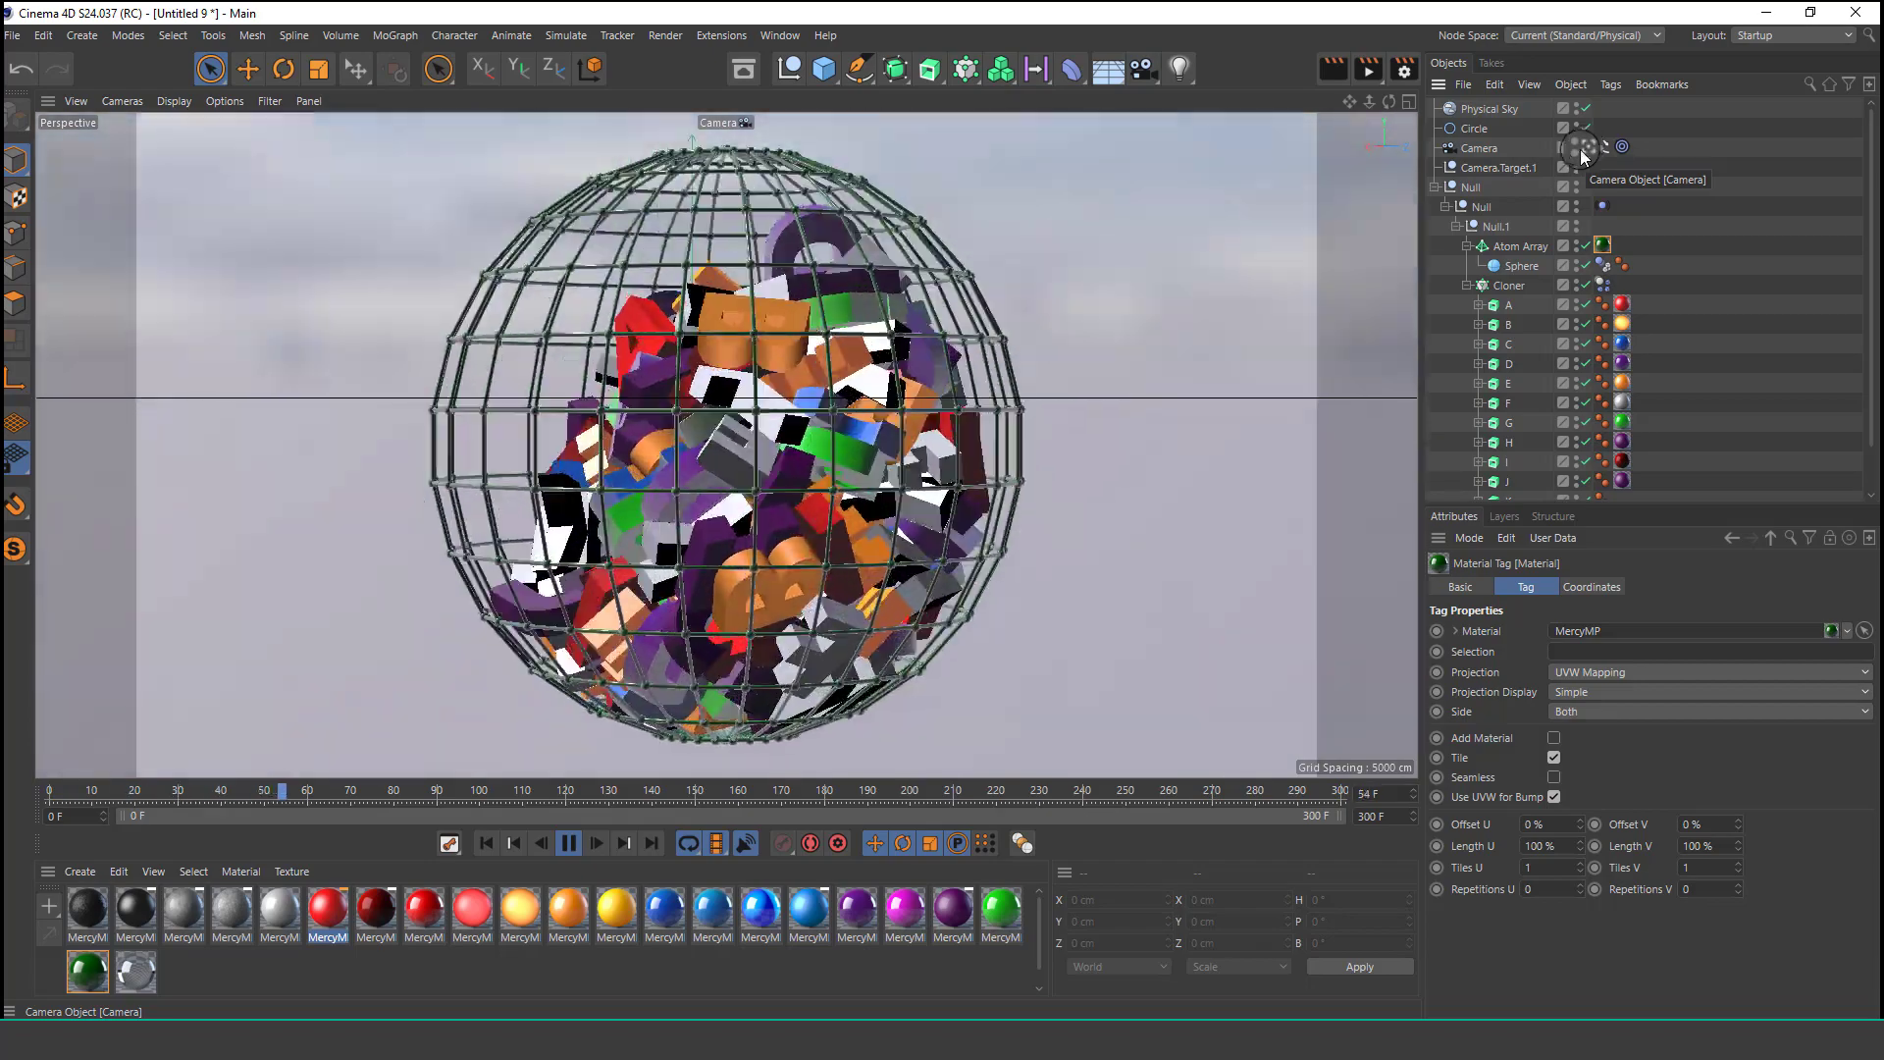
# Set the Cloner's third grid count to 8 and replay the animation from the start.
pyautogui.click(1501, 287)
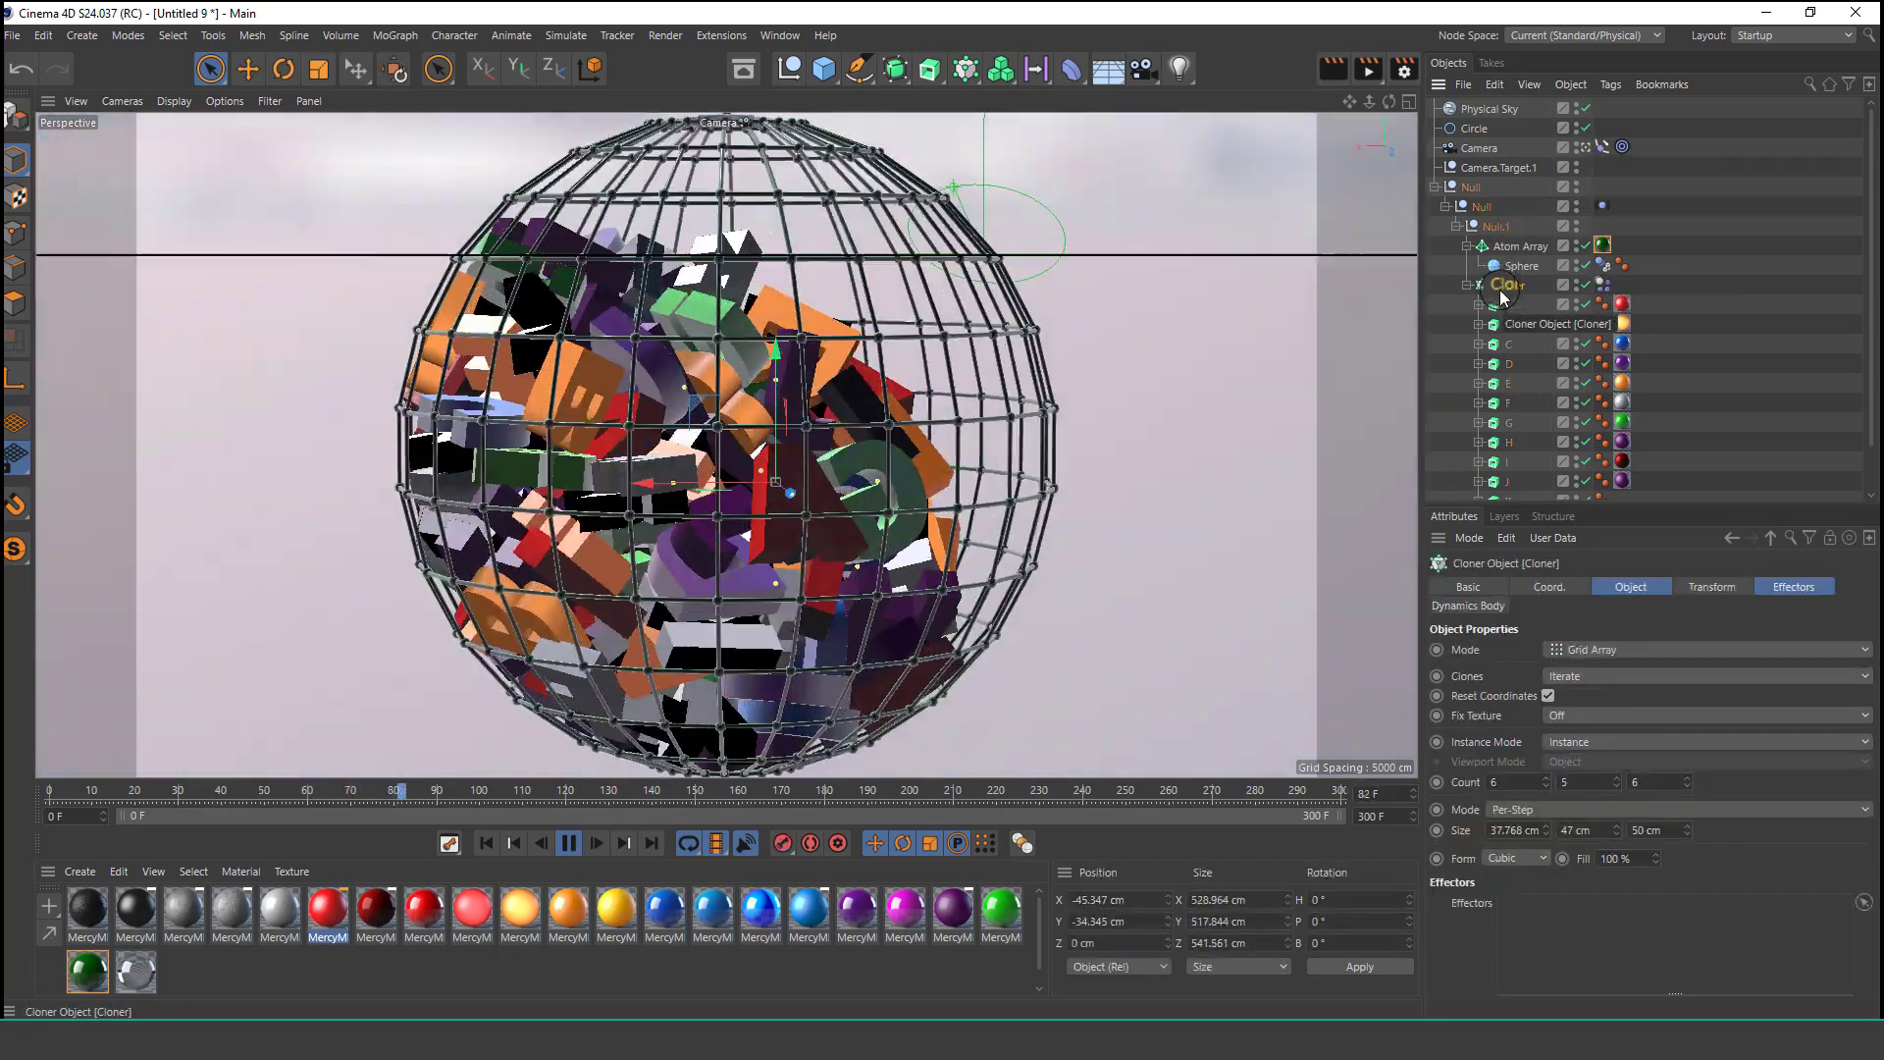
pyautogui.click(1688, 777)
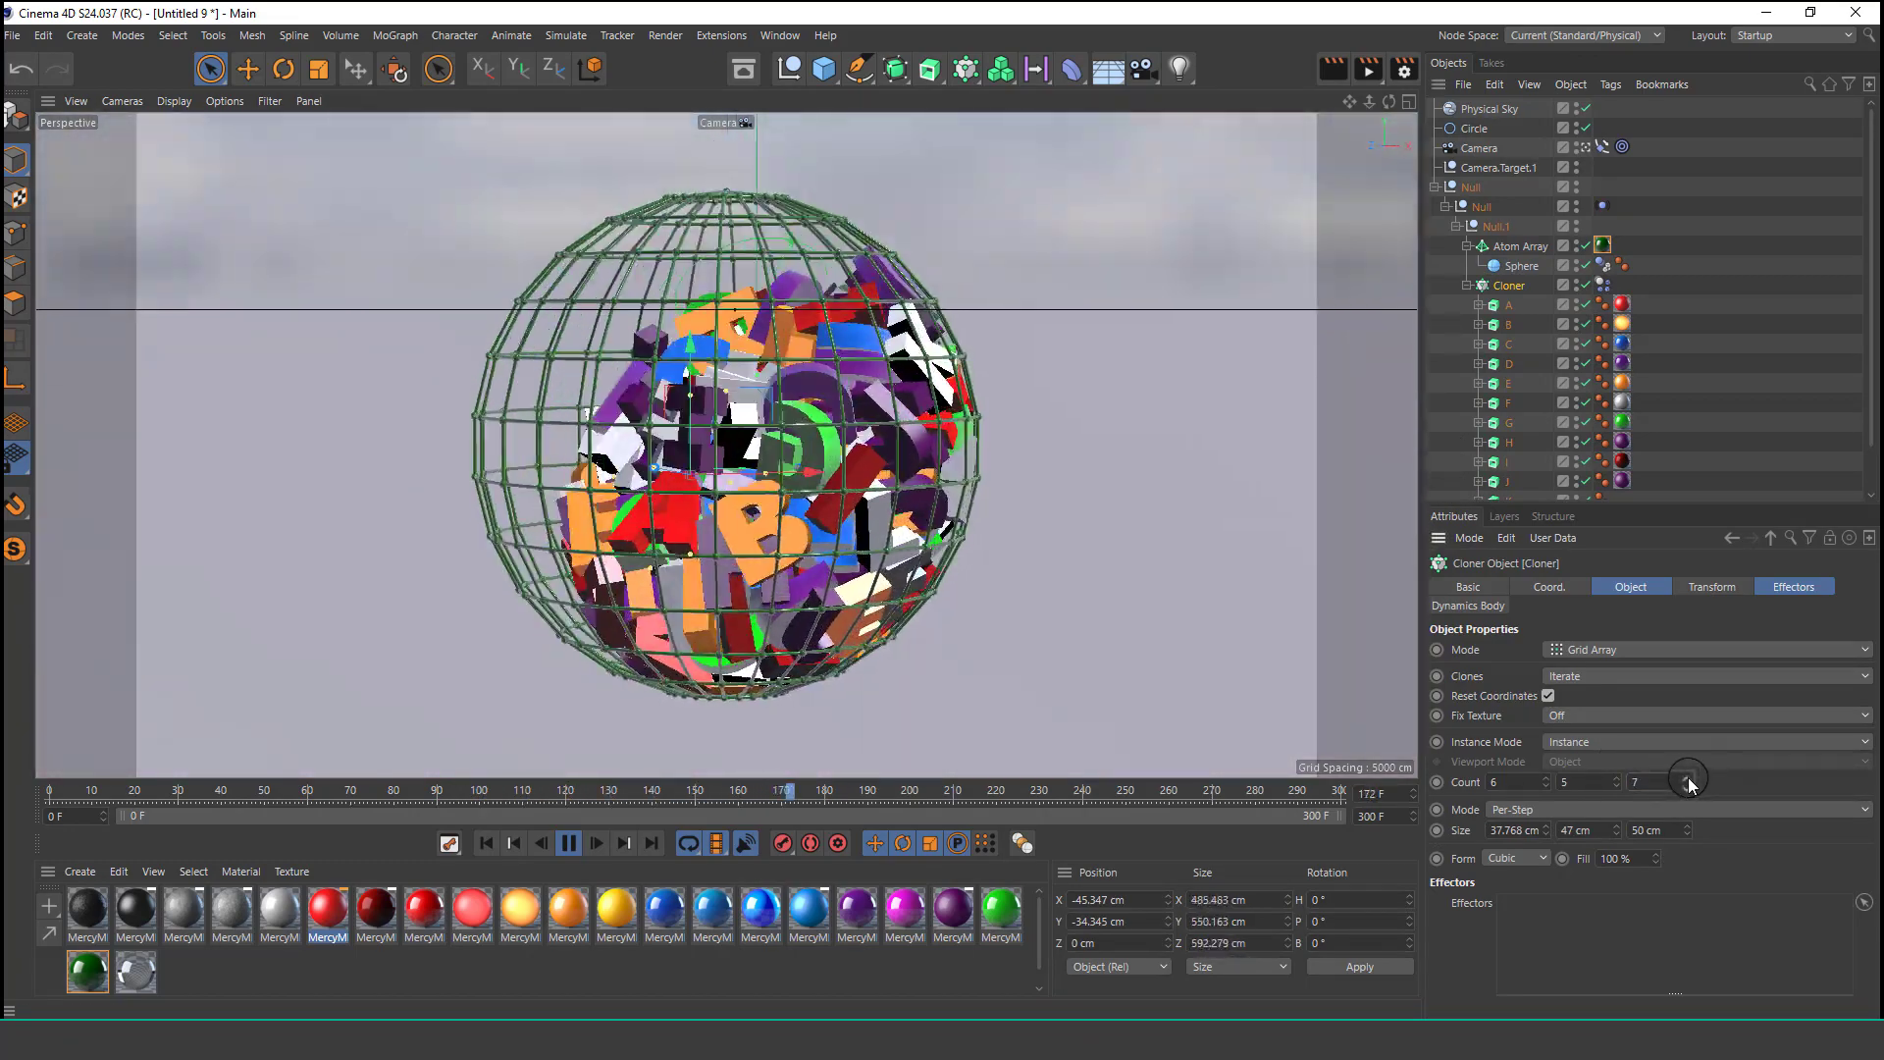
pyautogui.click(1687, 779)
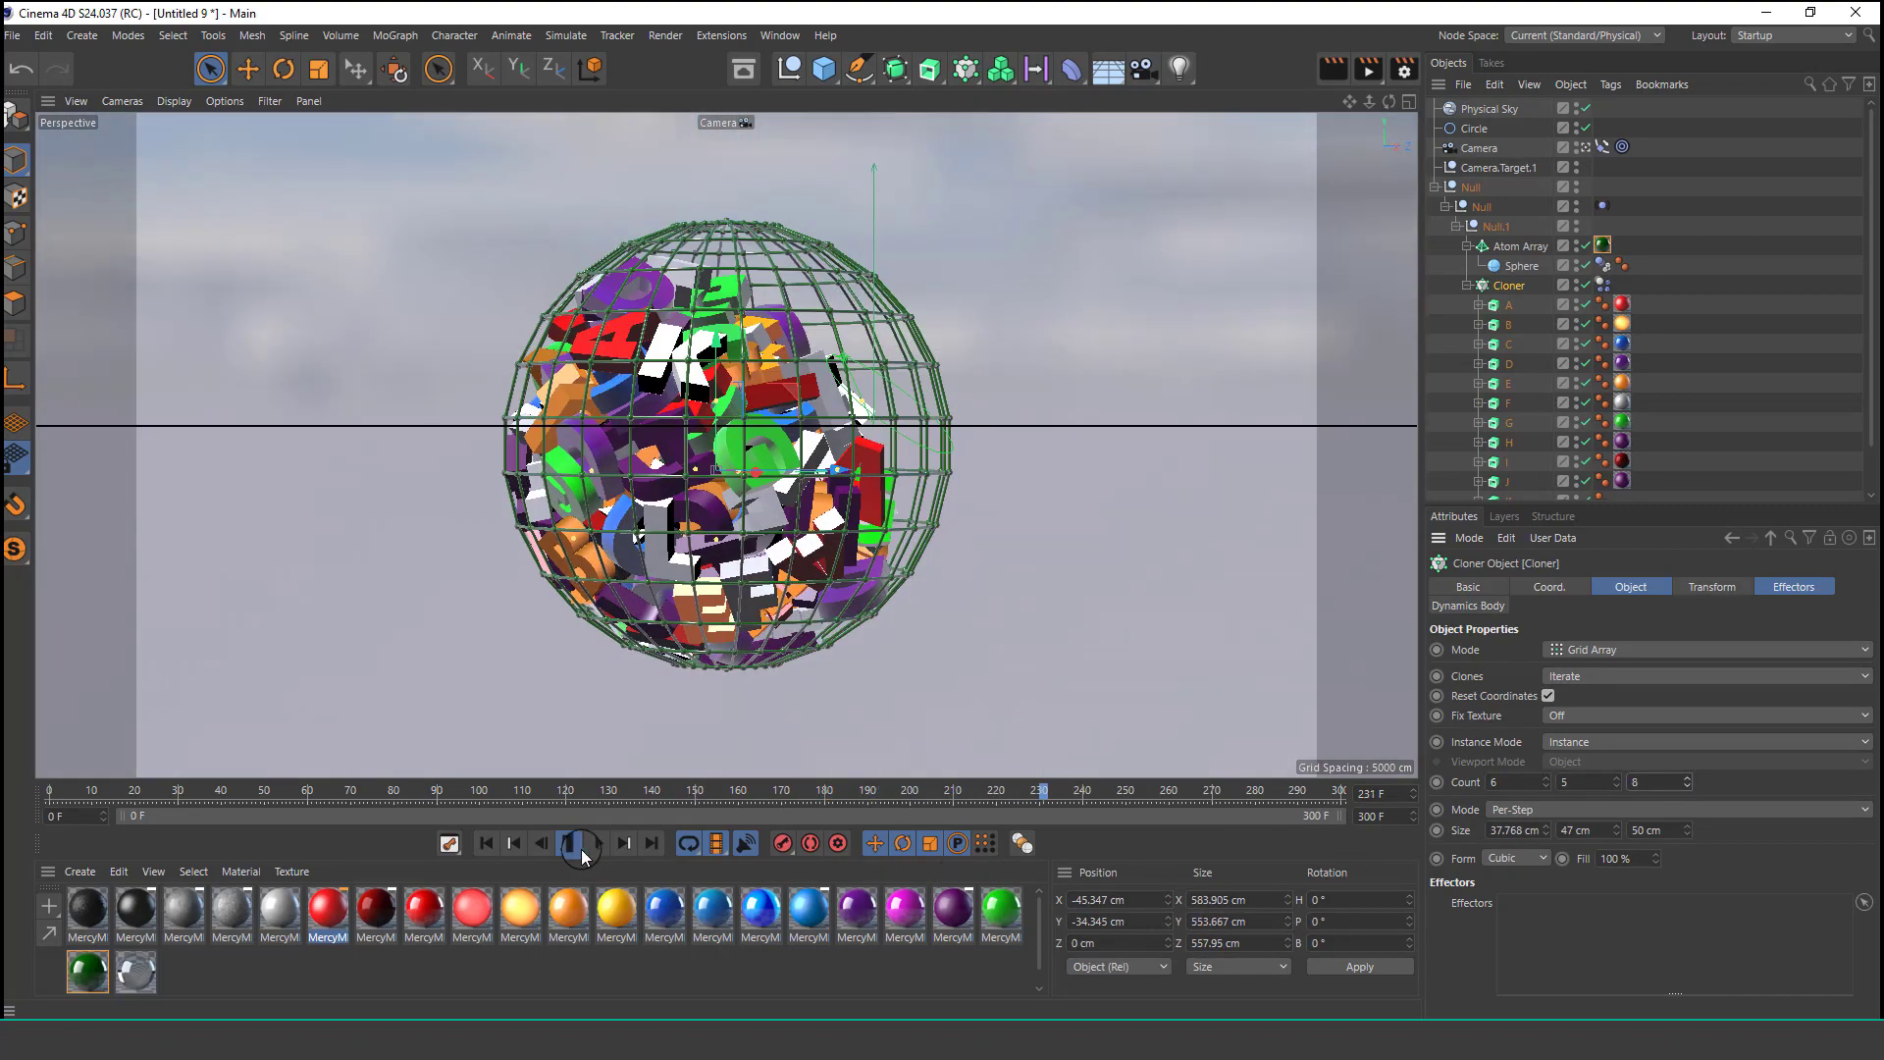
pyautogui.click(576, 850)
pyautogui.click(486, 844)
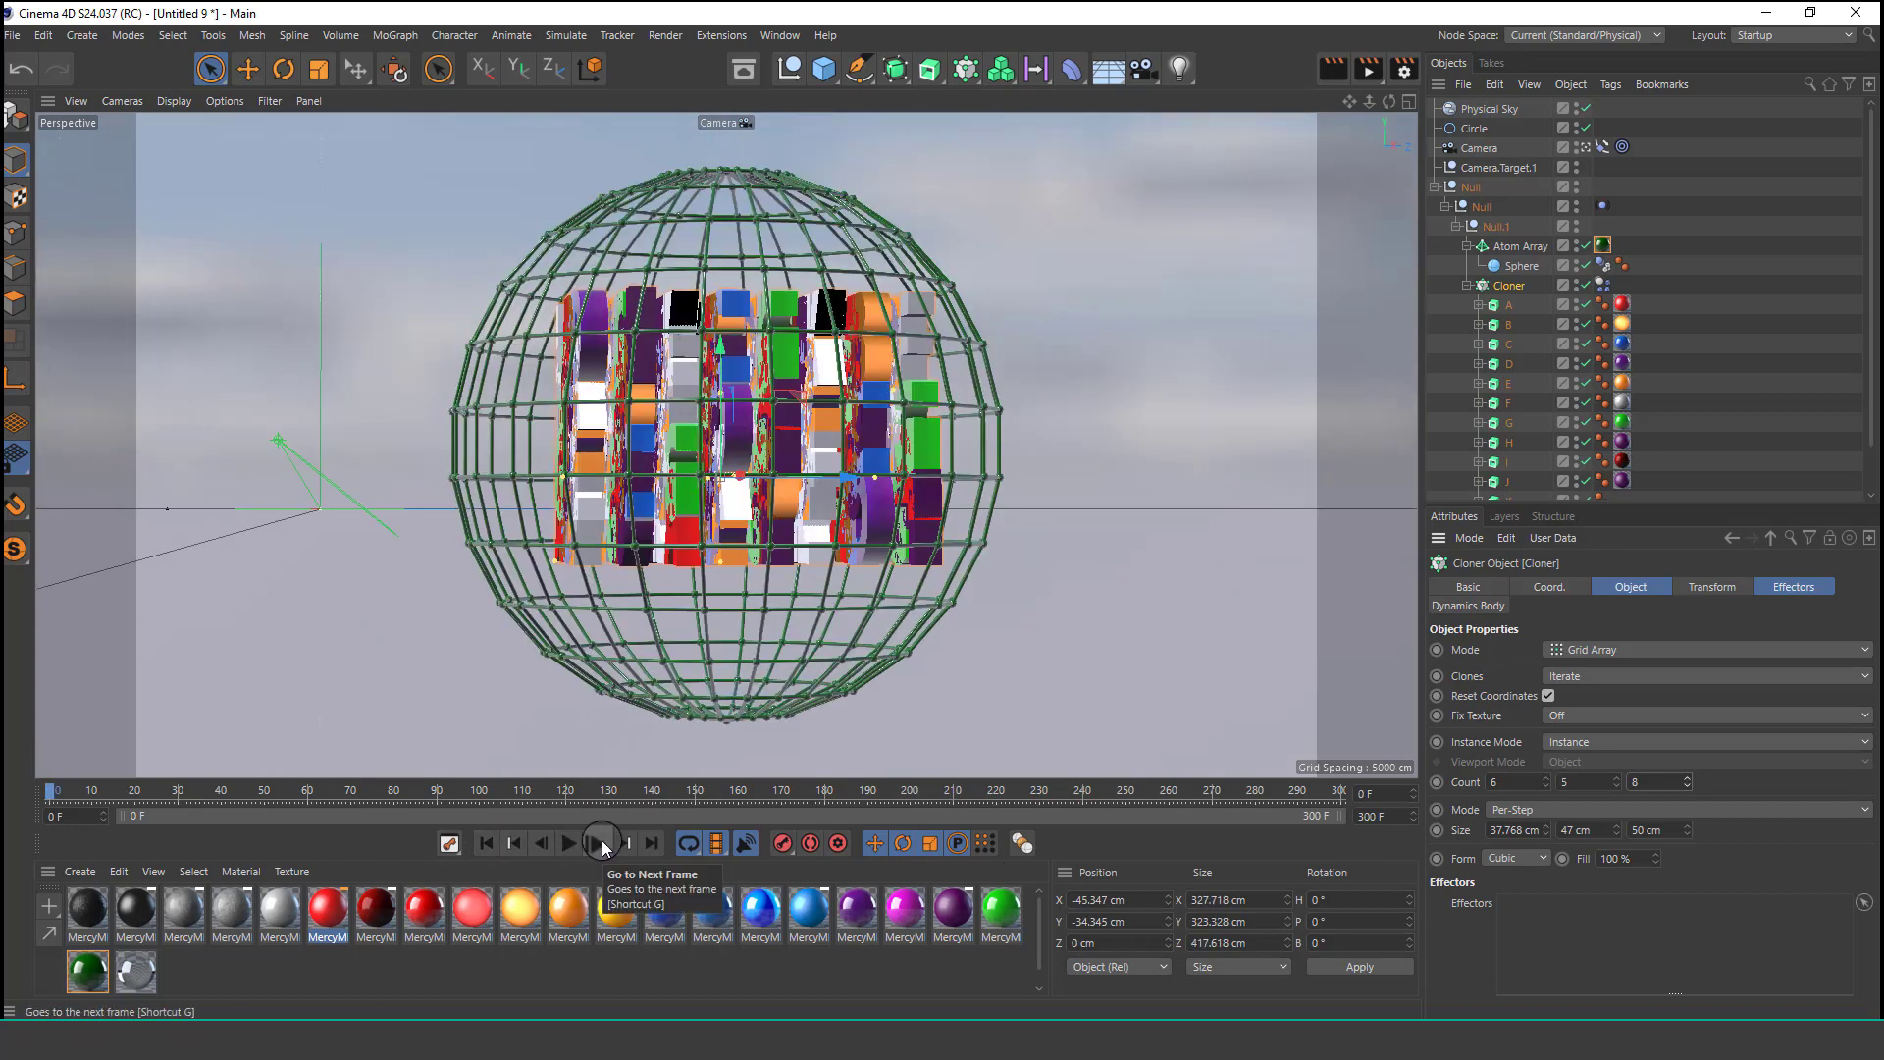
pyautogui.click(569, 842)
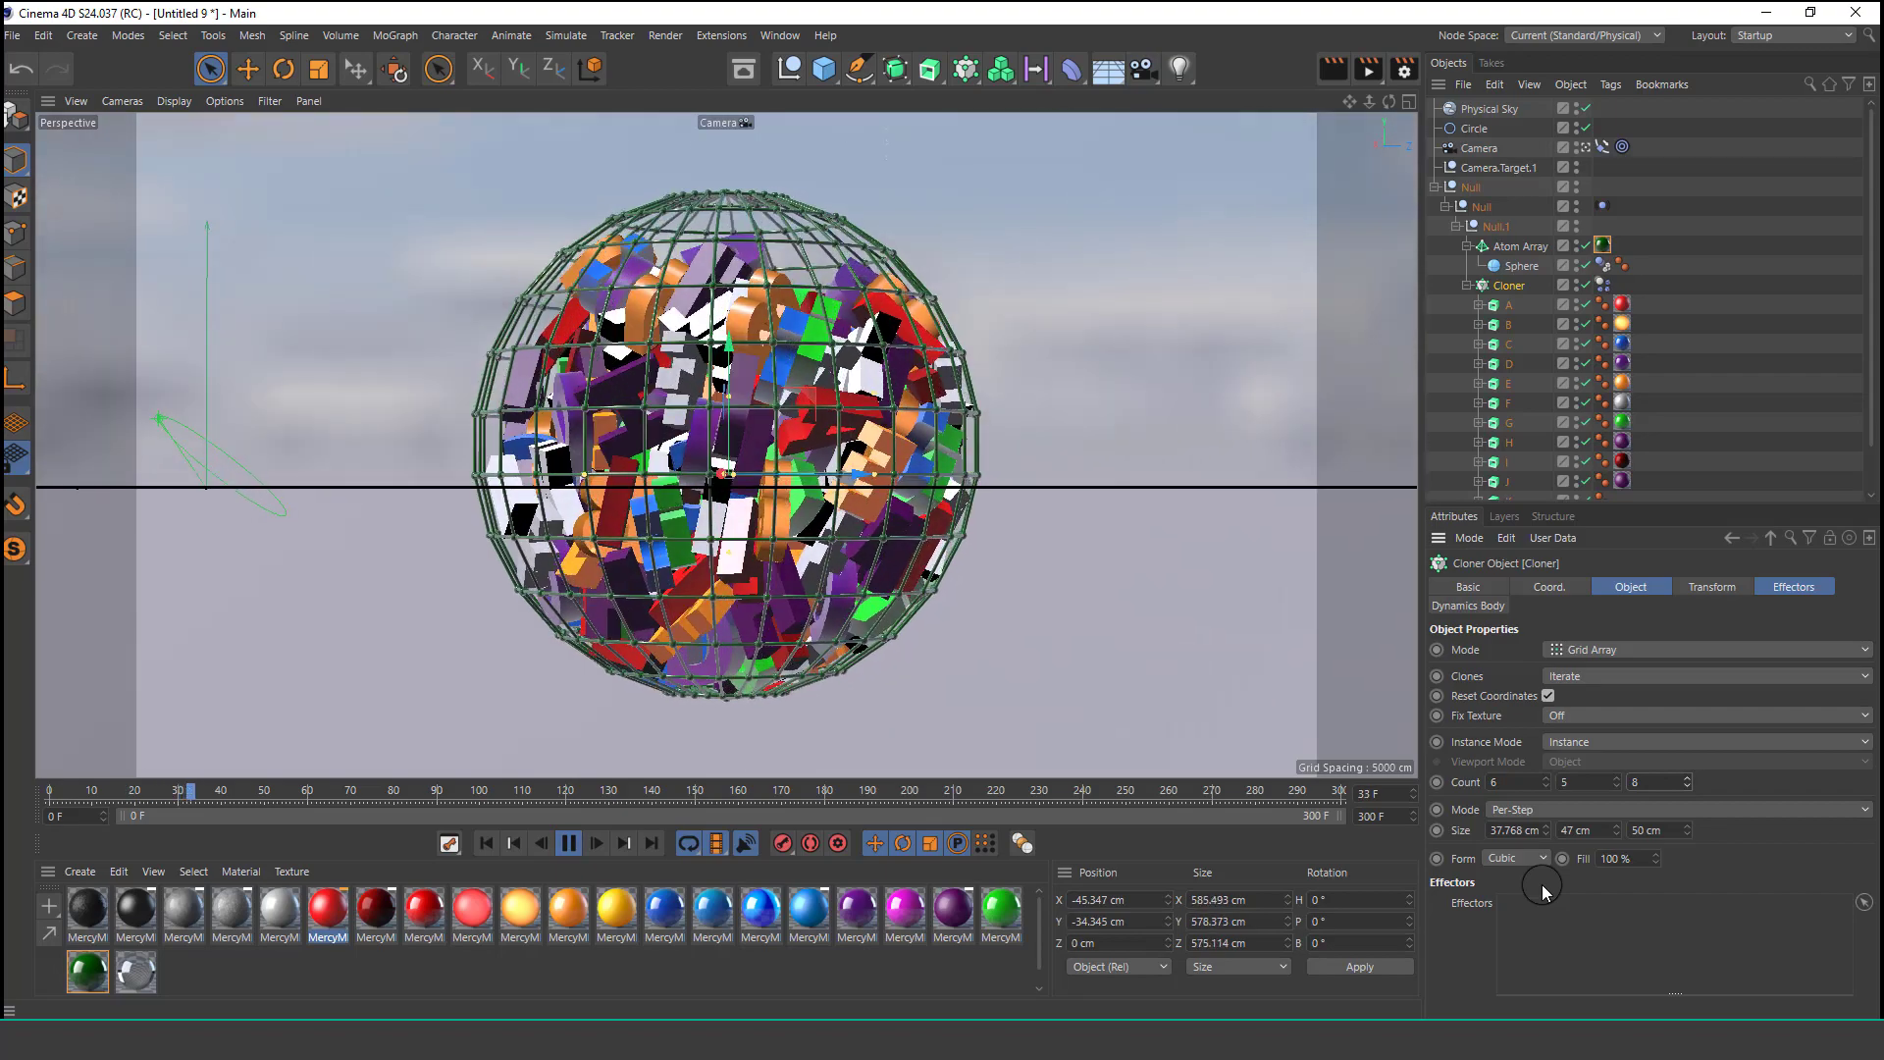
pyautogui.click(568, 844)
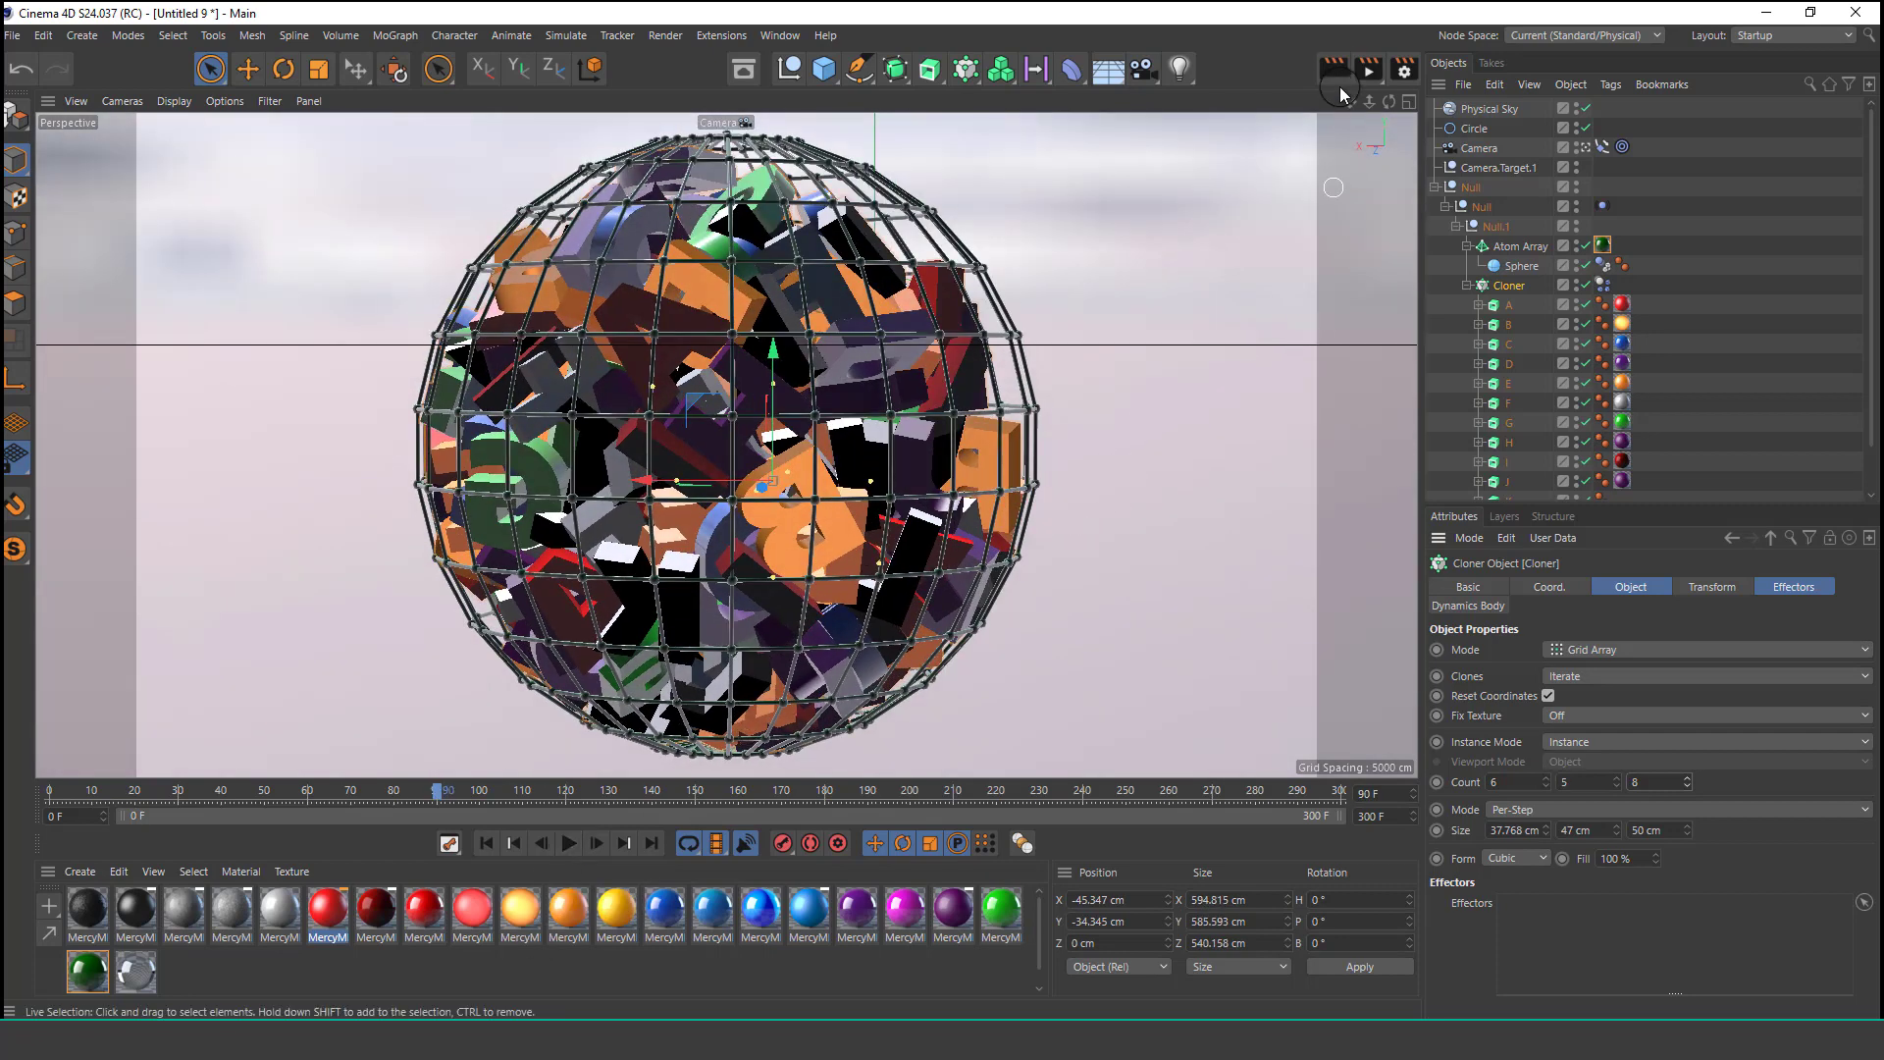
# Add the Ambient Occlusion effect in the Render Settings and close the dialog.
pyautogui.click(1404, 68)
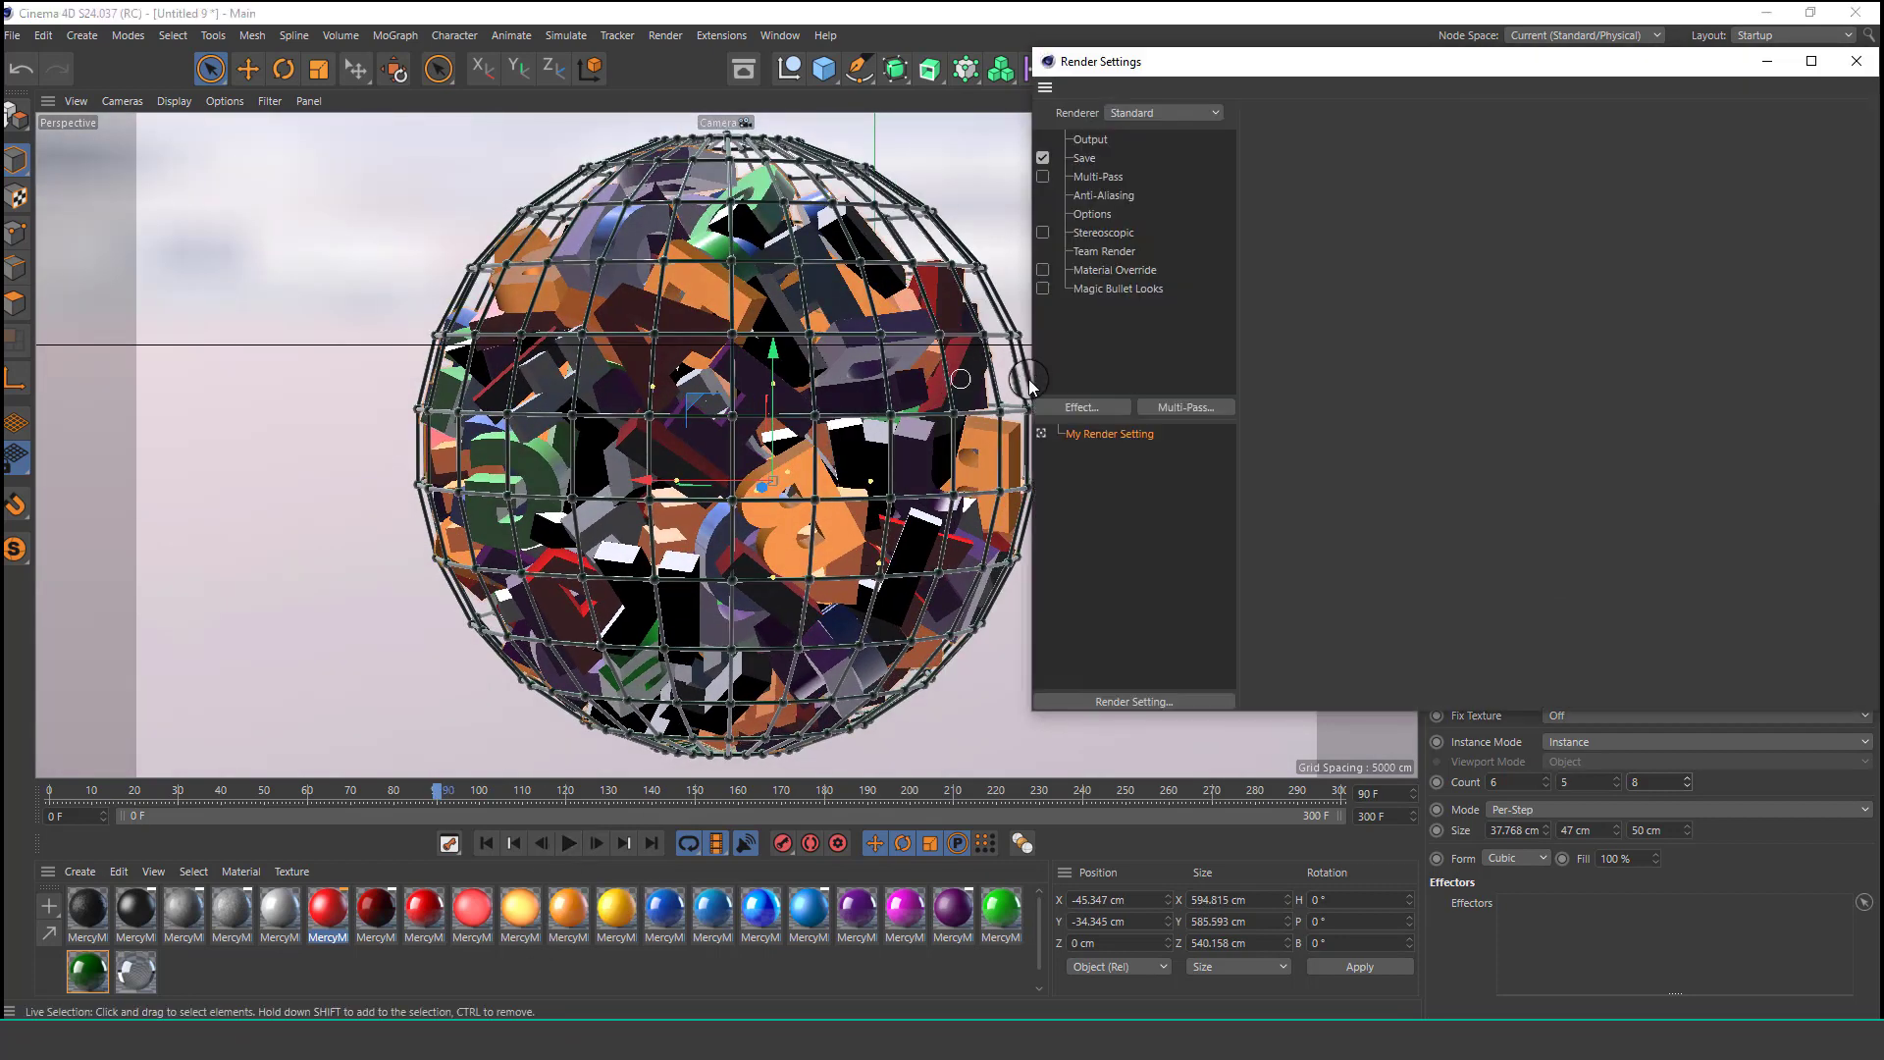
pyautogui.click(1117, 407)
pyautogui.click(1215, 469)
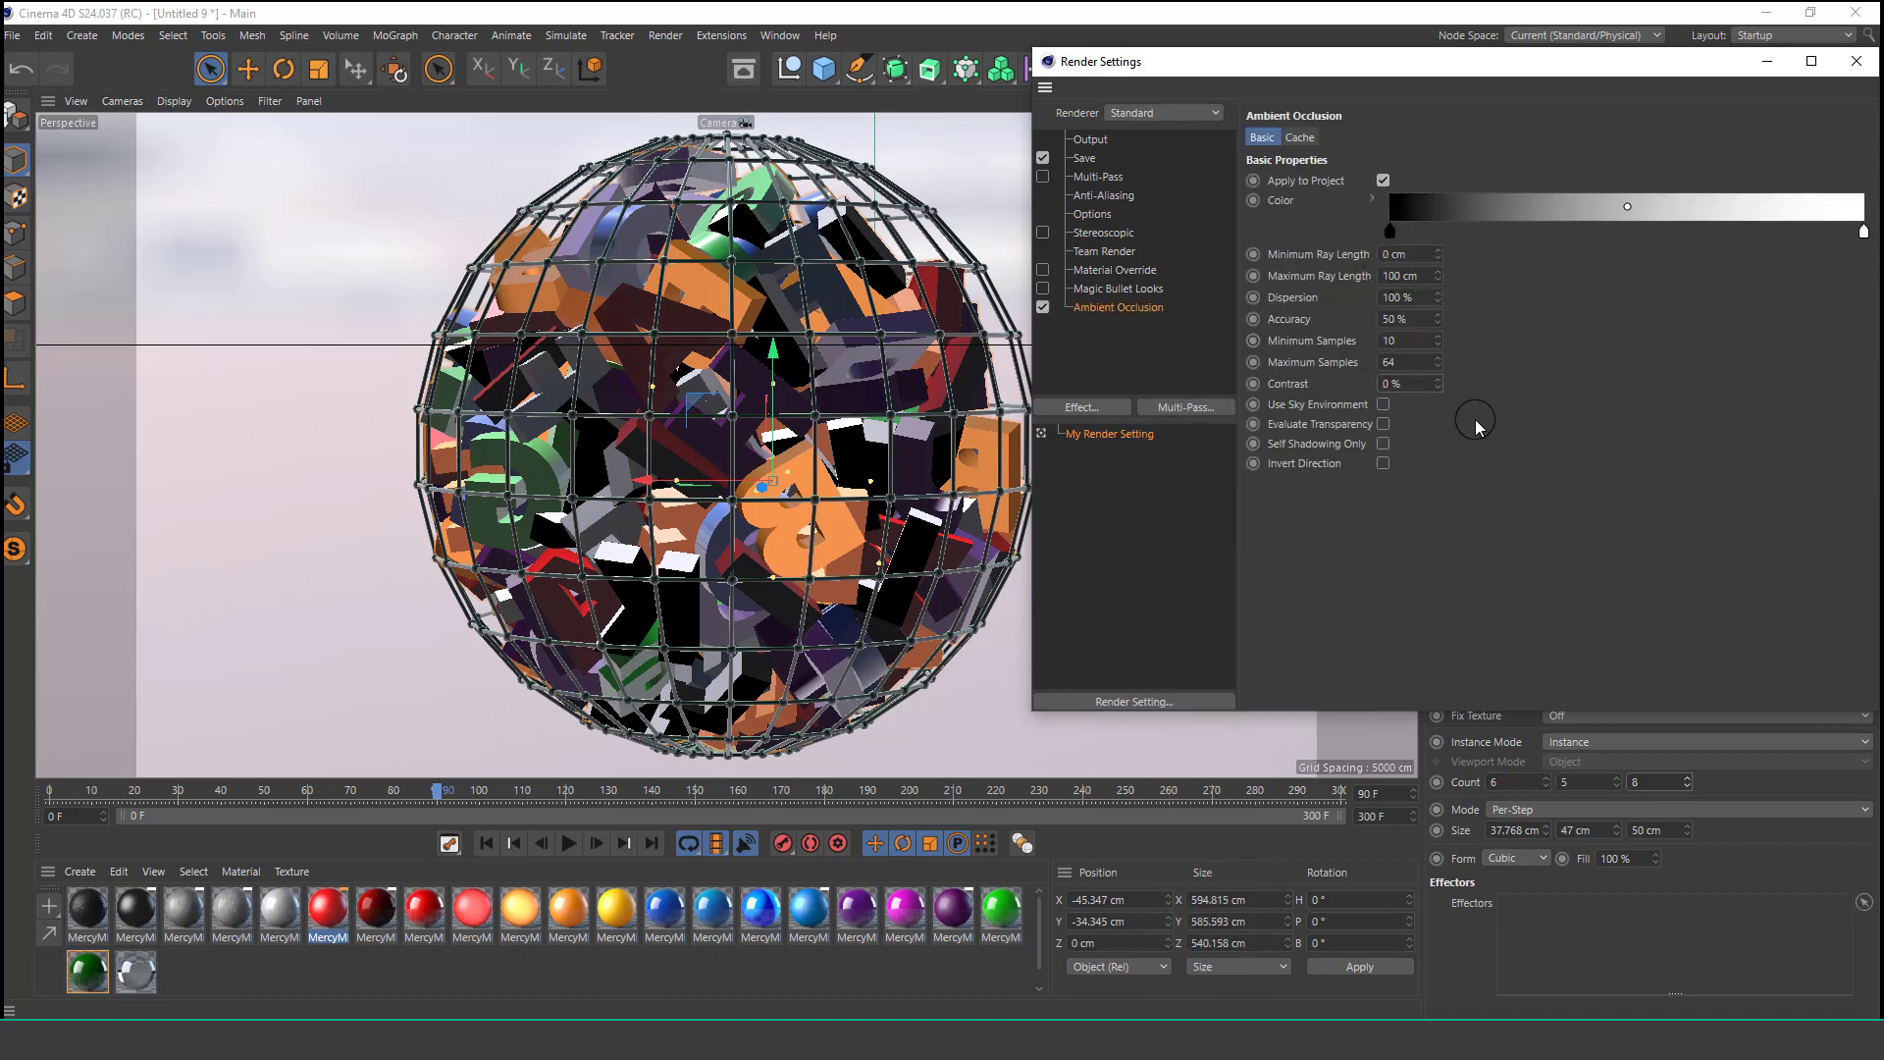
pyautogui.click(1855, 61)
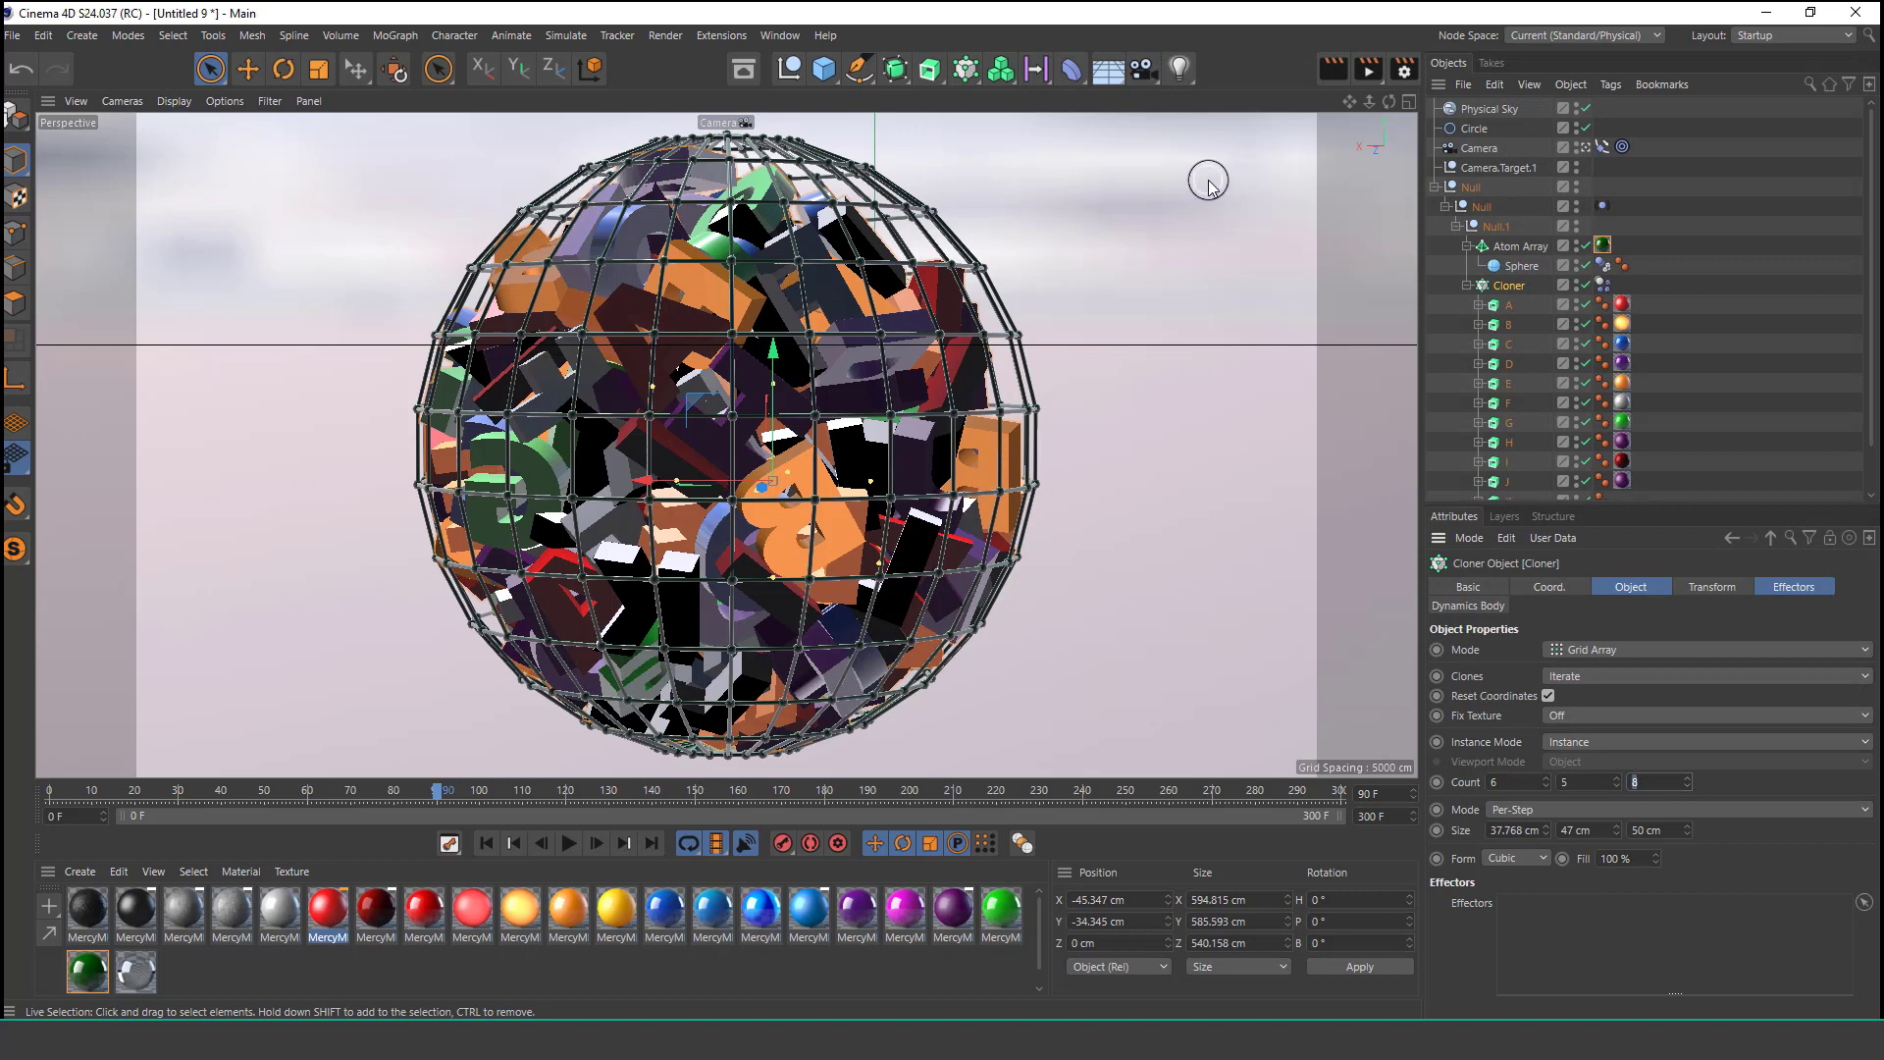
# Play the animation while toggling between the scene camera and the default view to check the camera orbit.
pyautogui.click(1332, 67)
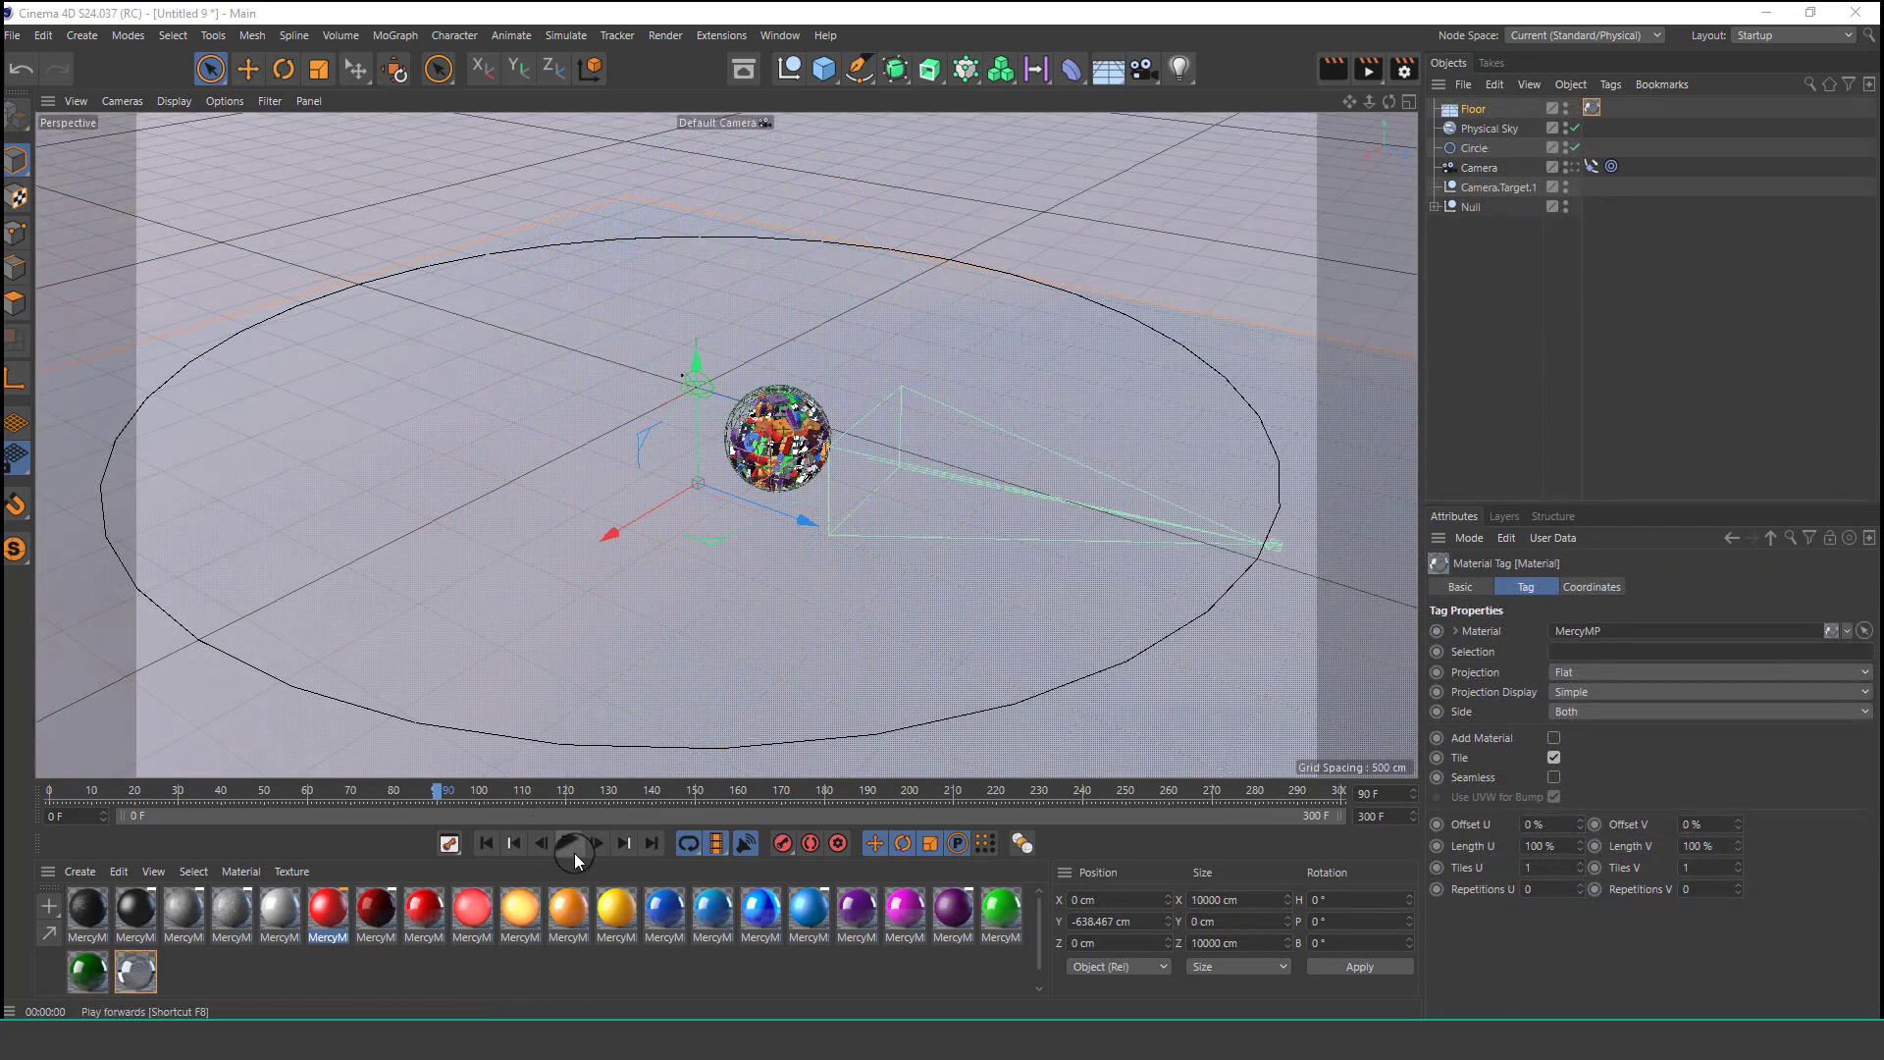
pyautogui.click(574, 852)
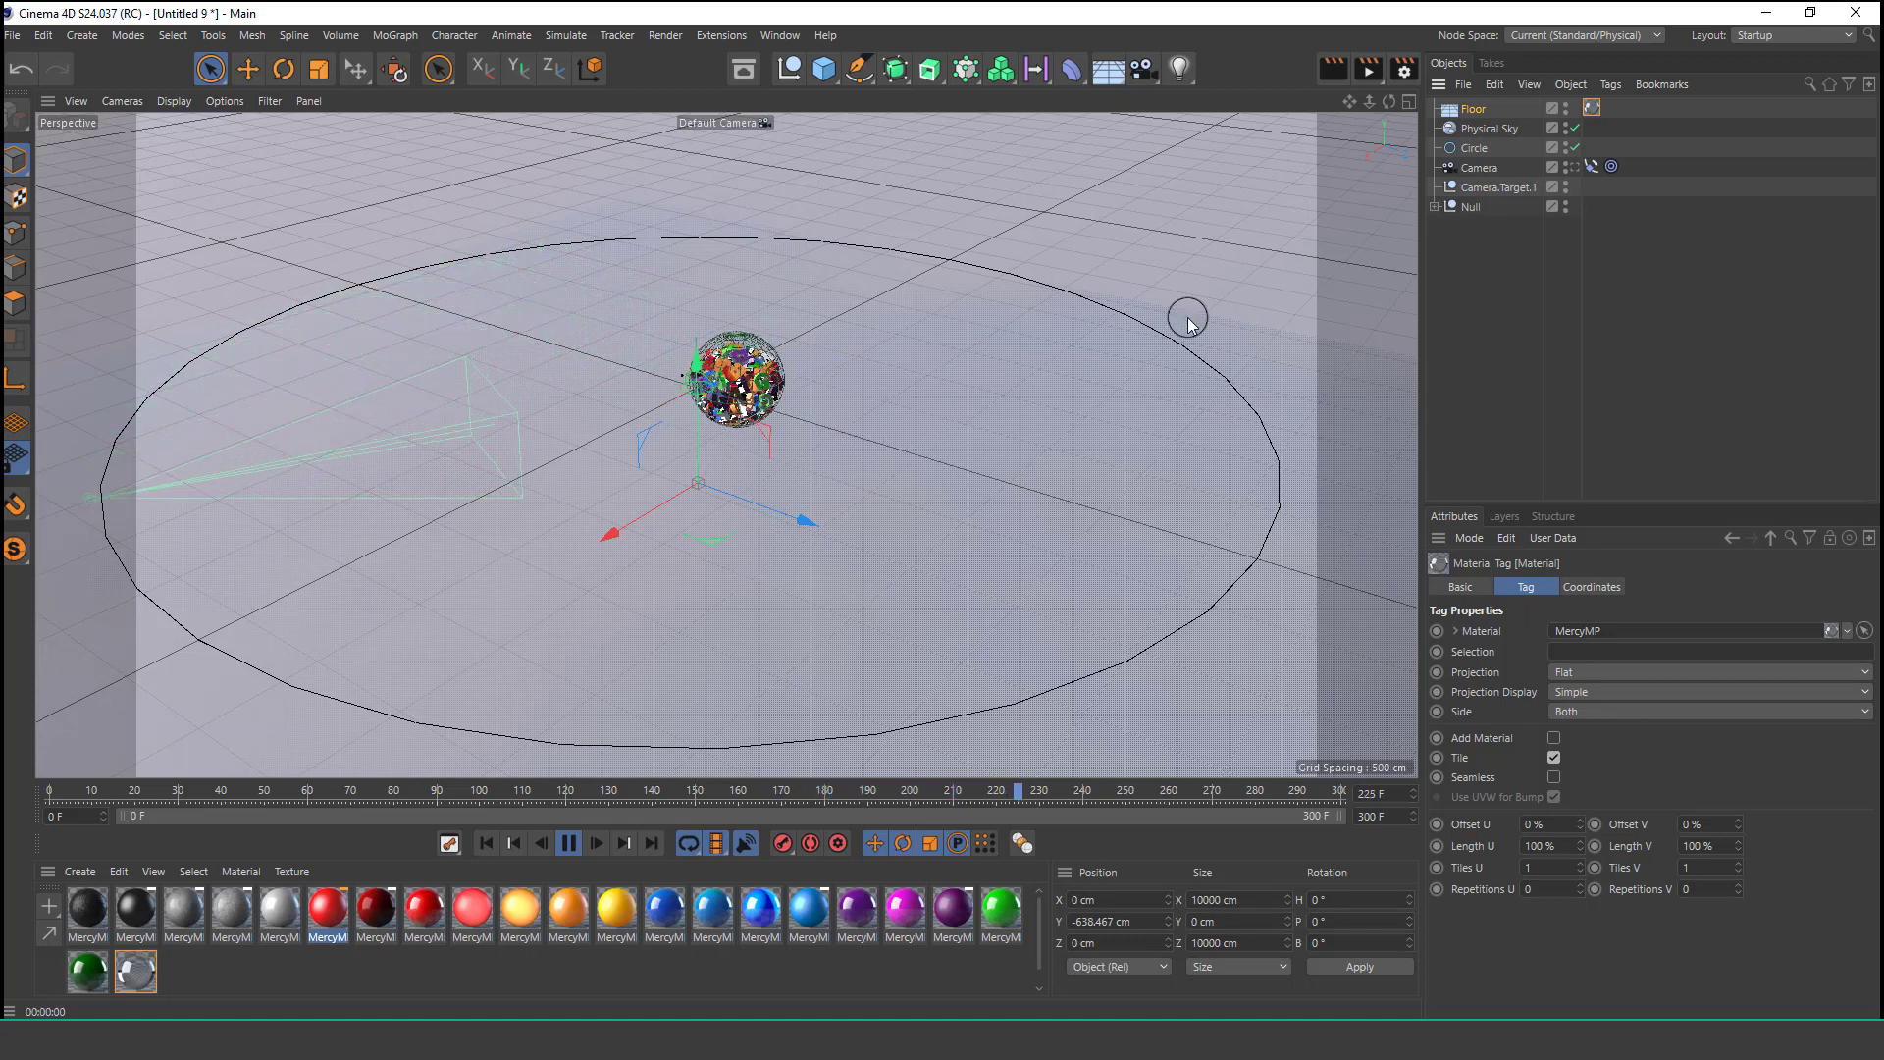
pyautogui.click(1491, 168)
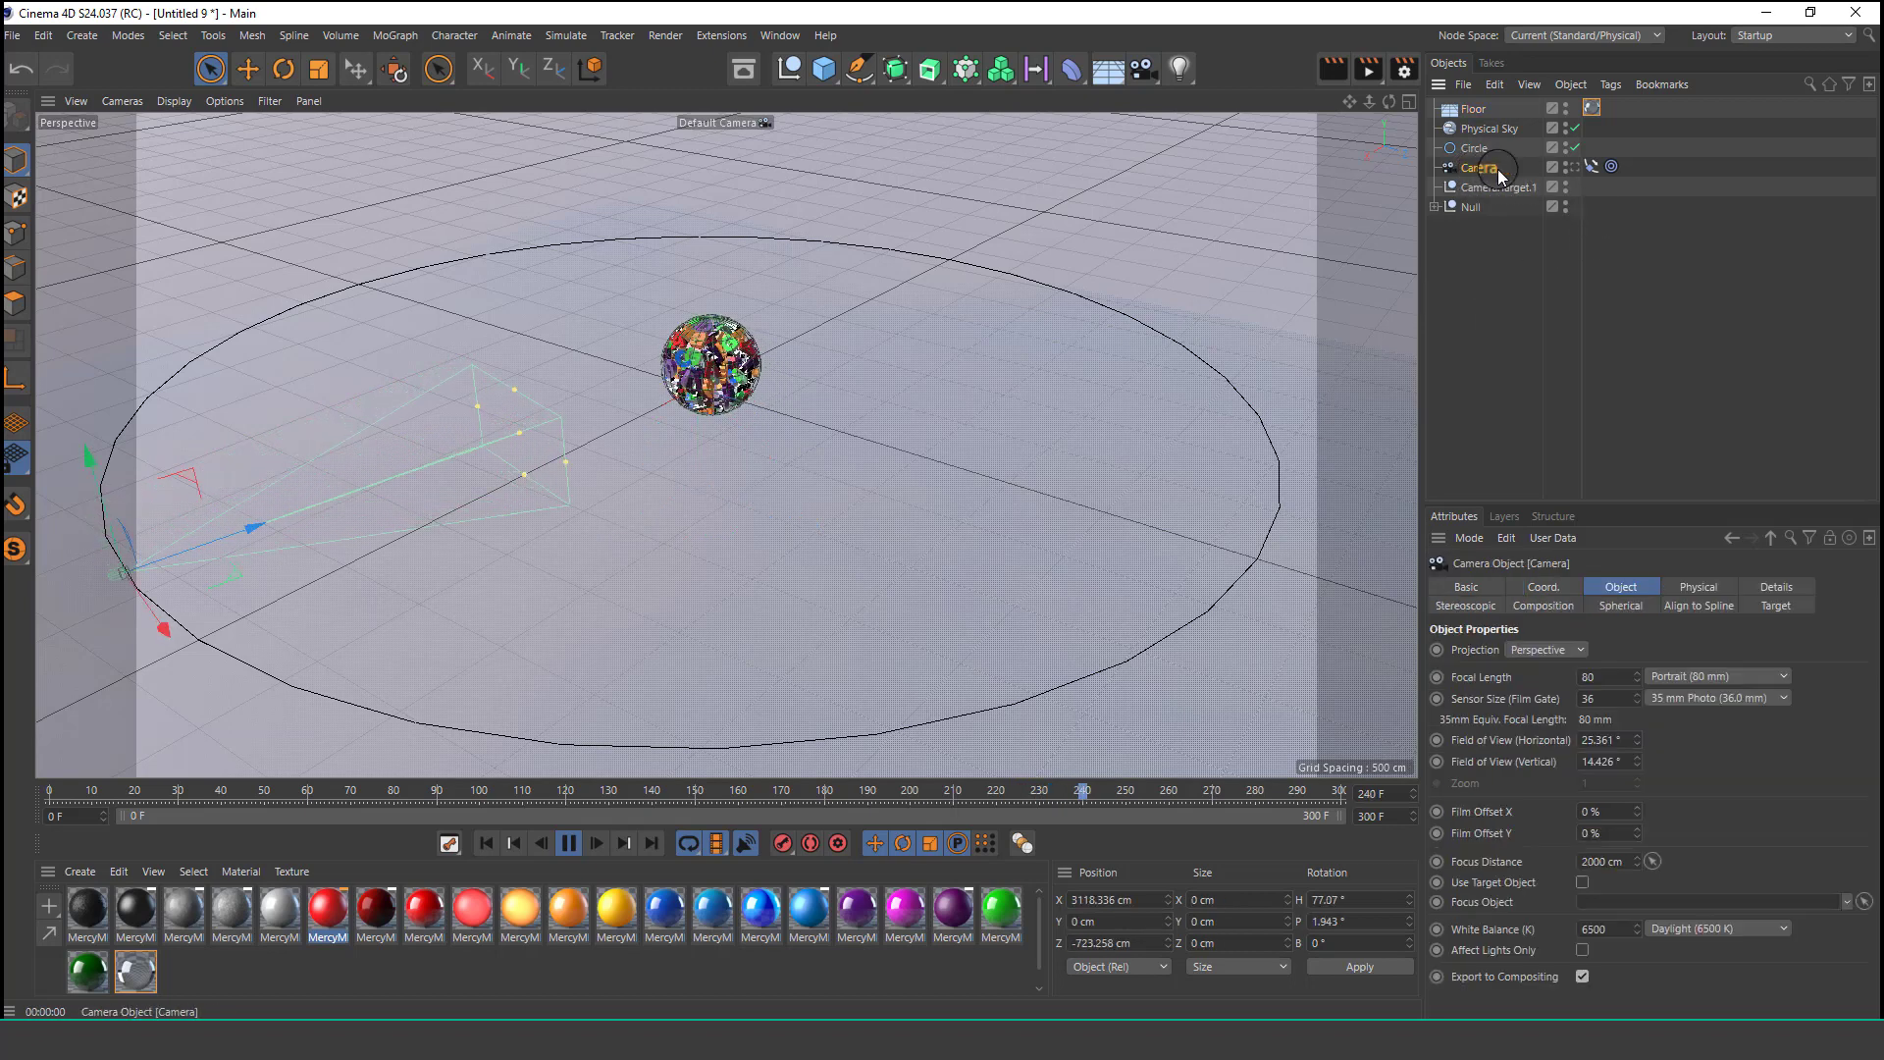
pyautogui.click(1570, 168)
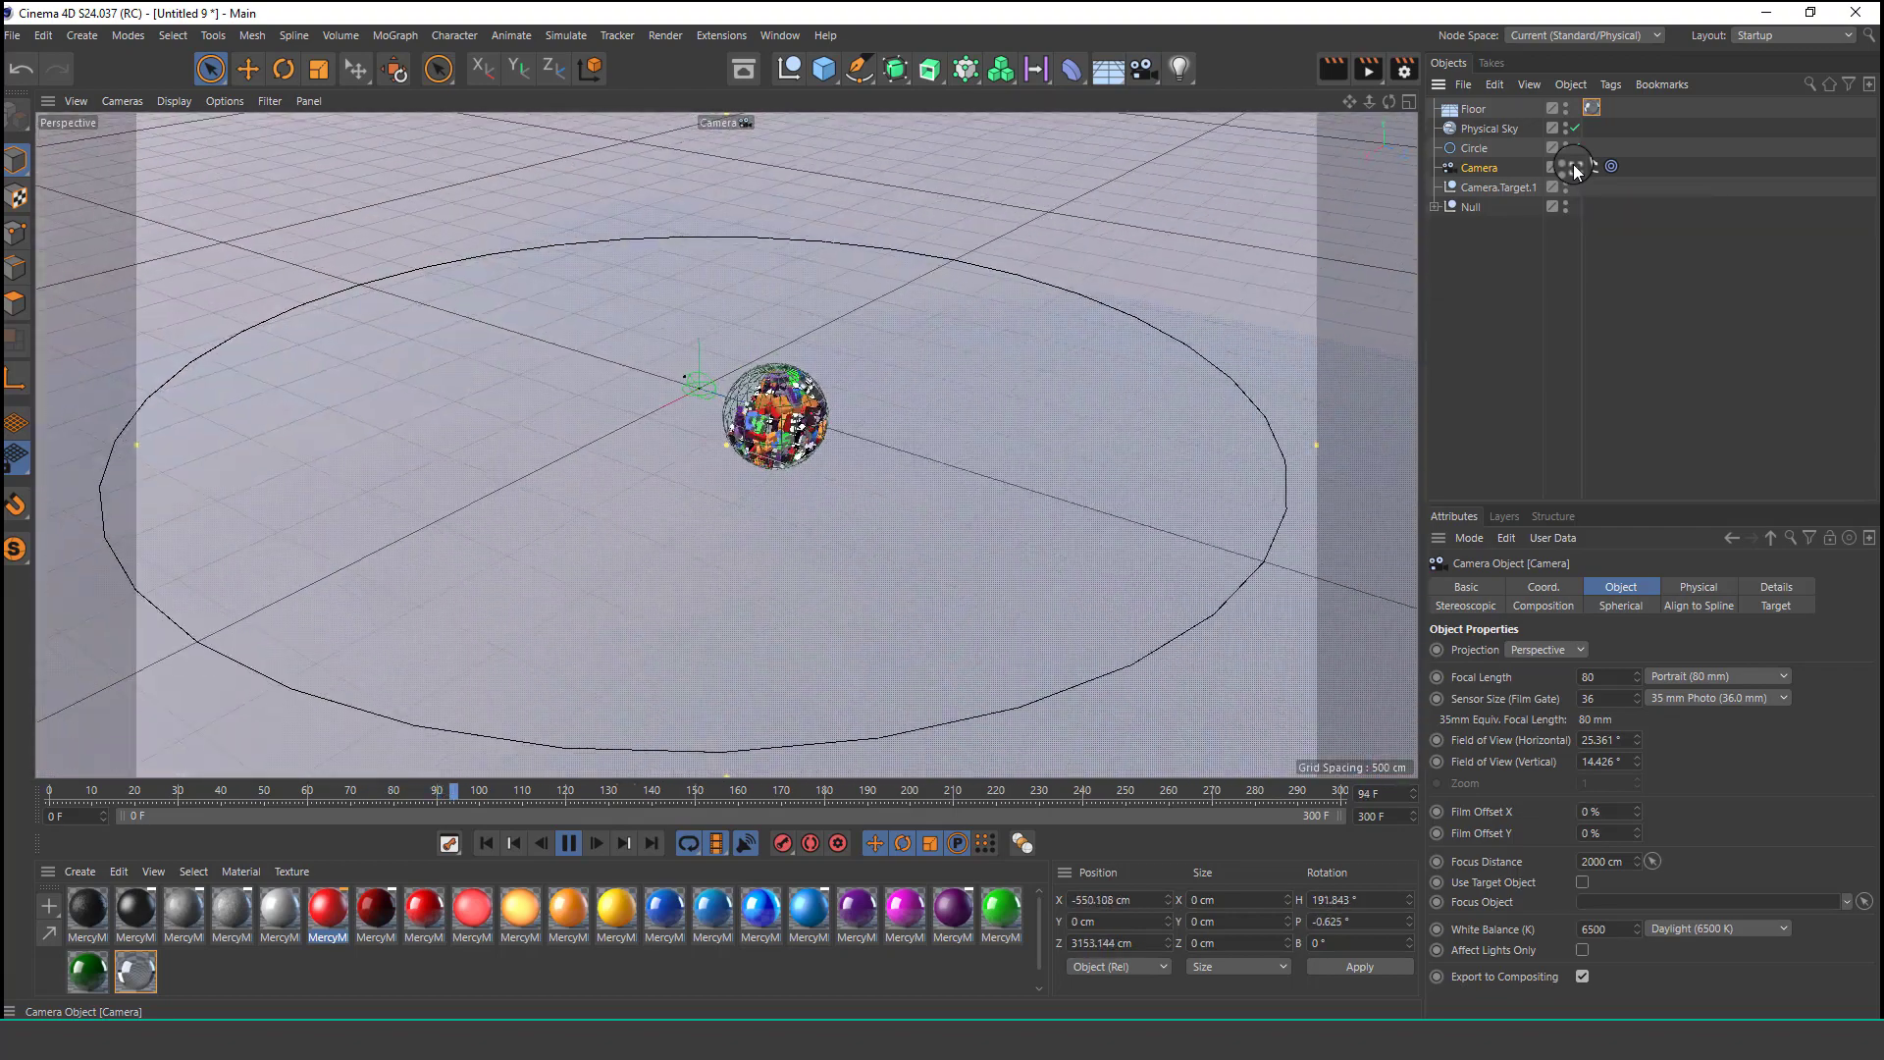
pyautogui.click(1575, 167)
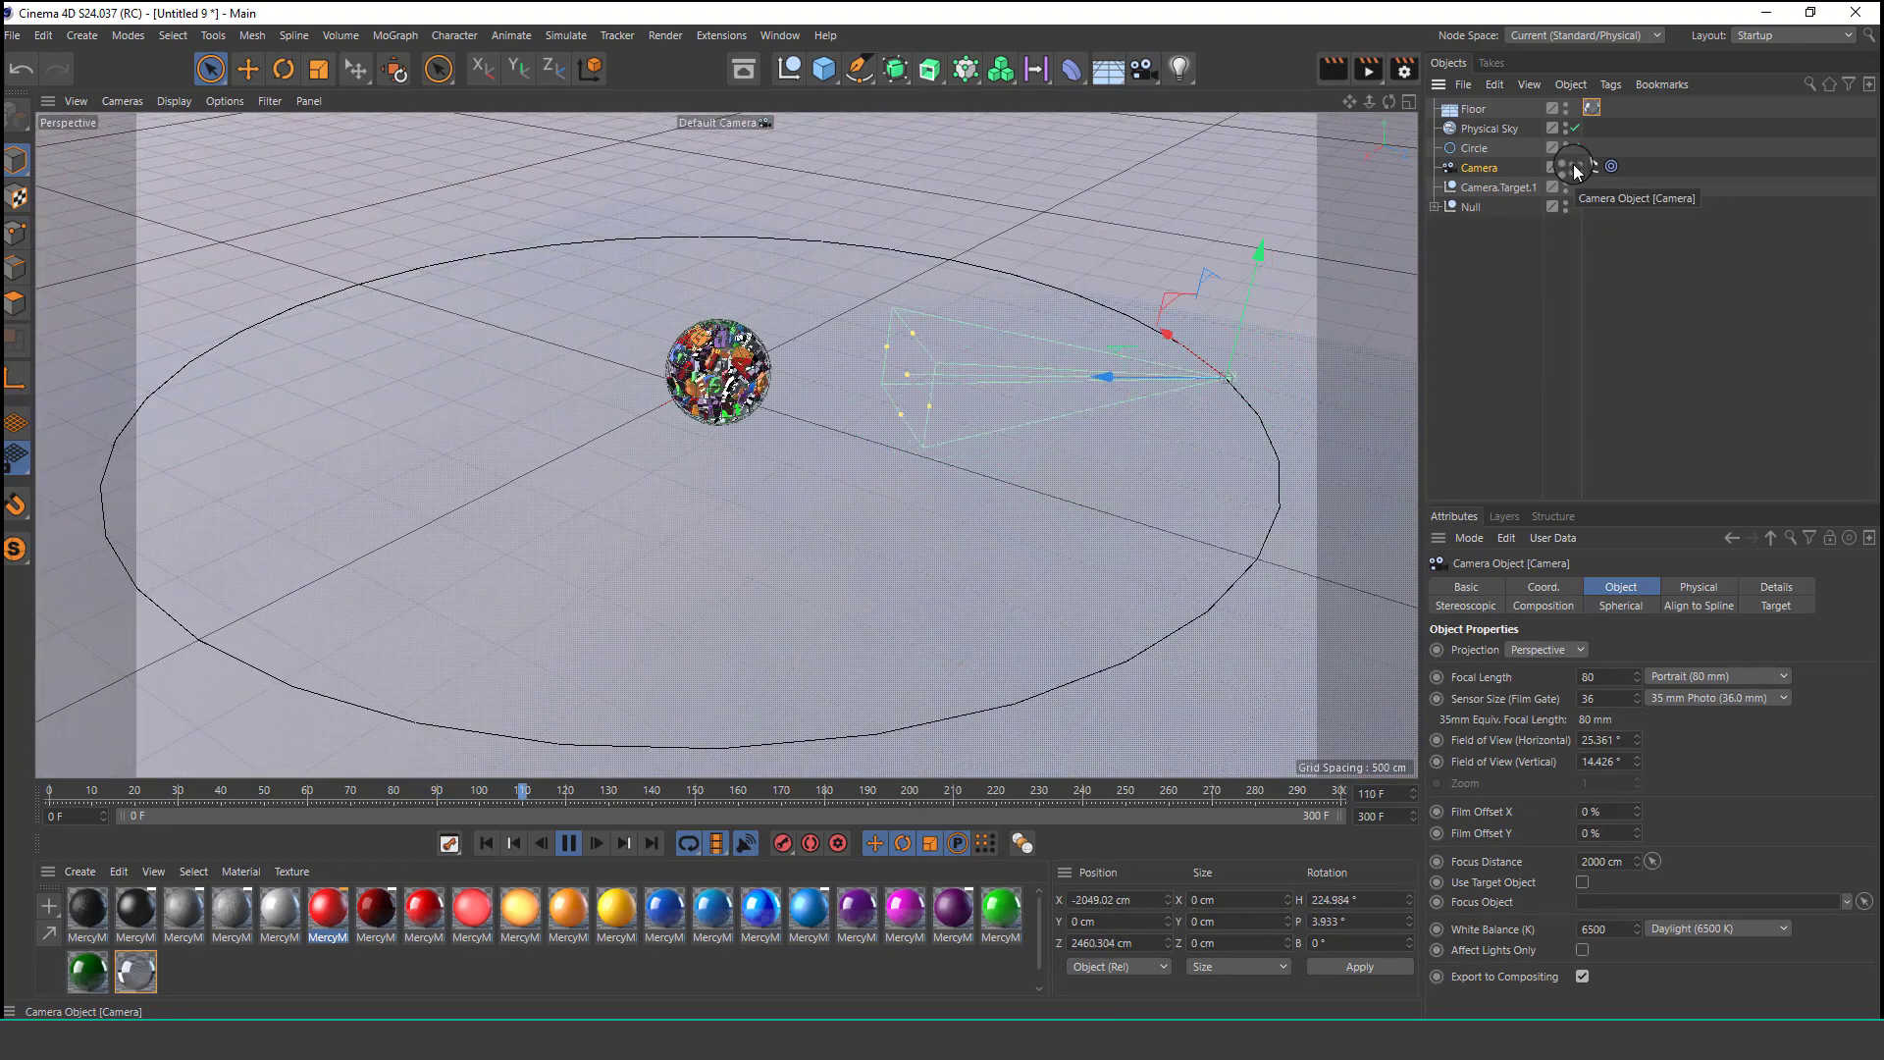
pyautogui.click(1574, 167)
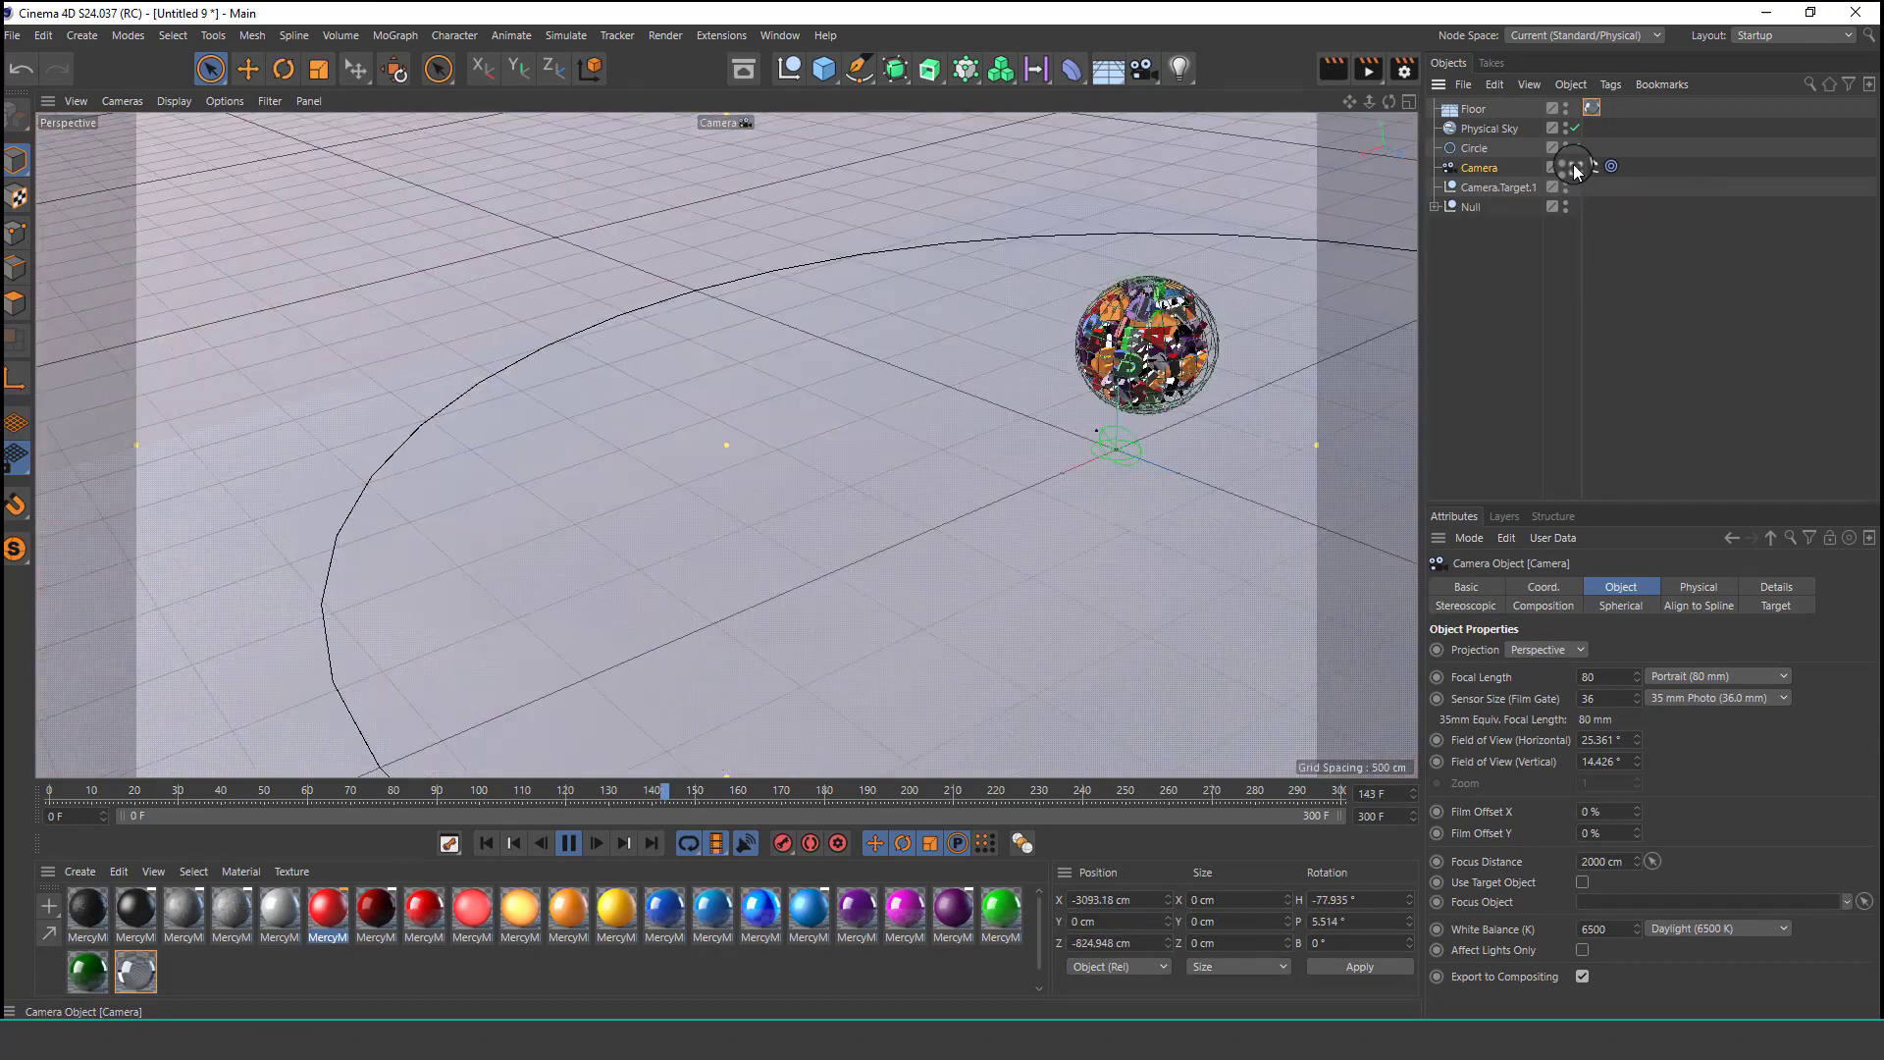
pyautogui.click(1574, 167)
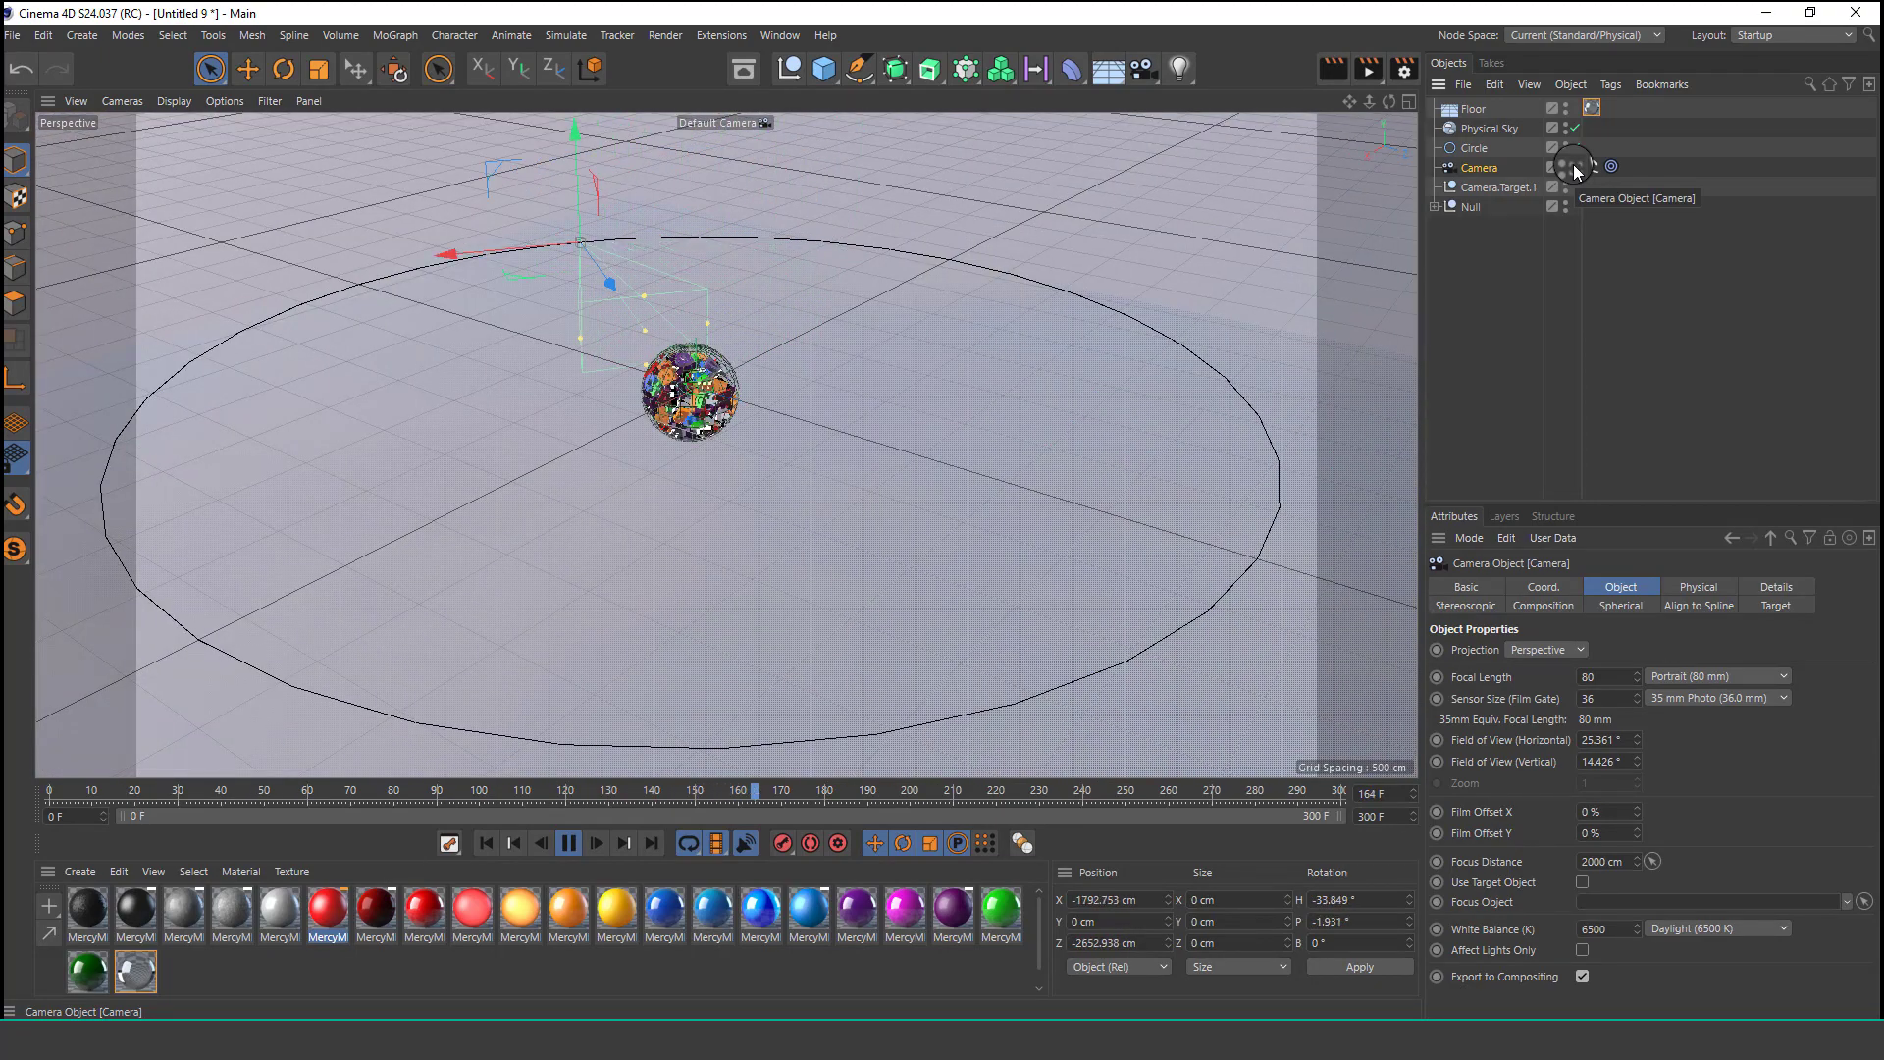
pyautogui.click(1574, 167)
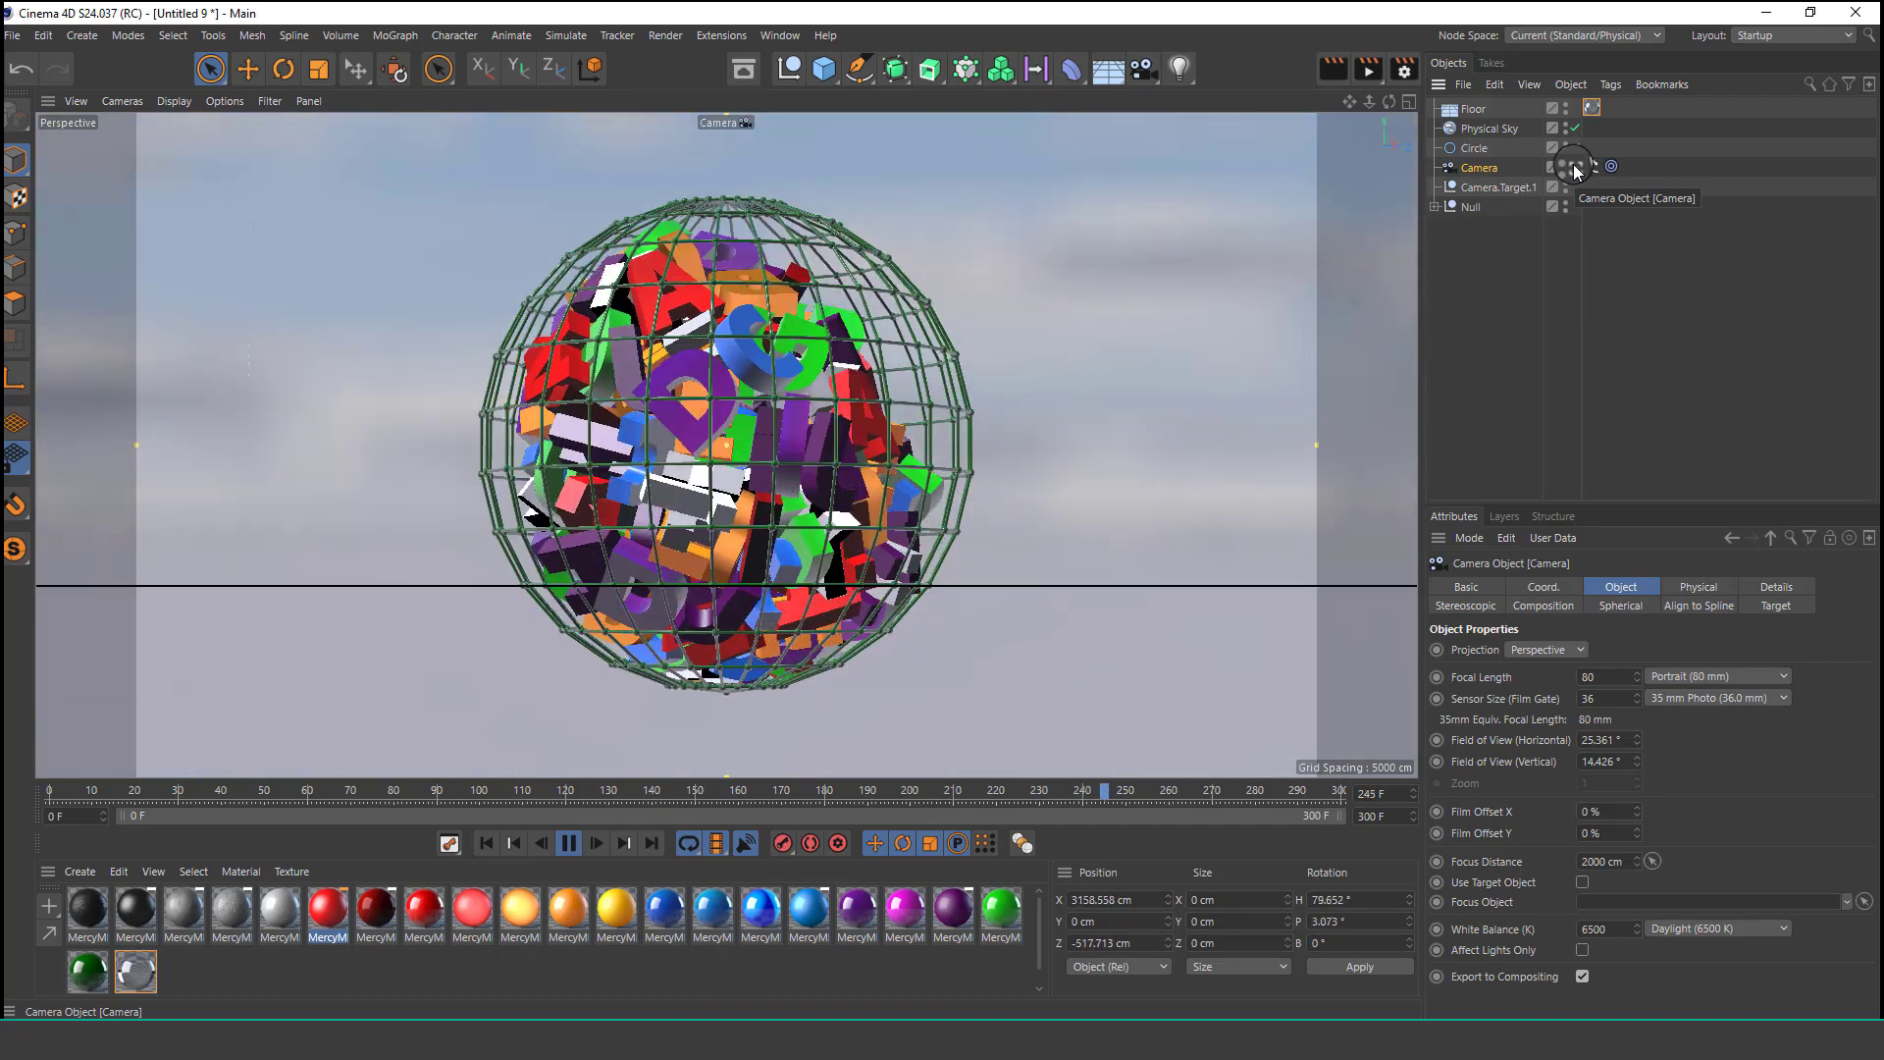
# Replay the animation through the camera and render the active view.
pyautogui.click(569, 843)
pyautogui.click(569, 842)
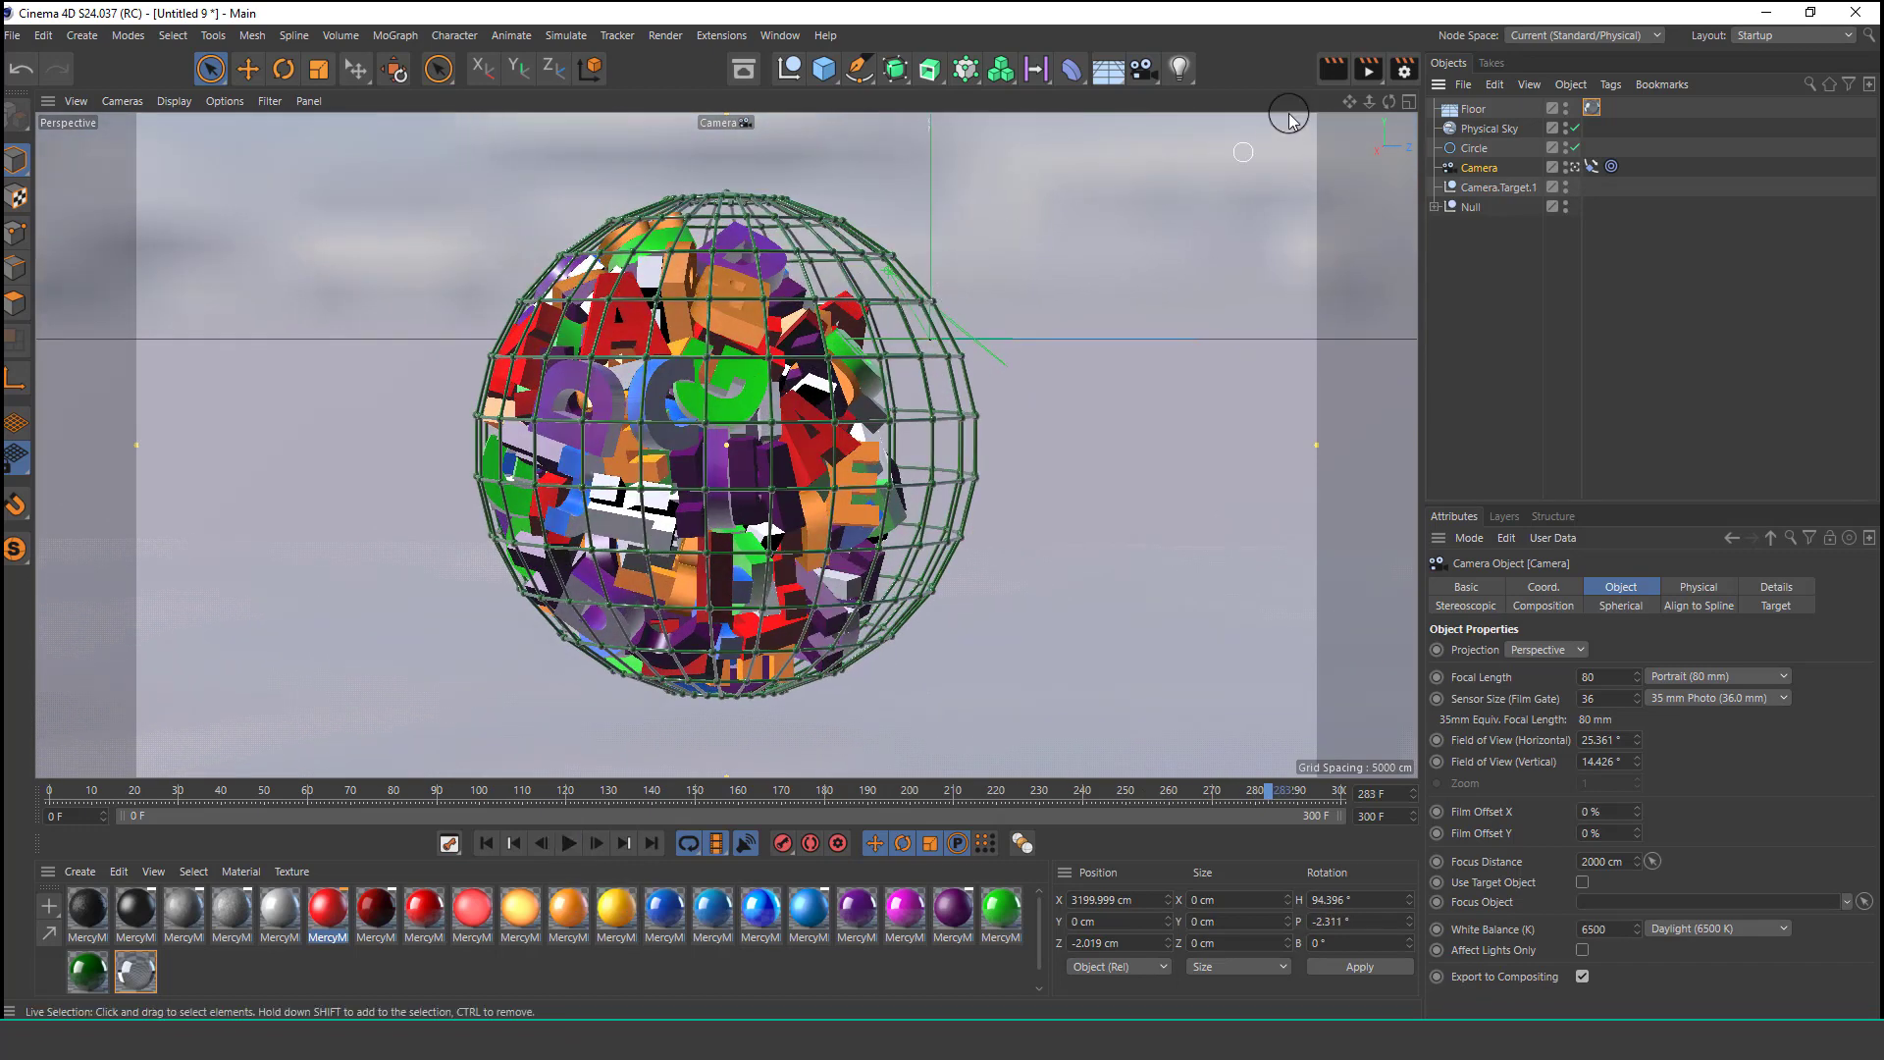
pyautogui.click(1332, 81)
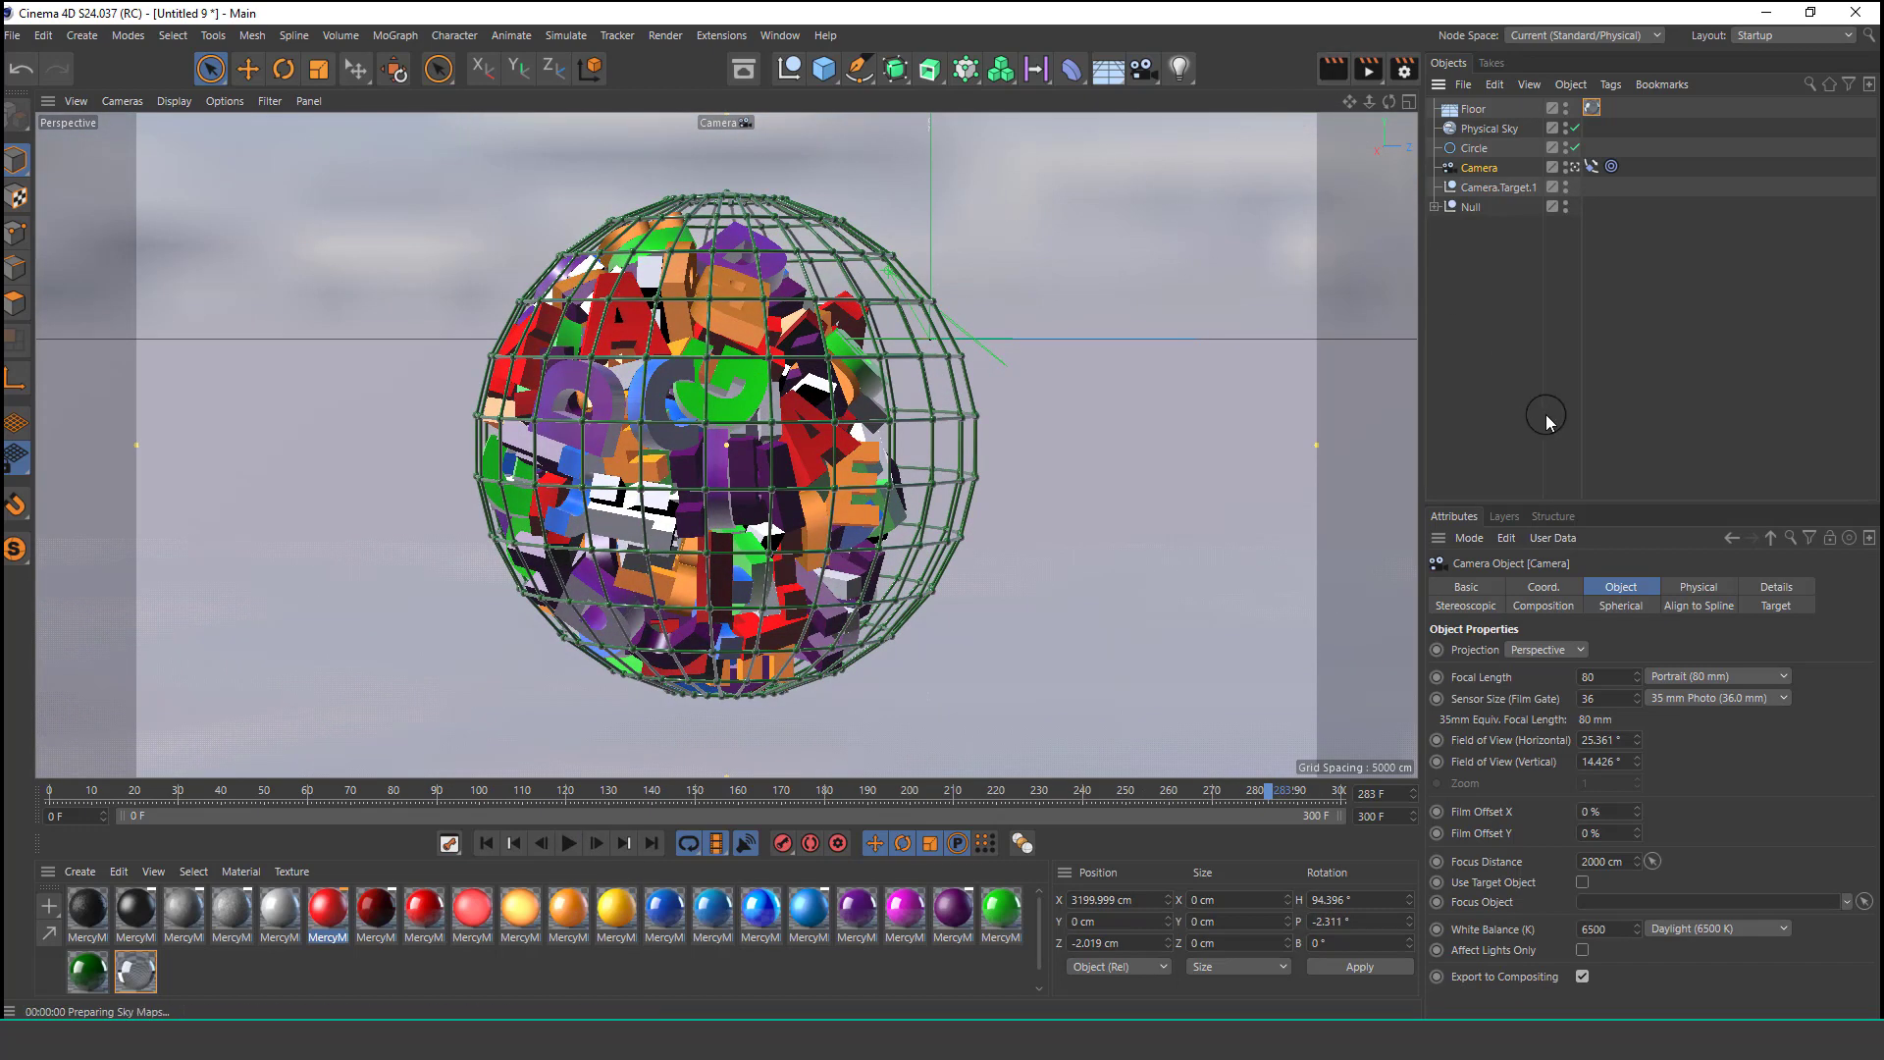